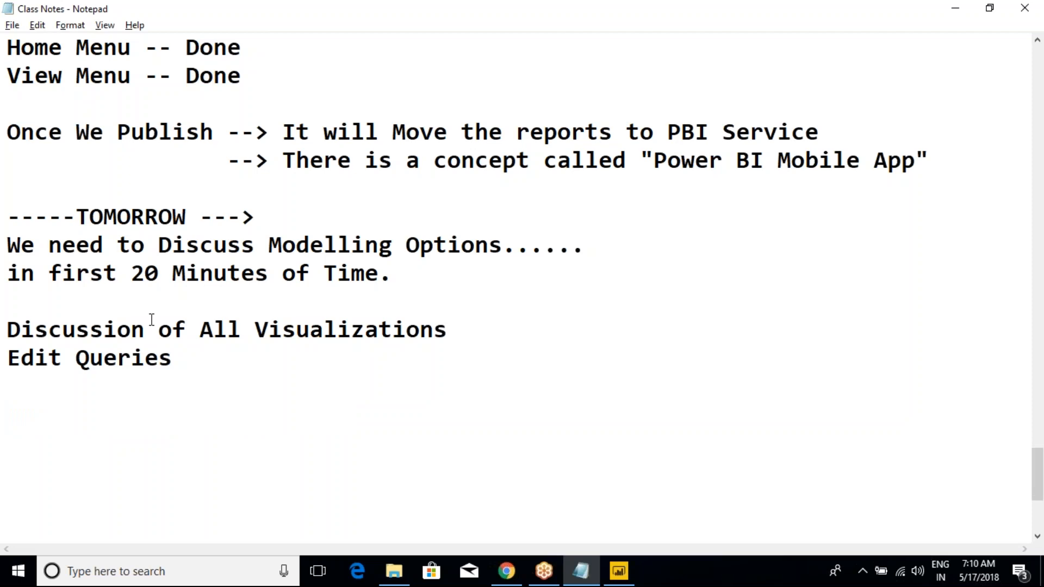
Step: Delete the "-----TOMORROW --->" line above the modelling options note in the class notes
left_click_drag(272, 217, 37, 202)
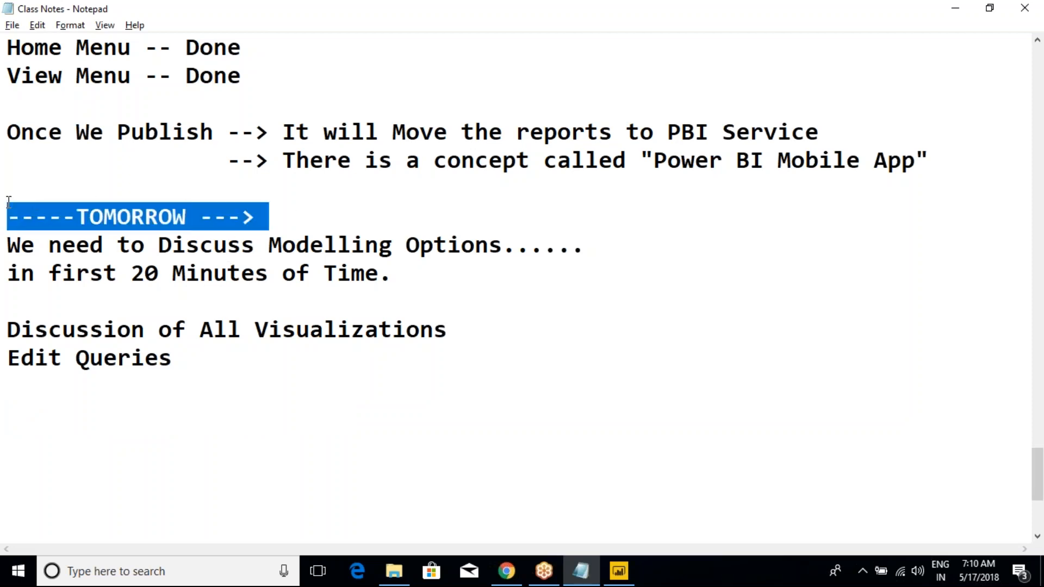
key("BackSpace")
Step: Review the Day-1 notes from the beginning, covering the Power BI introduction, Power BI Desktop and ETL operations
scroll(329, 243, "up", 15)
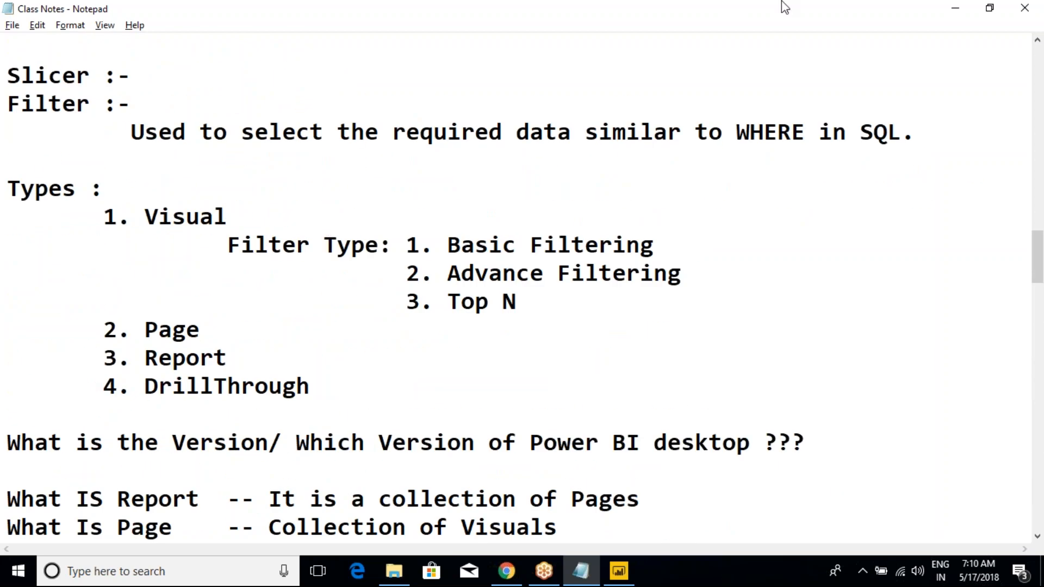
left_click(830, 12)
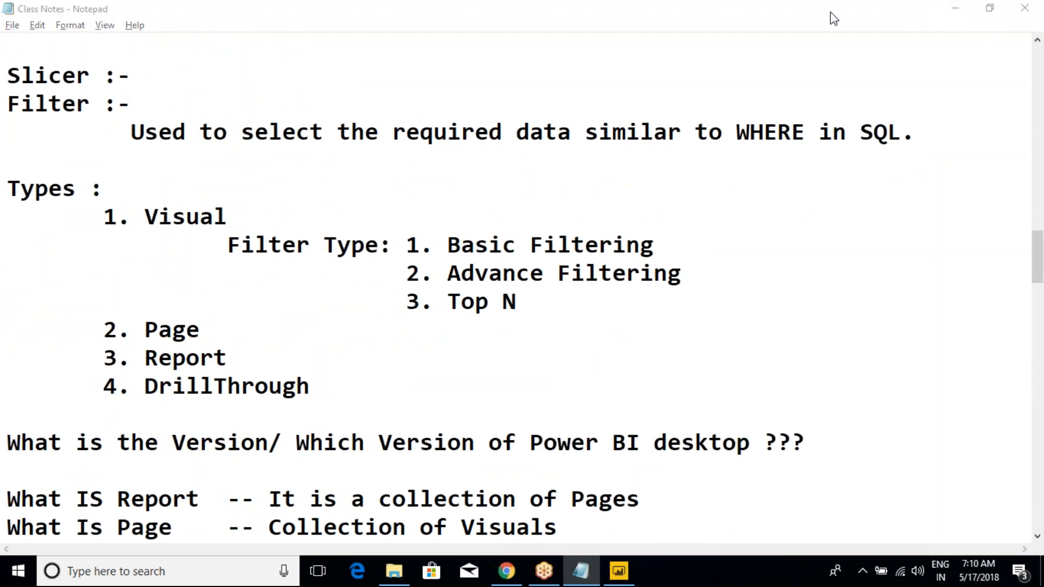
left_click(379, 246)
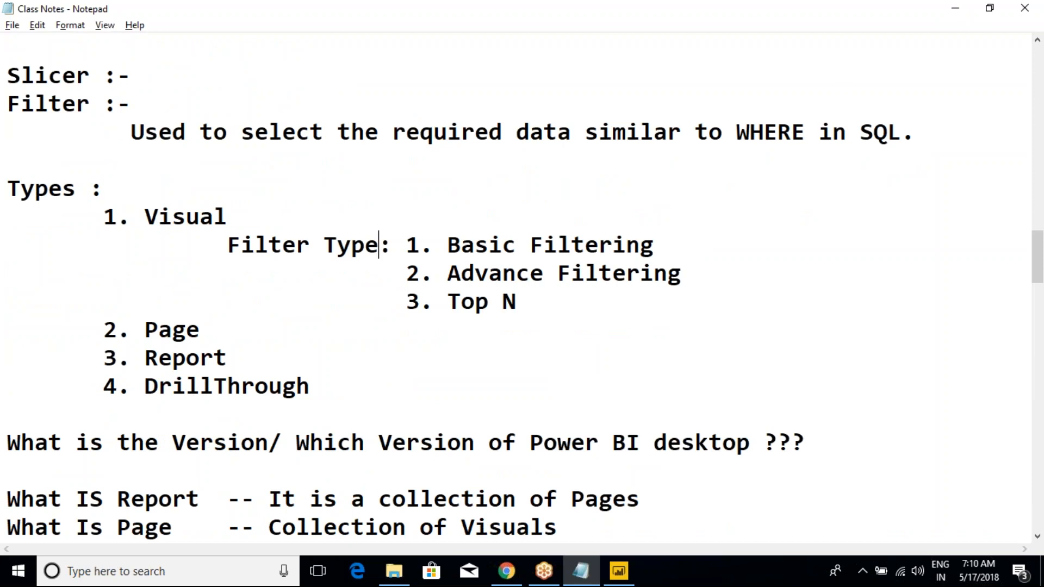
key("ctrl+Home")
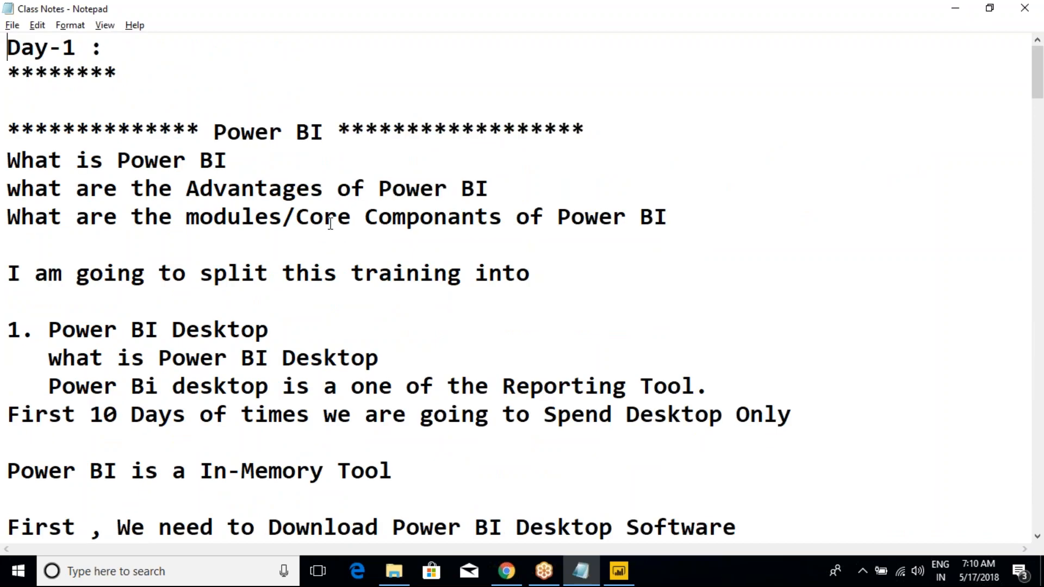
left_click_drag(160, 131, 270, 266)
scroll(270, 266, "down", 2)
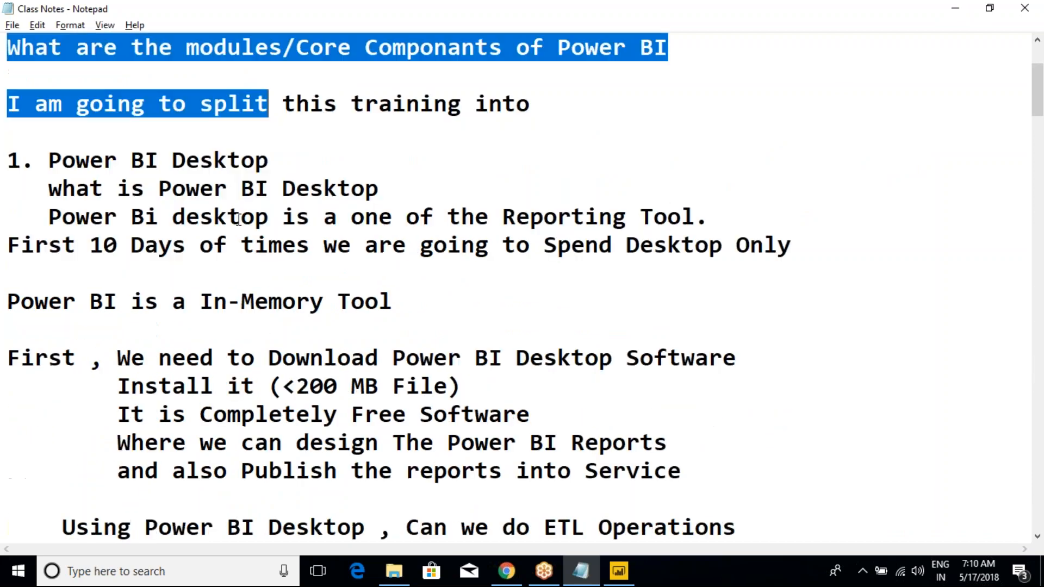
left_click_drag(173, 160, 310, 303)
left_click(256, 239)
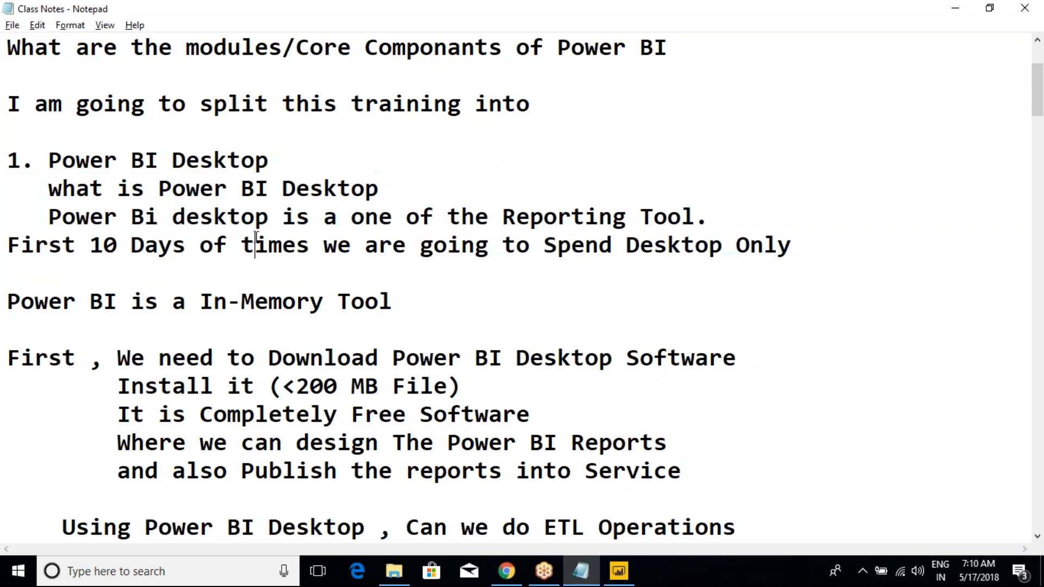
scroll(256, 239, "down", 3)
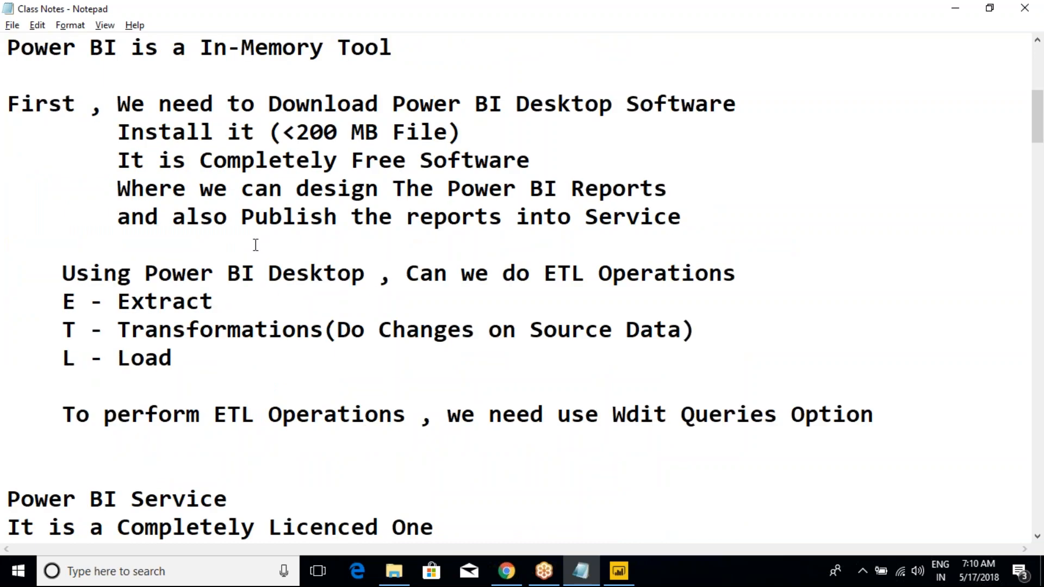
scroll(252, 256, "down", 8)
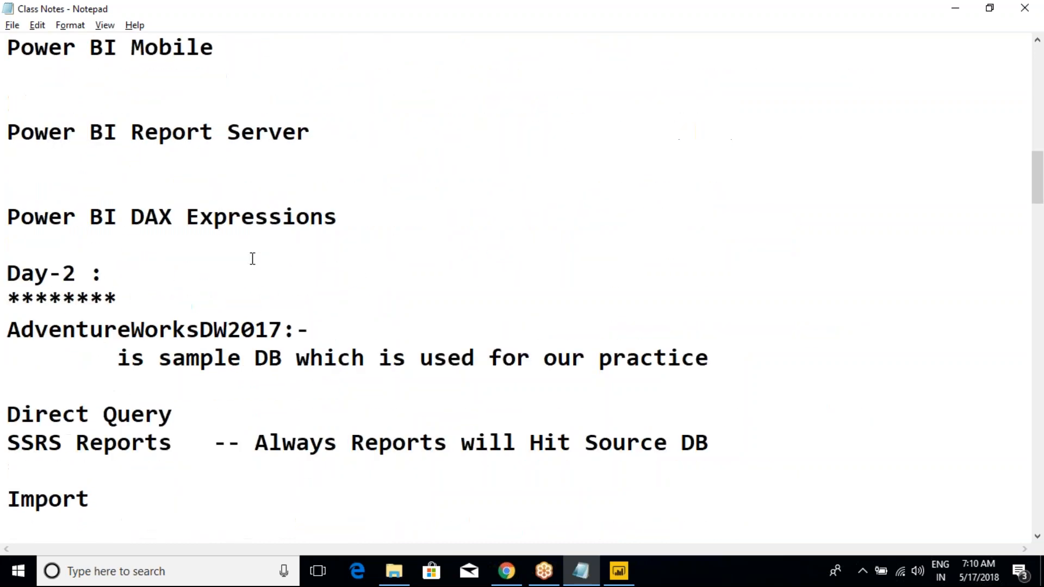
Step: Review the Day-2 notes on Direct Query versus Import, slicers, and the visual, page, report and drillthrough filter types
left_click_drag(40, 194, 180, 310)
scroll(179, 310, "down", 2)
left_click_drag(34, 160, 103, 188)
left_click(103, 189)
left_click_drag(10, 231, 79, 284)
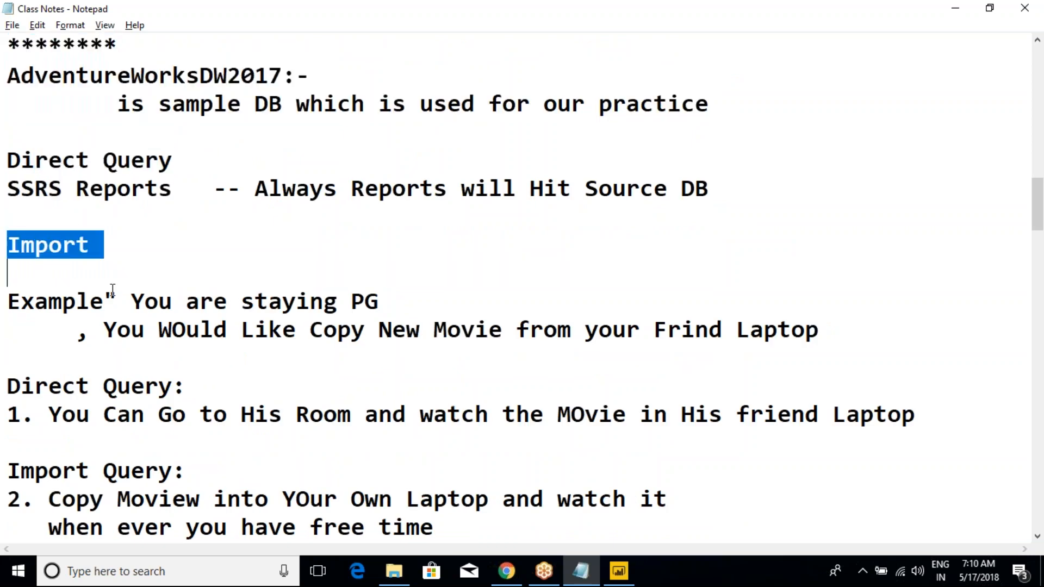
scroll(130, 280, "down", 3)
scroll(141, 267, "down", 1)
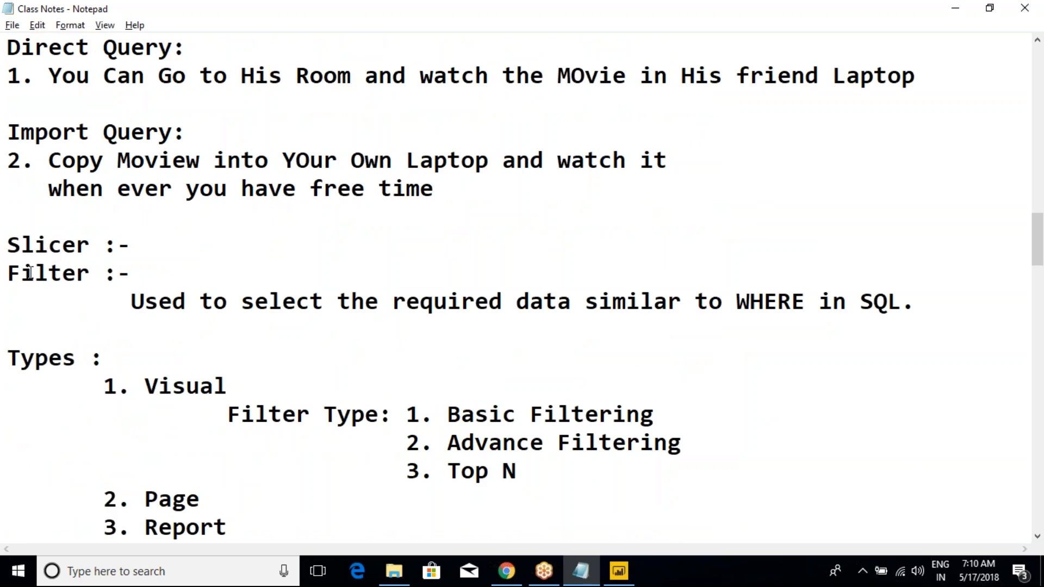
left_click_drag(21, 244, 90, 245)
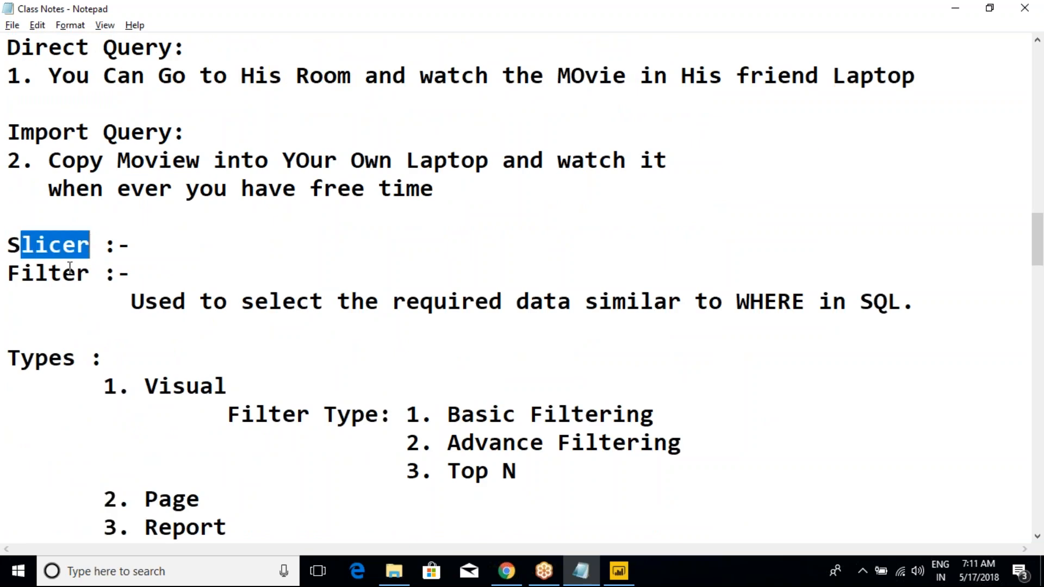
left_click_drag(34, 273, 145, 303)
scroll(156, 308, "down", 2)
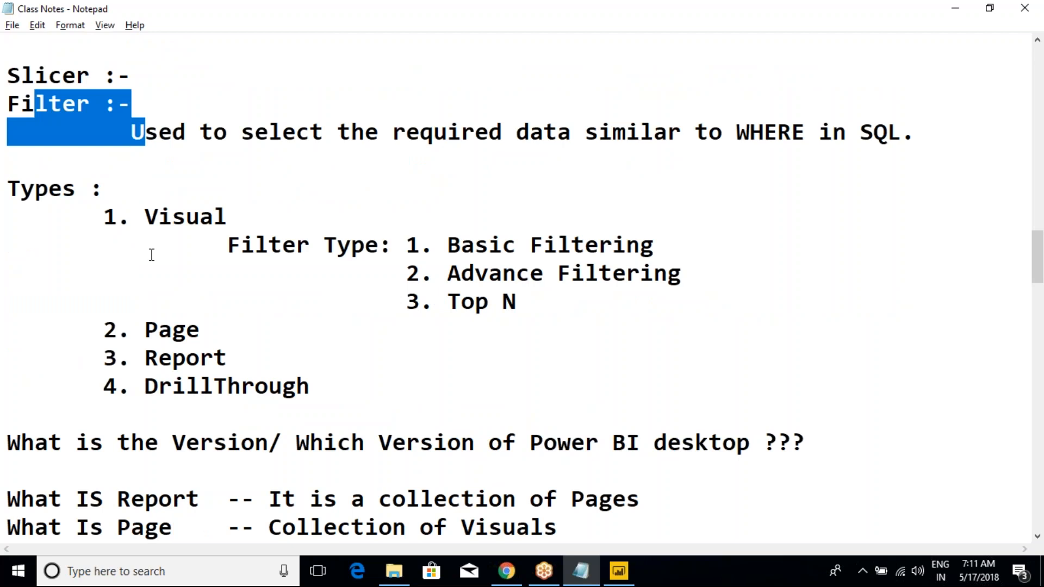
left_click_drag(144, 217, 307, 387)
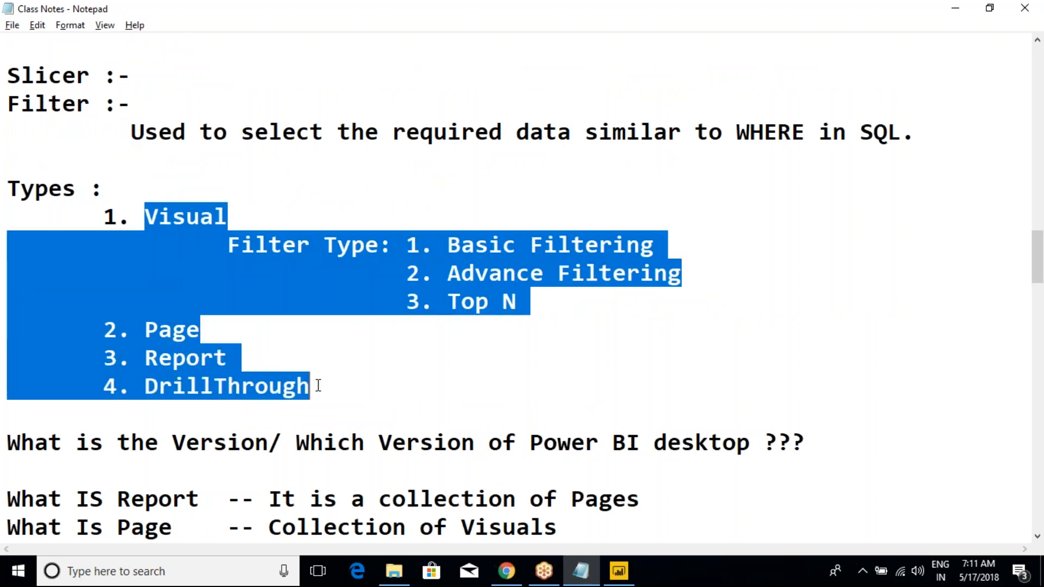
scroll(318, 386, "down", 3)
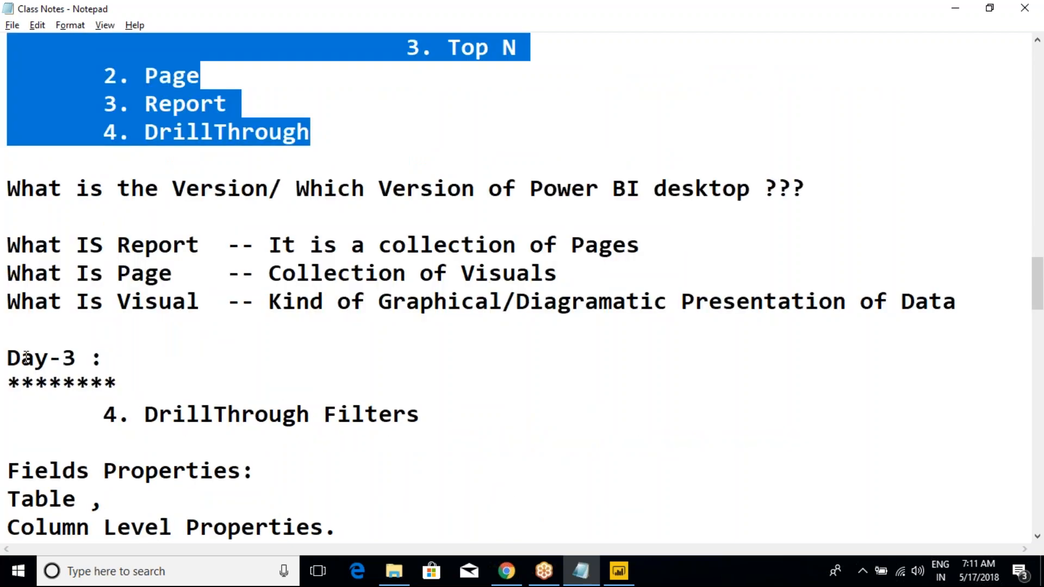
Step: Review the Day-3 notes on drillthrough filters and the table and column level field properties
left_click_drag(26, 358, 191, 366)
scroll(208, 368, "down", 2)
left_click_drag(157, 245, 310, 279)
scroll(303, 293, "down", 3)
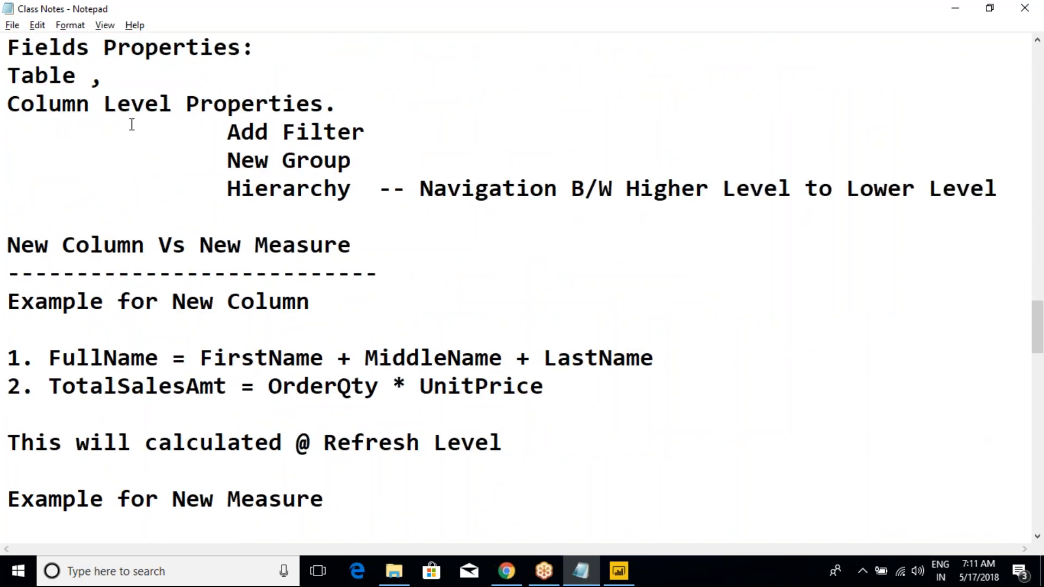
scroll(132, 125, "up", 1)
left_click_drag(76, 131, 270, 212)
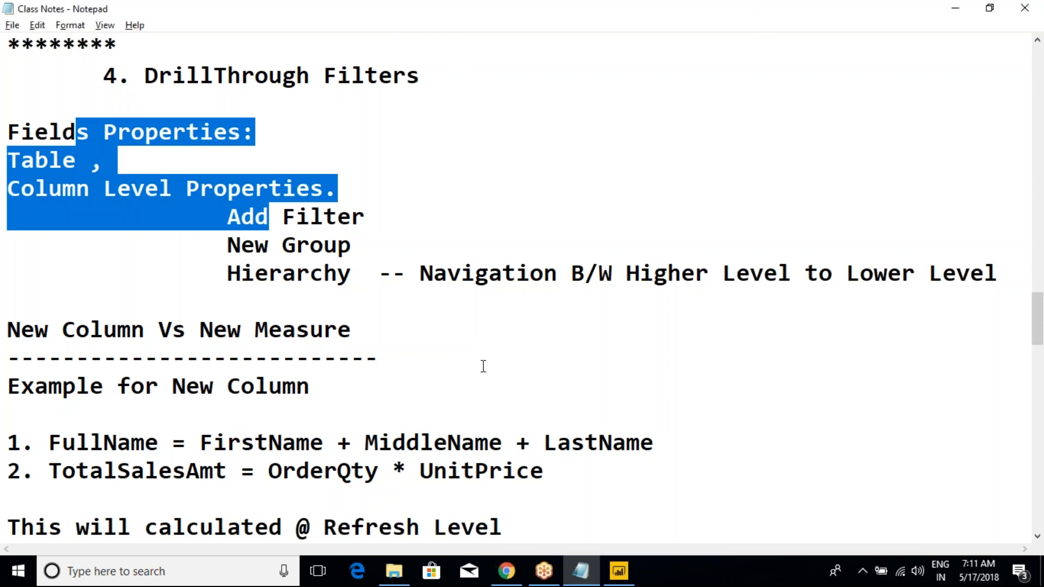
left_click(981, 20)
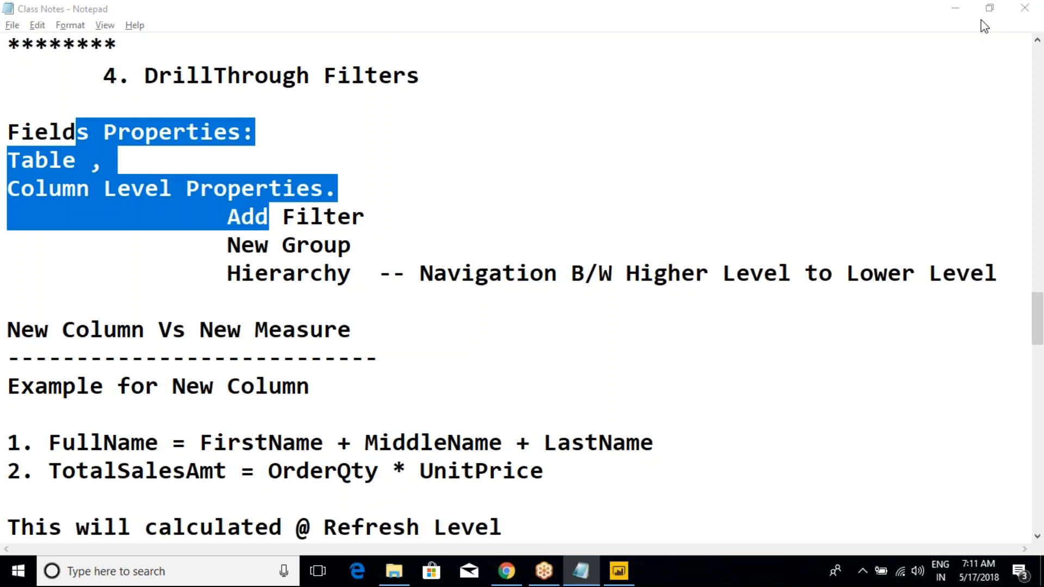
left_click(293, 347)
Step: Review the Day-4 notes on relationships and cardinality and the Day-5 notes on the Home and View menus
scroll(293, 347, "down", 6)
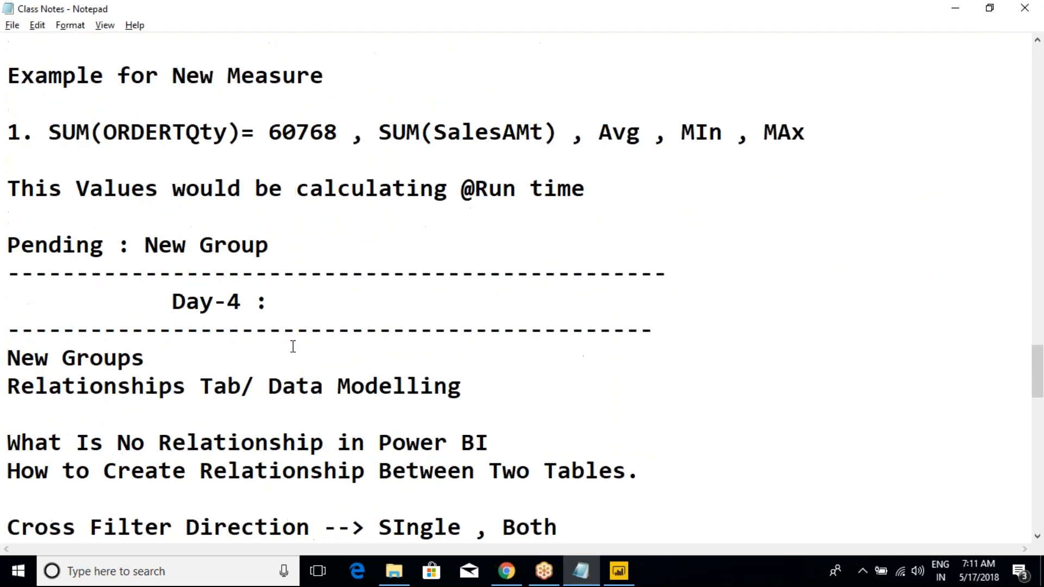
scroll(292, 347, "down", 2)
scroll(293, 345, "down", 6)
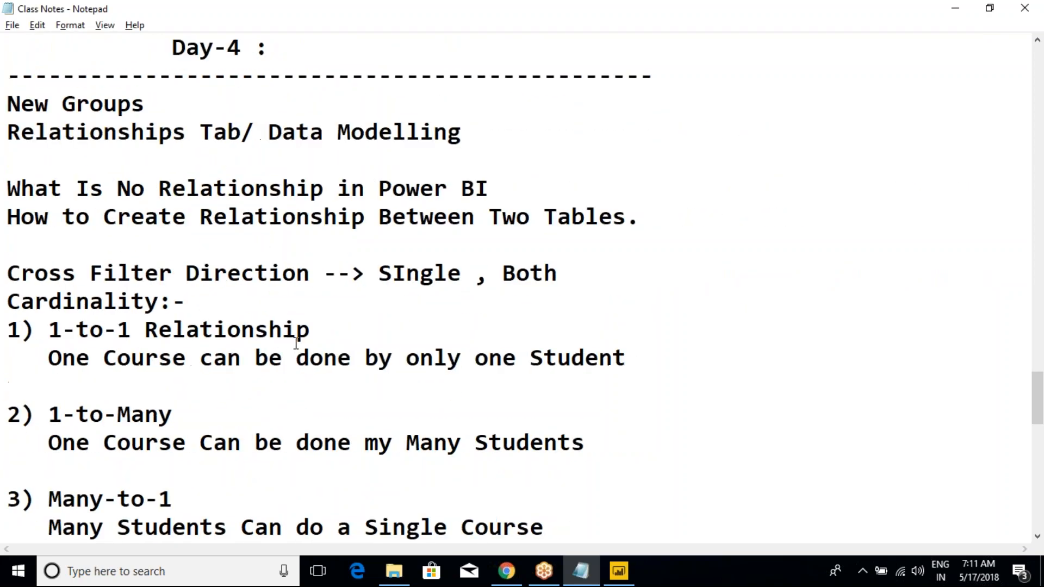
scroll(298, 347, "up", 4)
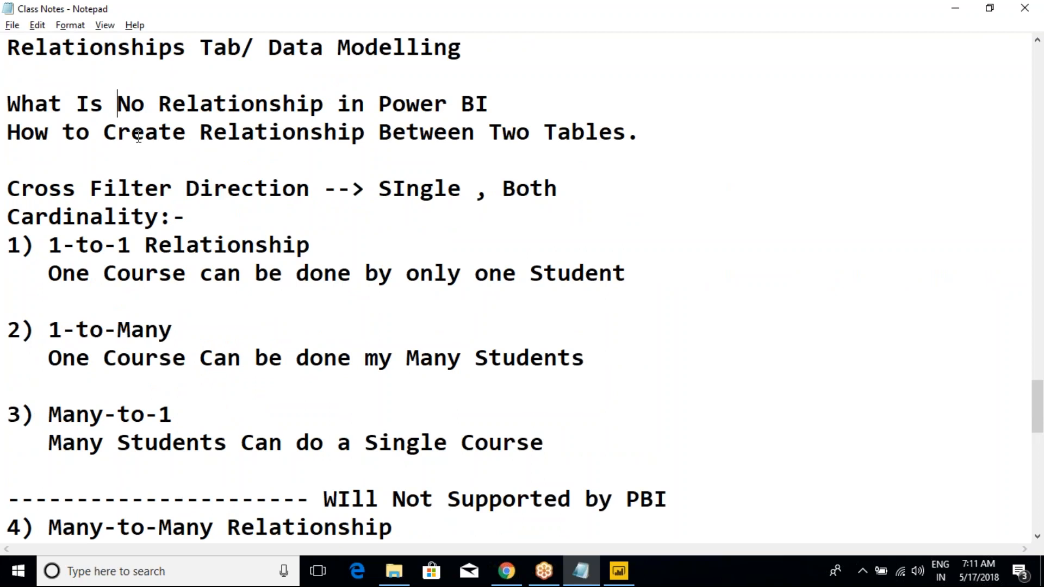
left_click_drag(118, 103, 283, 299)
scroll(286, 304, "down", 8)
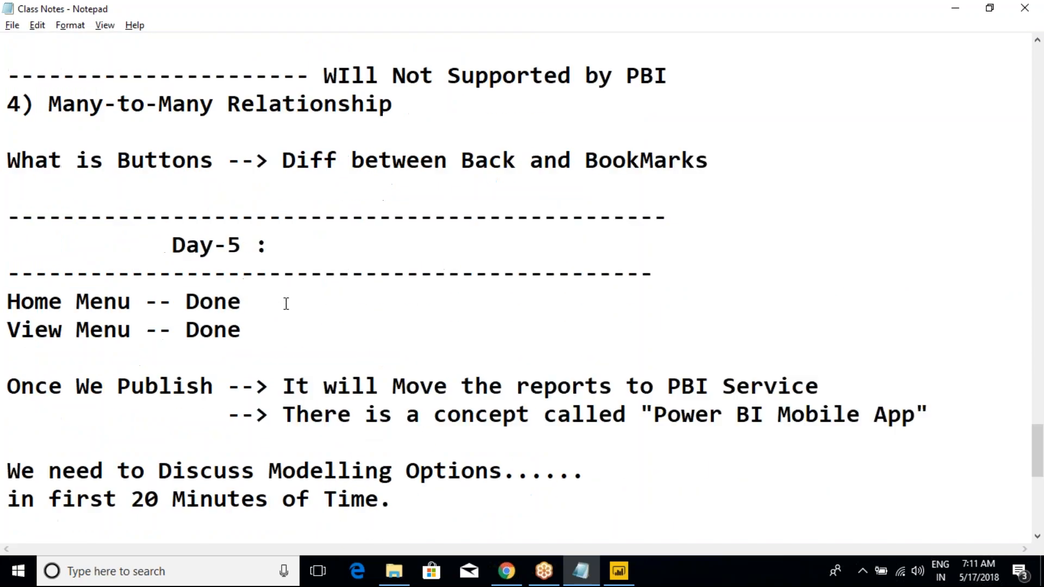
scroll(285, 303, "up", 1)
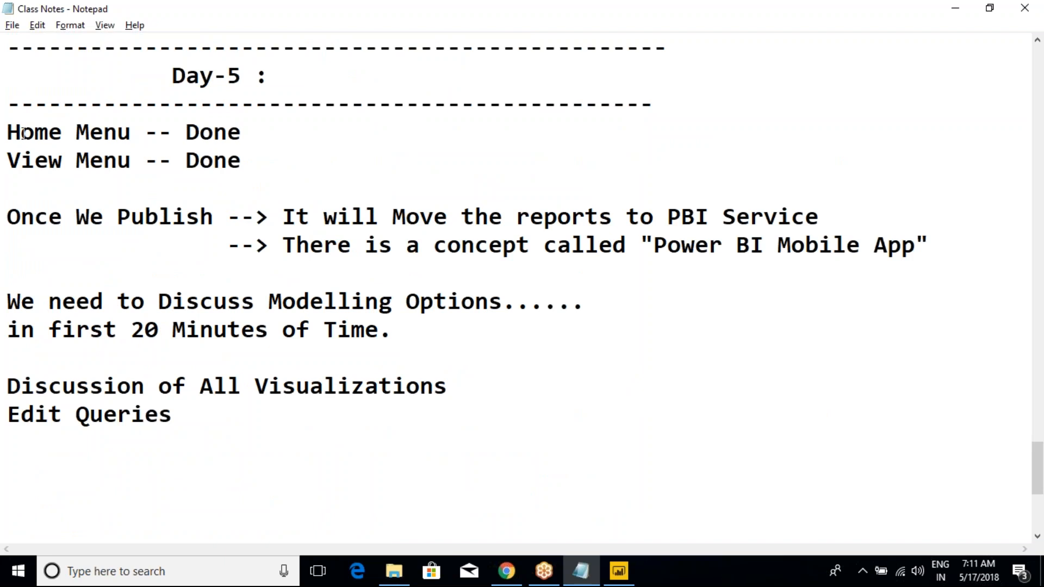
left_click_drag(23, 132, 243, 132)
left_click(243, 132)
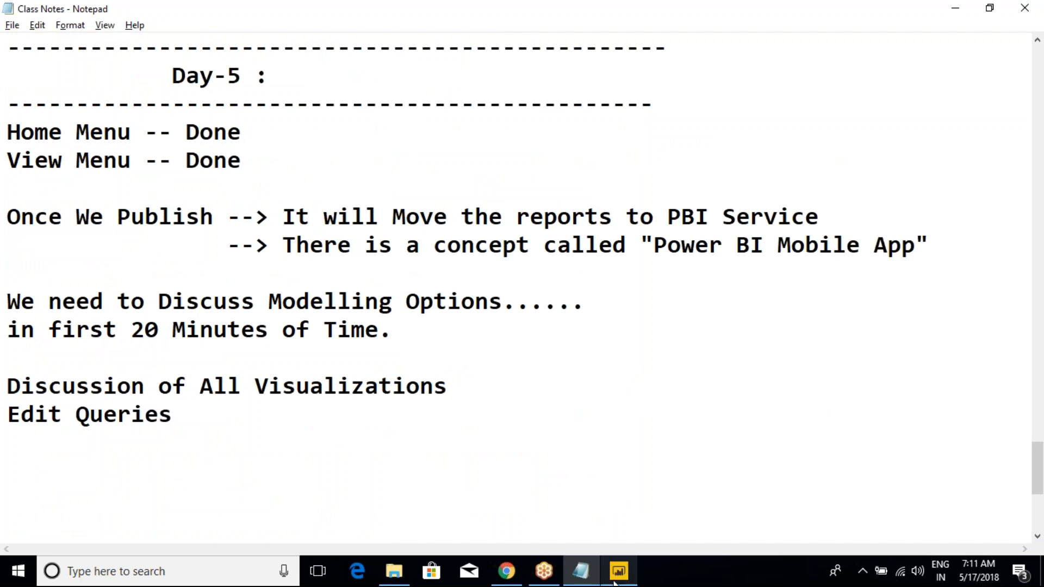
Step: Switch to the 9th_May_2018 report in Power BI Desktop and bring up the Modeling commands
mouse_move(618, 577)
left_click(610, 532)
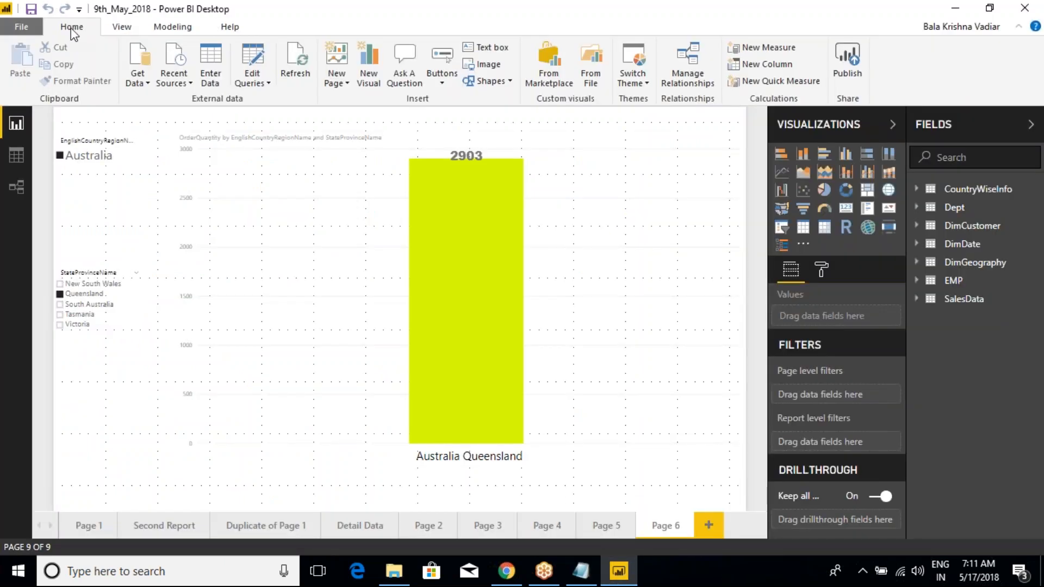
left_click(499, 6)
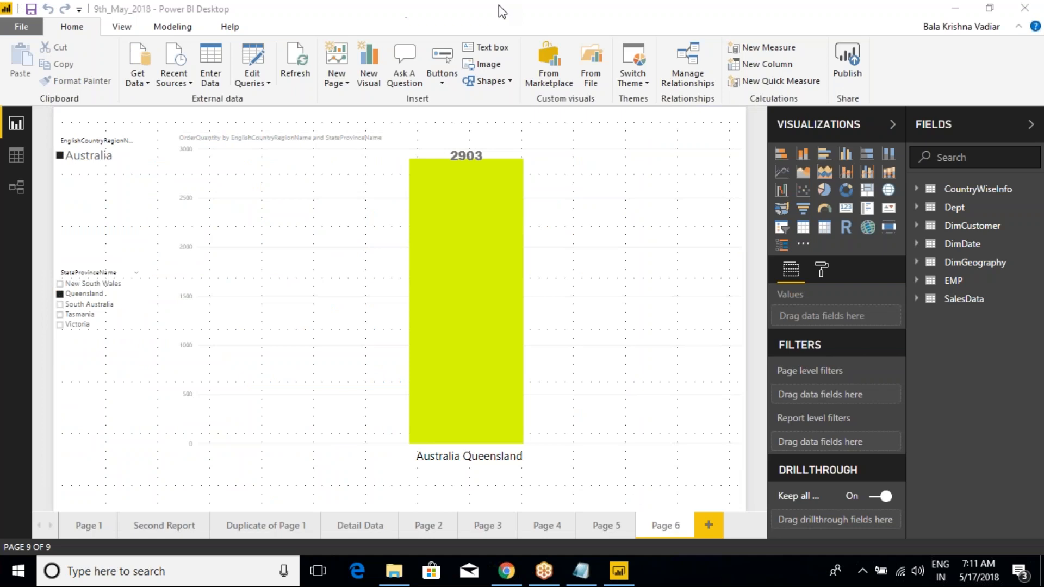
left_click(118, 28)
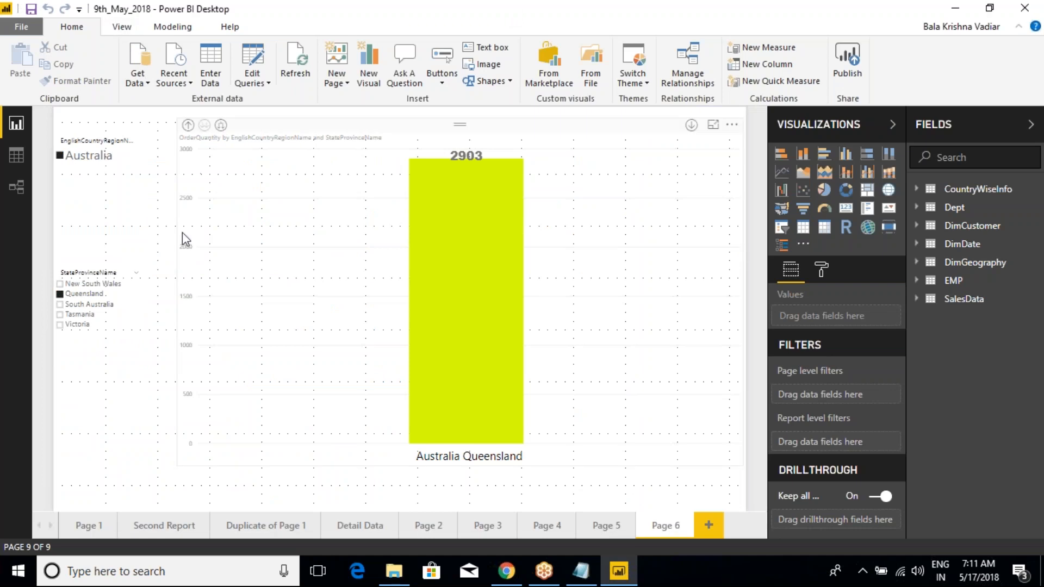
left_click(169, 27)
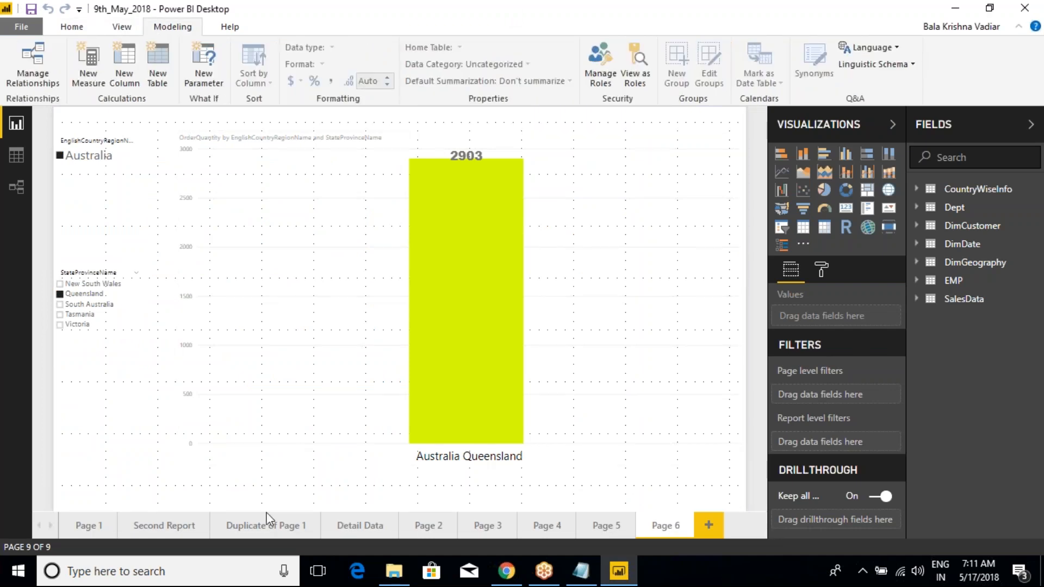
Step: Open the Duplicate of Page 1 report page and clear Germany in the EnglishCountryRegionName slicer
left_click(185, 536)
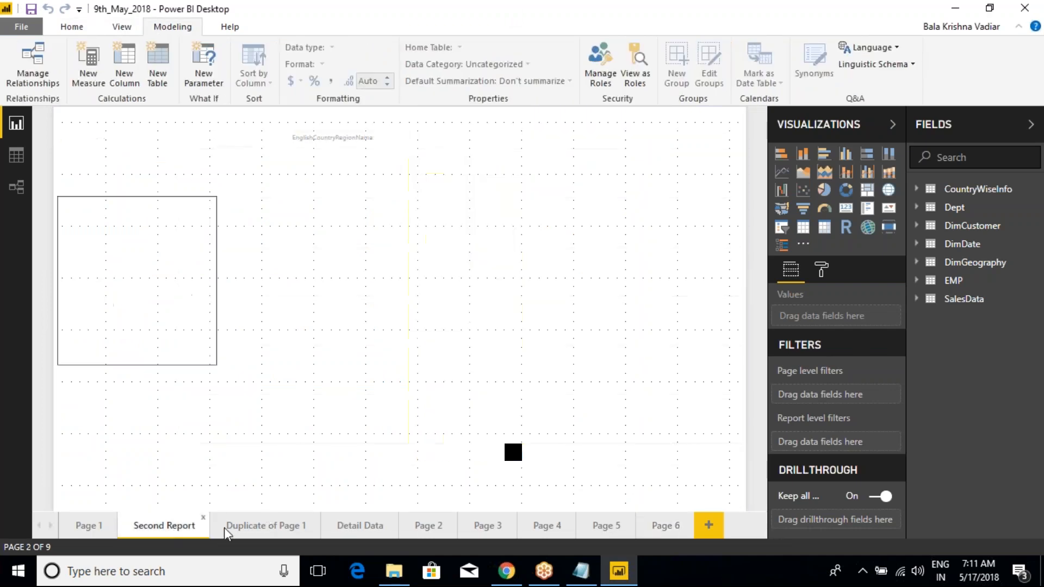
left_click(266, 527)
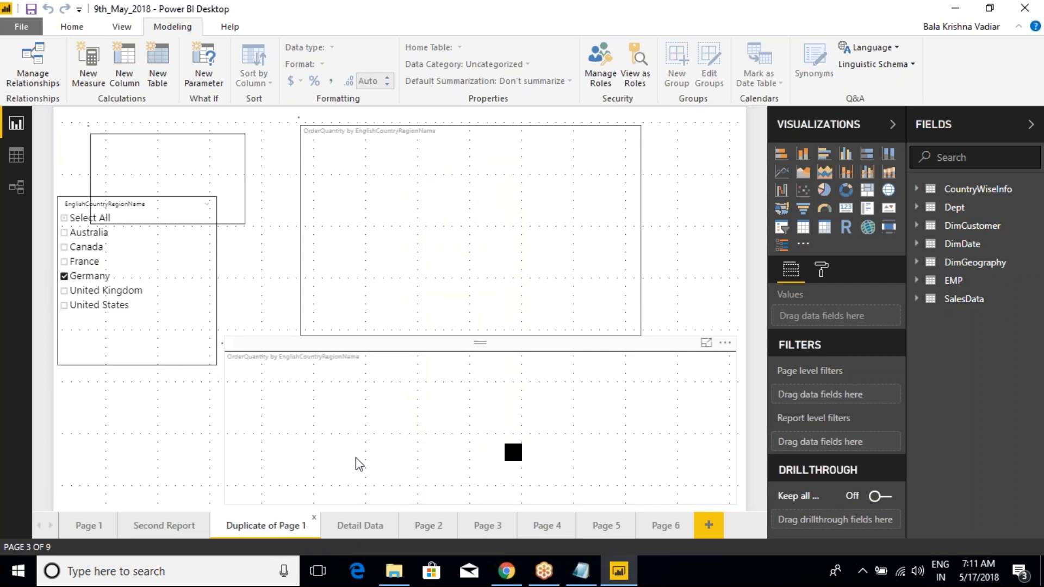
left_click(374, 116)
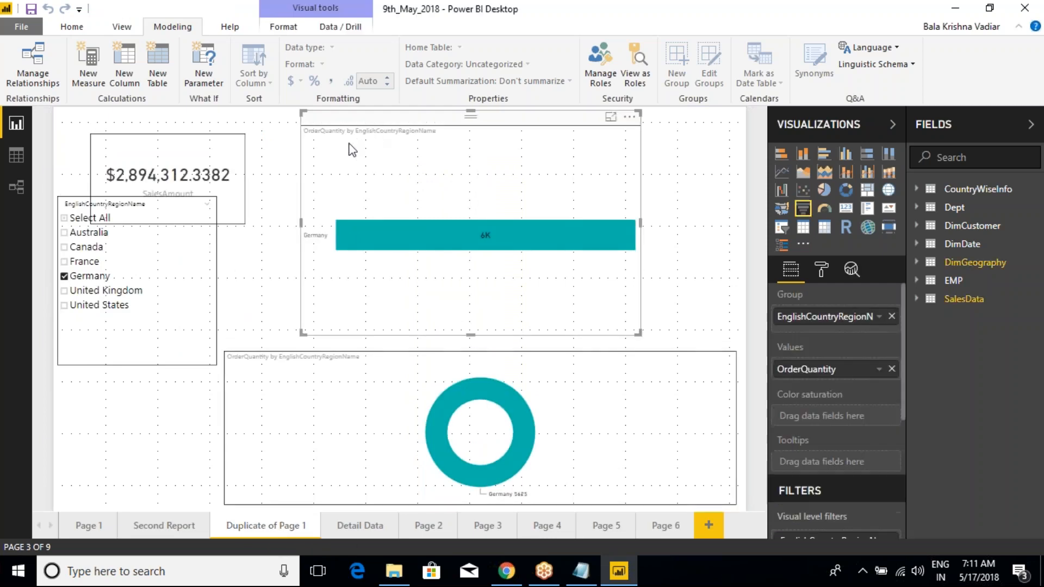
left_click(64, 277)
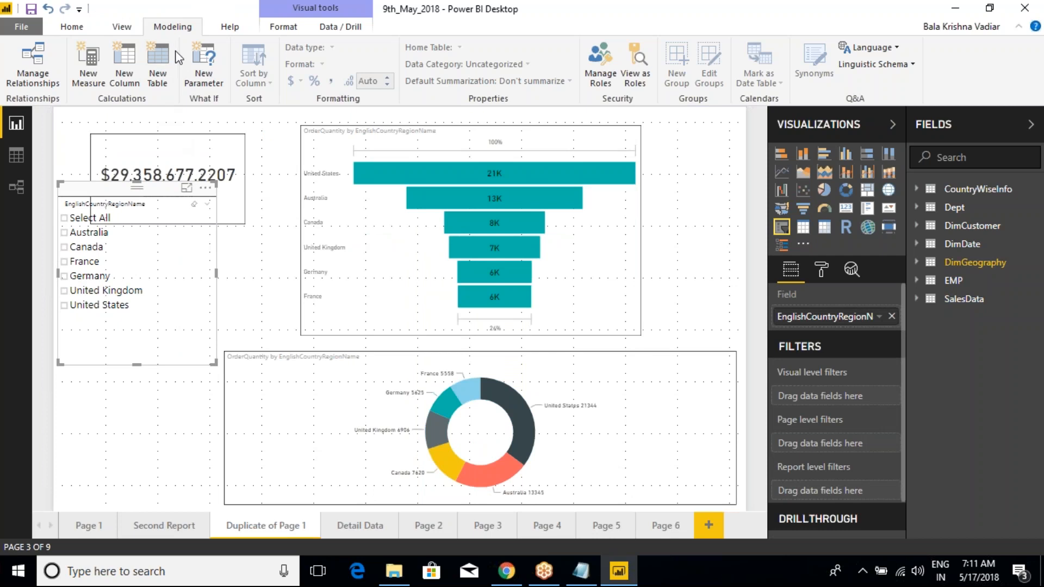
Step: Examine the Format and Data / Drill commands offered for the selected country slicer
left_click(279, 29)
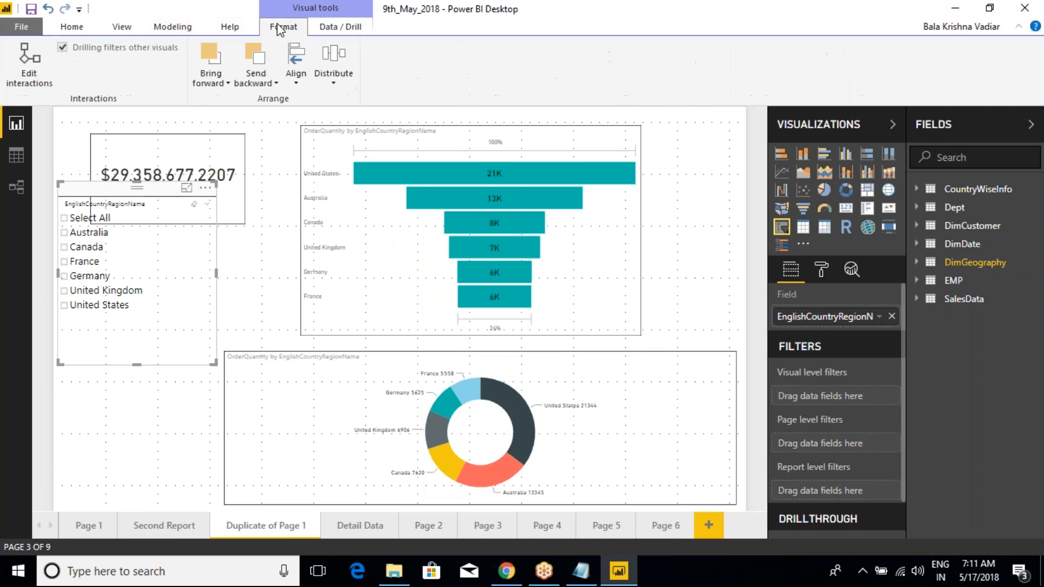
left_click(352, 30)
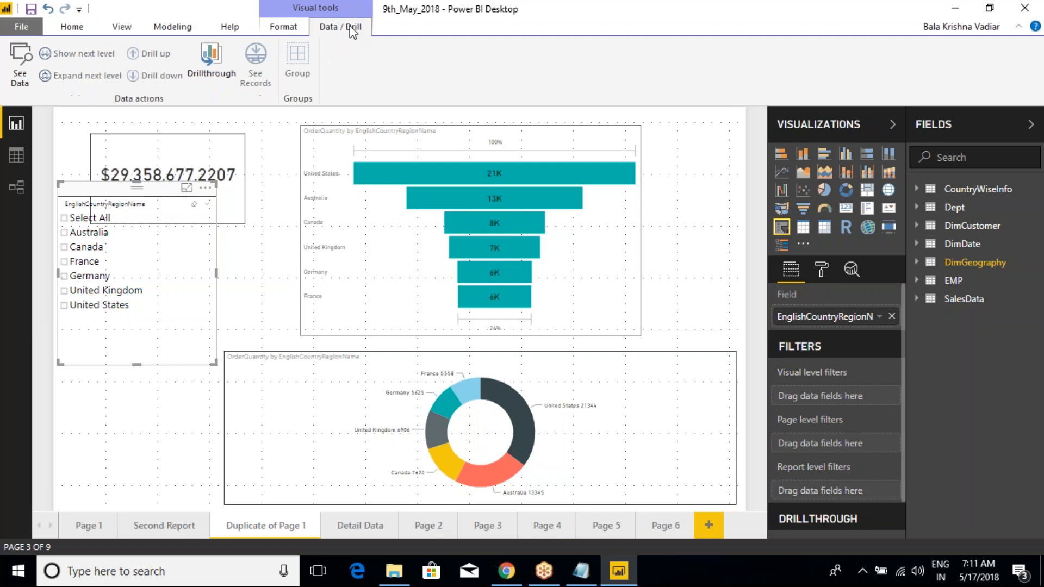
left_click(287, 28)
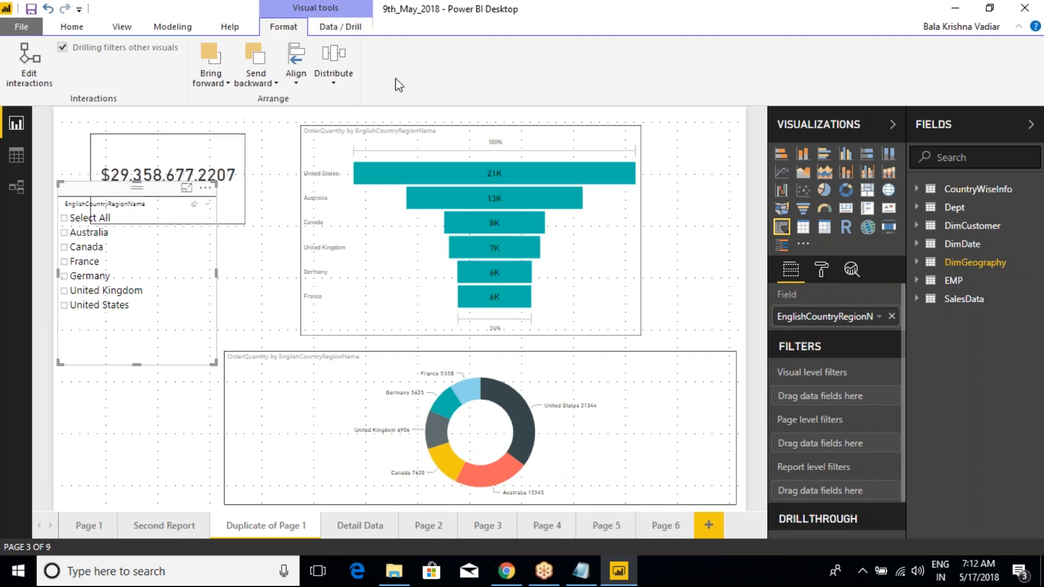
Step: Open the Power Query Editor from the report, look over its Home and Transform commands, and close it
left_click(168, 27)
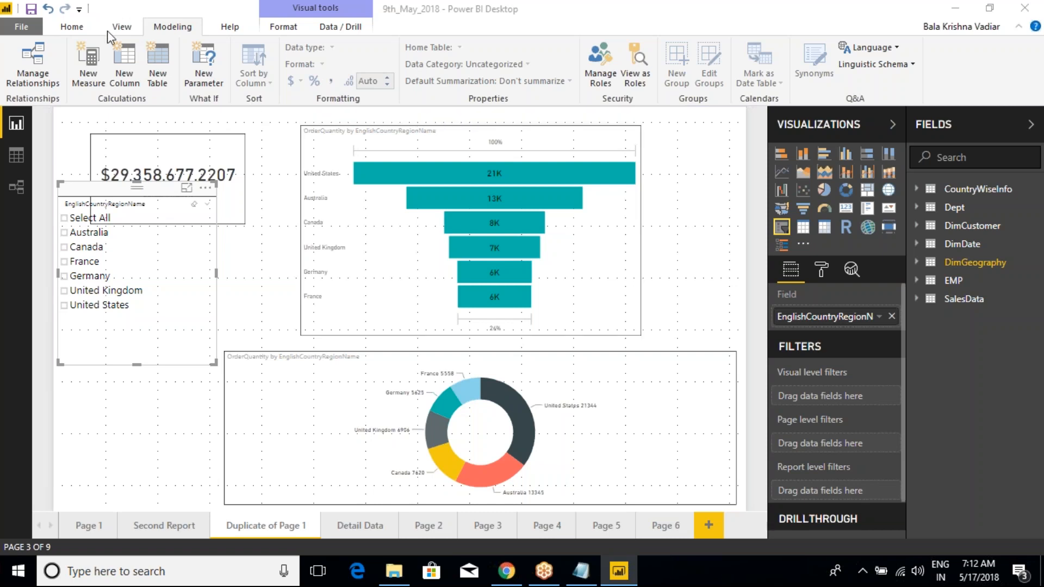
left_click(72, 27)
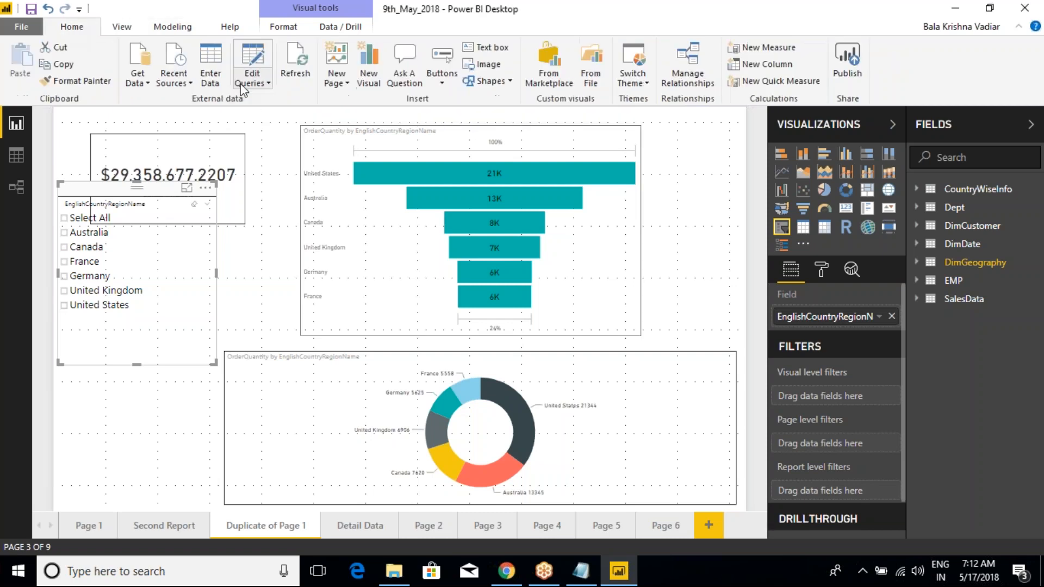
left_click(252, 79)
left_click(272, 100)
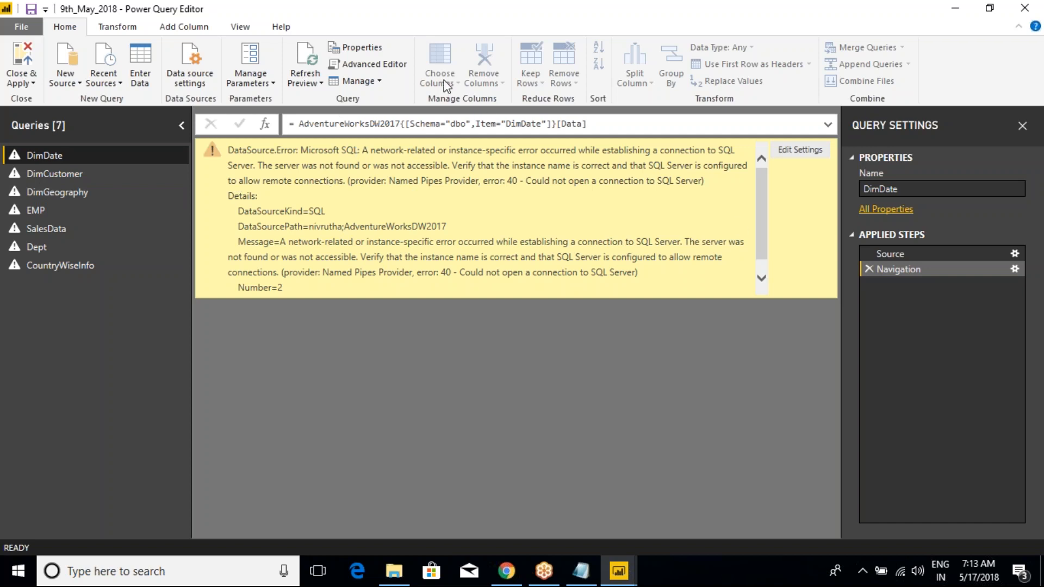
left_click(122, 28)
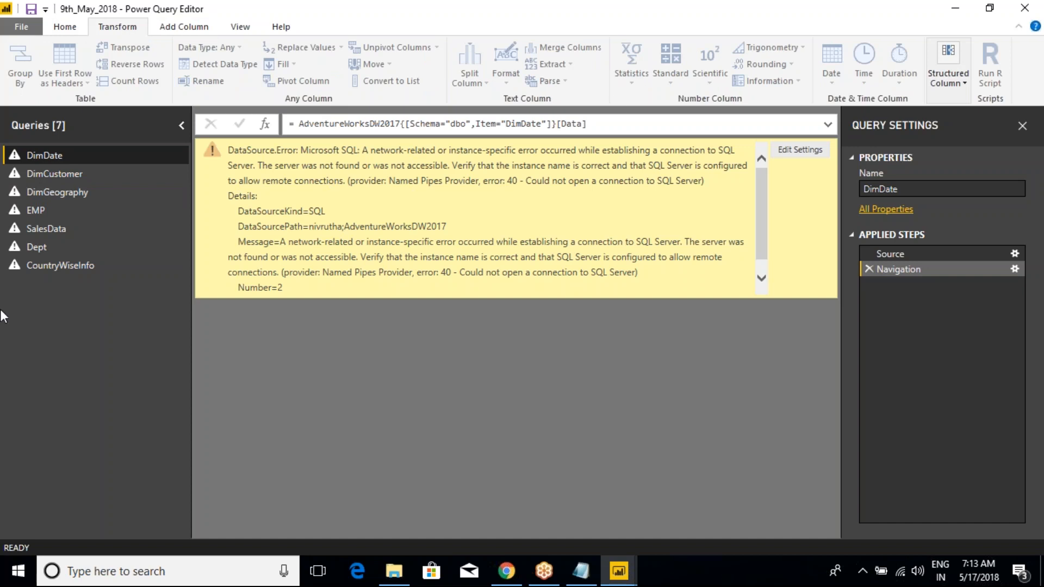
left_click(1025, 8)
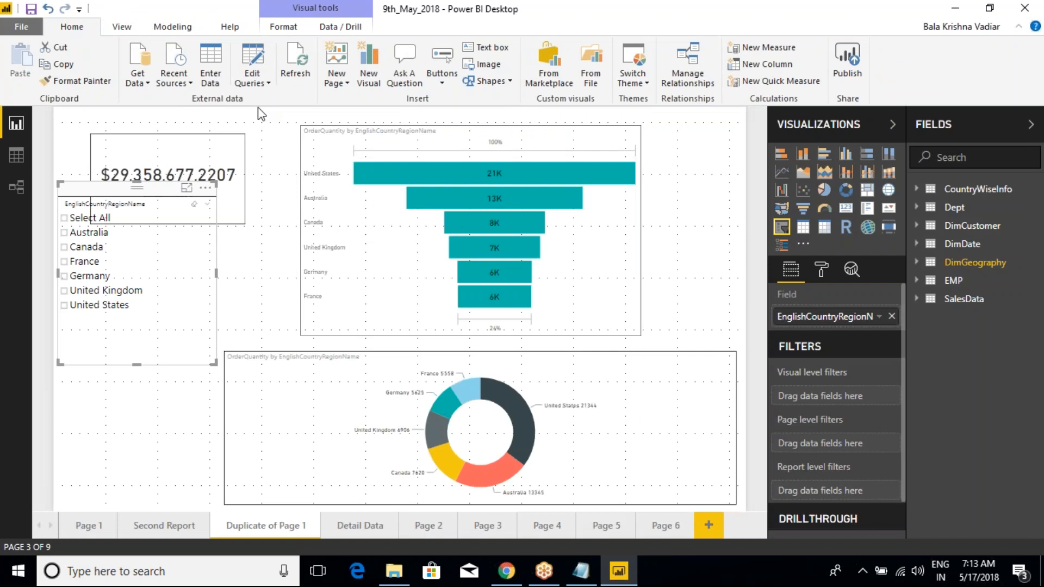
Step: Bring up the Modeling commands and examine Manage Roles and View as Roles in the Security group
left_click(180, 30)
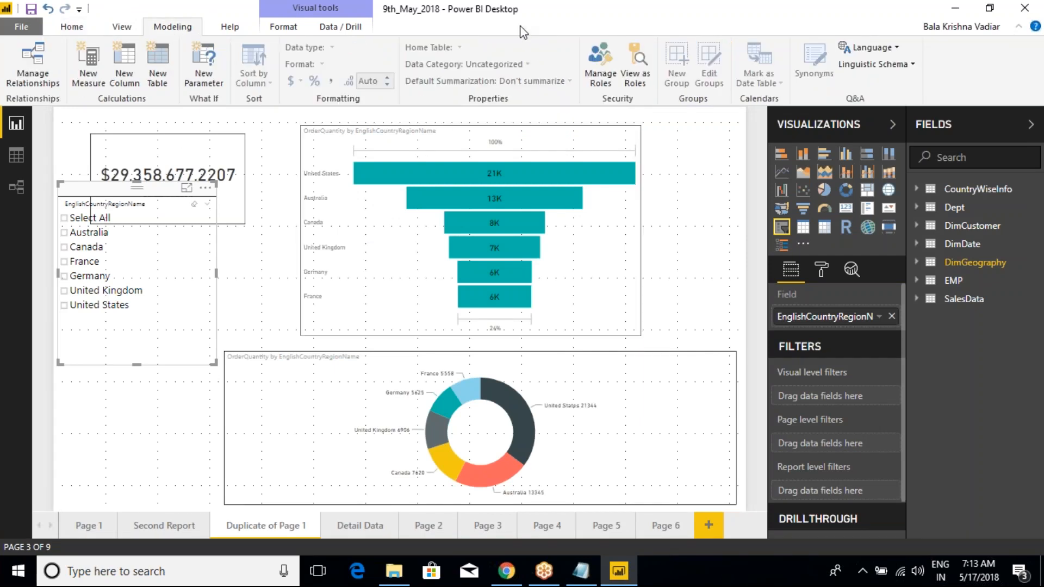
mouse_move(541, 181)
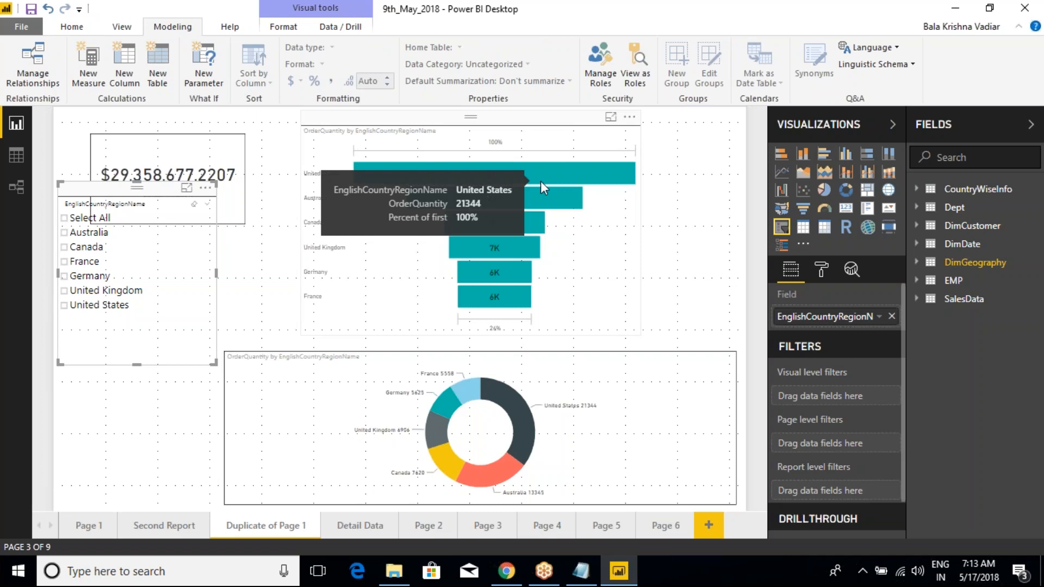
left_click_drag(567, 21, 659, 103)
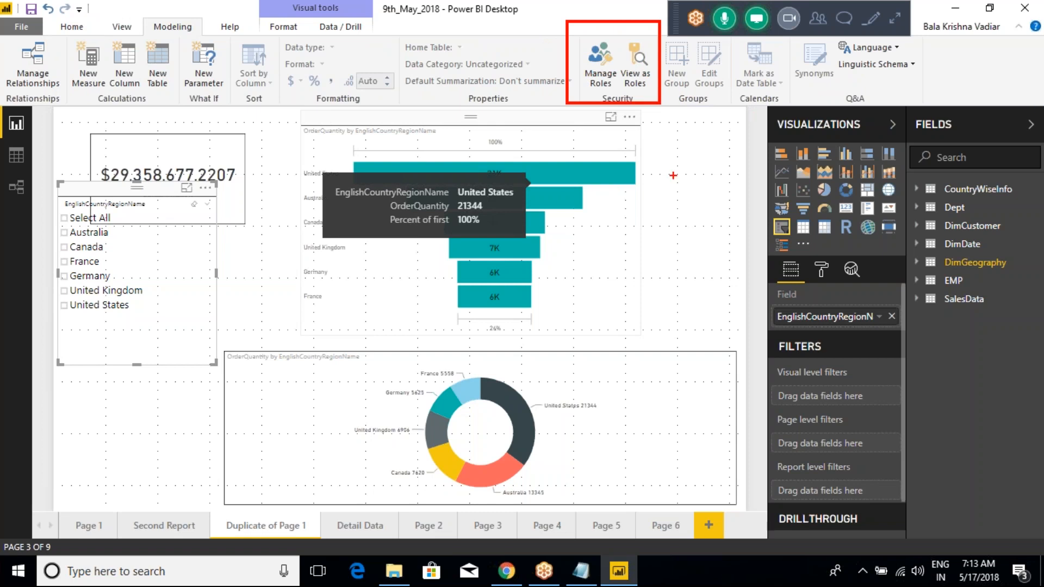
key("Escape")
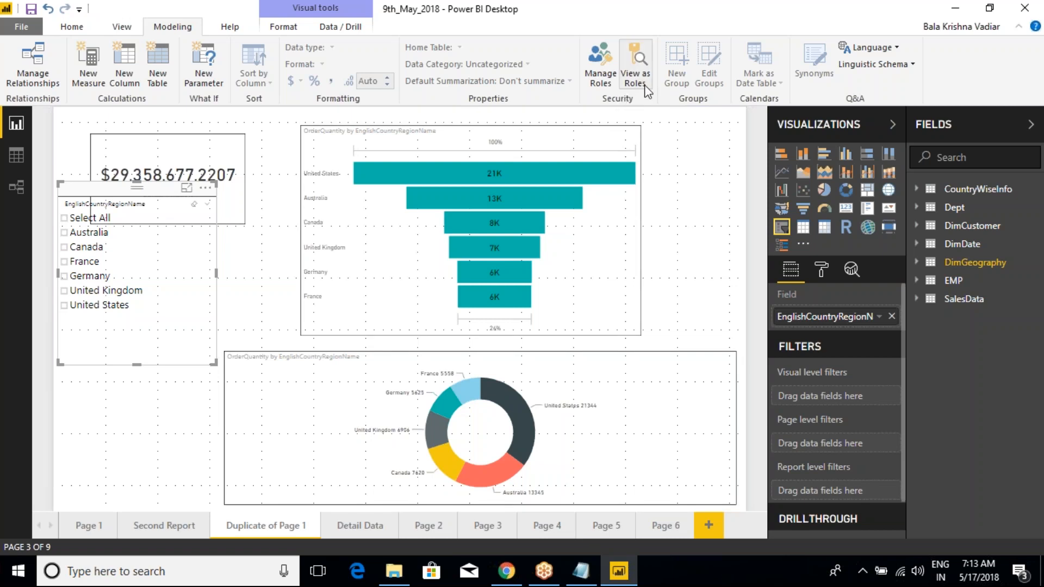
key("ctrl+2")
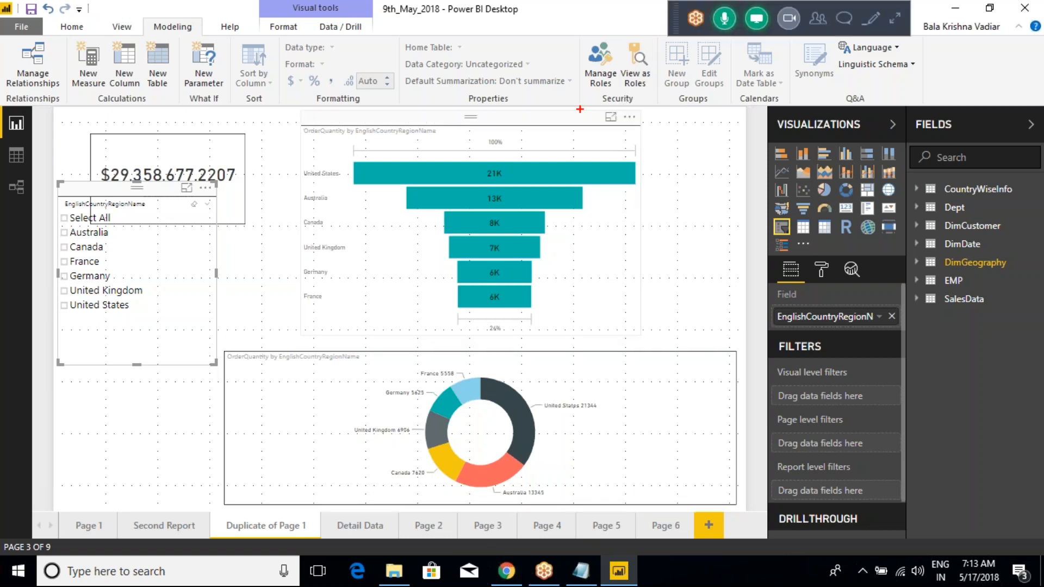
left_click_drag(569, 27, 646, 111)
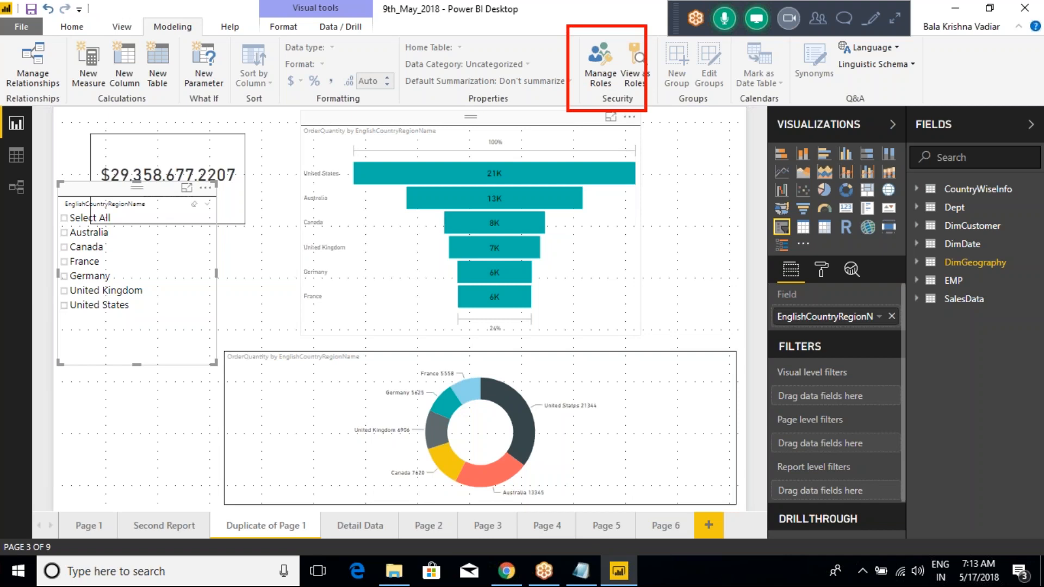
key("Escape")
Step: Switch to the Class Notes in Notepad and delete the two lines about discussing Modelling Options in the first 20 minutes
left_click(581, 571)
left_click(397, 395)
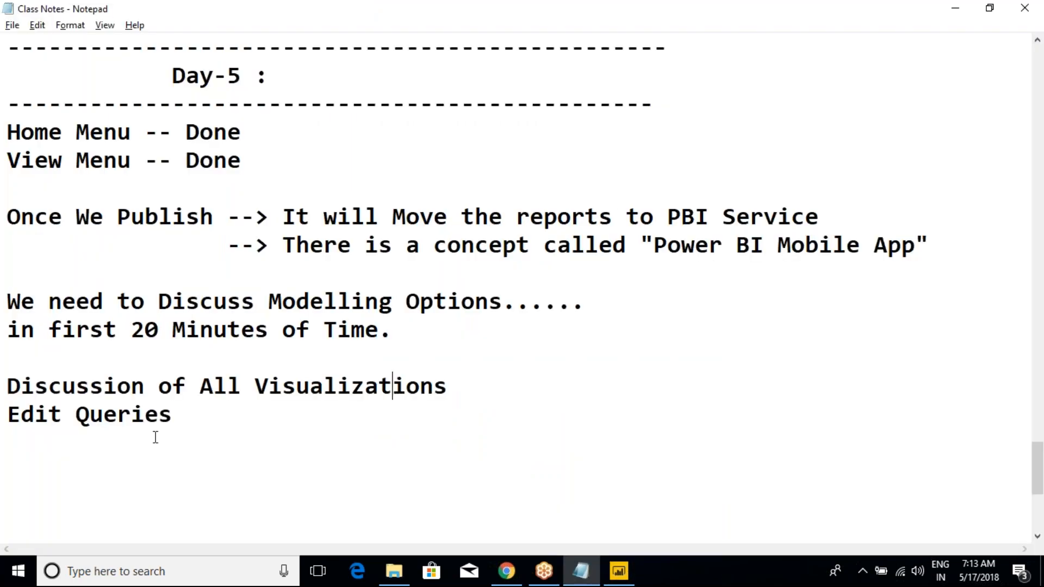
scroll(155, 438, "down", 1)
left_click(217, 265)
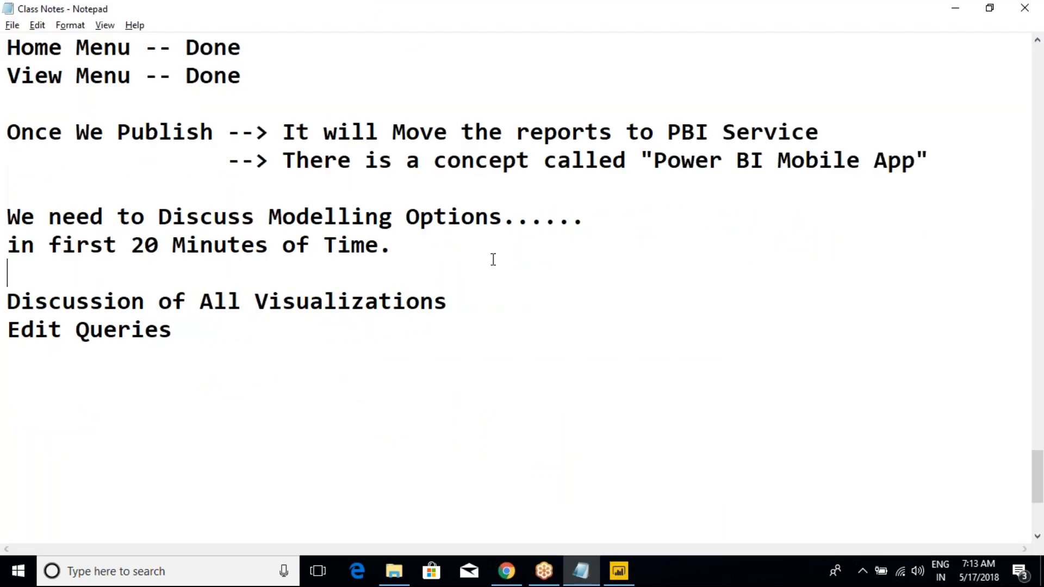
left_click_drag(434, 239, 16, 198)
key("BackSpace")
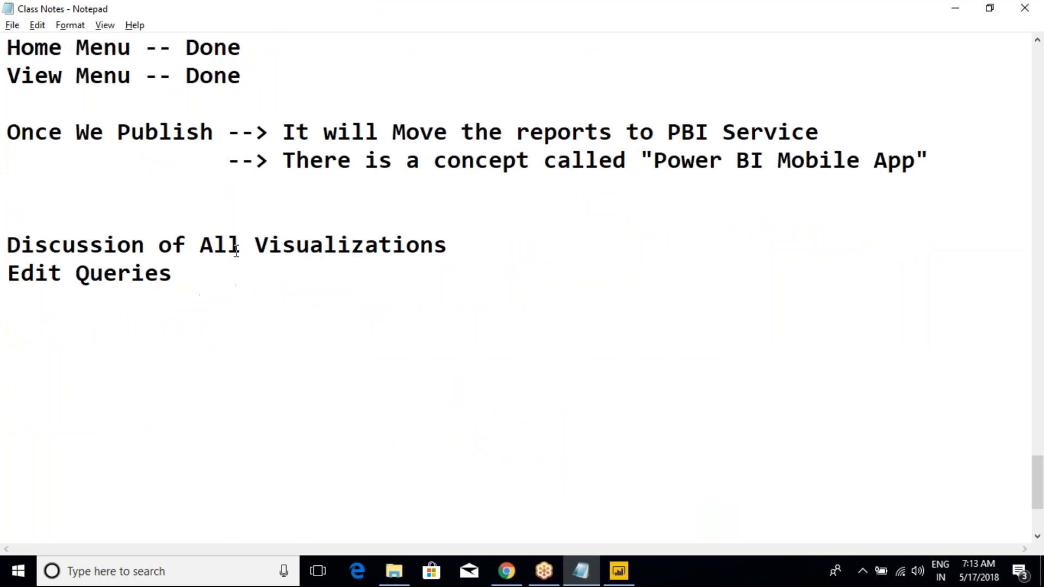
Step: Add the lines "Manage Roles" and "View As a Role" below the Power BI Mobile App line
type("Manage")
left_click(154, 215)
scroll(157, 211, "up", 3)
scroll(158, 239, "down", 3)
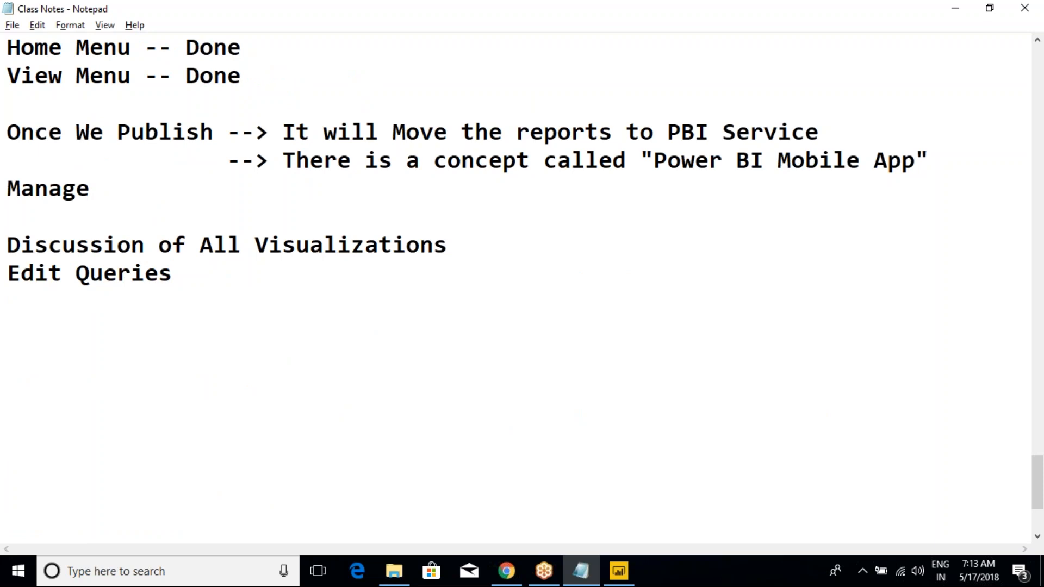
type("Roles")
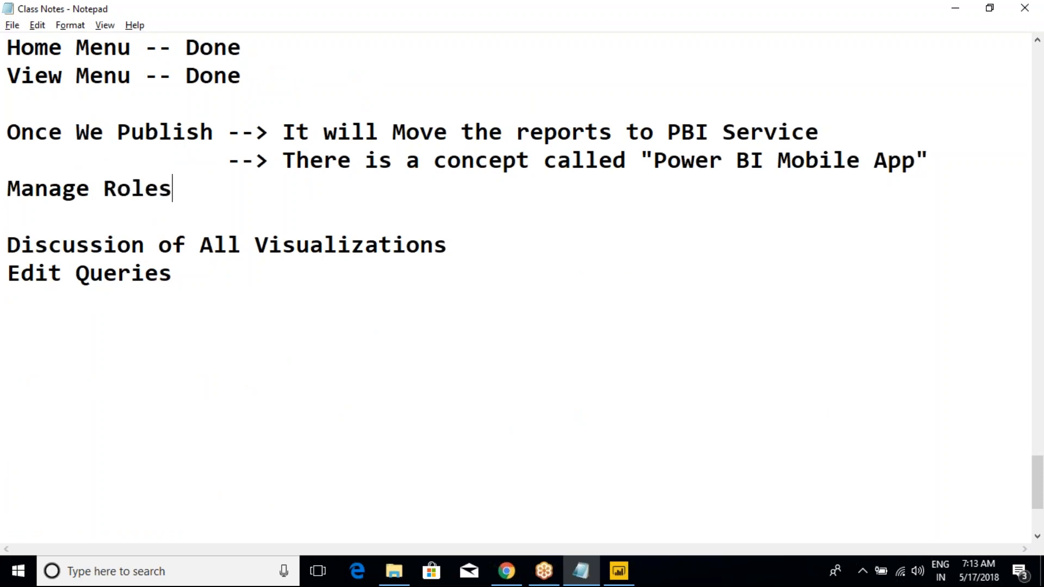
left_click(619, 572)
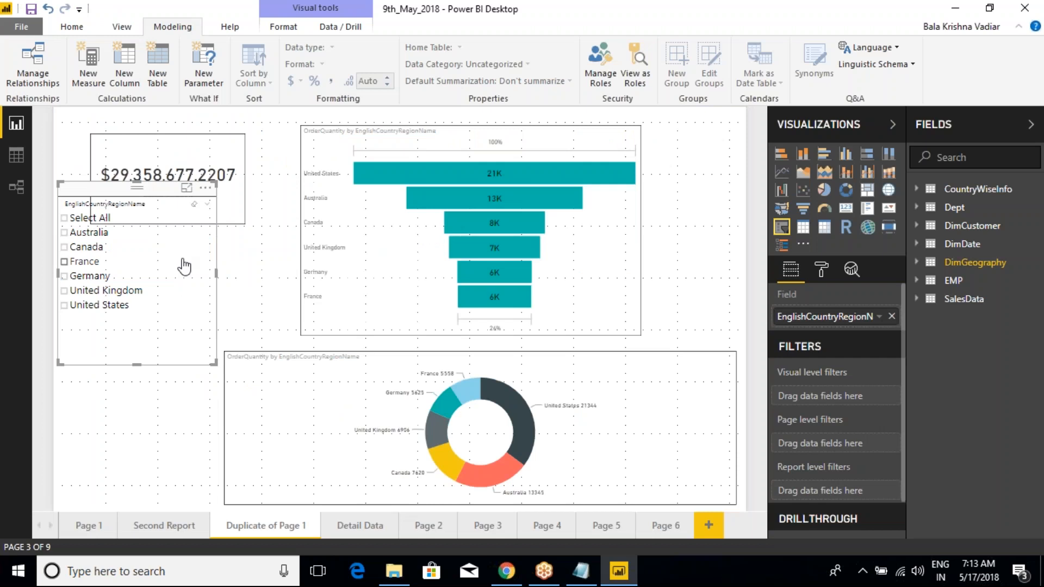
key("alt+Tab")
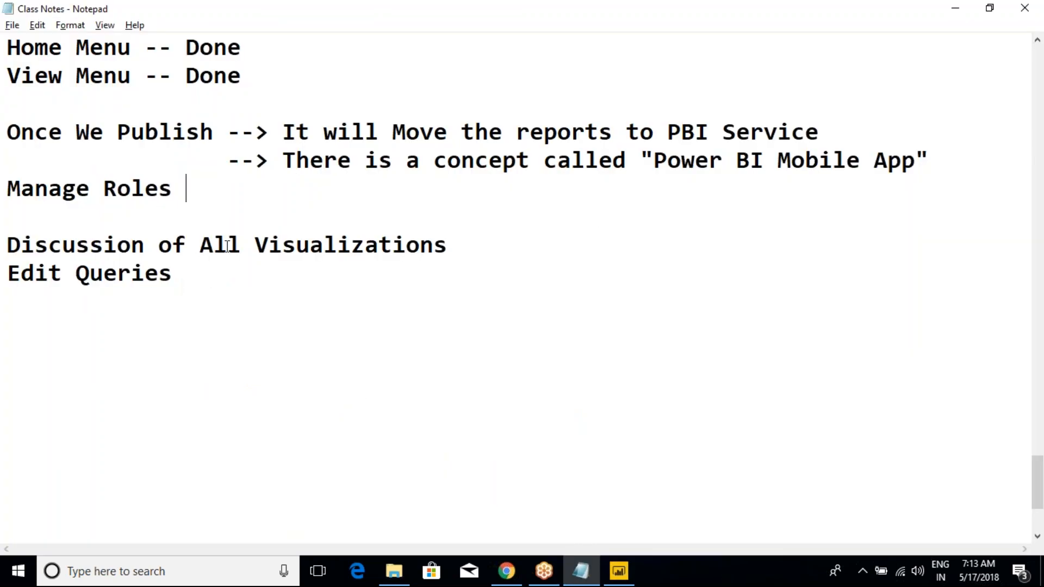
key("Return")
type("View As")
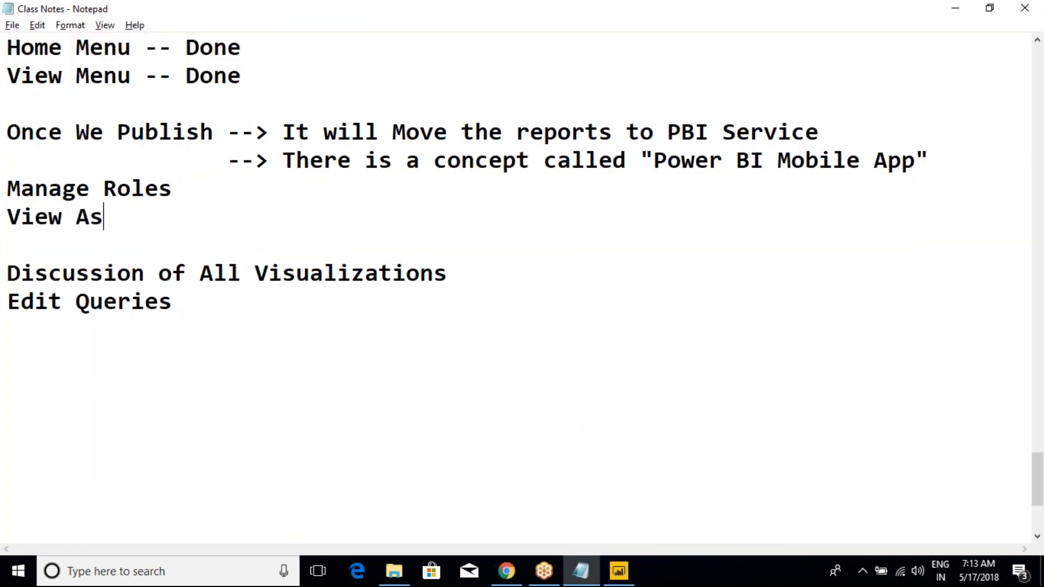
type(" a Role")
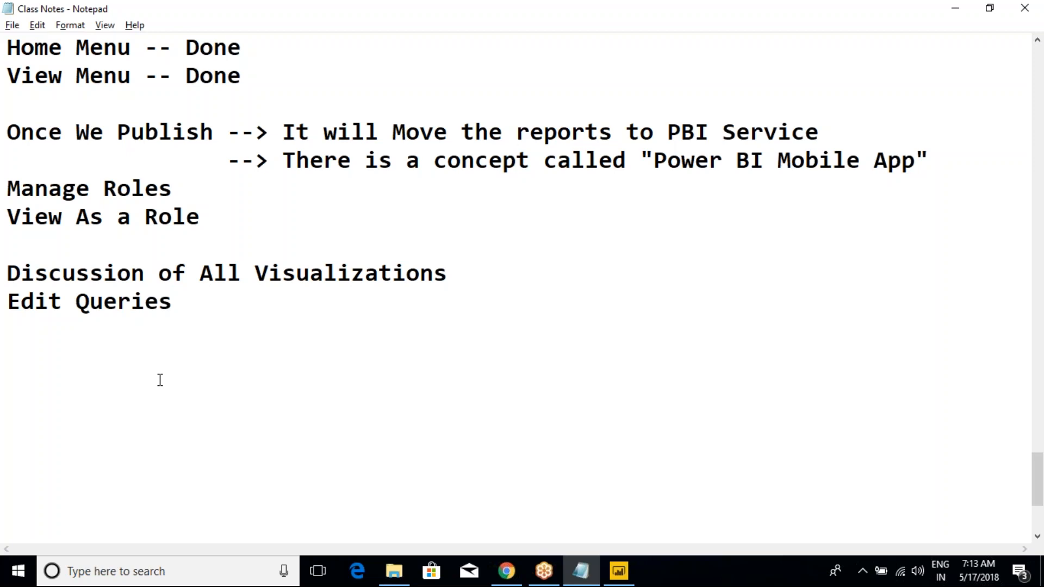
Step: Review the Day-5 topics from Manage Roles to Edit Queries by highlighting them in the notes
scroll(228, 259, "up", 1)
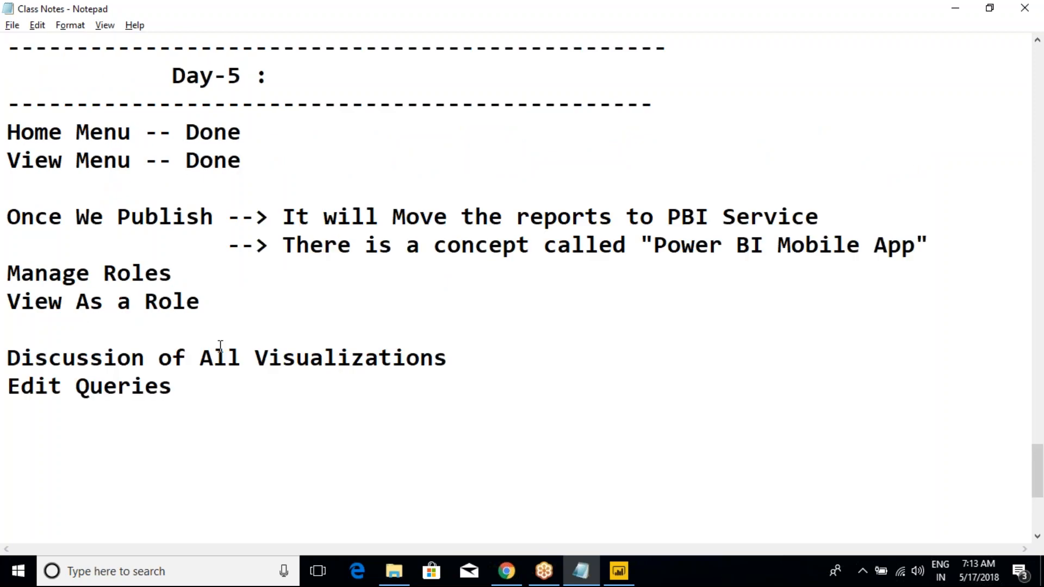
left_click(126, 329)
left_click_drag(466, 361, 7, 353)
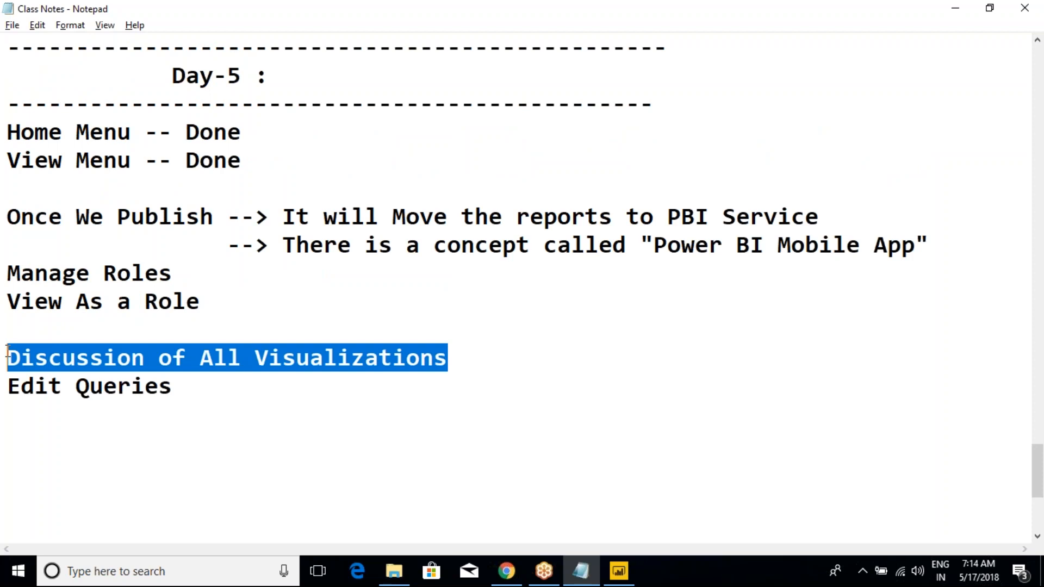
left_click(162, 383)
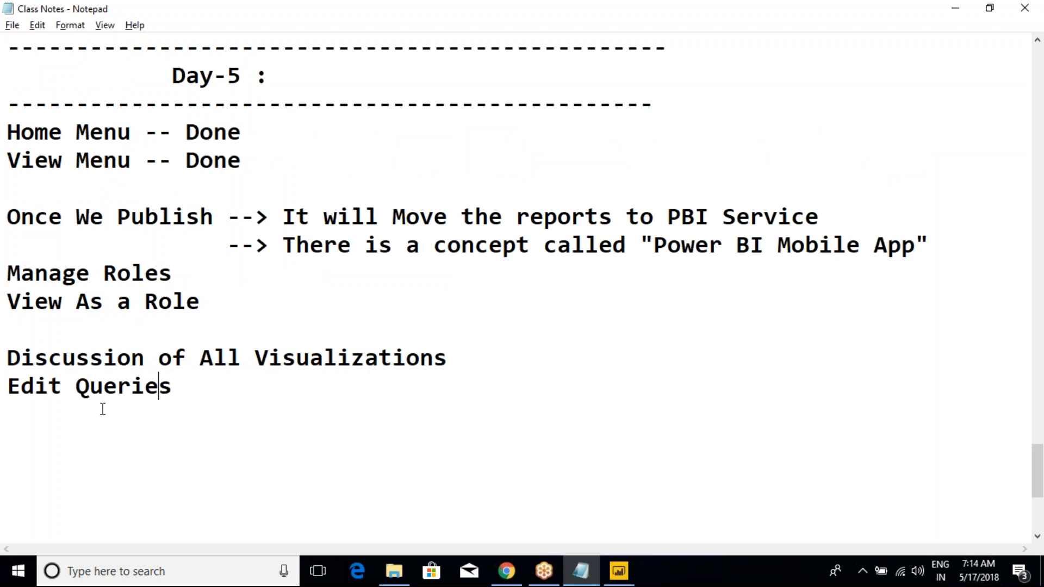
left_click_drag(222, 386, 7, 272)
left_click(214, 268)
double_click(109, 269)
left_click(175, 268)
key("alt+Tab")
key("alt+Tab")
Step: Leave a blank line below Edit Queries and list "Employee" and "Manager" on separate lines
scroll(294, 359, "down", 1)
left_click(297, 322)
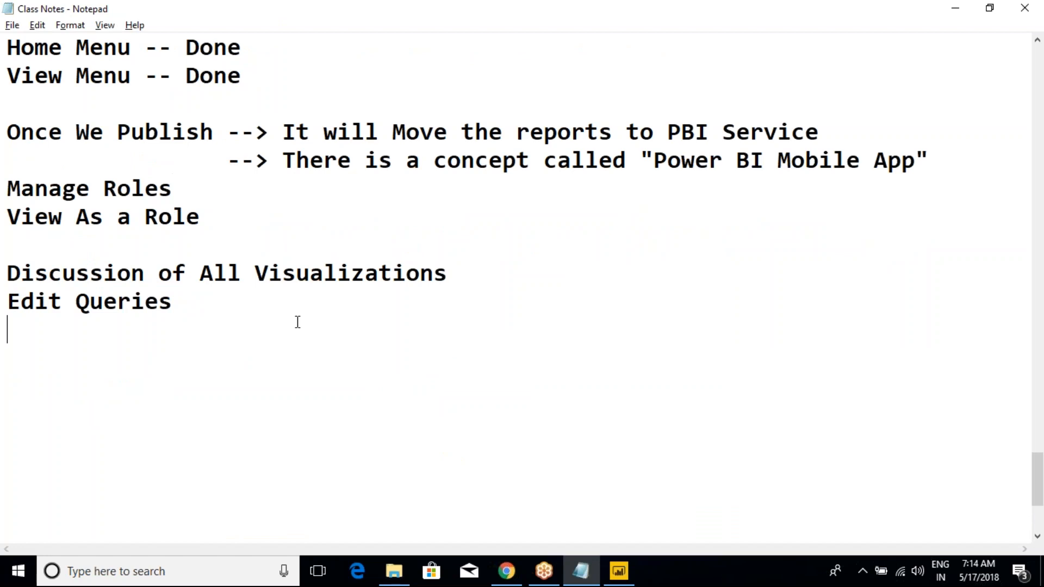
scroll(297, 322, "down", 1)
key("Return")
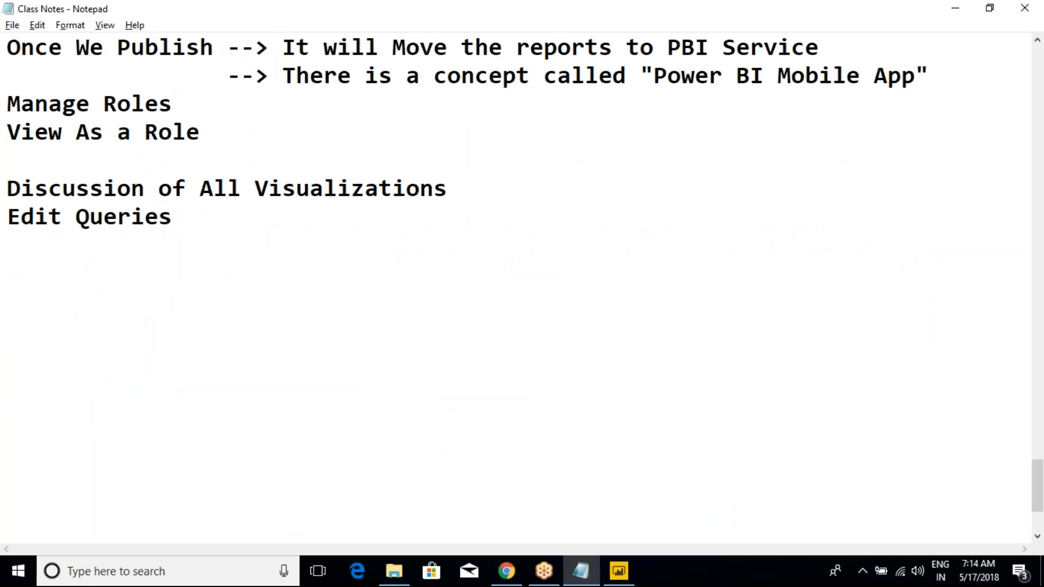
type("Employee")
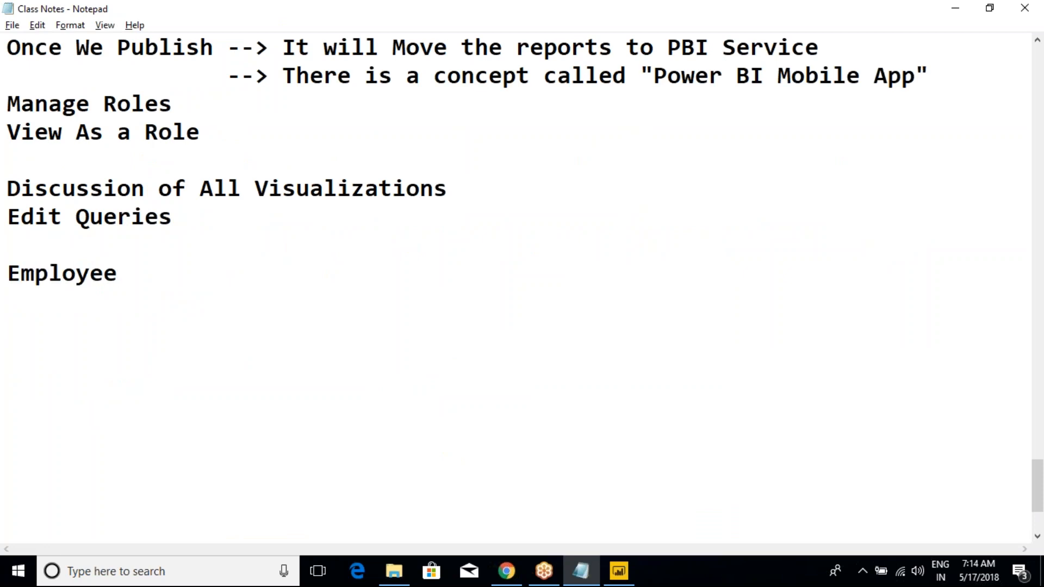
key("Return")
type("Maneg")
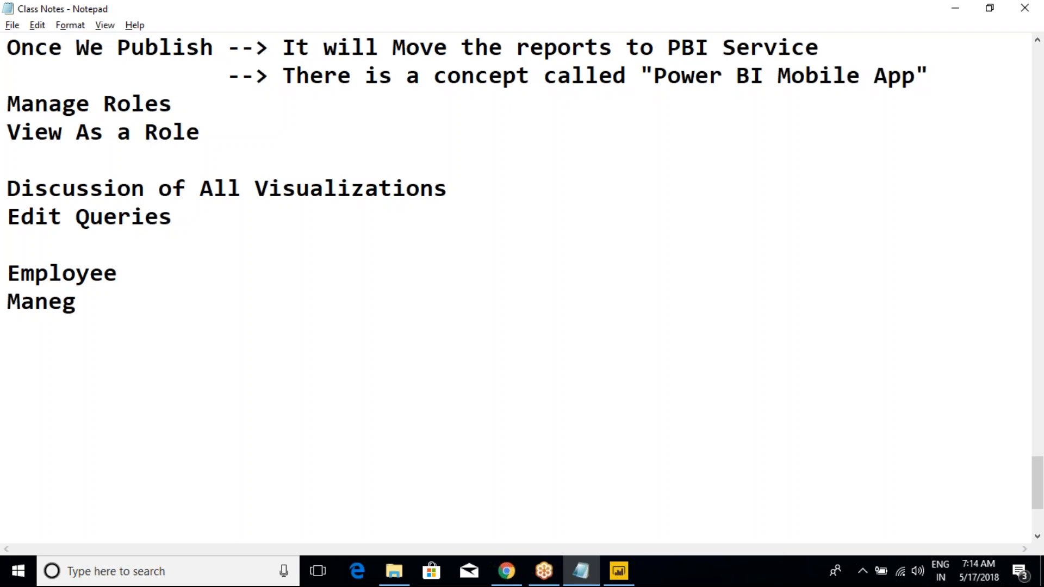
key("BackSpace")
key("BackSpace")
type("ager")
Step: Continue the role list with the lines "Dorectors" and "CEO"
key("Return")
type("Dorectors")
key("BackSpace")
key("BackSpace")
key("BackSpace")
key("BackSpace")
type("tors")
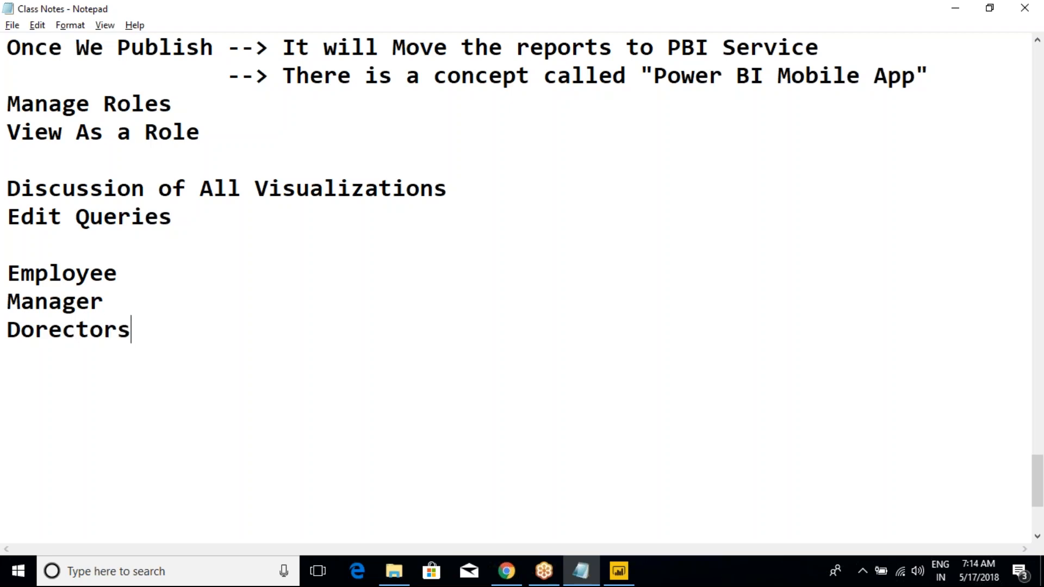
key("Return")
type("CEO")
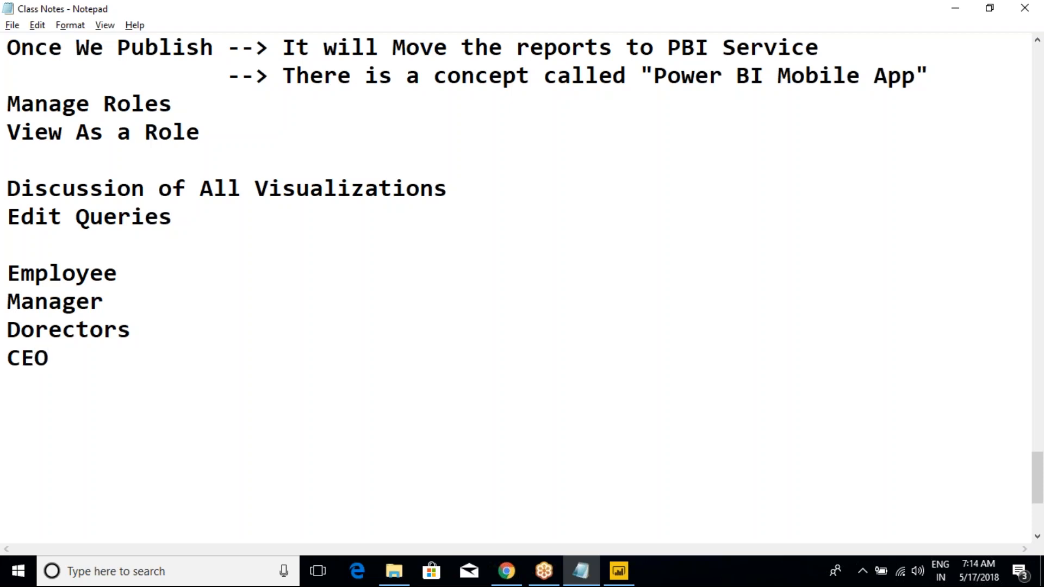
Step: Add the note "-- Portals" beside Employee in the role list, with a gap after the word
left_click(150, 272)
type("--")
key("Left")
left_click(240, 273)
type("Portals")
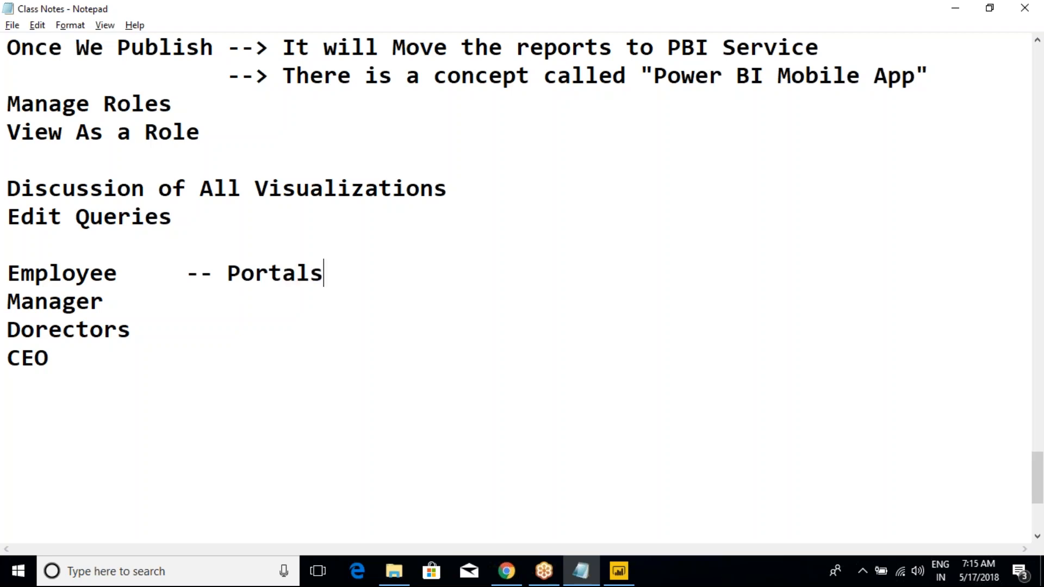
Step: Copy the "-- Portals" note from the Employee line to the Manager line and align it with the one above
key("shift+Left")
key("shift+Left")
key("shift+Left")
key("shift+Left")
key("shift+Left")
key("shift+Left")
key("shift+Left")
key("shift+Left")
key("shift+Left")
key("shift+Left")
key("shift+Left")
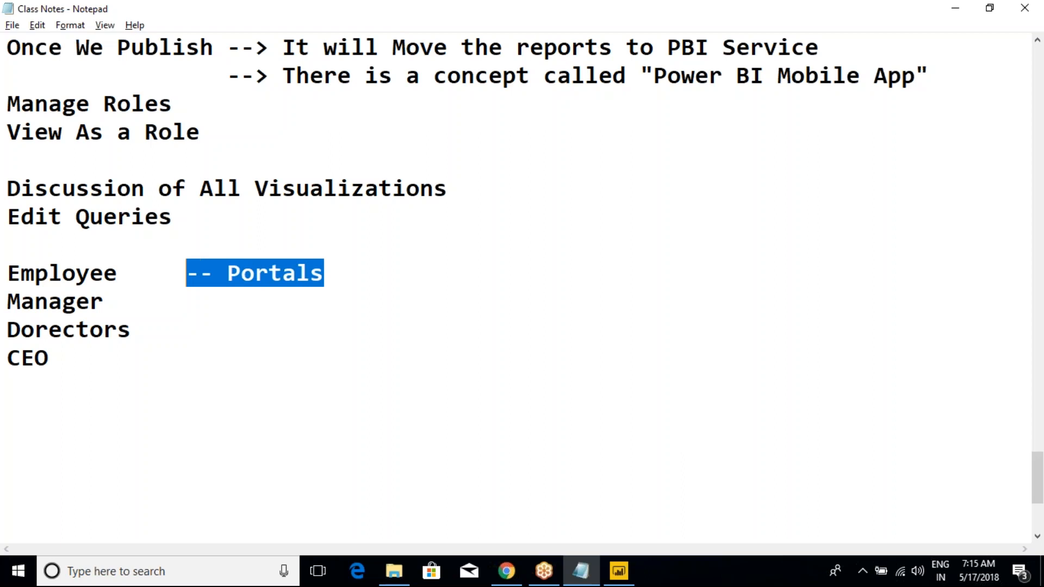
key("shift+Left")
key("ctrl+c")
left_click(196, 291)
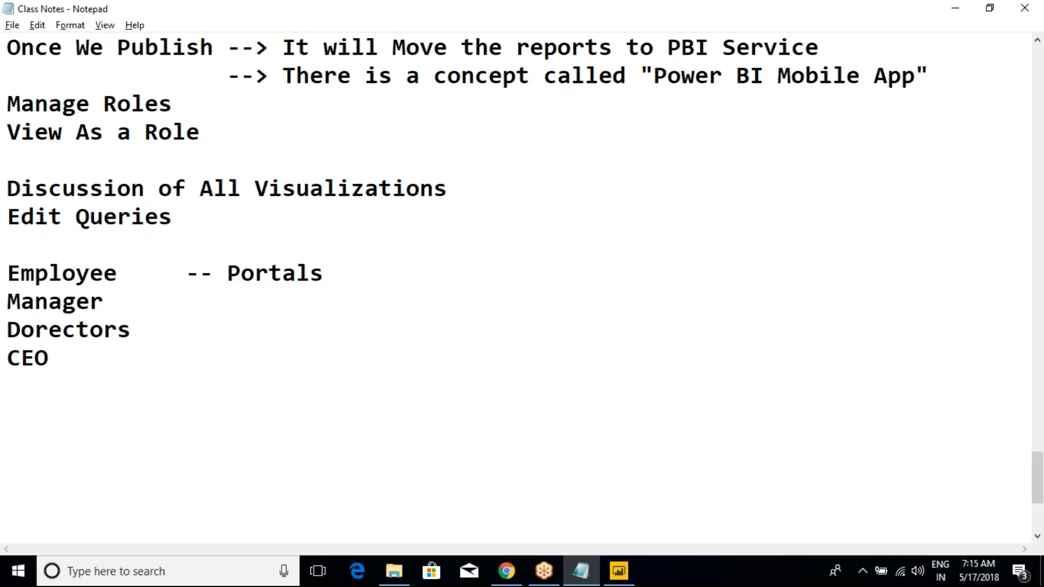
key("ctrl+v")
left_click(217, 304)
key("BackSpace")
key("BackSpace")
Step: Highlight the Employee line with its Portals note in the role list
left_click_drag(216, 276, 7, 276)
left_click(337, 274)
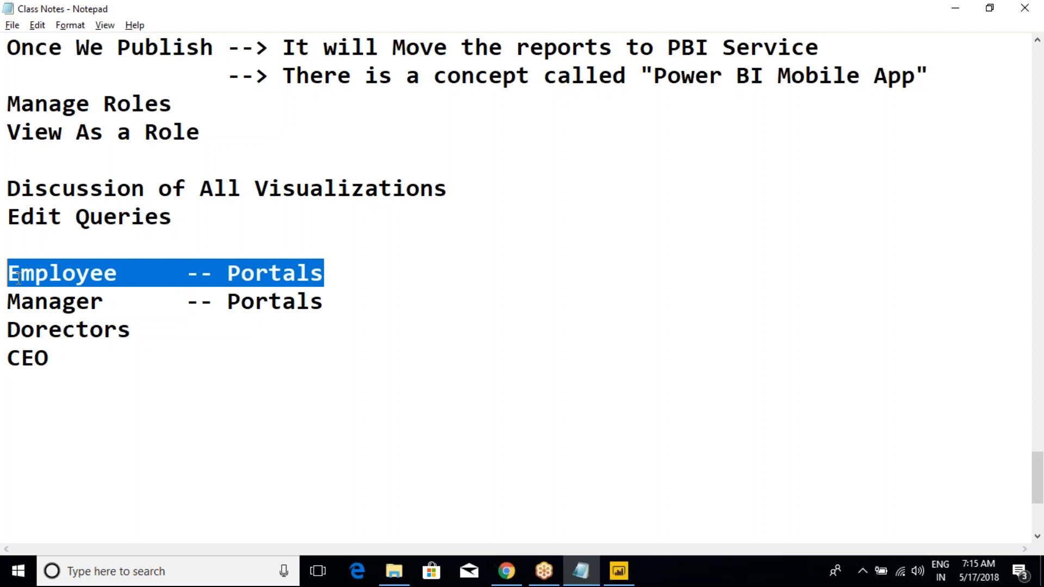
left_click(250, 274)
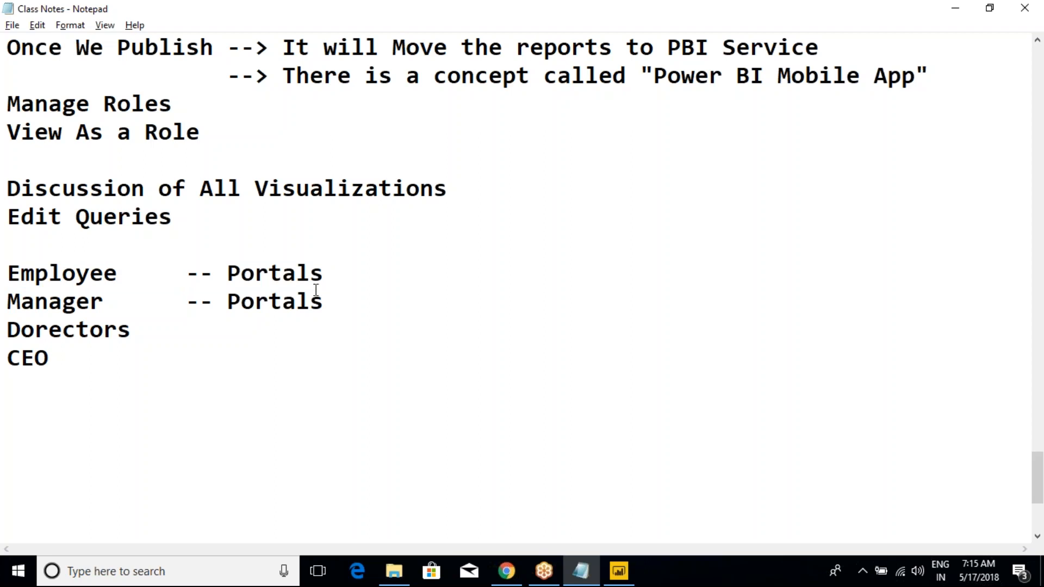
left_click_drag(333, 271, 44, 250)
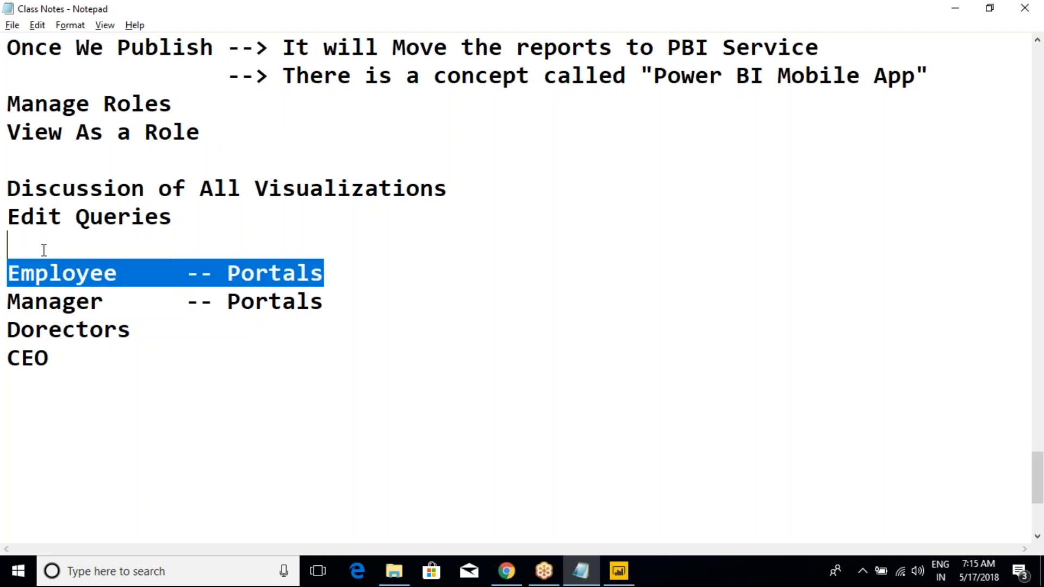
Step: Highlight the Manager line with its Portals note, alone and together with the Employee line above it
left_click(30, 250)
left_click(103, 303)
left_click_drag(104, 303, 338, 299)
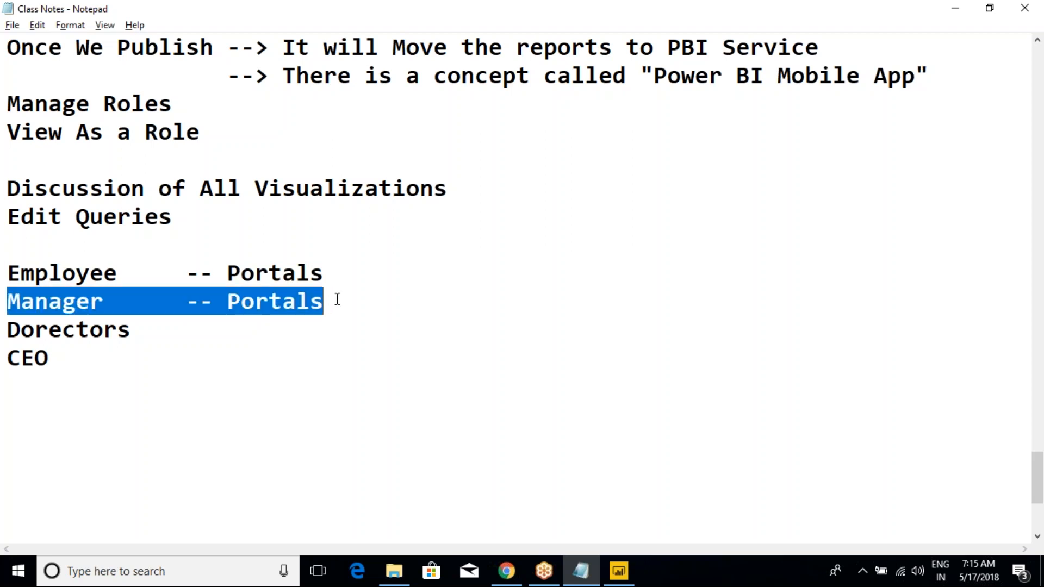
left_click(337, 299)
left_click(8, 272, "shift")
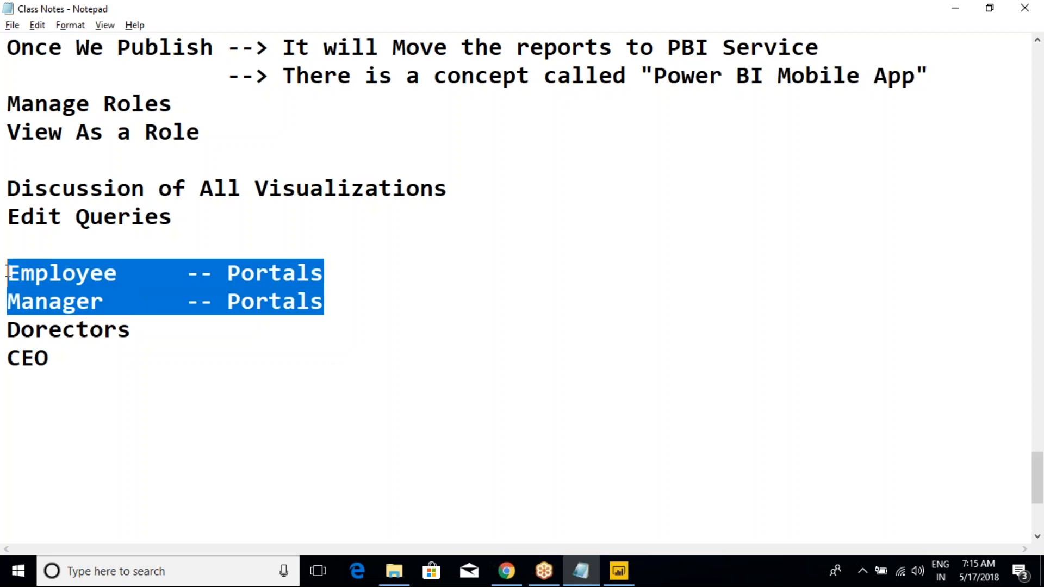
left_click(75, 301)
left_click_drag(324, 301, 56, 301)
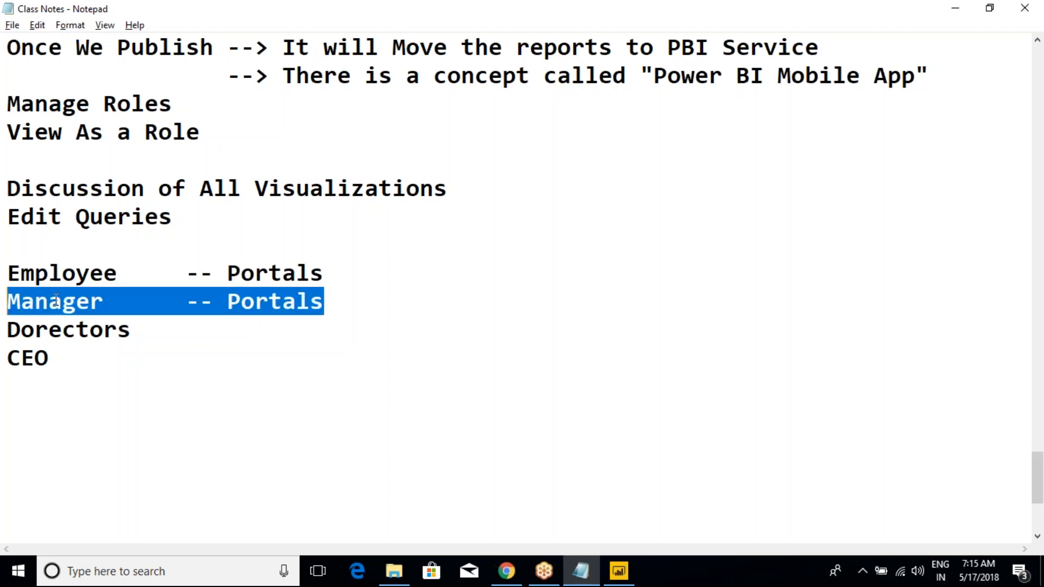
Step: Add the line "Employee1 , EMployee2, EMployee......N" directly below the Manager line
left_click(352, 307)
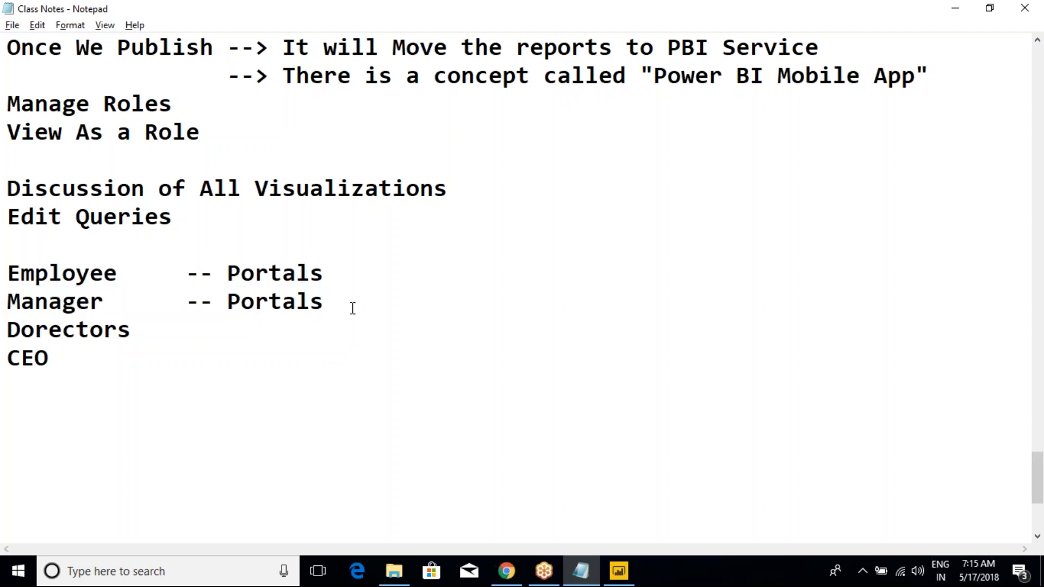
key("Return")
type("Employee1 , ")
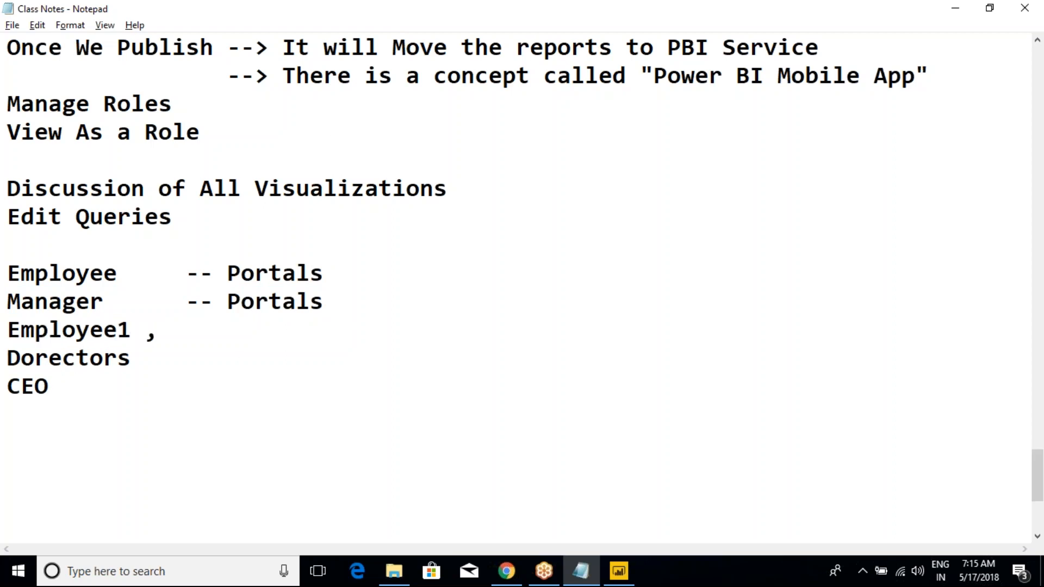
type("EMployee2, EMplo")
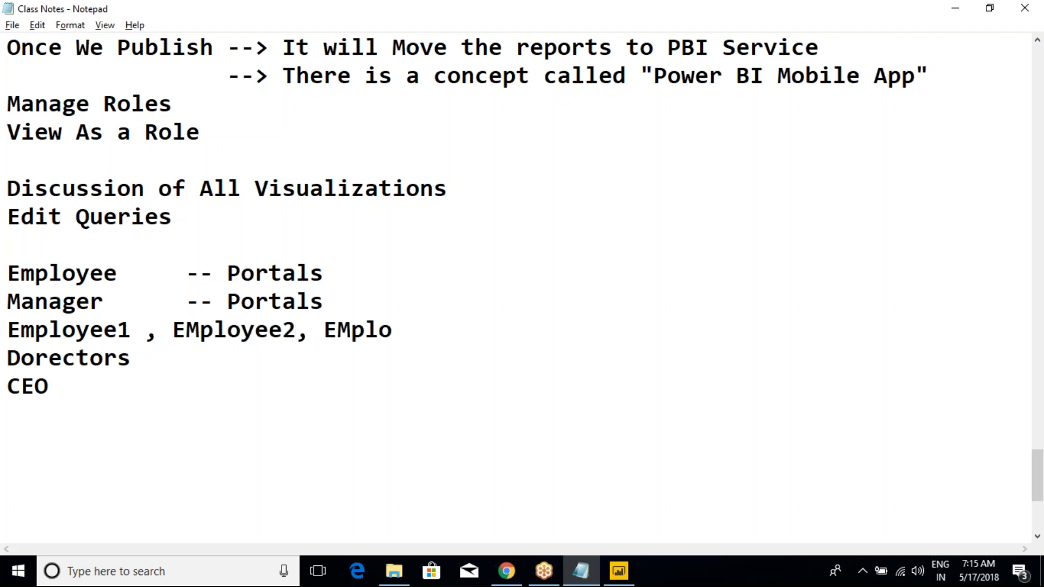
type("yee......N")
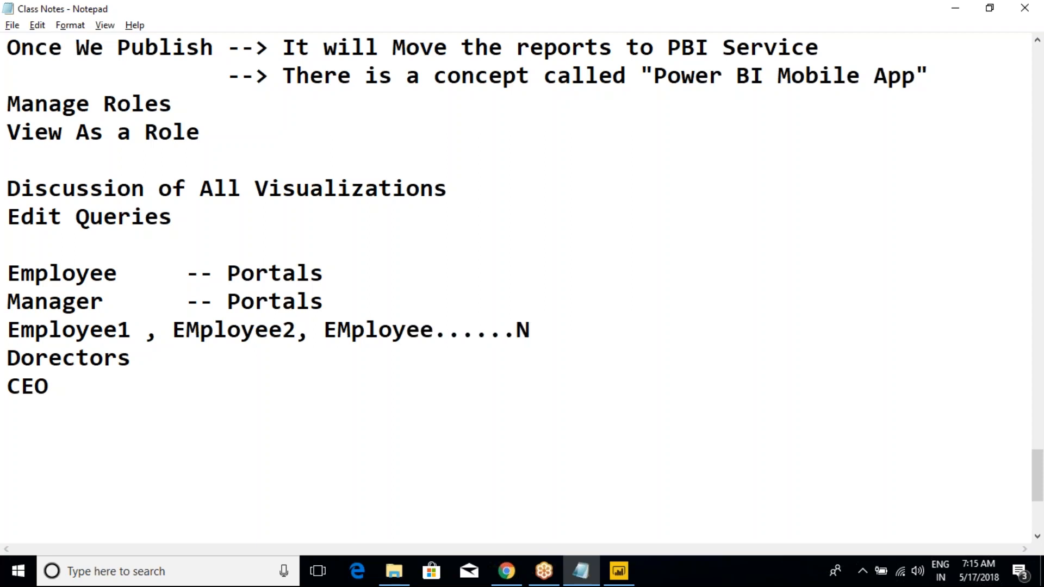
Step: Highlight the Manager line together with the numbered employees line below it
left_click_drag(553, 336, 7, 297)
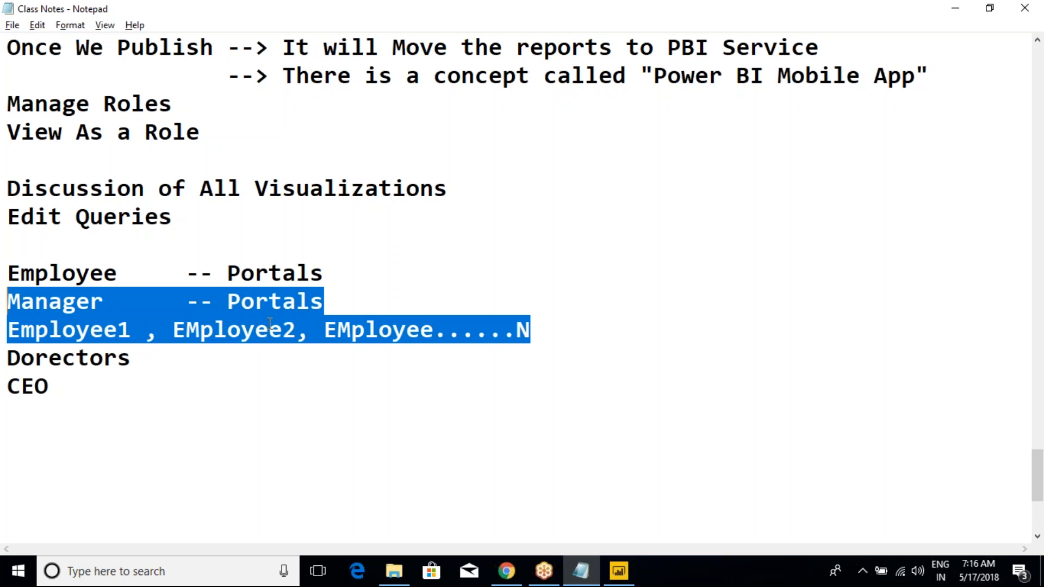
left_click(901, 33)
left_click(810, 337)
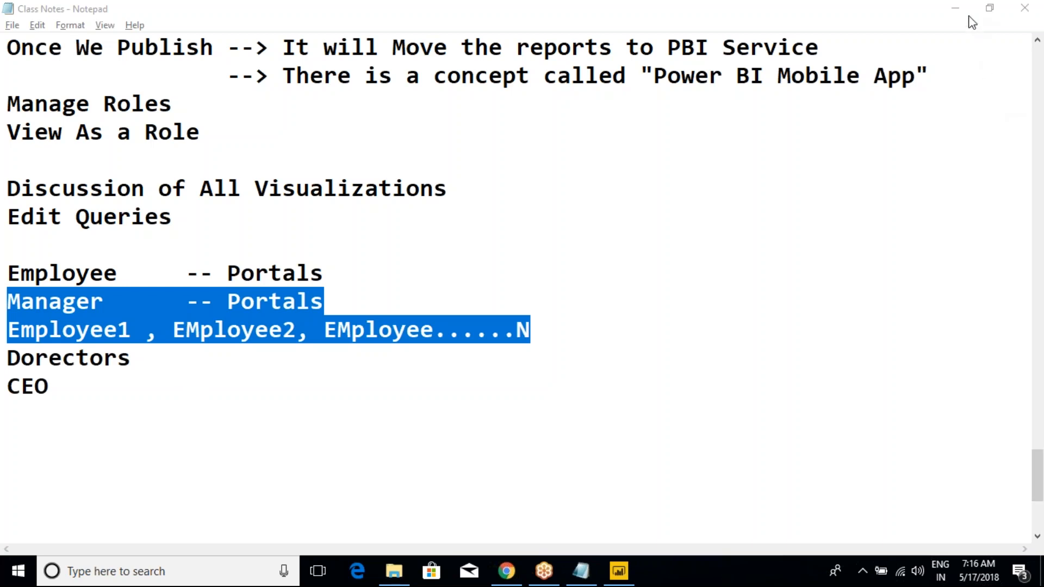
left_click(440, 330)
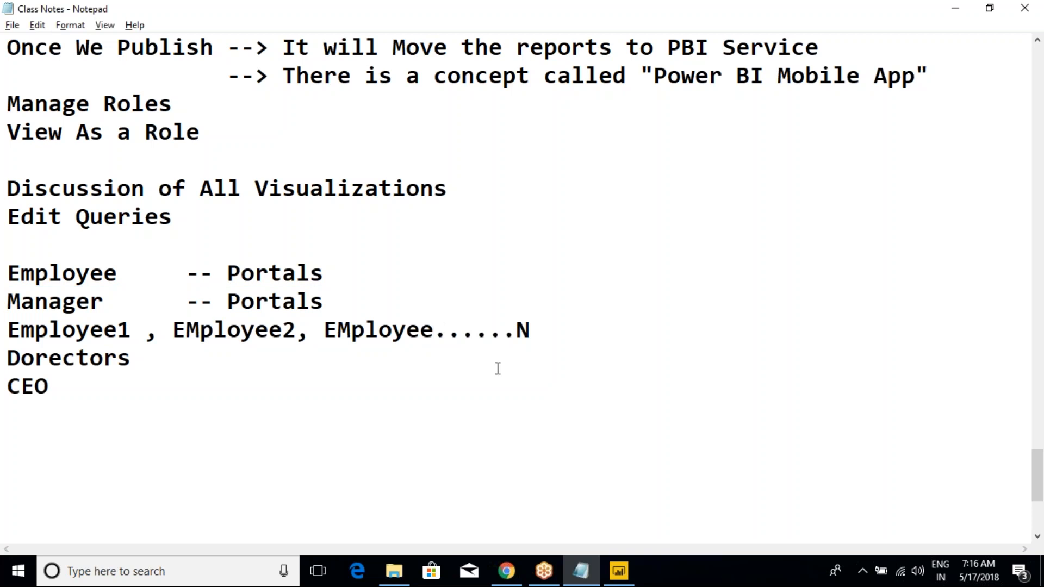
left_click(534, 327)
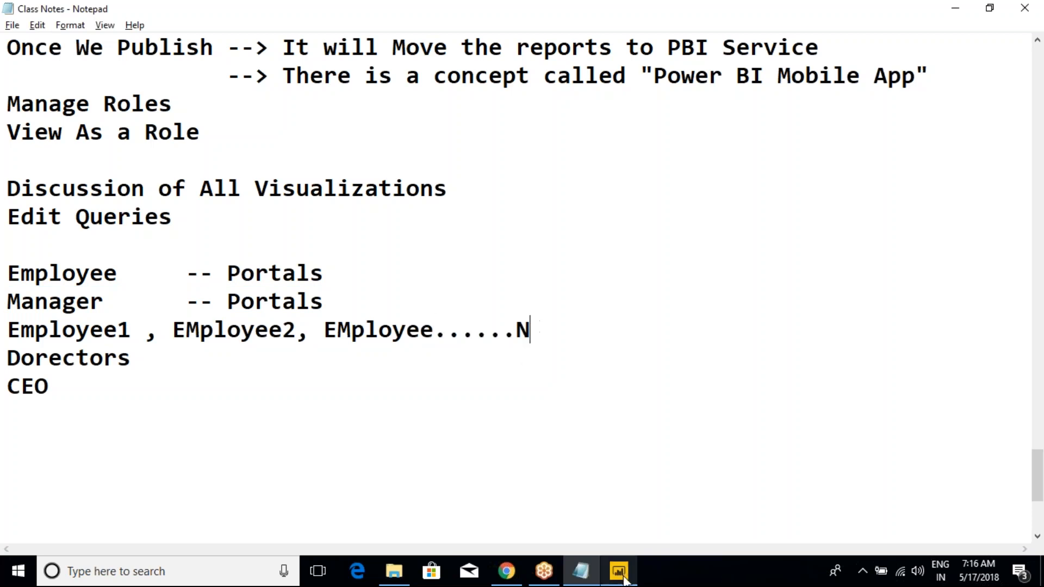
left_click_drag(545, 333, 8, 311)
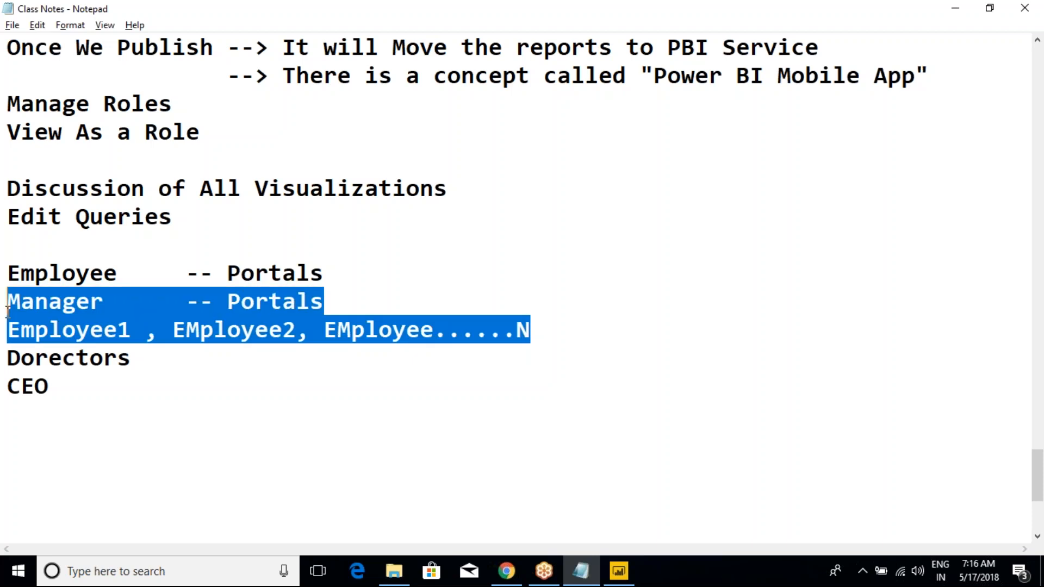
Step: Add the line "For Example 1000 EMployees in a Org" below the numbered employees line, separated by a blank line
left_click(549, 338)
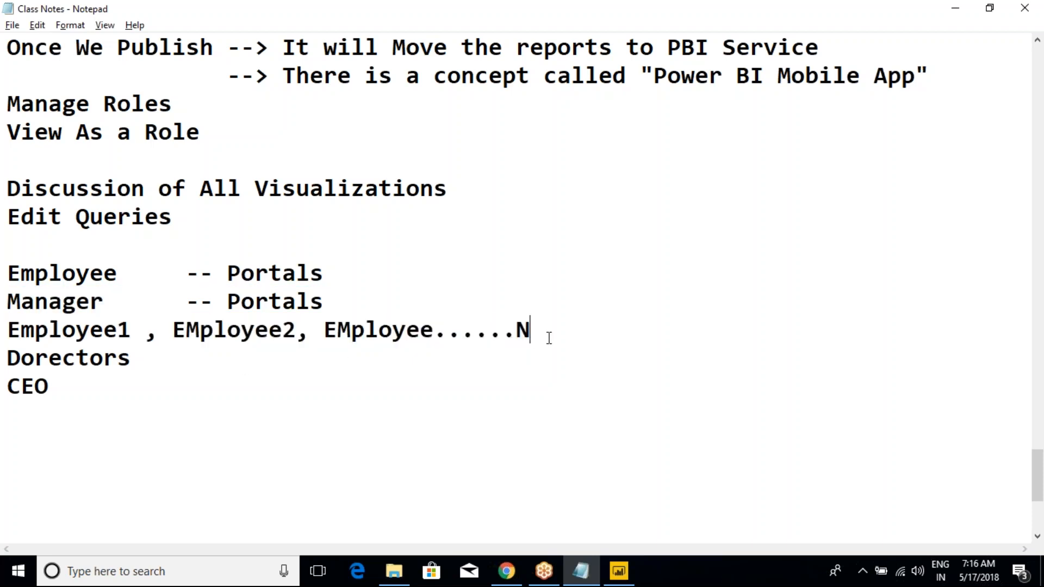
key("Return")
key("Return")
type("For Example 100")
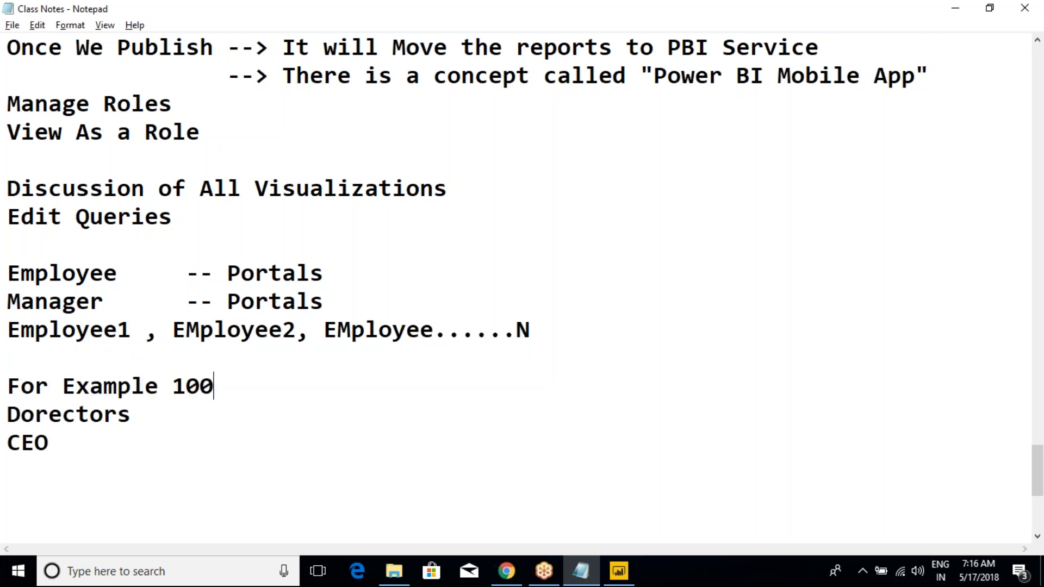
type("0 EM")
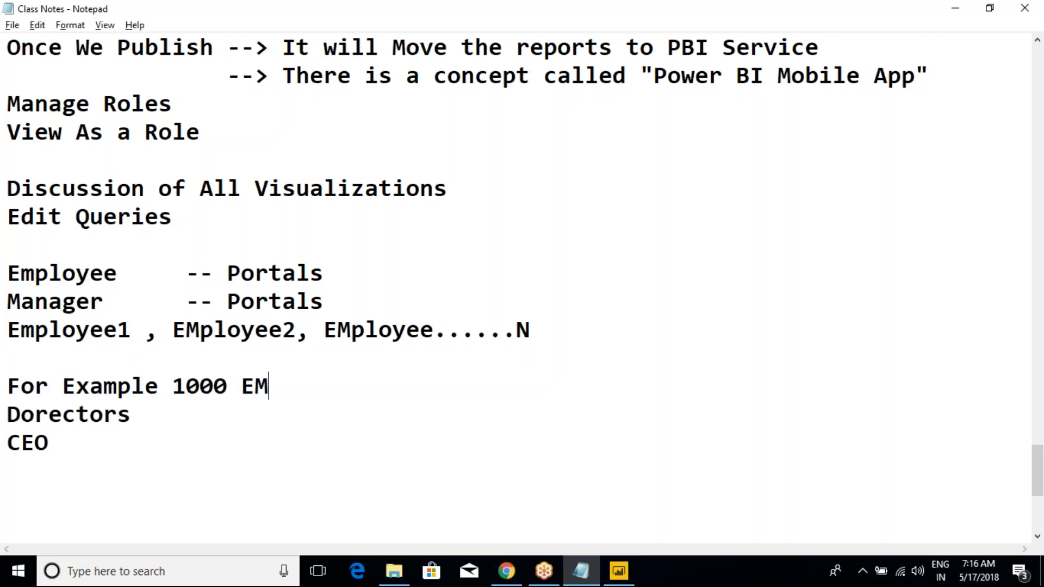
type("ployees ")
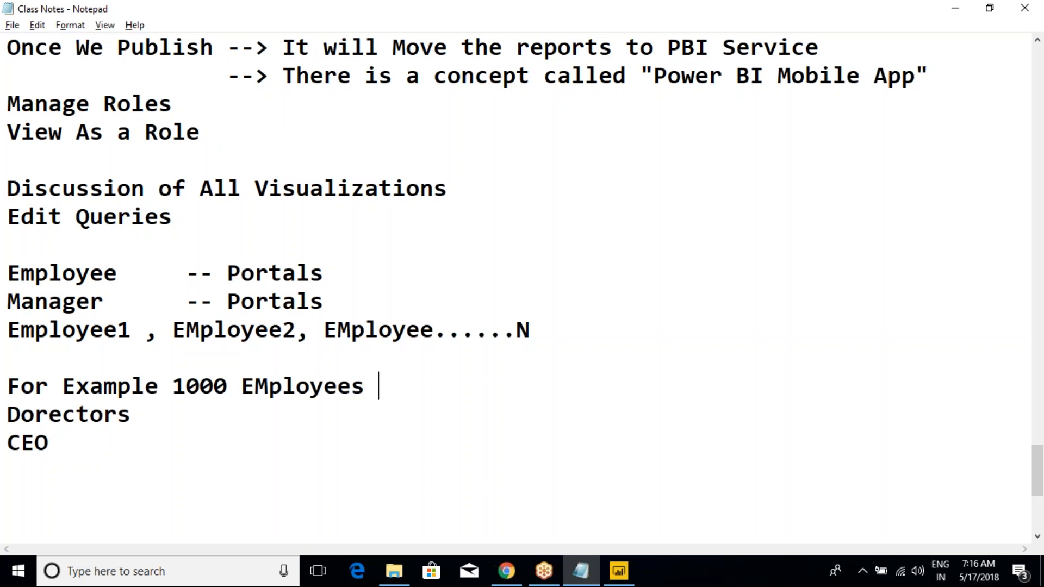
type("in a Org")
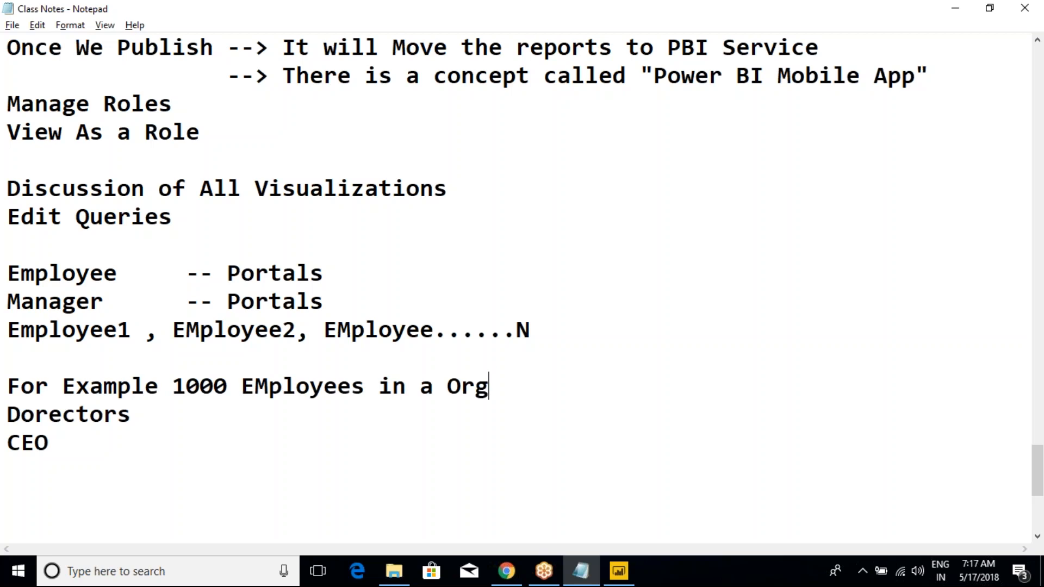
Step: Add the line "Roles - Manager" under the 1000 employees example, keeping a blank line before Dorectors
key("Return")
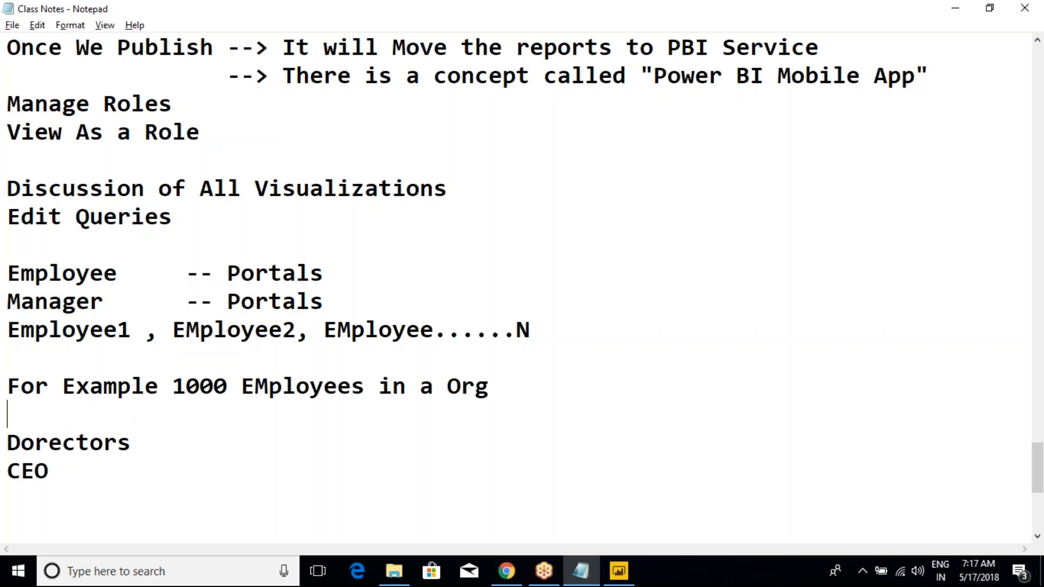
key("Return")
type("Role")
type("- Manegr")
key("BackSpace")
key("BackSpace")
key("BackSpace")
key("BackSpace")
type("nager")
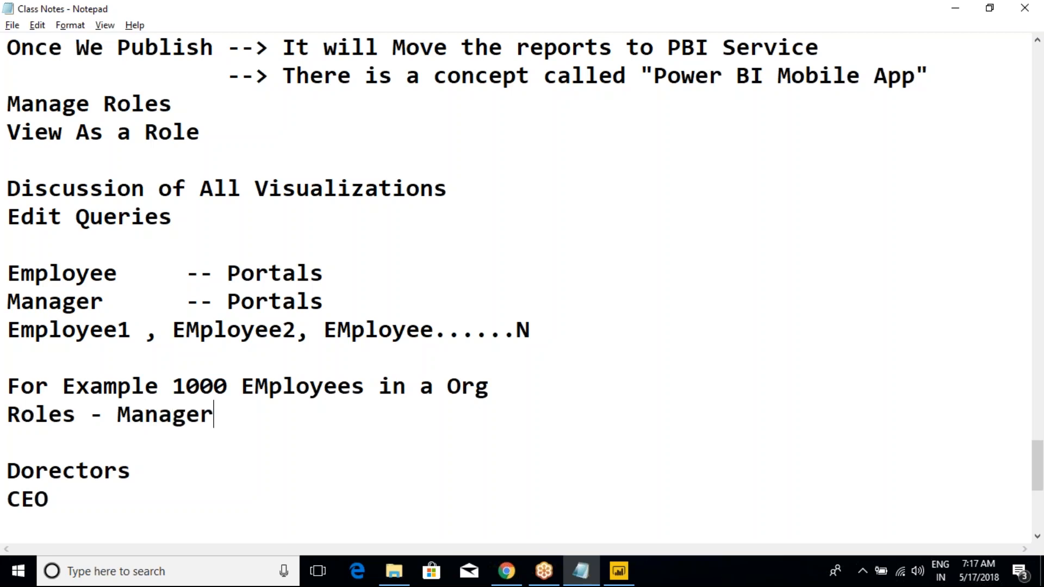
Step: Add the line "Roles - Developer" under the Manager role, followed by two spaces and a sample e-mail address
key("Return")
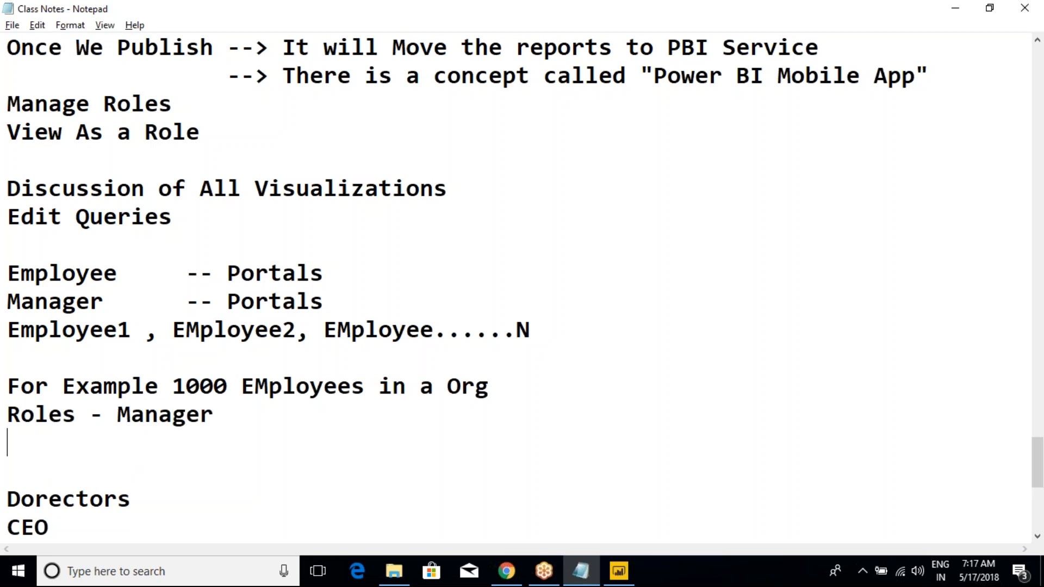
type("Roles -")
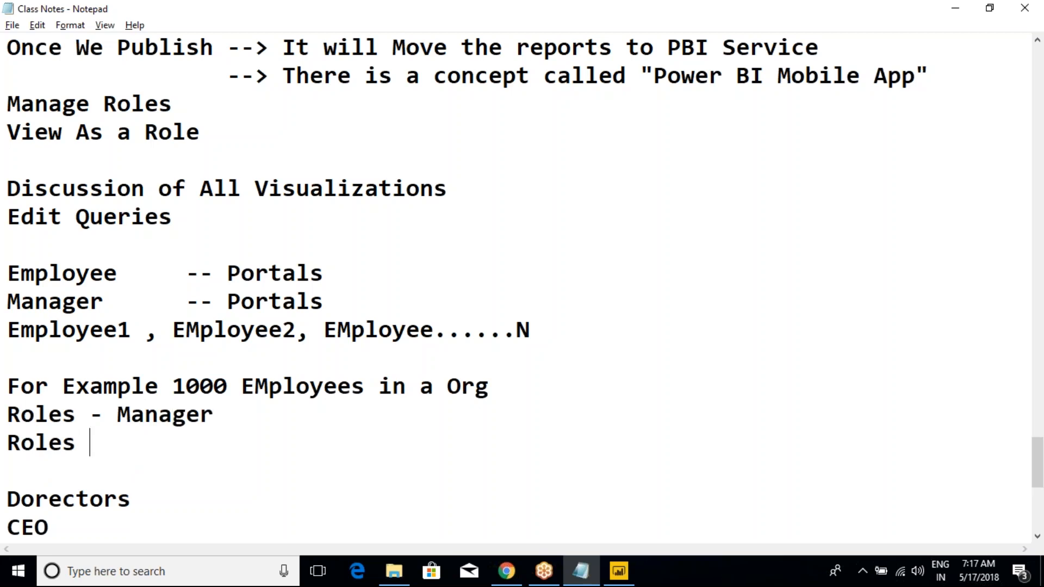
key("BackSpace")
key("BackSpace")
type("EMploye")
key("BackSpace")
key("BackSpace")
key("BackSpace")
key("BackSpace")
key("BackSpace")
key("BackSpace")
key("BackSpace")
type("Dev")
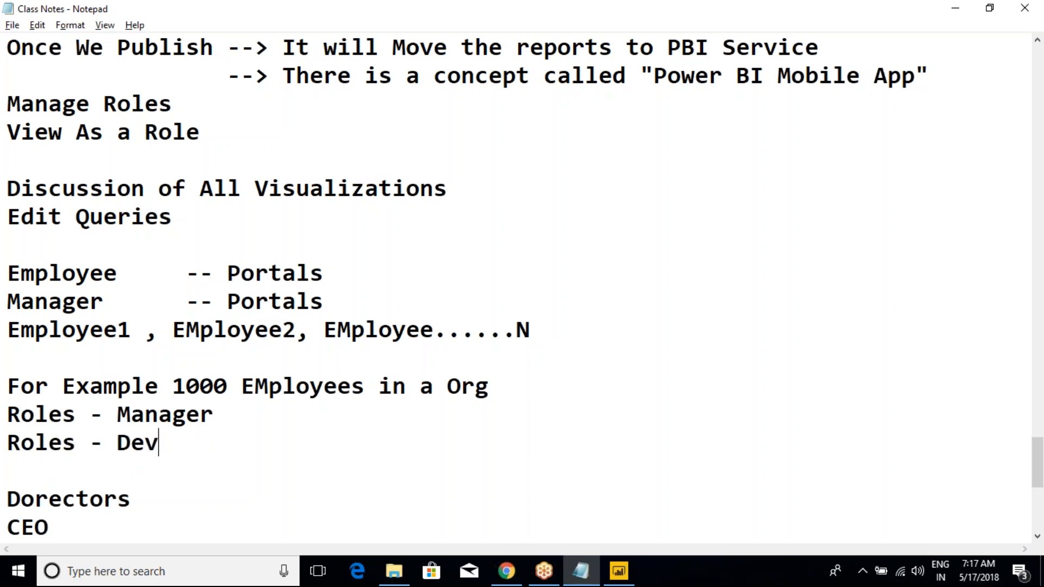
type("eloper")
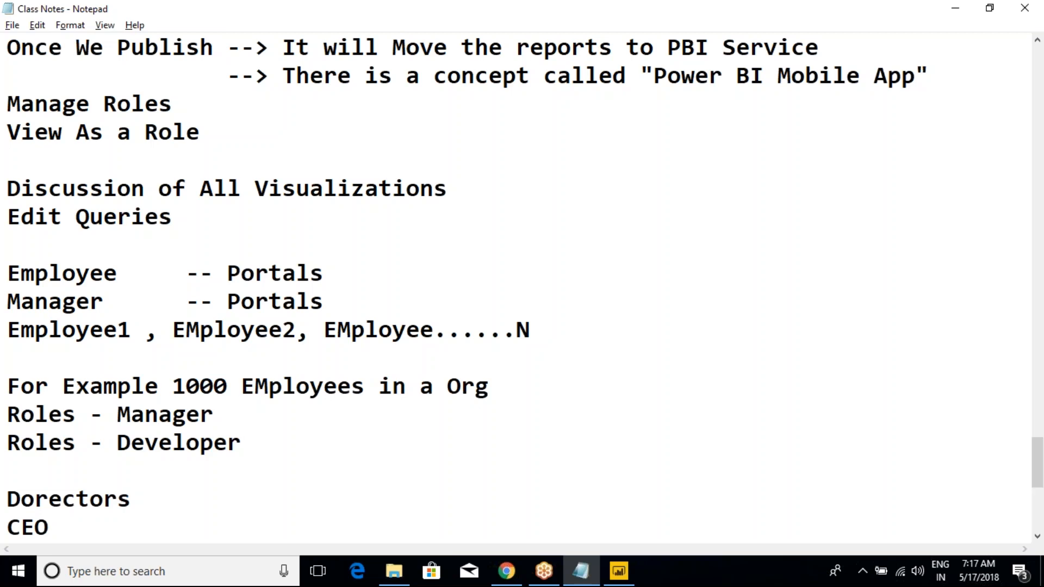
type("  bala")
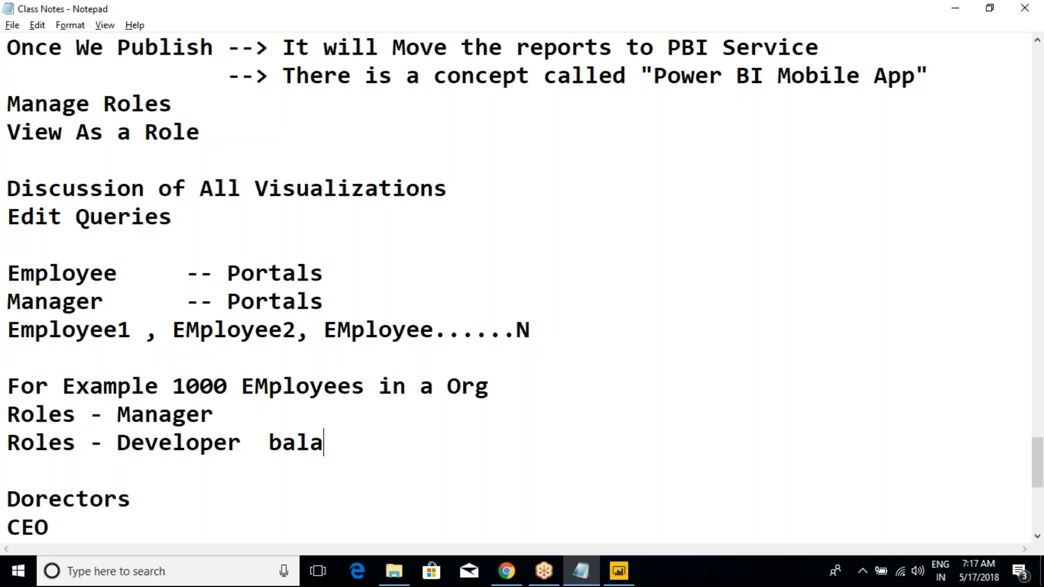
type("@xxx.com")
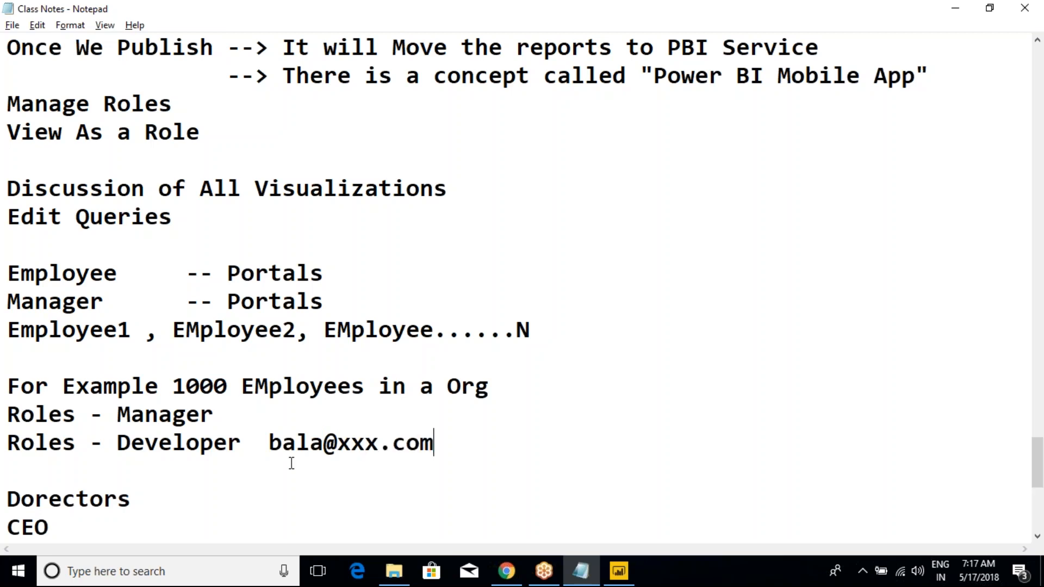
Step: Highlight the sample e-mail address and the word Developer on the Developer role line
left_click_drag(270, 443, 445, 443)
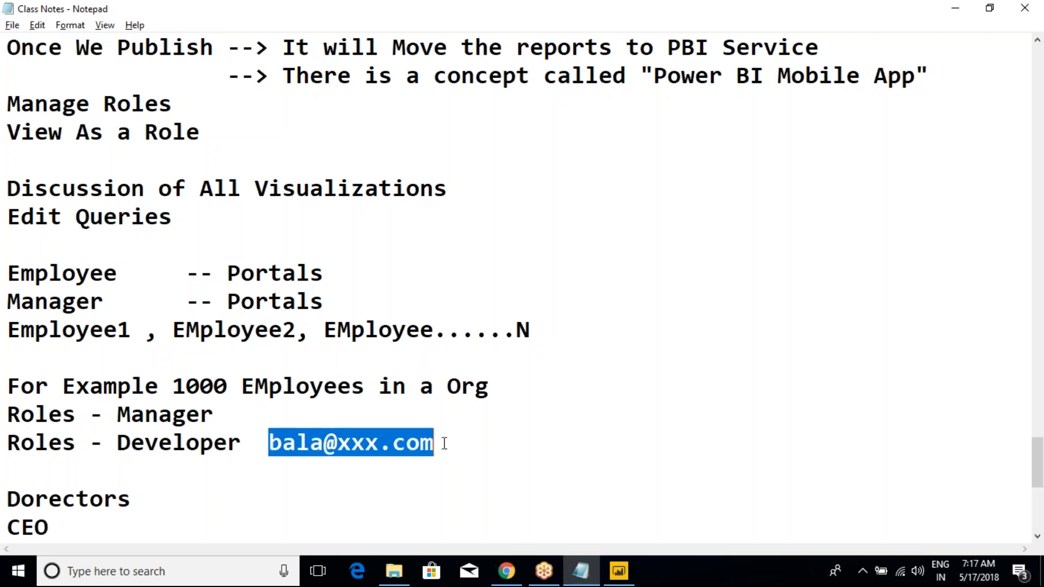
double_click(168, 444)
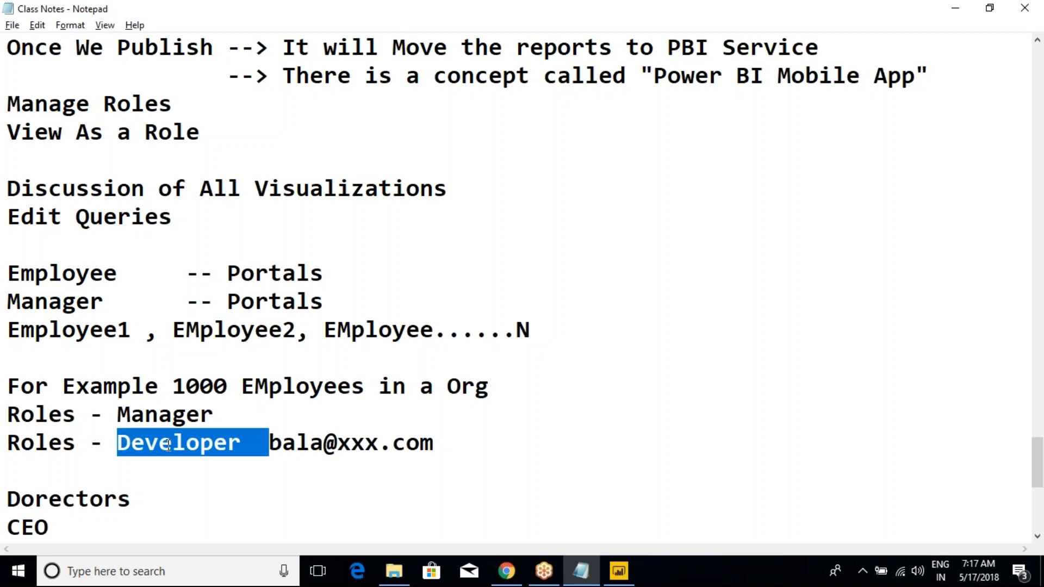
left_click(360, 475)
left_click_drag(242, 443, 123, 446)
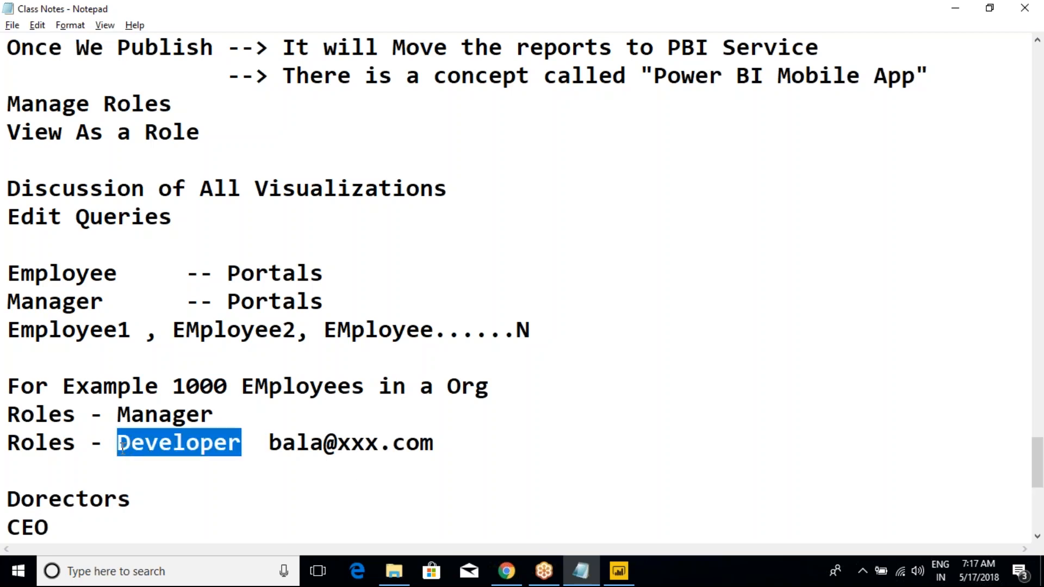
left_click(310, 436)
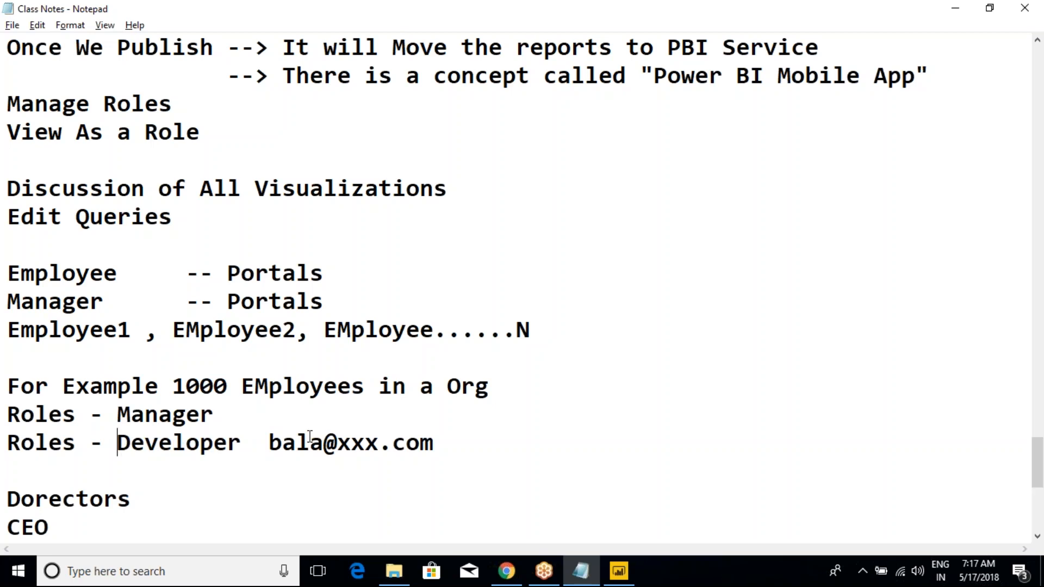
Step: Add a sample e-mail address to the "Roles - Manager" line, aligned with the Developer's address below
left_click(333, 420)
type("abc")
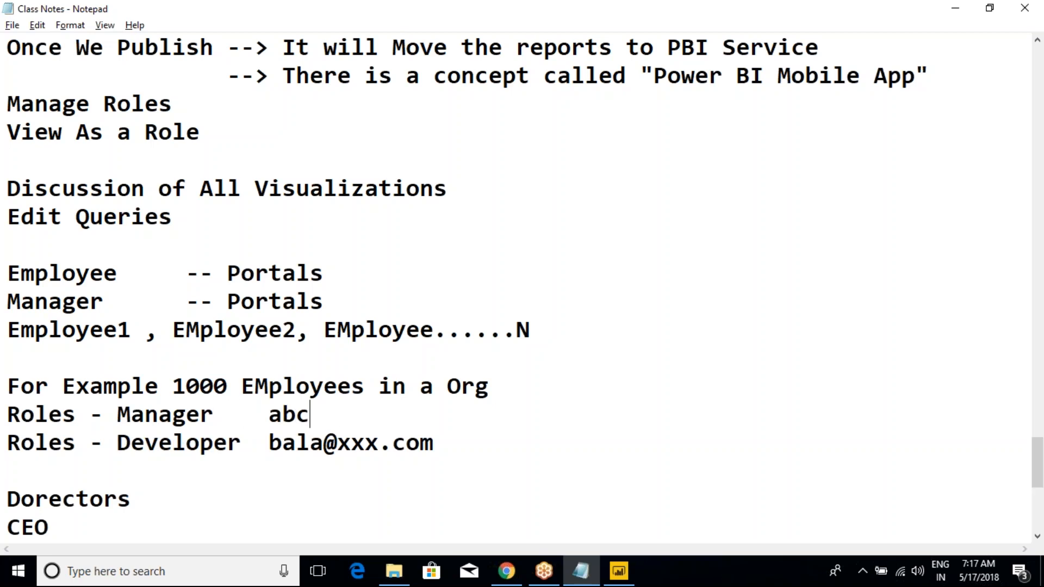
type("d@xxx.com")
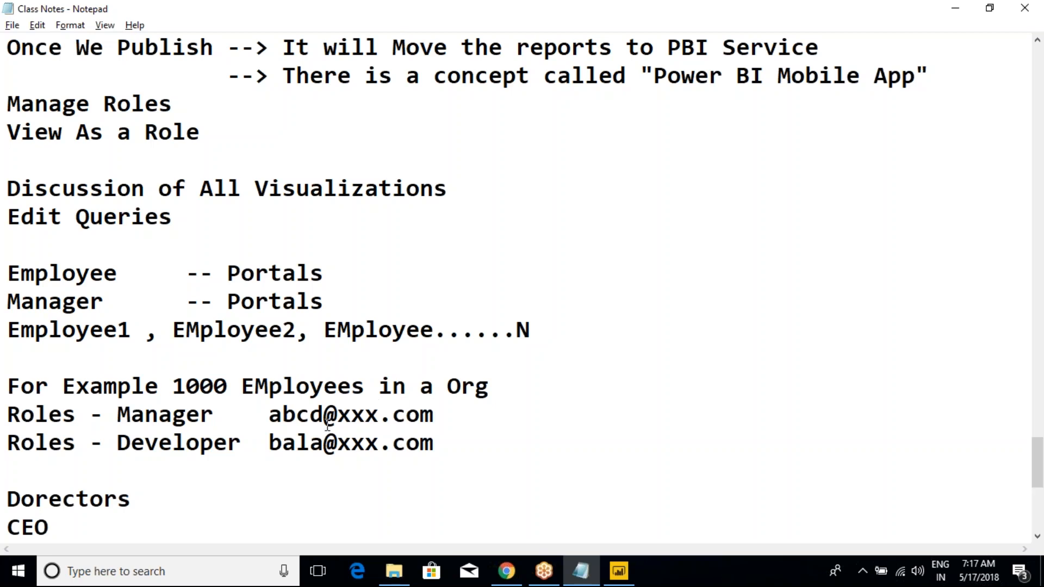
Step: Highlight the word Manager on its role line and the whole block from Employee down to the Developer role
mouse_move(267, 414)
left_mouse_down()
mouse_move(441, 415)
mouse_move(269, 418)
left_mouse_up()
left_click_drag(117, 415, 214, 416)
double_click(189, 416)
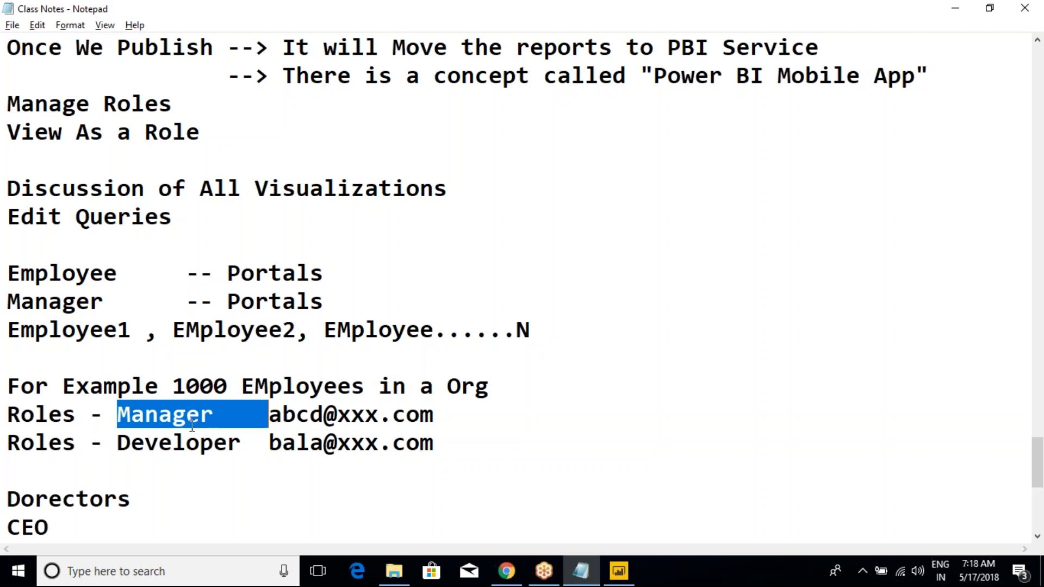
left_click(255, 416)
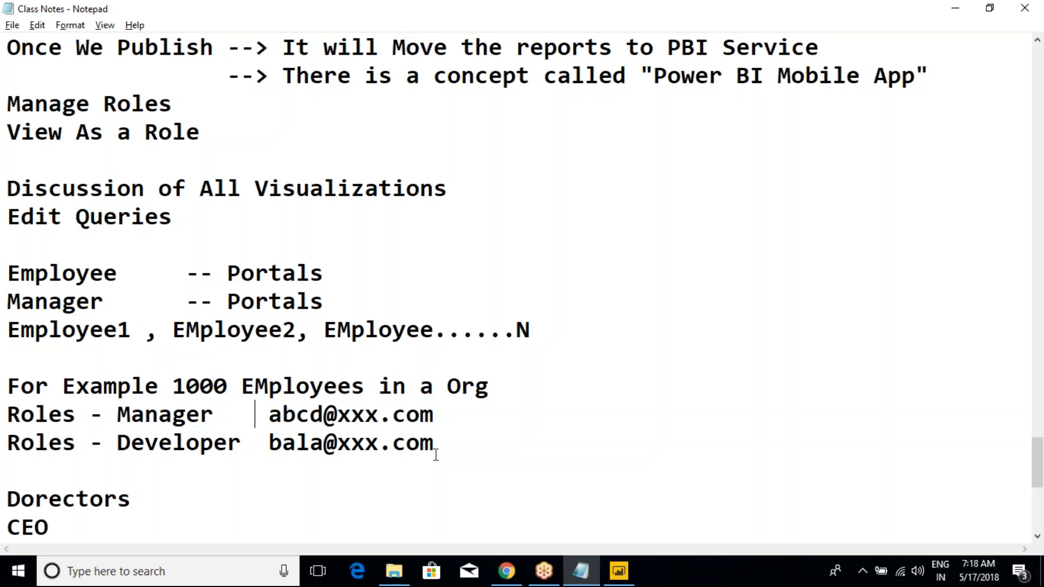
left_click_drag(467, 443, 7, 281)
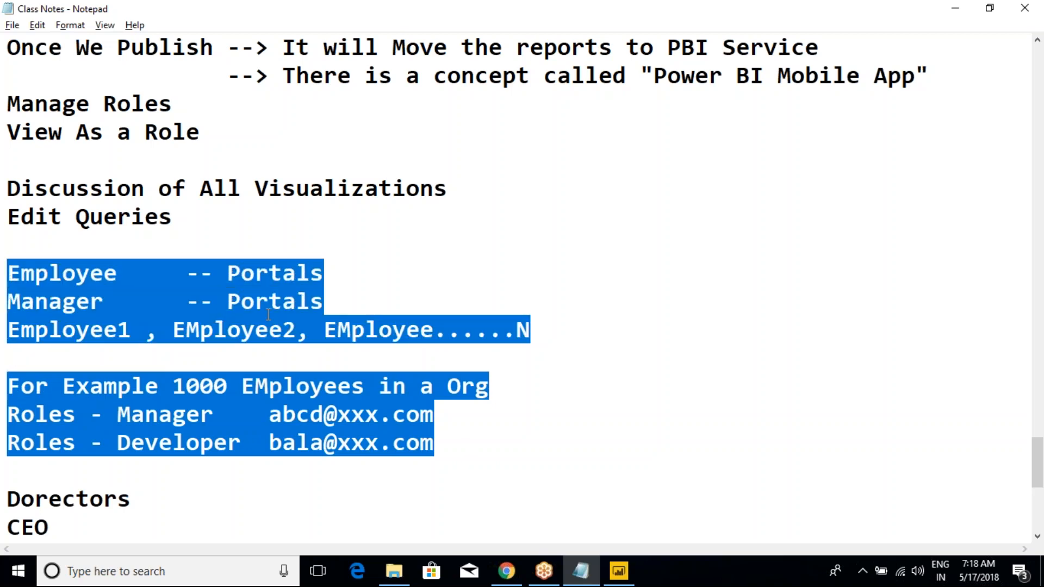
scroll(330, 365, "down", 2)
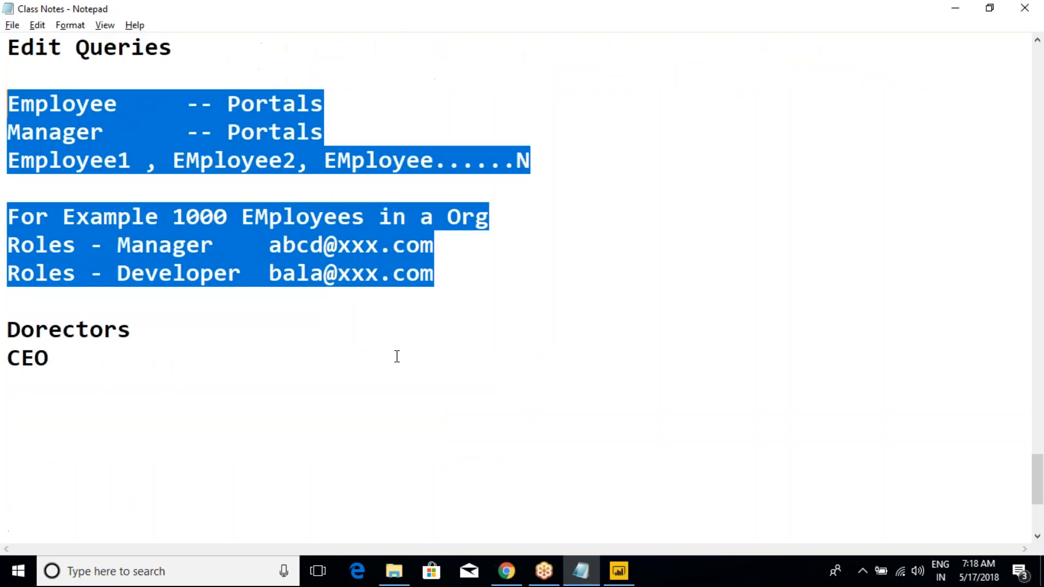
Step: Add the line "Goagraphy -- Australia" below the Developer role, separated by a blank line above and below
left_click(458, 276)
key("Return")
key("Return")
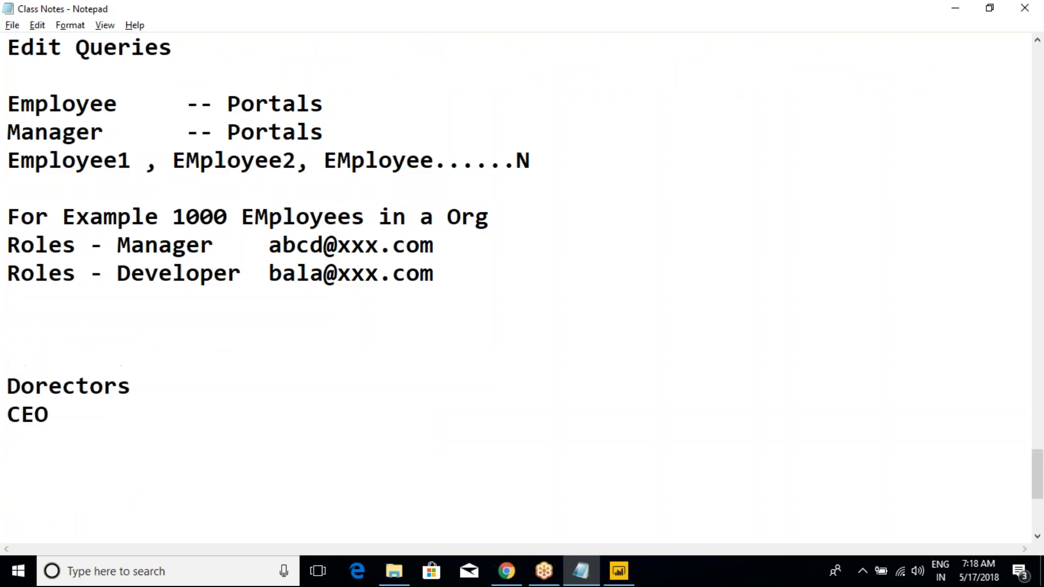
left_click_drag(48, 217, 198, 268)
left_click(198, 268)
left_click_drag(129, 217, 160, 272)
left_click(117, 320)
type("Goagraph")
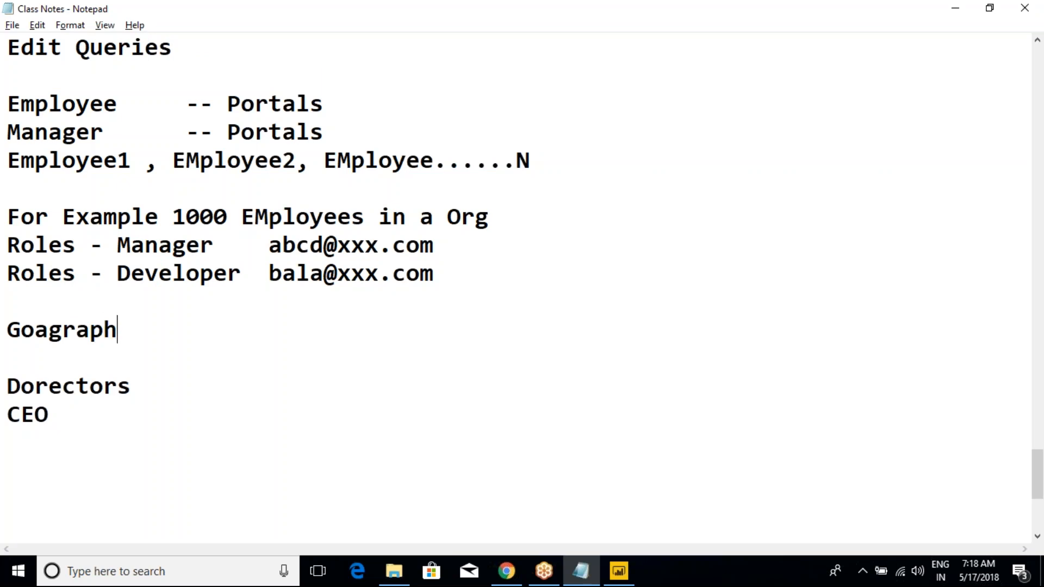
type("y -- Australia")
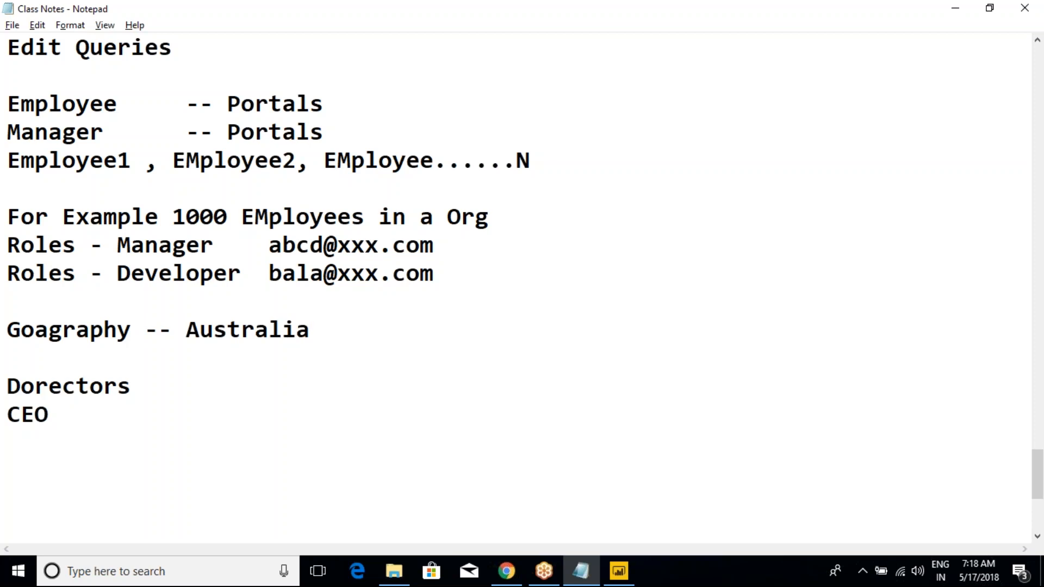
Step: Add an aligned line "-- Canada Roles" under the Australia entry and append "Roles" to Australia
key("Return")
key("Tab")
type("=")
key("BackSpace")
type("-- Can")
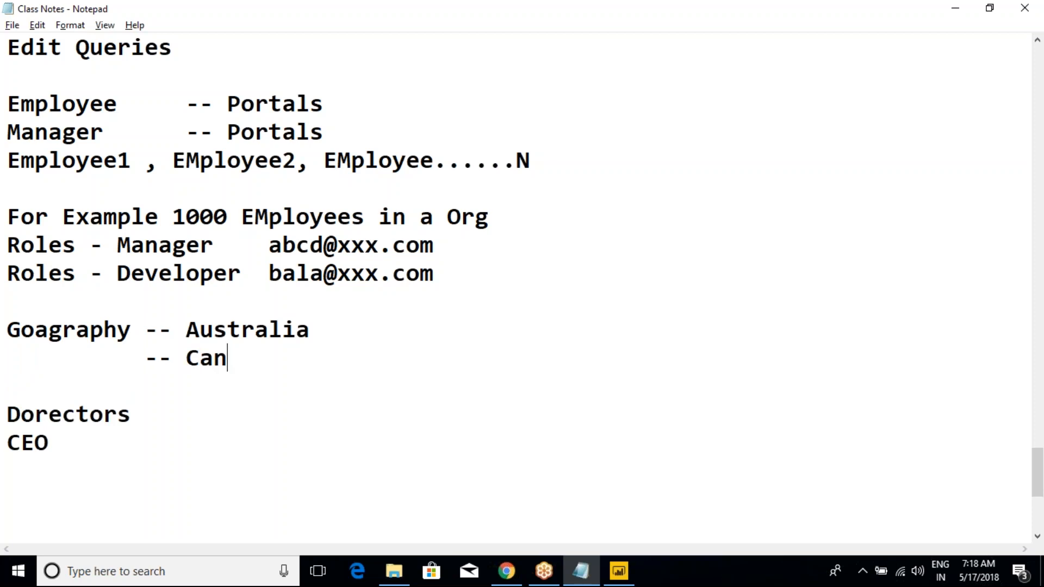
type("ada Roles")
key("Up")
type("Roles")
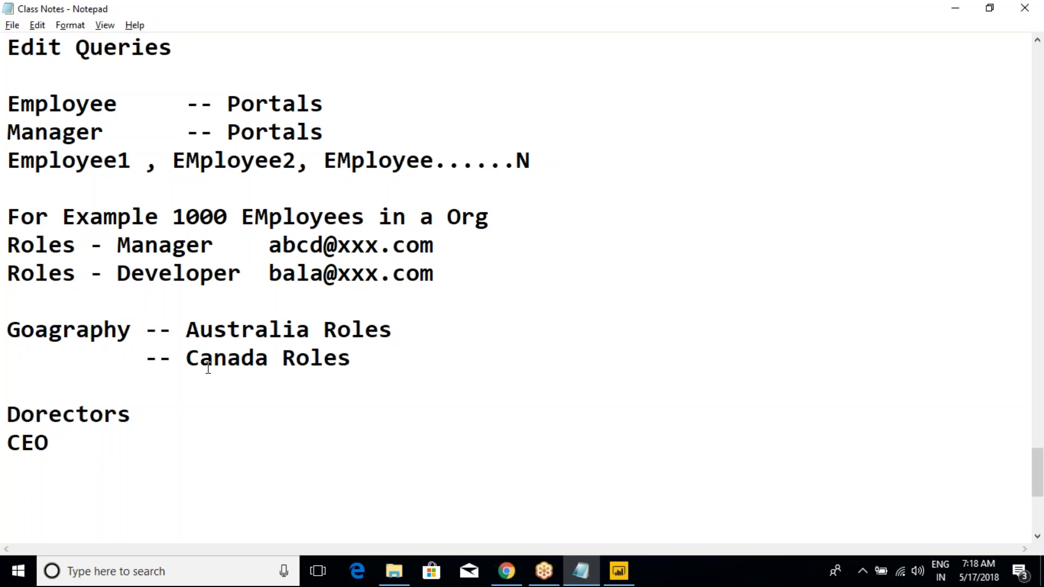
Step: Highlight the text "Australia Roles" on the geography line repeatedly
left_click_drag(194, 335, 394, 322)
left_click(394, 326)
left_click_drag(185, 330, 396, 328)
left_click(398, 328)
left_click_drag(188, 333, 380, 328)
left_click(379, 329)
Step: Highlight the Canada Roles entry, followed by the whole two-line geography block
left_click_drag(146, 359, 360, 355)
left_click(360, 355)
left_click_drag(187, 357, 352, 358)
left_click(353, 358)
left_click_drag(145, 359, 353, 358)
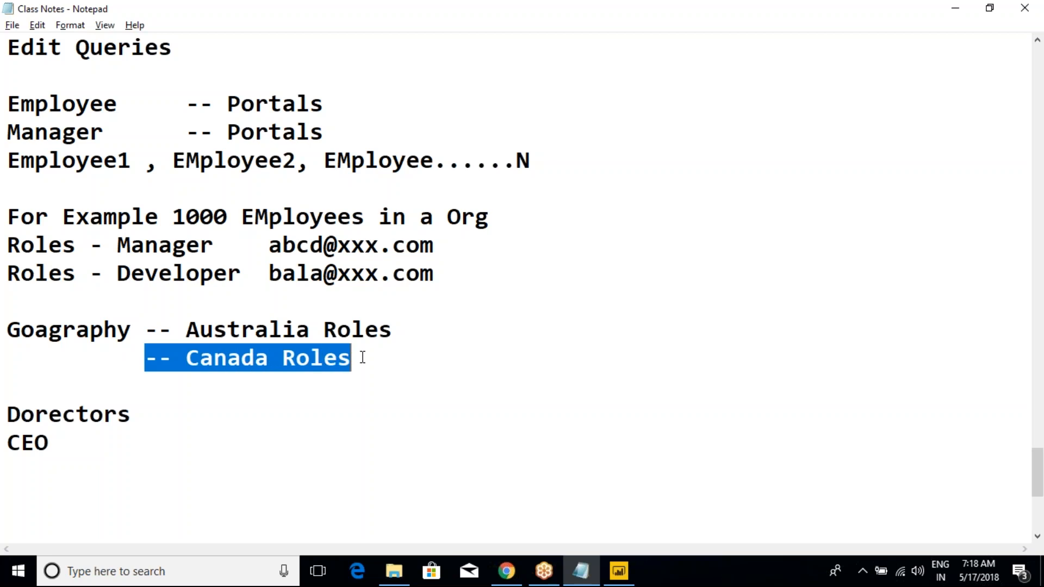
left_click(382, 378)
left_click_drag(380, 366, 7, 333)
left_click(53, 336)
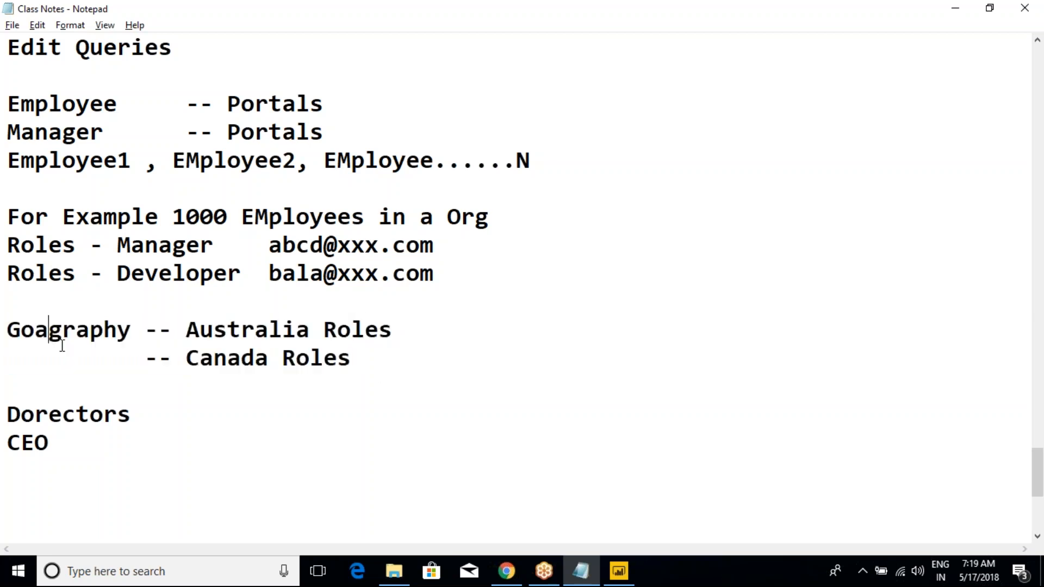
Step: Change the geography heading to "Geagraphy" and highlight its two role lines
left_click(35, 332)
key("BackSpace")
type("e")
left_click(145, 329)
left_click_drag(377, 361, 8, 326)
left_click(244, 334)
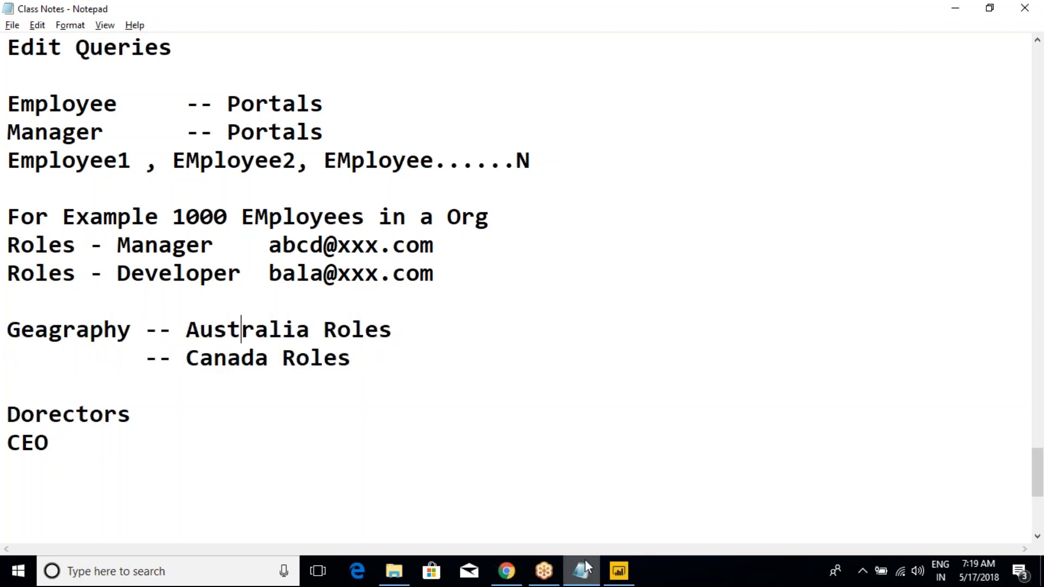
Step: Switch to the 9th_May_2018 report in Power BI Desktop and show the modeling commands
mouse_move(544, 571)
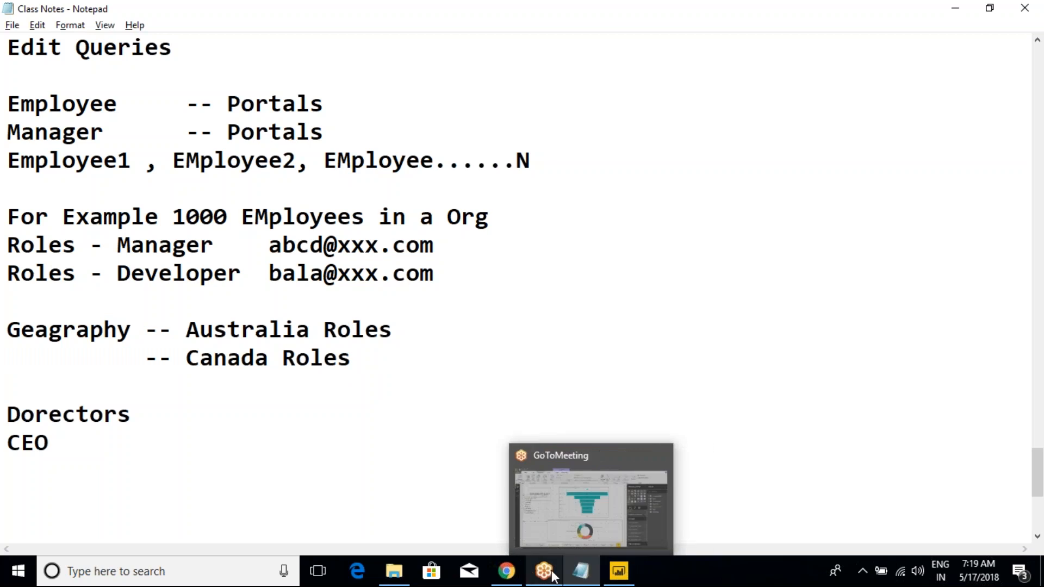
left_click(547, 509)
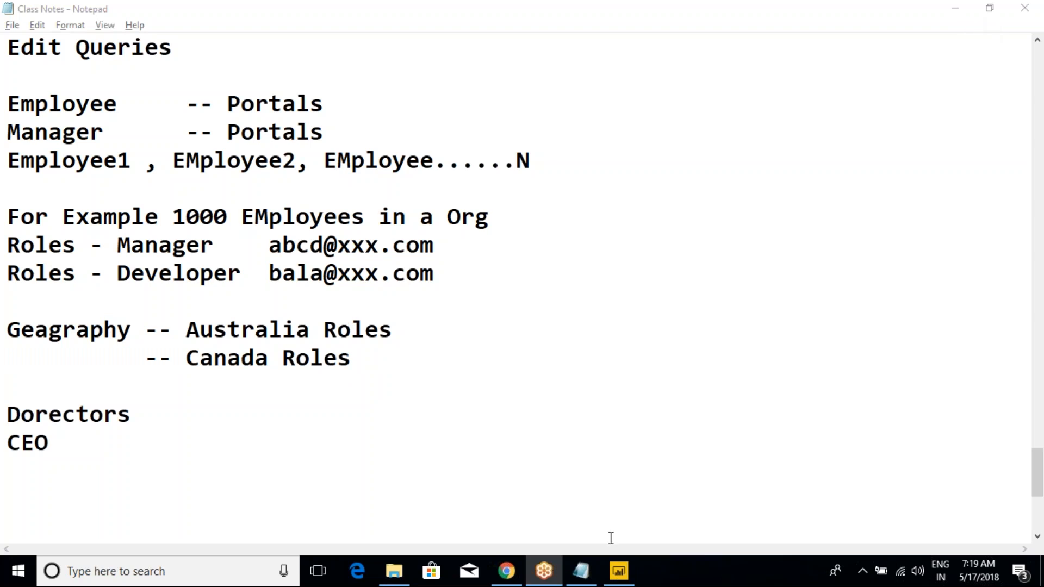
left_click(619, 571)
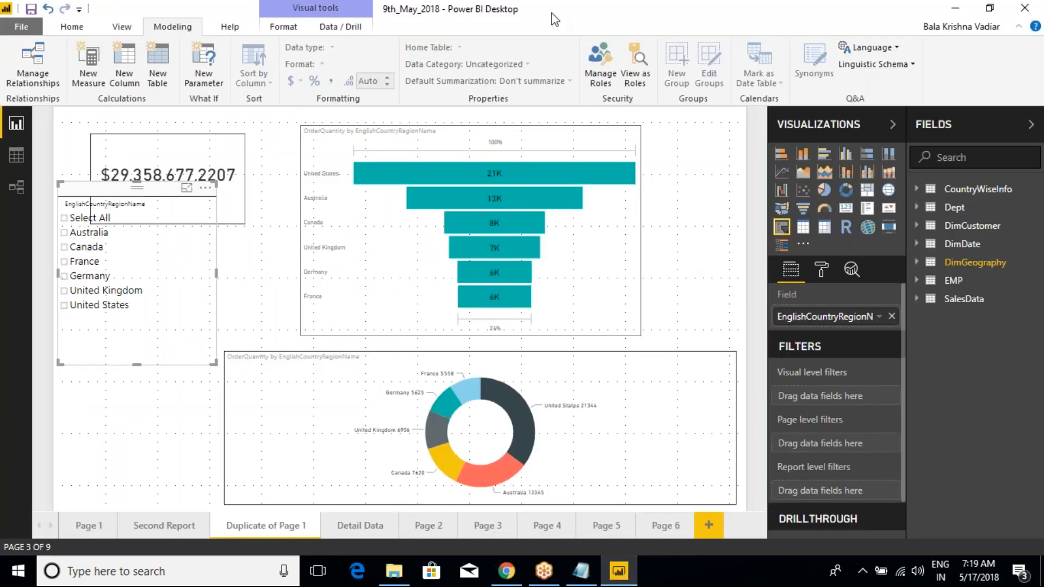
left_click(122, 25)
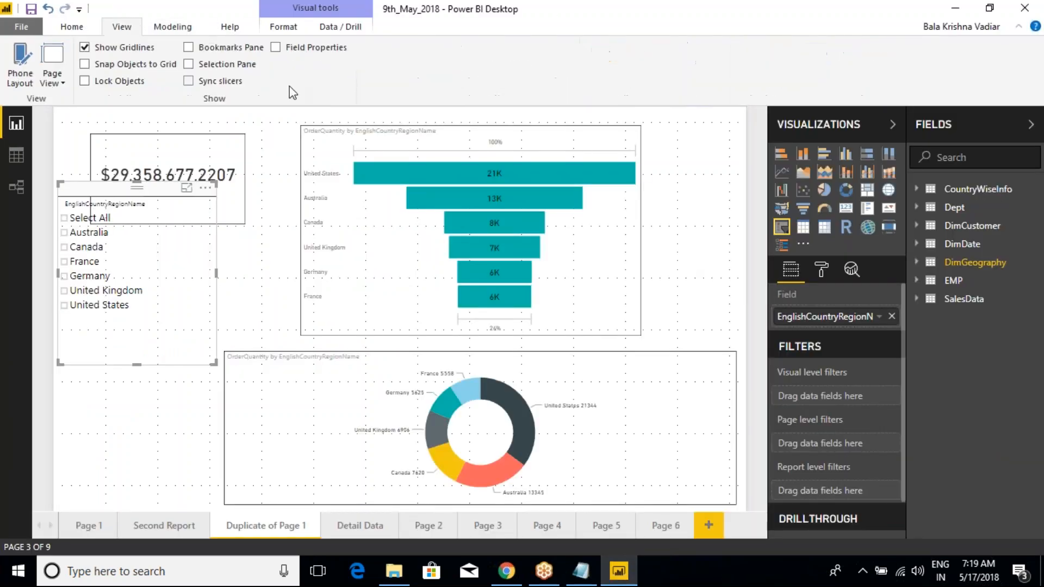
left_click(73, 28)
left_click(173, 27)
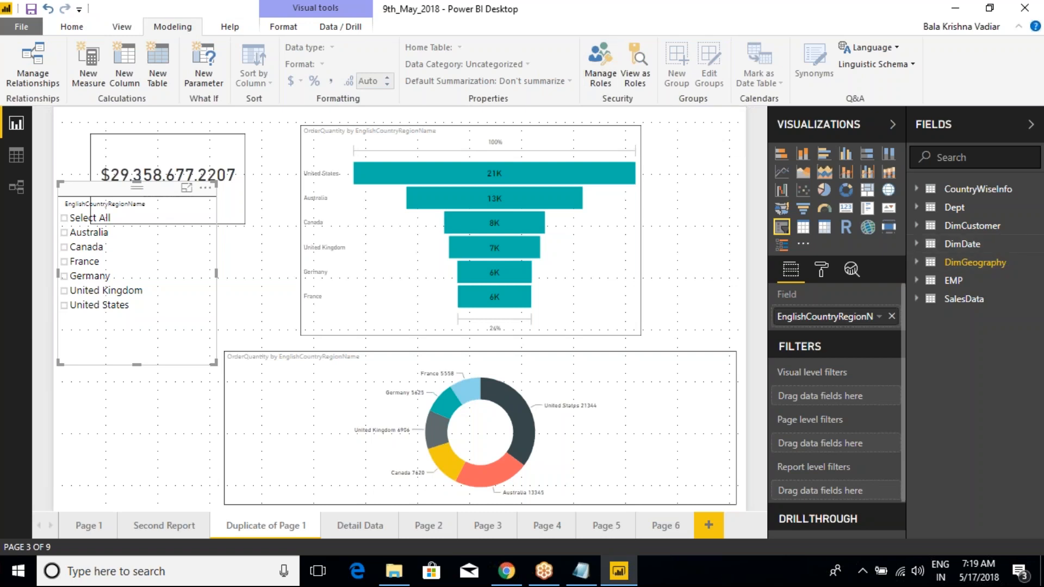
Step: Select the OrderQuantity funnel chart and examine the fields of the DimGeography and SalesData tables
left_click(599, 141)
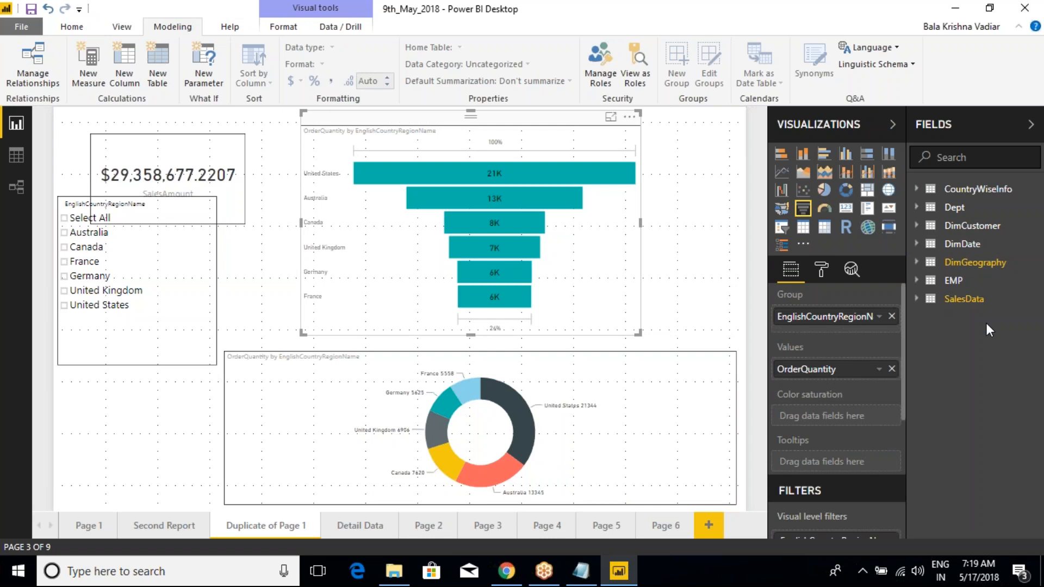
left_click(918, 263)
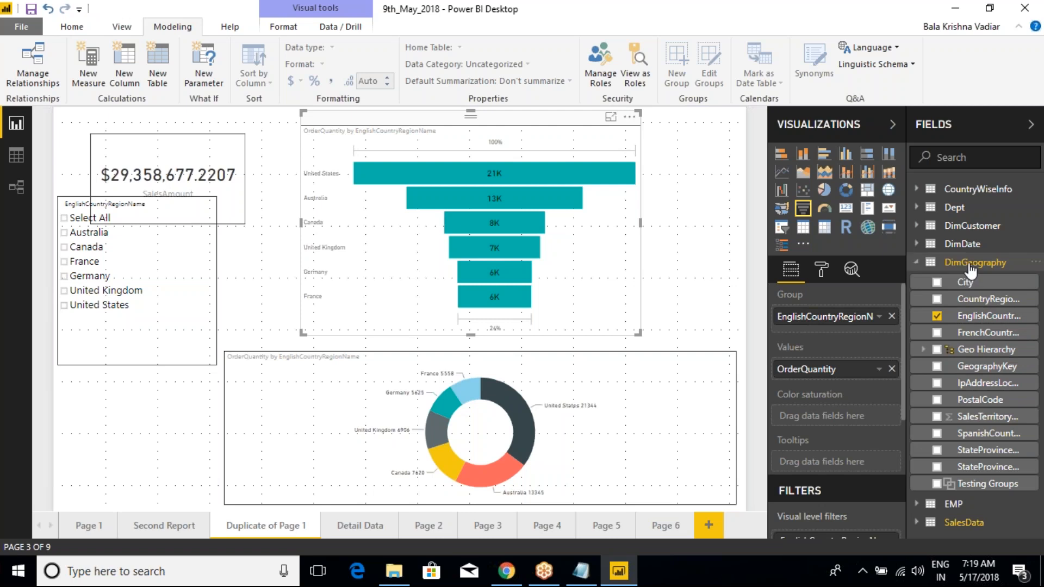
left_click(918, 263)
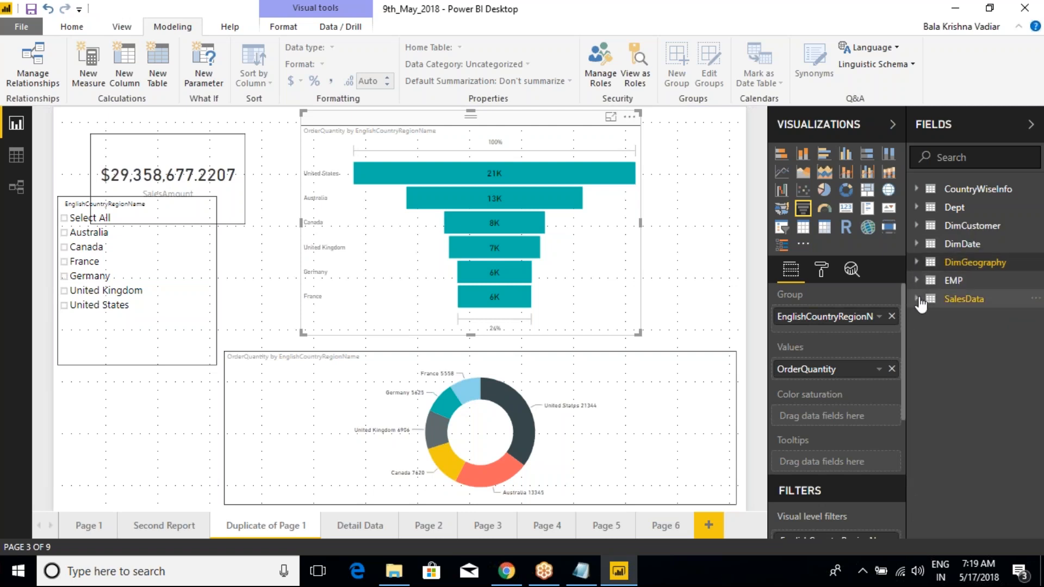
left_click(917, 299)
scroll(963, 403, "down", 3)
scroll(979, 408, "up", 5)
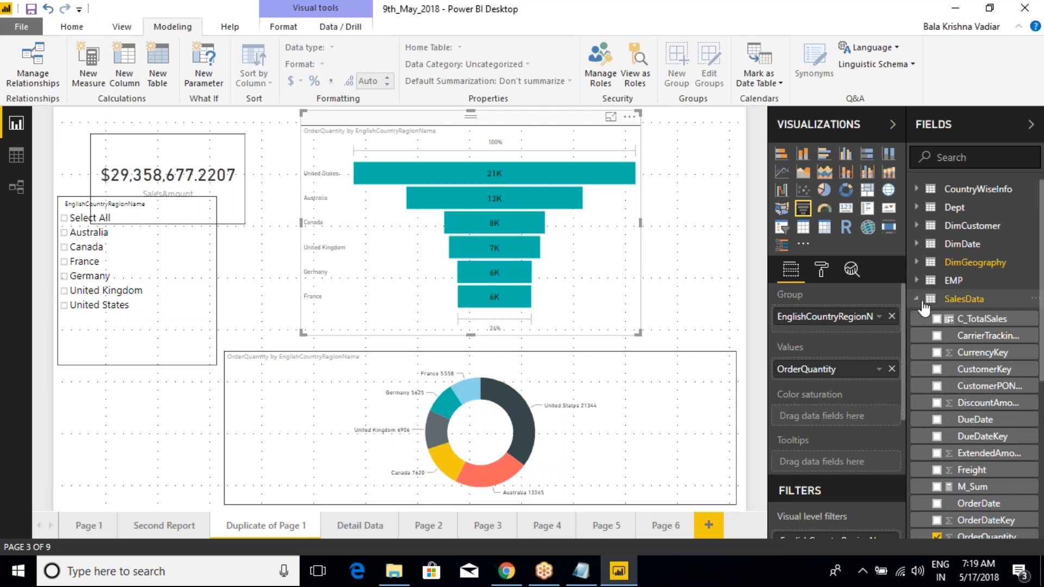
left_click(917, 299)
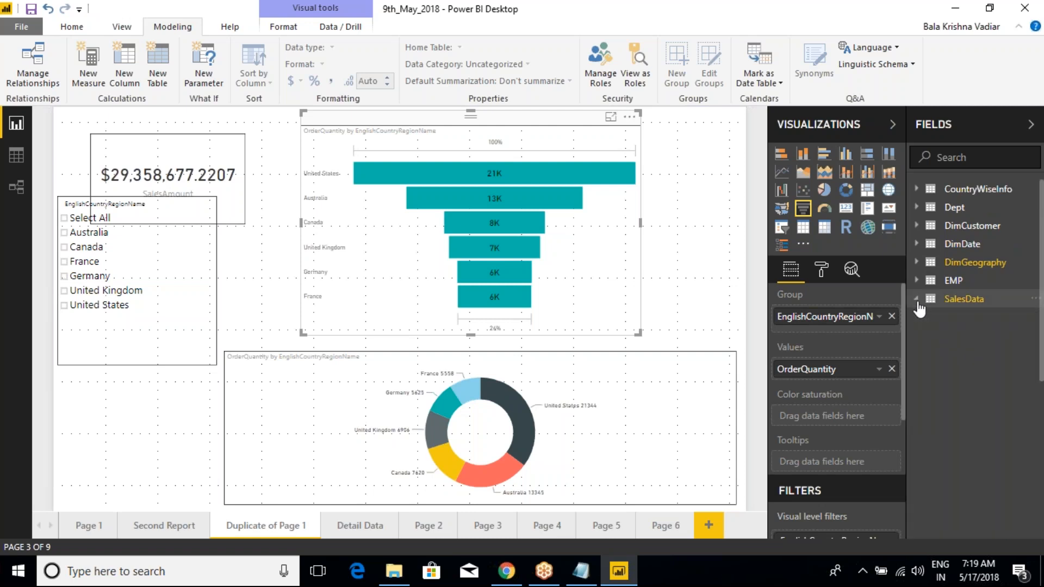
left_click(581, 571)
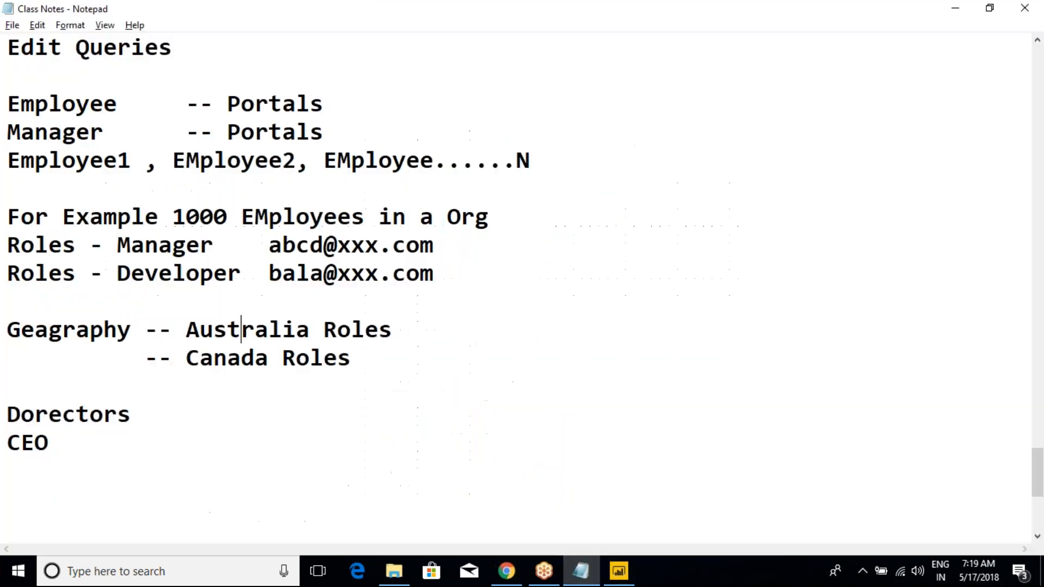
left_click(251, 378)
key("Return")
key("Return")
type("Where Engli")
key("shift+Home")
key("BackSpace")
key("BackSpace")
key("BackSpace")
key("alt+Tab")
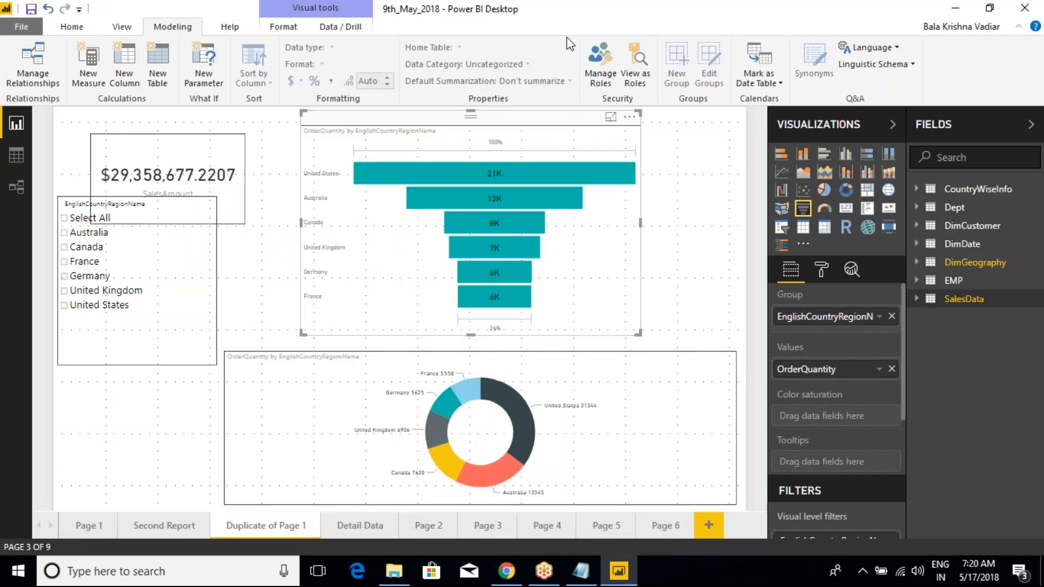
Step: Open Manage roles, and highlight the two Geagraphy role lines in the Notepad class notes before returning to Power BI Desktop
left_click(602, 79)
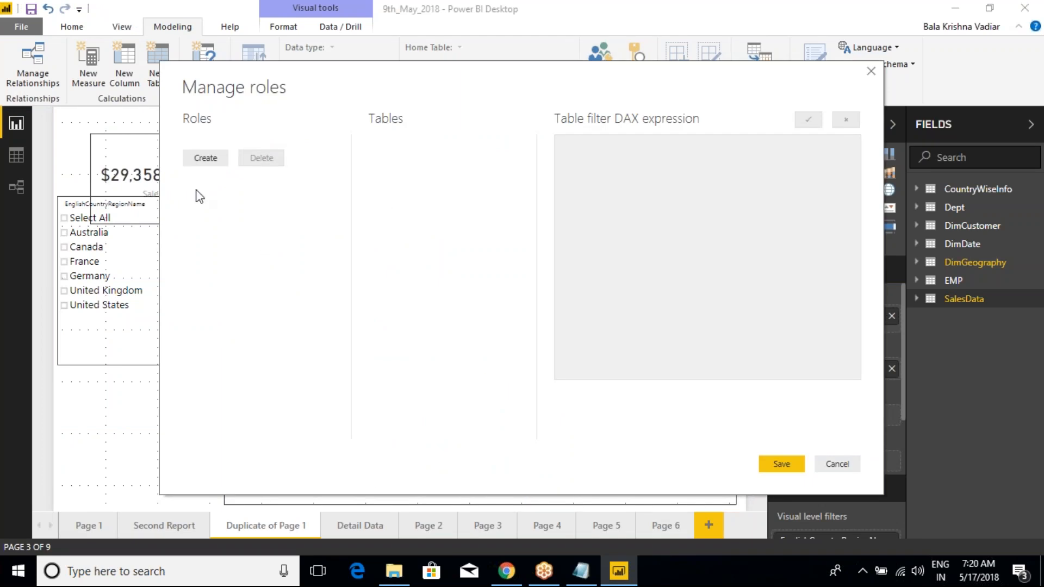
left_click(580, 572)
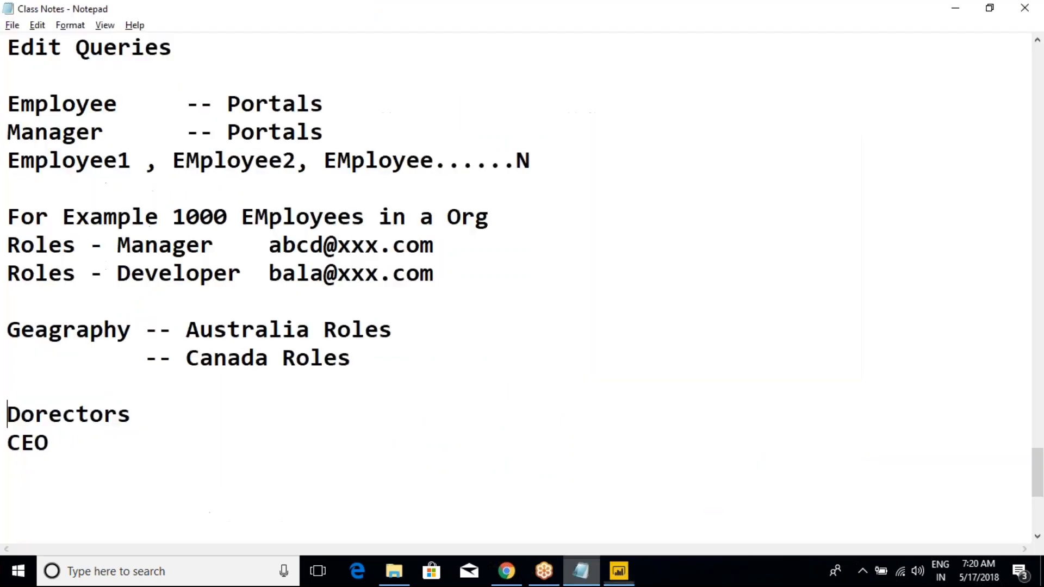
left_click_drag(367, 366, 6, 330)
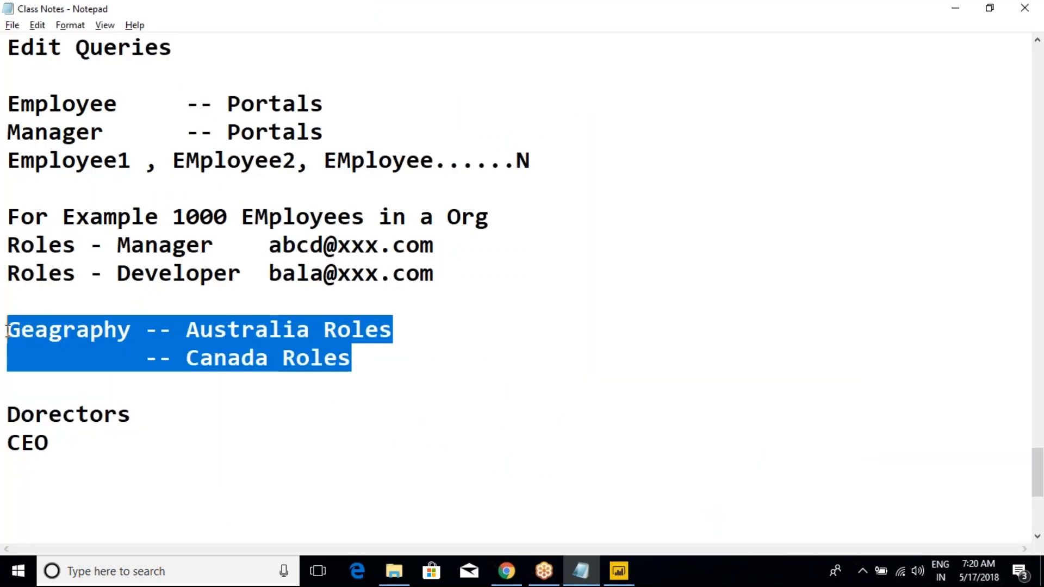
left_click(620, 581)
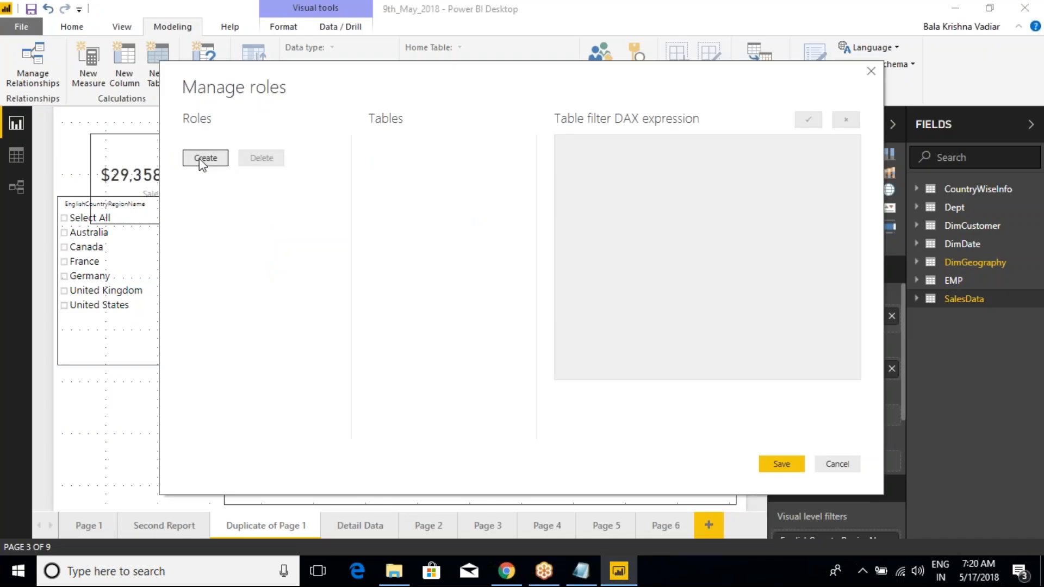
Step: Create and save a role named Australia that filters DimGeography's EnglishCountryRegionName to that country
left_click(206, 175)
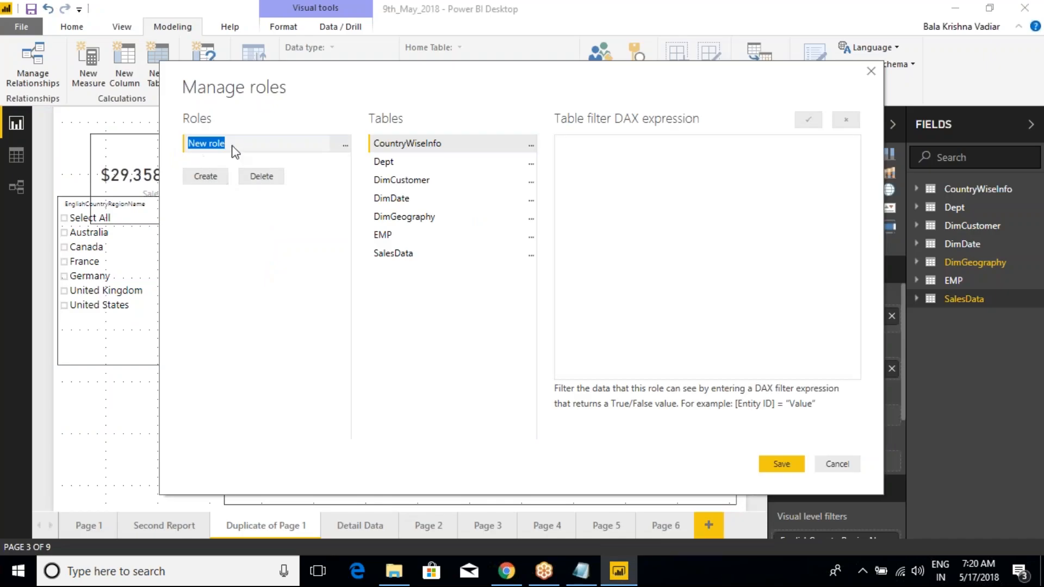
type("Australia")
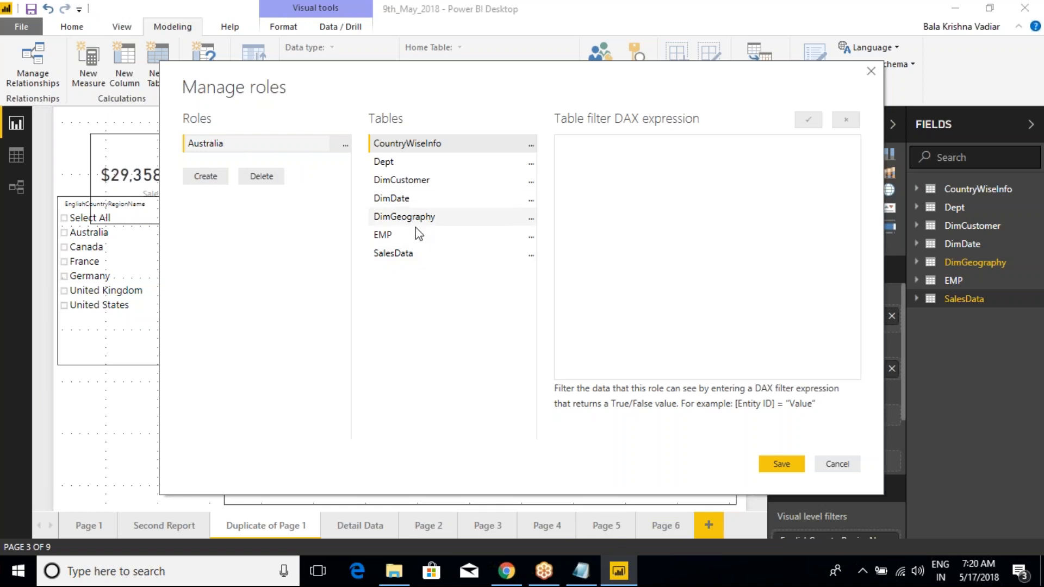
left_click(428, 218)
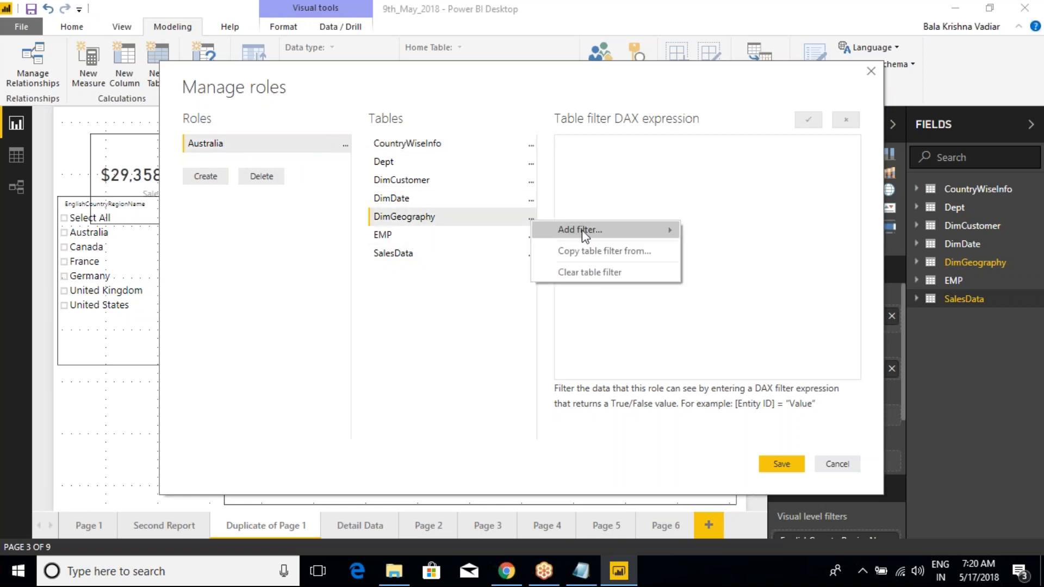
mouse_move(587, 235)
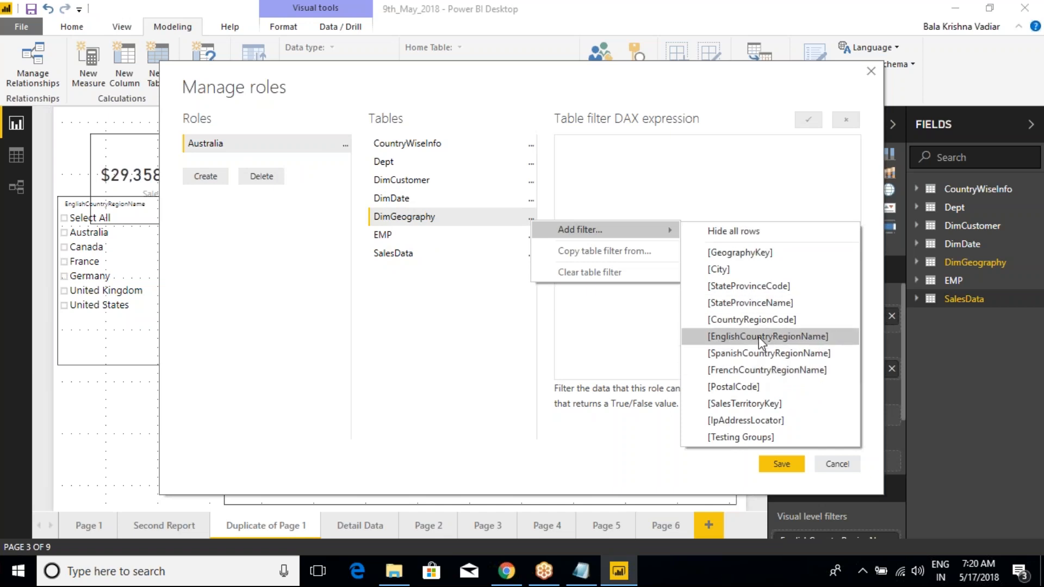
left_click(793, 338)
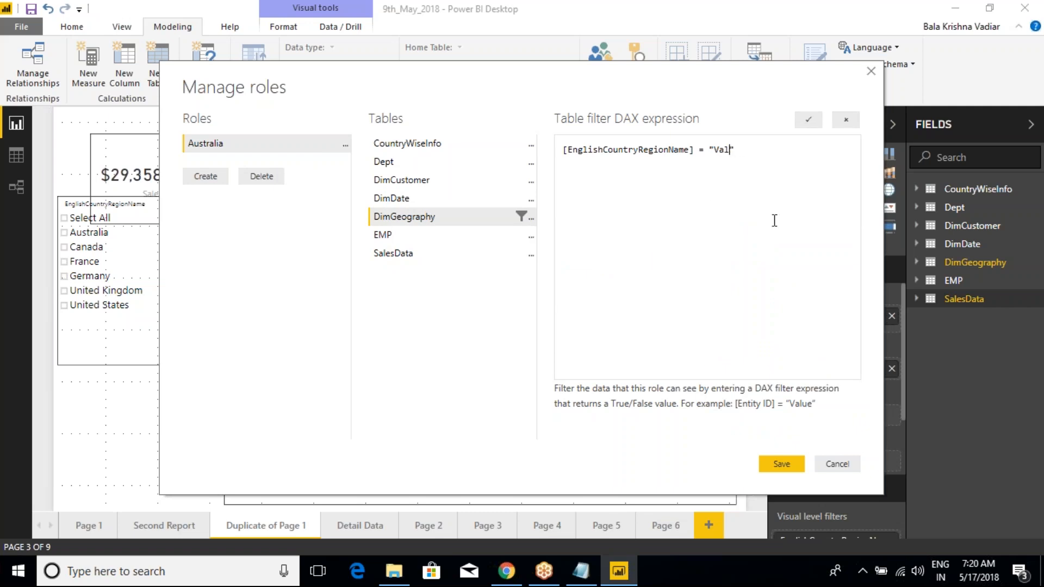
type("Austr")
left_click(809, 119)
left_click(780, 464)
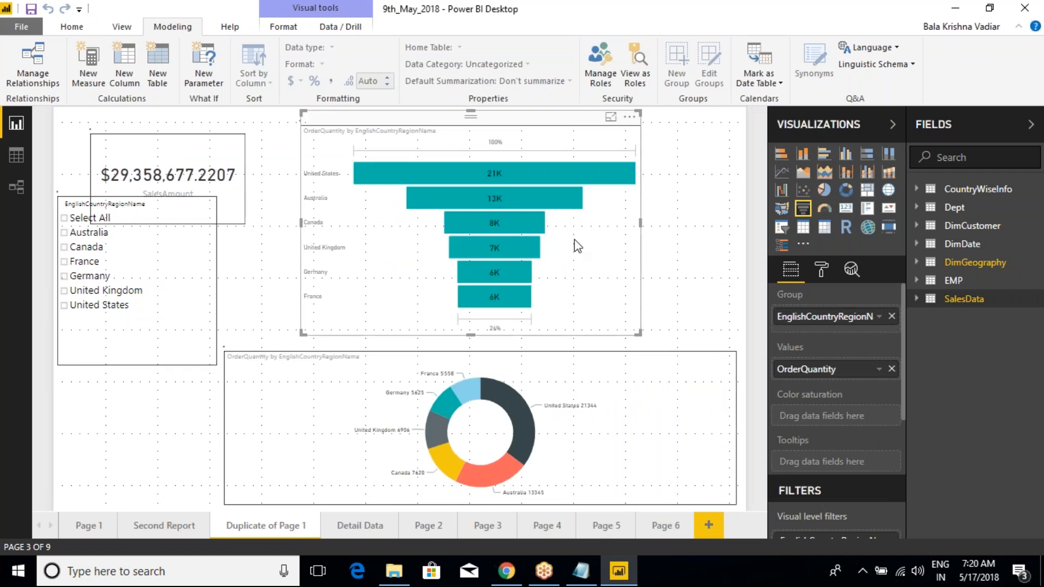
Step: Open the report's role management and create a new role named Canada
left_click(601, 80)
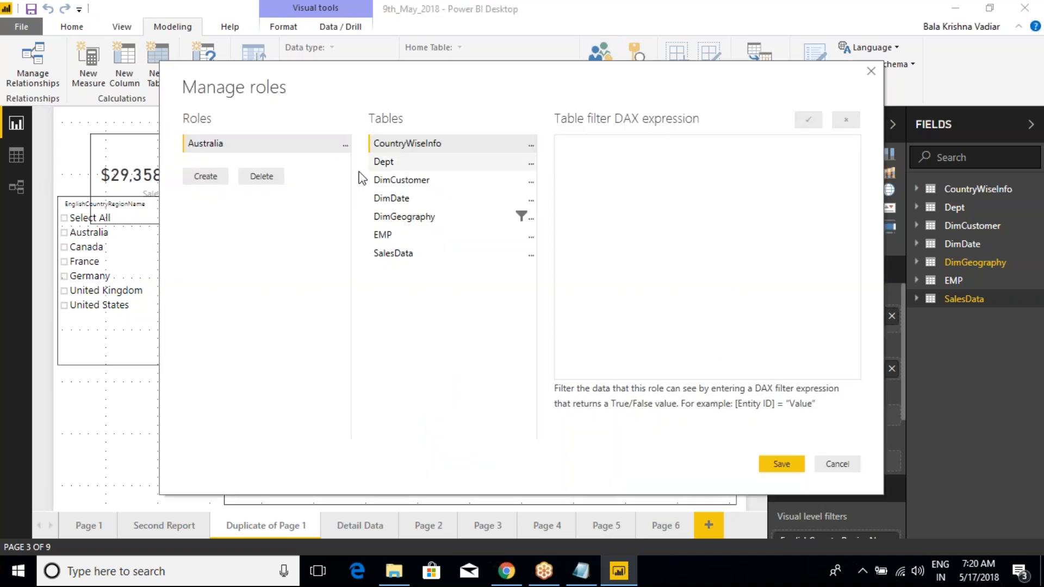
left_click(214, 177)
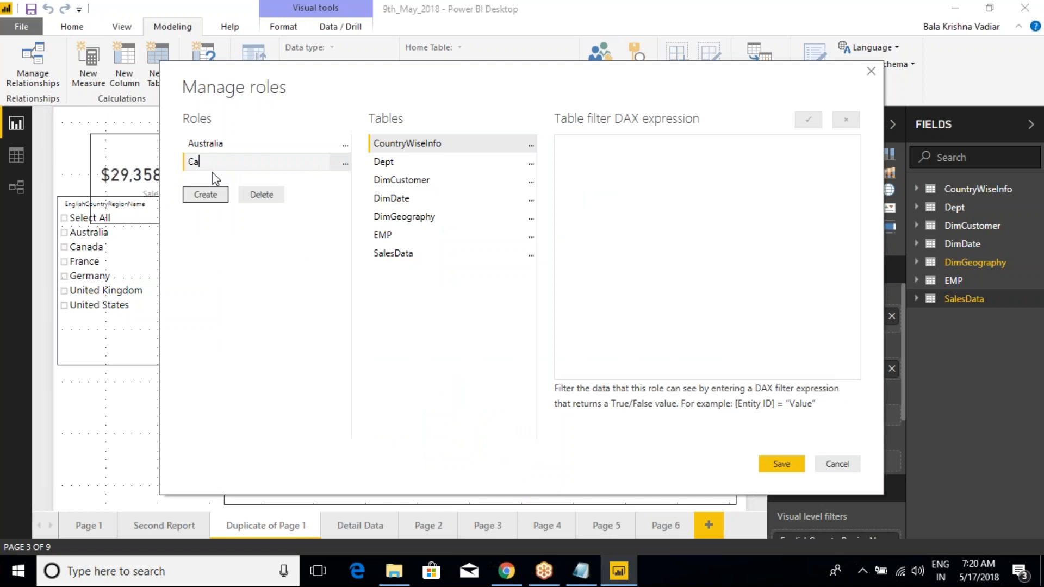
type("Canada")
key("Return")
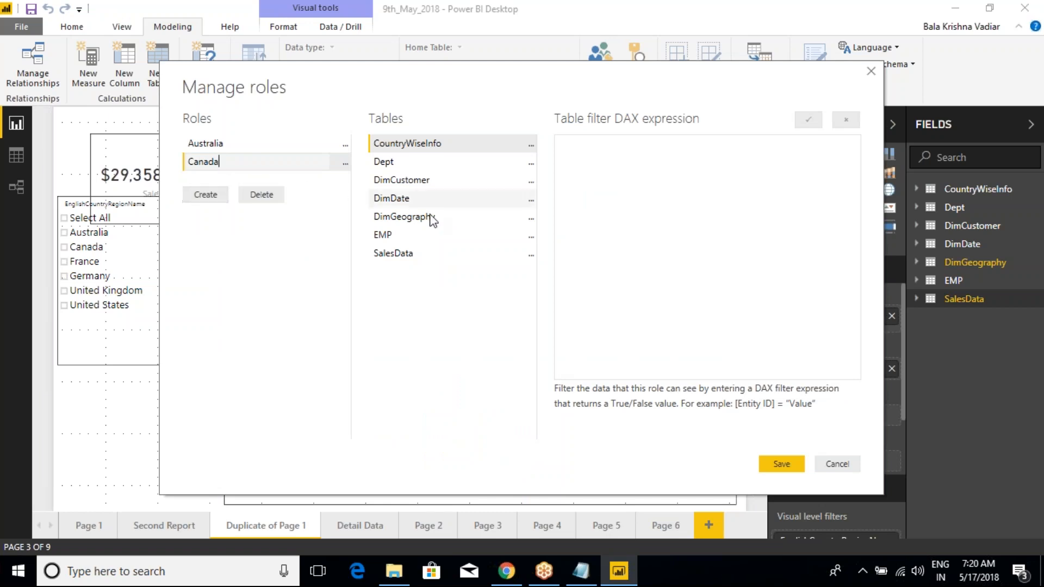
Step: Filter DimGeography's EnglishCountryRegionName to "Canada" for the Canada role, validate the expression, and save the roles
left_click(532, 219)
mouse_move(631, 229)
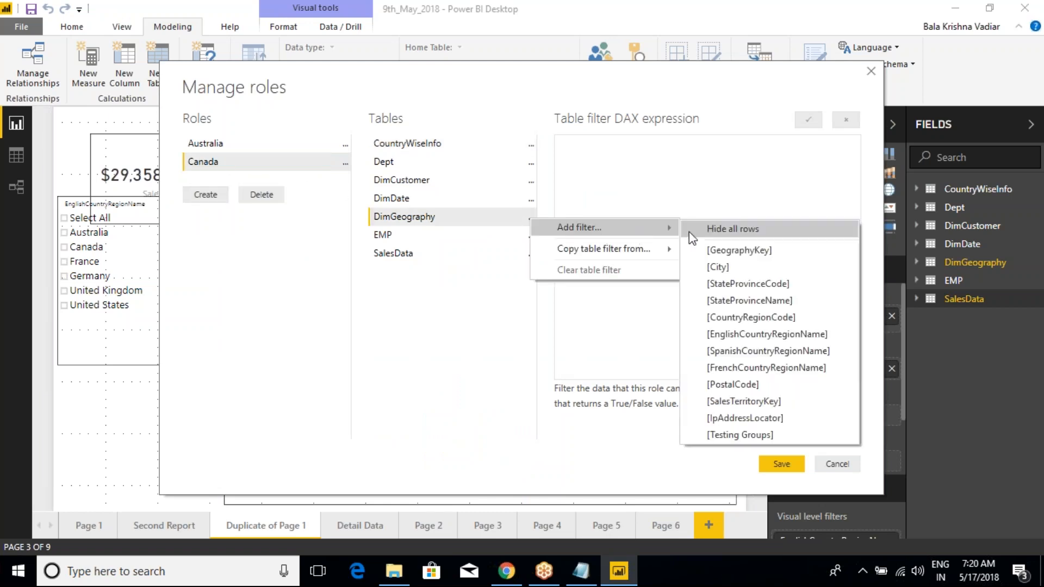
left_click(751, 334)
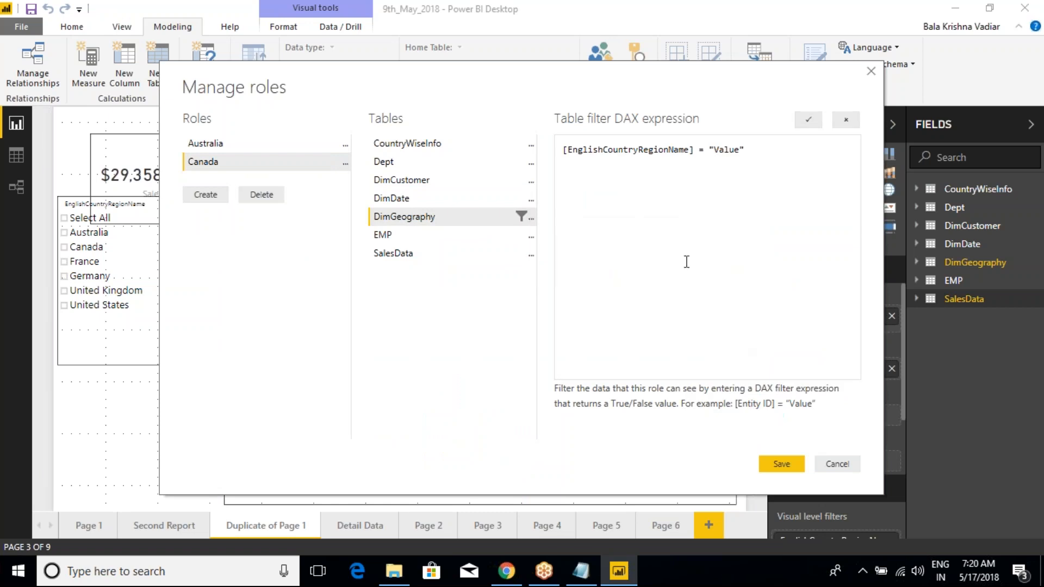
key("BackSpace")
key("BackSpace")
key("BackSpace")
key("BackSpace")
key("BackSpace")
type("Canada")
left_click(813, 119)
left_click(774, 462)
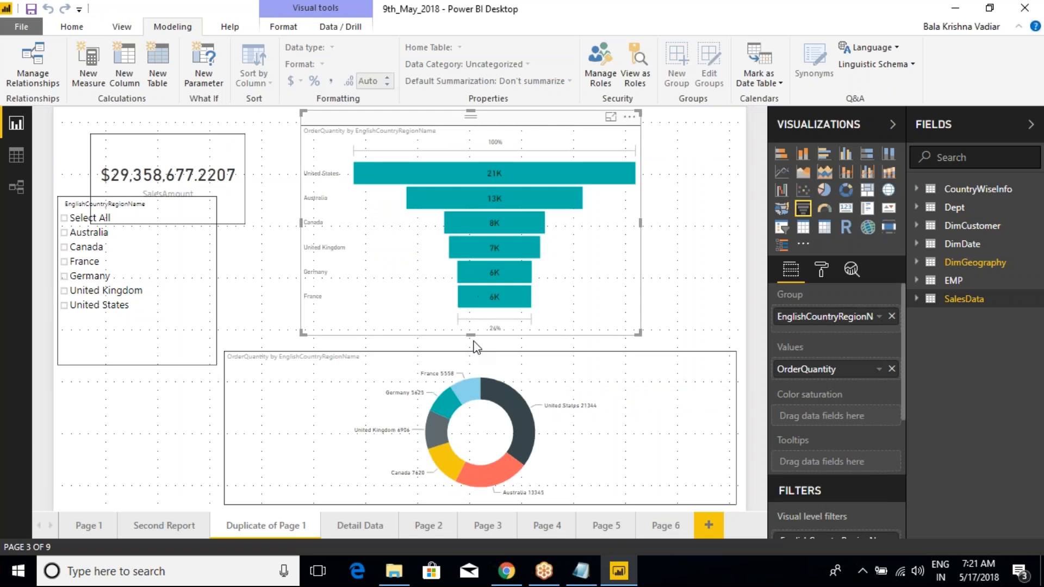
mouse_move(472, 172)
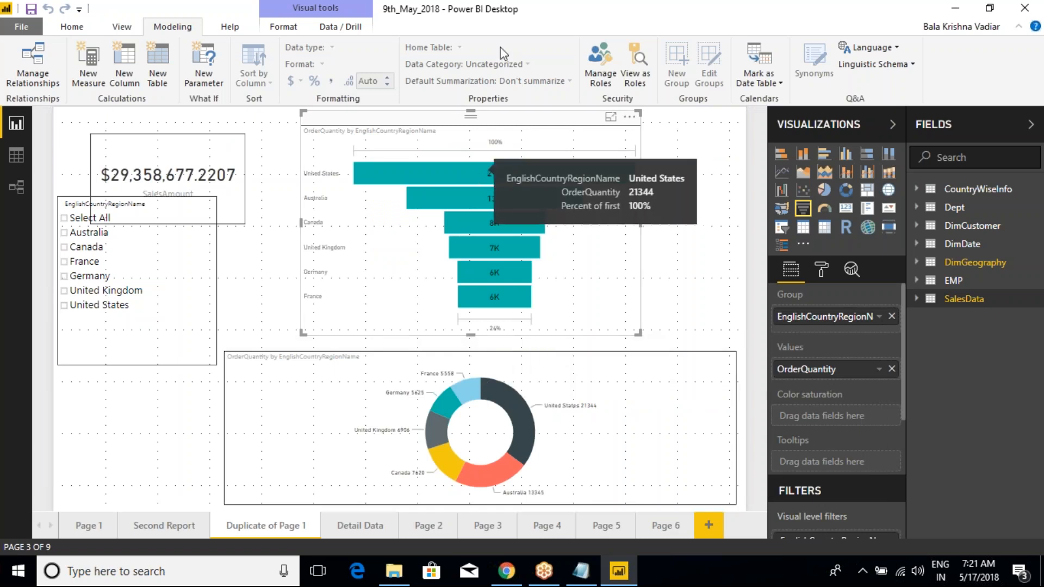
mouse_move(476, 264)
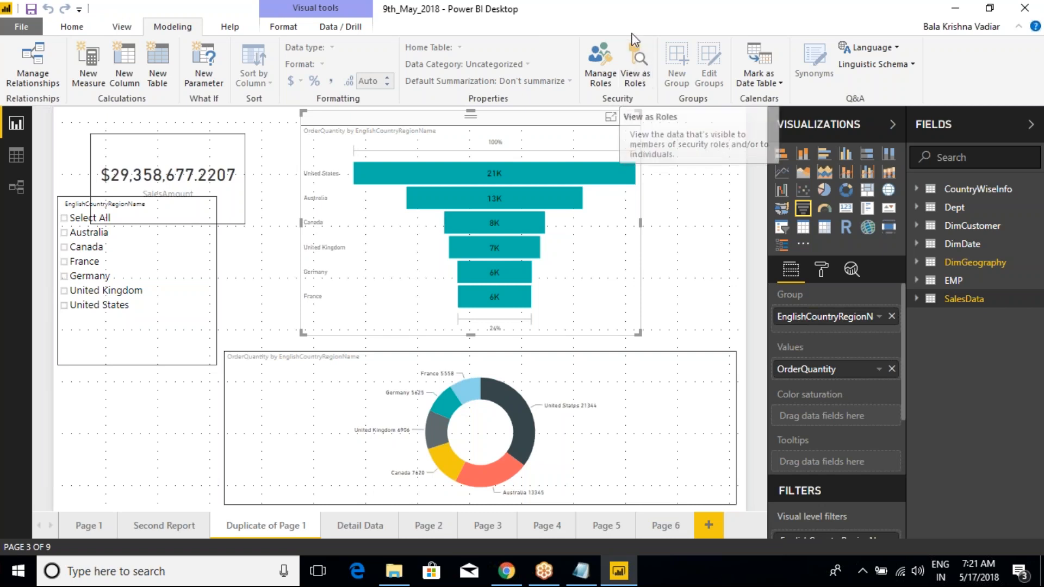
left_click(637, 76)
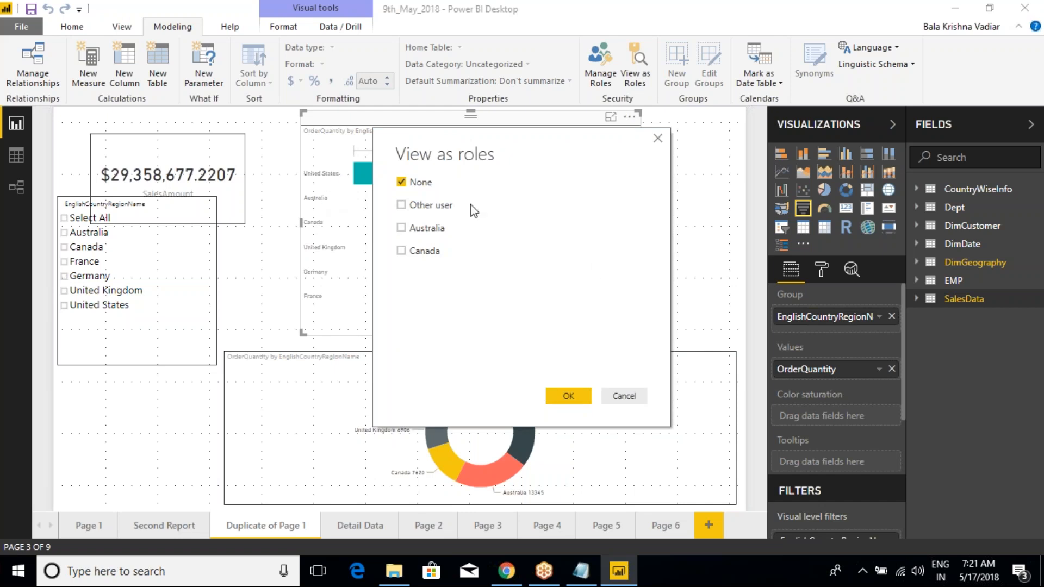
left_click(401, 228)
left_click(658, 139)
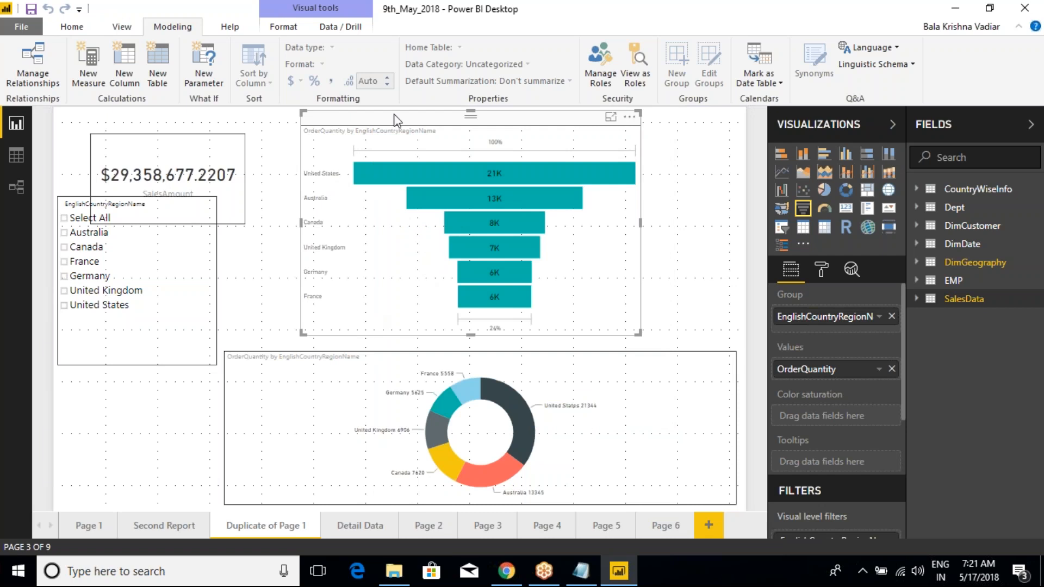
Step: Open Page 1 of the report and move the "Summary Of Sales Report on Country Basis" title box slightly upward
left_click(86, 527)
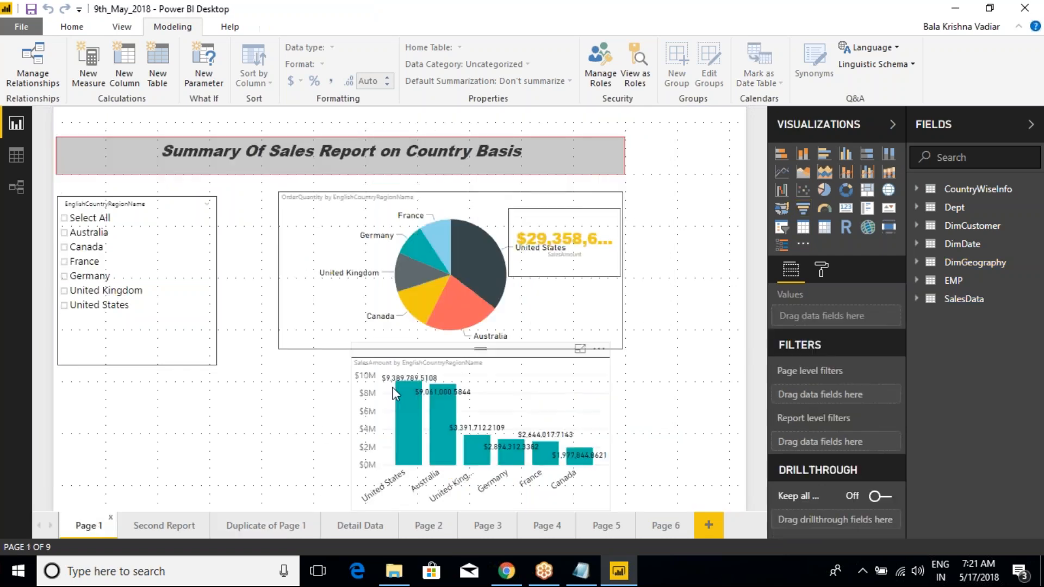
left_click(560, 223)
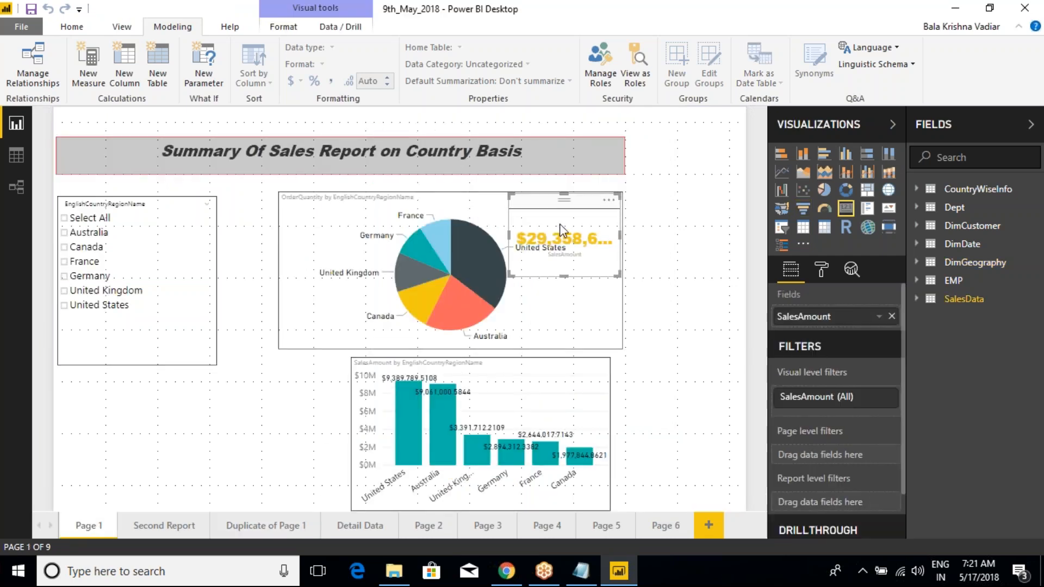
left_click(498, 366)
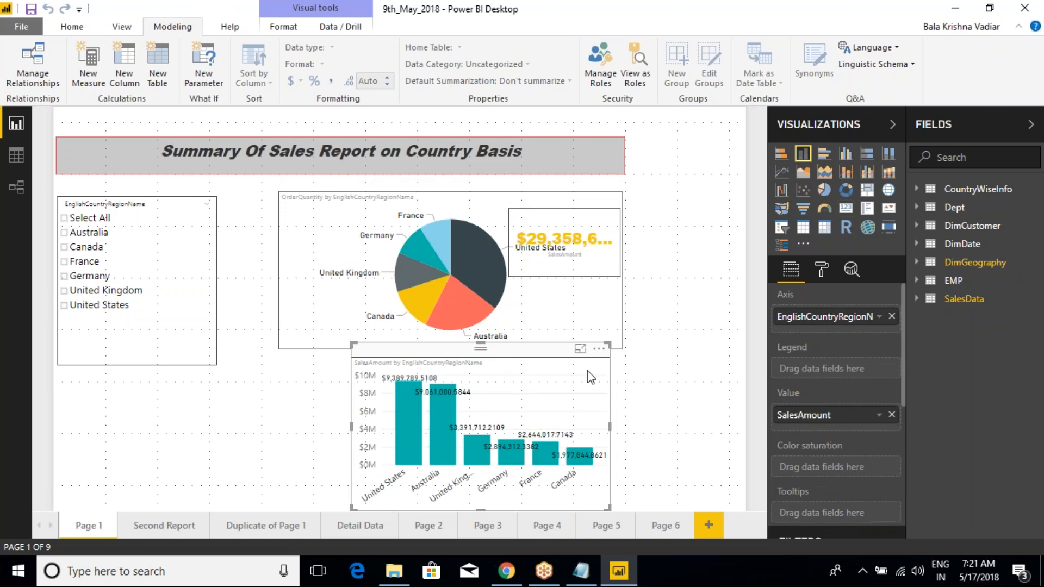
left_click(348, 426)
left_click(361, 430)
left_click(245, 129)
left_click_drag(292, 129, 298, 115)
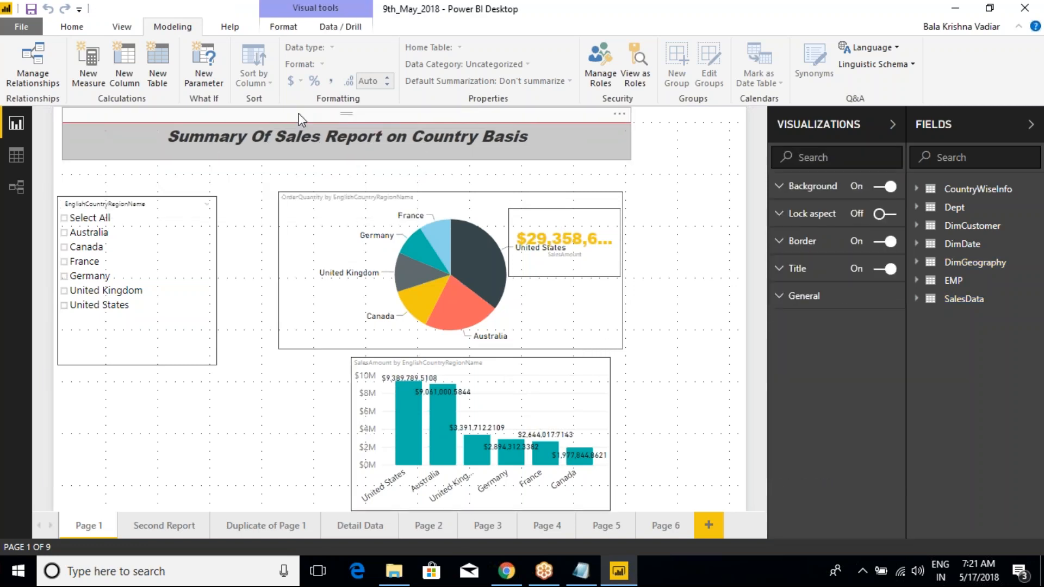
Step: Enlarge the OrderQuantity pie chart upward and widen the SalesAmount column chart leftward to align with the pie chart's edge
left_click(468, 188)
left_click_drag(455, 177, 458, 161)
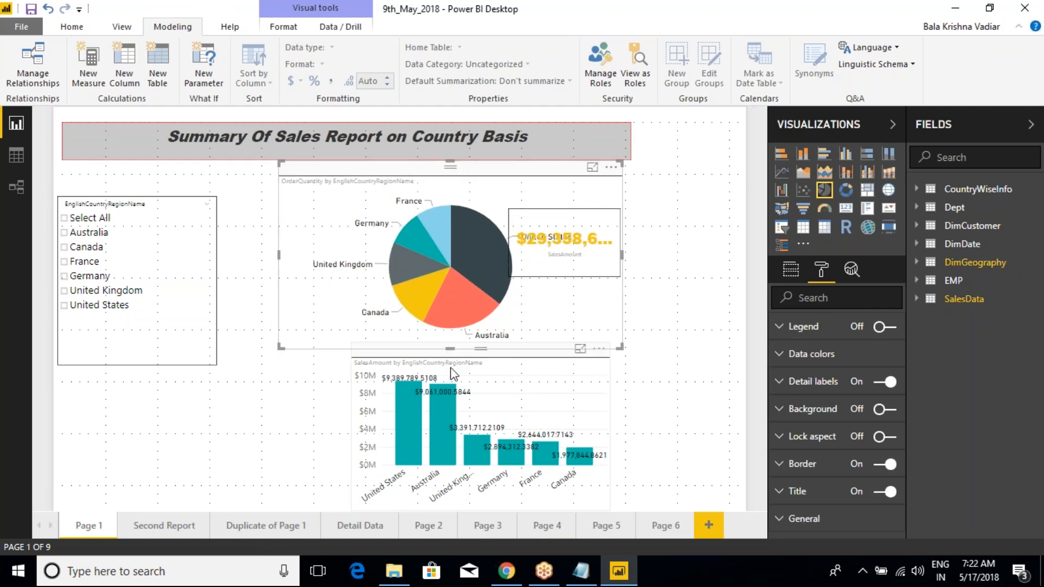
left_click(374, 422)
left_click_drag(350, 430, 280, 427)
Step: Set the text size of the OrderQuantity pie chart's detail labels to 15
left_click(556, 177)
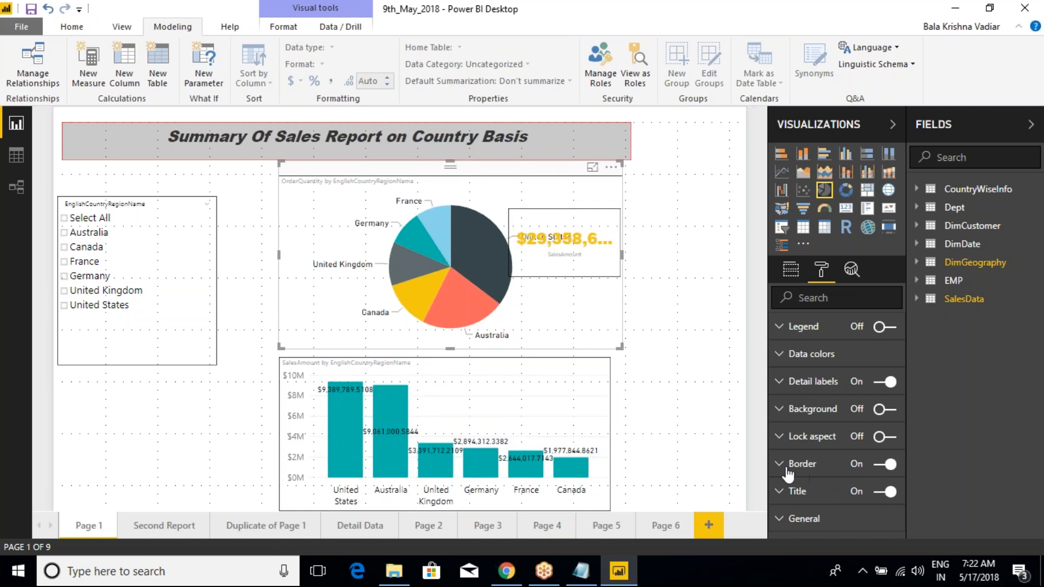
left_click(783, 382)
scroll(836, 485, "down", 2)
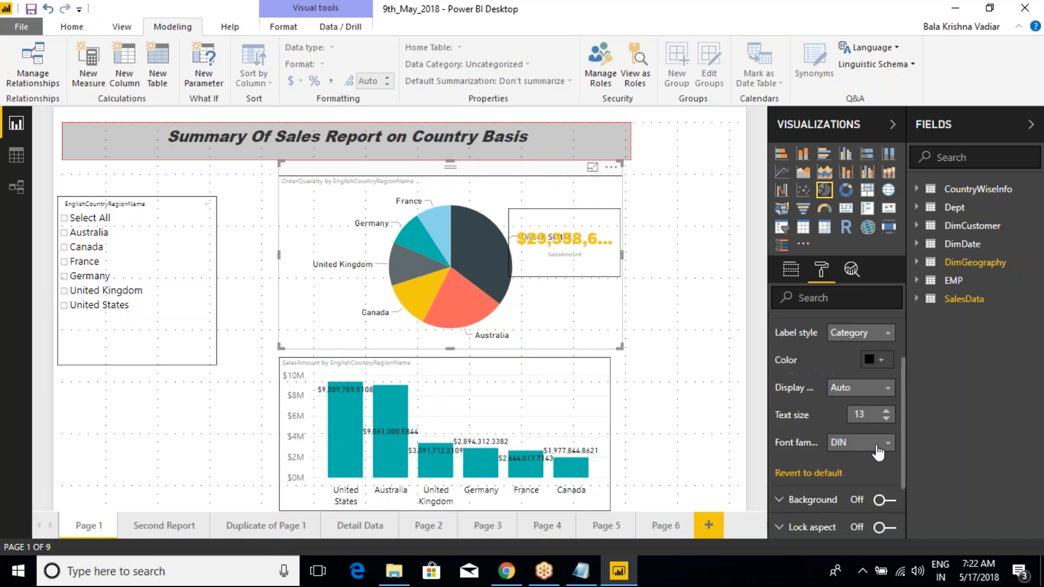
left_click(887, 411)
left_click(886, 411)
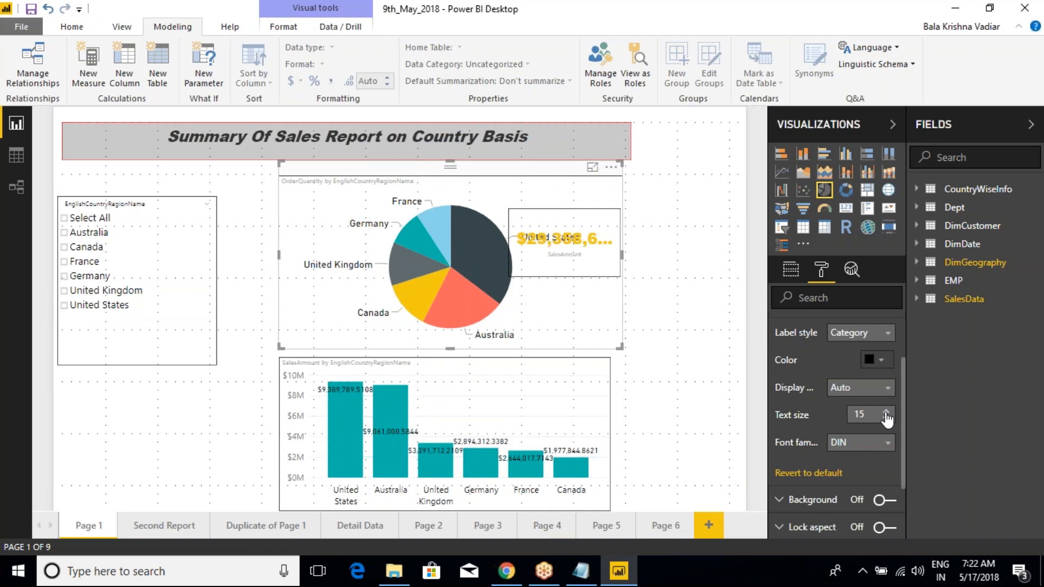
Step: Check the SalesAmount column chart's data label options, raise its X-axis text size, and save the report
left_click(580, 394)
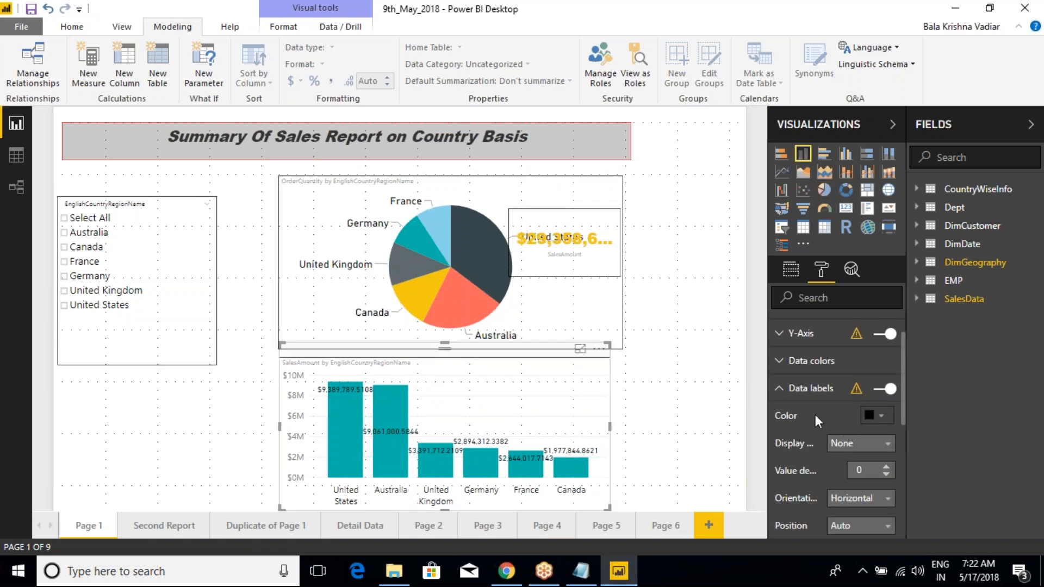
scroll(821, 423, "down", 2)
scroll(808, 412, "up", 3)
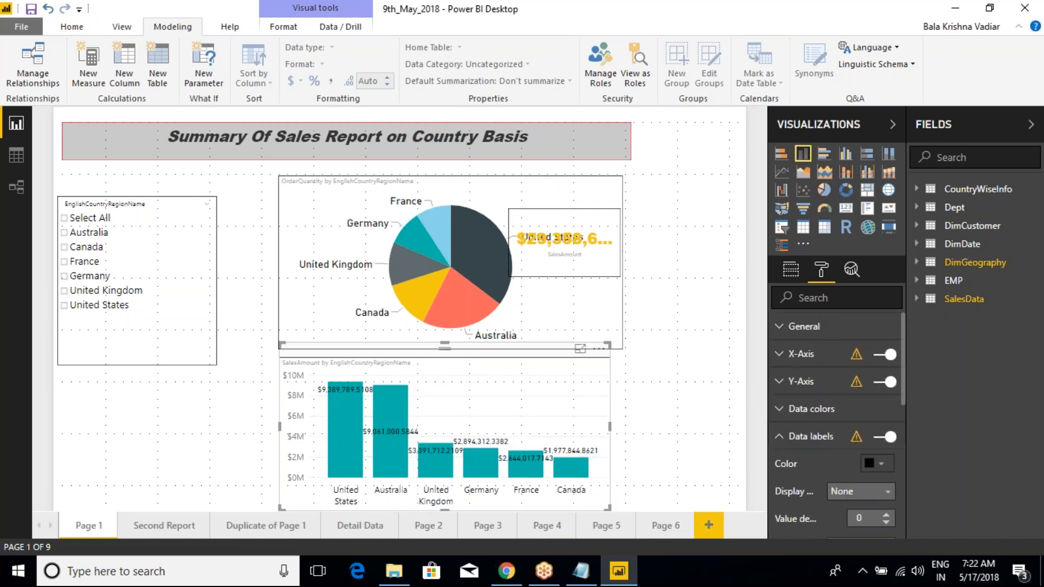
left_click(787, 434)
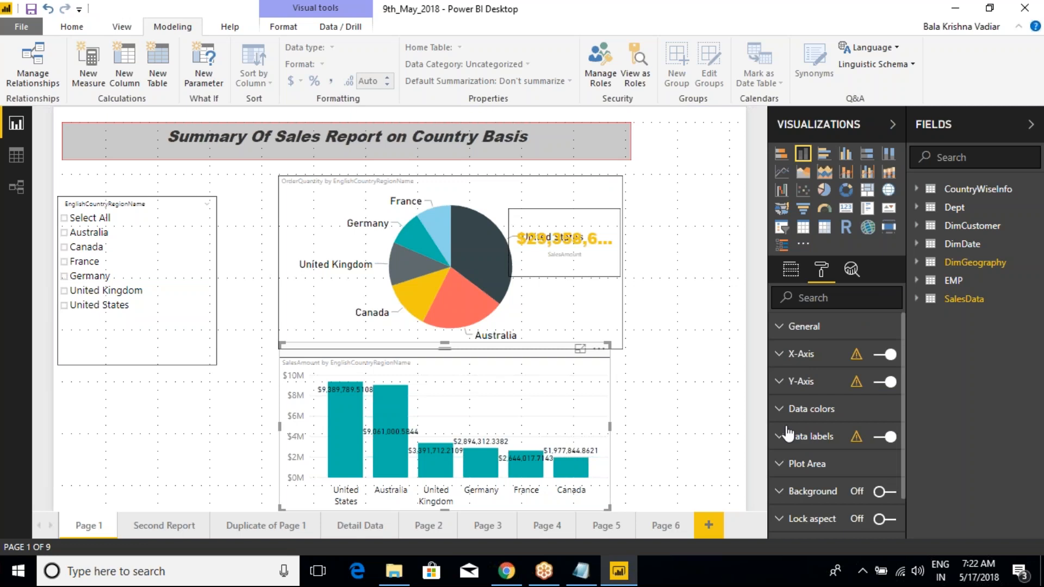
left_click(780, 356)
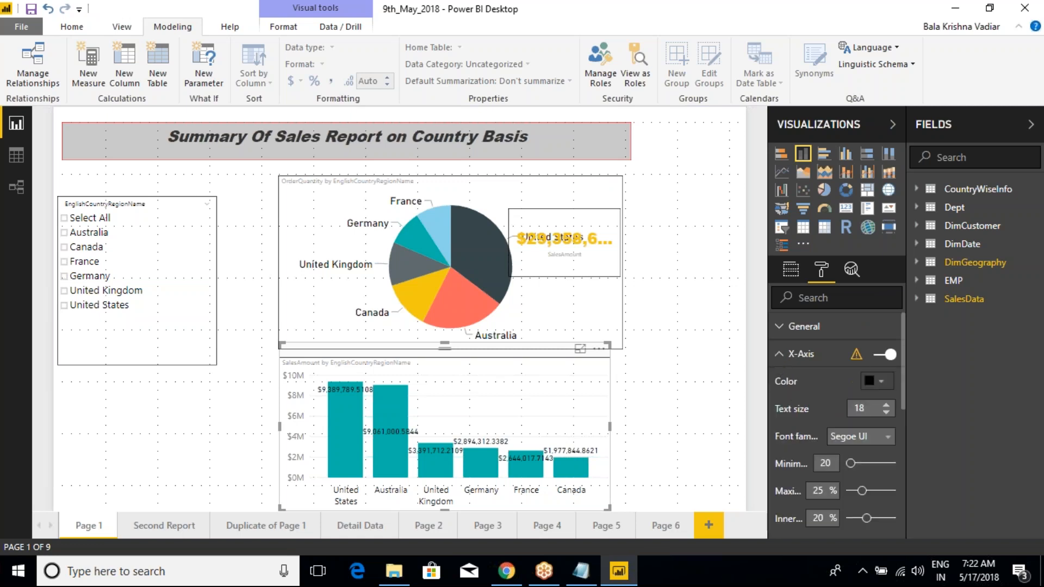
left_click(887, 409)
left_click(780, 354)
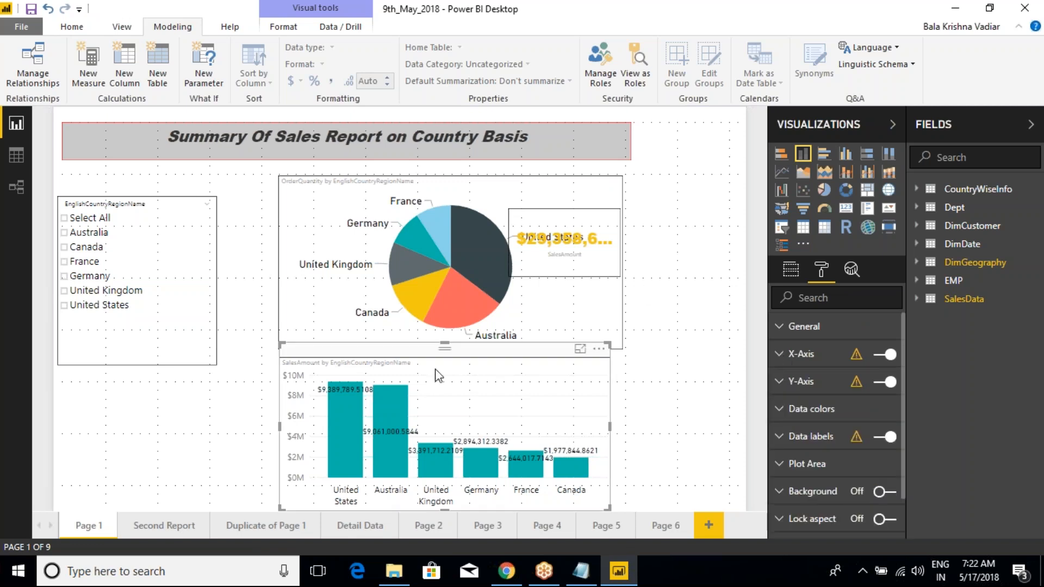
left_click(31, 9)
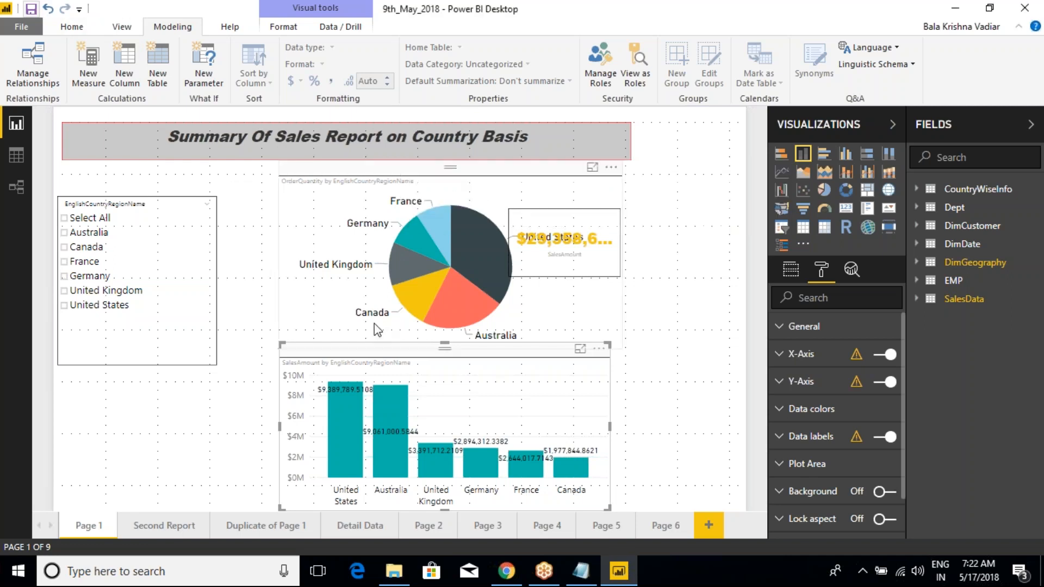
Step: Mark country labels on the pie and column charts with red annotation strokes, and clear the markings
key("ctrl+2")
left_click_drag(421, 202, 454, 176)
left_click_drag(363, 223, 368, 194)
left_click_drag(342, 273, 361, 247)
left_click_drag(374, 320, 395, 290)
left_click_drag(479, 342, 498, 306)
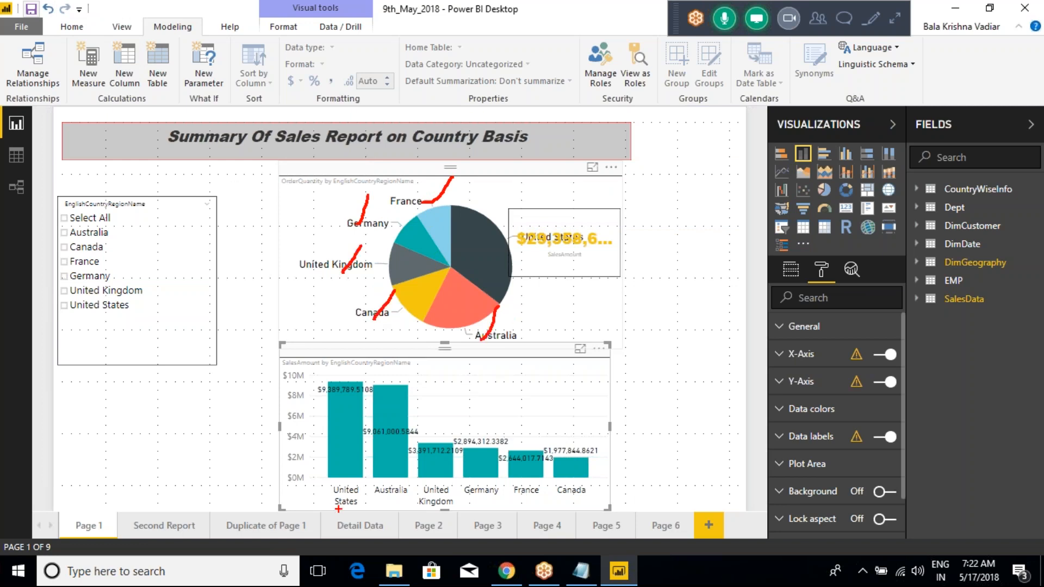
left_click_drag(331, 509, 353, 473)
left_click_drag(374, 499, 408, 463)
left_click_drag(438, 510, 448, 475)
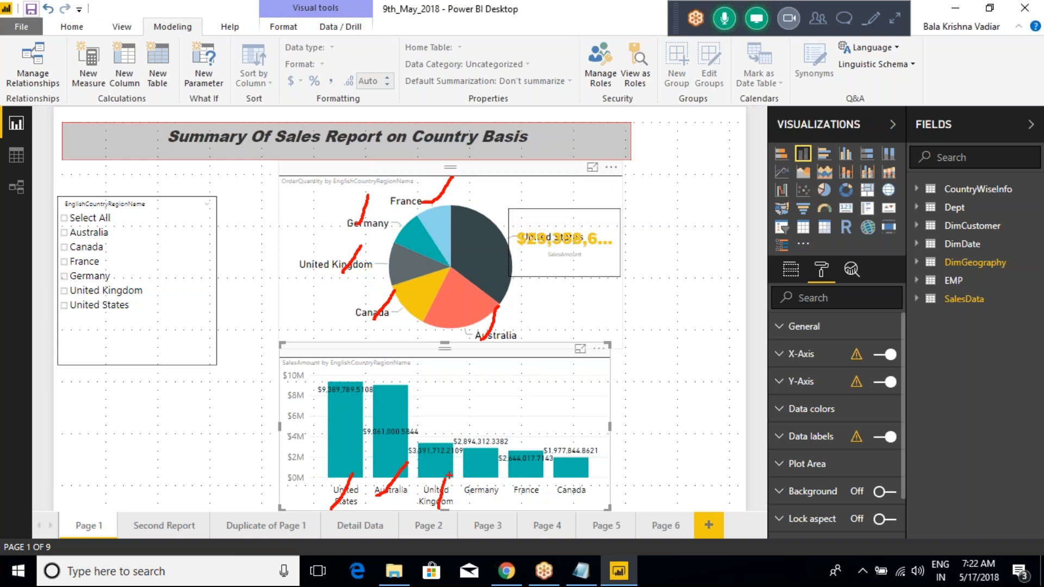
key("Escape")
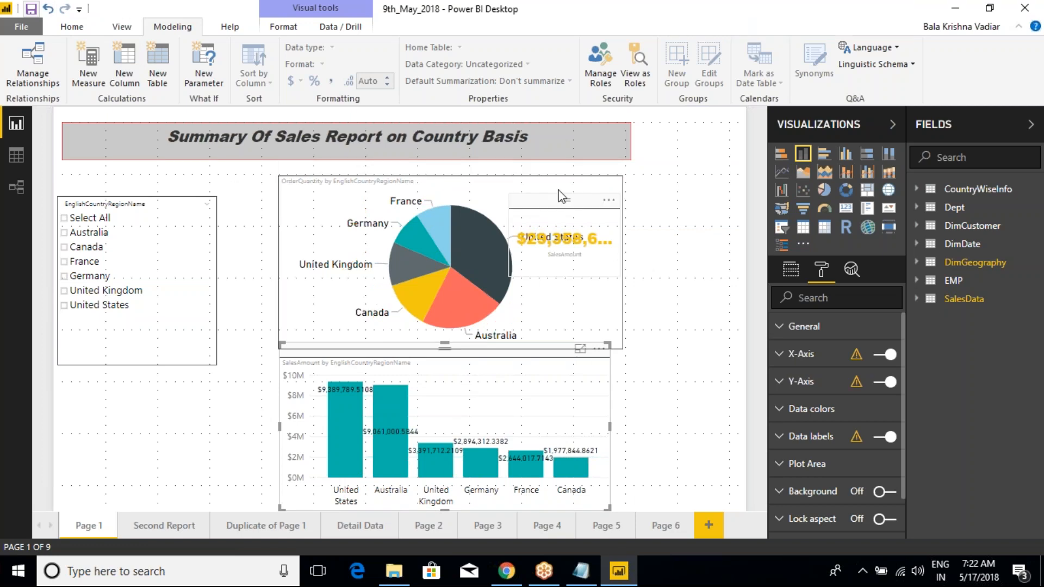
Step: View the report as the Australia role, temporarily marking Australia's column and pie slice before applying the role
left_click(635, 76)
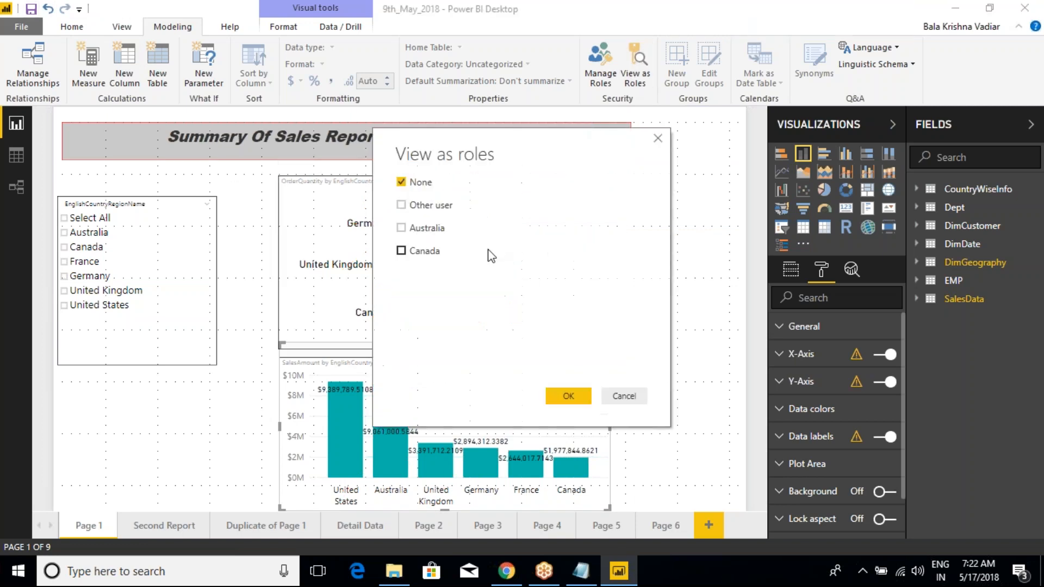
left_click(401, 228)
left_click_drag(498, 137, 683, 144)
left_click_drag(365, 369, 415, 510)
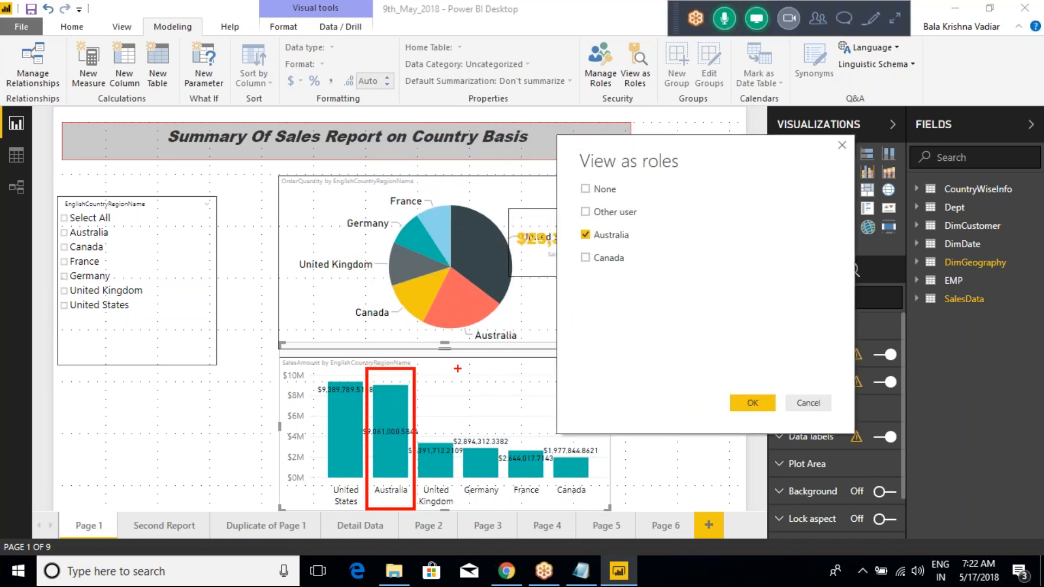
mouse_move(431, 275)
left_mouse_down()
mouse_move(505, 341)
mouse_move(502, 362)
mouse_move(500, 312)
left_mouse_up()
key("Escape")
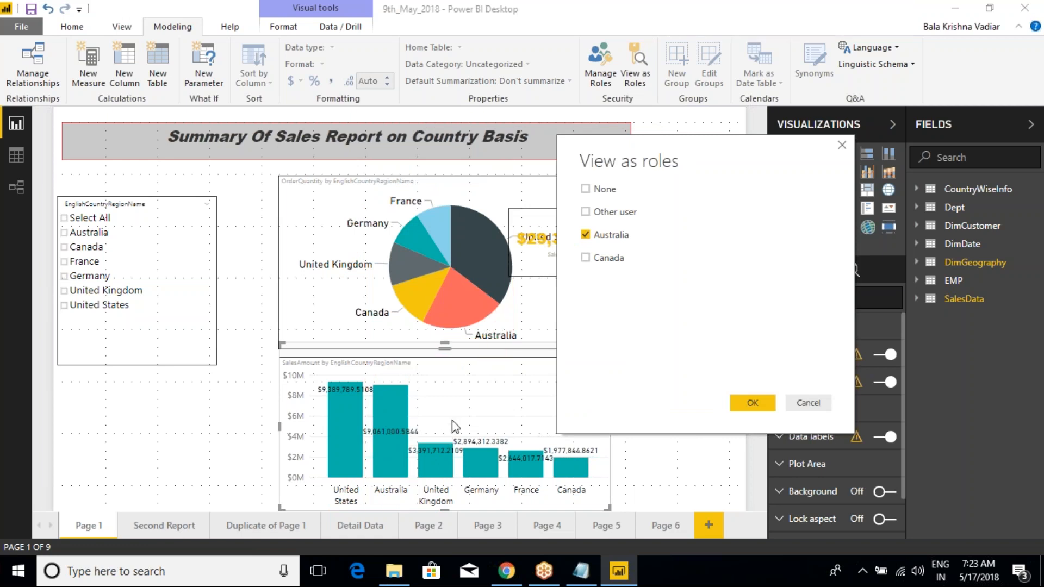
left_click(753, 404)
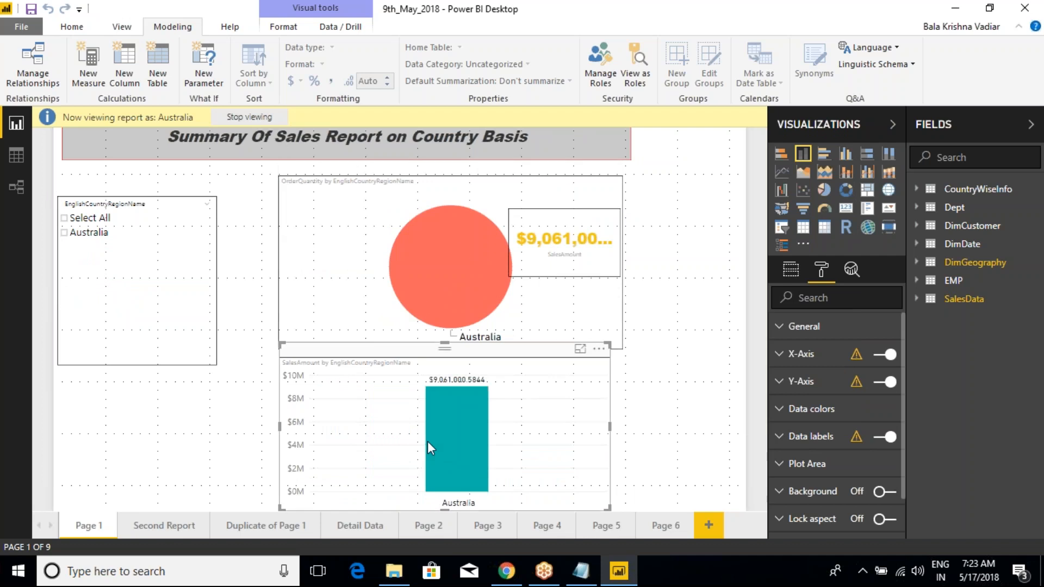
Step: Check the Second Report, Duplicate of Page 1, Detail Data and Page 2 pages under the Australia role
left_click(157, 527)
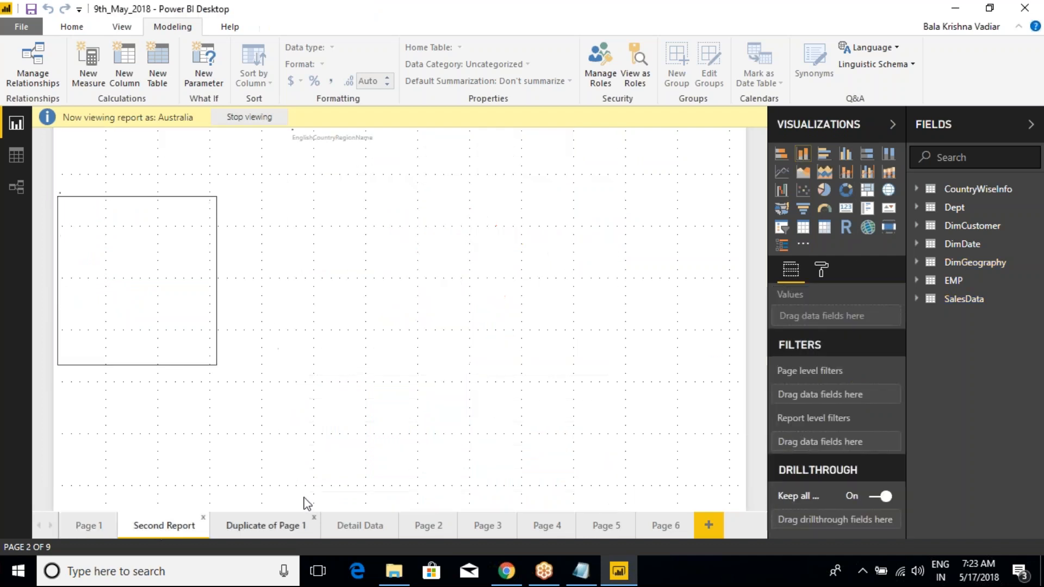
left_click(244, 529)
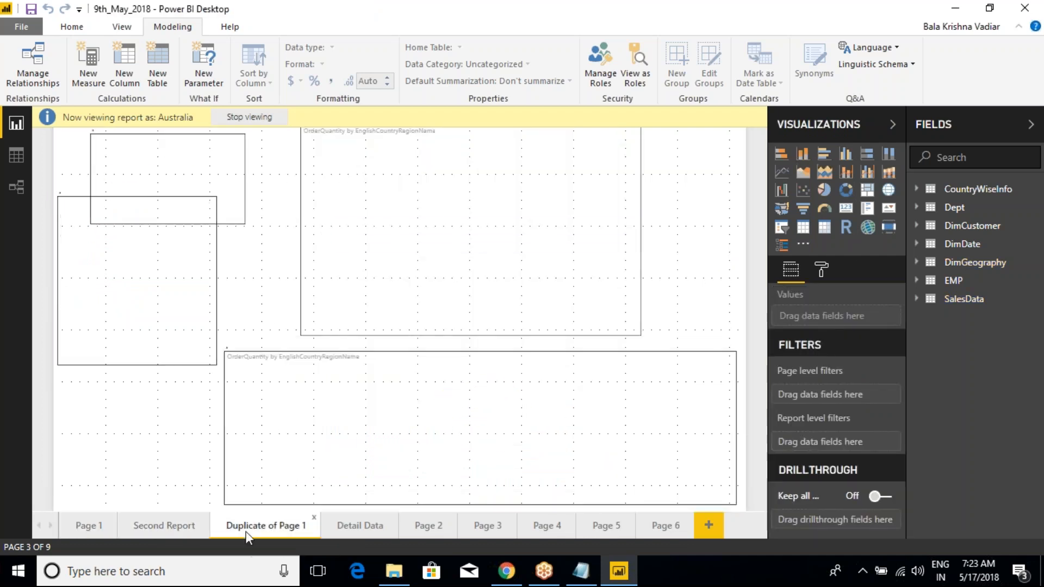
left_click(359, 526)
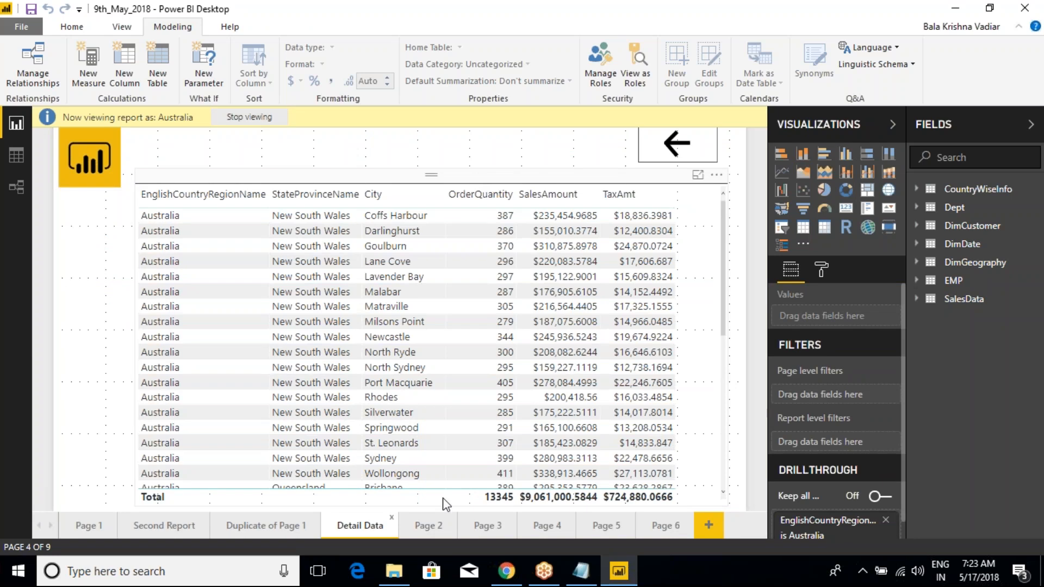
left_click(430, 526)
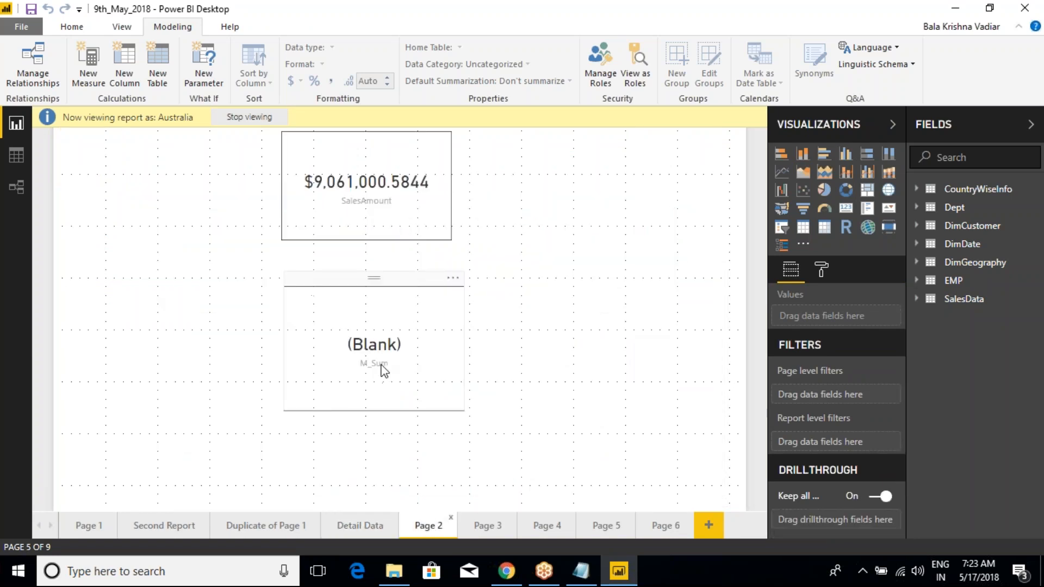
Step: Check Page 3, Page 4 and the CountryWiseInfo table data under the Australia role, and return to Page 1 of the report
left_click(479, 525)
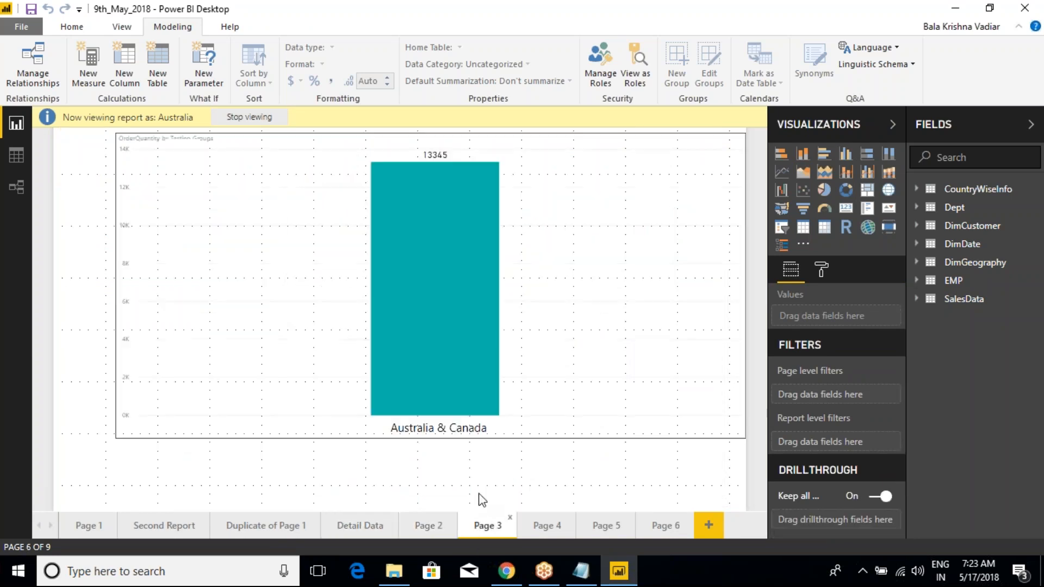
left_click(535, 524)
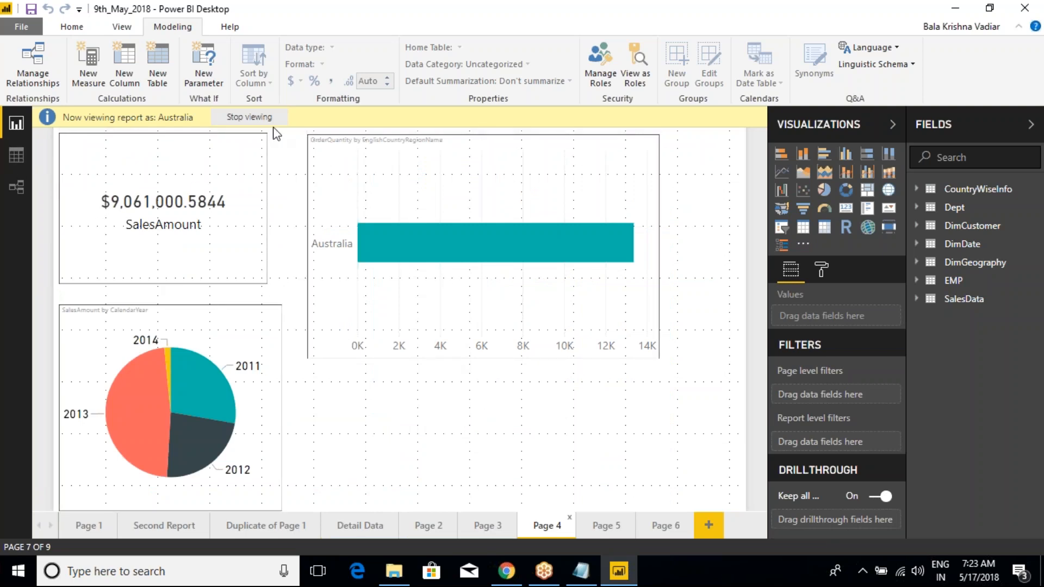
left_click(16, 156)
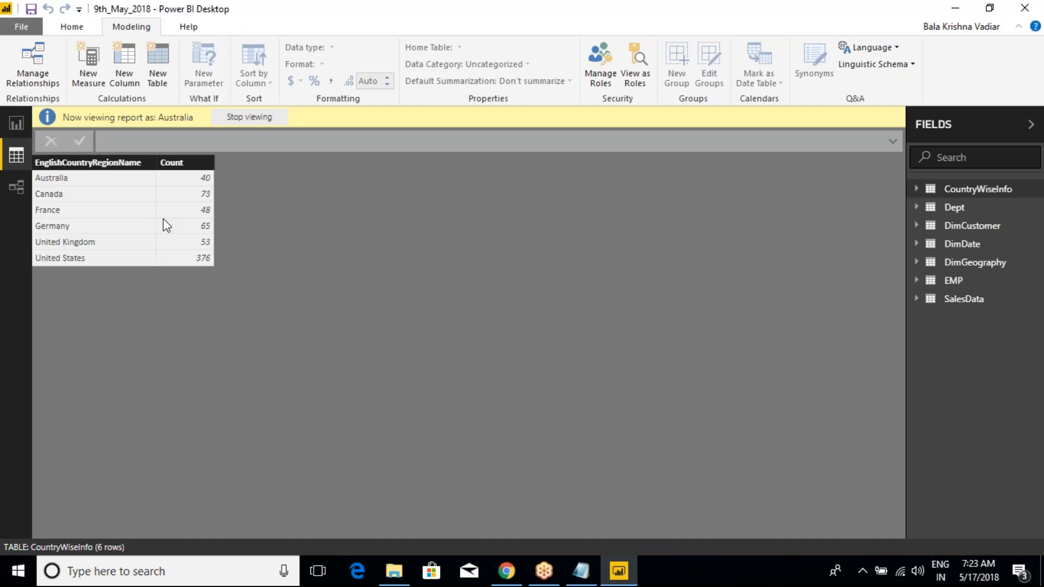
left_click(11, 125)
left_click(92, 528)
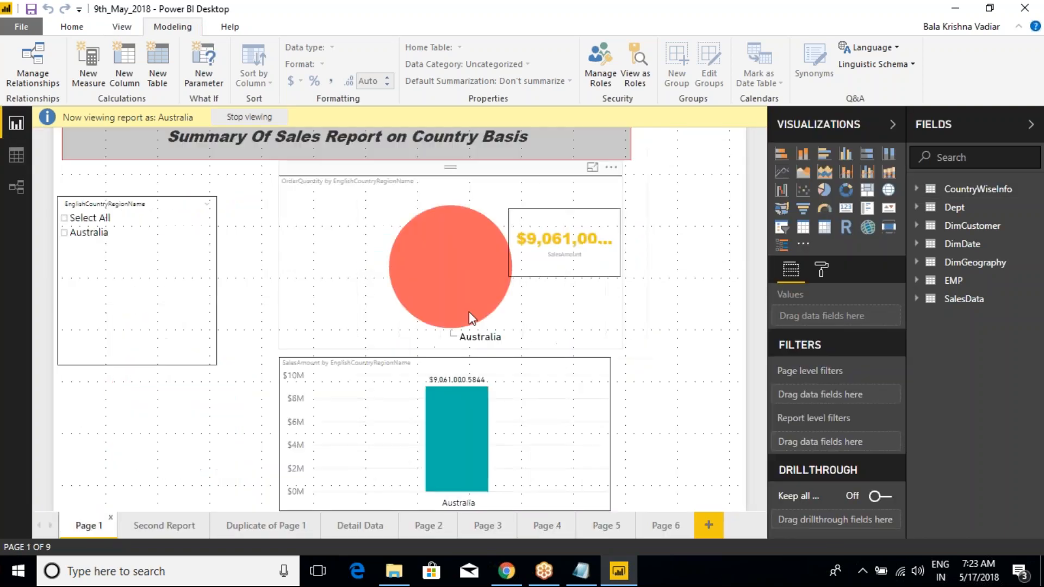
Step: View the report as the Canada role only, with the Australia role cleared
left_click(634, 82)
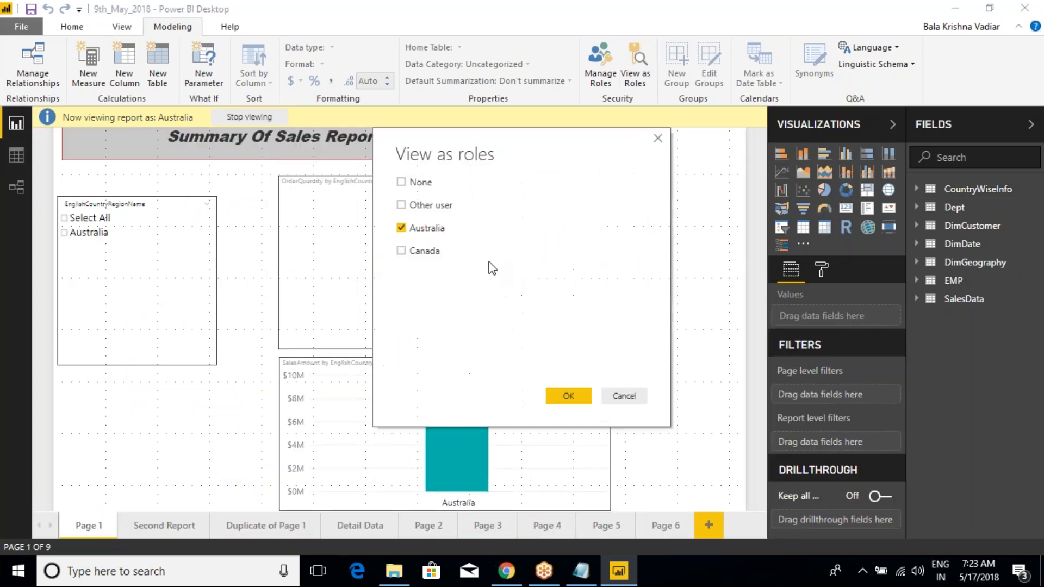
left_click(402, 251)
left_click(401, 228)
left_click(560, 396)
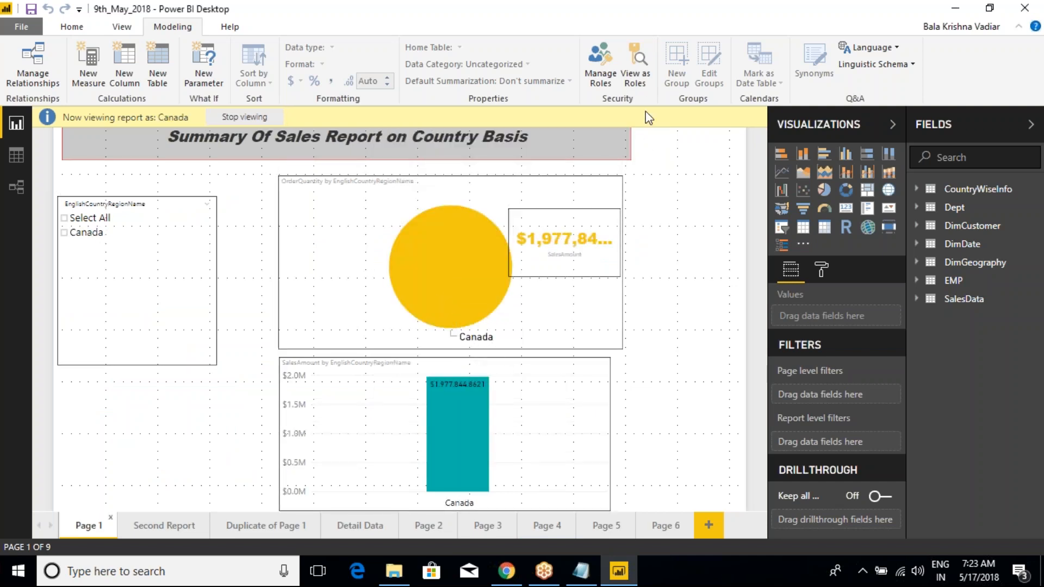
Step: View the report as both the Australia and Canada roles, and select the OrderQuantity pie chart
left_click(635, 60)
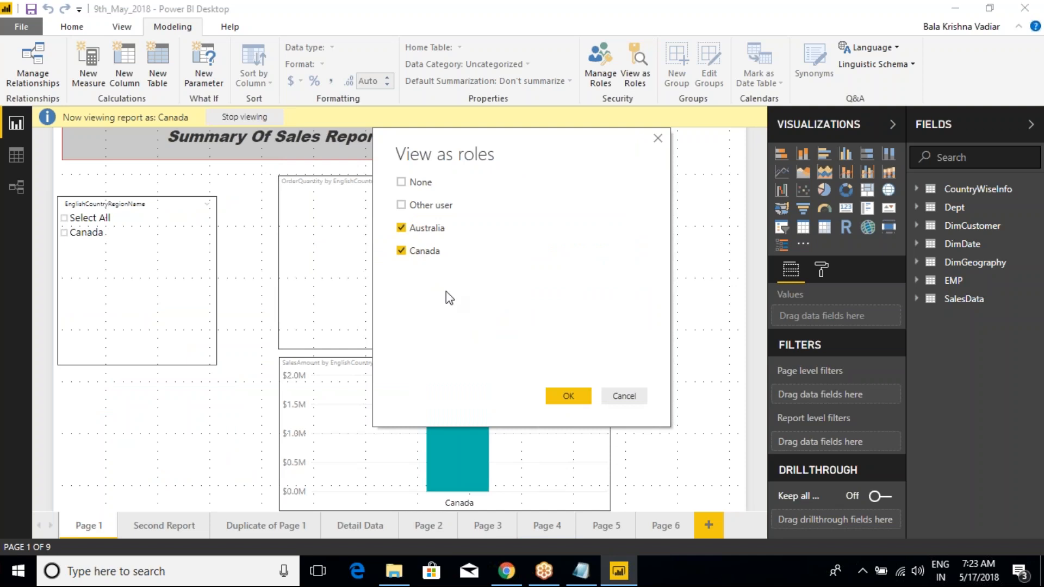
left_click(565, 400)
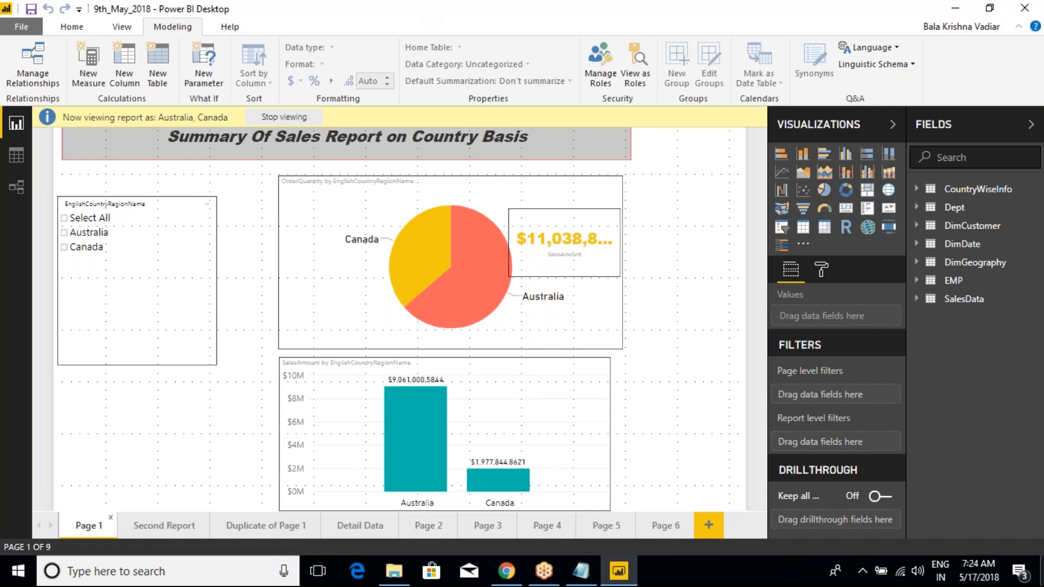
left_click(349, 197)
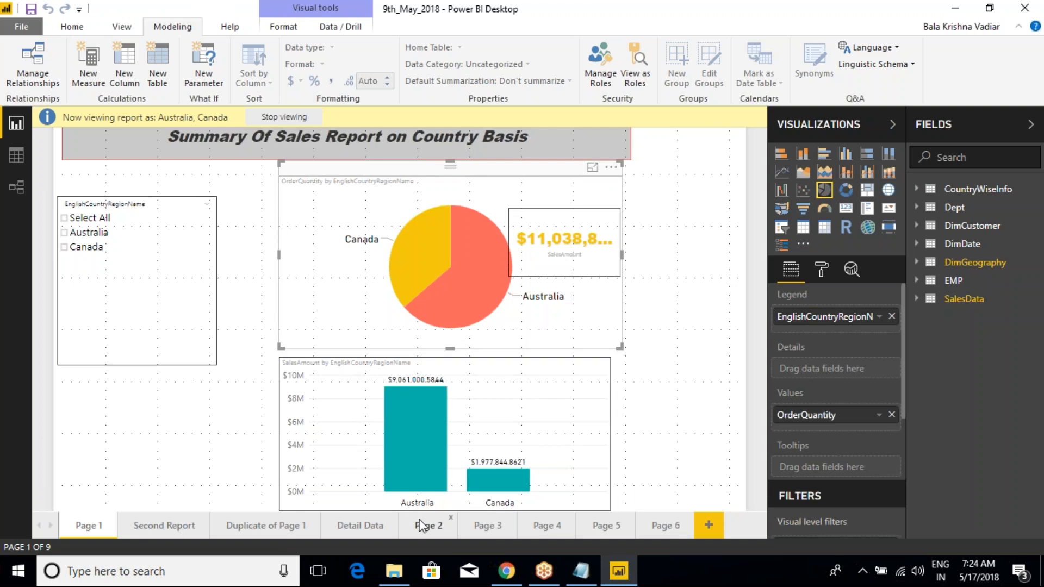
Step: Switch to the Class Notes file in Notepad and add a "Security:-" heading above the Manage Roles line
left_click(580, 573)
left_click(333, 386)
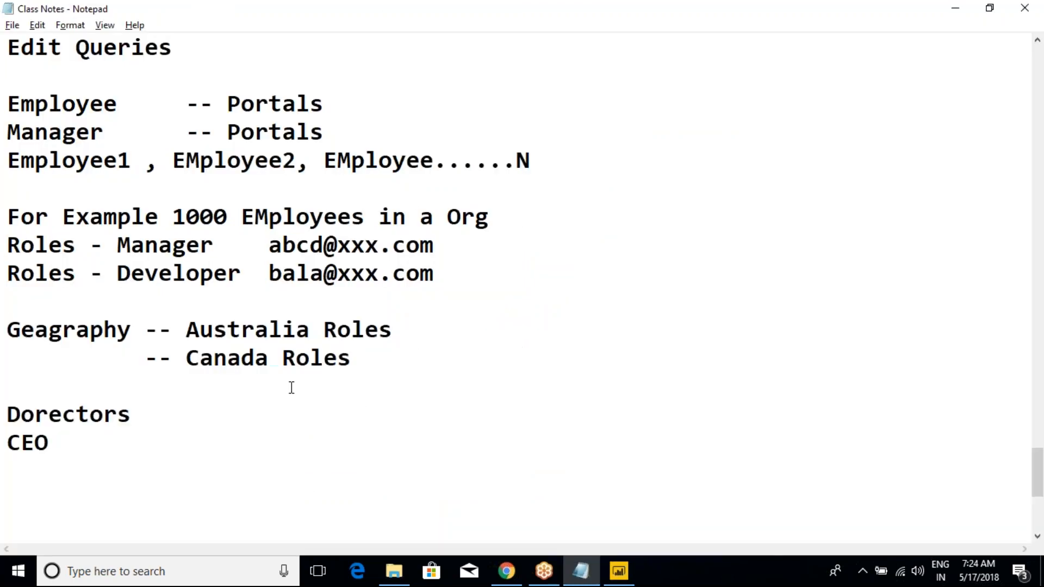
scroll(151, 342, "up", 2)
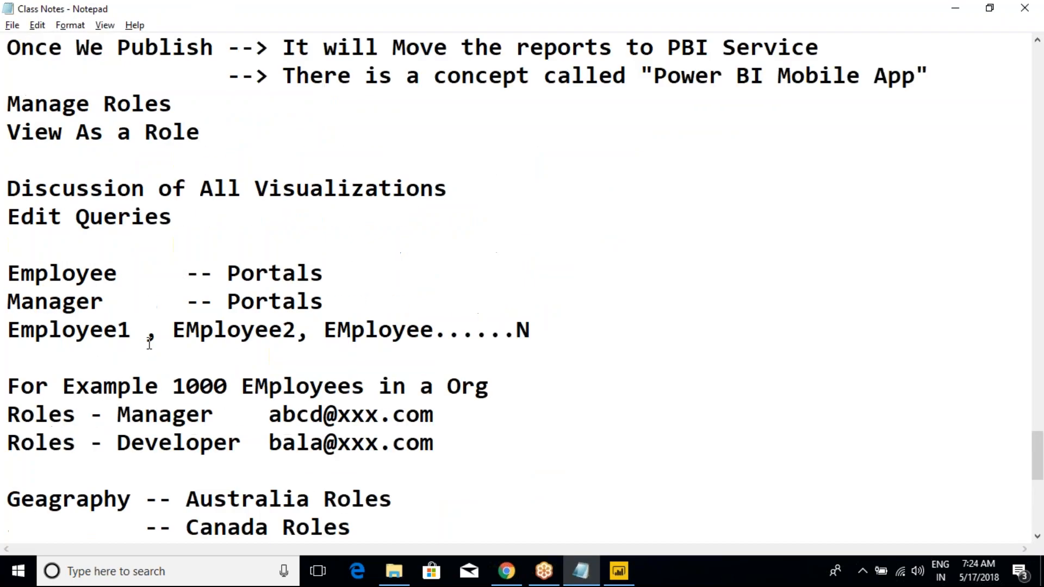
left_click_drag(203, 154, 6, 105)
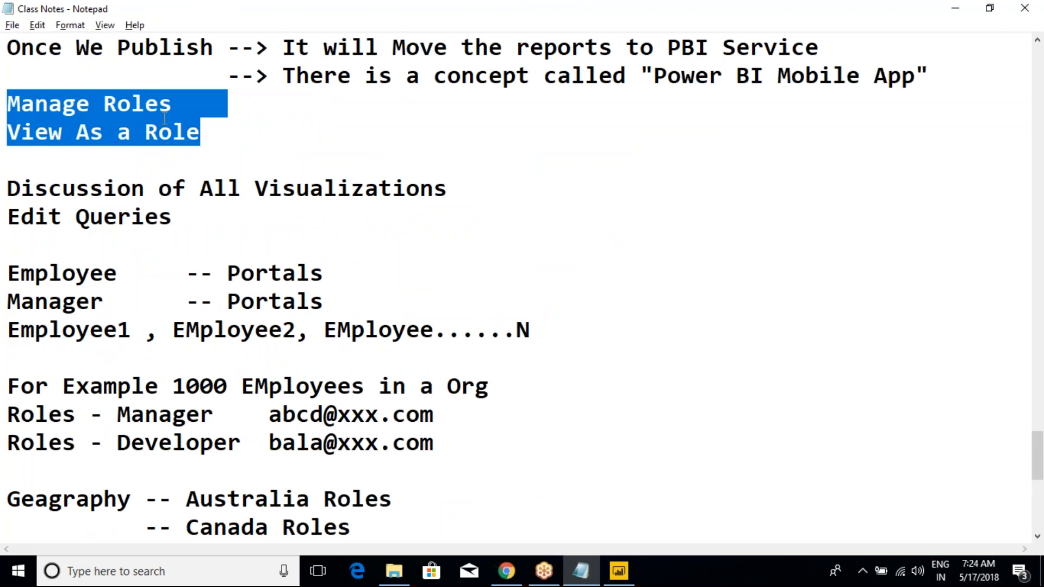
left_click(147, 85)
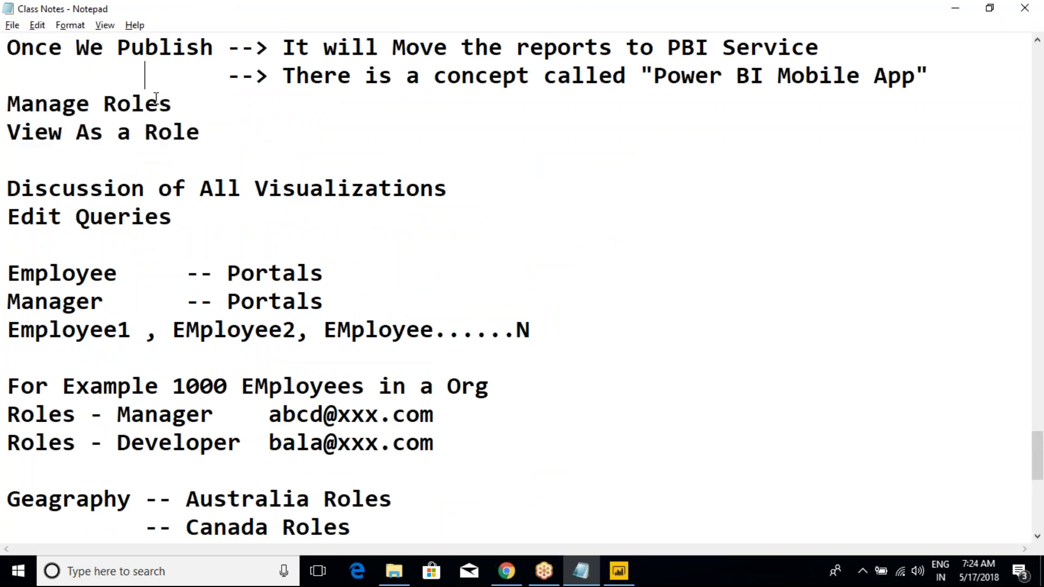
key("End")
key("Return")
key("Return")
type("Security")
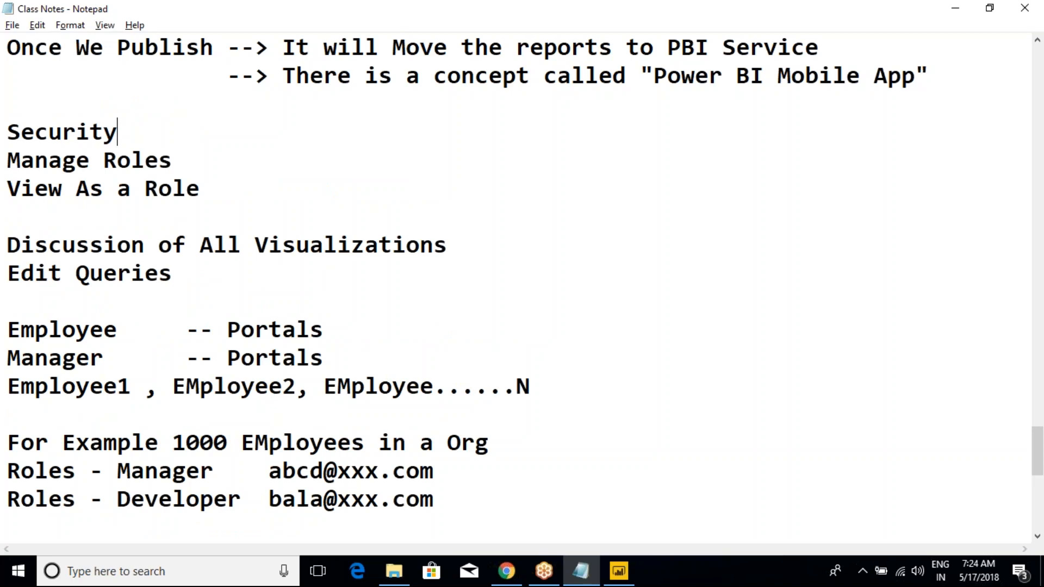
type(":-")
key("Return")
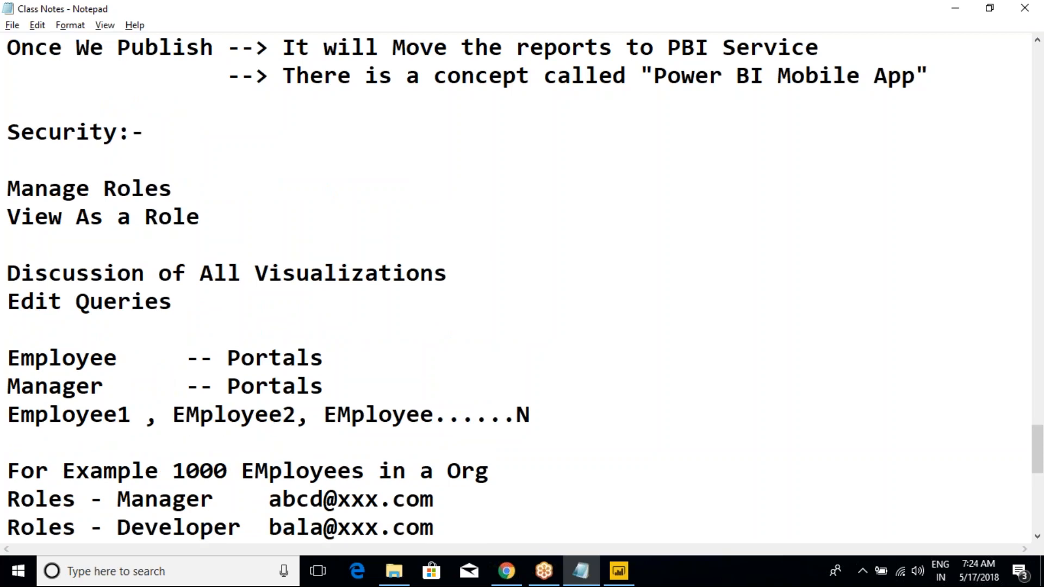
Step: Add the line "Role Based Security/Row Based Security:-" under the Security heading
type("Role Based Security")
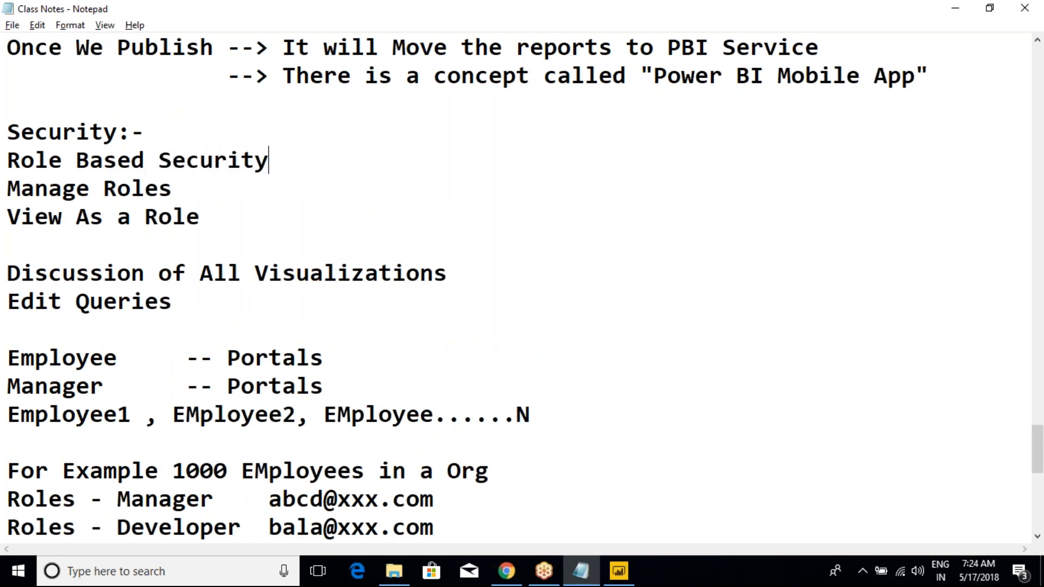
type(":")
key("BackSpace")
type("/Row B")
type("ased ")
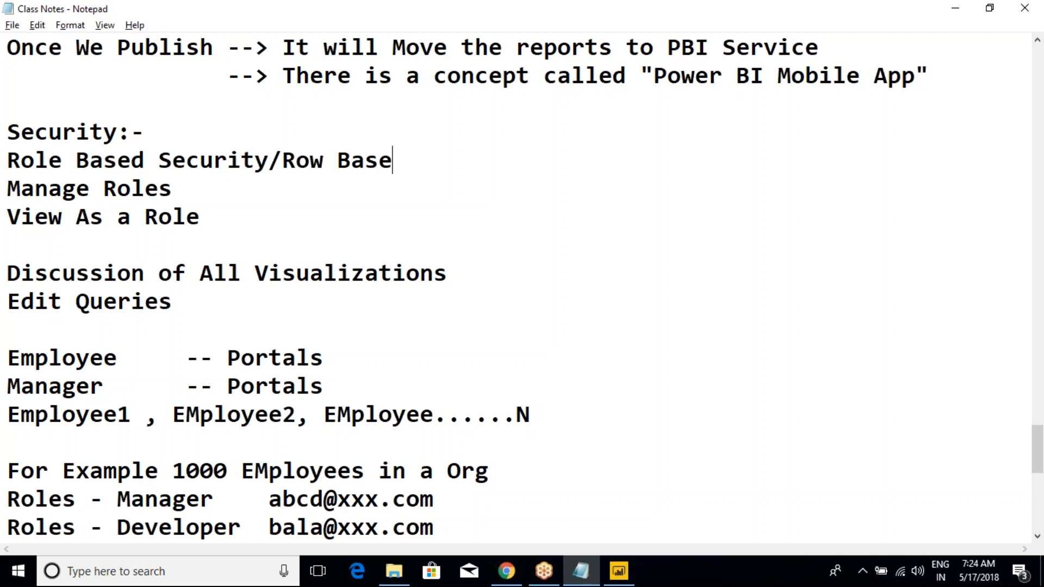
type("Security")
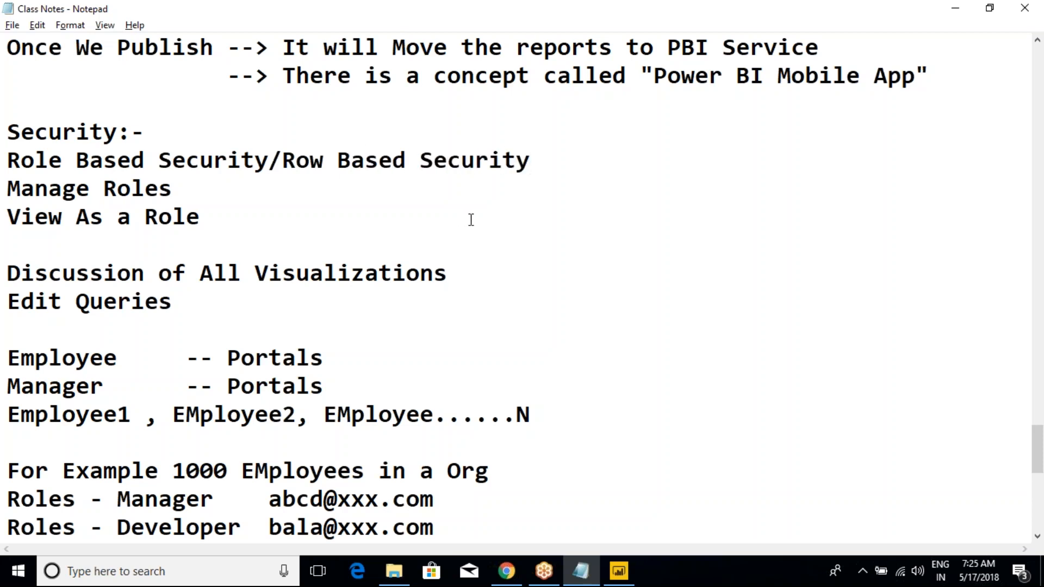
type(":-")
Step: Switch to Power BI Desktop and show its Home commands, comparing the report with the role-based security note
left_click_drag(7, 160, 282, 168)
key("alt+Tab")
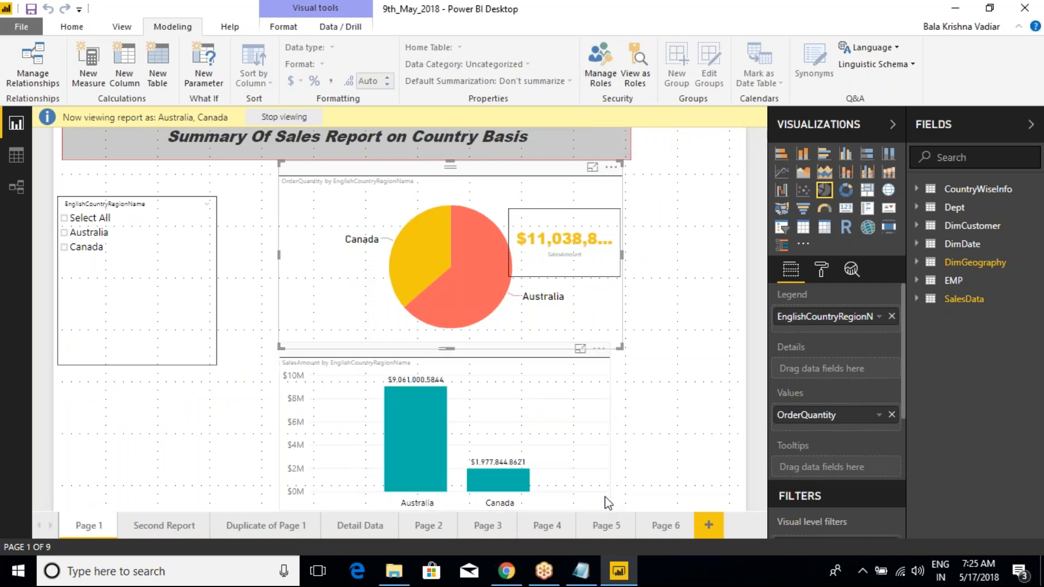
left_click(73, 28)
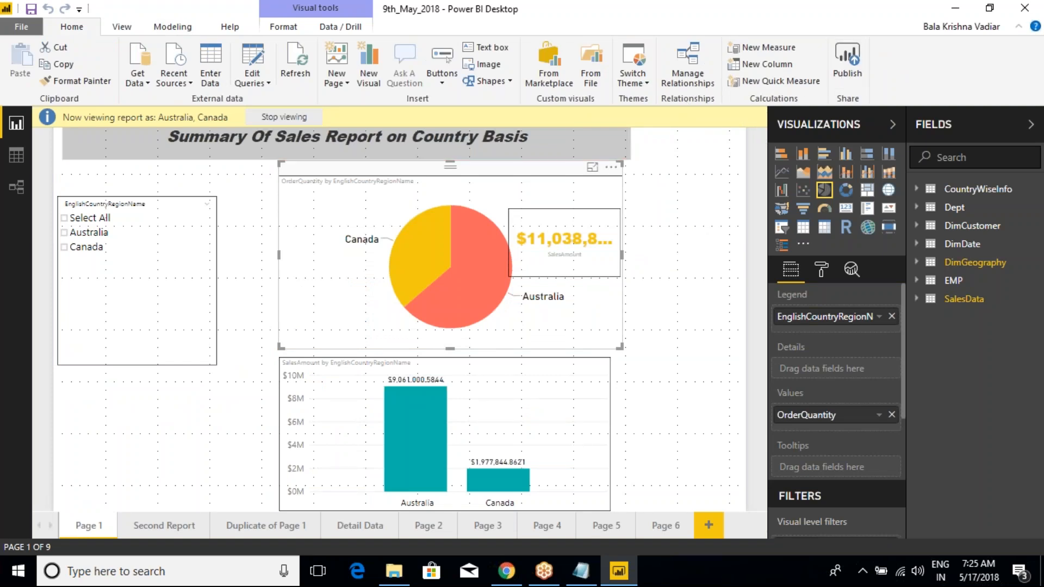
key("alt+Tab")
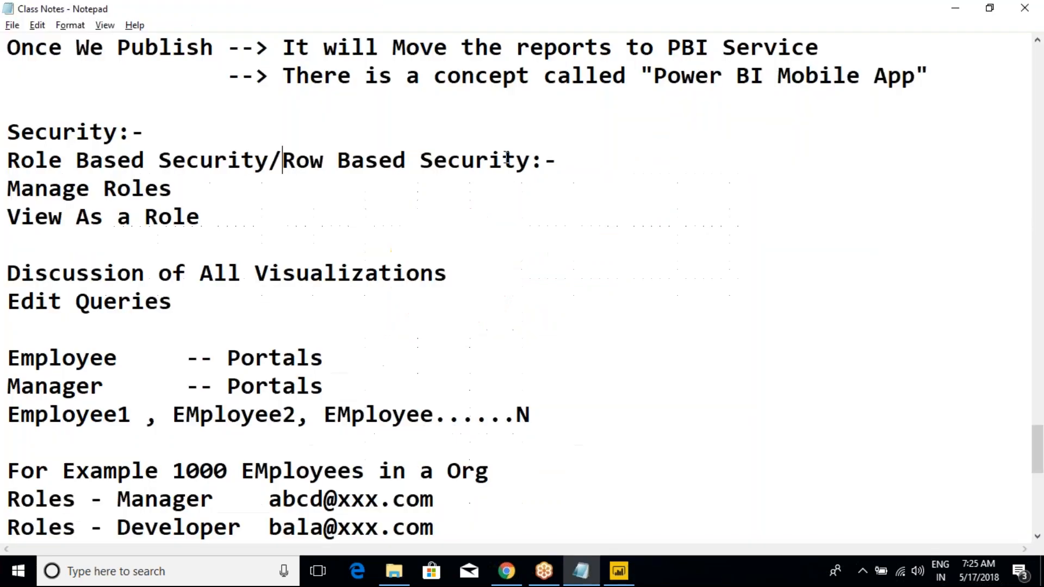
key("alt+Tab")
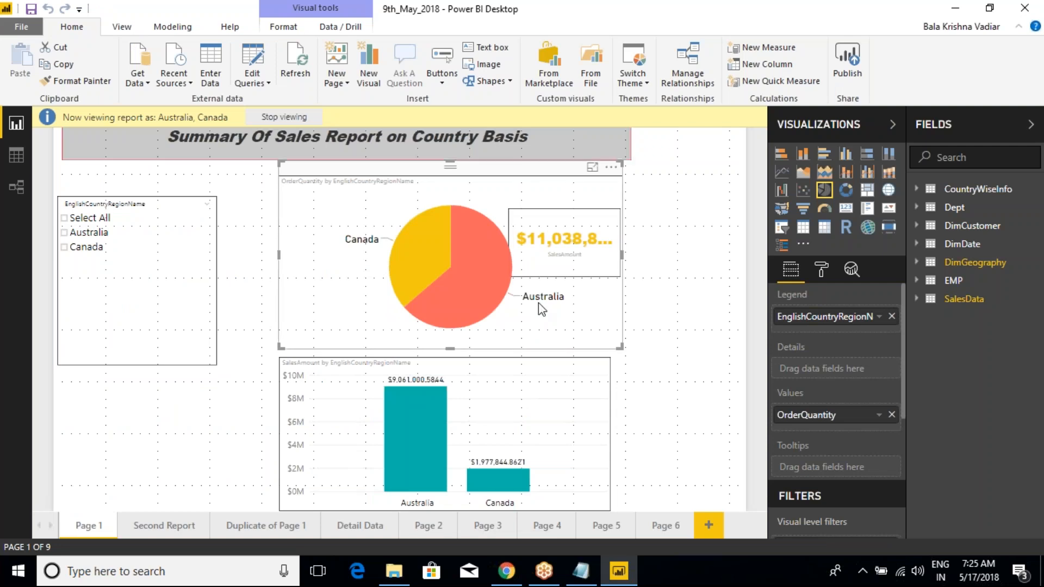
Step: Return to the Class Notes in Notepad and review the Power BI Report Server and DAX Expressions entries above Day-2
key("alt+Tab")
scroll(280, 256, "up", 20)
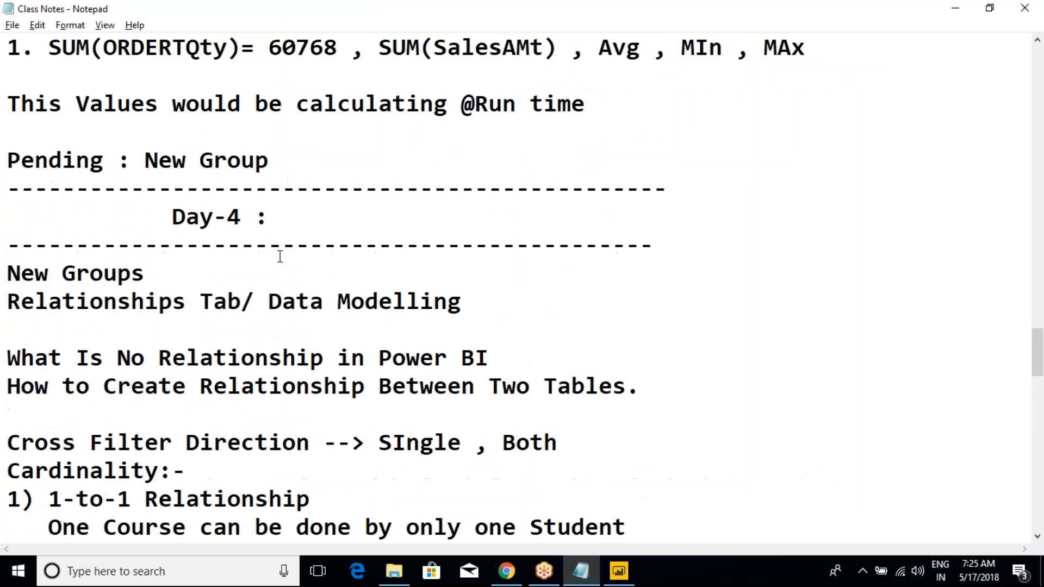
scroll(280, 256, "up", 8)
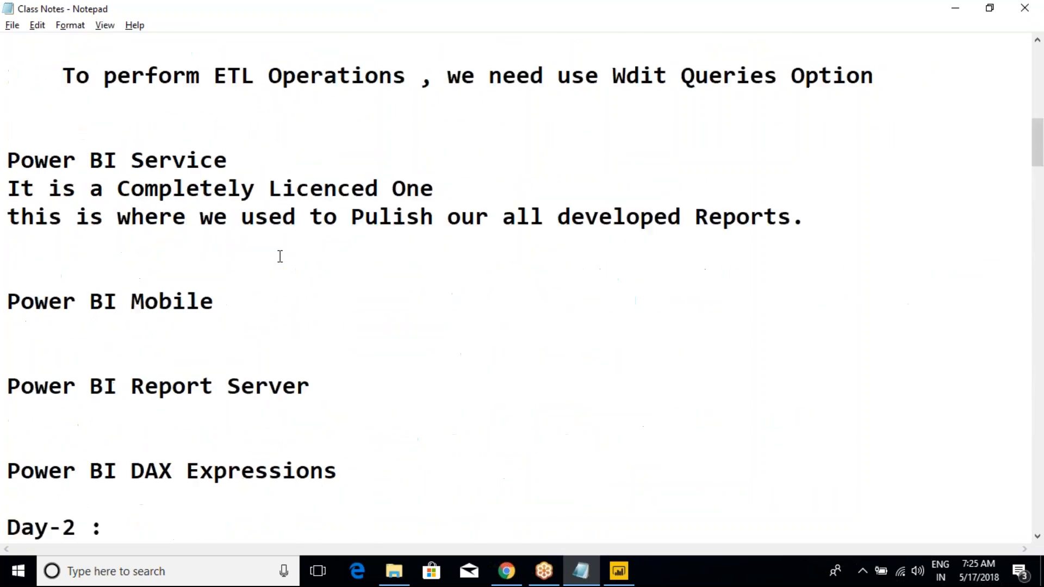
scroll(280, 257, "down", 5)
left_click_drag(348, 306, 103, 182)
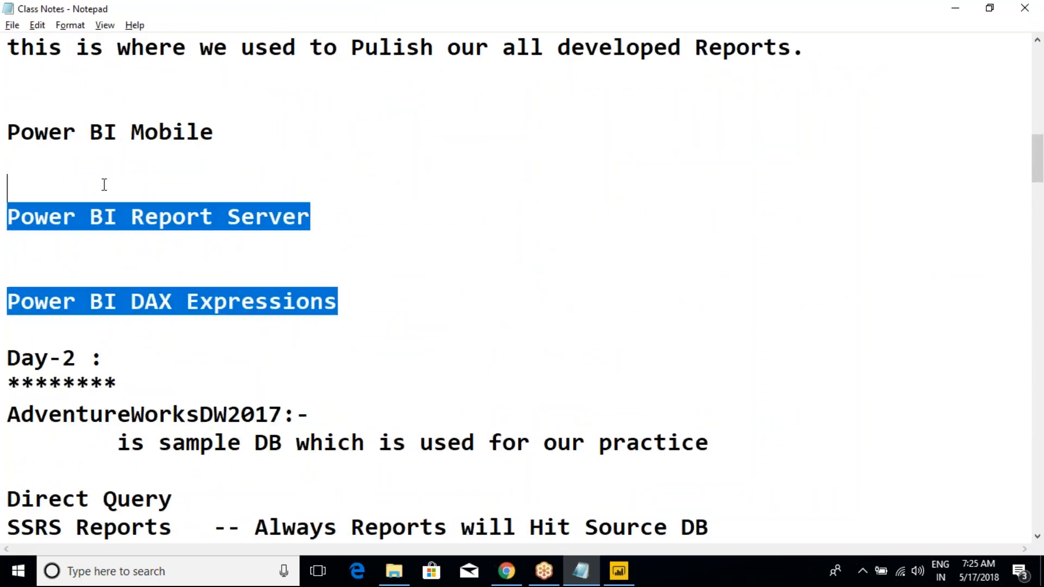
left_click(271, 247)
left_click_drag(321, 225, 7, 220)
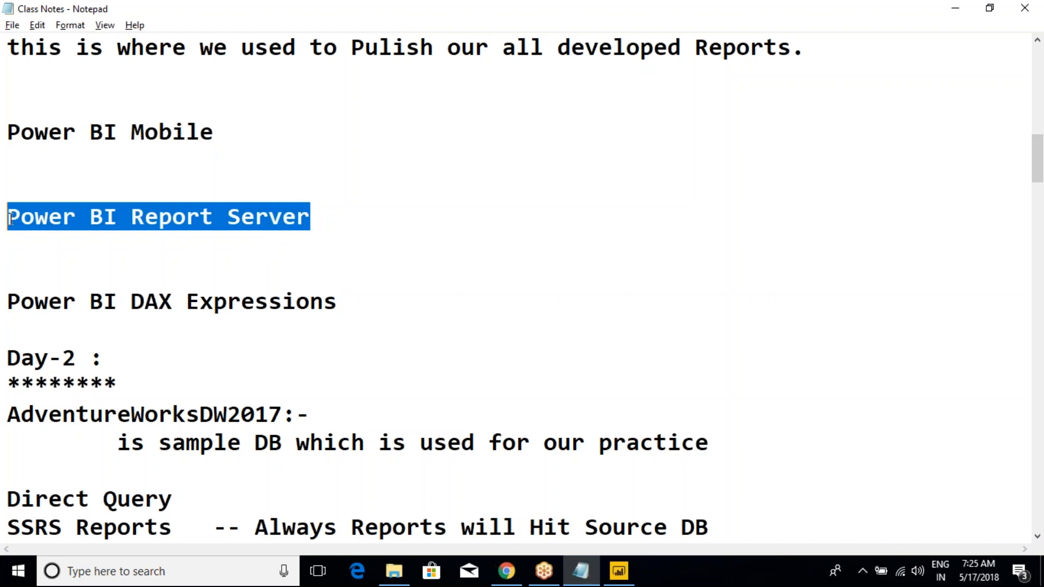
left_click(126, 263)
key("alt+Tab")
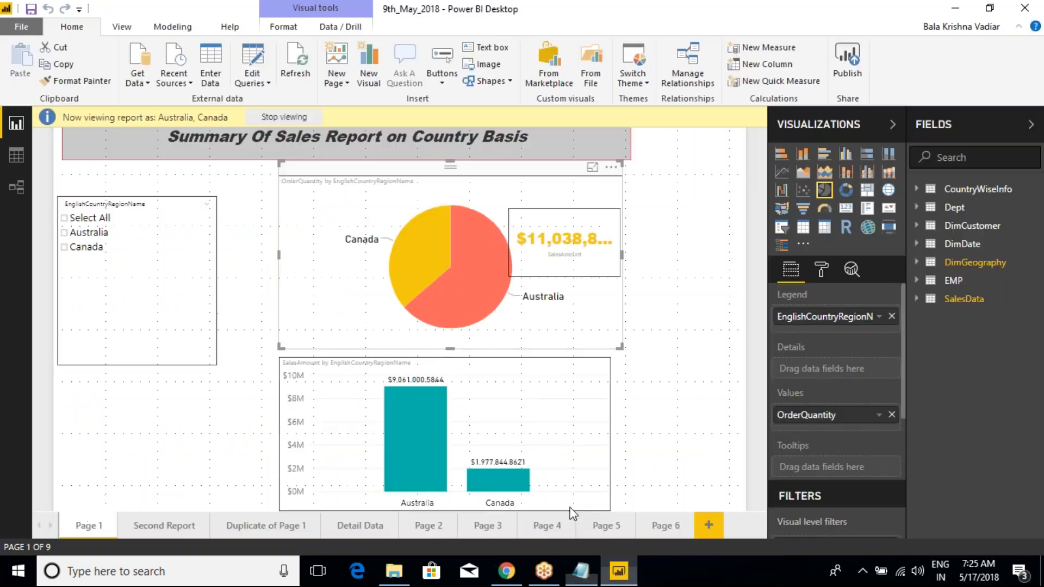
key("alt+Tab")
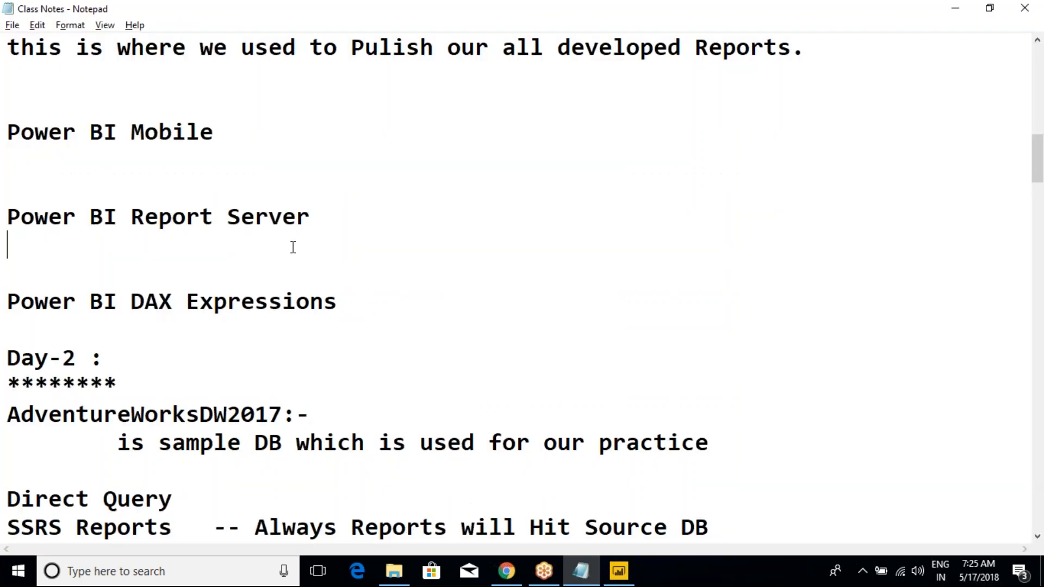
Step: Go back to the Security section of the notes and review its heading, the Role Based Security line and Manage Roles
scroll(231, 243, "up", 2)
scroll(215, 328, "down", 7)
scroll(222, 333, "down", 20)
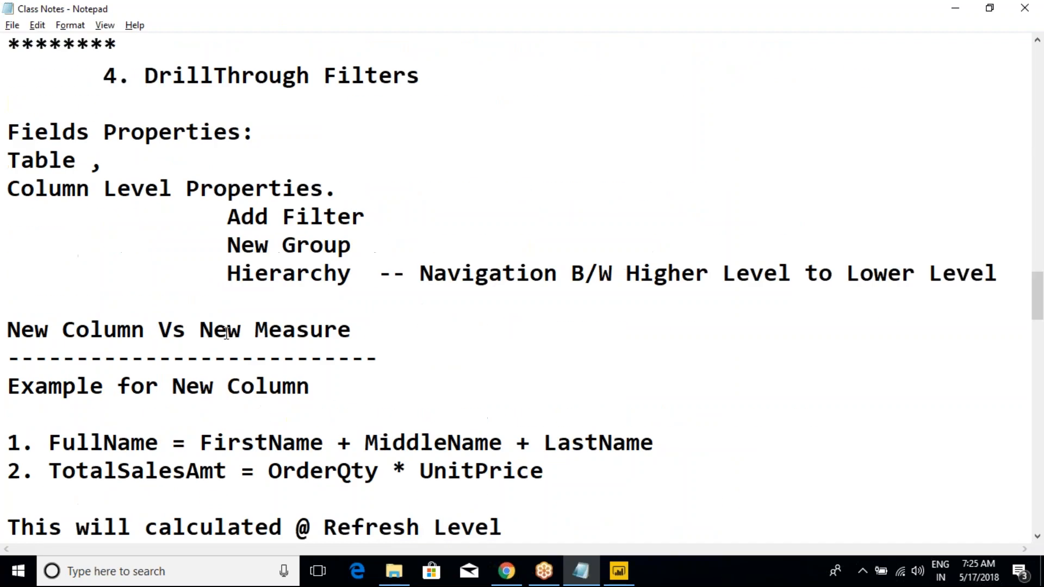
scroll(227, 332, "up", 1)
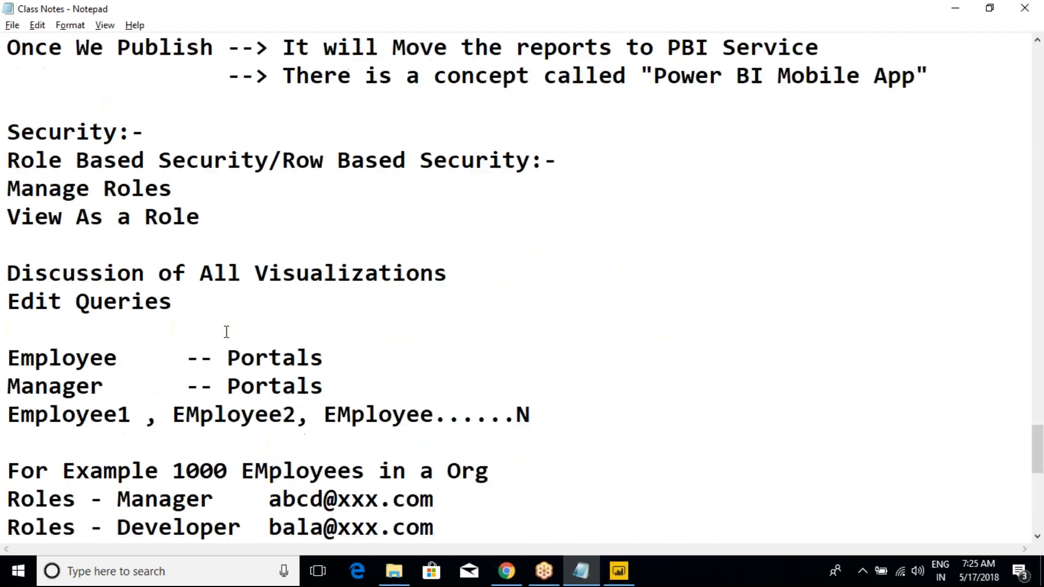
left_click_drag(7, 132, 132, 132)
left_click(132, 132)
left_click(7, 160)
left_click_drag(7, 161, 270, 177)
left_click(270, 177)
left_click_drag(17, 189, 35, 190)
Step: Extend the Security heading so that it reads "Security:- 2 Types of Security"
left_click(503, 140)
type("Types ")
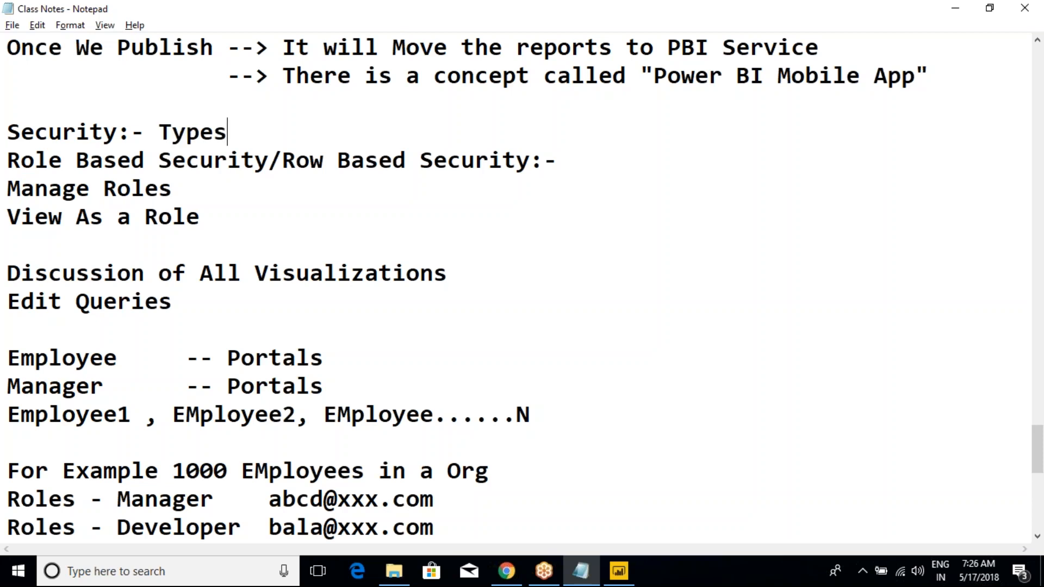
type("-2")
key("BackSpace")
key("BackSpace")
key("BackSpace")
key("BackSpace")
key("BackSpace")
key("BackSpace")
key("BackSpace")
key("BackSpace")
type("2 Types of")
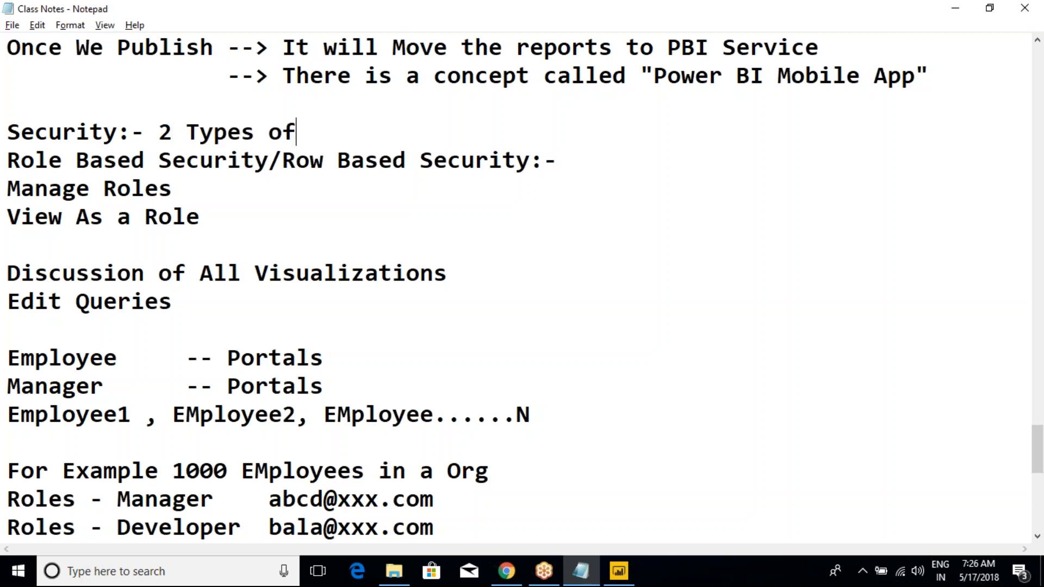
type(" Security")
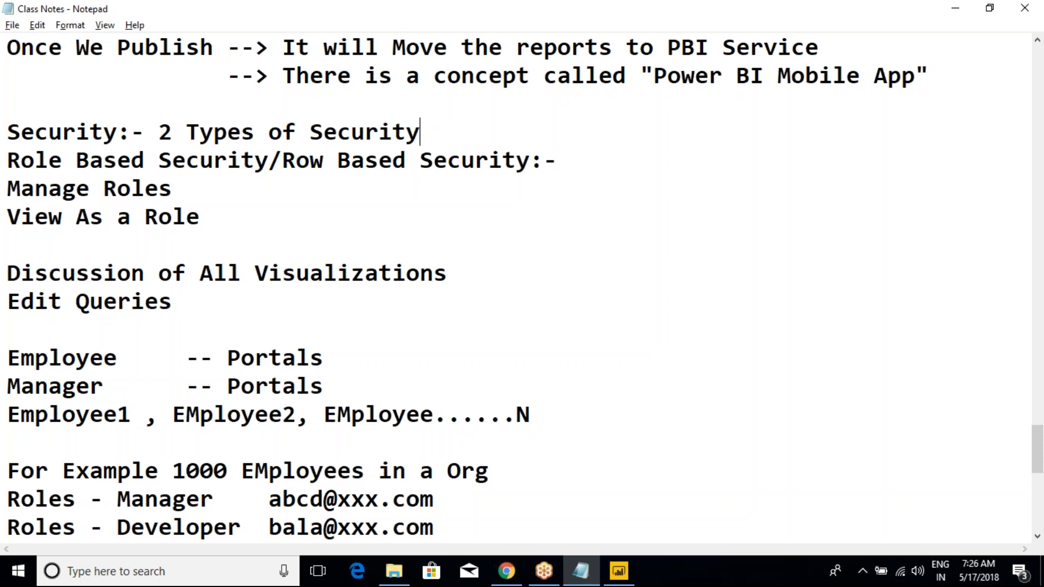
Step: Add a numbered line "1.Static Security:-" directly below the Security heading
key("Return")
type("Static Security")
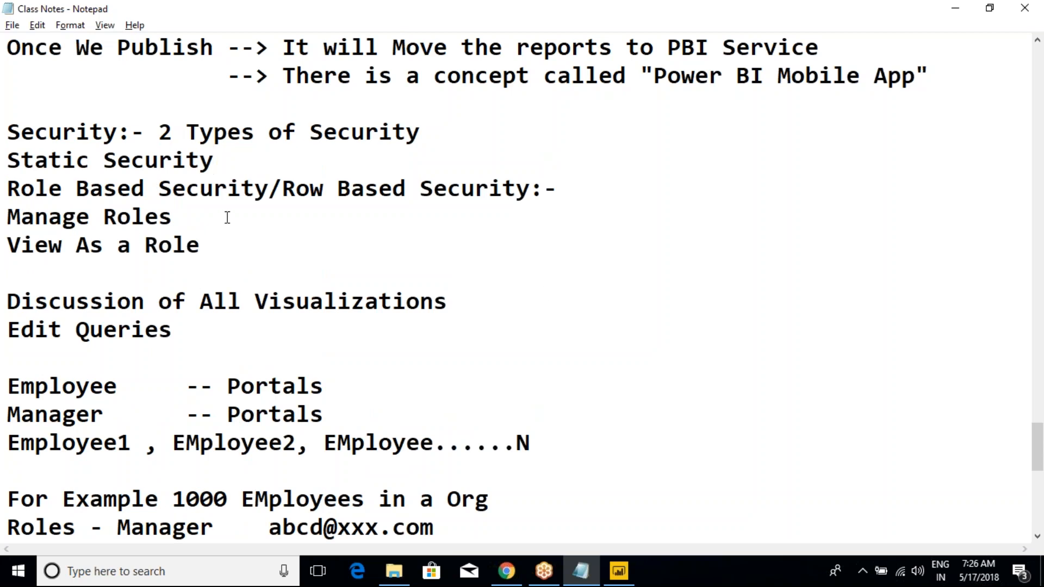
type(":-")
left_click(9, 161)
type("1.")
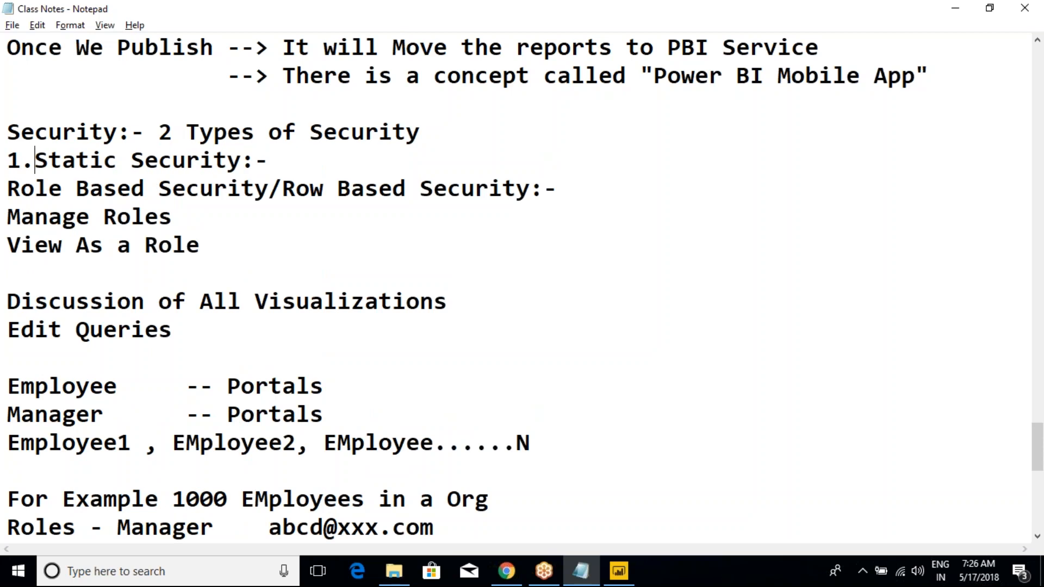
Step: Add the line "2. Dynamic Security" below View As a Role, leaving a blank line before it, and review the security entries
left_click(101, 272)
key("Return")
key("Return")
key("Up")
key("Up")
key("Return")
type("2. Da")
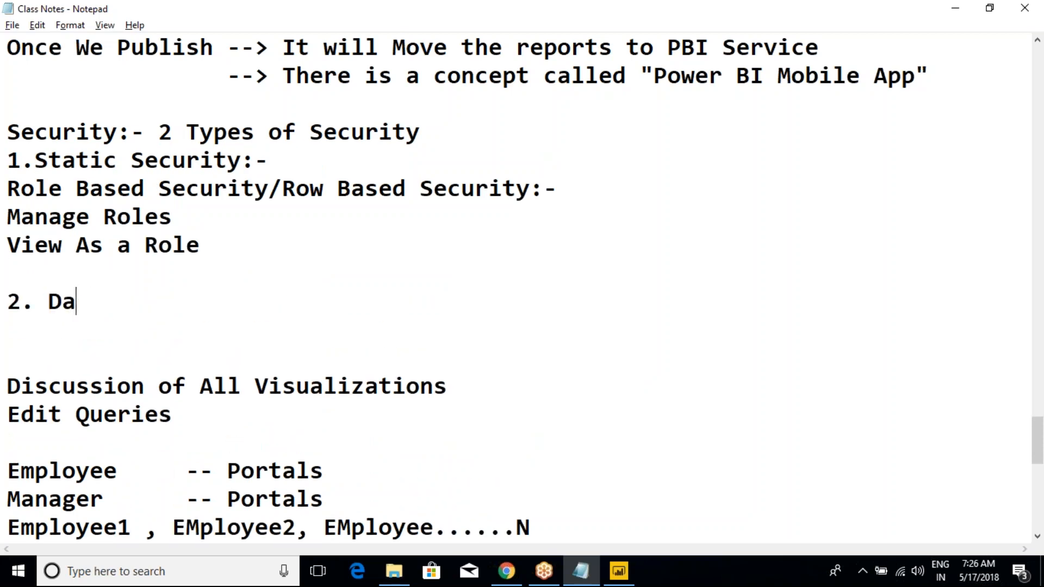
key("BackSpace")
type("tnamic Security")
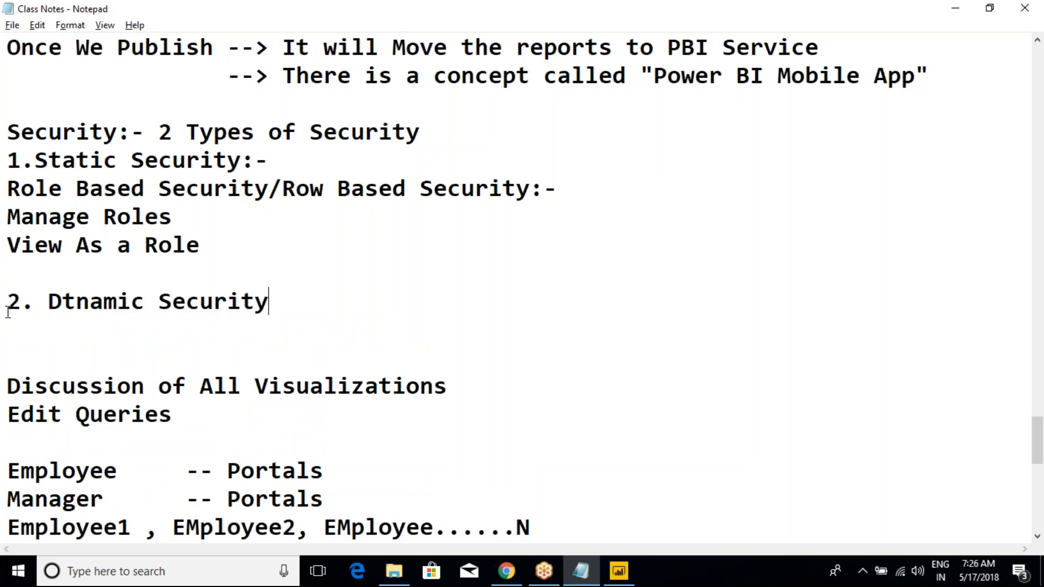
left_click(72, 298)
key("BackSpace")
type("y")
left_click_drag(299, 305, 11, 134)
left_click(144, 188)
Step: Switch to Power BI Desktop and examine the signed-in account, the View as Roles command and the country visuals on Page 1
left_click(630, 579)
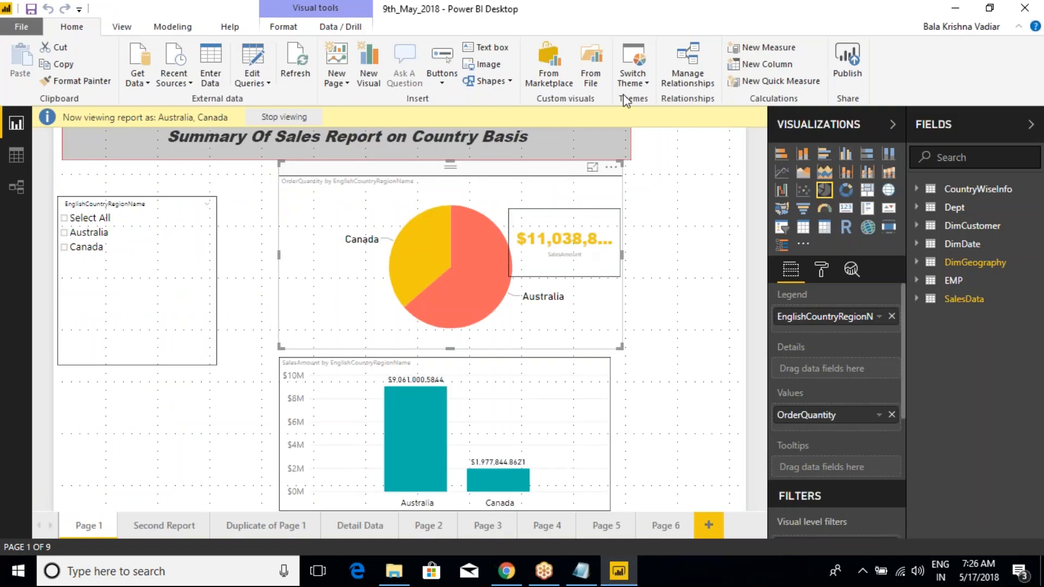
left_click(173, 27)
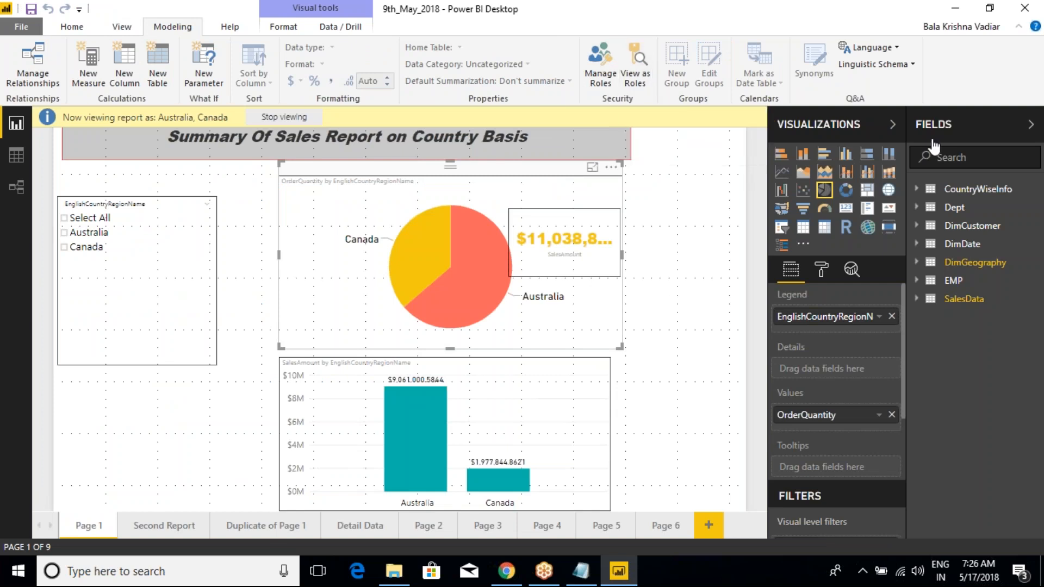
left_click(949, 61)
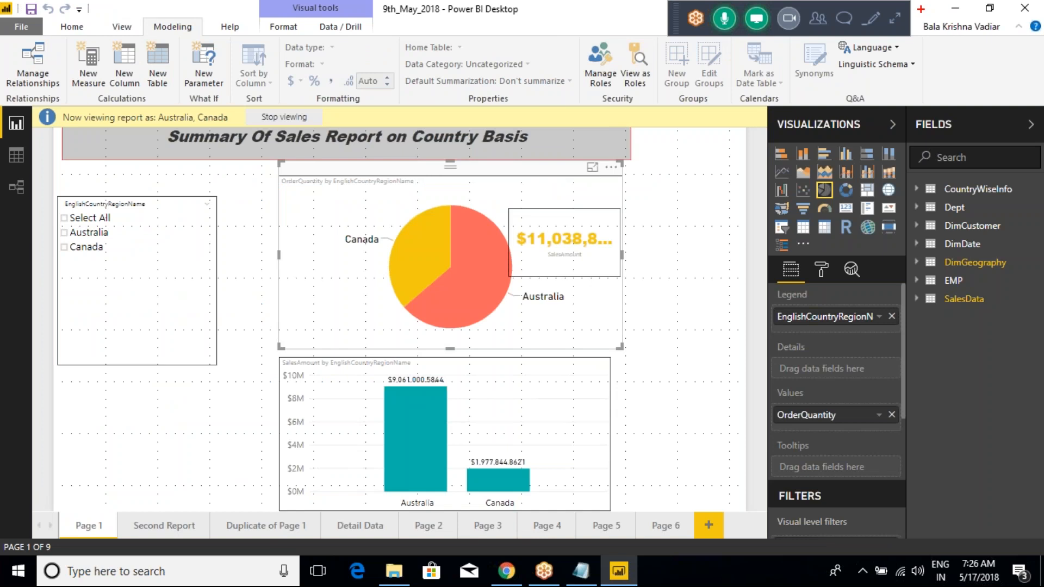
left_click_drag(920, 10, 1017, 49)
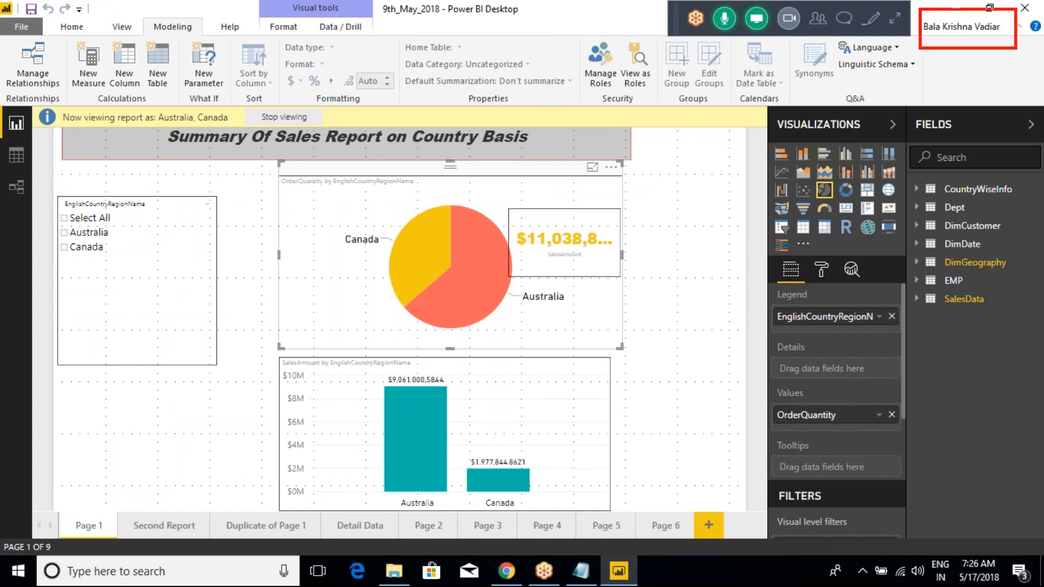
mouse_move(972, 32)
left_mouse_down()
mouse_move(875, 143)
mouse_move(697, 151)
mouse_move(651, 98)
mouse_move(687, 100)
left_mouse_up()
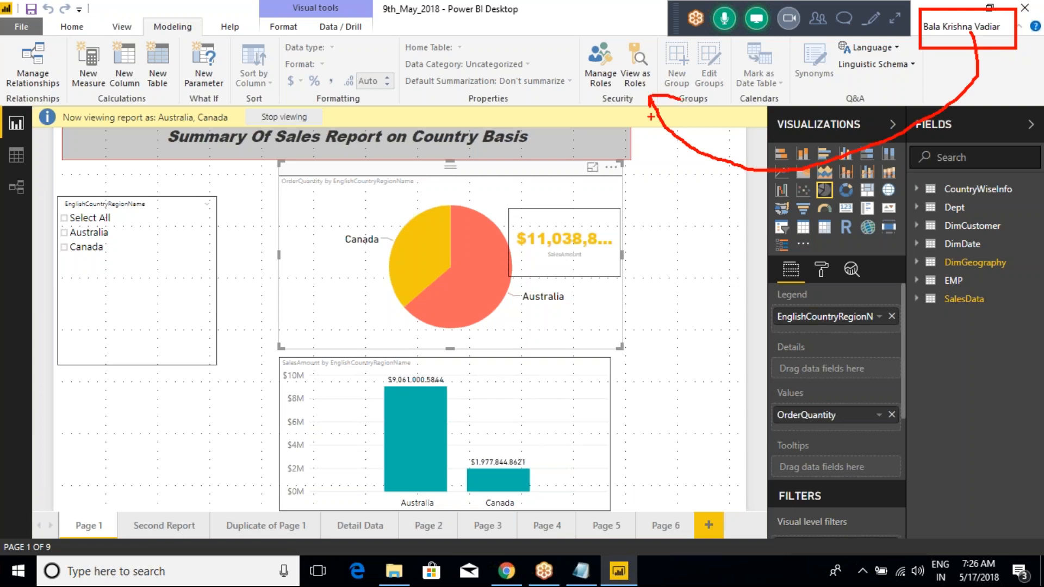
left_click_drag(262, 229, 489, 355)
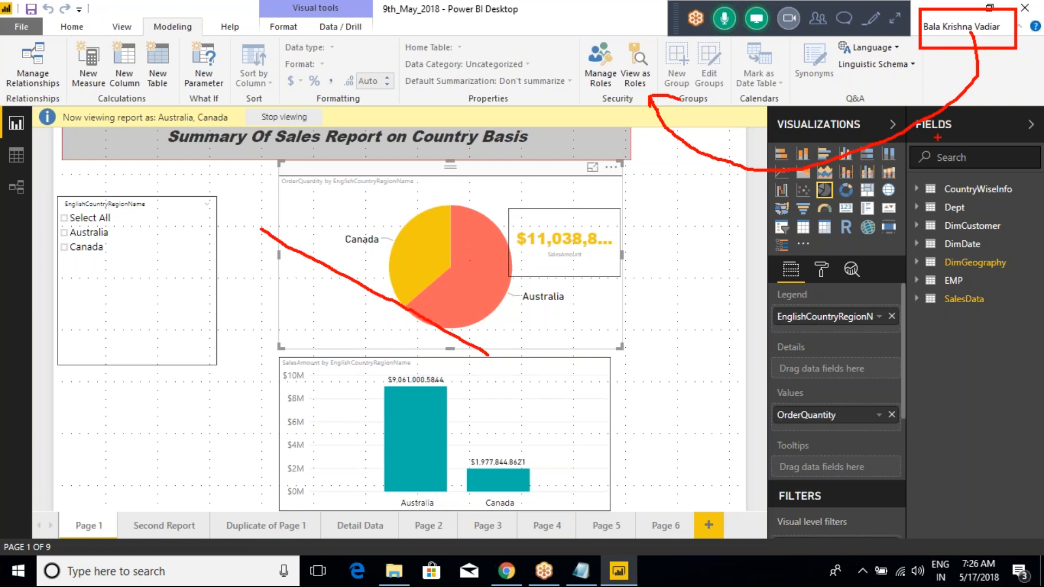
left_click_drag(424, 221, 384, 260)
left_click_drag(384, 423, 426, 372)
left_click_drag(495, 452, 526, 383)
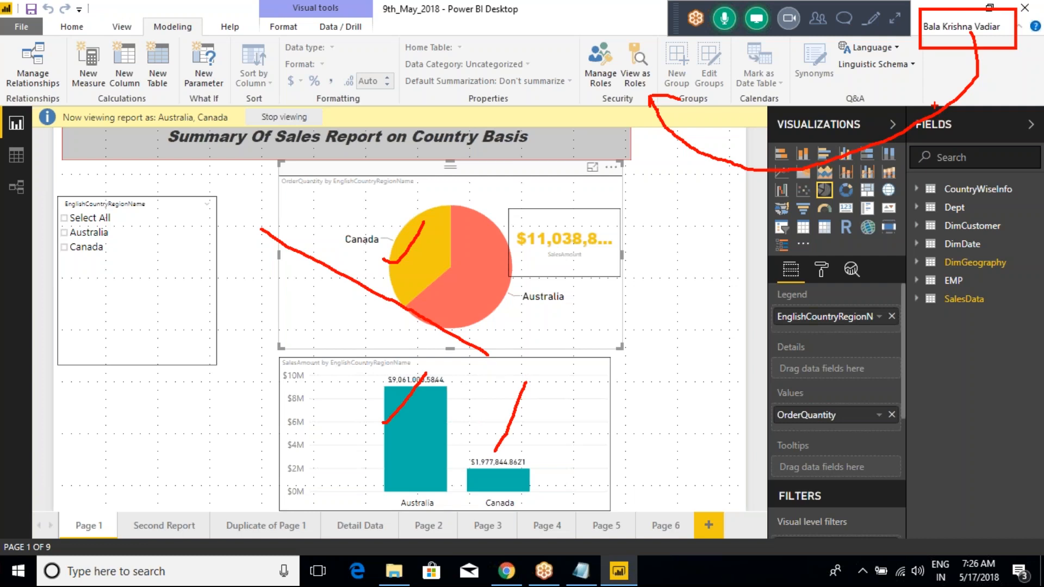
key("Escape")
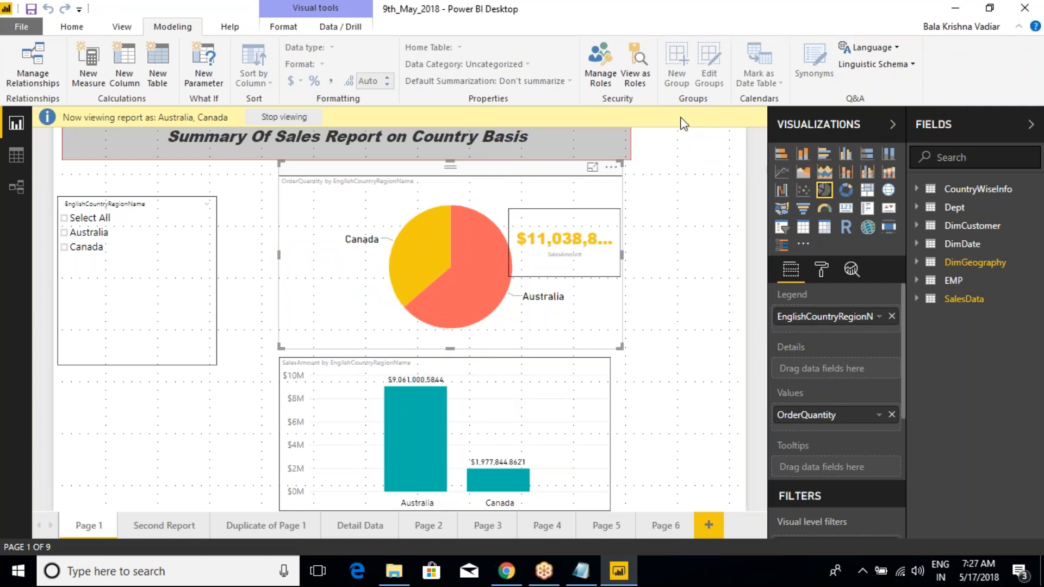
Step: Examine how the signed-in account relates to the Manage Roles command
key("ctrl+2")
left_click_drag(963, 23, 935, 93)
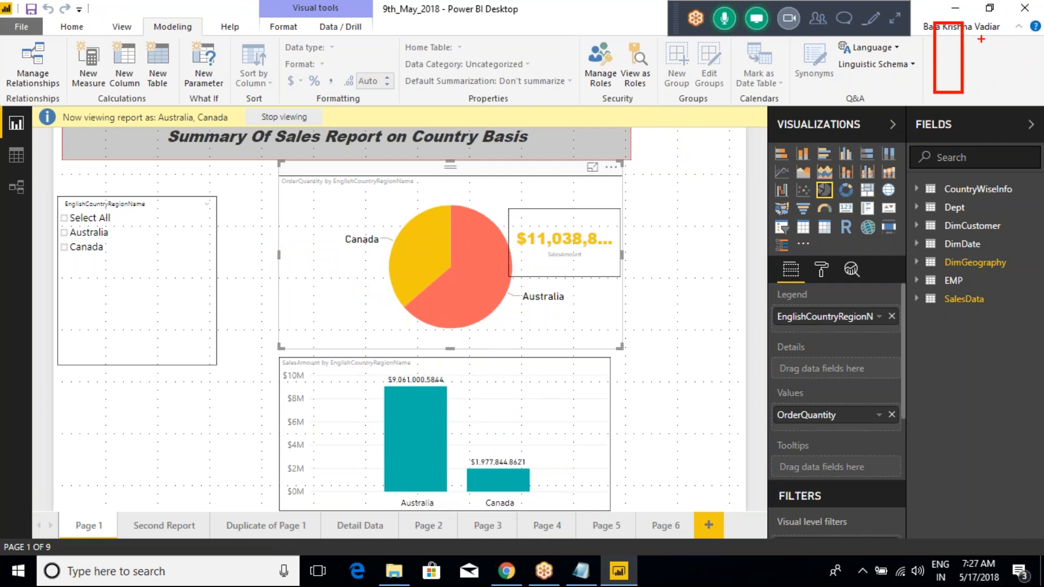
key("Escape")
key("ctrl+2")
mouse_move(968, 29)
left_mouse_down()
mouse_move(908, 132)
mouse_move(646, 116)
mouse_move(610, 85)
mouse_move(622, 78)
mouse_move(612, 124)
left_mouse_up()
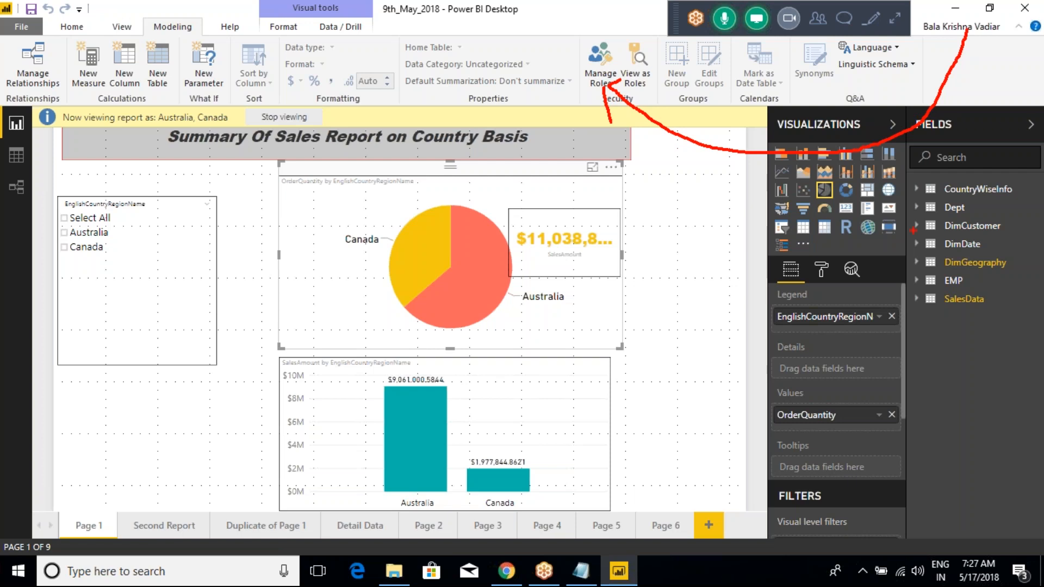
key("Escape")
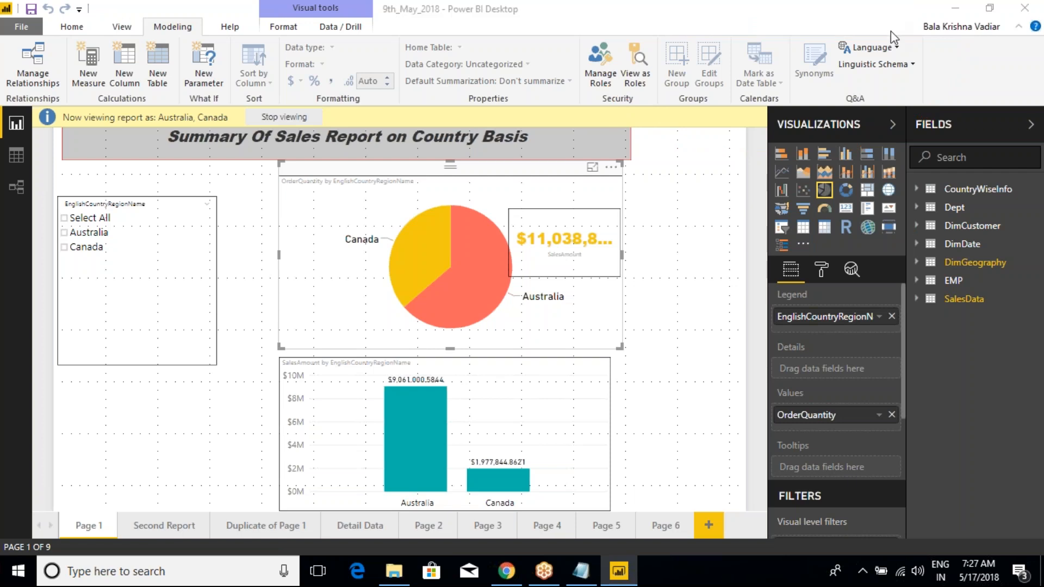
left_click(891, 31)
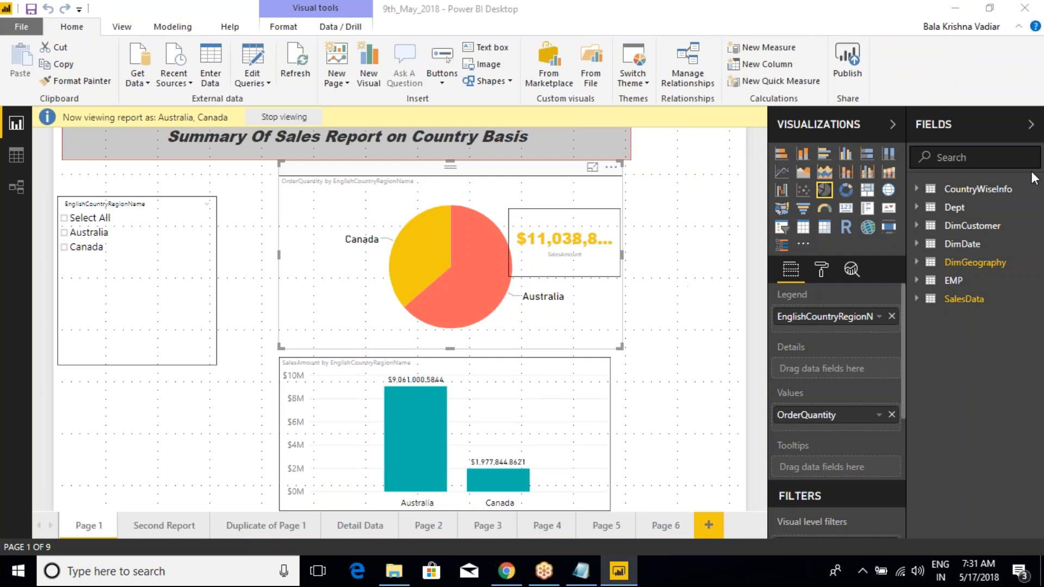
left_click(981, 25)
Step: Switch to the Class Notes in Notepad and review the Discussion of All Visualizations heading
left_click(580, 571)
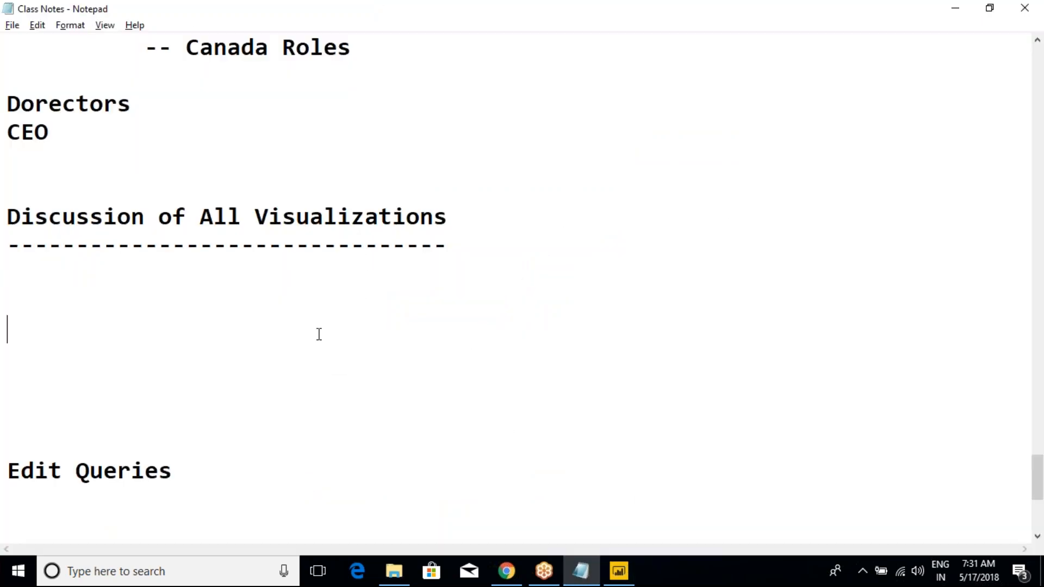
left_click_drag(8, 220, 442, 235)
left_click(350, 270)
Step: Switch to Power BI Desktop, go to Page 6 and set View as Roles to None
left_click(620, 573)
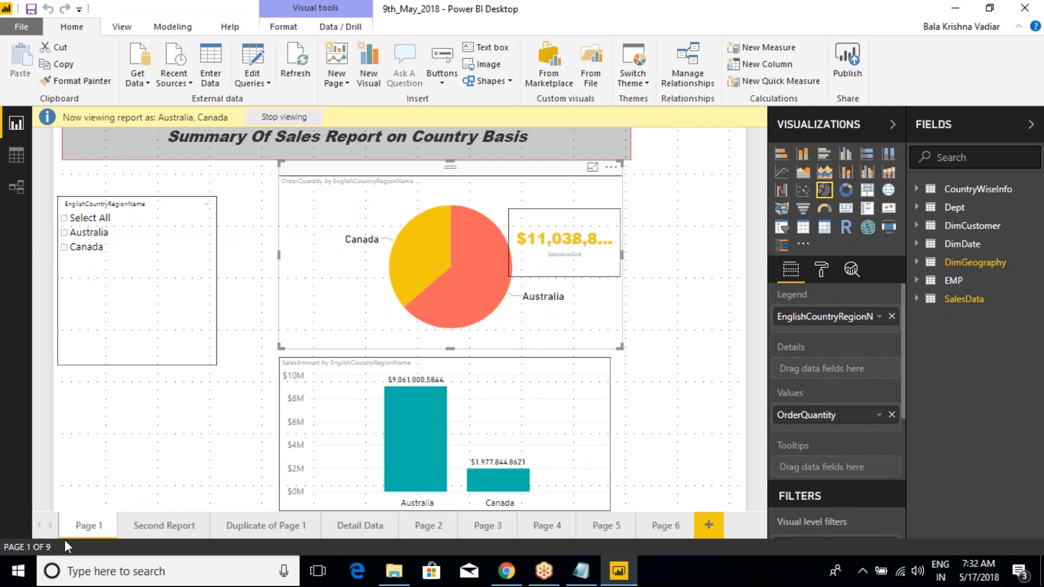
left_click(665, 525)
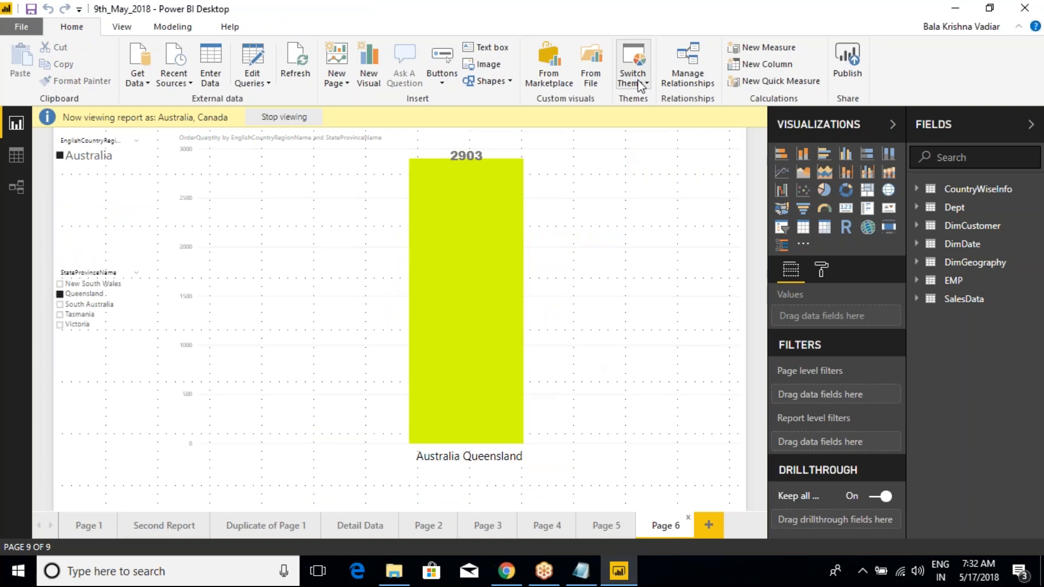
left_click(156, 28)
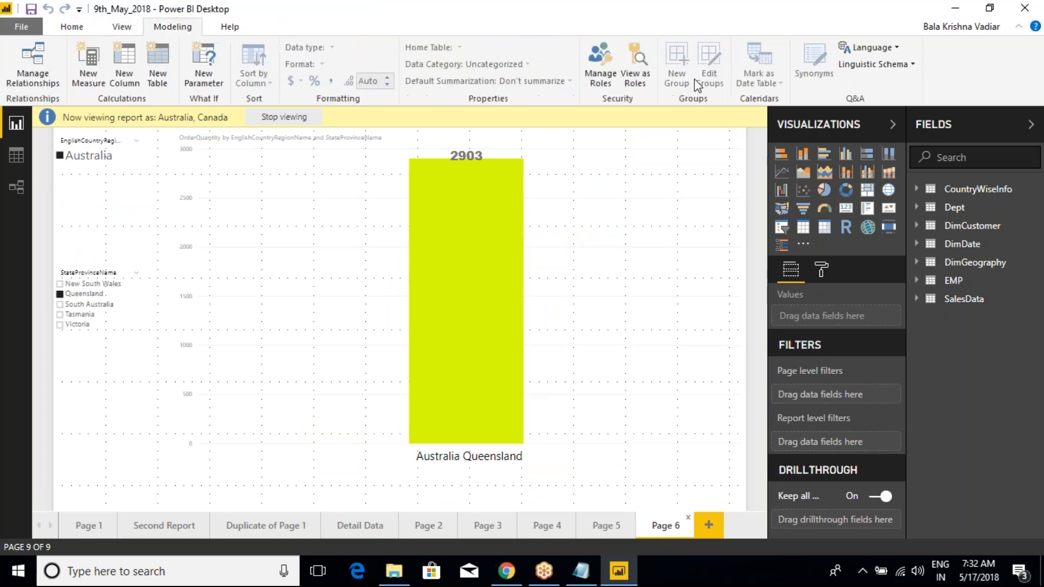
left_click(635, 68)
left_click(422, 183)
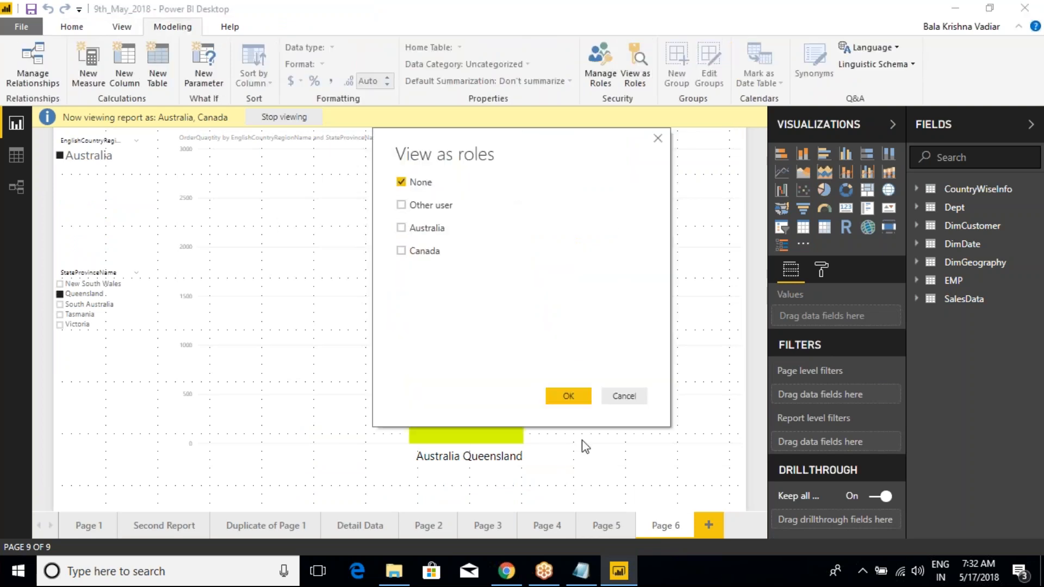
left_click(569, 396)
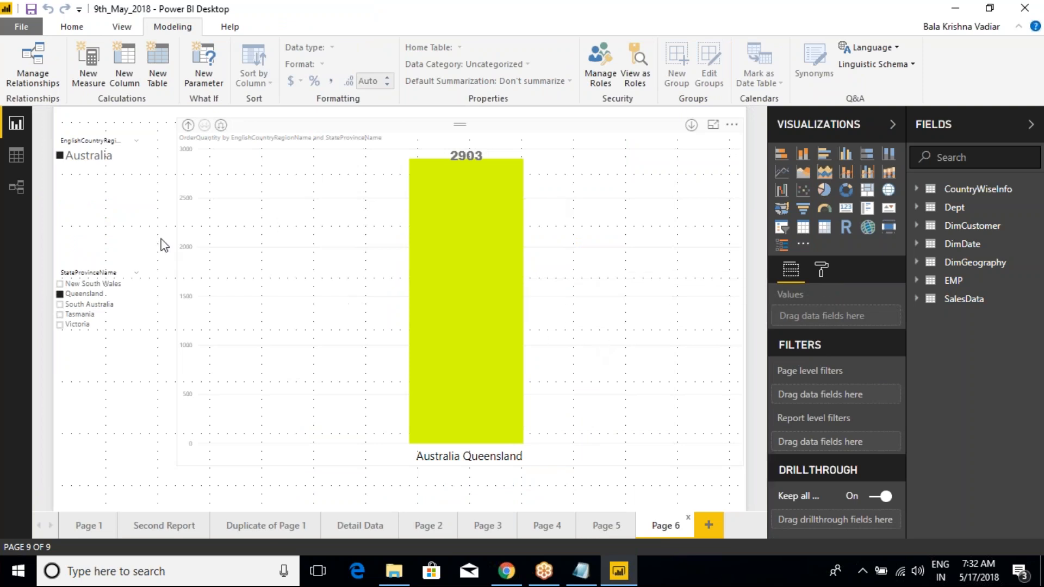
Step: Clear Australia in the country slicer on Page 6 and check the country visuals on Page 1
left_click(61, 157)
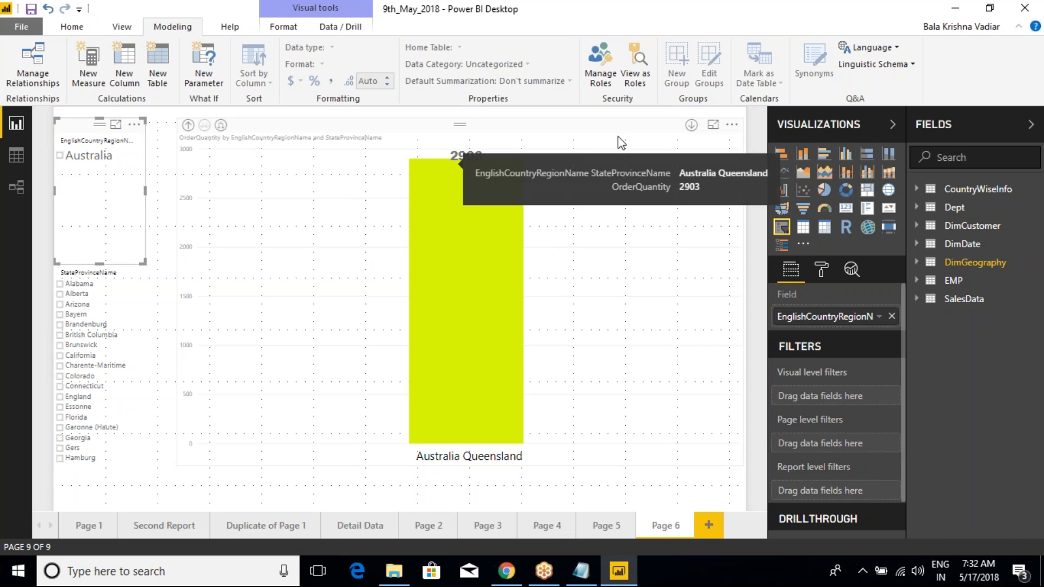
left_click(88, 525)
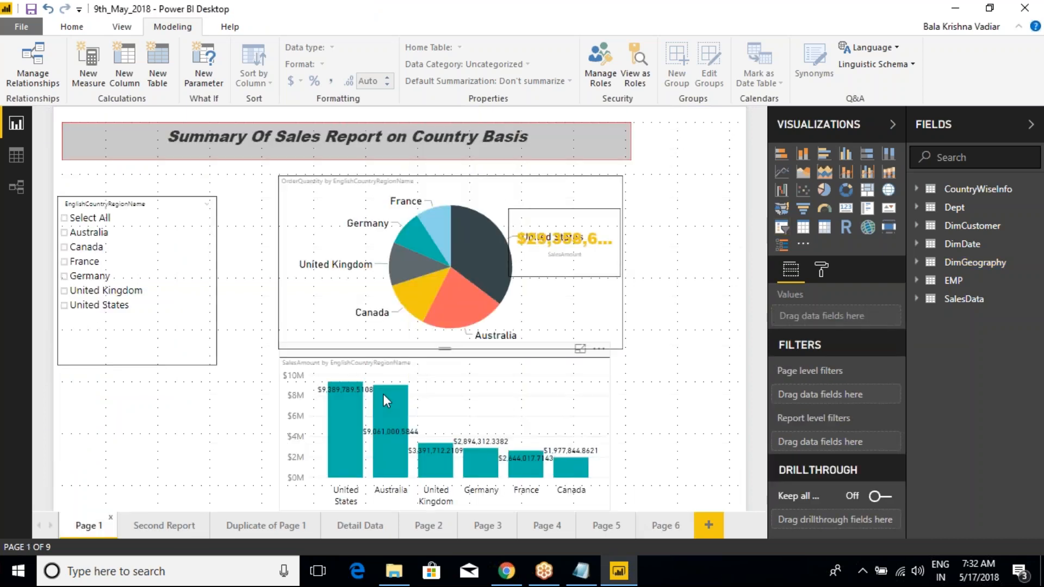
Step: Add a blank report page after Page 6
left_click(692, 525)
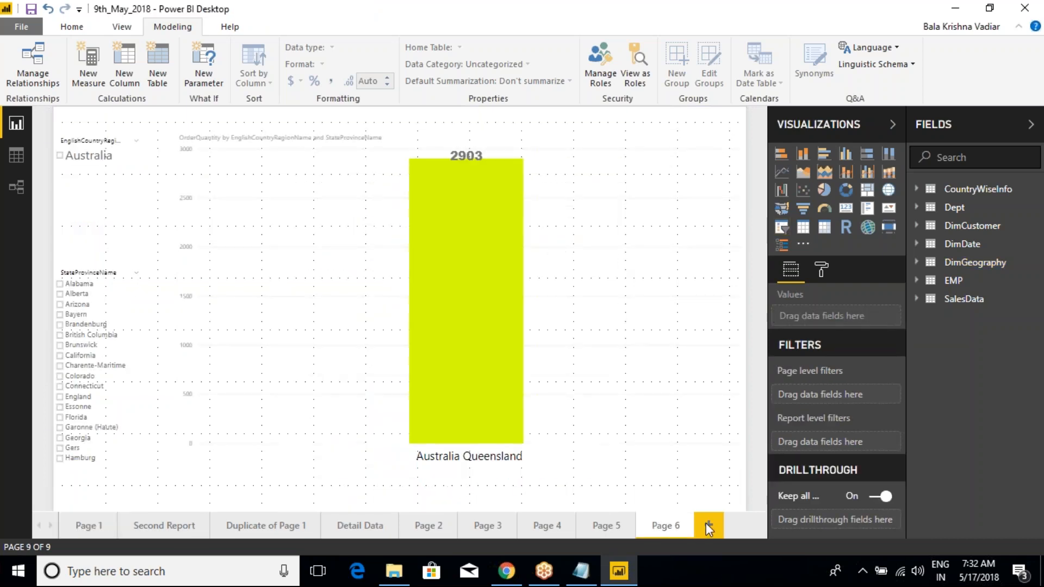
left_click(708, 525)
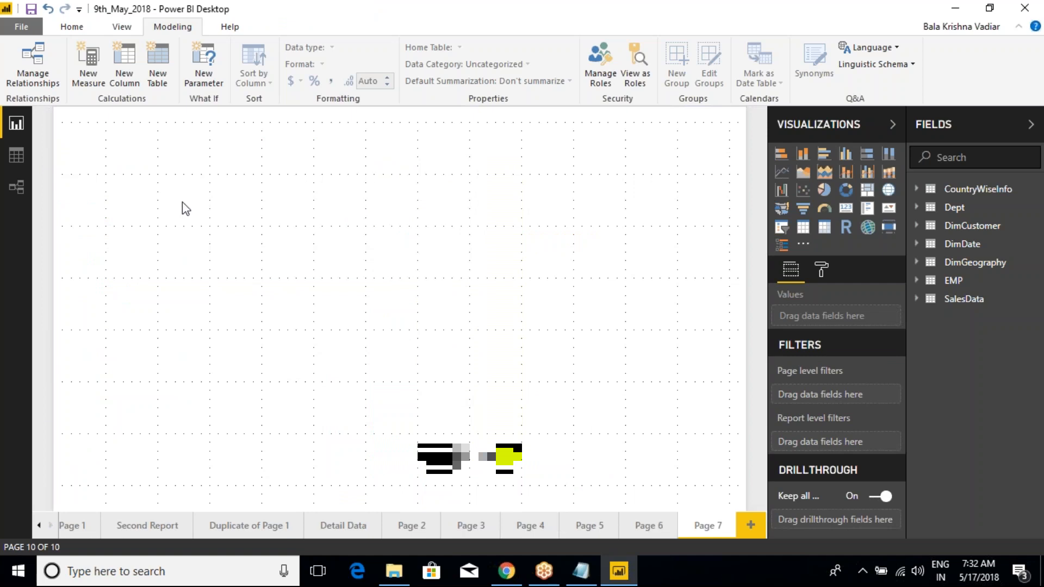
left_click(64, 31)
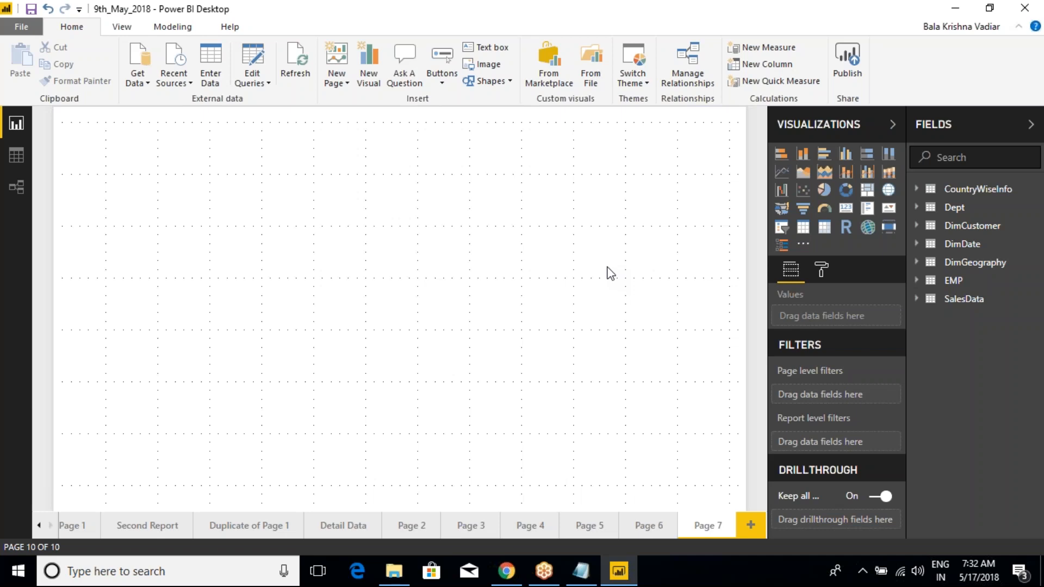
Step: Examine the available visual types, including the card, multi-row card, slicer, table, matrix and imported custom visuals
key("ctrl+2")
mouse_move(763, 131)
left_mouse_down()
mouse_move(864, 242)
mouse_move(905, 254)
left_mouse_up()
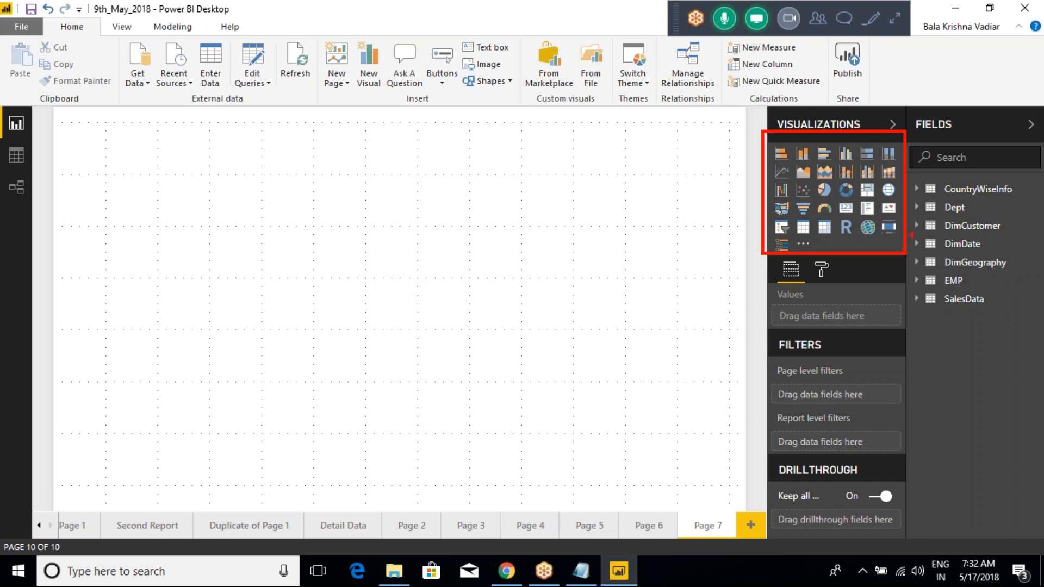
key("Escape")
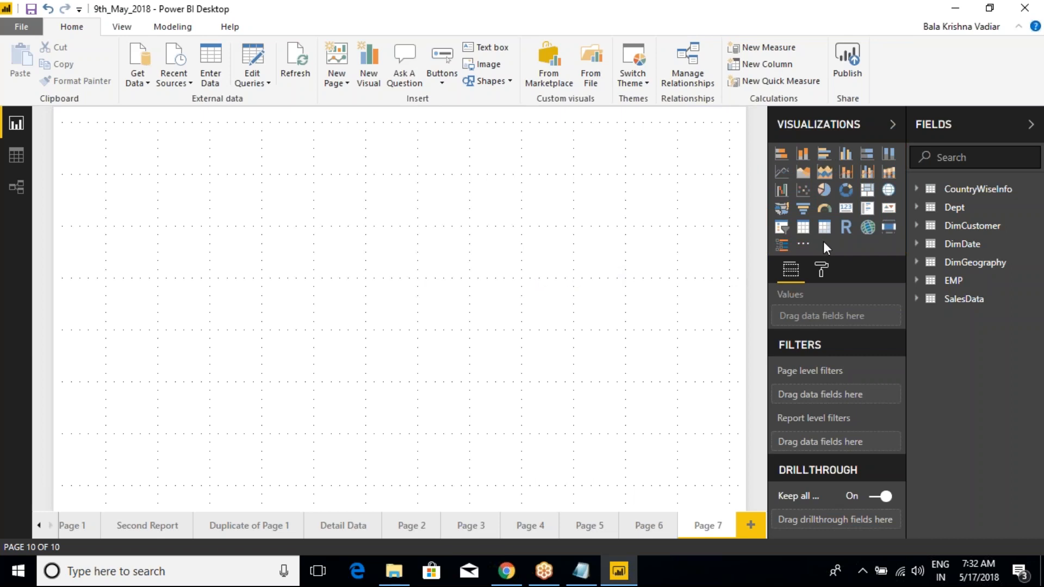
key("ctrl+2")
left_click_drag(830, 192, 880, 220)
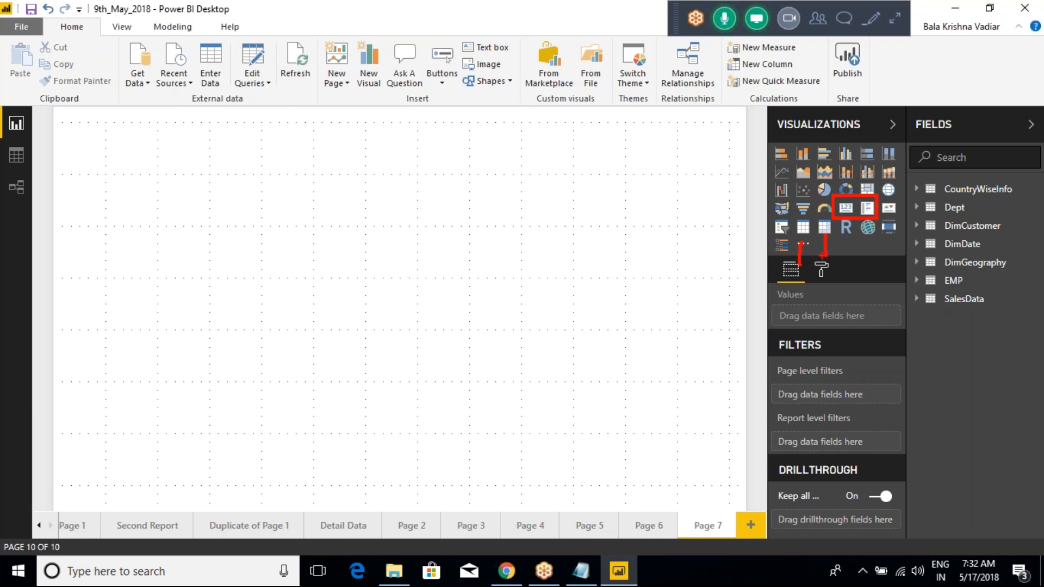
left_click_drag(783, 229, 718, 229)
left_click_drag(773, 251, 701, 289)
left_click_drag(889, 238, 887, 276)
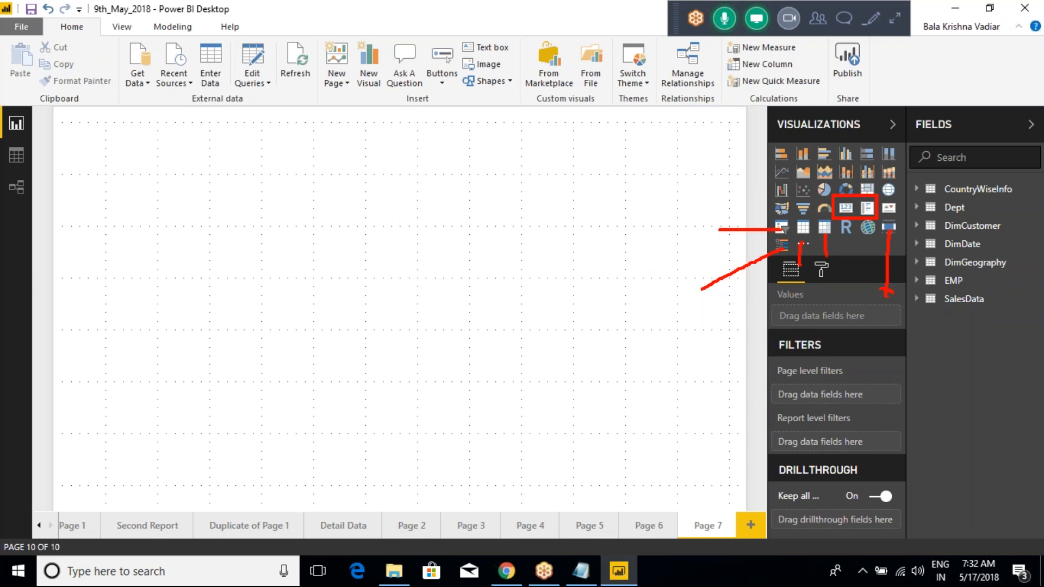
key("Escape")
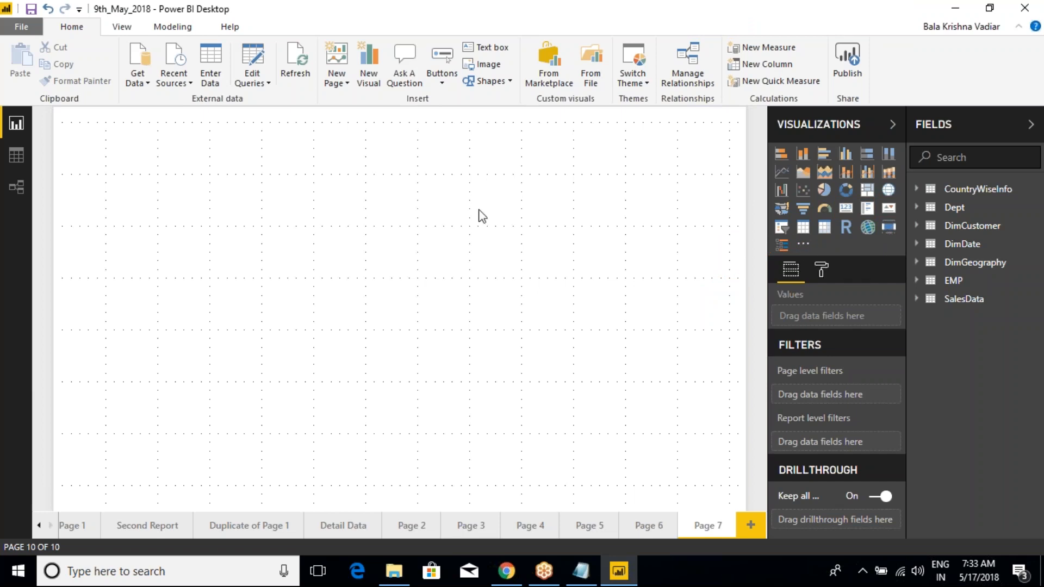
Step: In the Class Notes in Notepad, list "1.CARD" and "2.MULTI ROW CARD" under the Discussion of All Visualizations heading
key("alt+Tab")
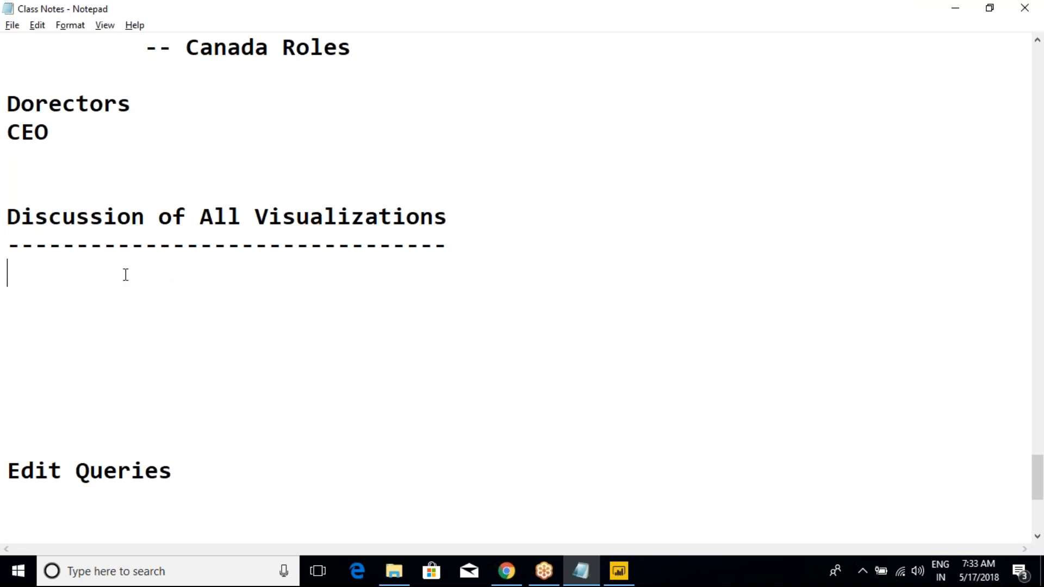
type("1.Ca")
key("BackSpace")
type("ARD")
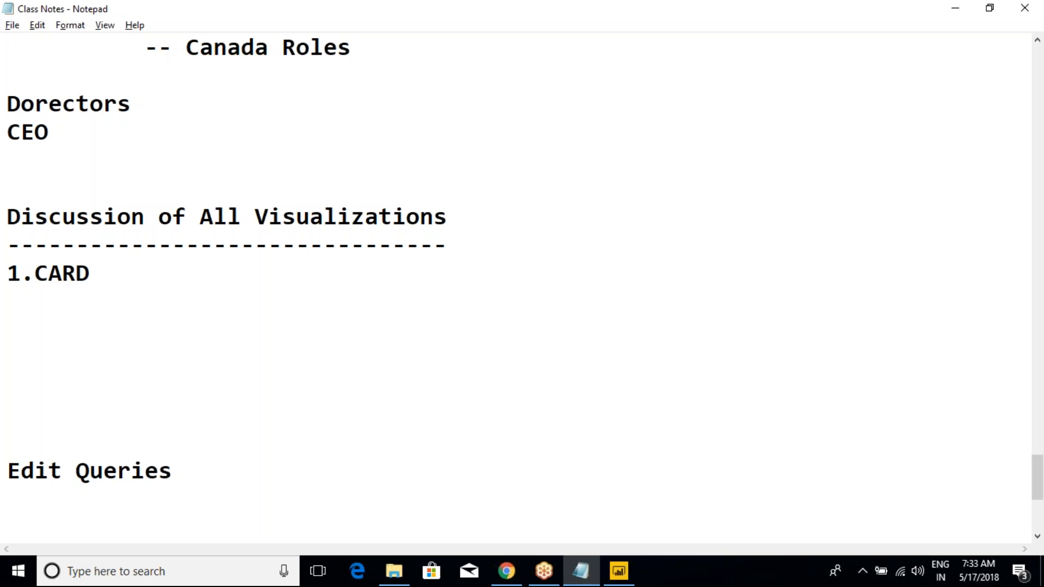
key("Return")
type("2.MULTO ROW CARD")
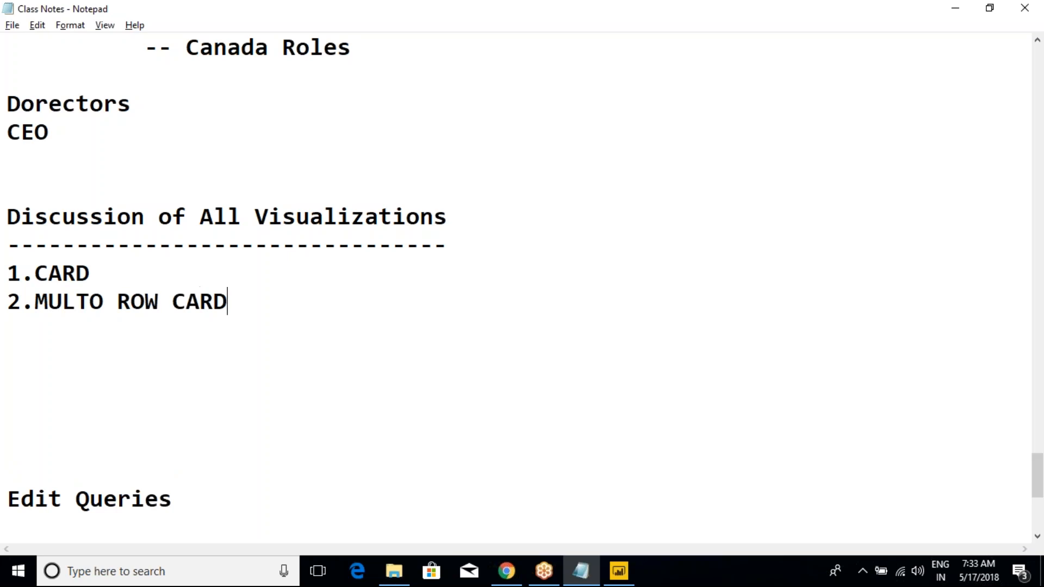
left_click(90, 303)
key("Delete")
type("I")
Step: Switch to Power BI Desktop, insert an empty Card visual on Page 7 and move it toward the page's upper middle
key("alt+Tab")
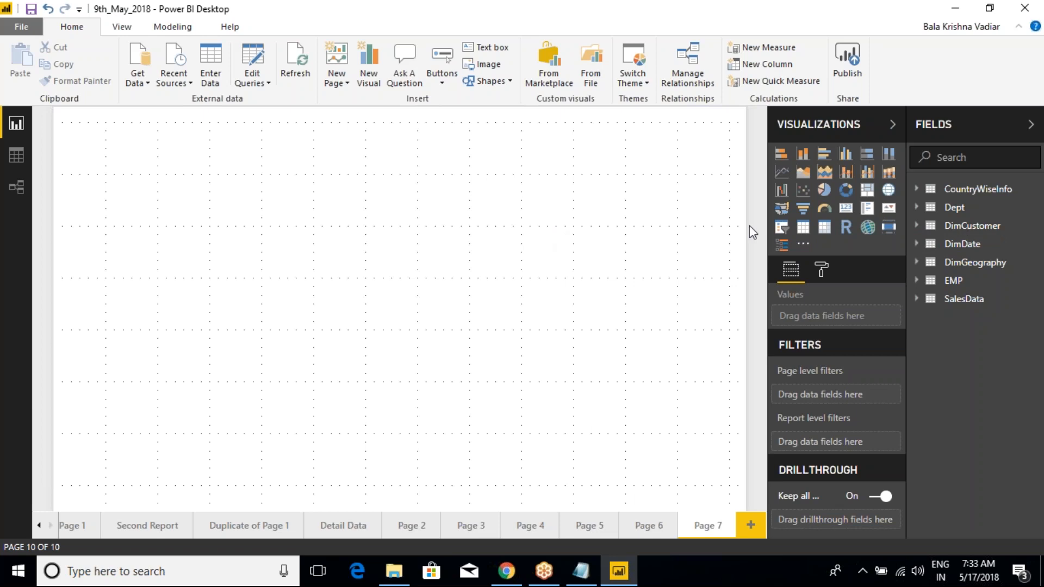
left_click(846, 214)
left_click_drag(168, 149, 388, 152)
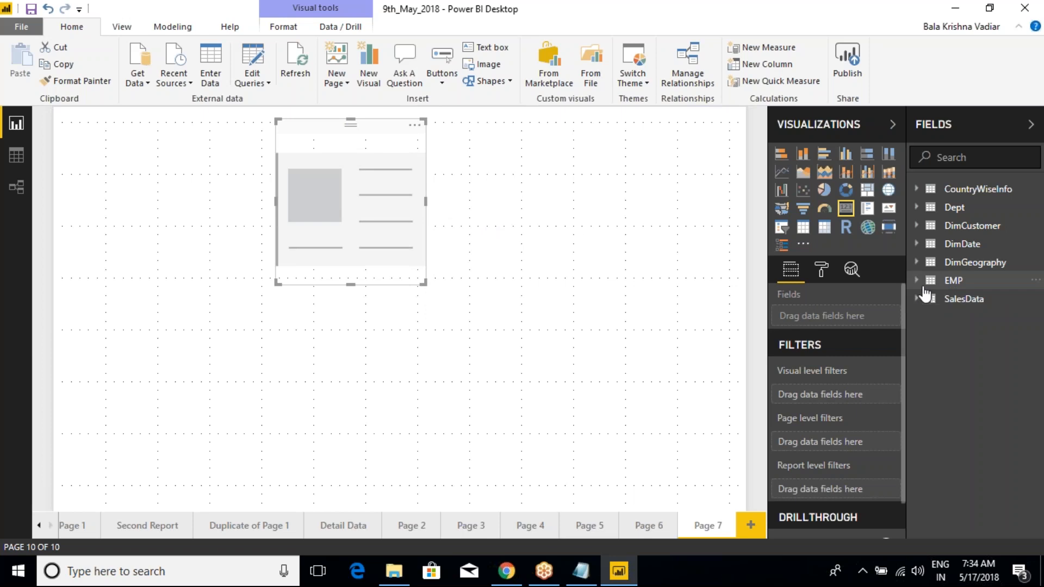
Step: Add the SalesAmount field from the SalesData table to the card and enlarge the visual slightly
left_click(935, 298)
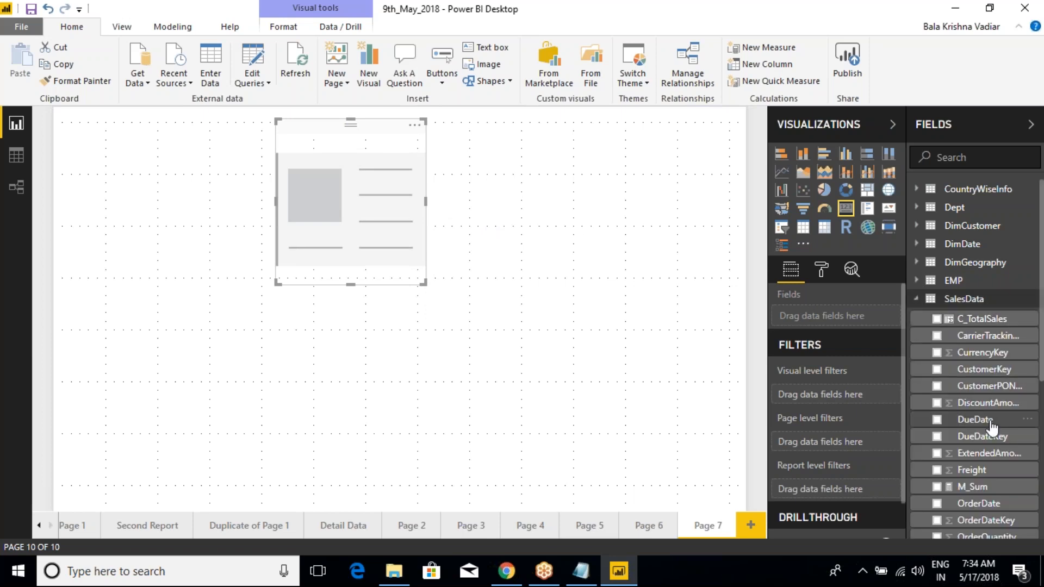
scroll(991, 427, "down", 3)
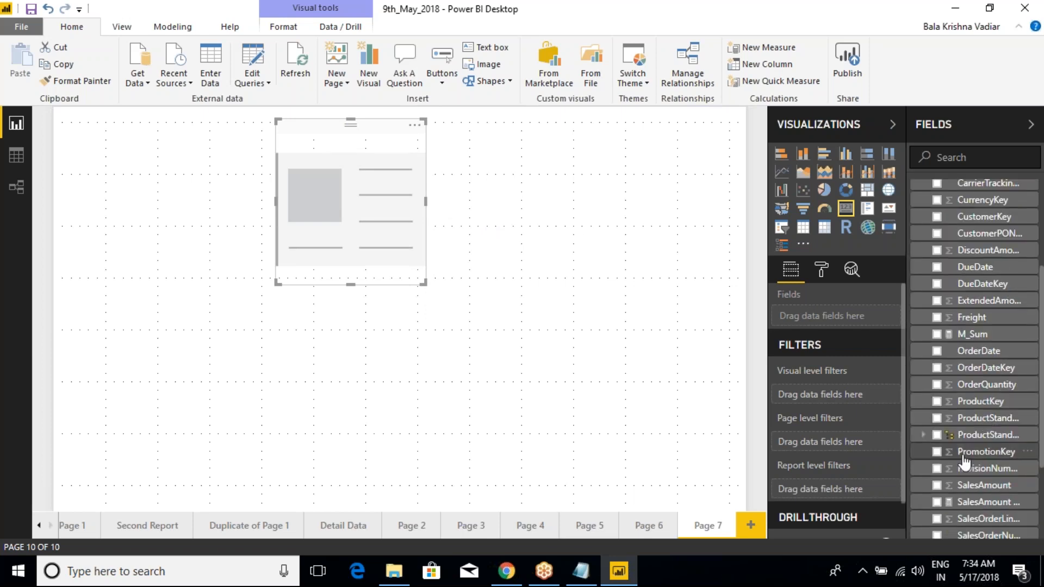
left_click(937, 486)
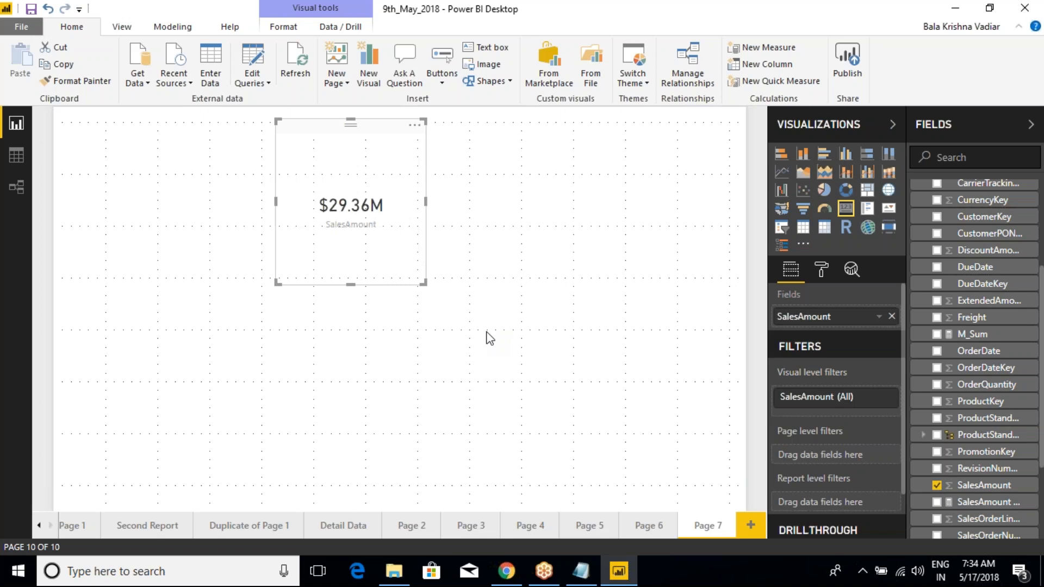
mouse_move(424, 282)
left_mouse_down()
mouse_move(540, 263)
mouse_move(438, 289)
left_mouse_up()
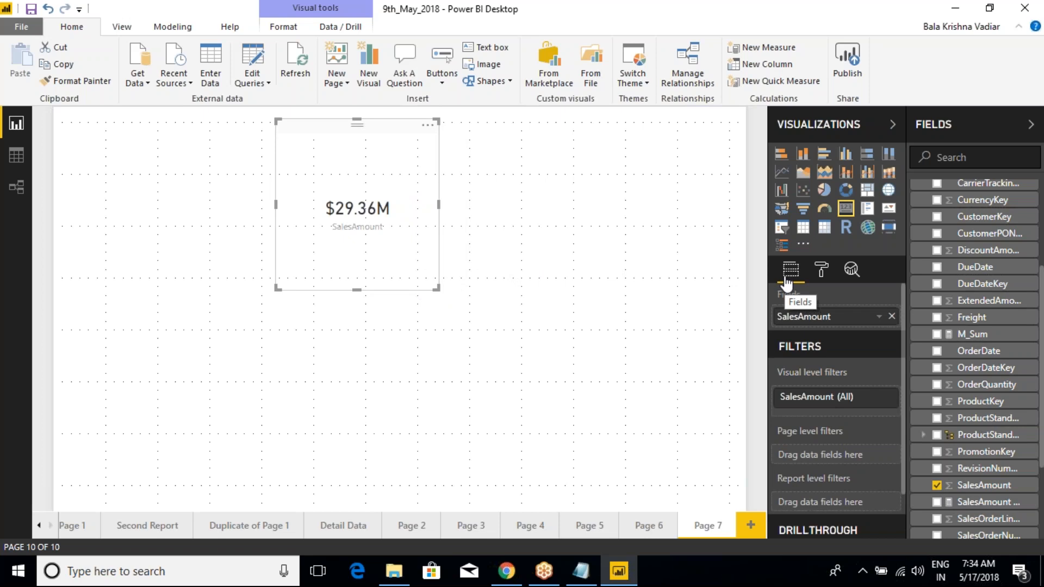
Step: Examine the card's formatting, analytics, field, filter and drillthrough settings, highlighting its single field well
left_click(826, 281)
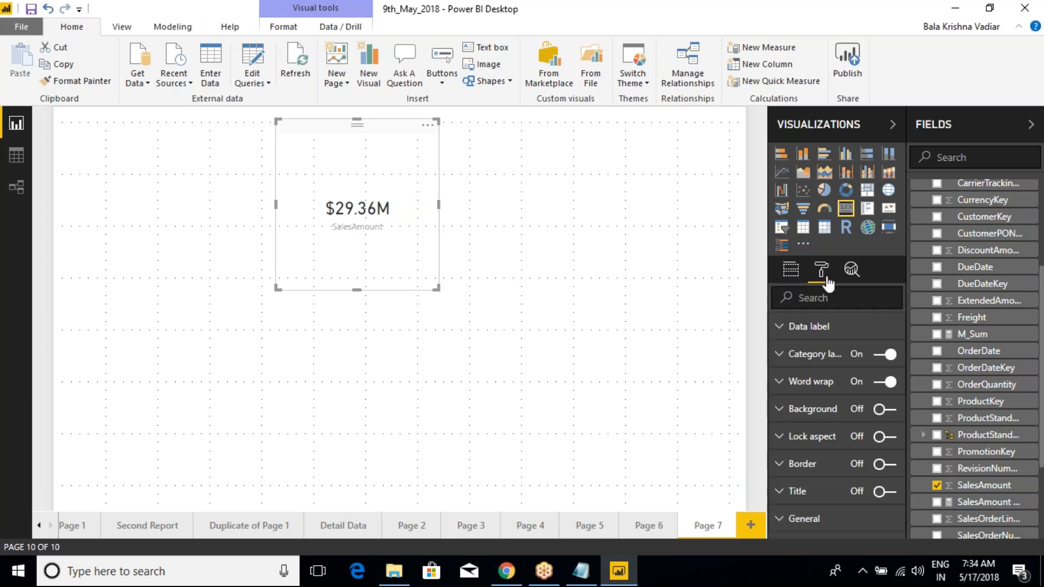
left_click(852, 275)
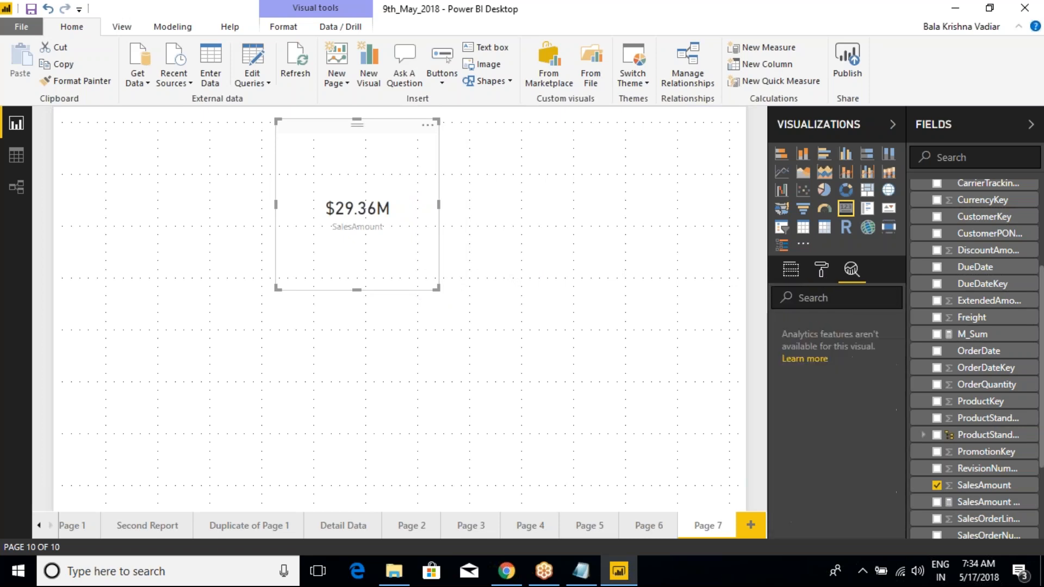
left_click(820, 270)
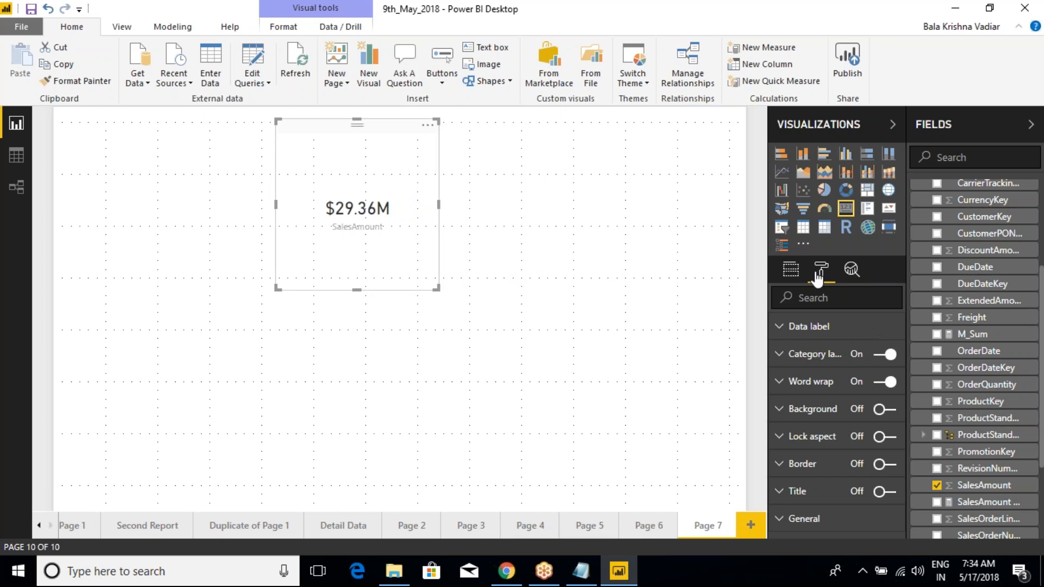
left_click(791, 270)
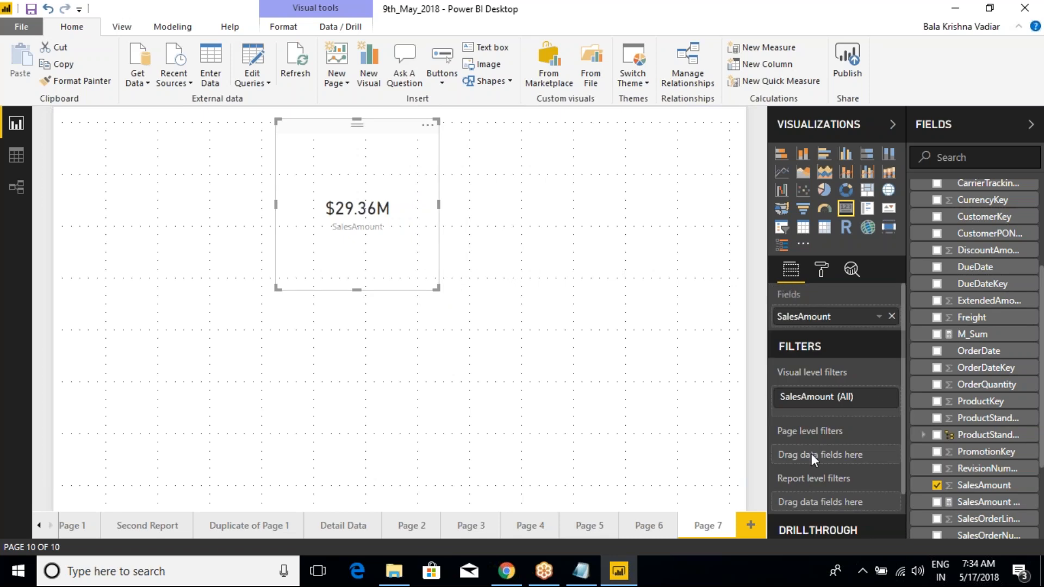
scroll(814, 457, "down", 2)
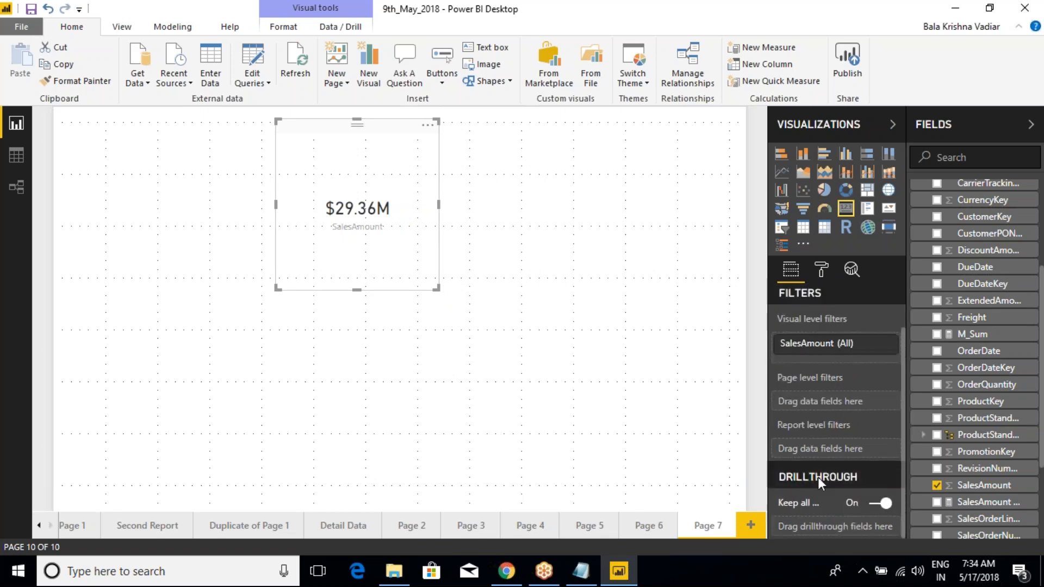
scroll(798, 363, "up", 2)
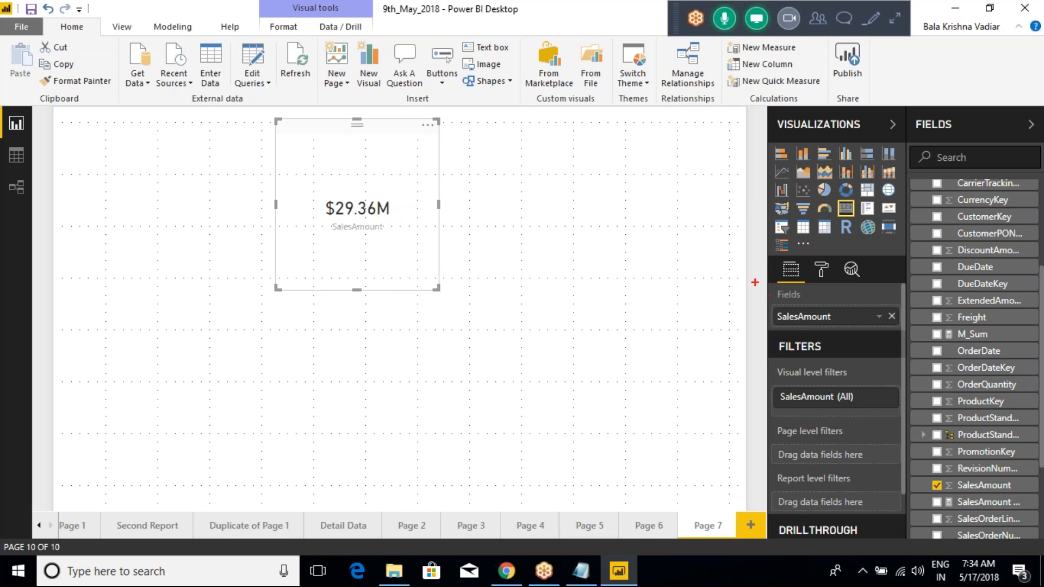
left_click_drag(758, 278, 904, 332)
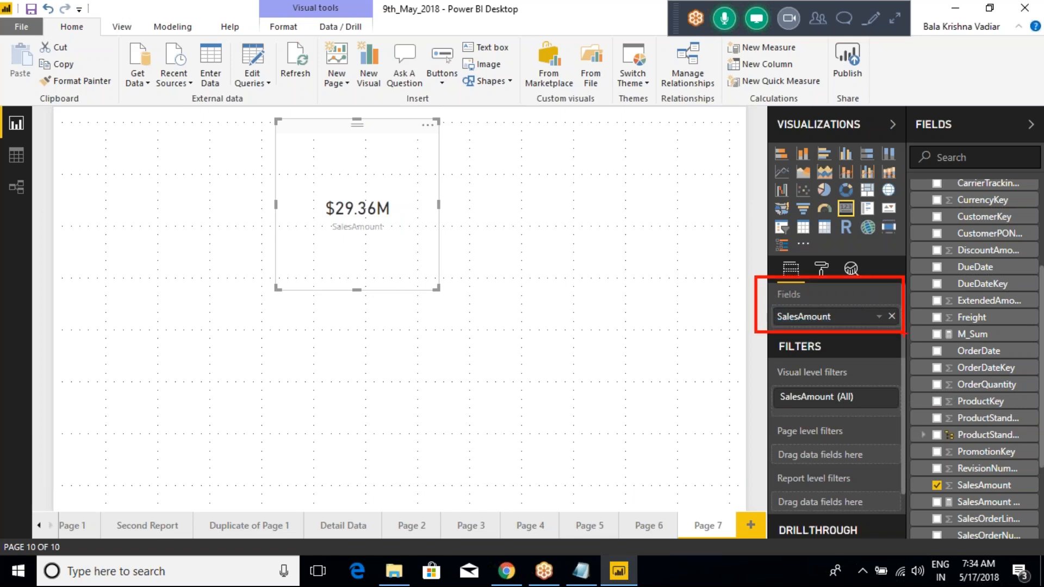
Step: Insert an empty stacked column chart on Page 7 and place it below and to the right of the card
left_click(591, 334)
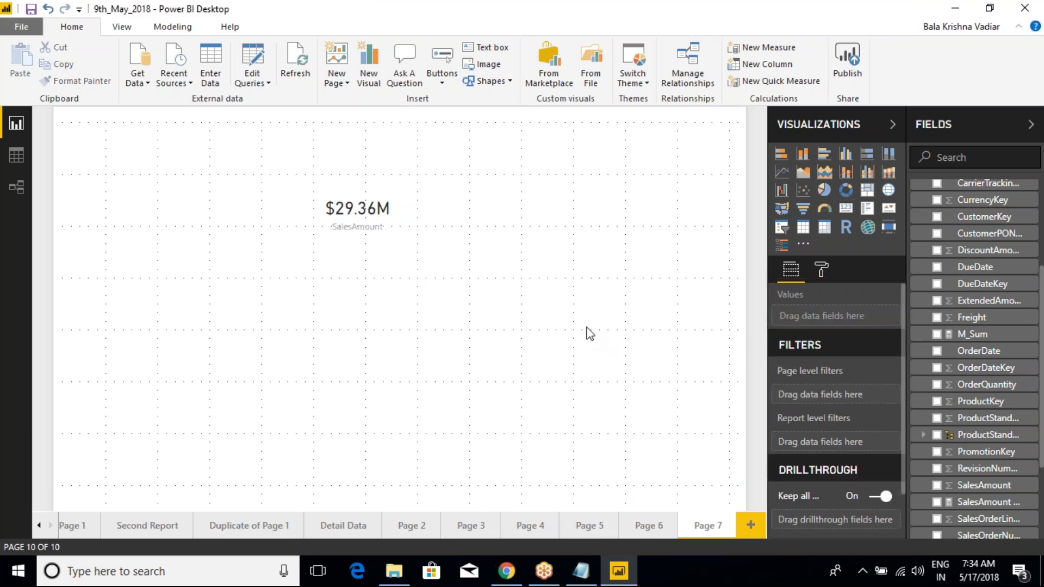
left_click(803, 153)
left_click_drag(256, 377, 572, 307)
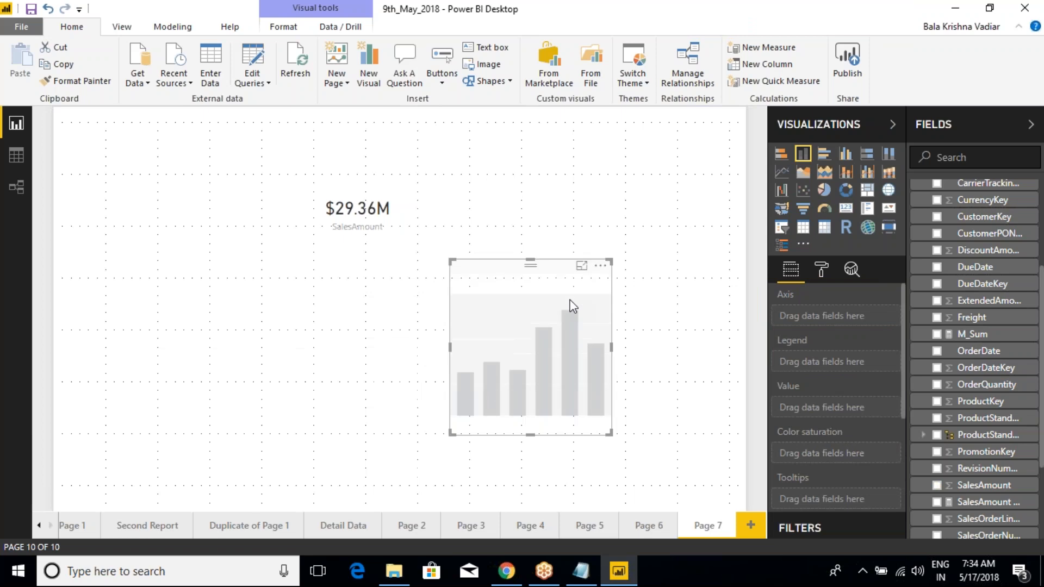
left_click(655, 321)
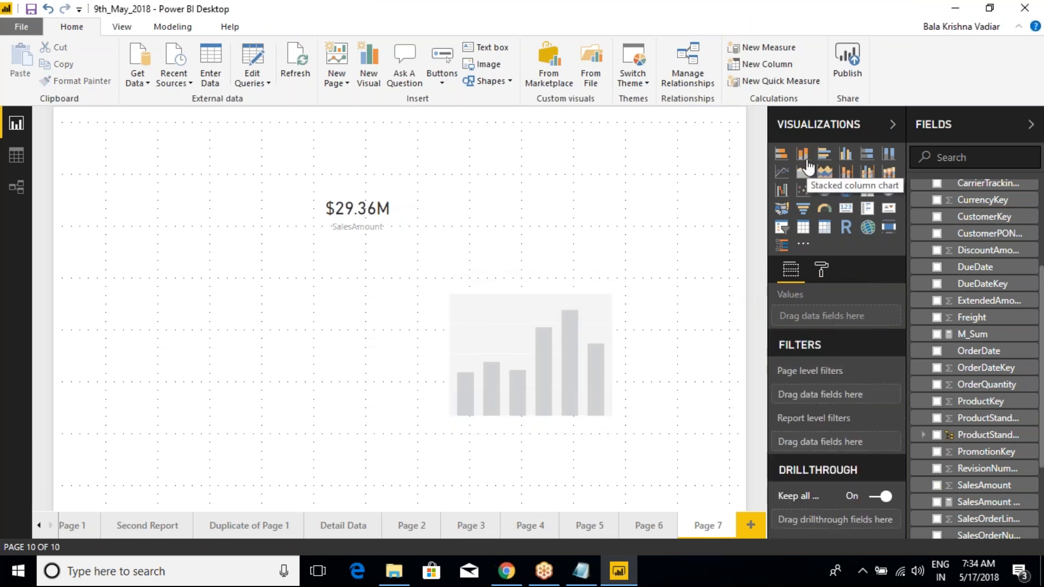
Step: Examine the stacked column chart's axis, legend, value, color saturation and tooltips field wells along with its filter sections
left_click(598, 319)
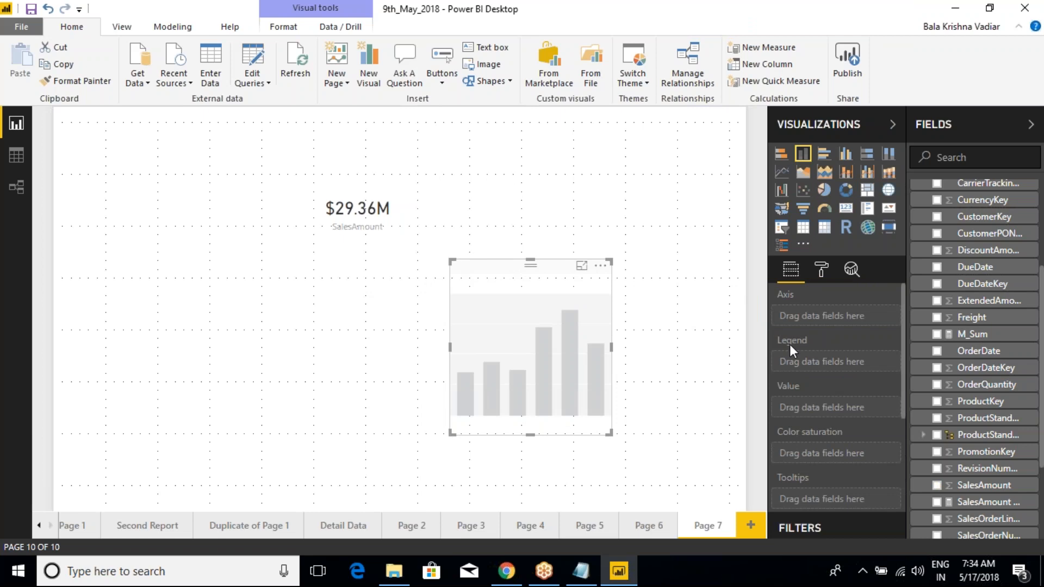
key("ctrl+shift+5")
left_click_drag(765, 303, 877, 331)
left_click_drag(767, 336, 825, 349)
mouse_move(760, 369)
left_mouse_down()
mouse_move(762, 383)
mouse_move(868, 411)
left_mouse_up()
mouse_move(762, 419)
left_mouse_down()
mouse_move(763, 435)
mouse_move(868, 466)
left_mouse_up()
mouse_move(760, 467)
left_mouse_down()
mouse_move(814, 494)
mouse_move(861, 498)
left_mouse_up()
key("Escape")
scroll(861, 348, "down", 5)
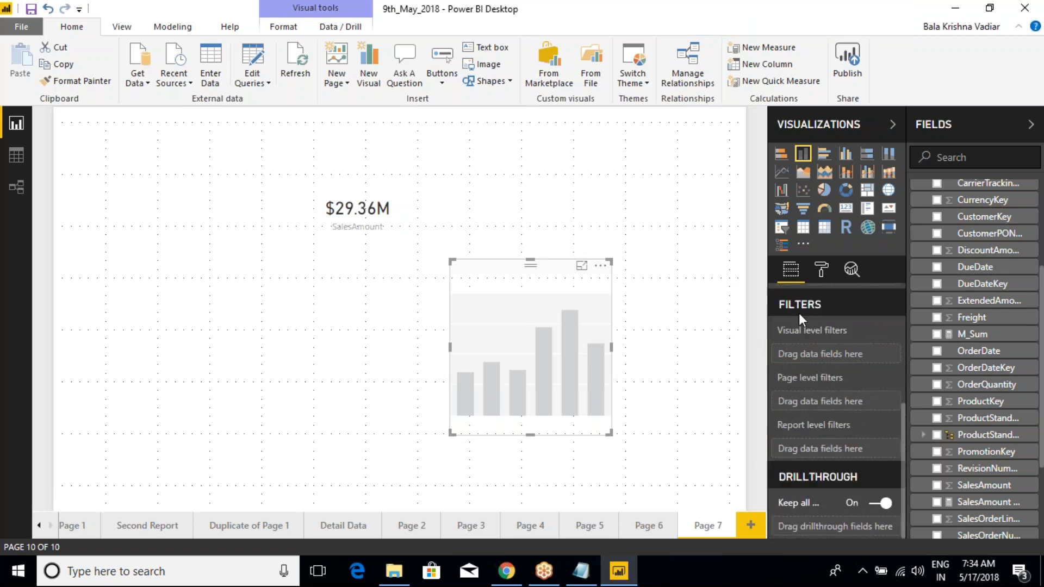
scroll(812, 398, "up", 2)
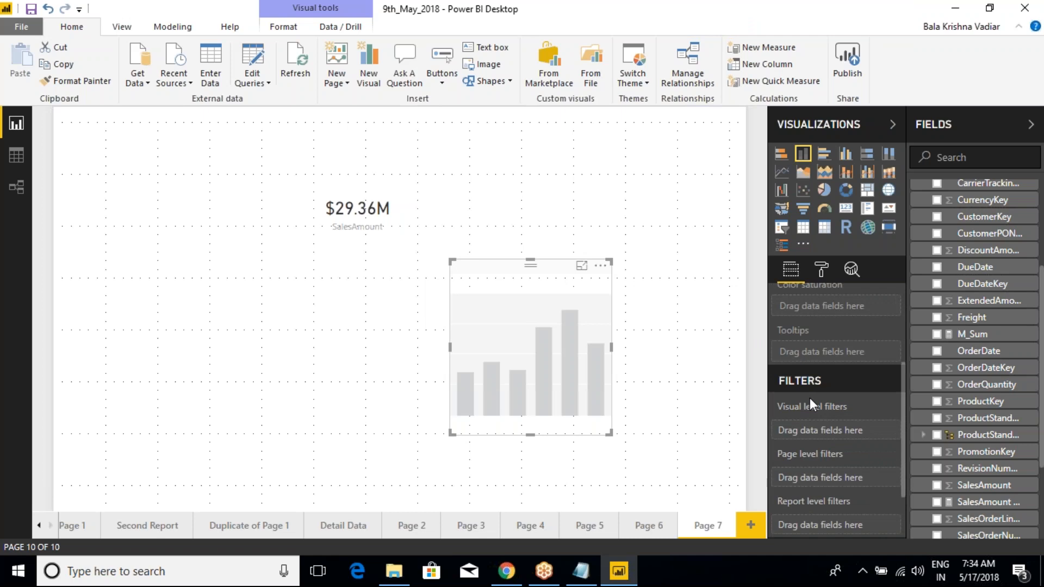
scroll(804, 394, "up", 4)
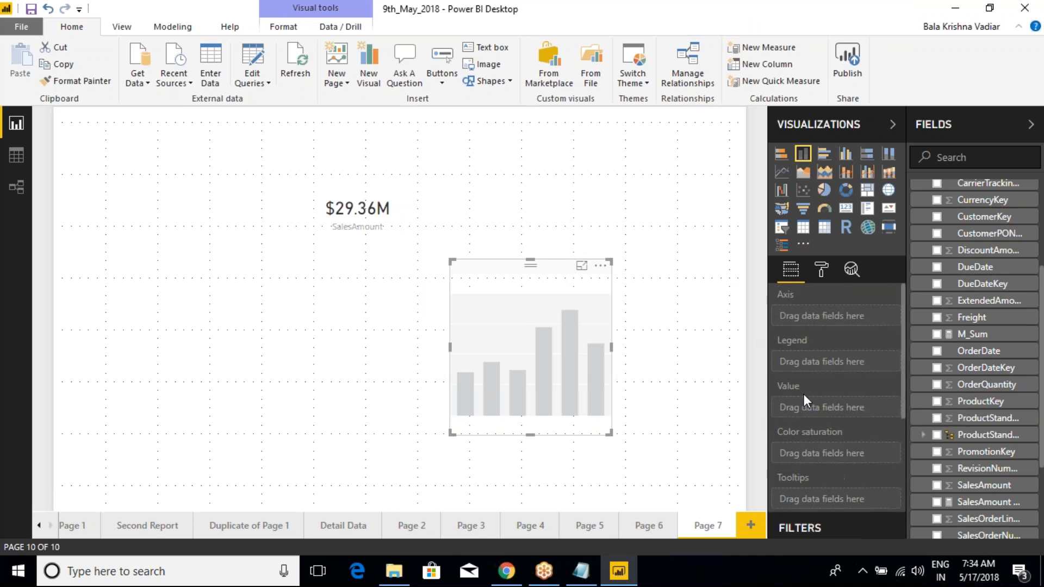
key("ctrl+2")
mouse_move(758, 283)
left_mouse_down()
mouse_move(870, 419)
mouse_move(903, 514)
left_mouse_up()
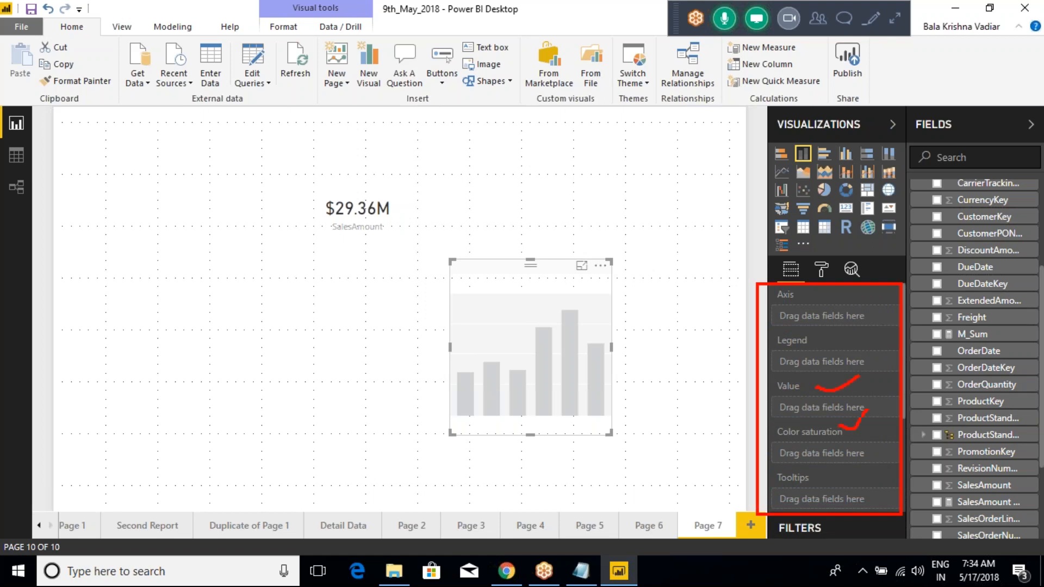
left_click_drag(799, 481, 832, 466)
key("Escape")
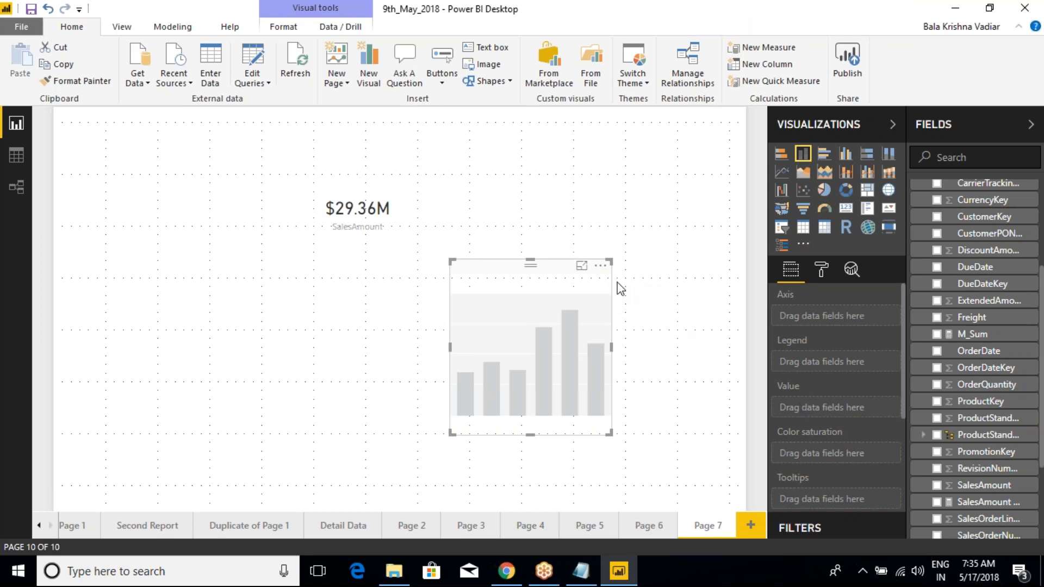
Step: Remove the empty stacked column chart from Page 7 and reselect the card
left_click(600, 266)
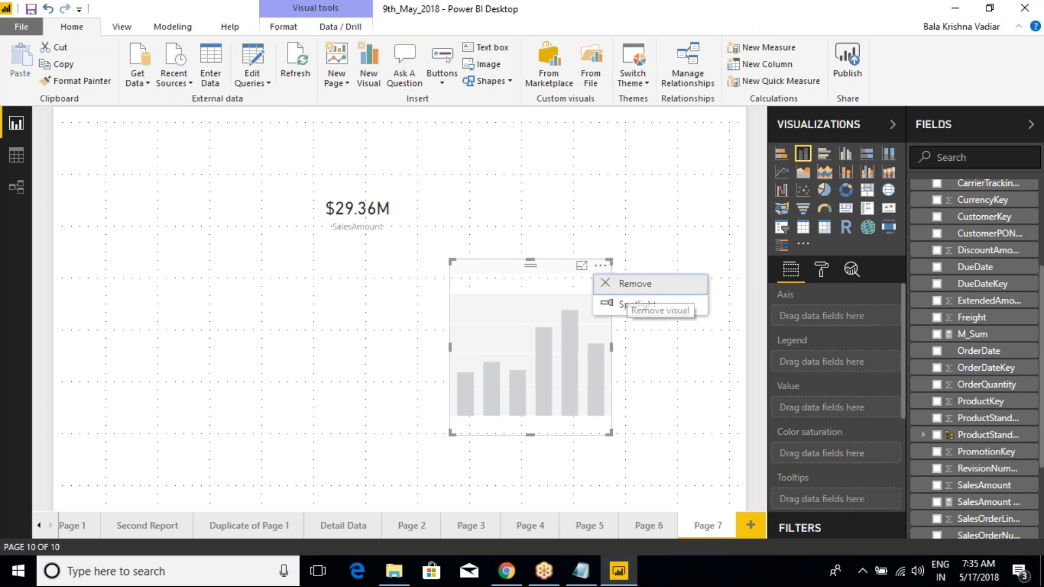
left_click(631, 284)
left_click(394, 165)
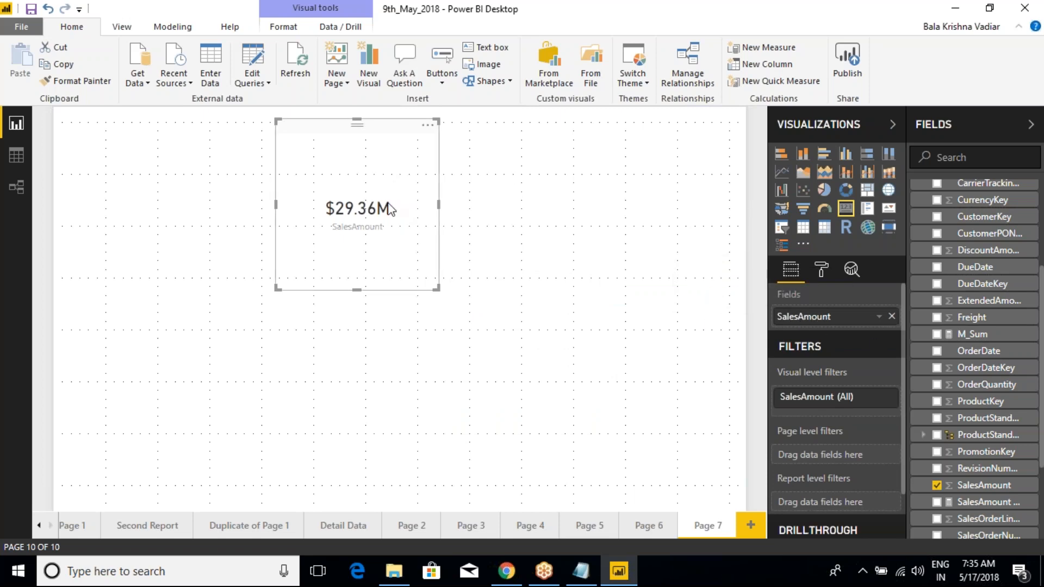
Step: Examine the card's single SalesAmount value and the area under its label, marking both on screen
key("ctrl+2")
left_click_drag(408, 213, 445, 178)
key("ctrl+2")
key("ctrl+2")
left_click_drag(395, 208, 430, 175)
mouse_move(322, 243)
left_mouse_down()
mouse_move(333, 277)
mouse_move(409, 237)
mouse_move(318, 278)
left_mouse_up()
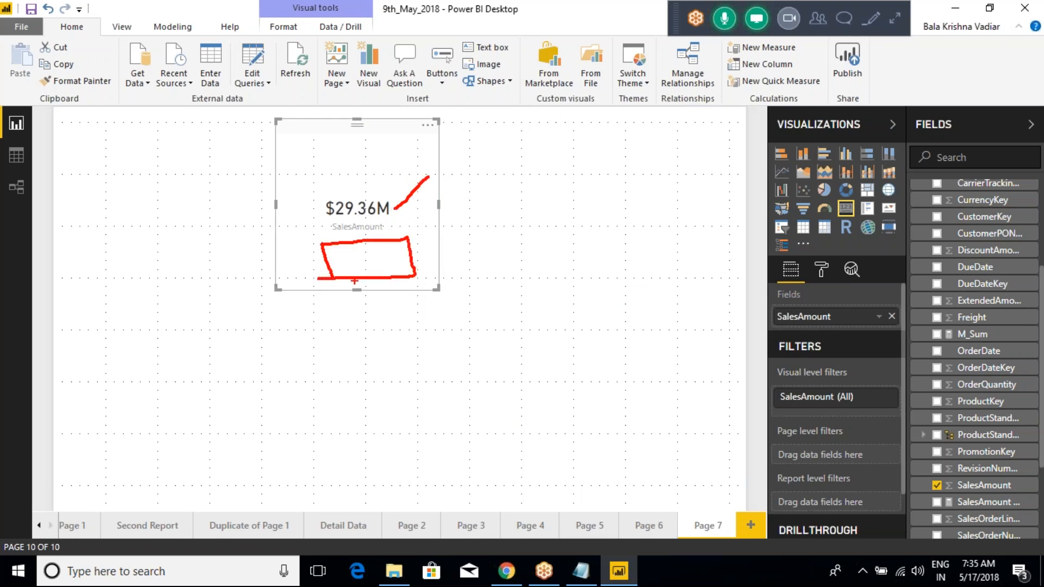
key("ctrl+2")
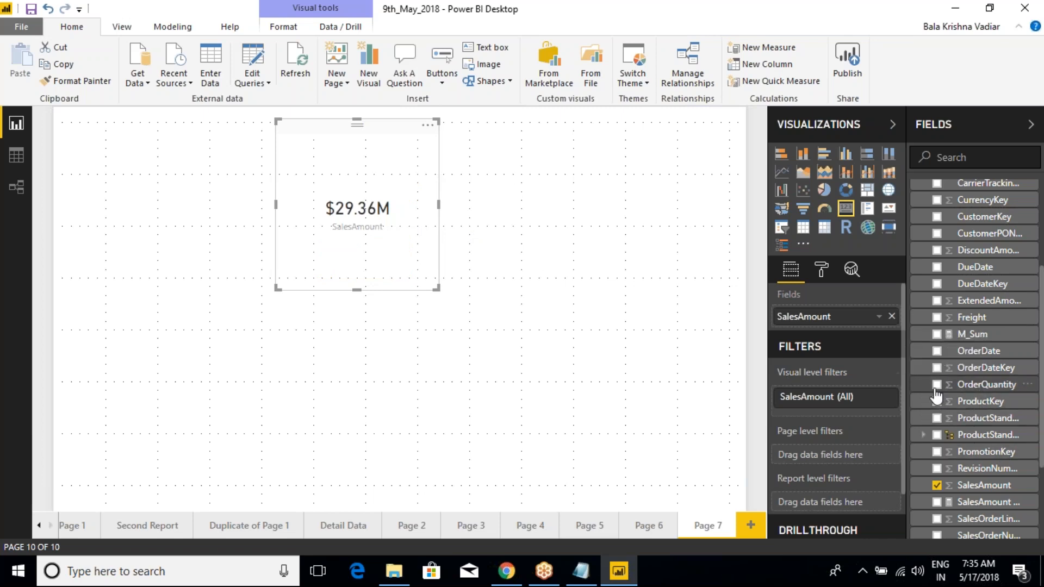
Step: Replace SalesAmount with OrderQuantity as the card's displayed field and highlight the field well
left_click_drag(976, 387, 846, 327)
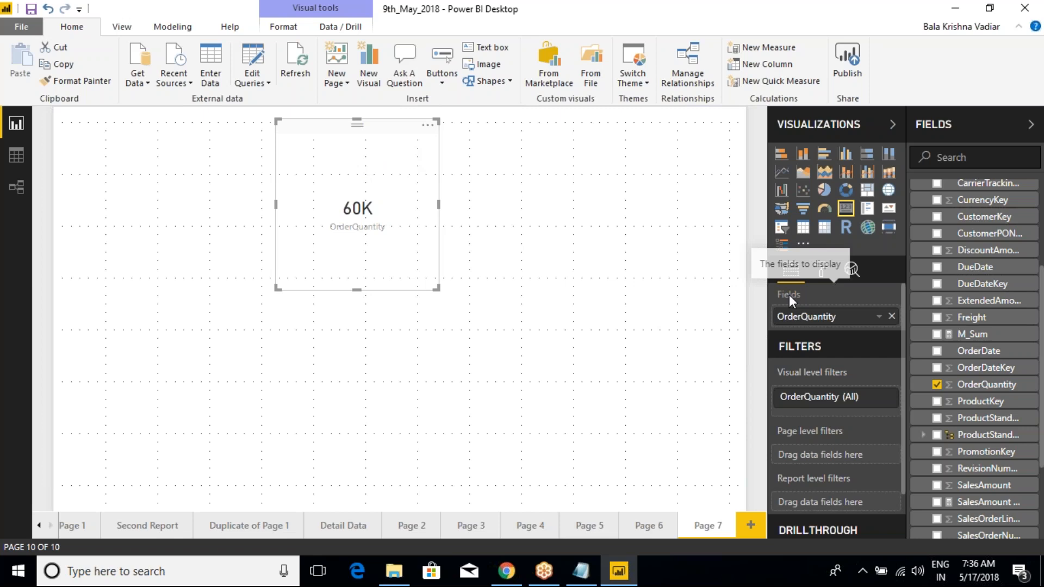
mouse_move(765, 280)
left_mouse_down()
mouse_move(814, 325)
mouse_move(850, 331)
left_mouse_up()
key("Escape")
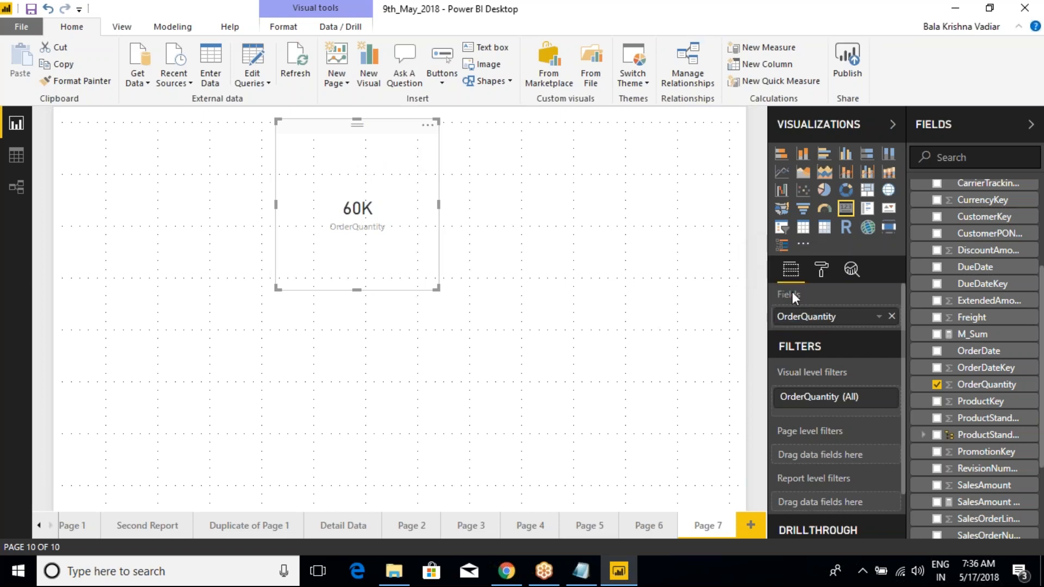
Step: Examine the card's formatting categories, from data label, category label and word wrap through background, border, title and general
left_click(822, 271)
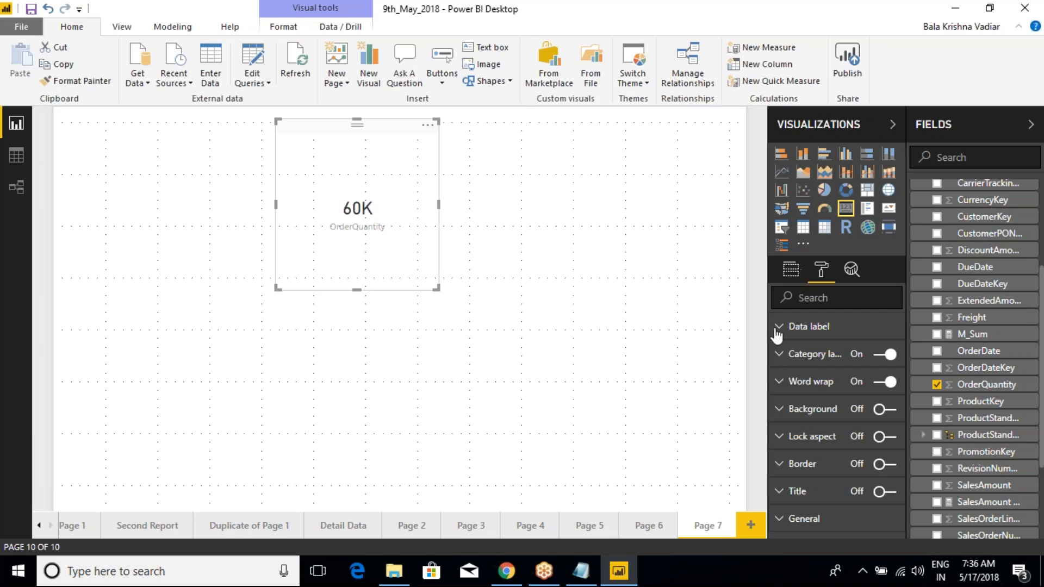
key("ctrl+2")
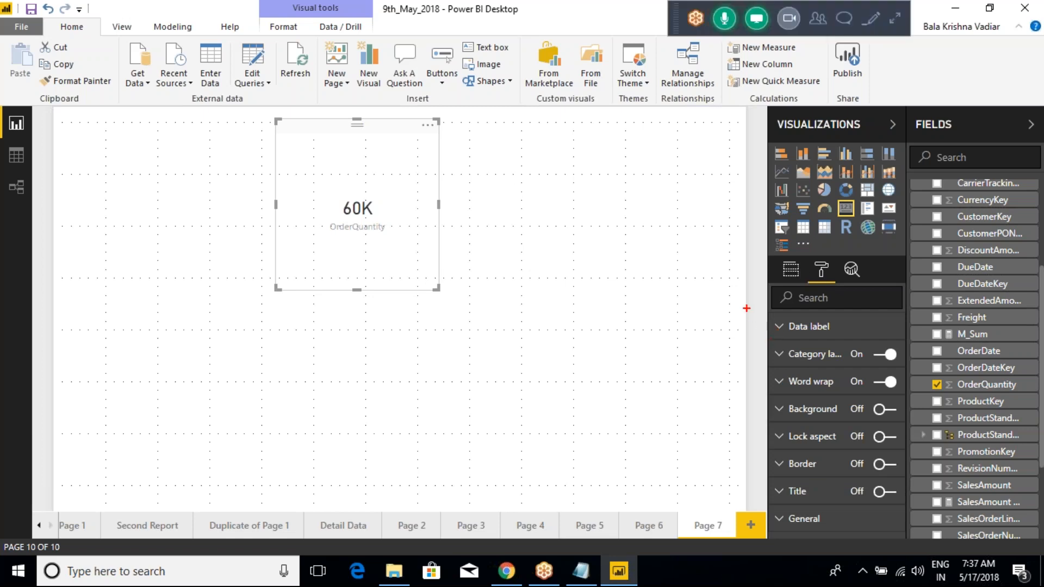
mouse_move(746, 308)
left_mouse_down()
mouse_move(882, 454)
mouse_move(912, 526)
left_mouse_up()
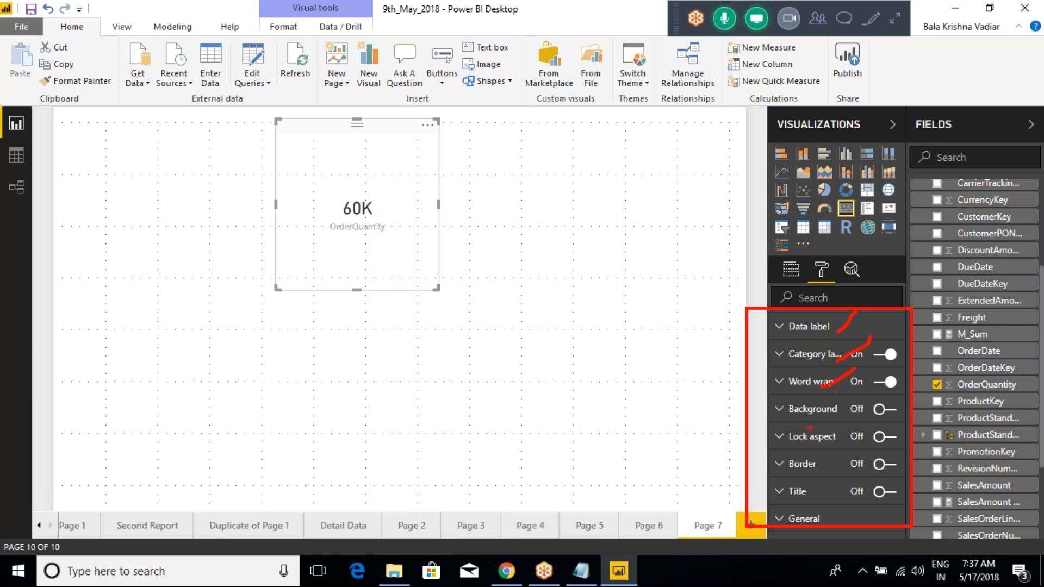
left_click_drag(805, 419, 839, 395)
left_click_drag(805, 468, 837, 435)
mouse_move(721, 328)
left_mouse_down()
mouse_move(770, 324)
mouse_move(728, 353)
mouse_move(757, 352)
left_mouse_up()
mouse_move(719, 355)
left_mouse_down()
mouse_move(717, 388)
mouse_move(761, 386)
mouse_move(712, 414)
mouse_move(750, 417)
mouse_move(726, 449)
mouse_move(760, 437)
mouse_move(726, 469)
mouse_move(772, 465)
left_mouse_up()
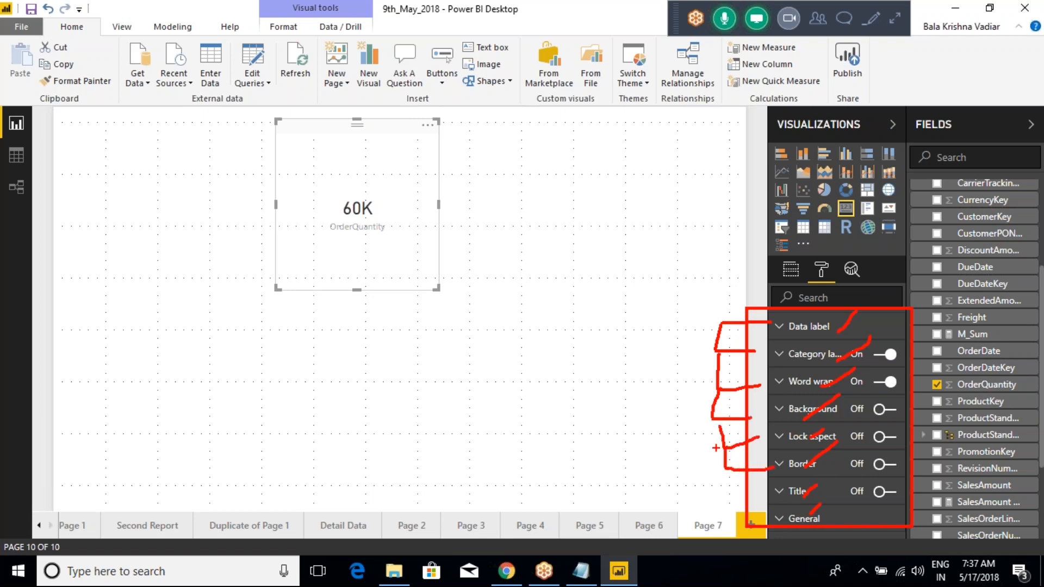
key("Escape")
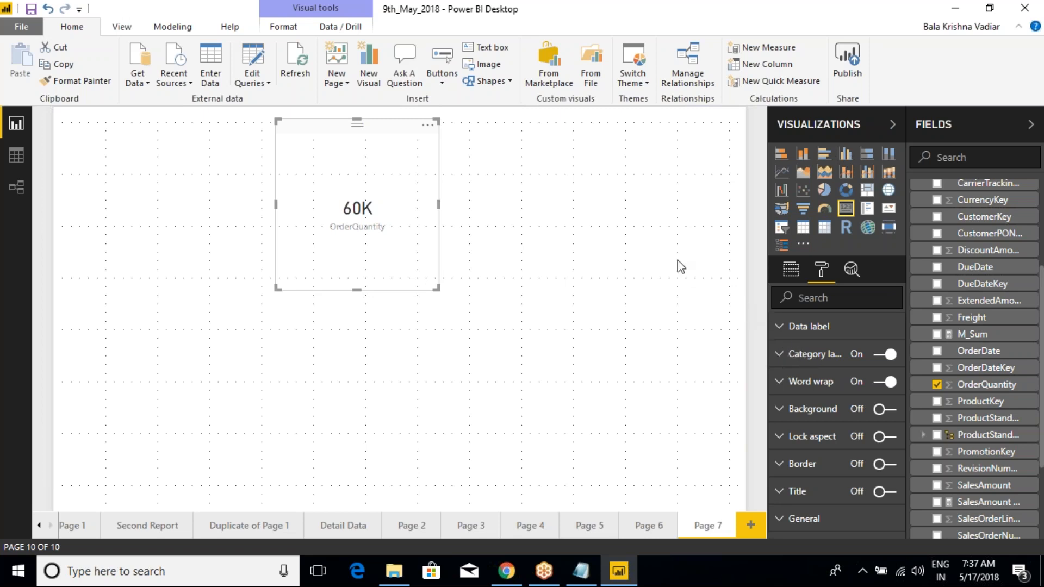
Step: Turn on the card's border, colour it light red from the theme colors, and deselect the card to check it
left_click(471, 145)
left_click(413, 137)
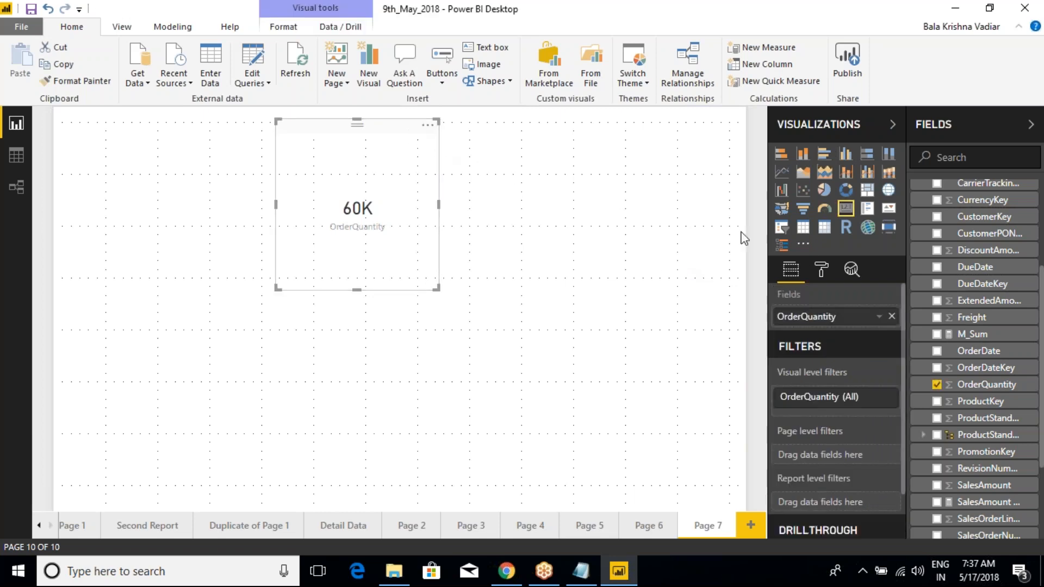
left_click(822, 272)
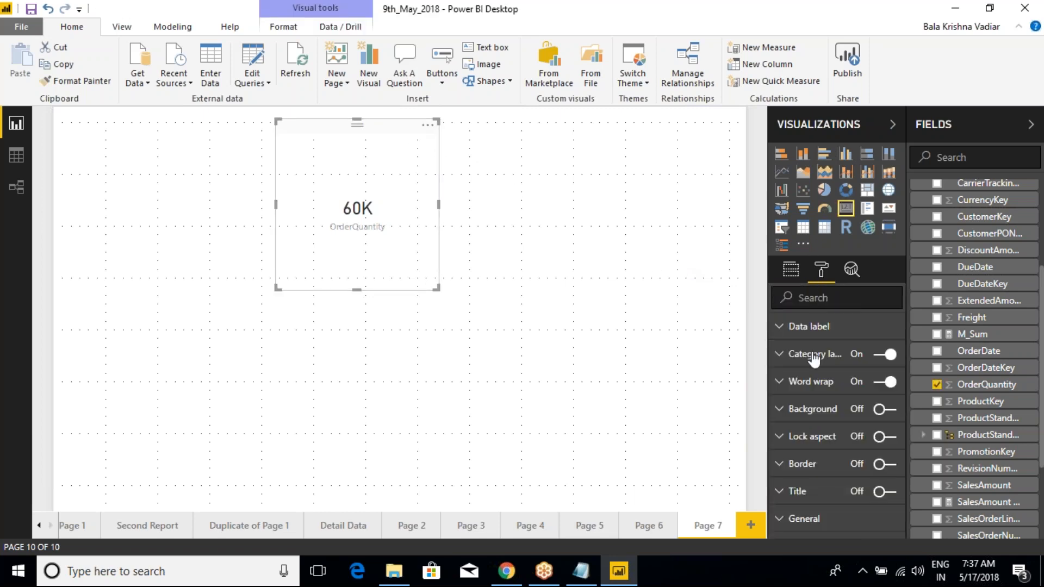
left_click(887, 464)
left_click(805, 467)
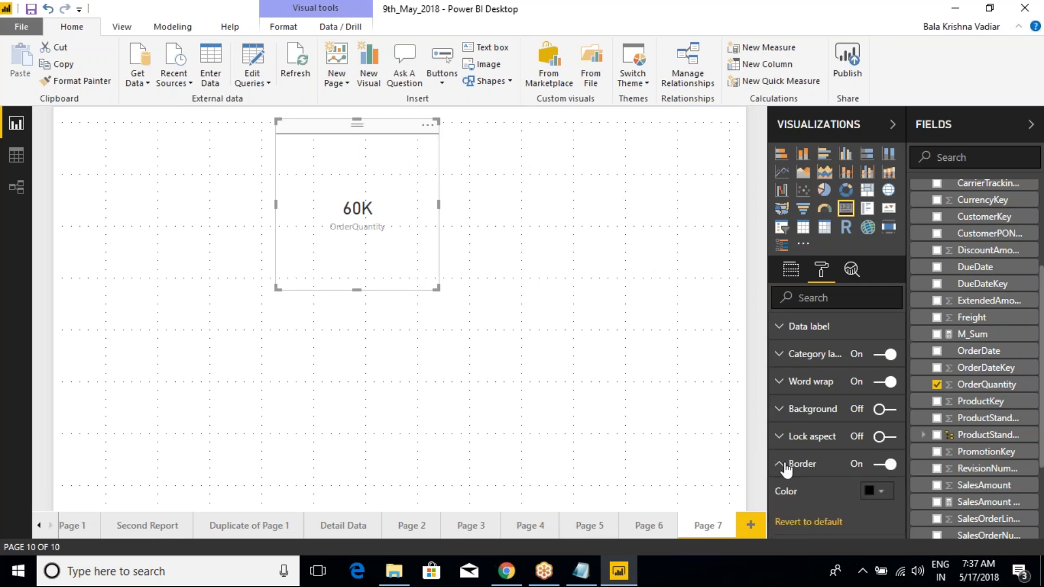
scroll(798, 454, "down", 1)
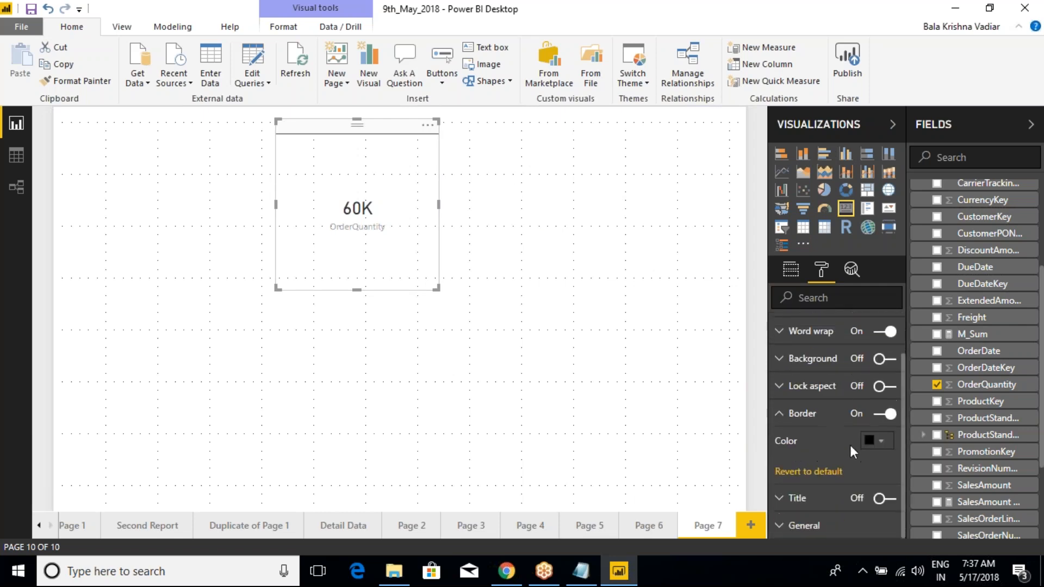
left_click(875, 440)
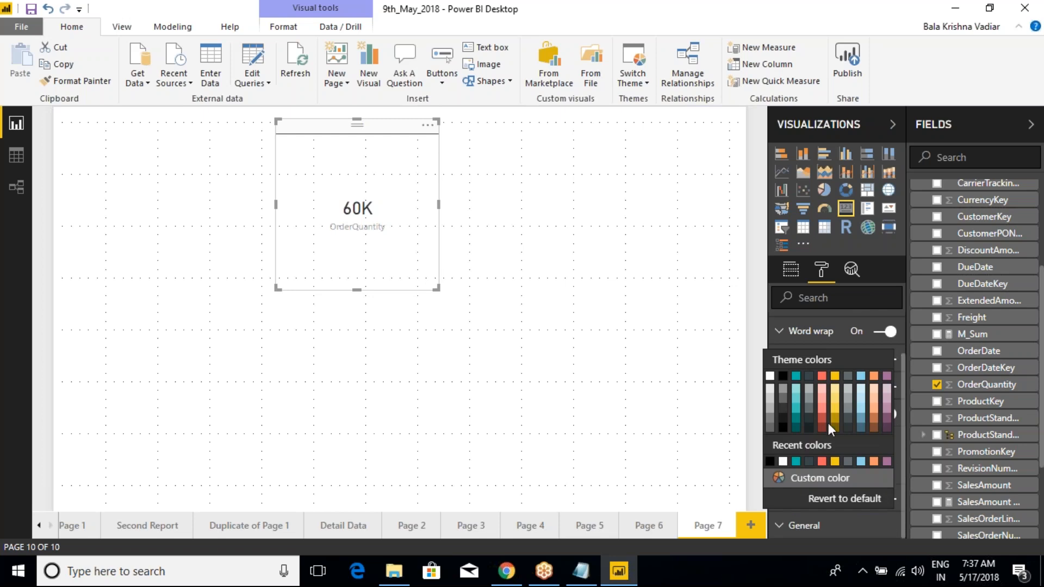
left_click(824, 383)
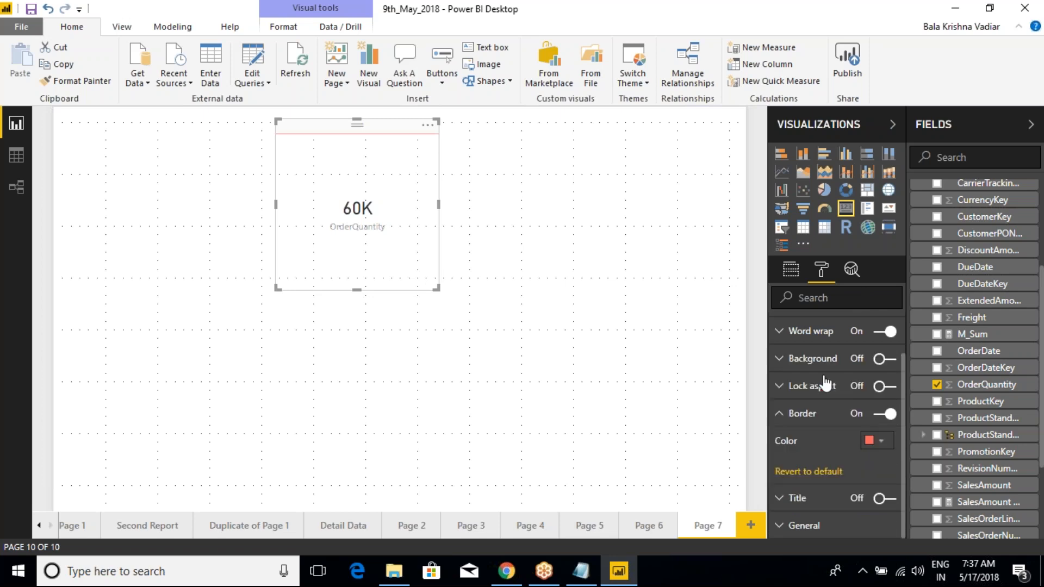
left_click(566, 296)
left_click(410, 177)
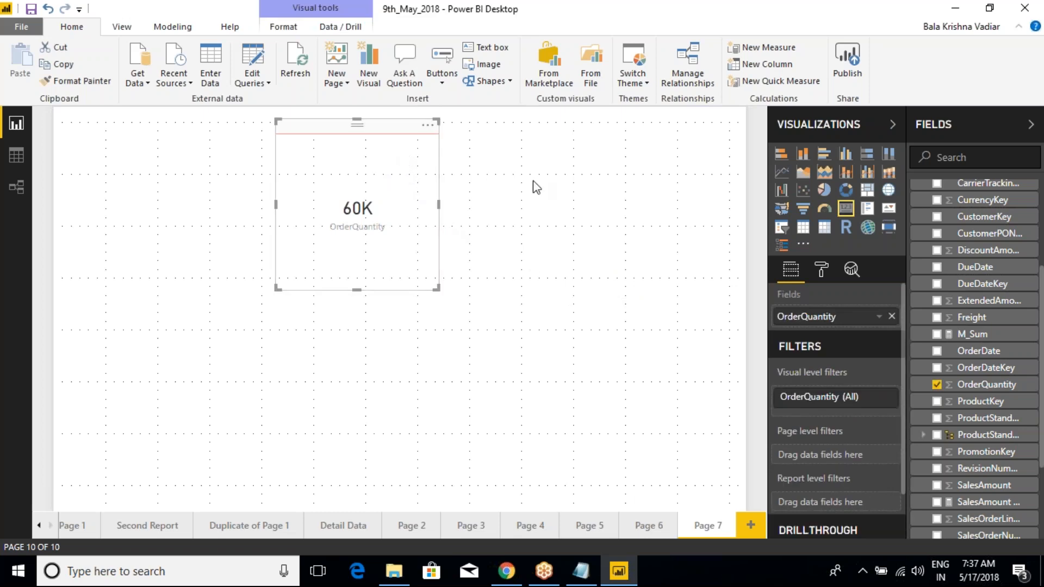
left_click(547, 202)
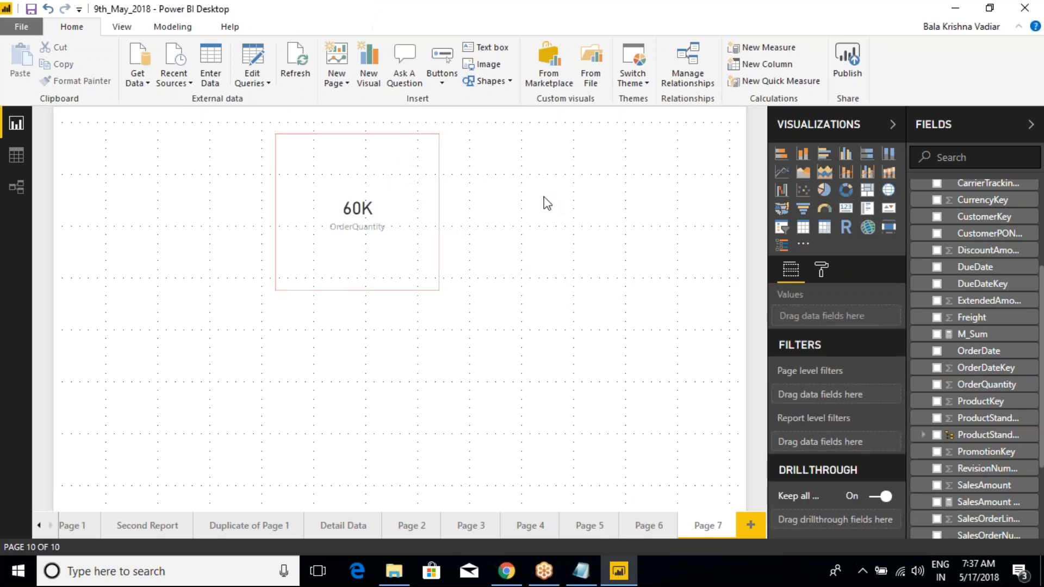
Step: Revert the card's border settings to their defaults
left_click(422, 158)
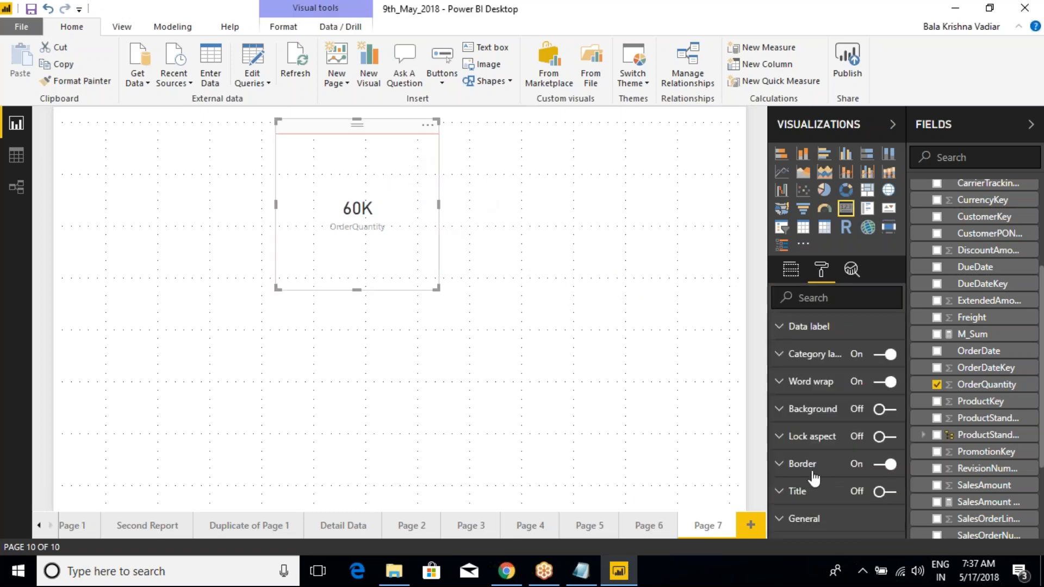
left_click(781, 466)
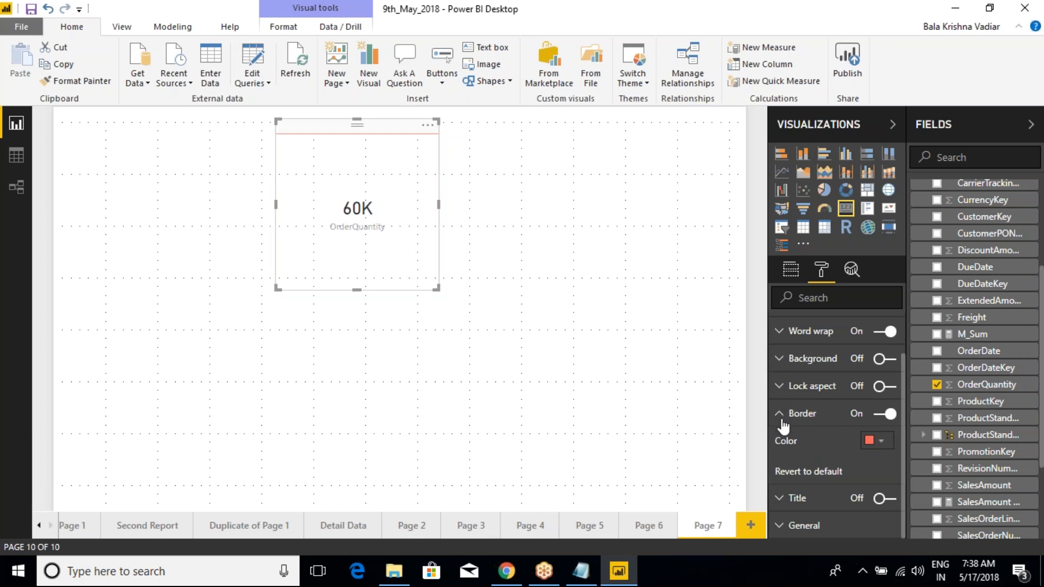
left_click(809, 472)
left_click(485, 276)
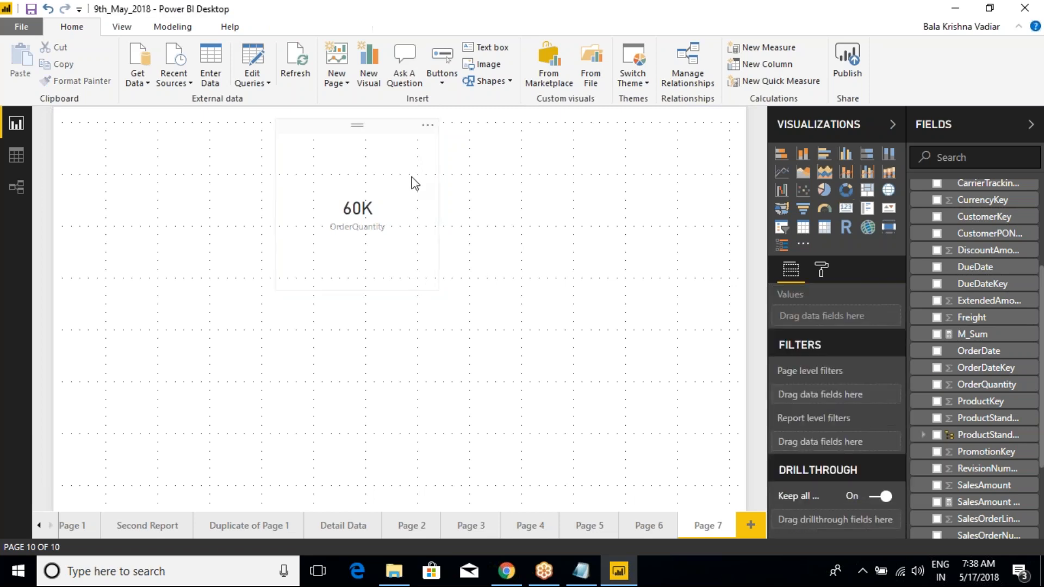
Step: Turn the card's border on again and give it a red color
left_click(417, 186)
left_click(821, 269)
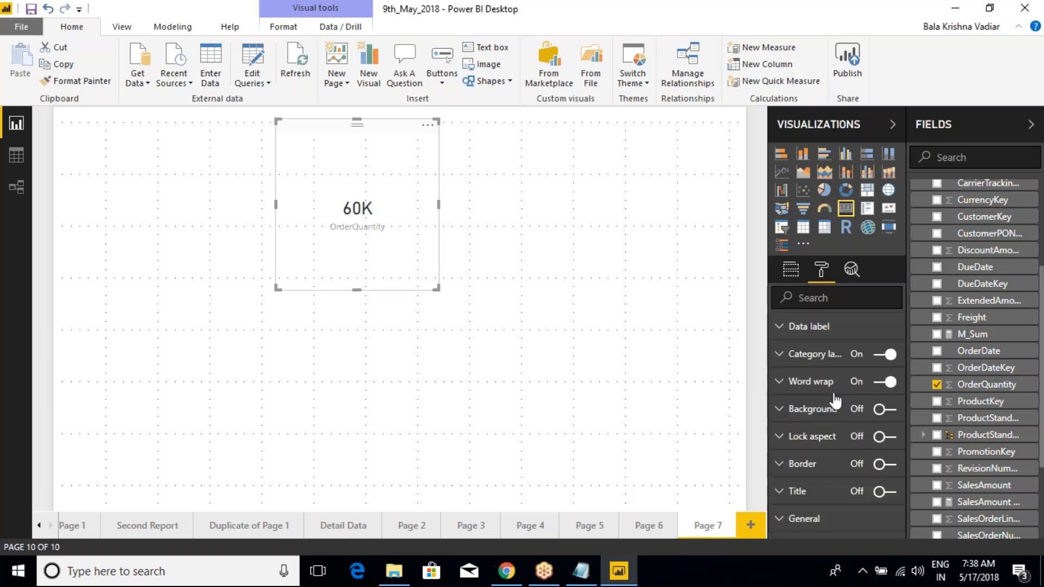
left_click(781, 465)
scroll(891, 489, "down", 2)
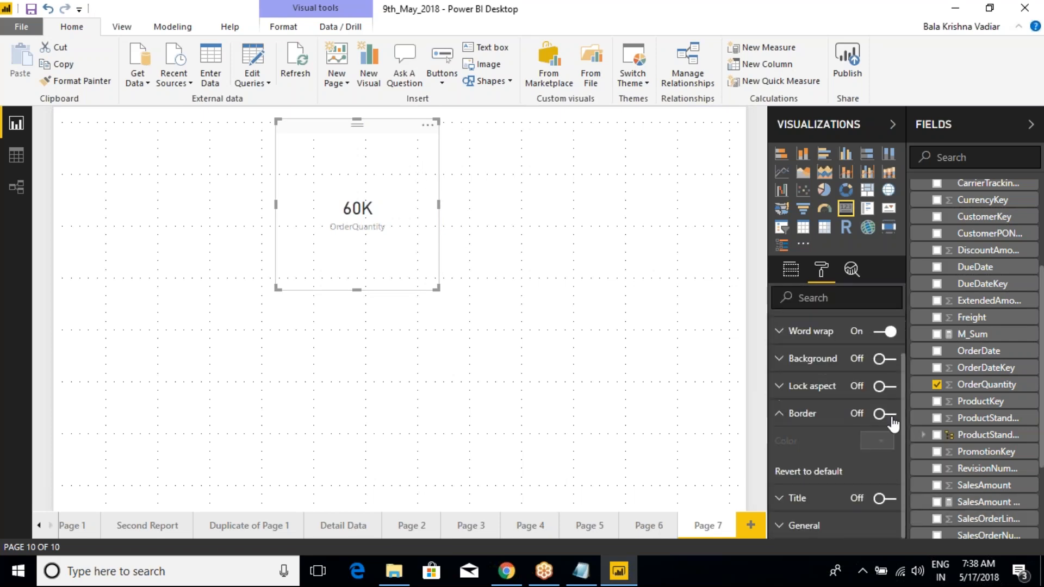
left_click(886, 413)
left_click(881, 441)
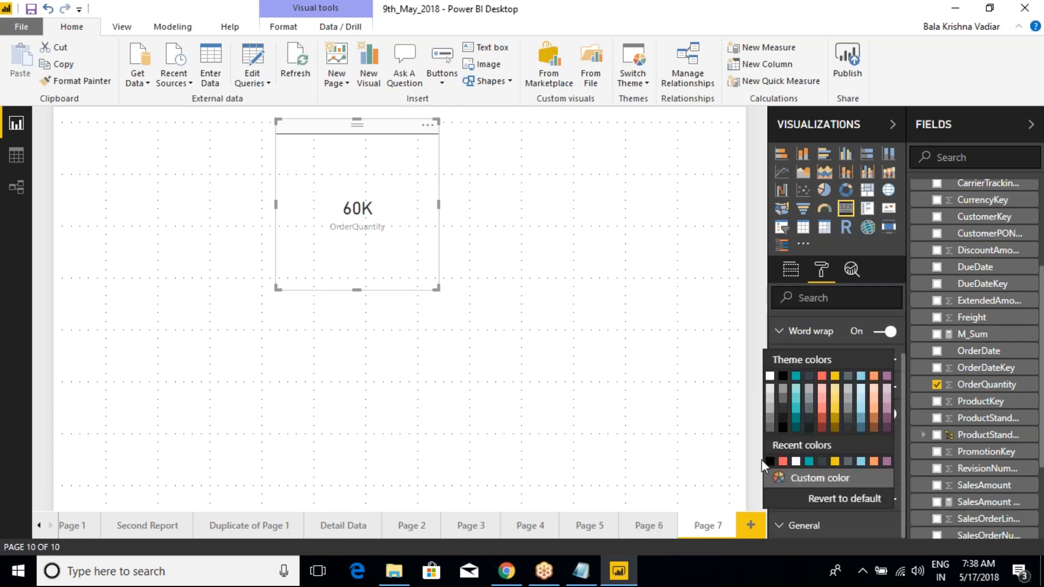
left_click(809, 483)
left_click(779, 420)
left_click(602, 341)
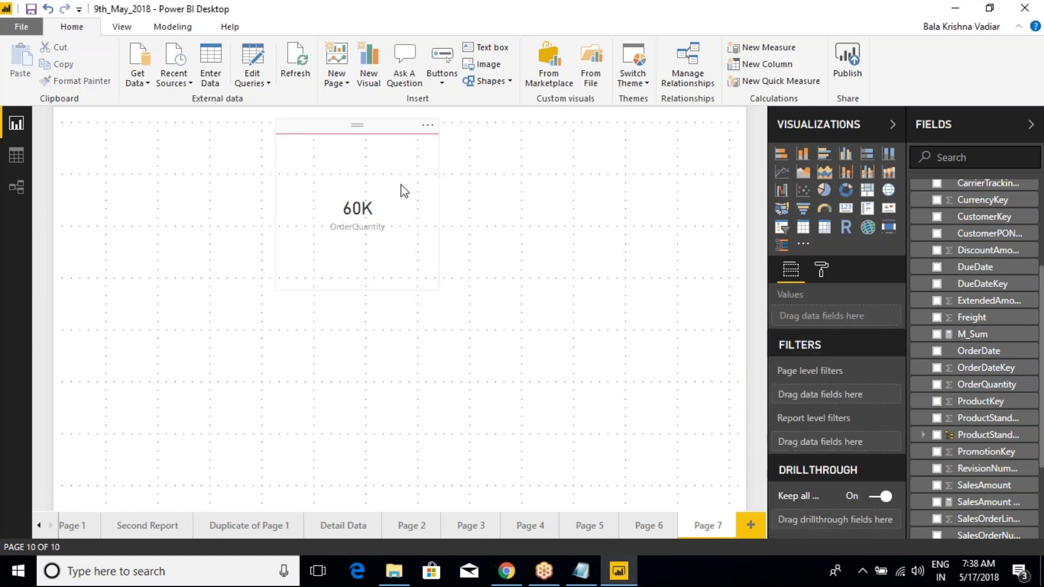
Step: Set the text size of the card's data label to 32
left_click(387, 150)
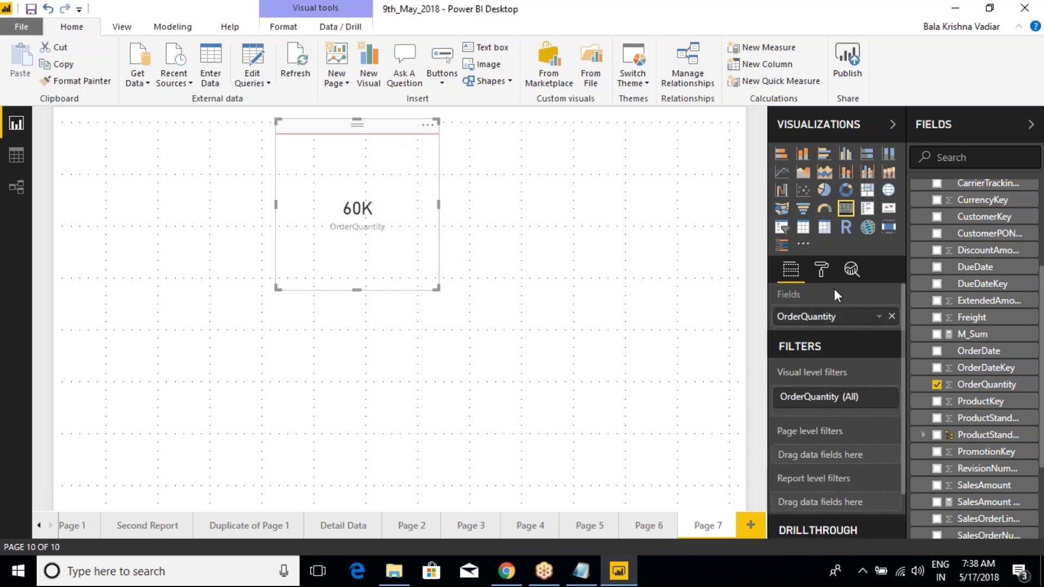
left_click(822, 269)
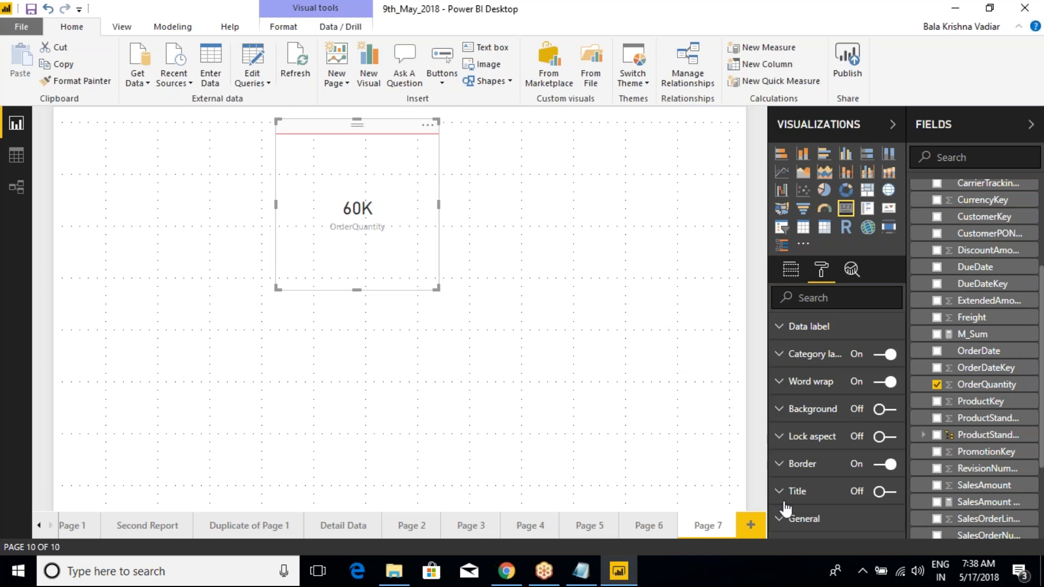
left_click(782, 328)
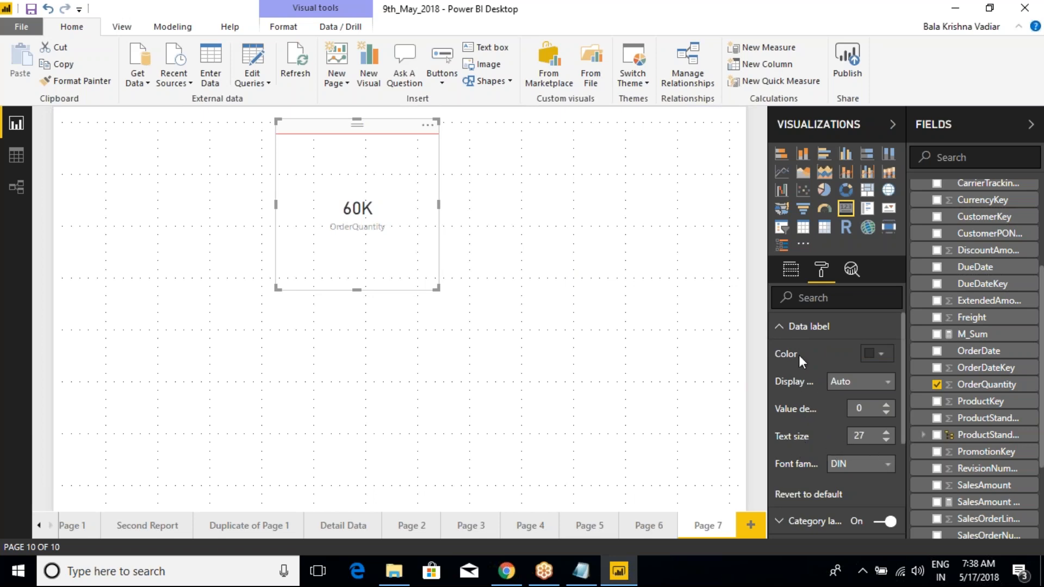
left_click(885, 432)
double_click(885, 432)
double_click(886, 431)
triple_click(885, 431)
triple_click(885, 432)
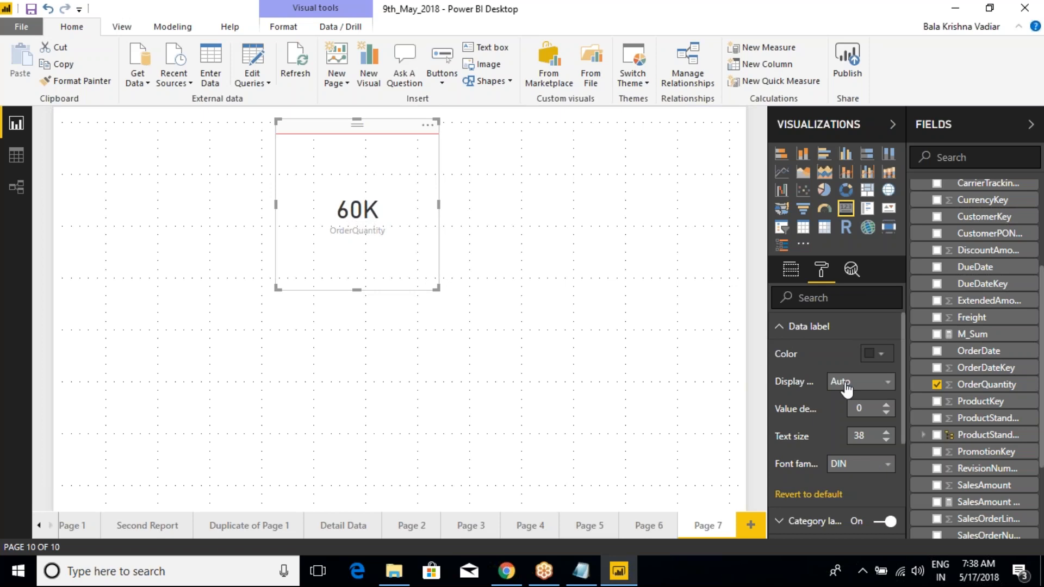
triple_click(886, 441)
triple_click(886, 440)
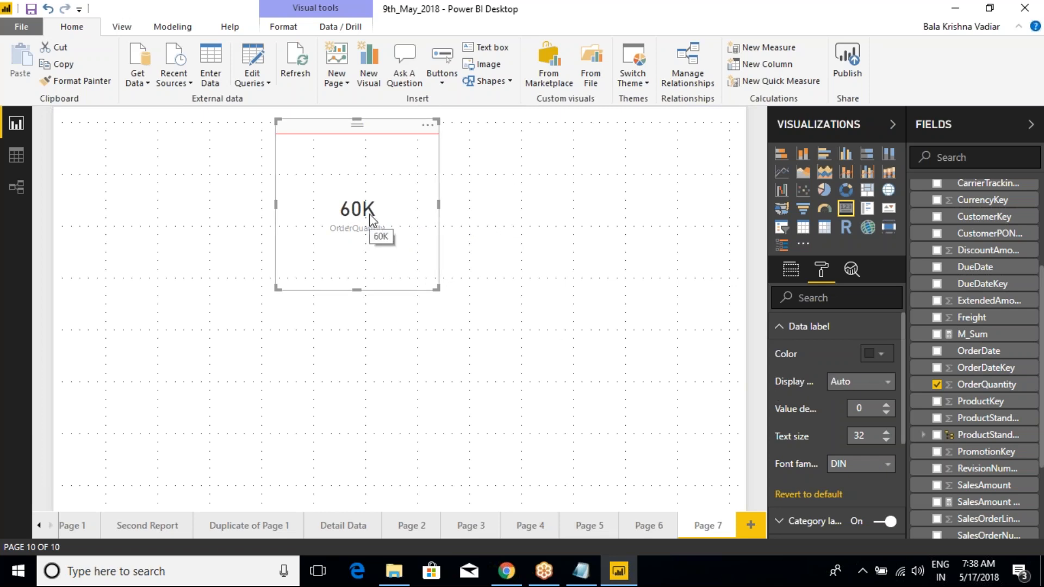
Step: Widen the formatting area so option names are readable, and set the data label's display units to None
left_click(858, 390)
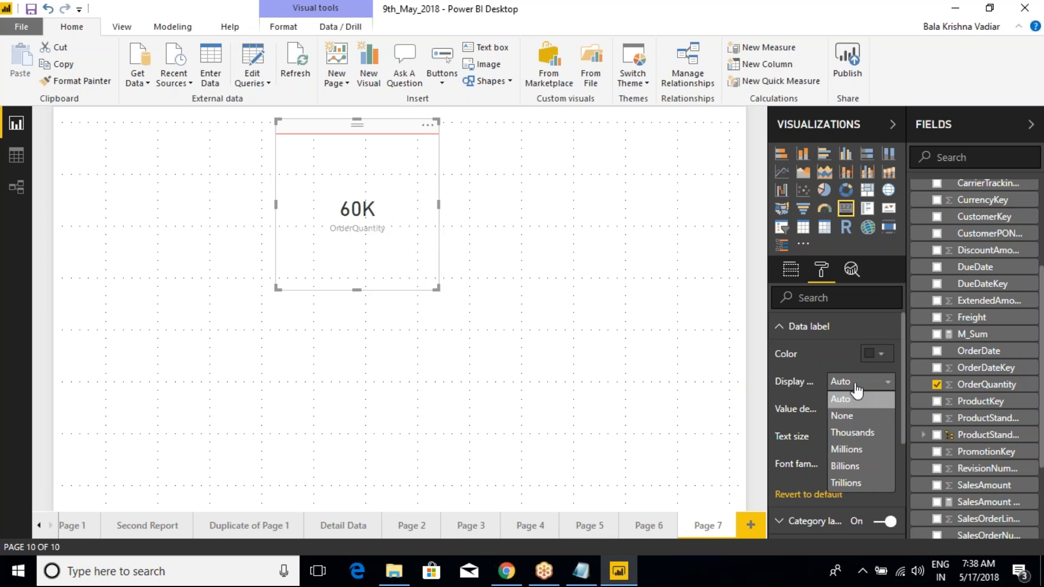
left_click_drag(766, 374, 723, 384)
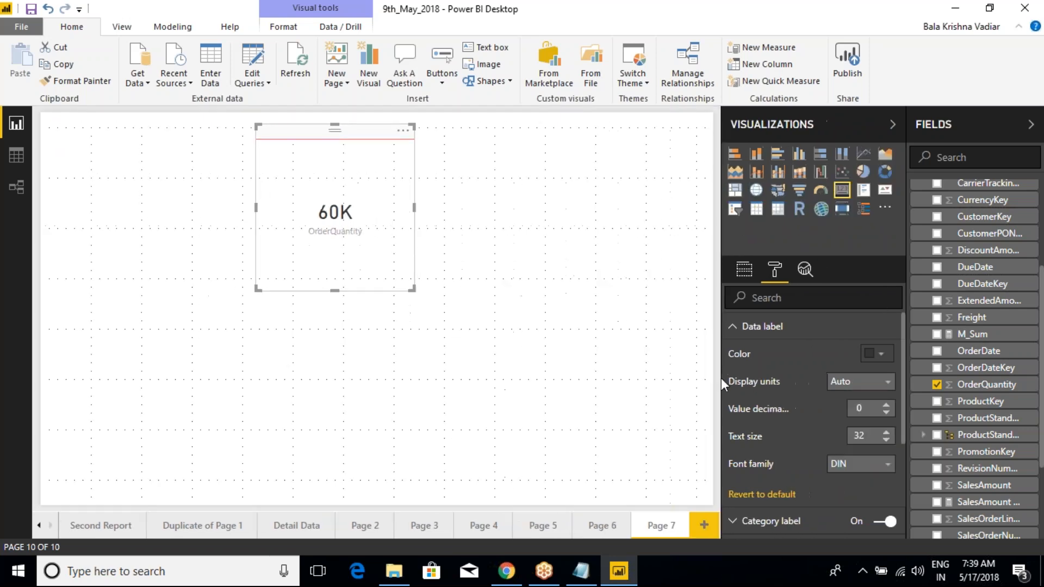
left_click(846, 388)
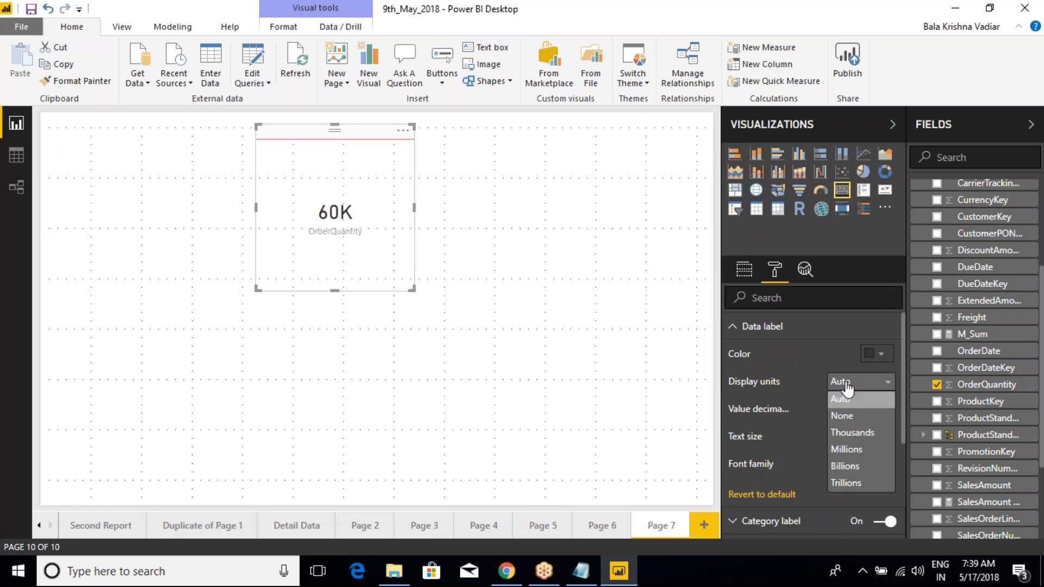
left_click(846, 415)
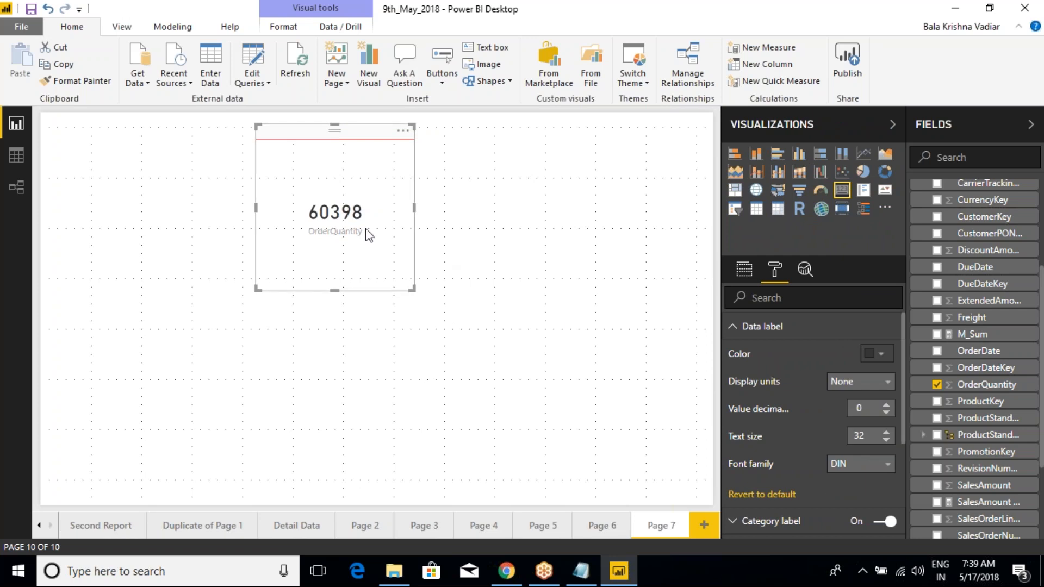
Step: Try Thousands, Millions and Billions in turn as the display units of the card's OrderQuantity value
left_click(872, 387)
left_click(844, 432)
left_click(830, 384)
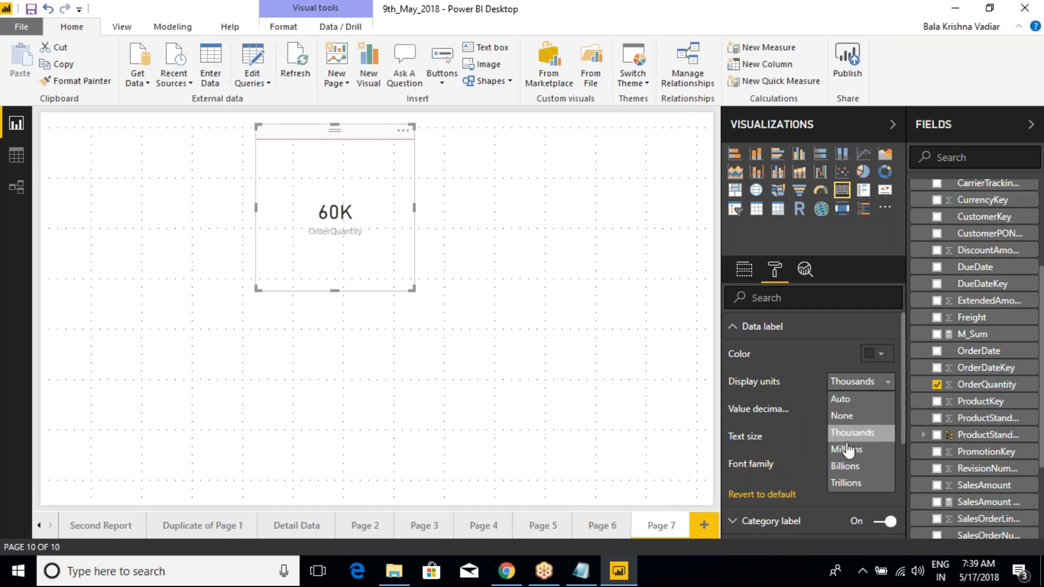
left_click(846, 449)
left_click(840, 385)
left_click(846, 467)
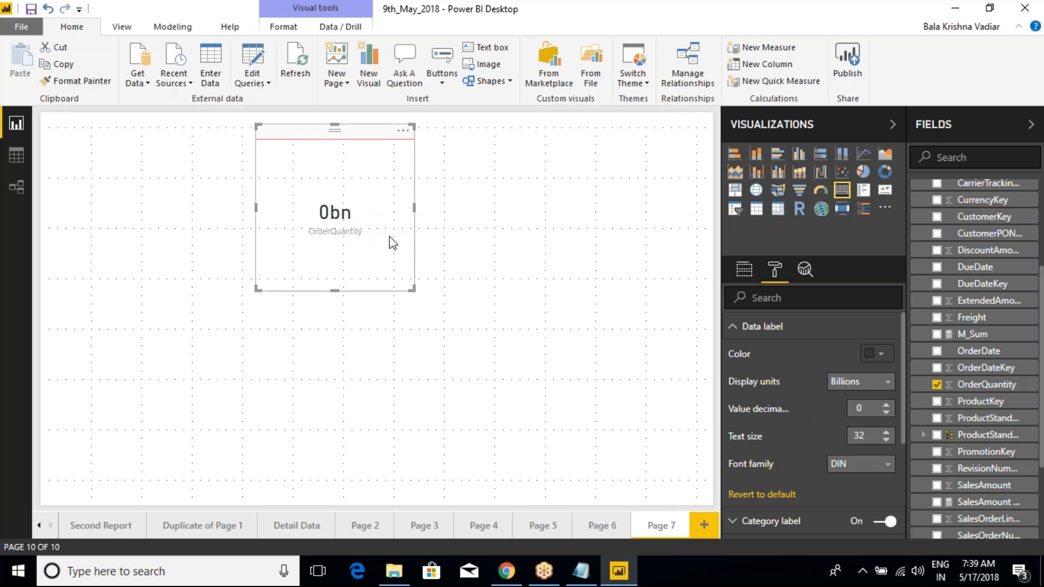
left_click(844, 385)
left_click(846, 388)
Step: Try the SalesAmount running total in EnglishCountryRegionName measure on the card, remove it, and undo back to OrderQuantity
left_click(744, 269)
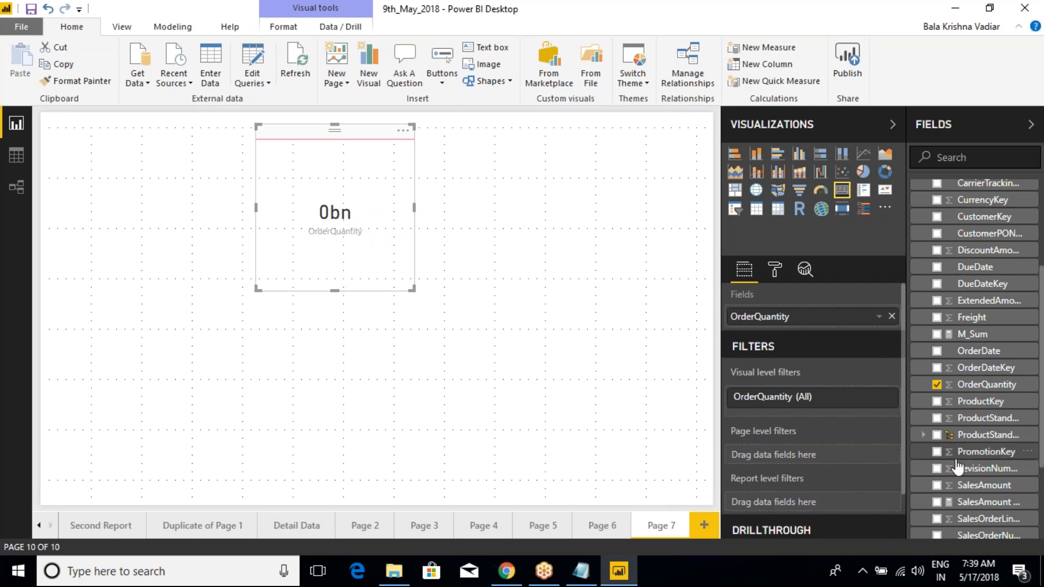
left_click_drag(987, 504, 792, 321)
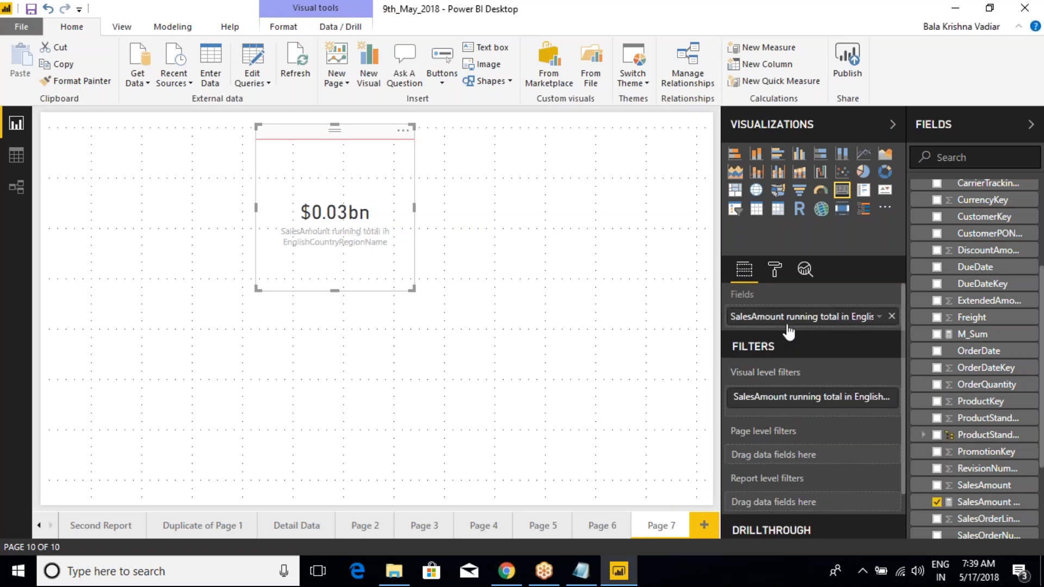
left_click(892, 316)
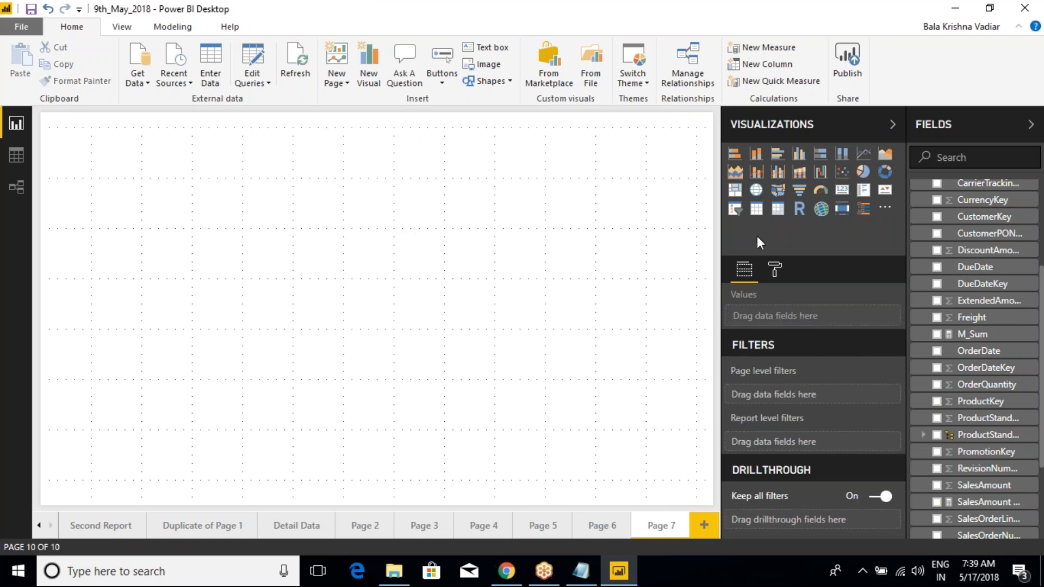
key("ctrl+z")
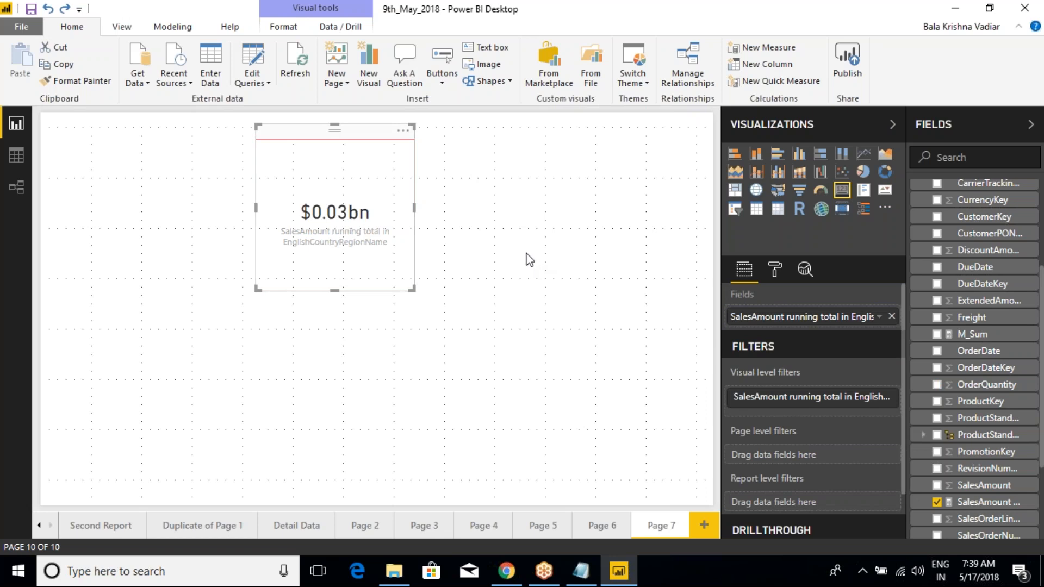
key("ctrl+z")
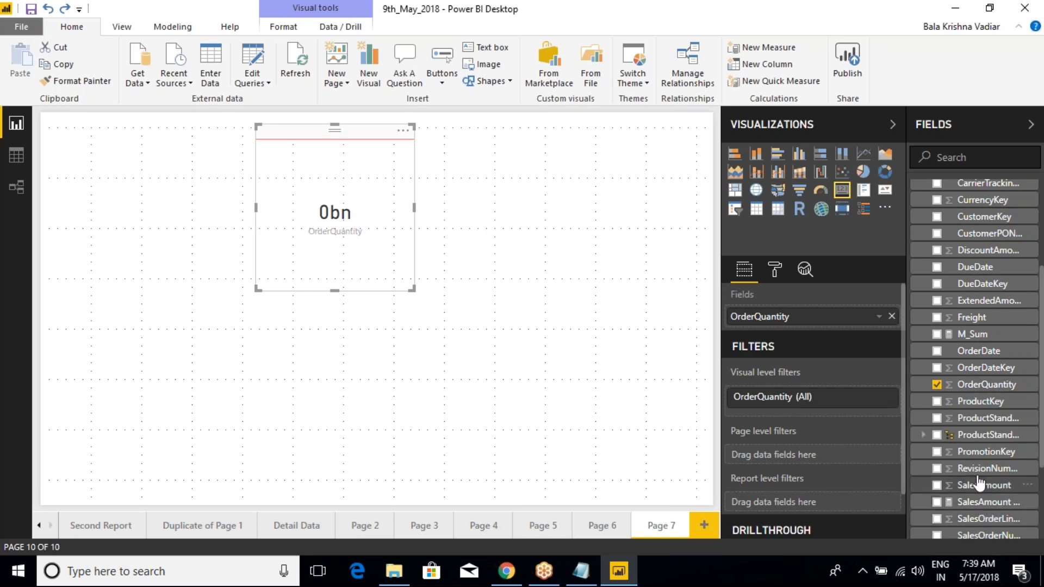
Step: Replace OrderQuantity with SalesAmount on the card and set the data label's display units to Auto
left_click_drag(979, 486, 814, 327)
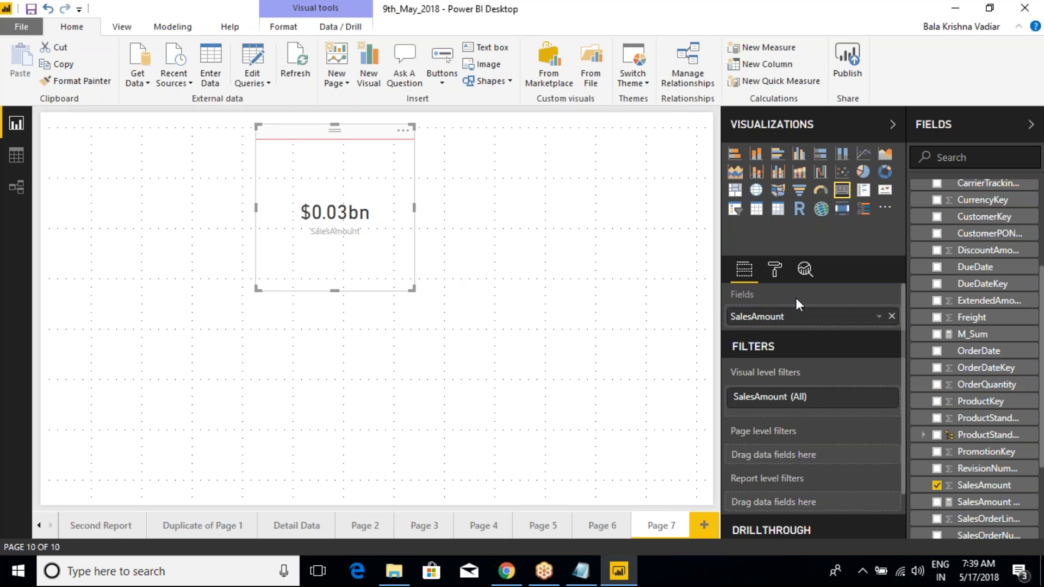
left_click(776, 270)
left_click(742, 327)
left_click(855, 385)
left_click(844, 401)
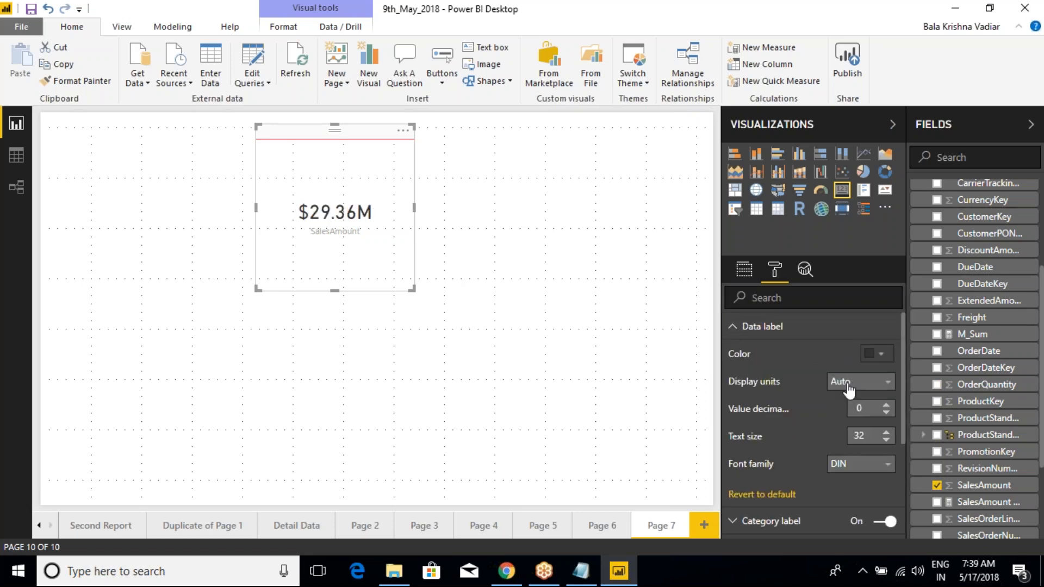
Step: Set the SalesAmount display units to None and widen the card to fit the full value
left_click(848, 387)
left_click(844, 409)
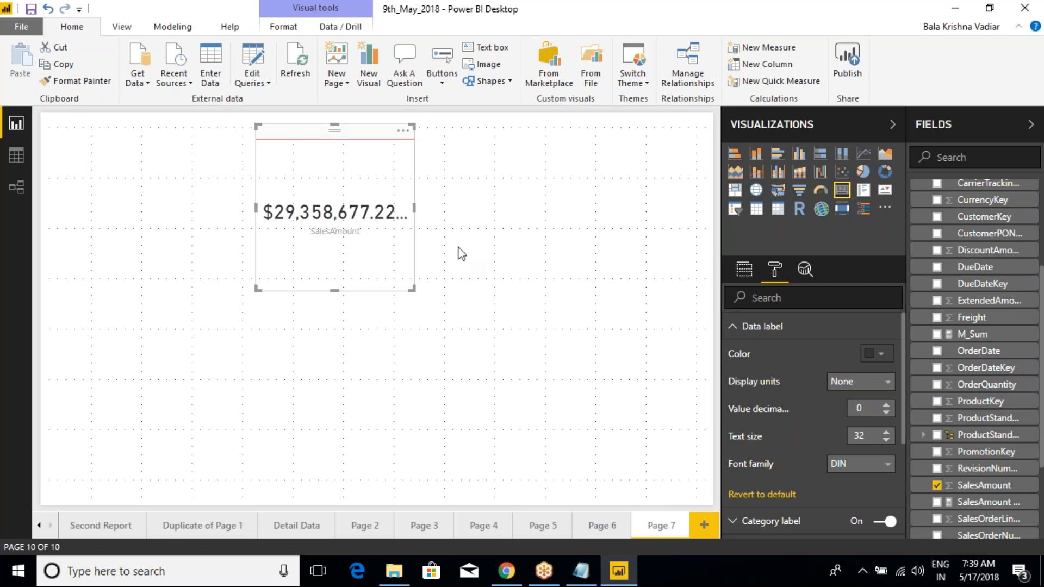
left_click_drag(416, 208, 487, 208)
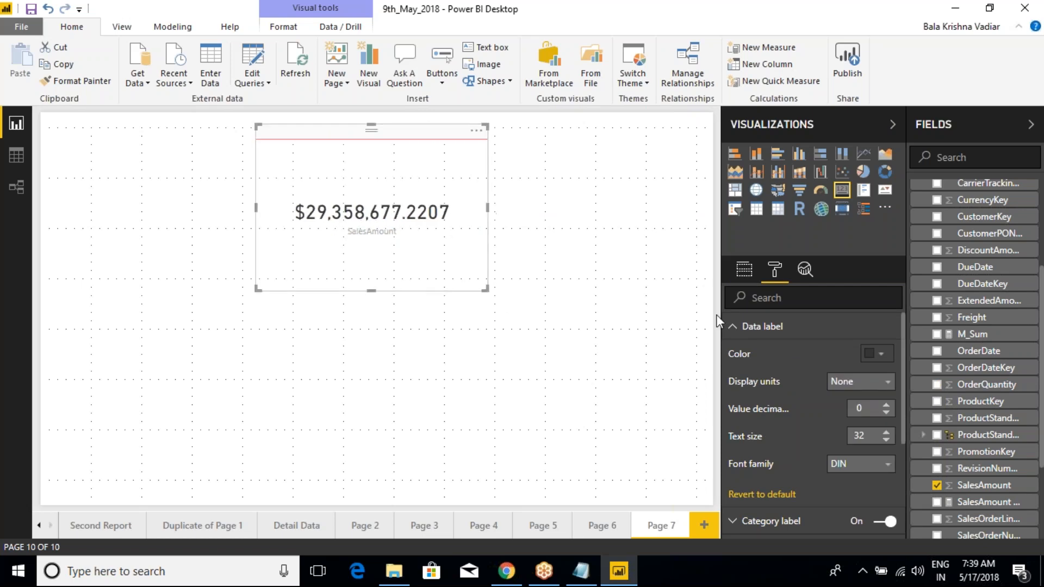
Step: Set the card's data label display units to Millions and replace SalesAmount with OrderQuantity
left_click(853, 384)
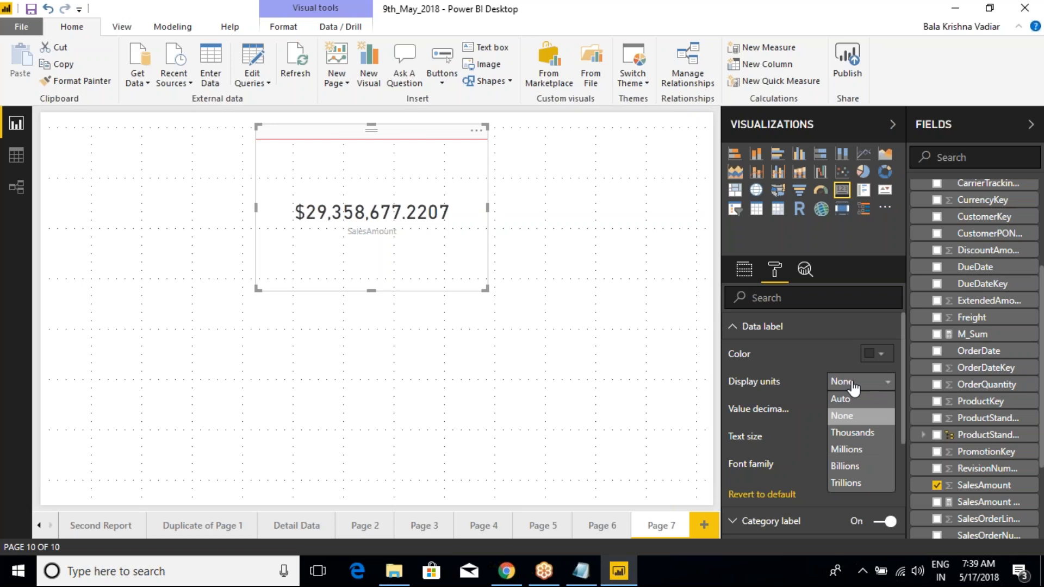
left_click(847, 450)
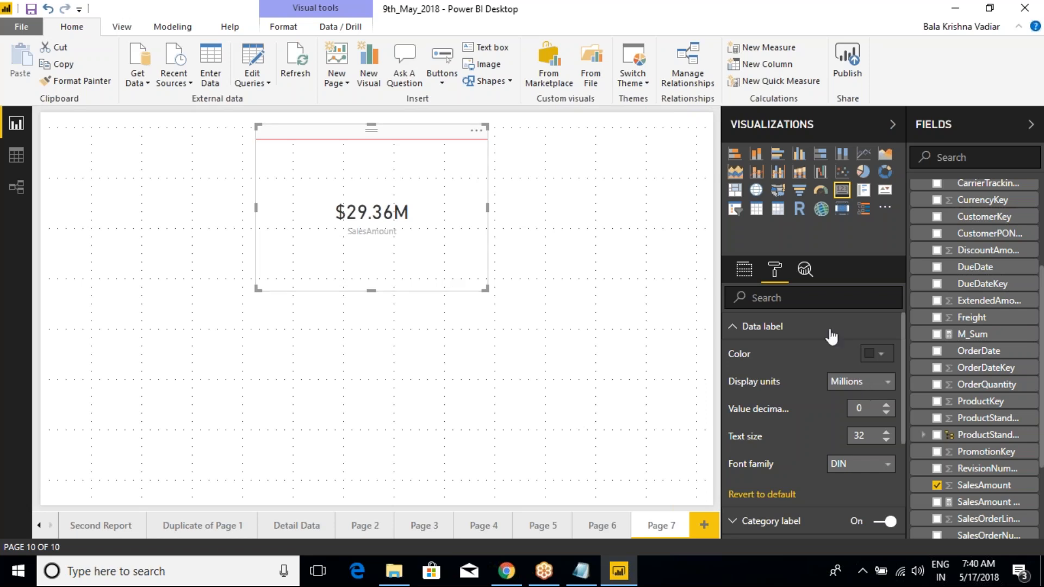
left_click(745, 269)
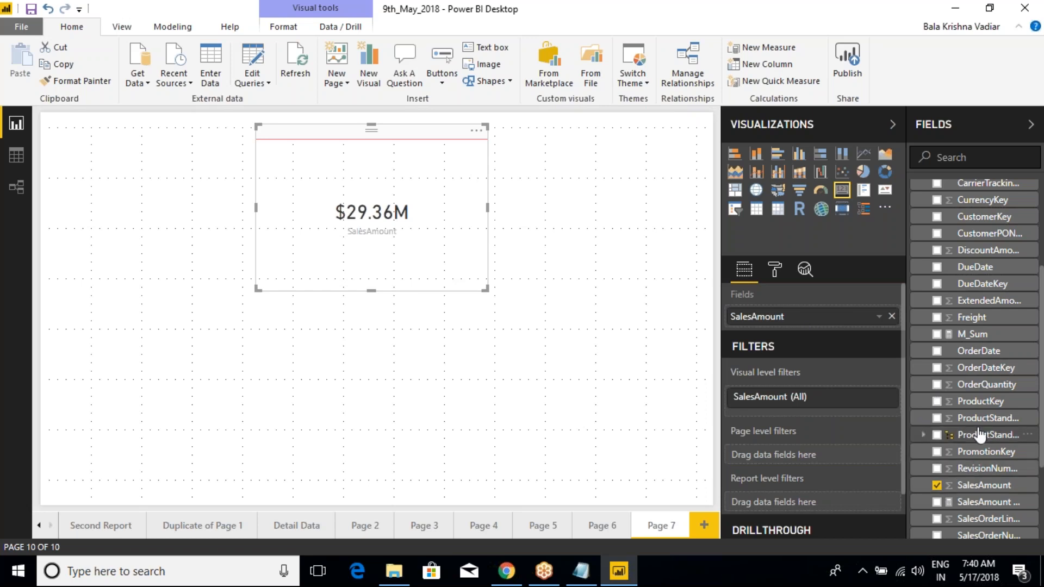
left_click_drag(985, 385, 835, 323)
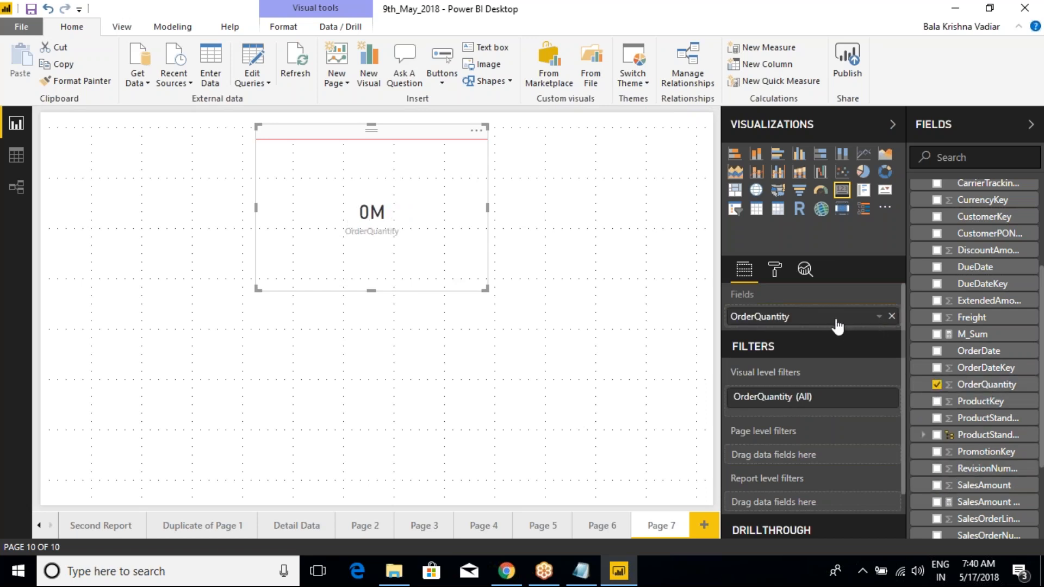
Step: Set the display units of the card's OrderQuantity value to None
left_click(775, 271)
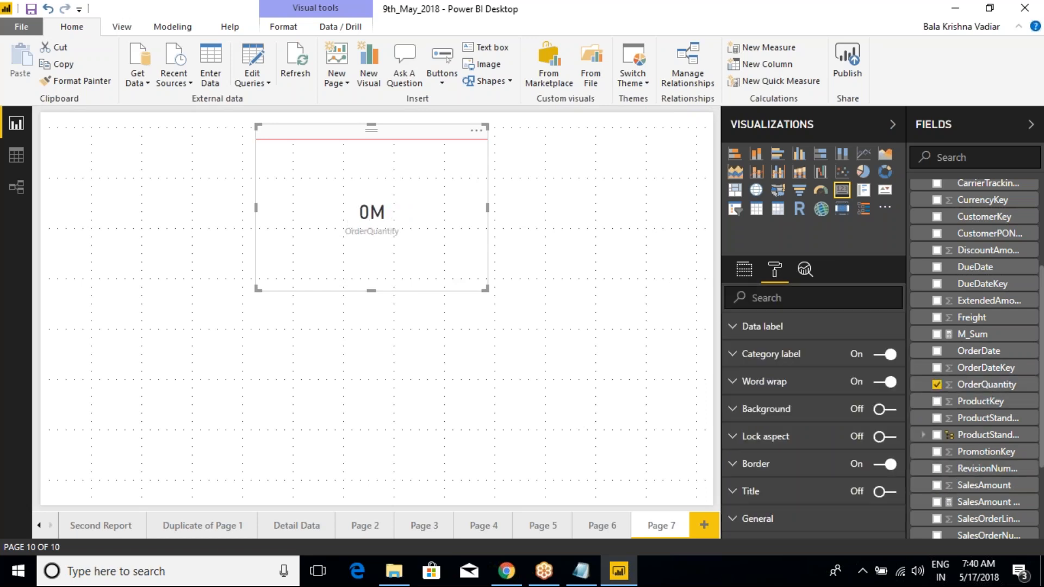
left_click(761, 332)
left_click(847, 382)
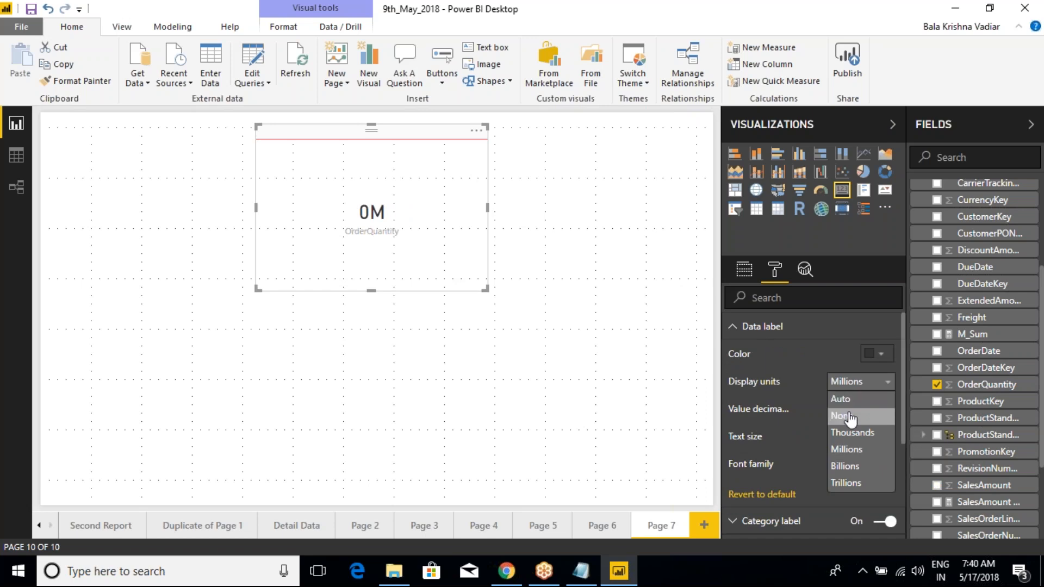
left_click(849, 417)
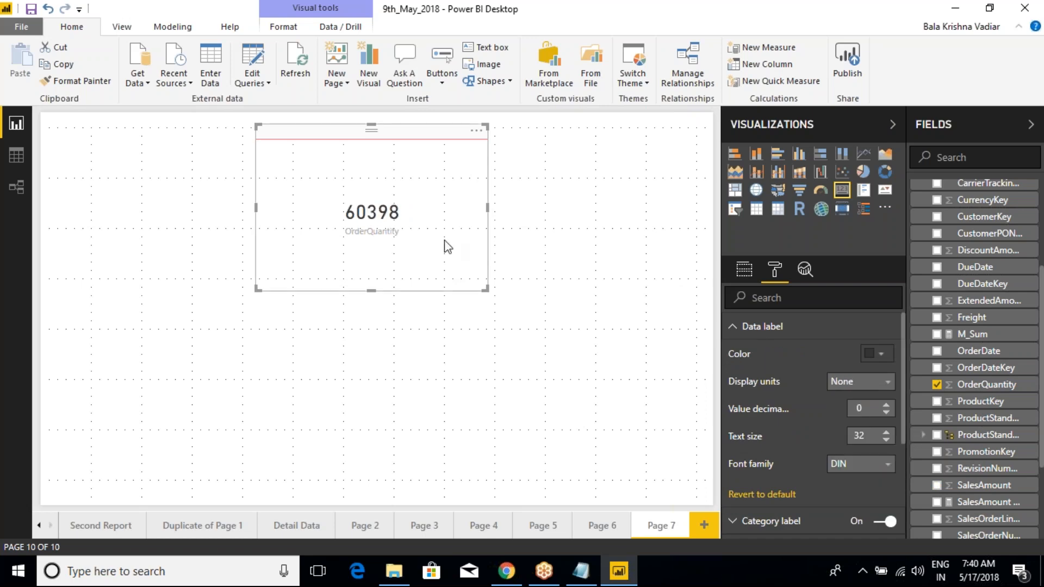
Step: Try custom yellow and green as the color of the card's data label
left_click(881, 354)
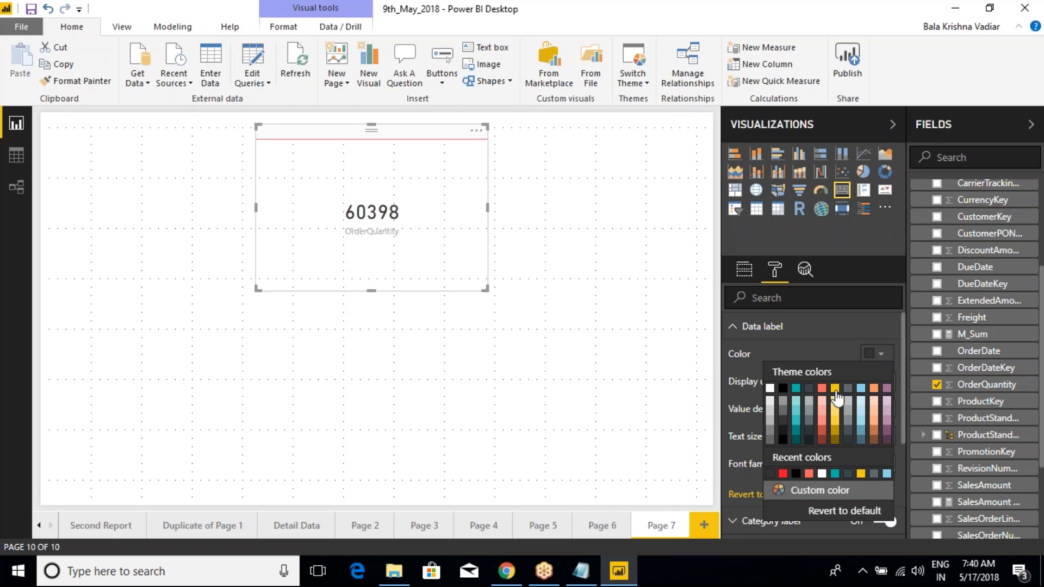
left_click(808, 492)
left_click(793, 385)
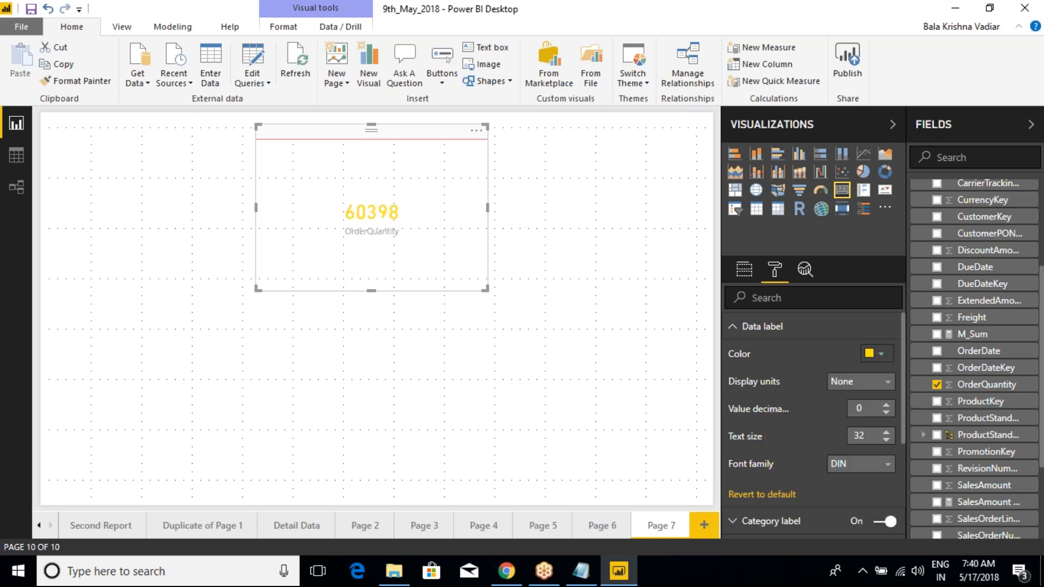
left_click(882, 354)
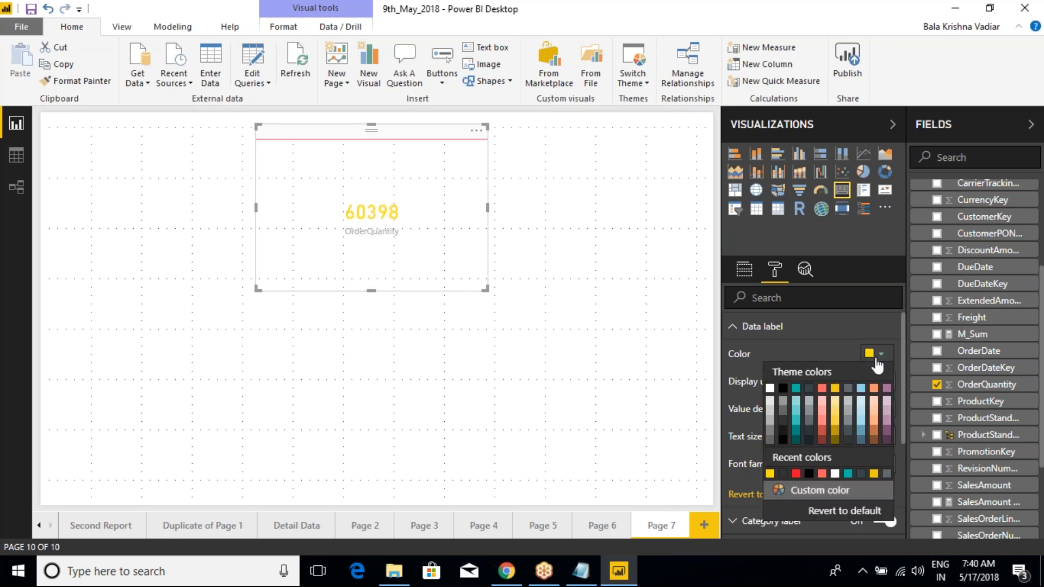
left_click(808, 491)
left_click(852, 379)
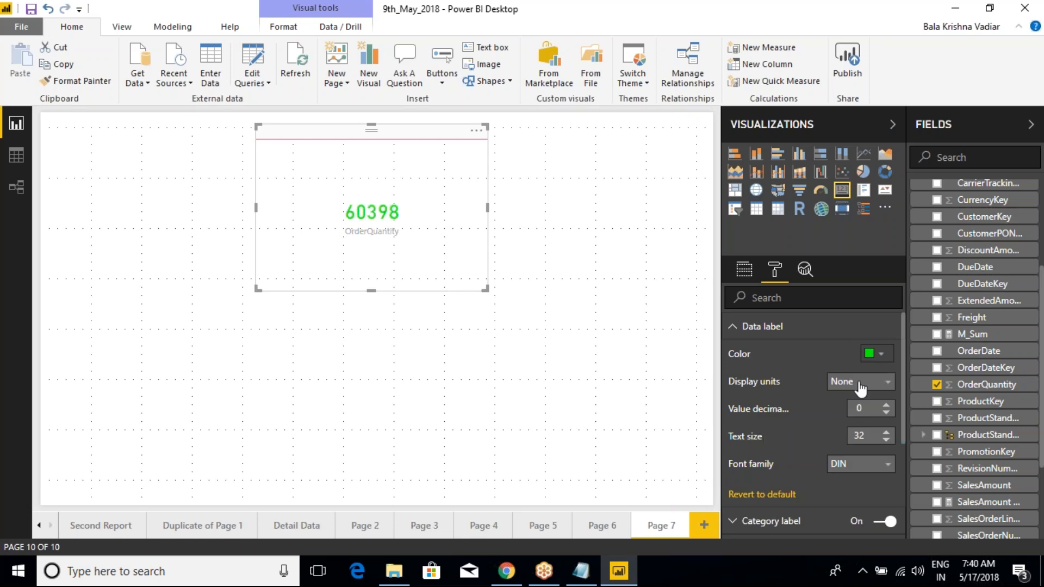
Step: Set the data label's color to black from the recently used colors
left_click(882, 354)
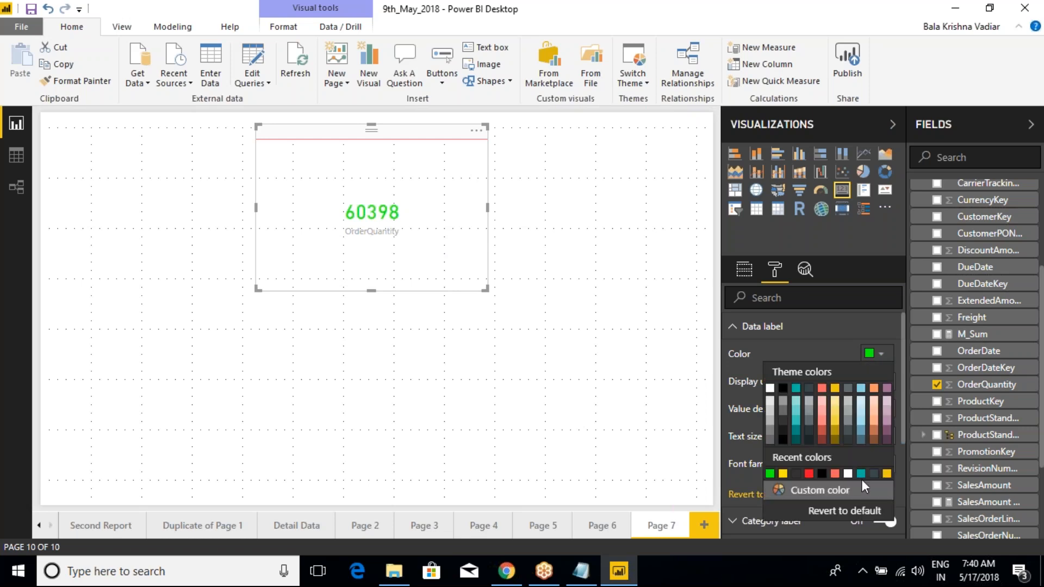
left_click(811, 491)
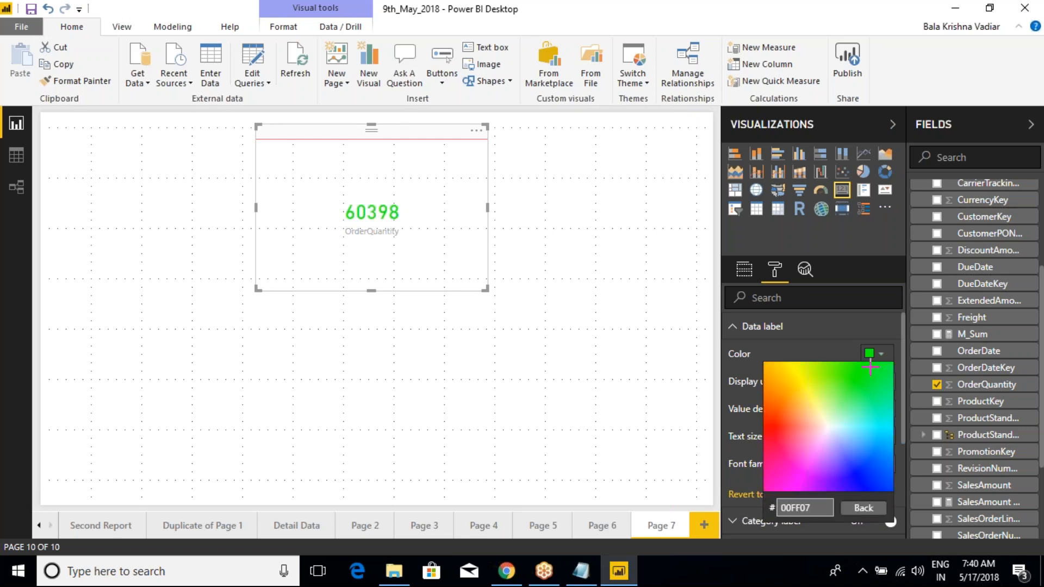
left_click(870, 511)
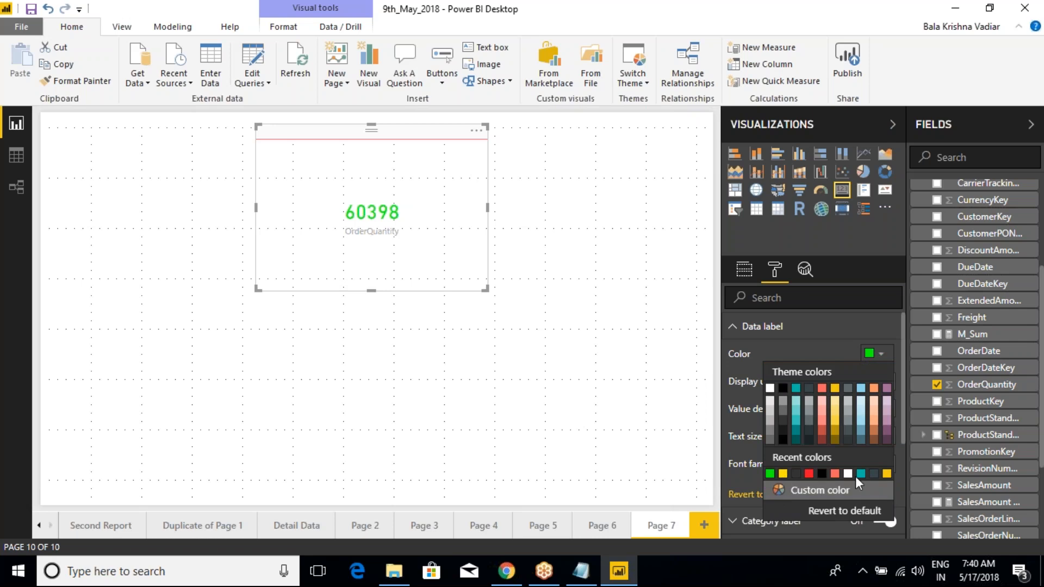
left_click(822, 474)
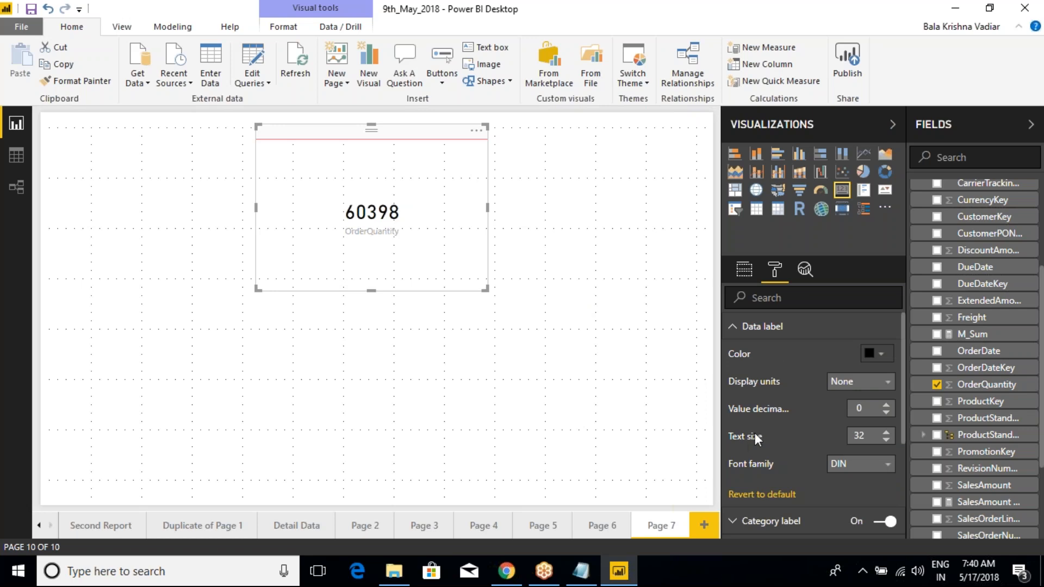
Step: Widen the Visualizations pane and switch the data label's value decimal places between 2 and 0, ending at 2
left_click_drag(725, 421, 674, 421)
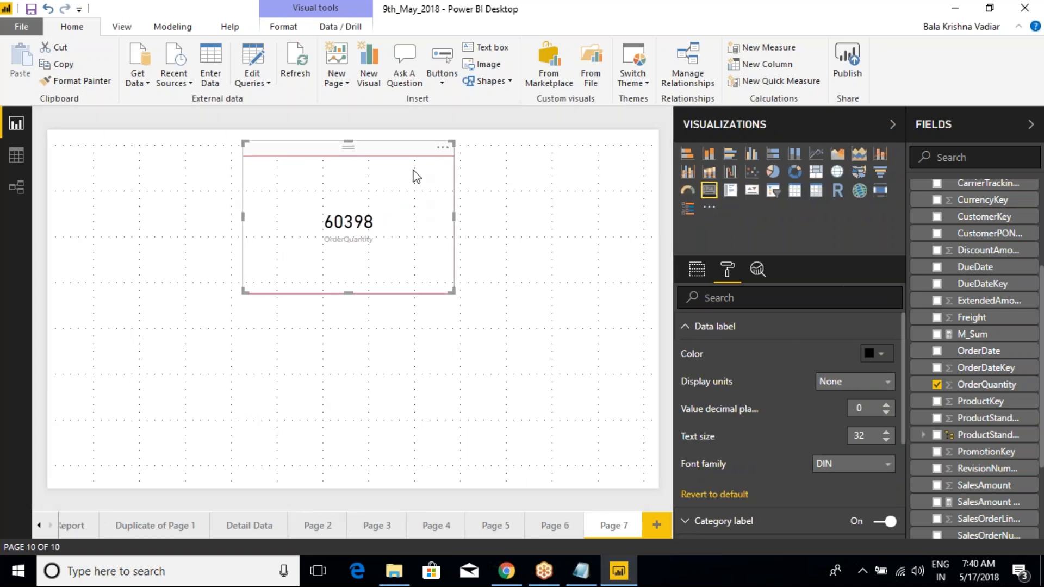
left_click(886, 405)
left_click(886, 405)
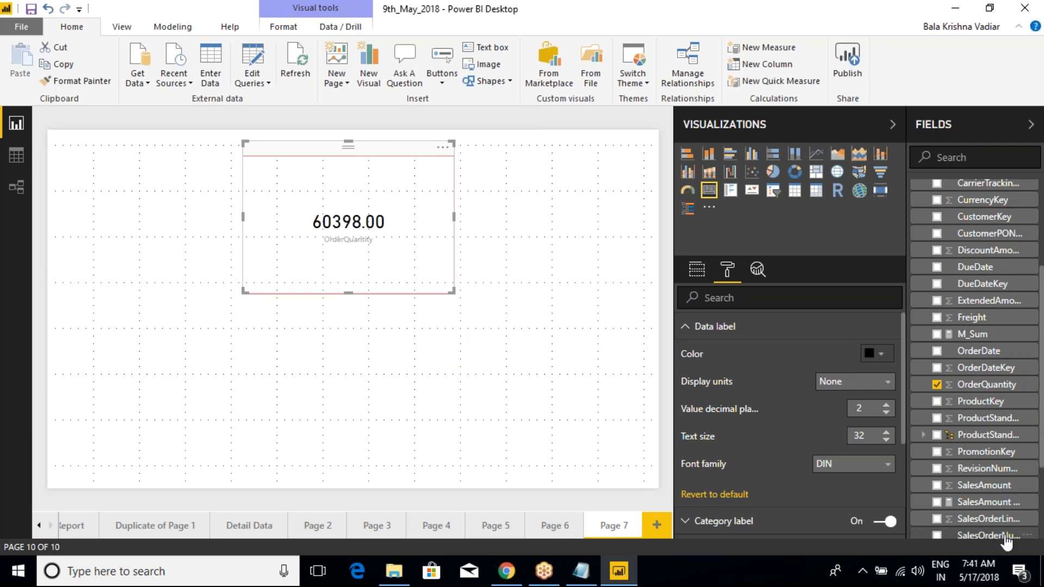
left_click(887, 413)
left_click(887, 413)
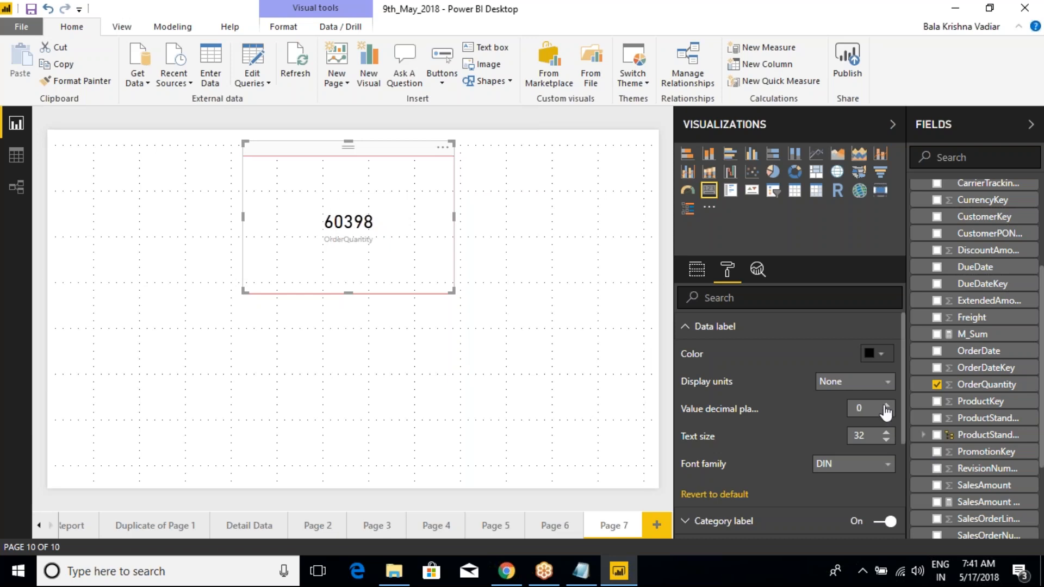
left_click(887, 405)
left_click(888, 405)
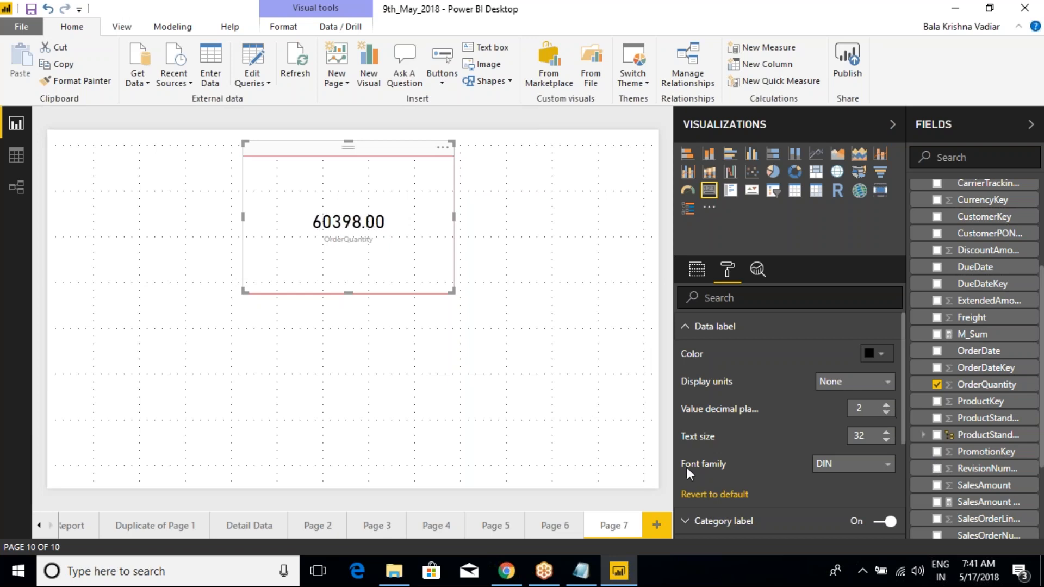
Step: Set the data label's font family to Calibri and collapse its settings
left_click(840, 466)
scroll(795, 489, "down", 3)
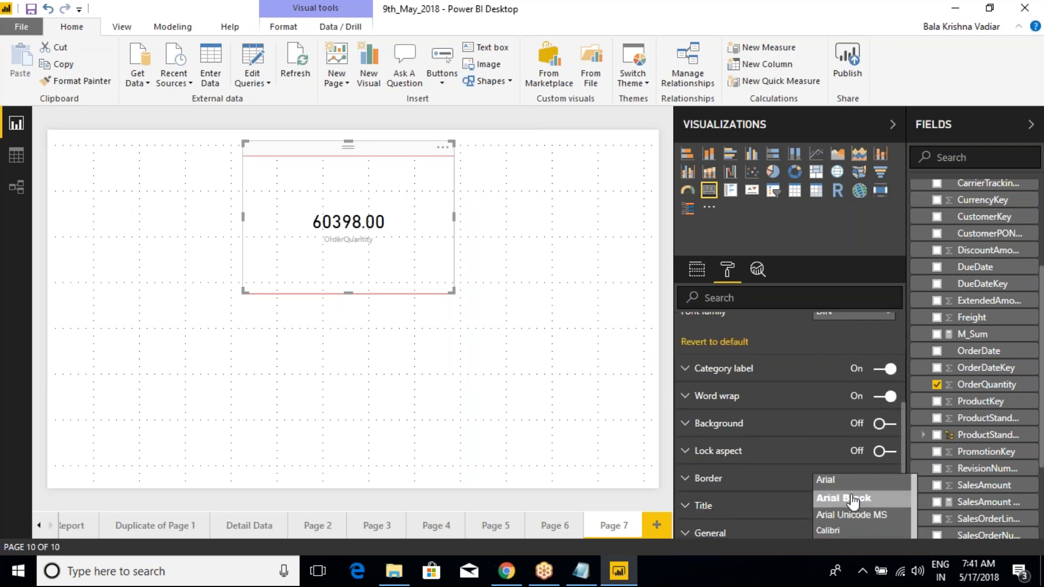
left_click(842, 532)
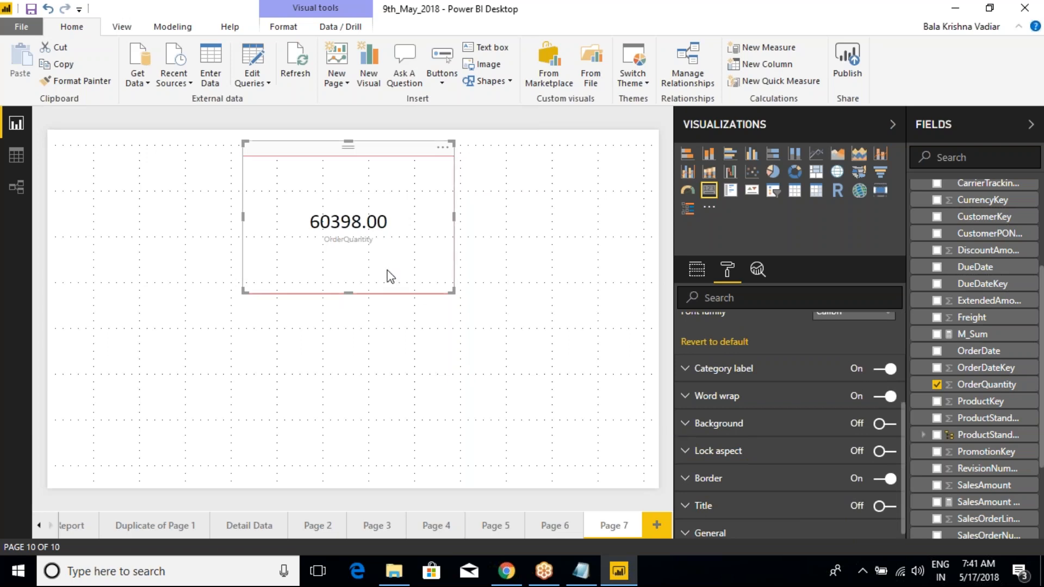
scroll(723, 382, "up", 3)
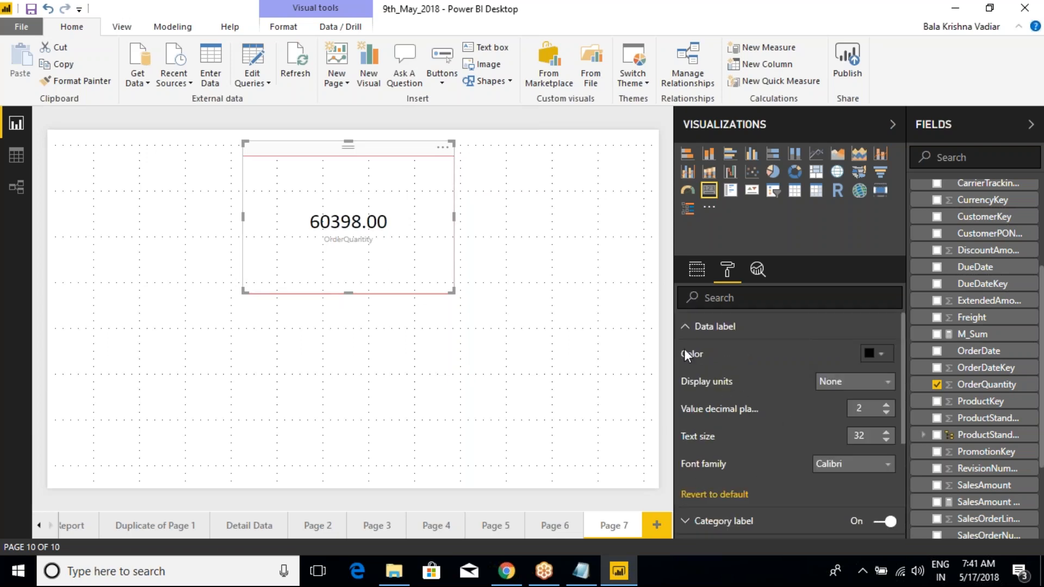
left_click(687, 332)
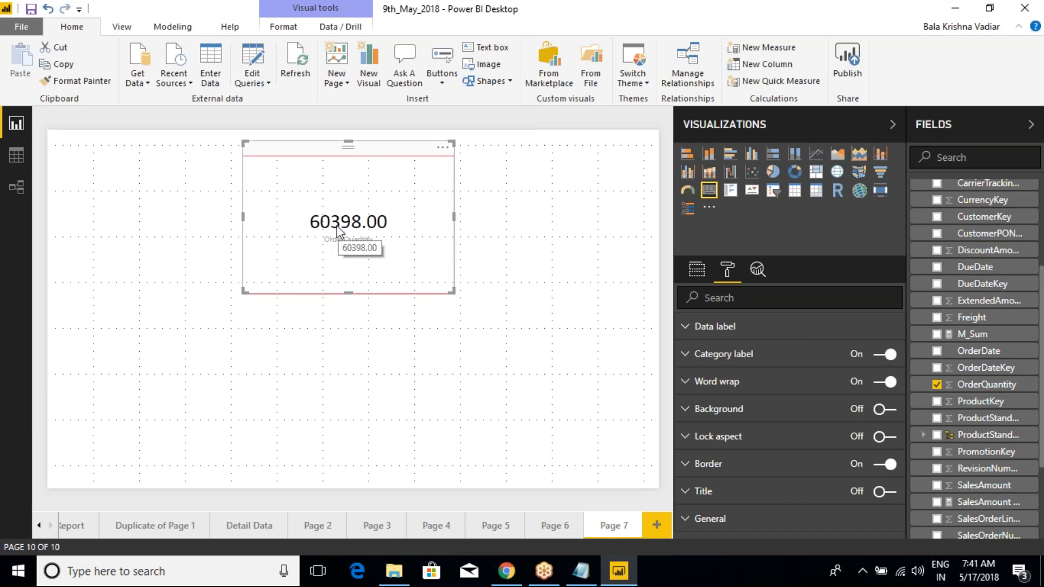
Step: Set the data label's value decimal places to 0 and close its settings
left_click(685, 326)
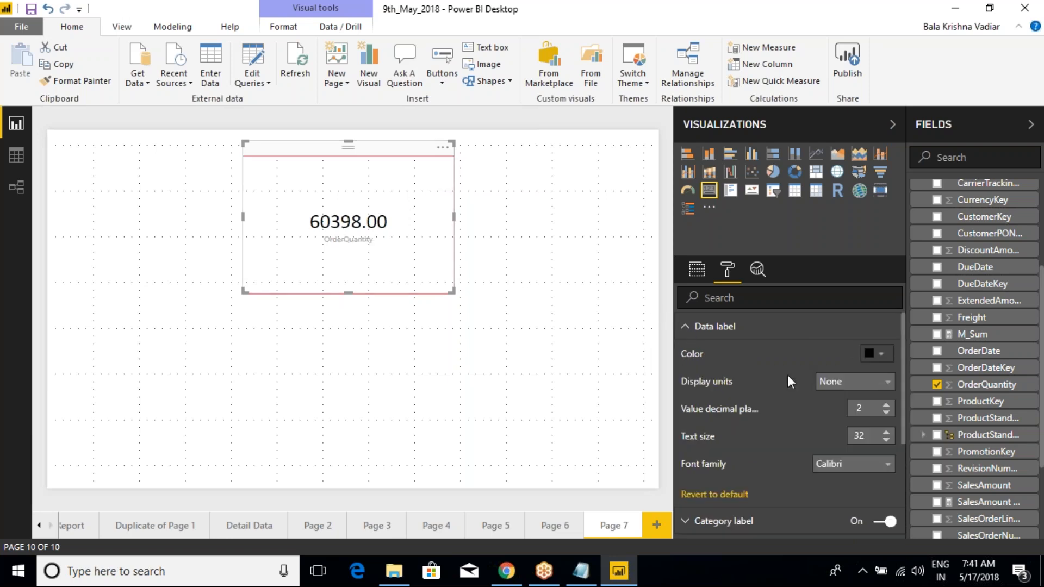
left_click(887, 412)
left_click(887, 413)
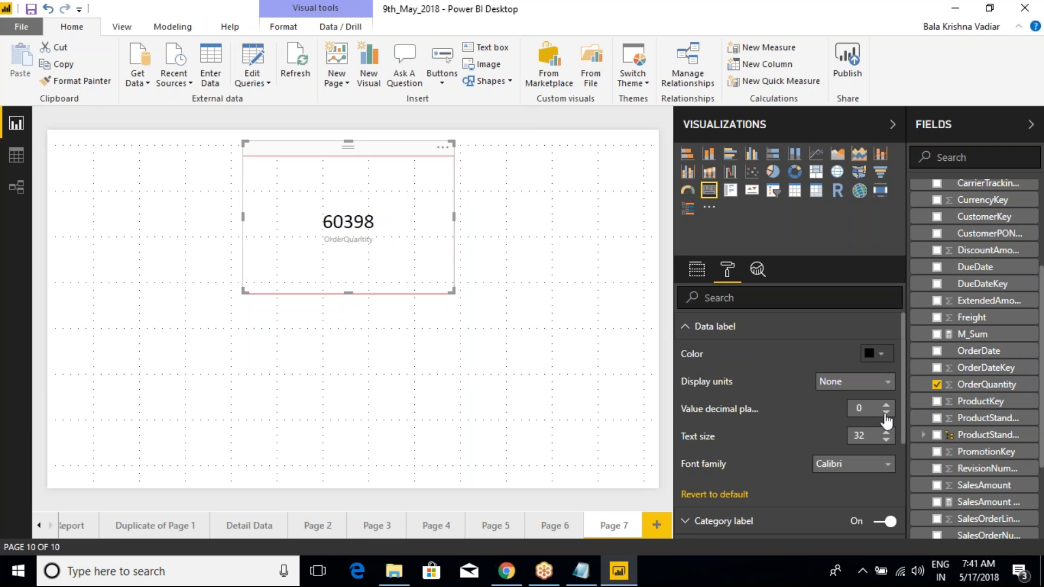
left_click(687, 328)
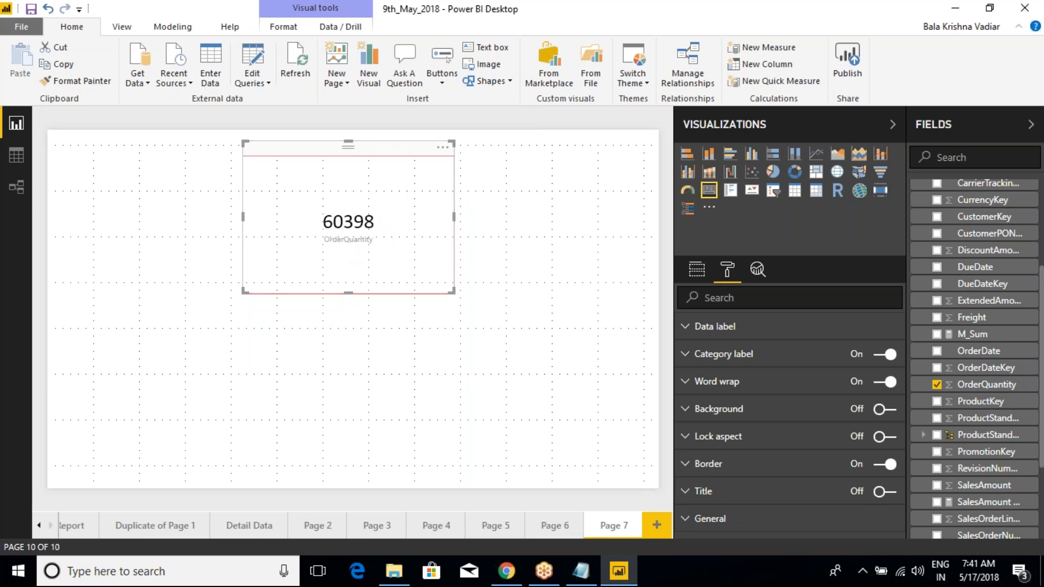
Step: Open the card's category label settings and turn the label off and on again
left_click(685, 354)
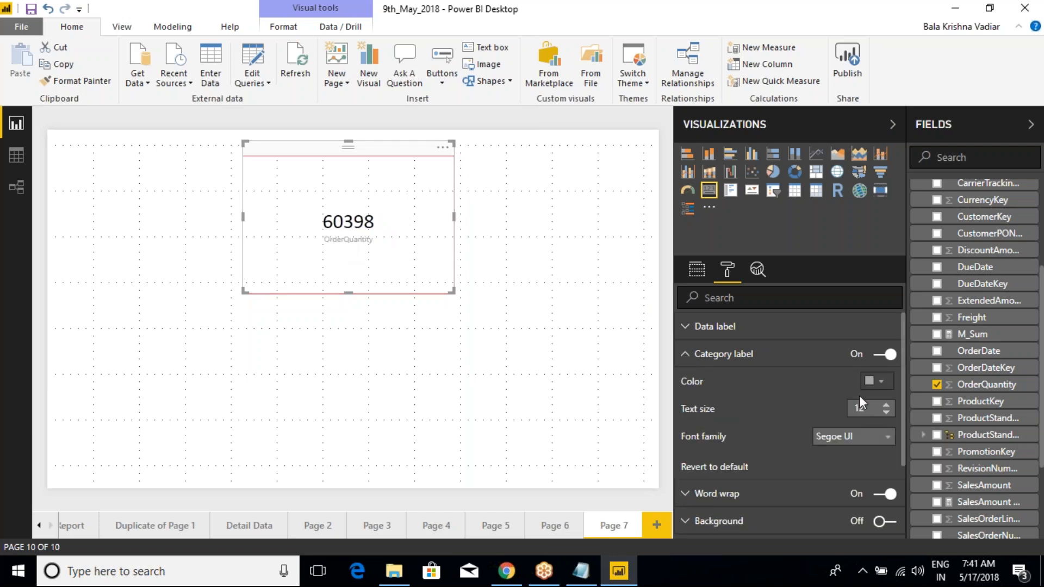
left_click(885, 355)
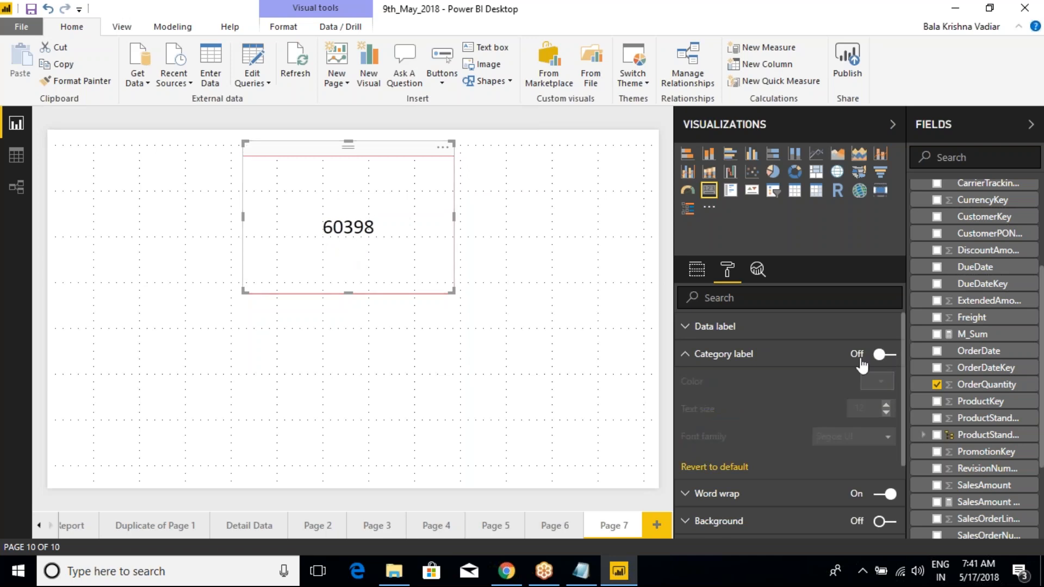
left_click(885, 354)
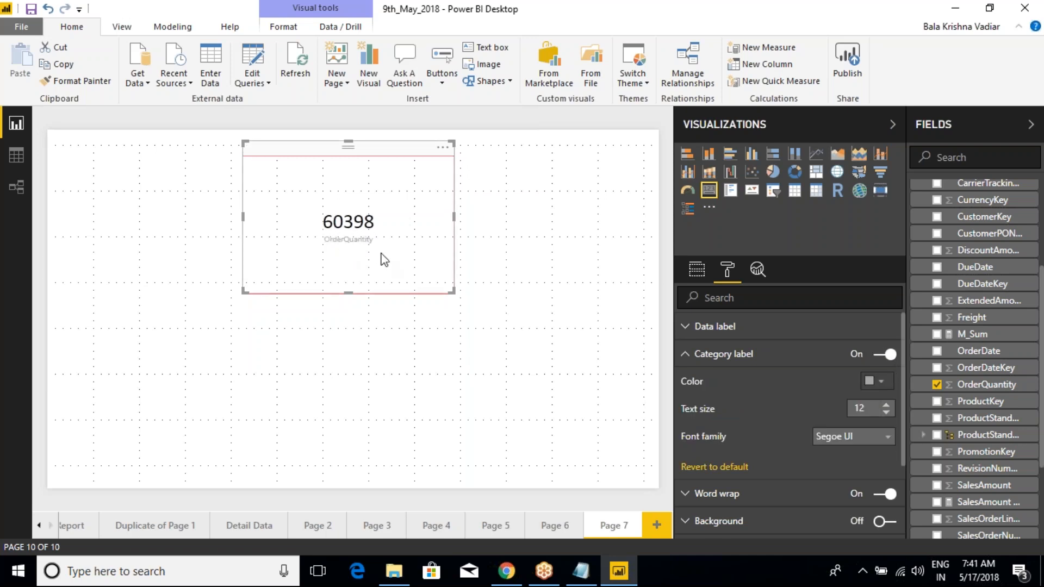
left_click_drag(377, 238, 416, 219)
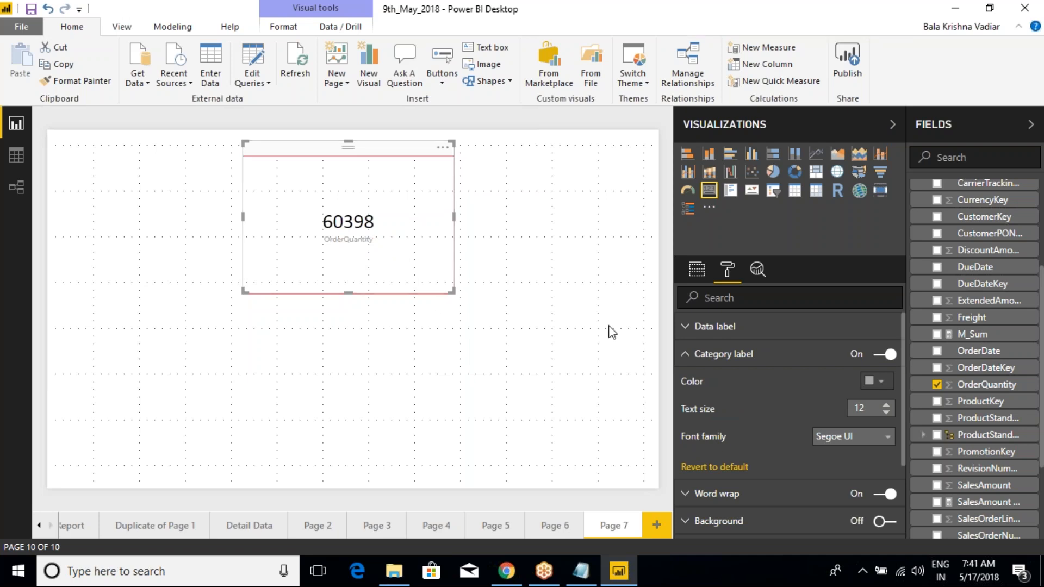
Step: Set the category label's text size to 23 and its color to black
left_click(887, 406)
left_click(887, 406)
left_click(887, 406)
left_click(887, 406)
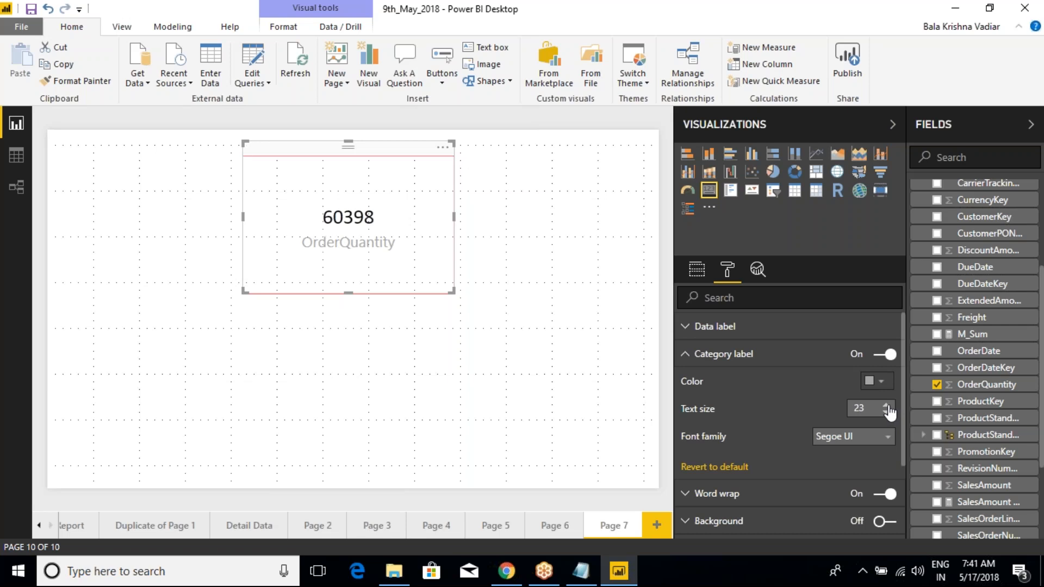
left_click(876, 381)
left_click(779, 238)
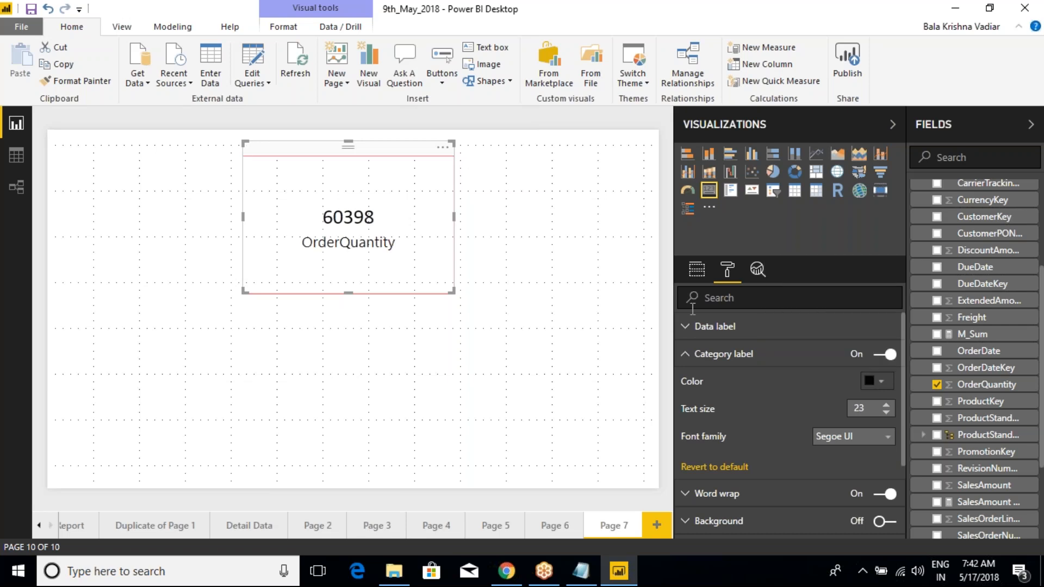
Step: Try Arial Black, Arial and Calibri in turn as the category label's font family
left_click(847, 437)
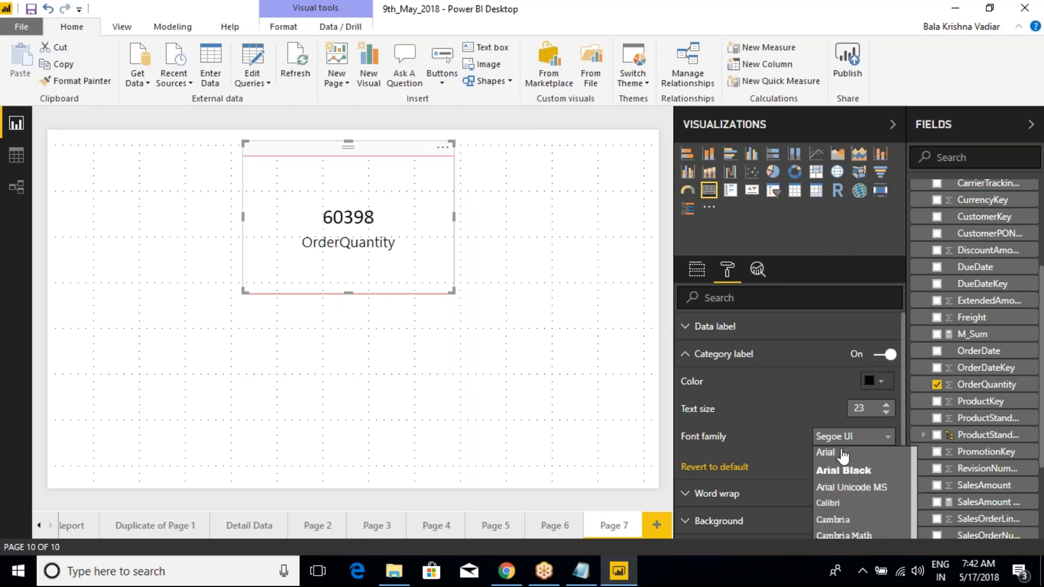
left_click(844, 471)
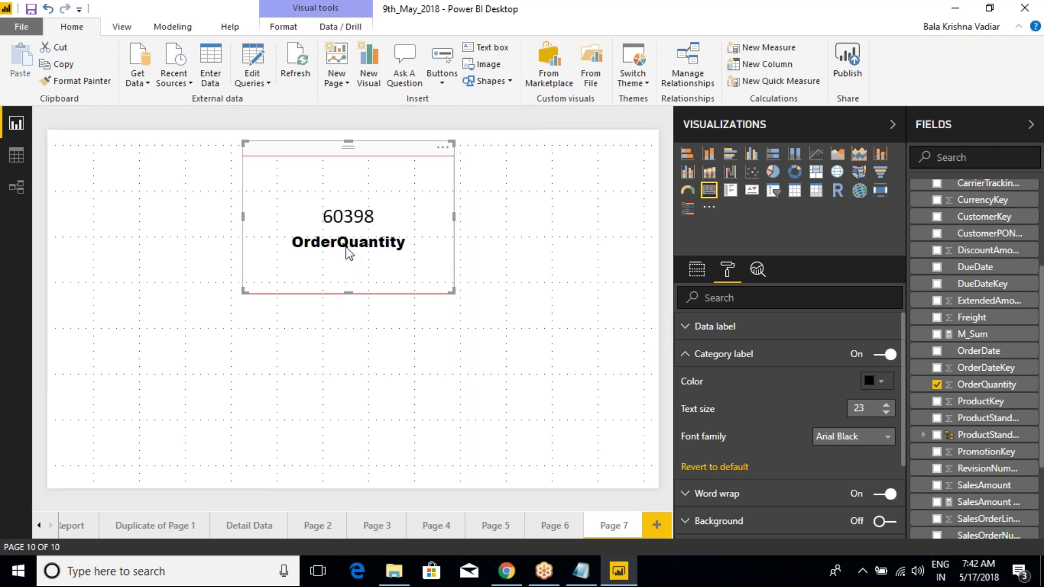
left_click(868, 439)
left_click(832, 456)
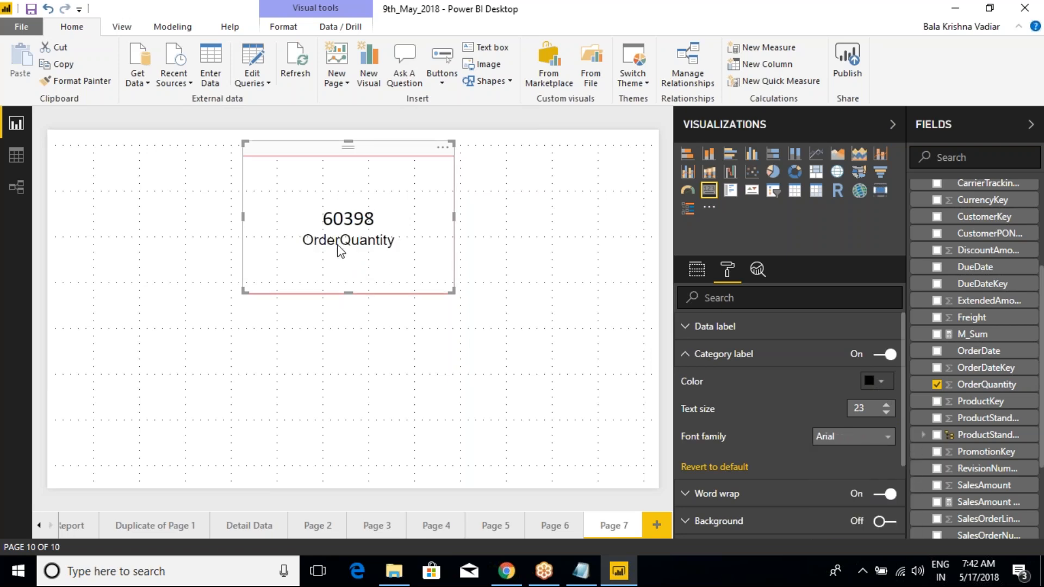
left_click(838, 437)
left_click(830, 501)
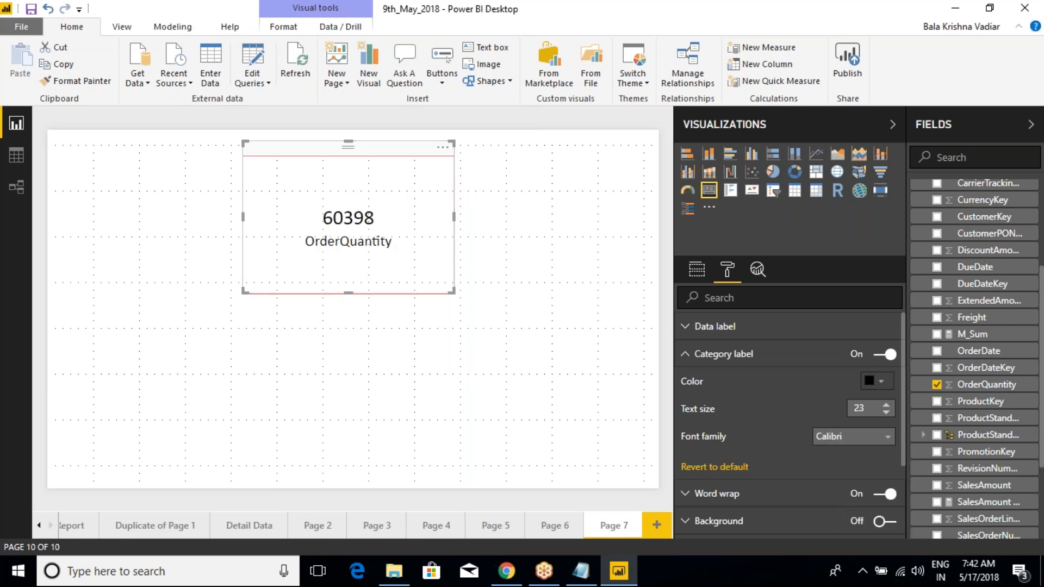
Step: Try Georgia for the category label's font family and settle on Courier New
left_click(832, 442)
scroll(844, 522, "down", 3)
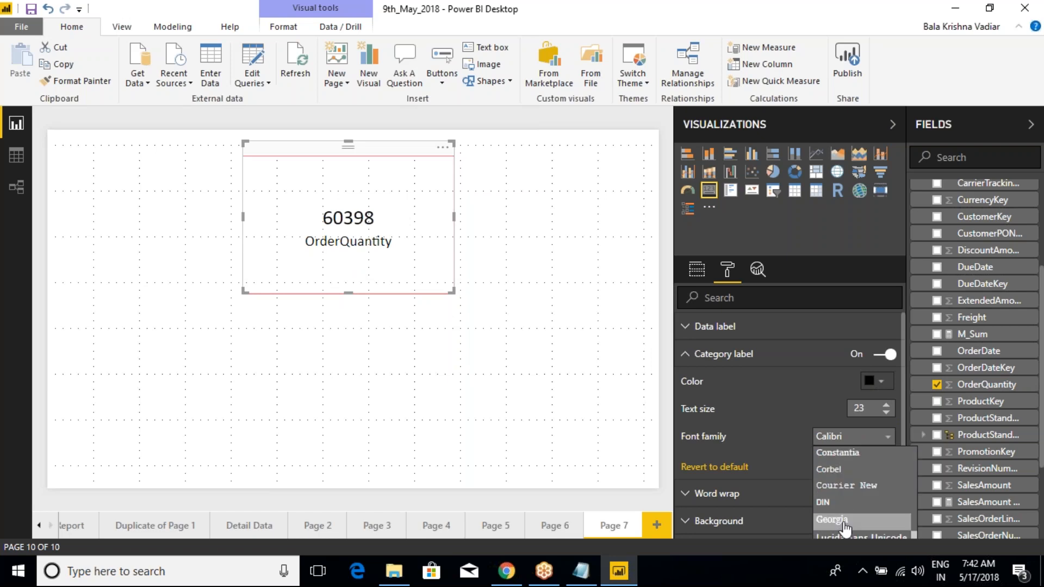
left_click(844, 524)
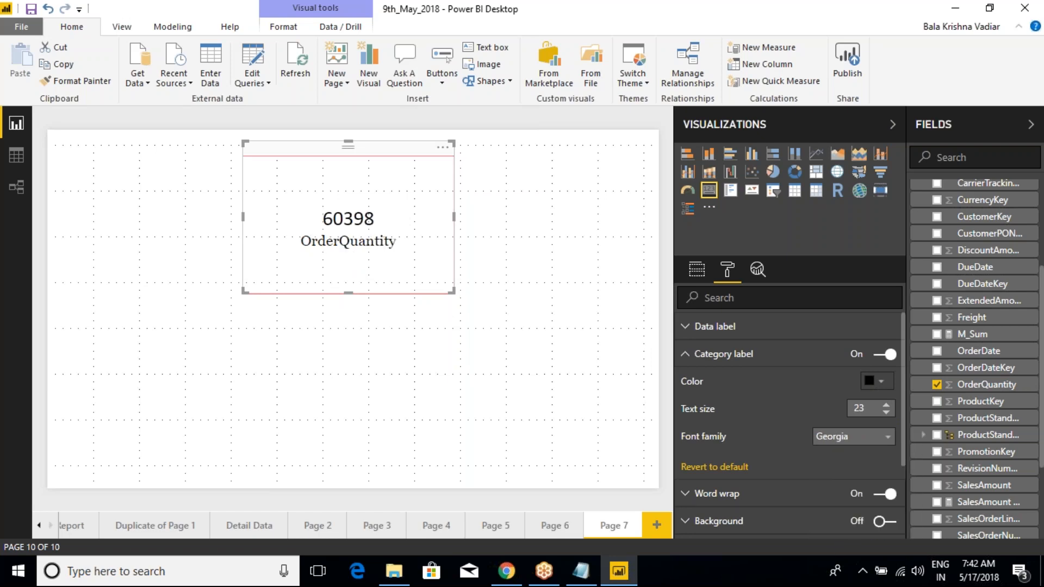
left_click(838, 449)
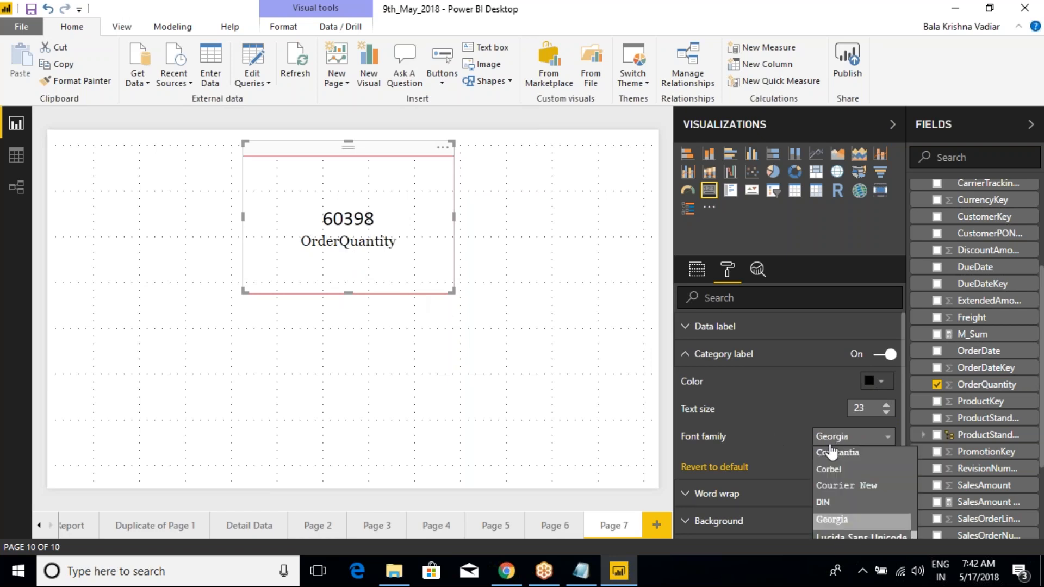
left_click(835, 493)
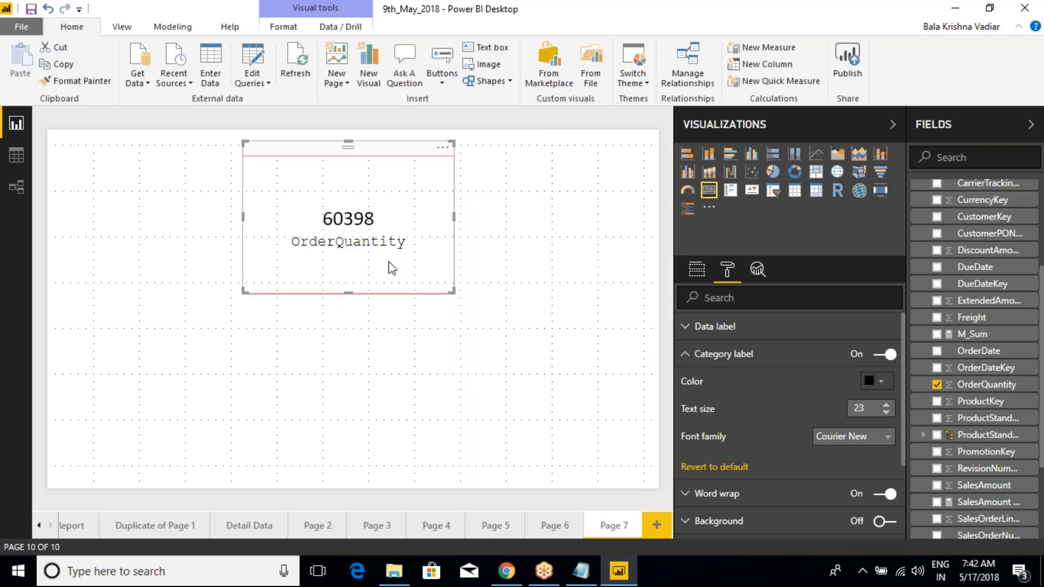
Step: Look at the card's Word wrap setting, then open the formatting options of the table on the Detail Data page
left_click(686, 355)
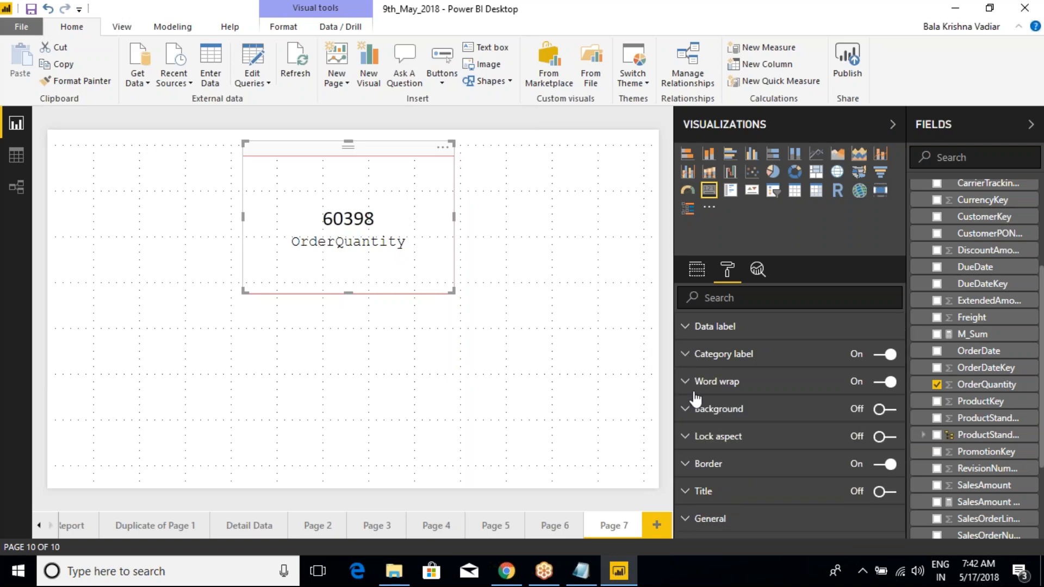
left_click(685, 384)
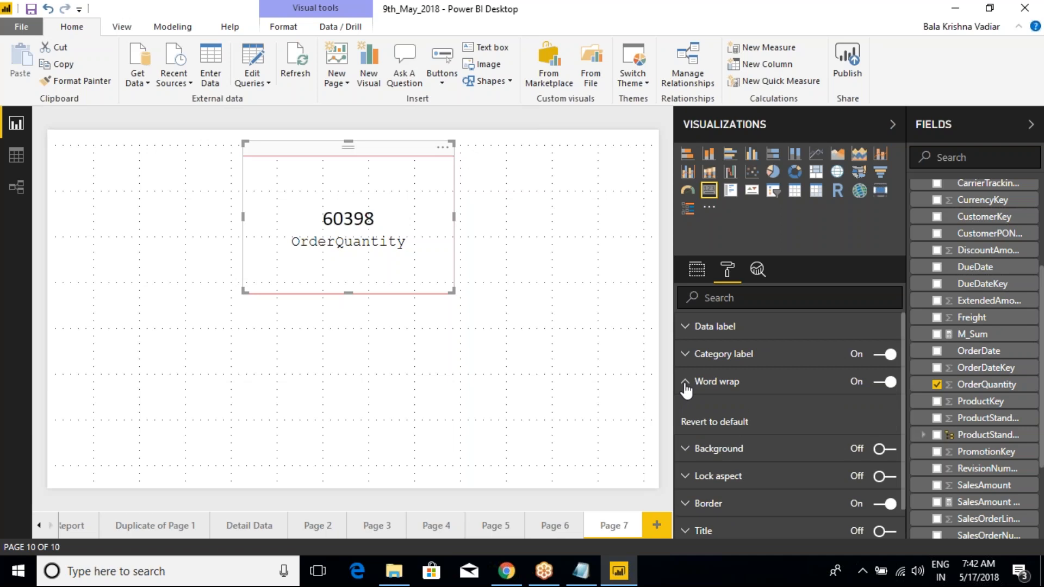
left_click(256, 525)
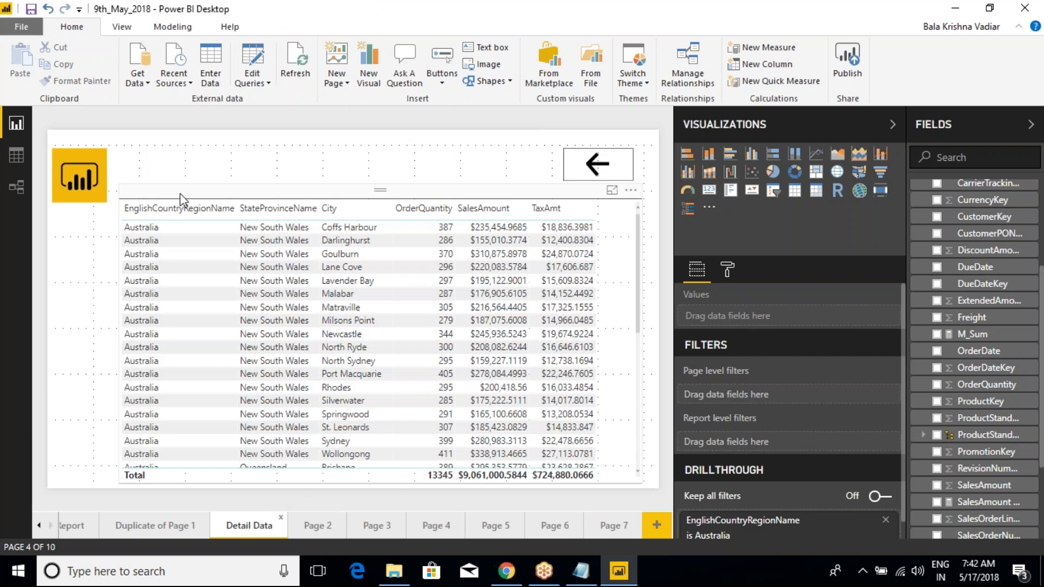
left_click(182, 203)
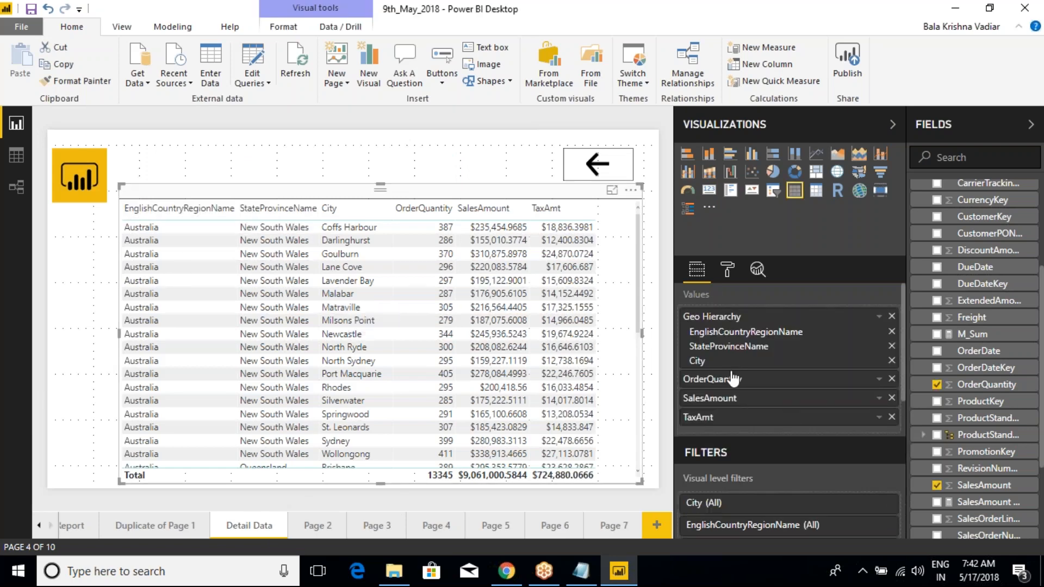
left_click(727, 269)
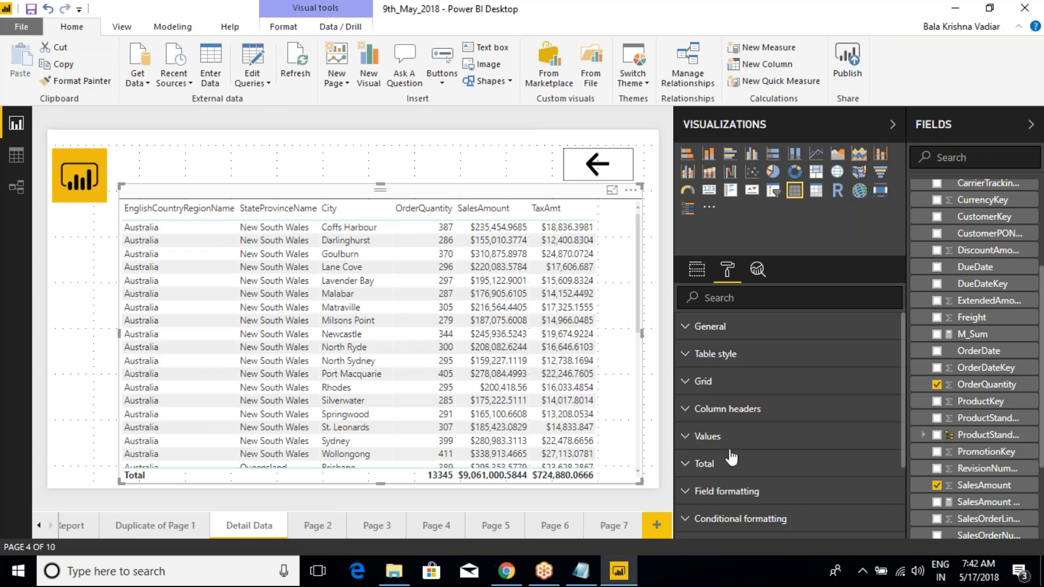
Step: Examine the table's column header formatting options down to the Word wrap setting
scroll(777, 435, "down", 1)
scroll(776, 435, "down", 3)
scroll(776, 435, "up", 4)
left_click(685, 410)
scroll(772, 461, "down", 4)
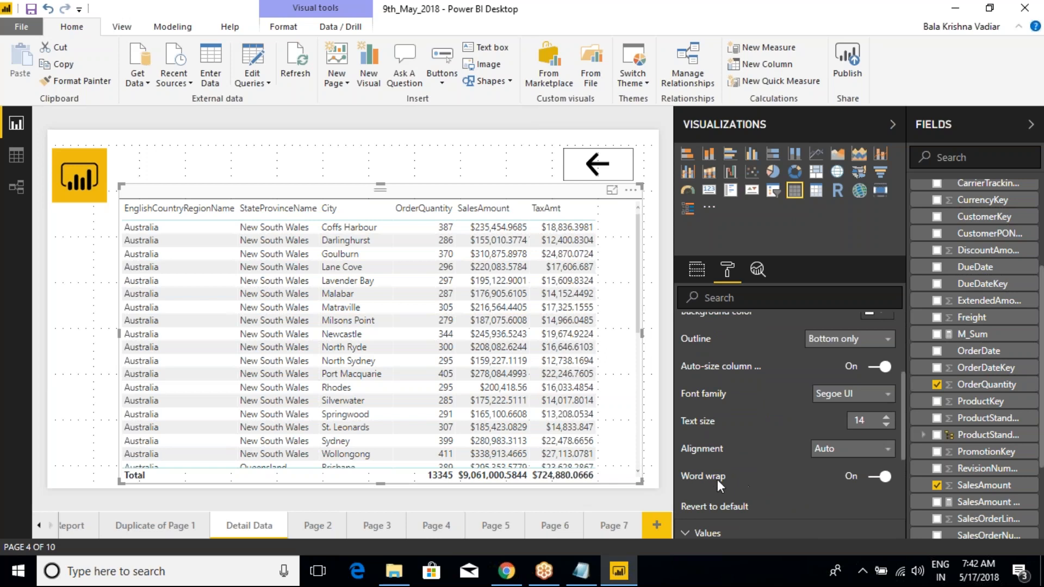
scroll(721, 468, "up", 4)
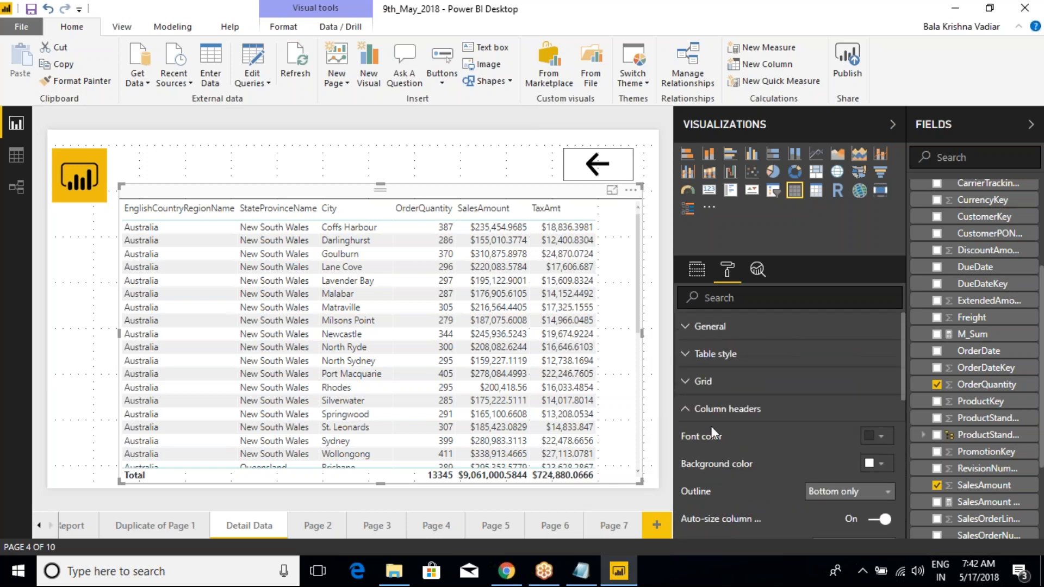
left_click(687, 411)
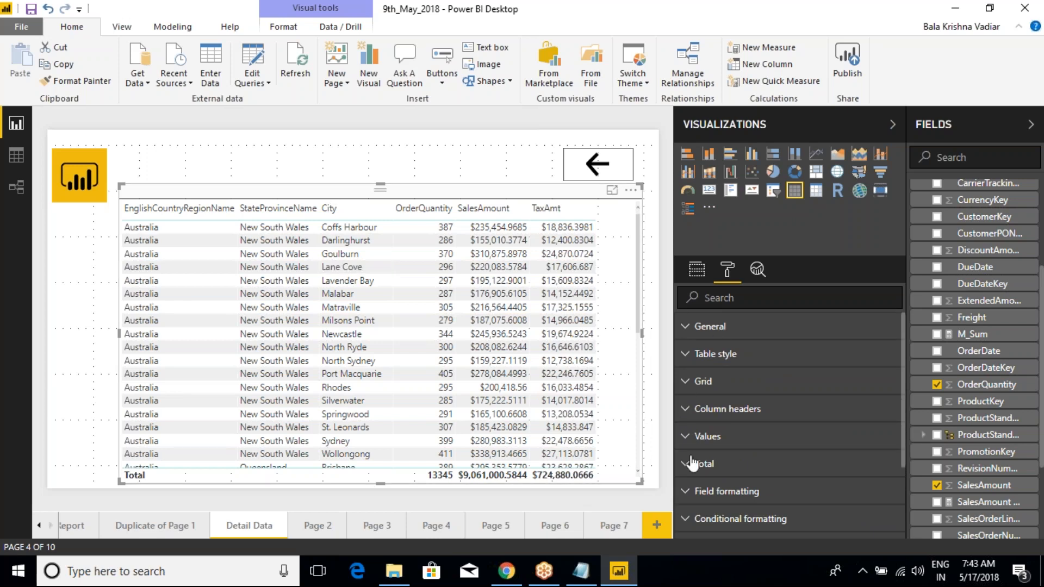
left_click(687, 411)
scroll(746, 469, "down", 5)
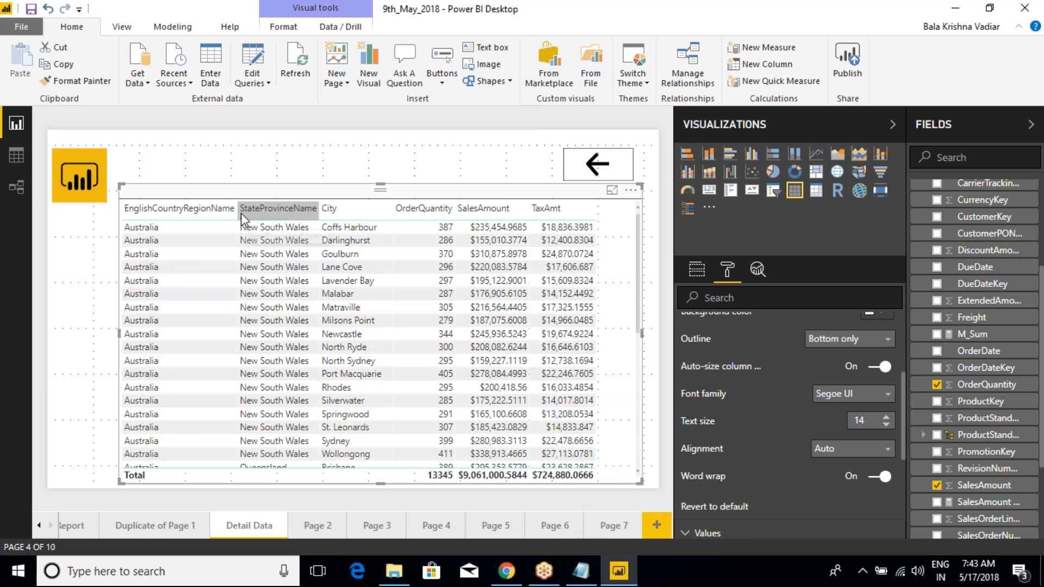
Step: Turn off word wrap for the table's column headers and try narrowing the EnglishCountryRegionName column
mouse_move(238, 212)
left_mouse_down()
mouse_move(261, 211)
mouse_move(152, 223)
mouse_move(249, 215)
left_mouse_up()
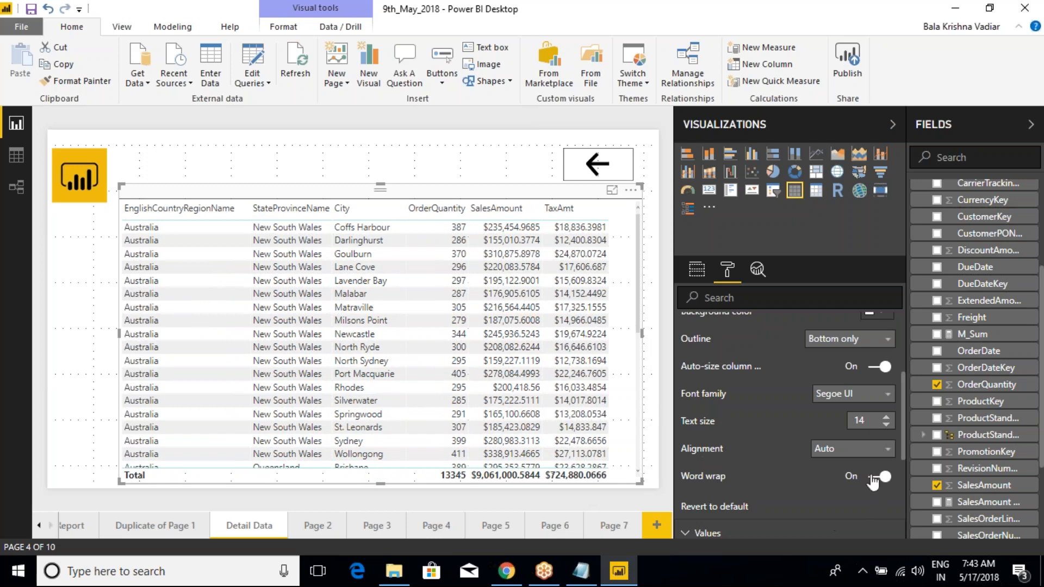
left_click(877, 477)
left_click_drag(247, 216, 184, 208)
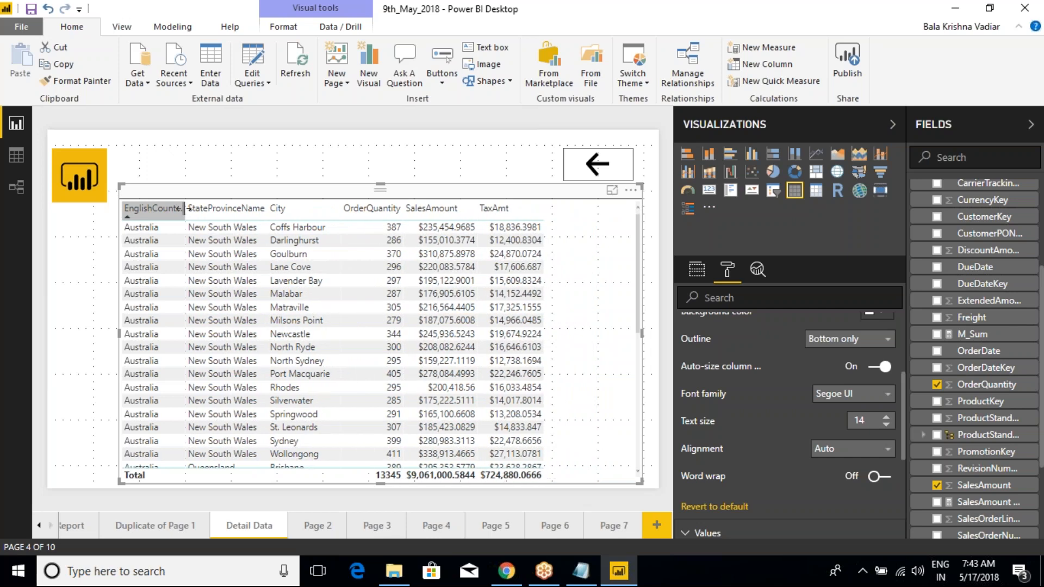
left_click_drag(183, 208, 159, 210)
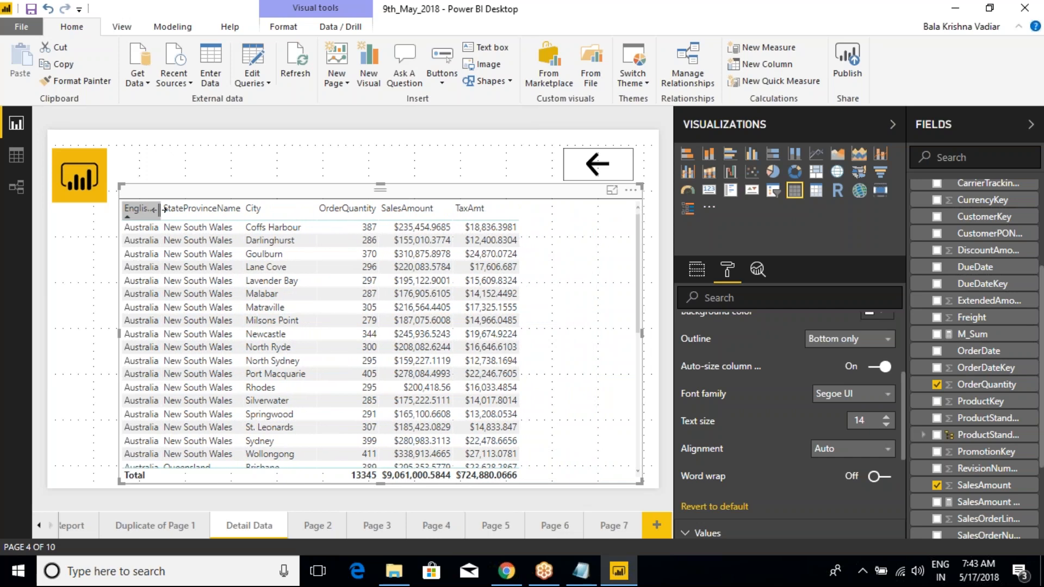
Step: Widen the EnglishCountryRegionName column to fit its full header and turn the column headers' word wrap on
left_click_drag(158, 209, 254, 217)
left_click(879, 477)
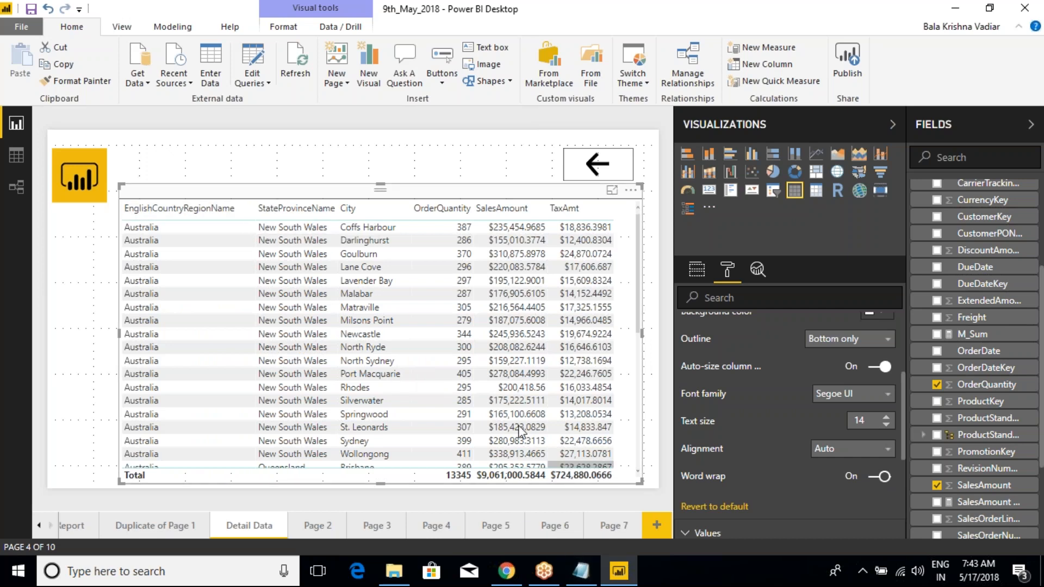
Step: Rename the report page Page 7 as Card
left_click(612, 526)
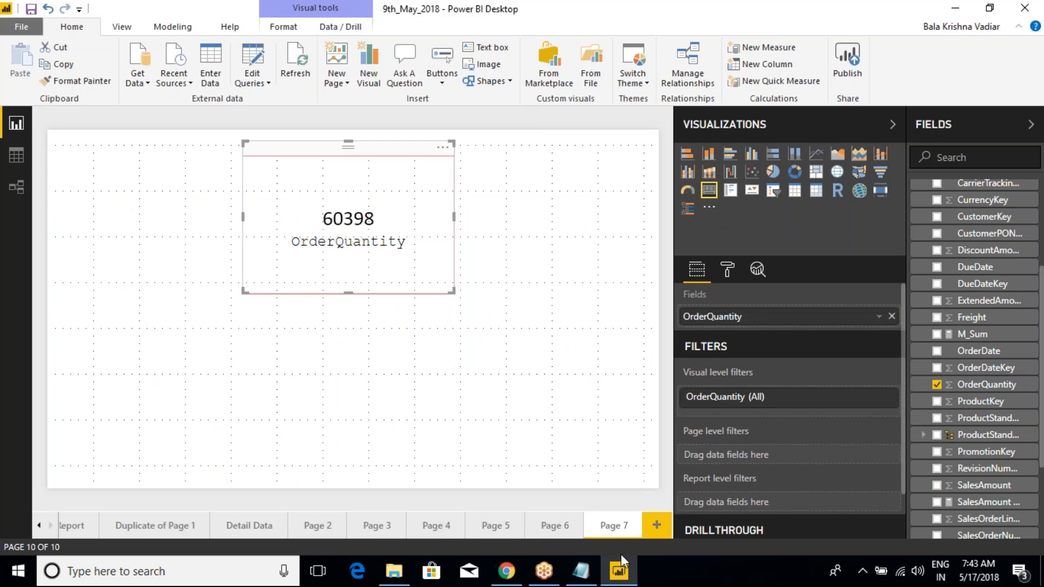
right_click(609, 532)
left_click(631, 483)
type("Card")
key("Return")
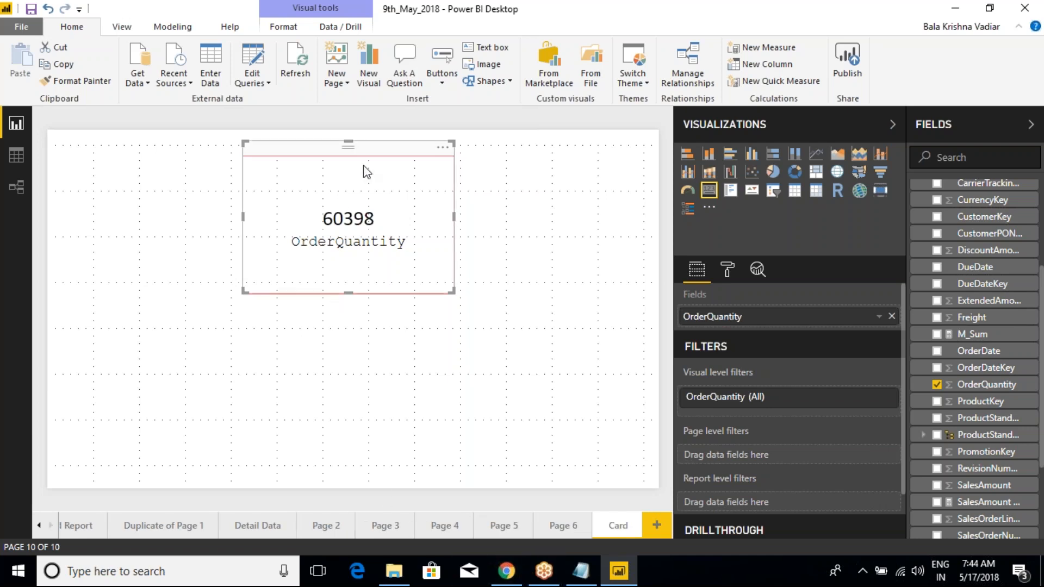
Step: Turn on the OrderQuantity card's background, color it theme yellow and set its transparency to 62%
left_click(727, 269)
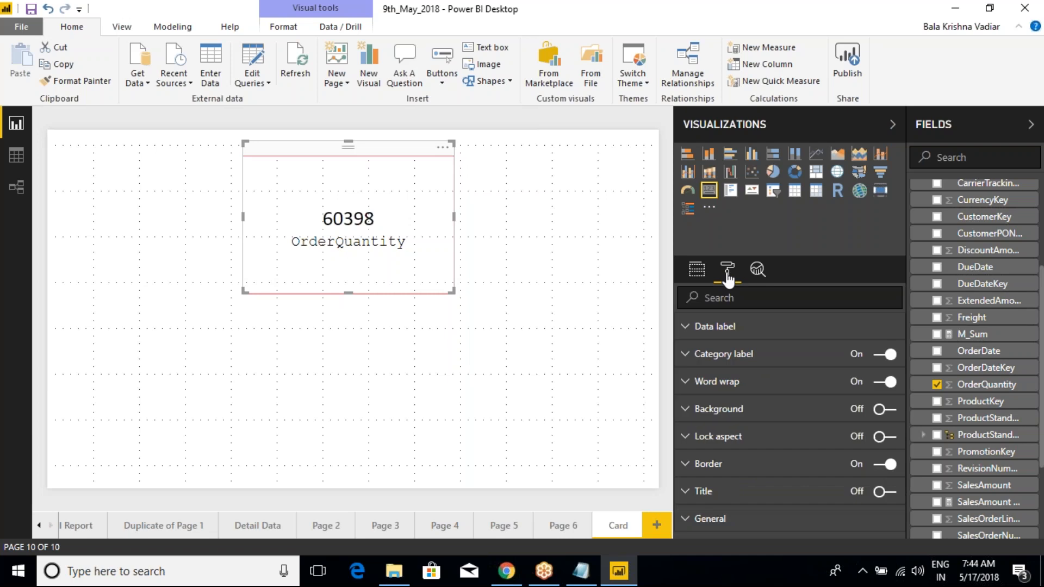
left_click(689, 417)
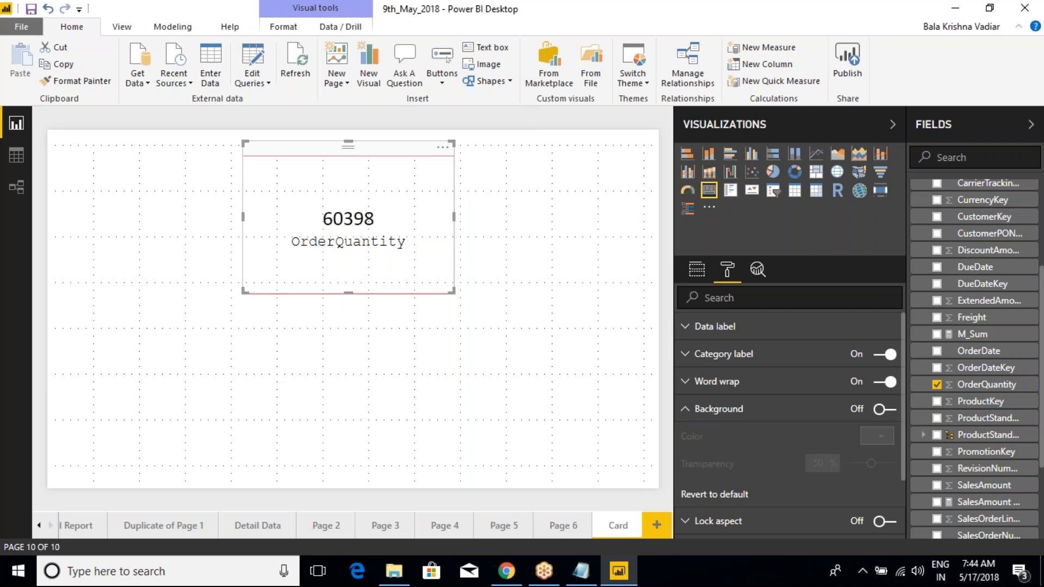
left_click(888, 414)
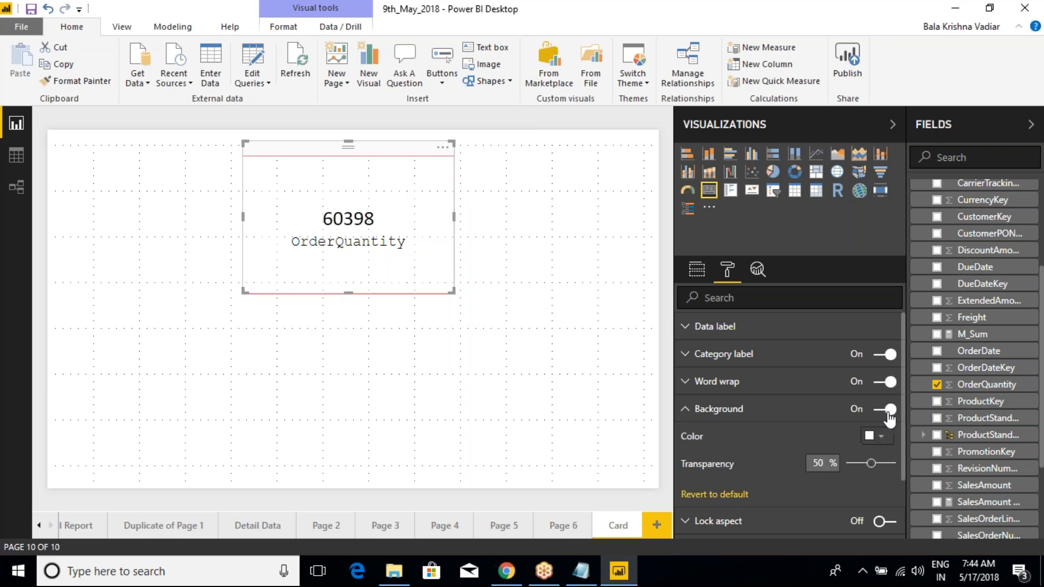
left_click(883, 440)
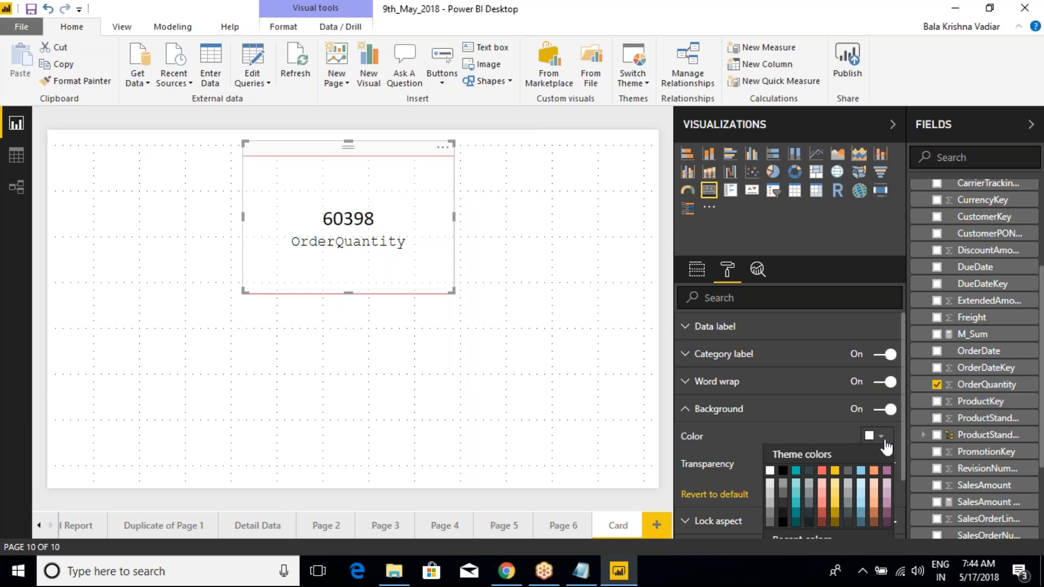
left_click(833, 471)
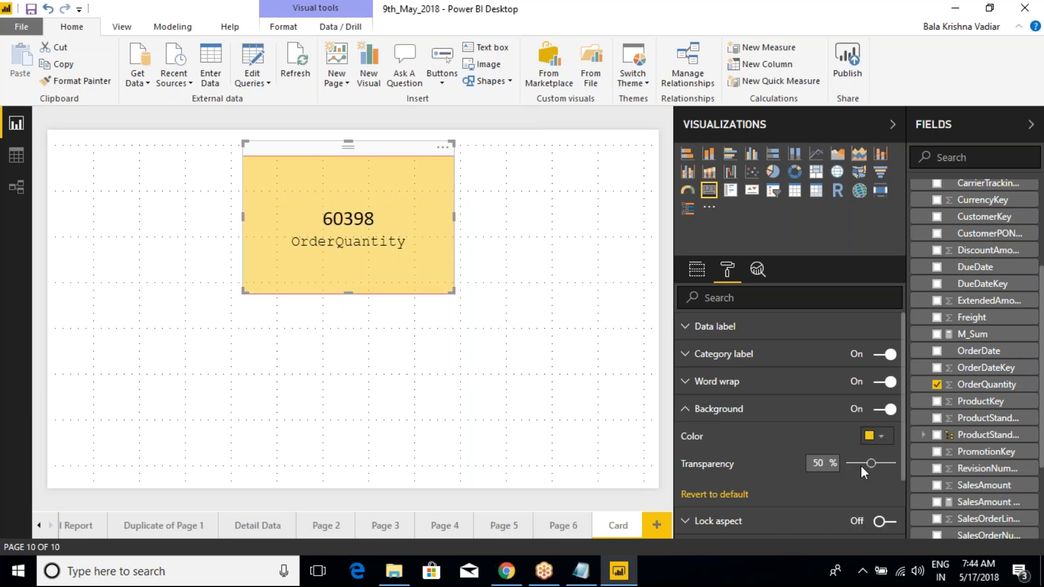
mouse_move(861, 466)
left_mouse_down()
mouse_move(840, 461)
mouse_move(895, 468)
mouse_move(875, 466)
left_mouse_up()
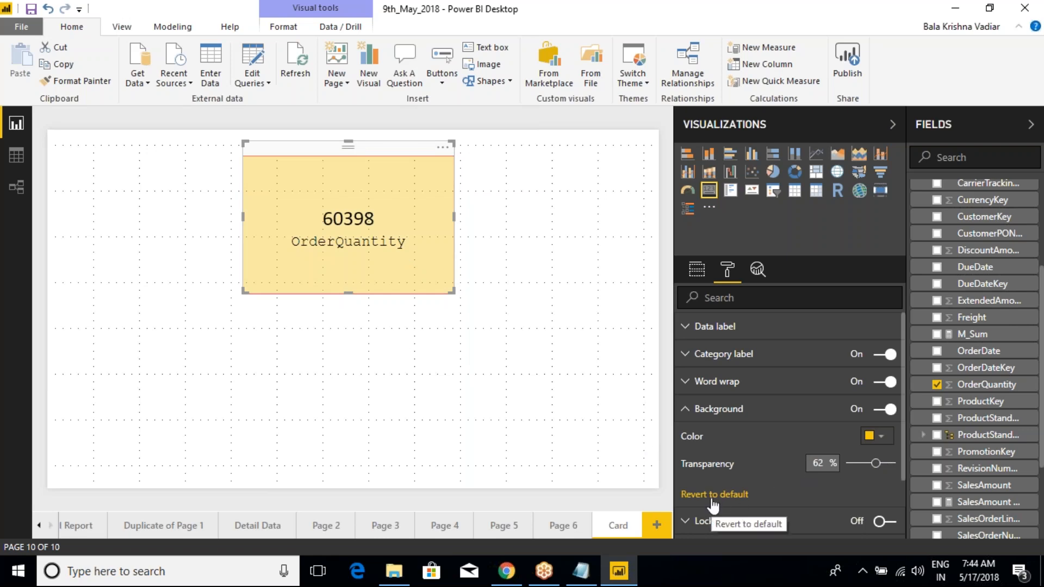
left_click(689, 418)
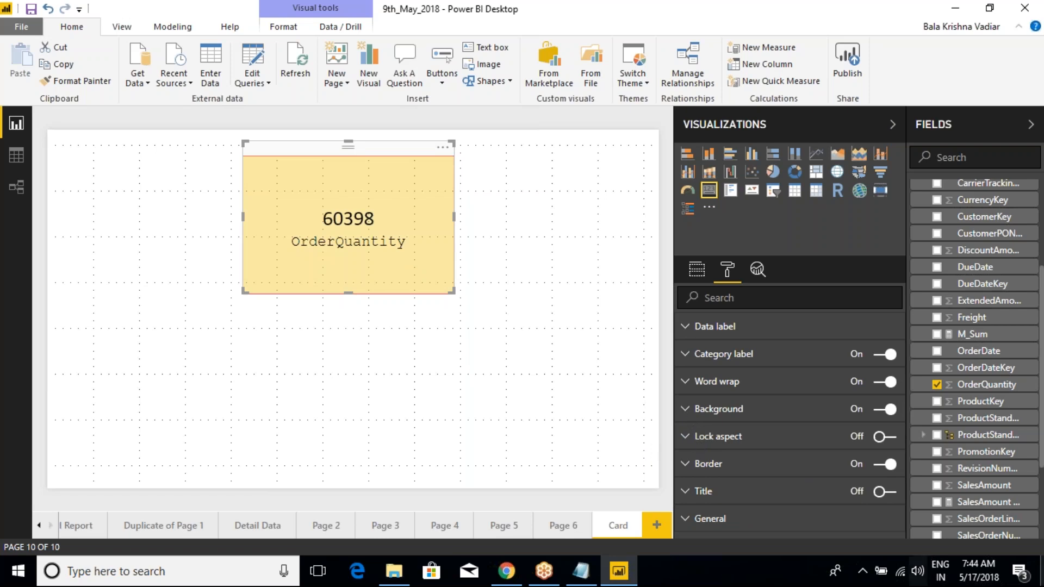
Step: Turn on Lock aspect for the OrderQuantity card
left_click(687, 436)
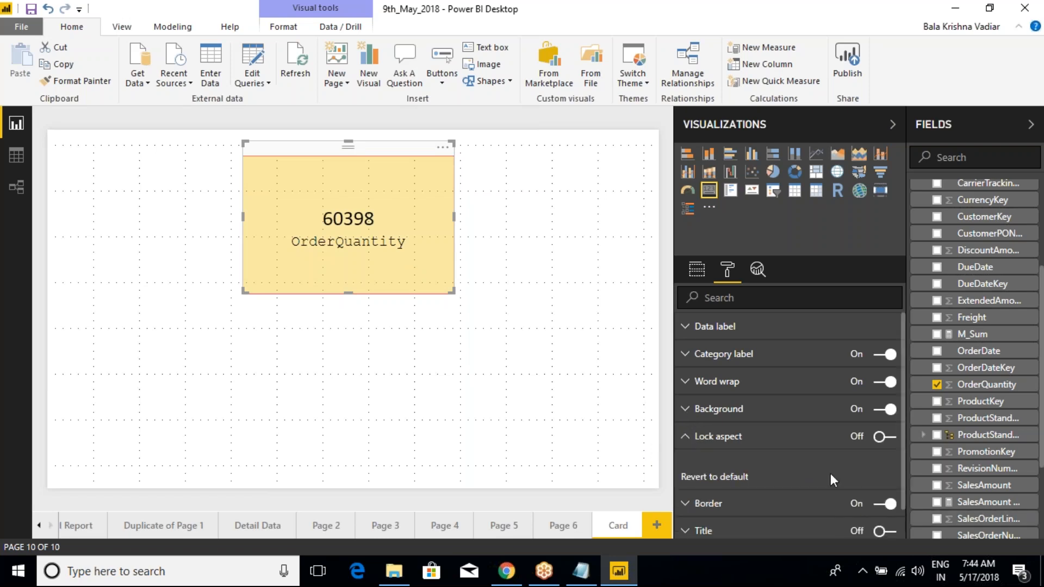
left_click(883, 437)
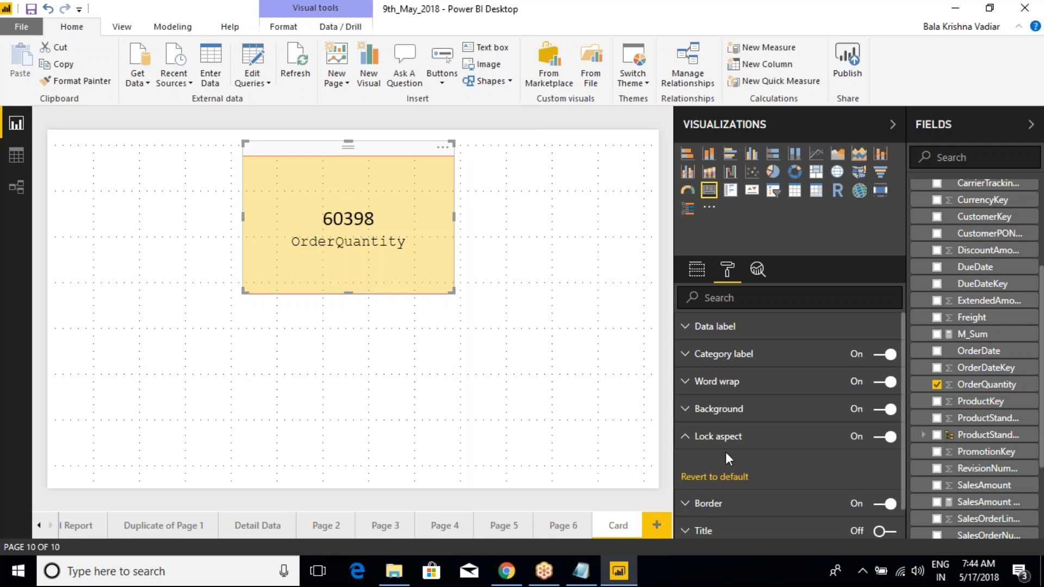
left_click(686, 437)
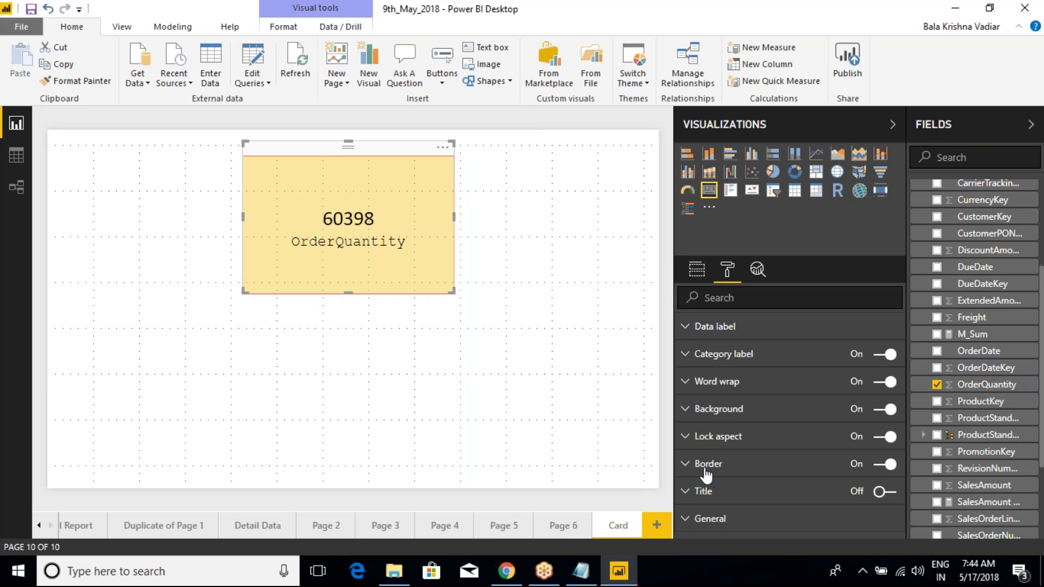
Step: Set the card's border color to black, check it with the card deselected, and reopen the card's formatting options
left_click(689, 467)
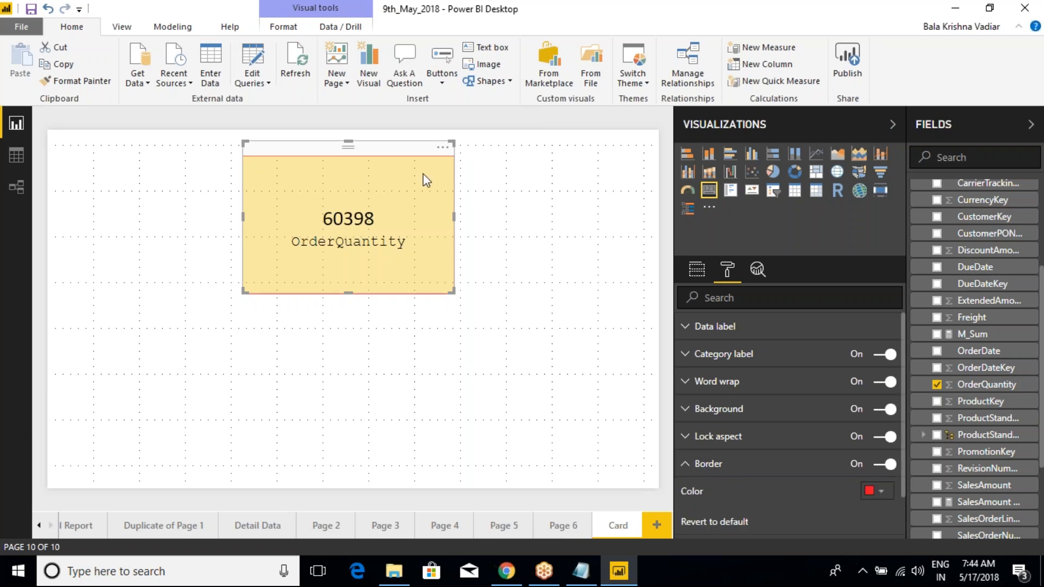
left_click(870, 491)
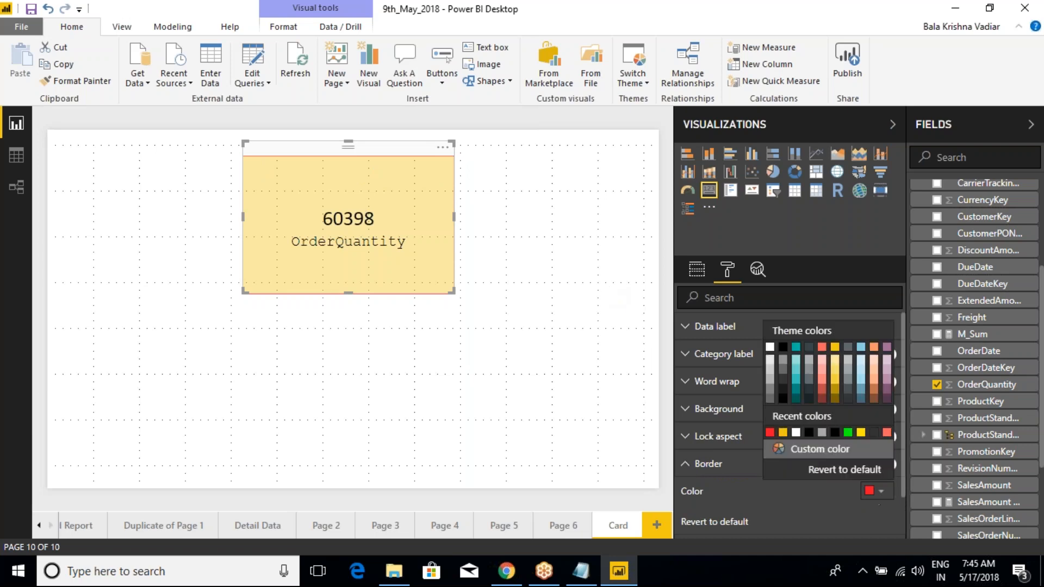
left_click(861, 434)
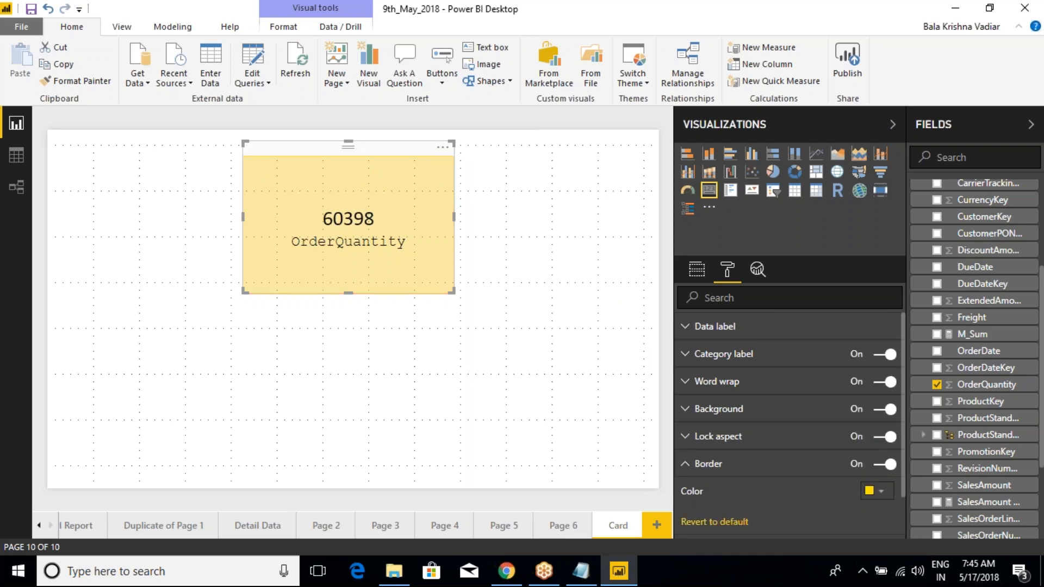
left_click(882, 492)
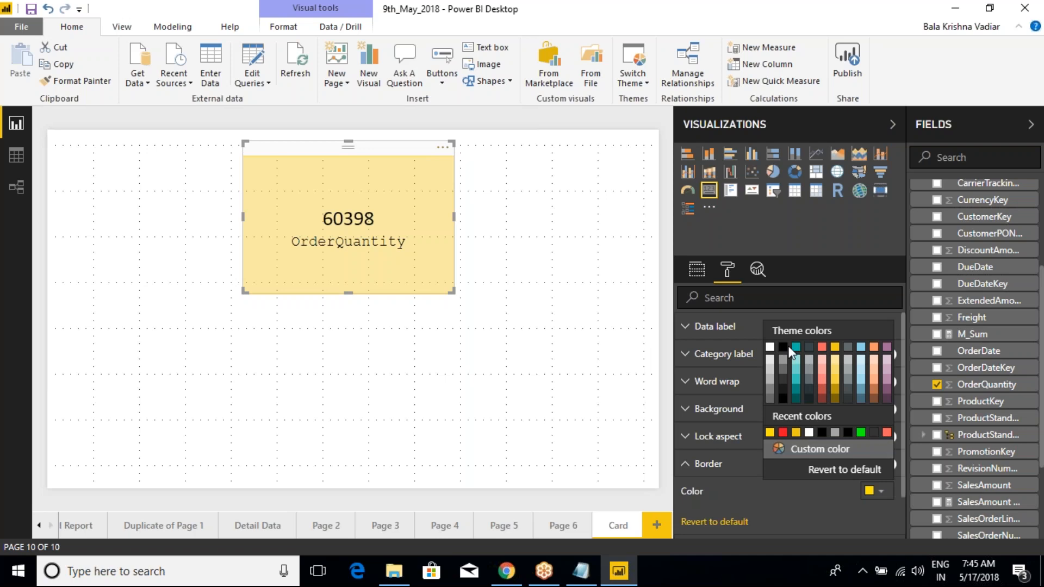
left_click(783, 347)
left_click(479, 341)
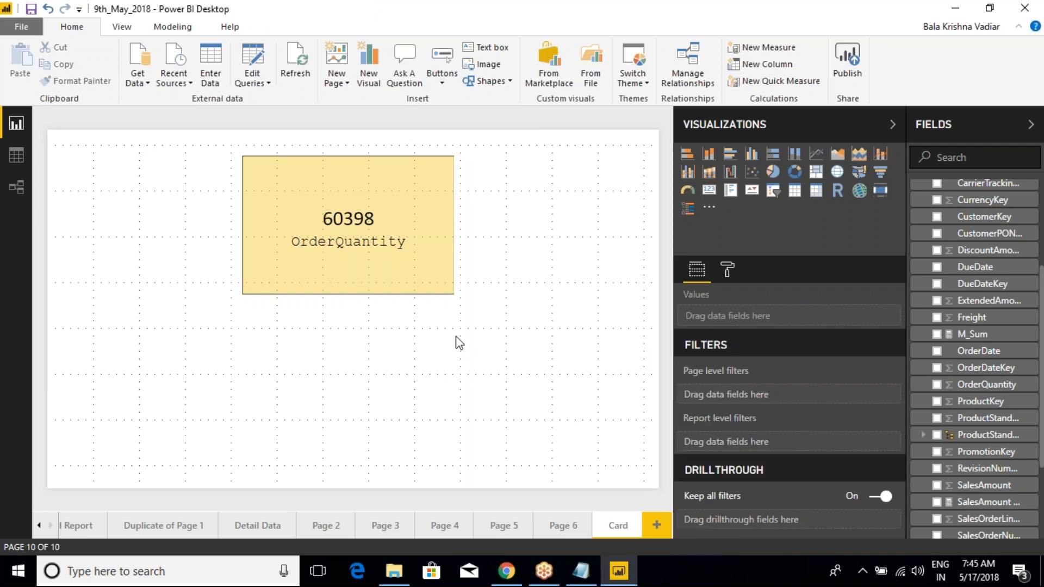
left_click(435, 218)
left_click(729, 272)
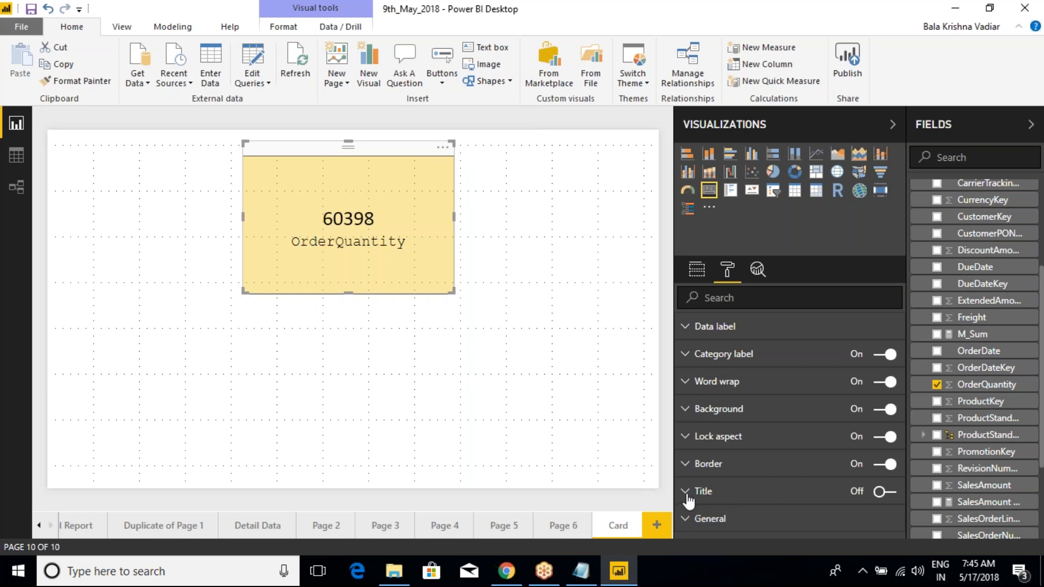
key("ctrl+2")
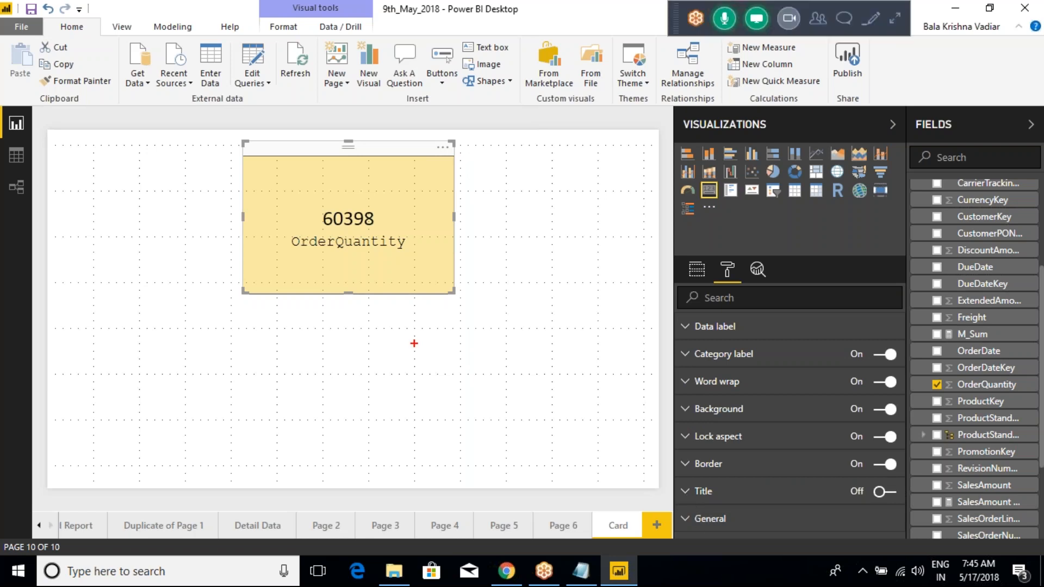
mouse_move(239, 155)
left_mouse_down()
mouse_move(321, 179)
mouse_move(456, 186)
left_mouse_up()
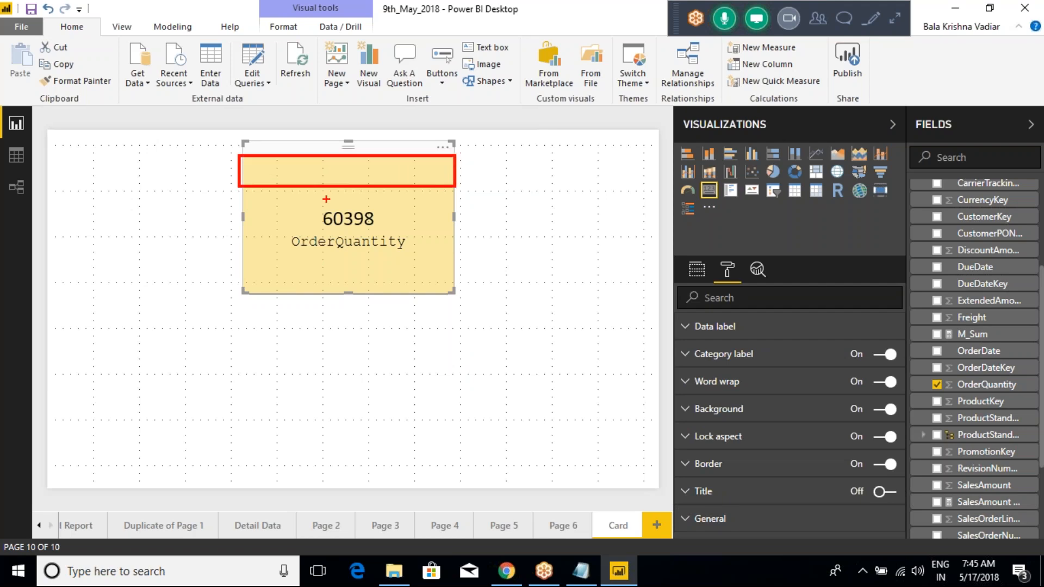
mouse_move(277, 170)
left_mouse_down()
mouse_move(277, 180)
mouse_move(280, 161)
mouse_move(300, 176)
mouse_move(312, 163)
left_mouse_up()
mouse_move(344, 164)
left_mouse_down()
mouse_move(347, 190)
mouse_move(370, 186)
left_mouse_up()
left_click_drag(381, 167, 401, 184)
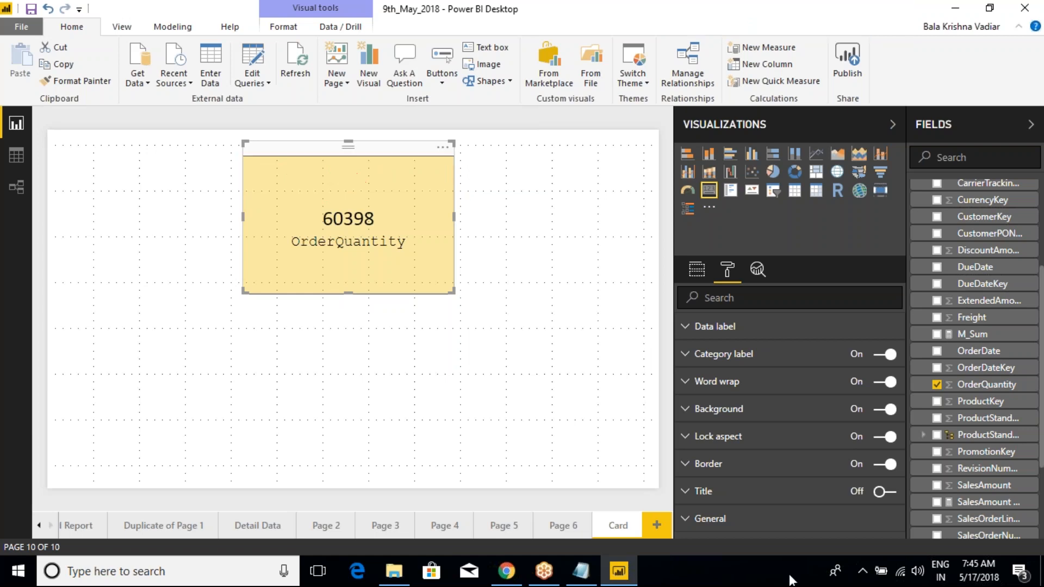
Step: Turn on the OrderQuantity card's title and set the title text to TotalOrders
left_click(888, 492)
left_click(686, 496)
scroll(686, 498, "down", 3)
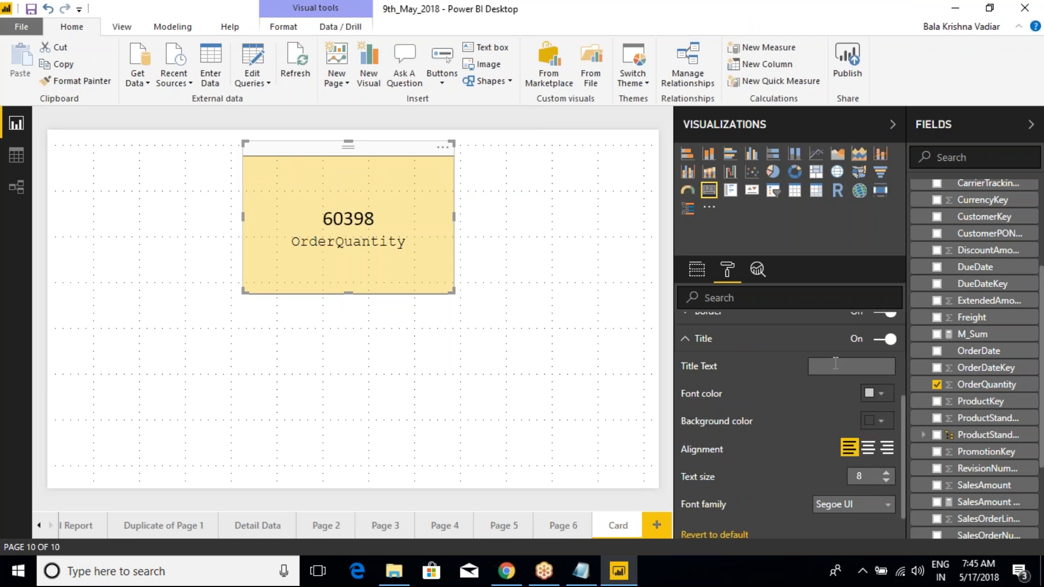
type("alOrders")
left_click(729, 336)
scroll(845, 397, "up", 1)
scroll(786, 377, "up", 2)
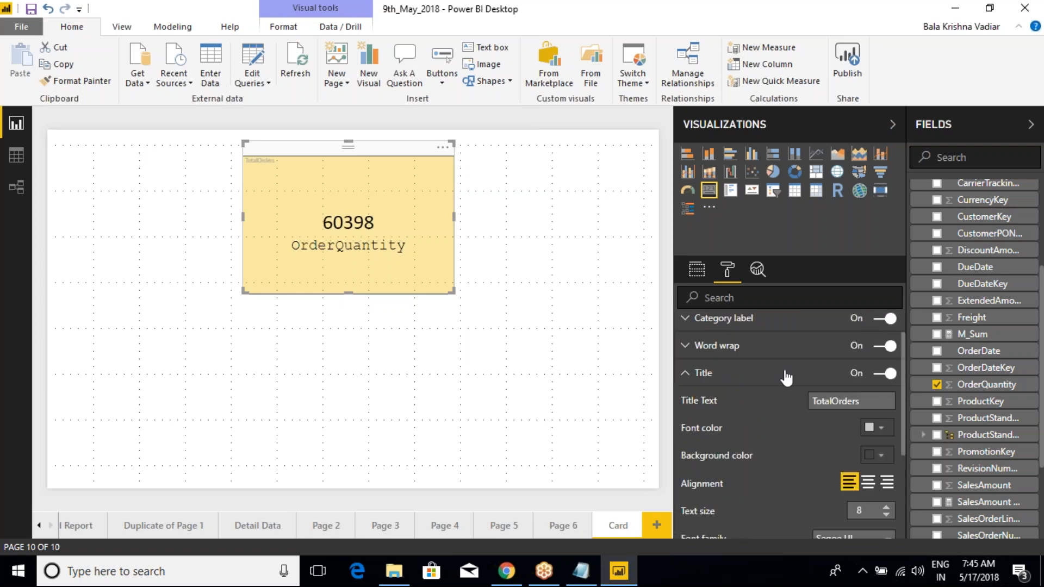
Step: Center the card's title and increase its text size to 23
left_click(870, 483)
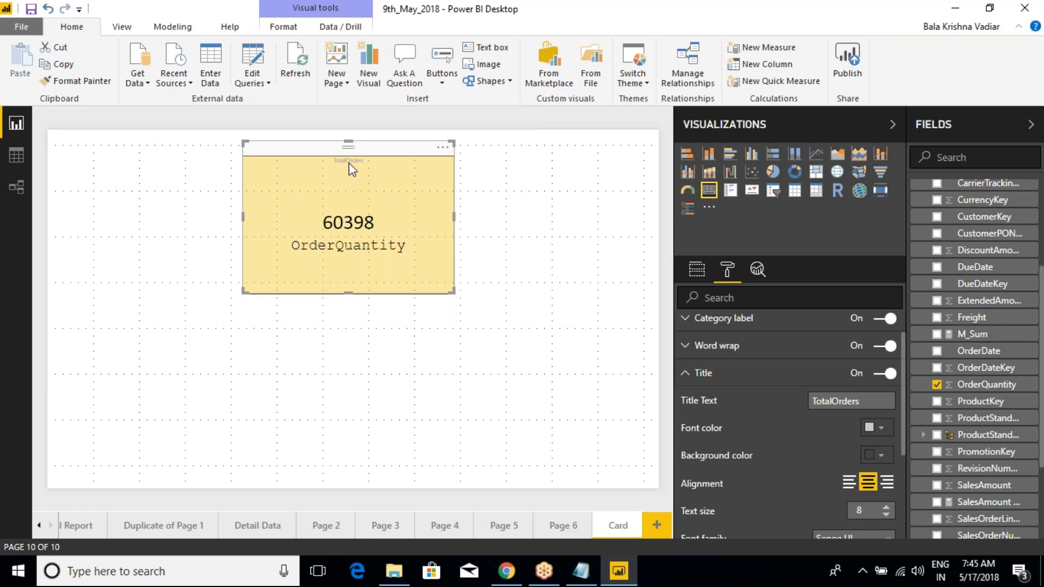
scroll(786, 439, "down", 2)
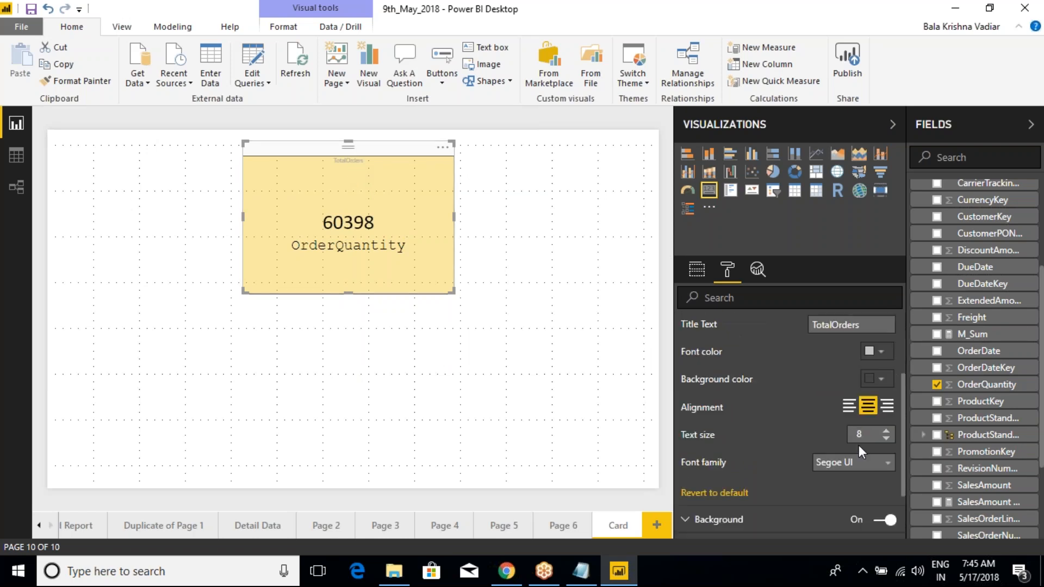
left_click(888, 432)
left_click(887, 431)
left_click(887, 432)
left_click(887, 432)
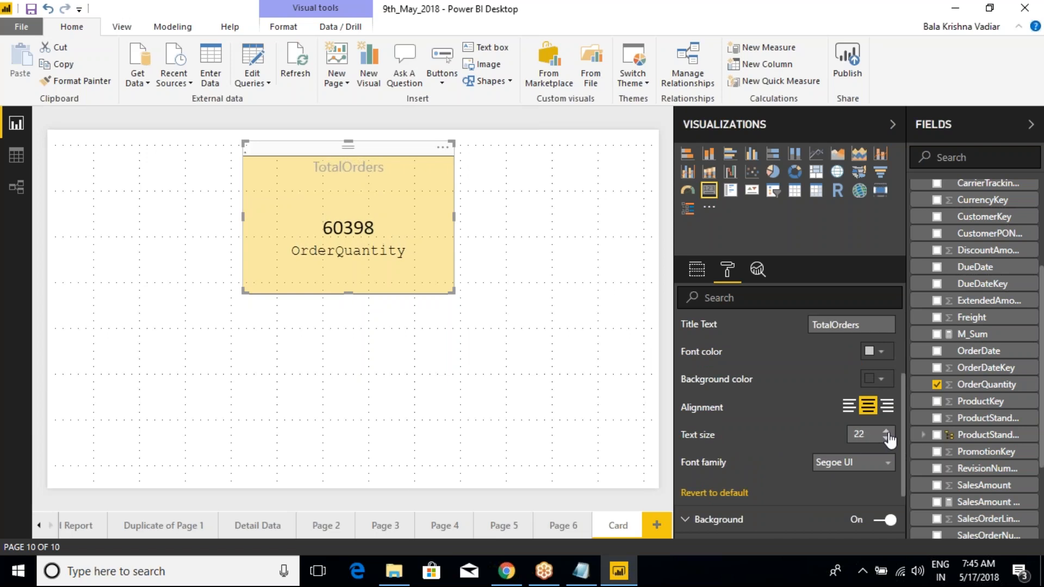
left_click(887, 432)
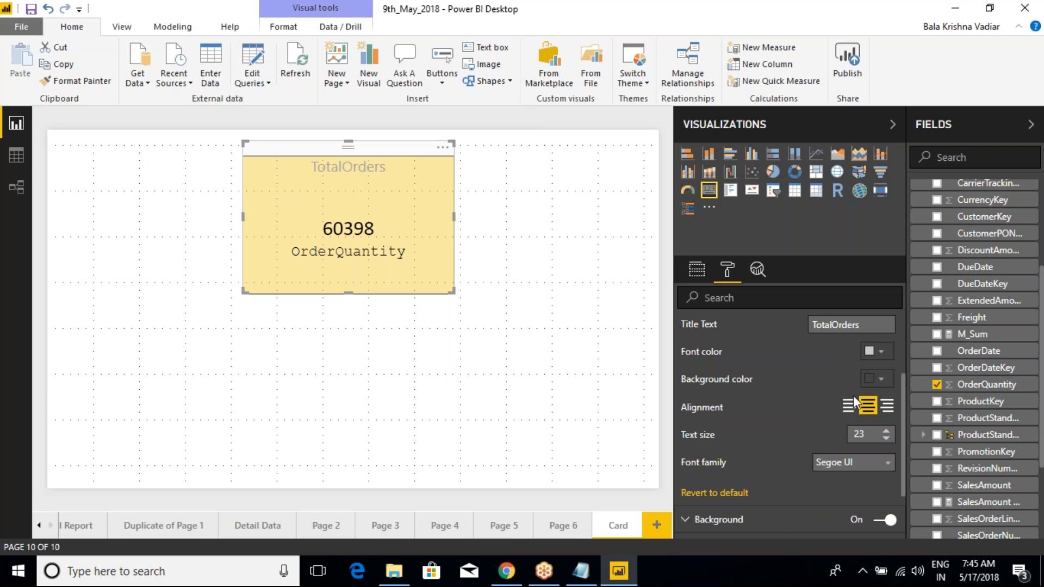
Step: Try theme teal as the title's background color and replace it with theme red
left_click(881, 379)
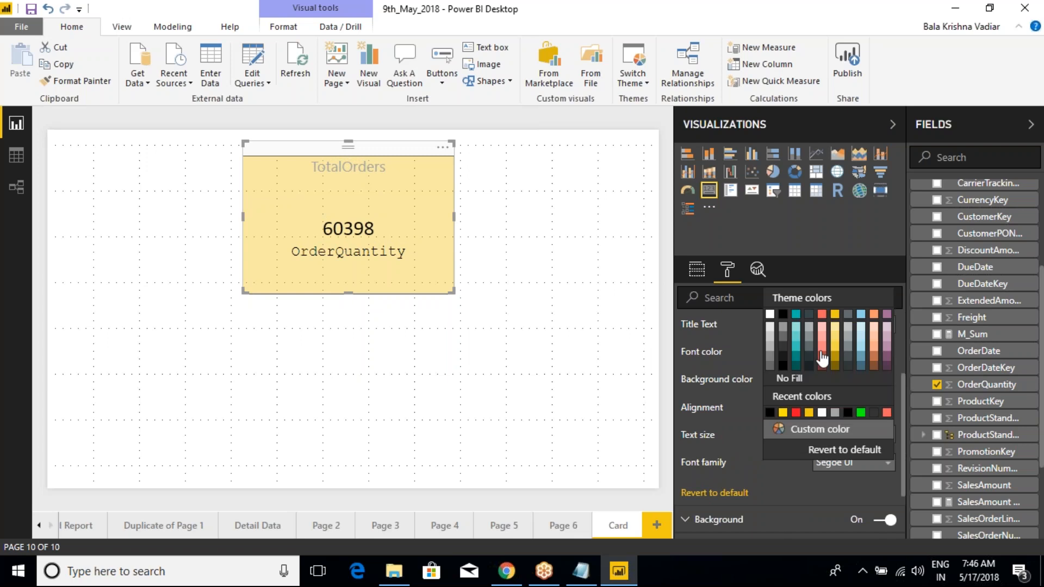
left_click(797, 315)
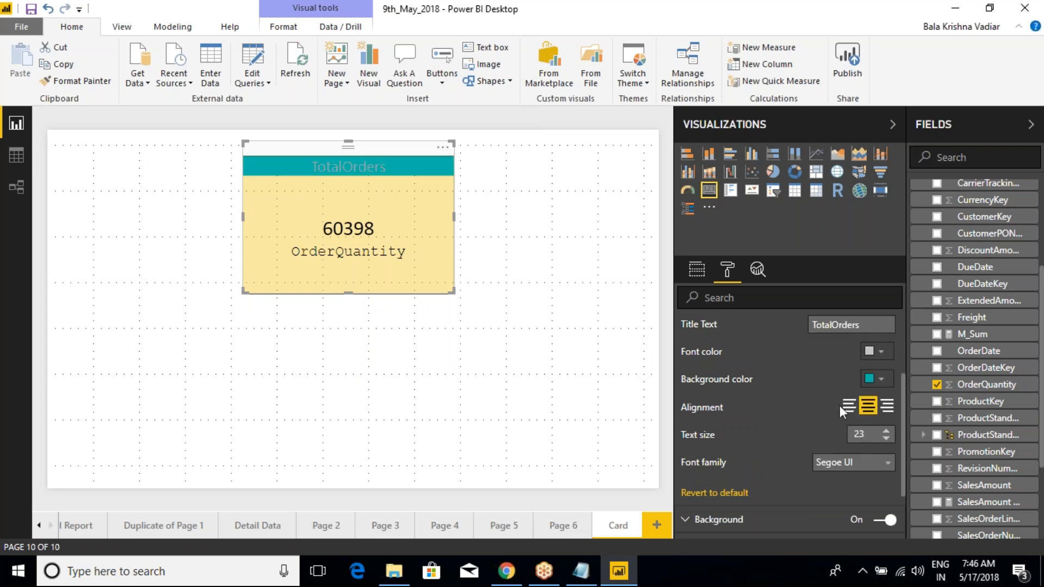
left_click(886, 382)
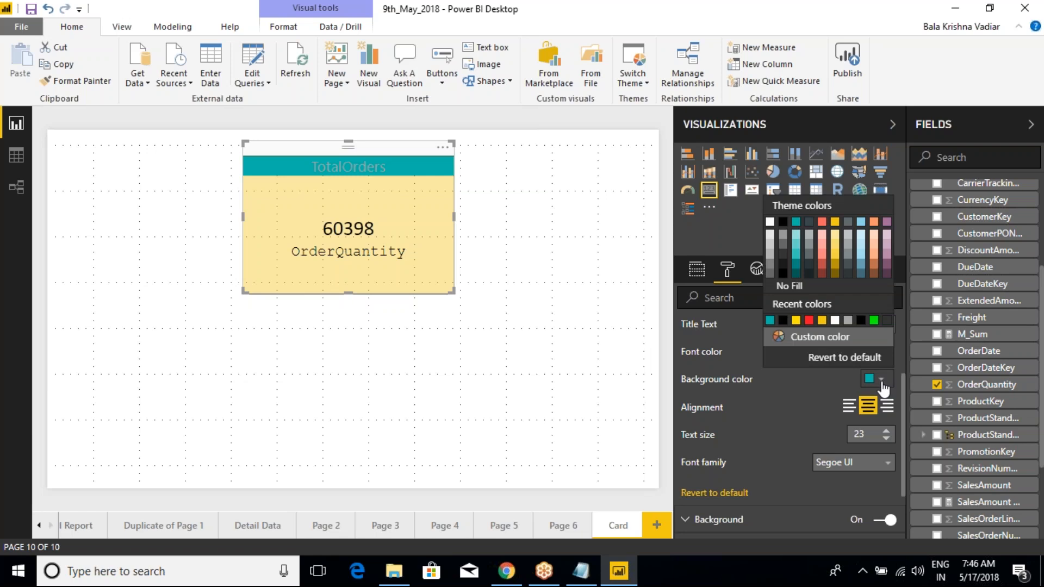
left_click(821, 222)
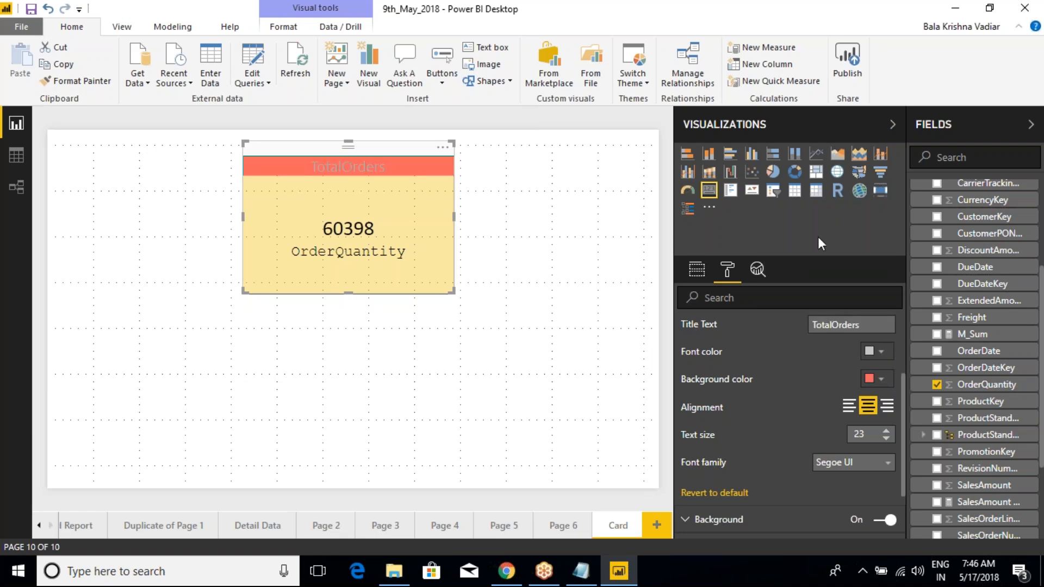
Step: Set the title's font color to white and its font family to Arial Black
left_click(881, 352)
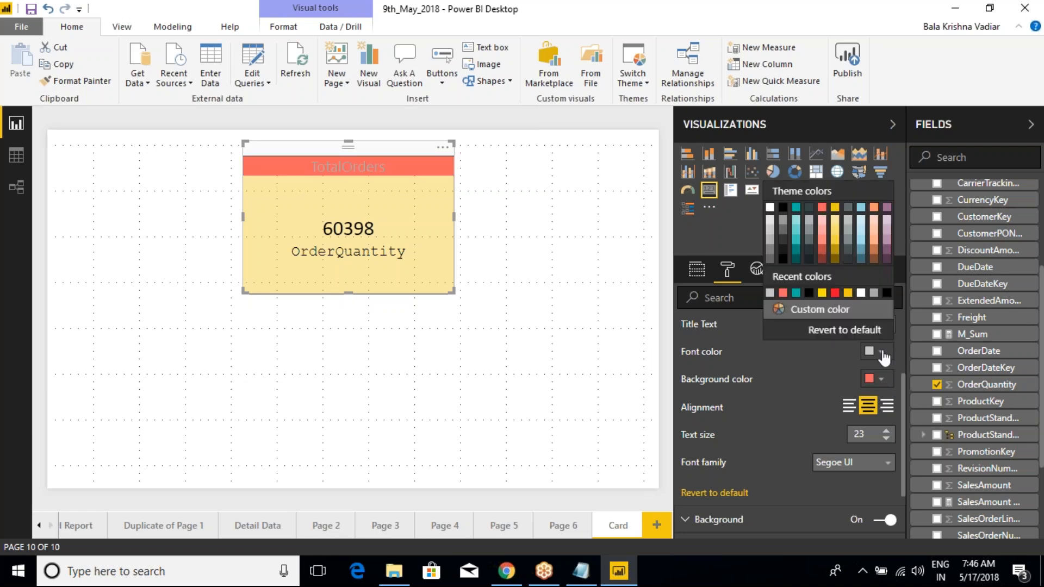
left_click(773, 212)
left_click(871, 460)
left_click(854, 495)
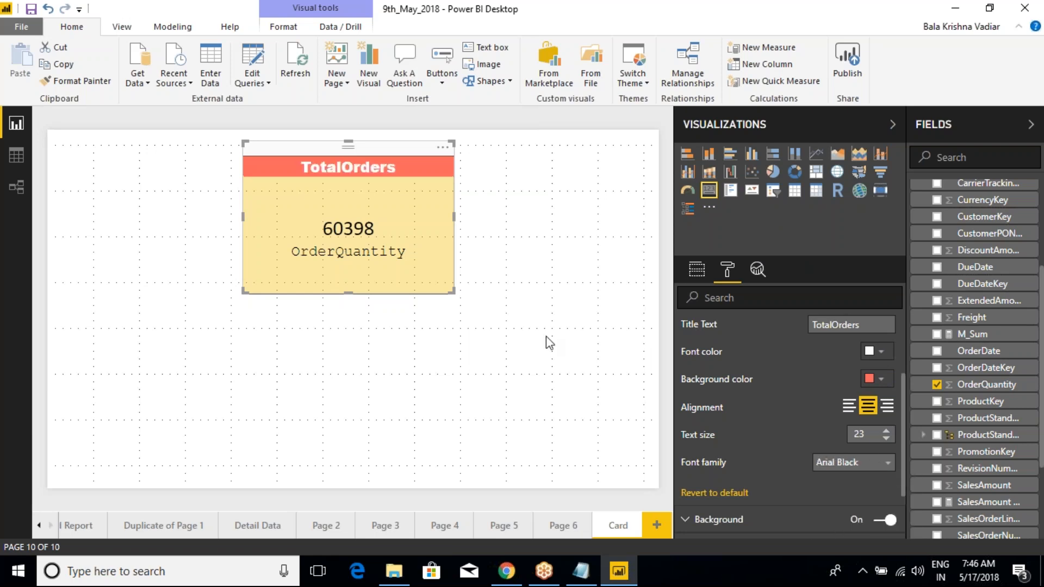
Step: Reduce the title's text size to 17
left_click(887, 439)
left_click(886, 439)
left_click(886, 439)
left_click(887, 439)
left_click(887, 439)
left_click(886, 439)
left_click(886, 439)
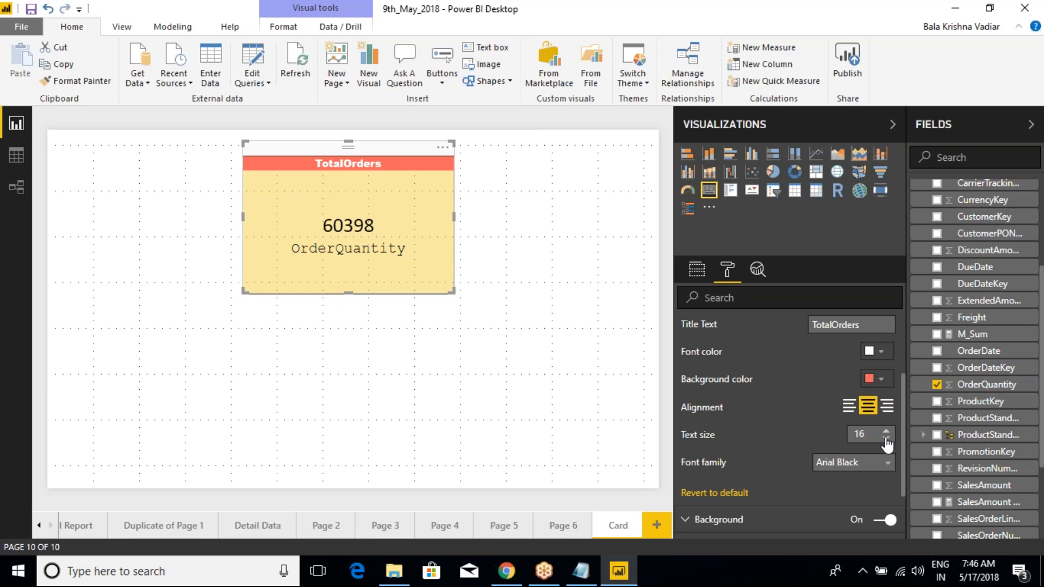
left_click(886, 431)
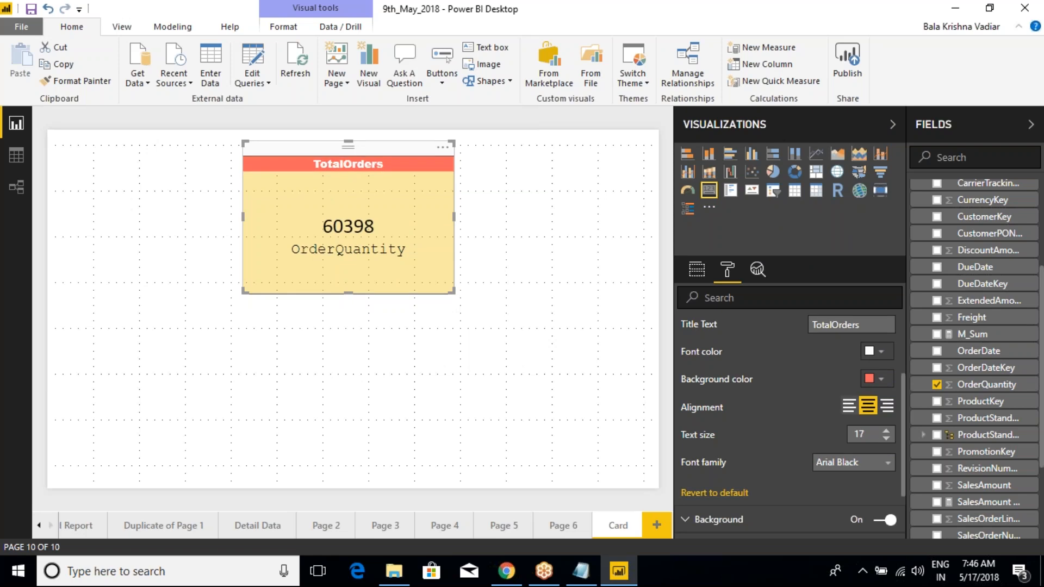
Step: Try left, center and right alignment for the card's title
left_click(848, 407)
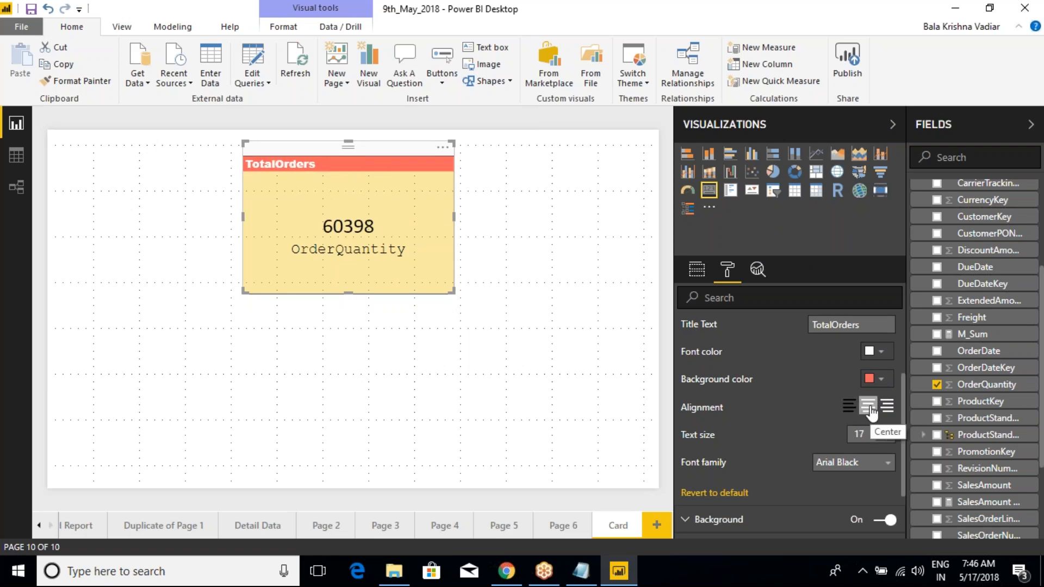
left_click(868, 407)
left_click(887, 407)
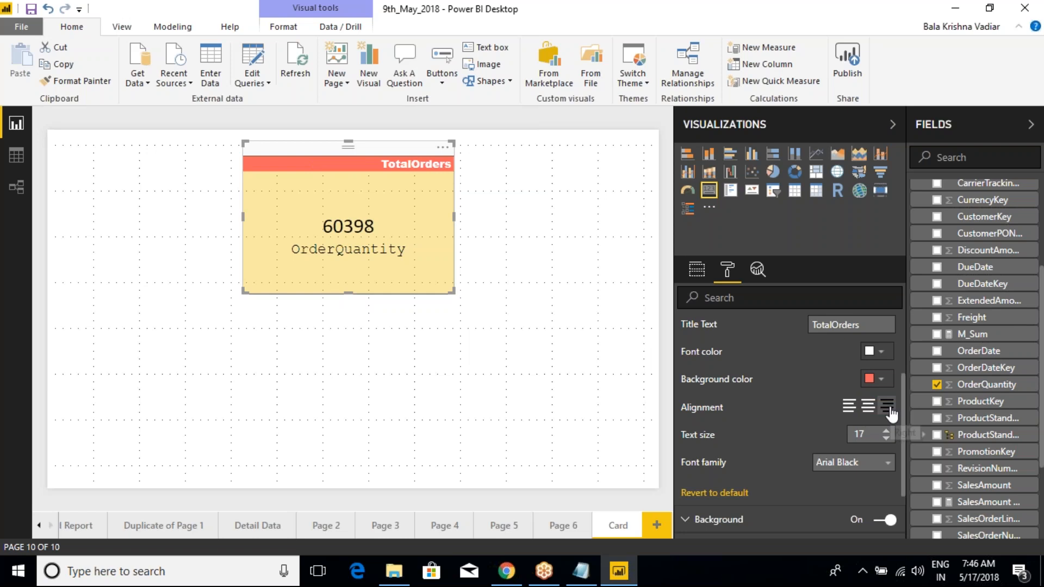
scroll(741, 354, "up", 2)
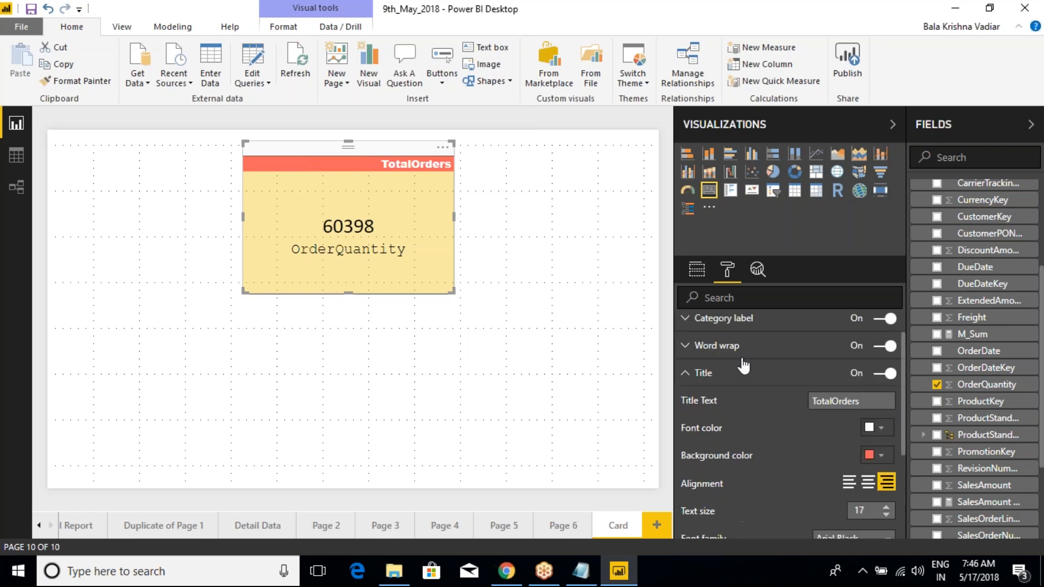
Step: Turn the card's title off and back on, and collapse the title settings
left_click(887, 373)
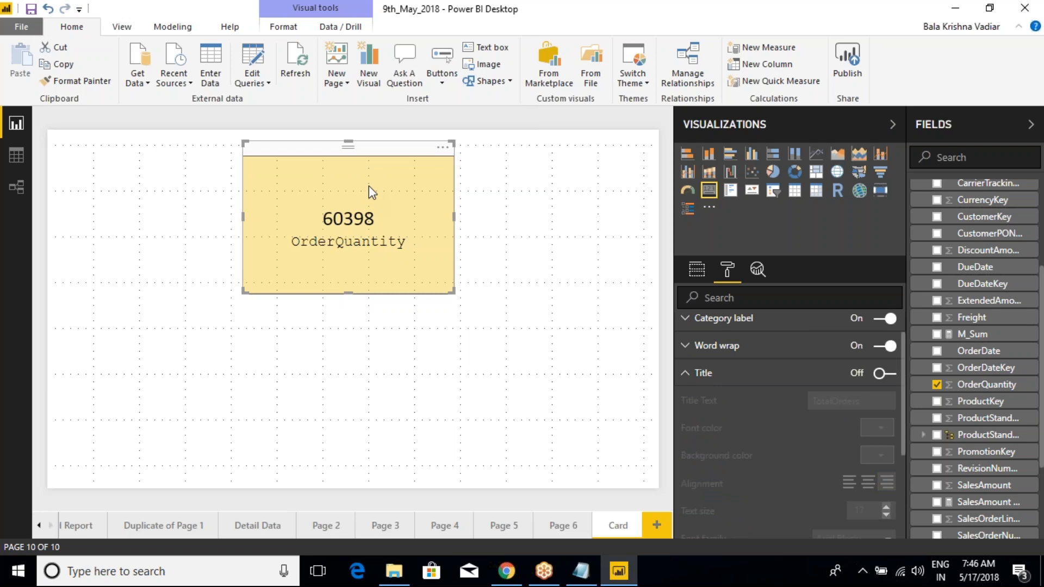
left_click(893, 377)
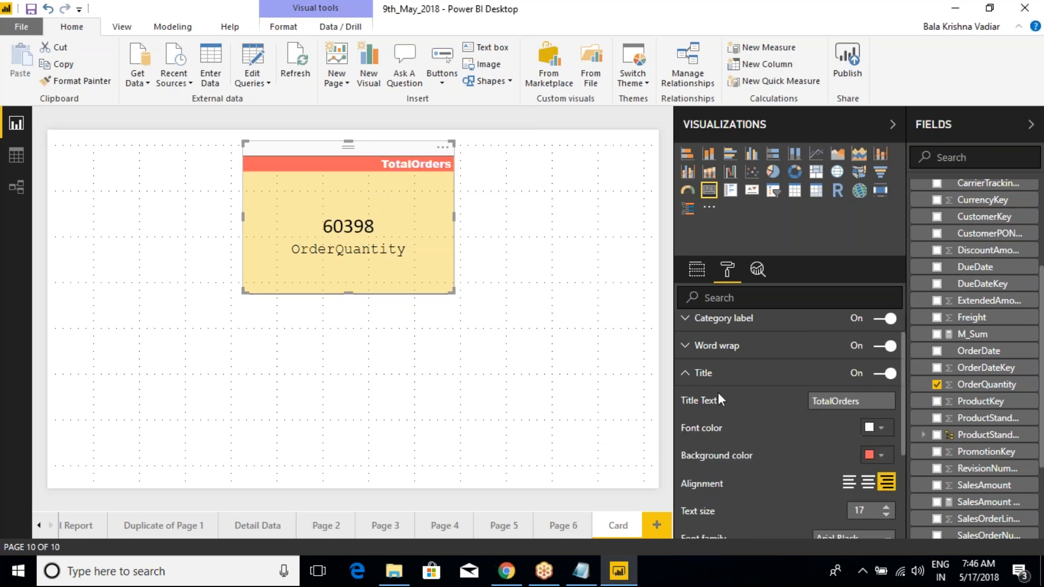
scroll(728, 413, "down", 2)
scroll(741, 425, "up", 3)
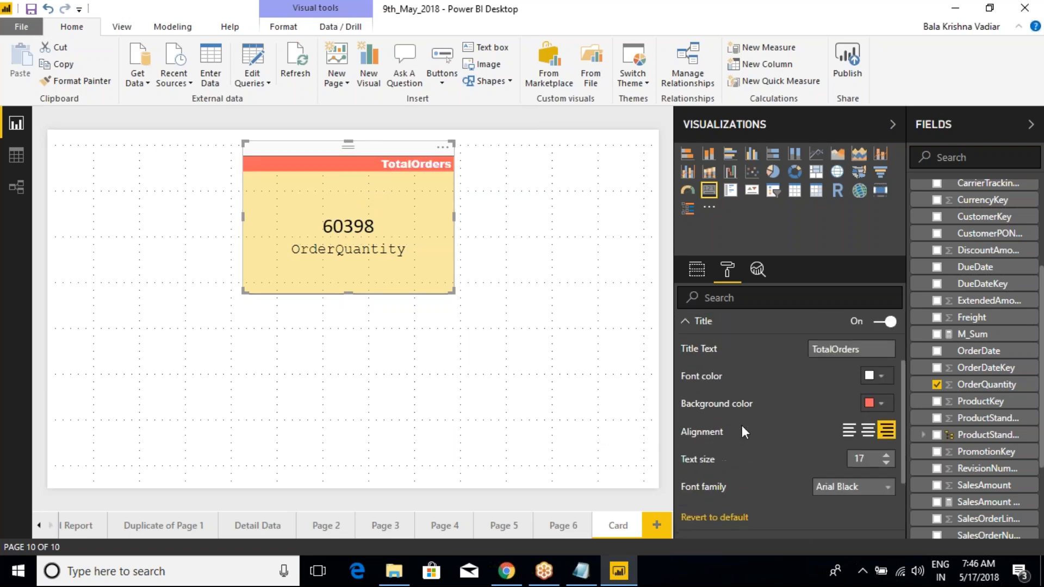
left_click(684, 374)
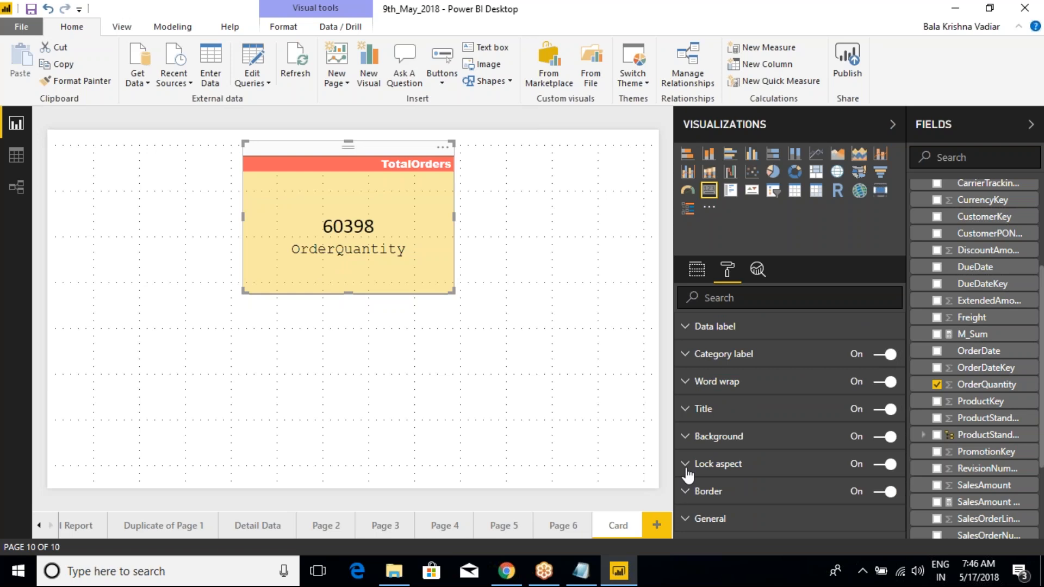
Step: Deselect the card to check its title and border on the page, and reselect it
left_click(489, 254)
left_click(409, 208)
scroll(725, 498, "down", 2)
scroll(706, 430, "up", 3)
left_click(727, 269)
left_click(513, 203)
left_click(410, 152)
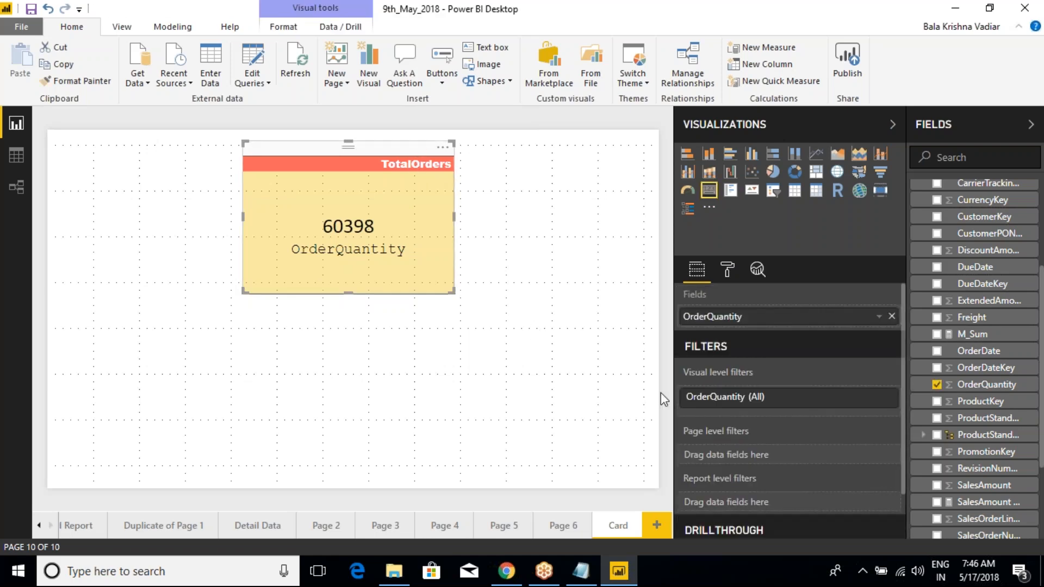
Step: Reopen the card's title settings and align the title to the center
left_click(727, 270)
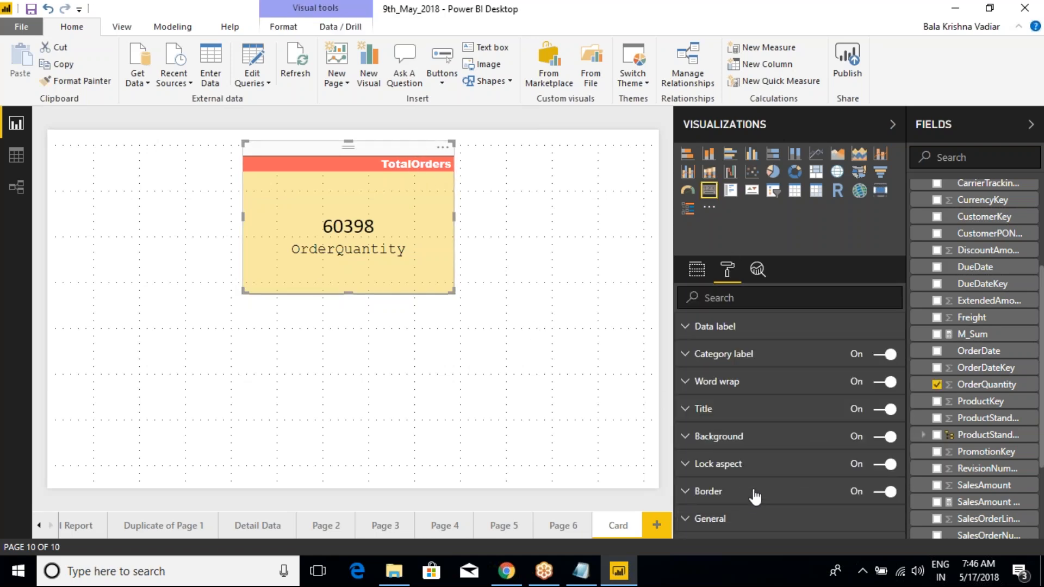
left_click(687, 409)
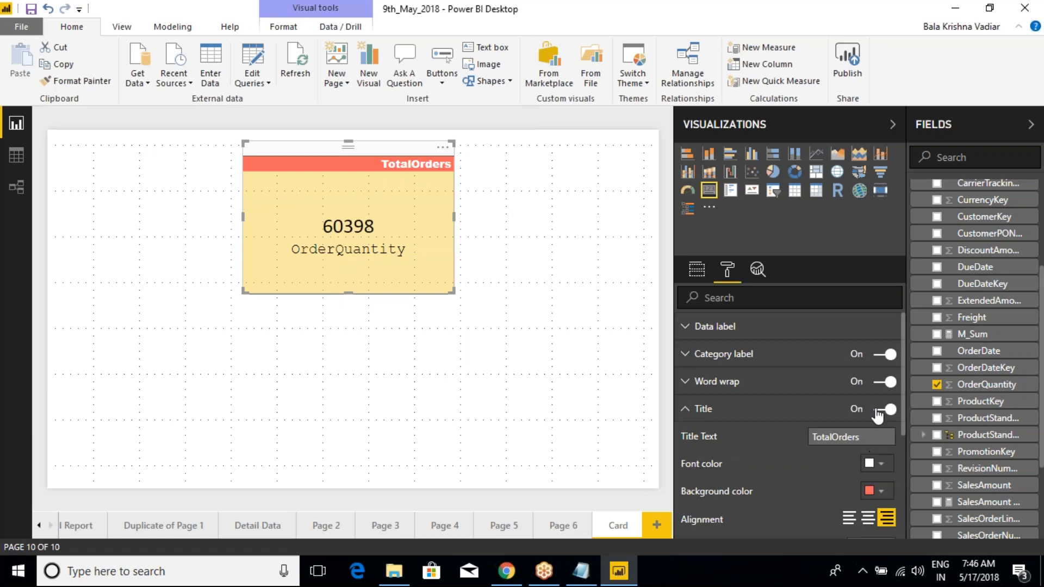
left_click(868, 517)
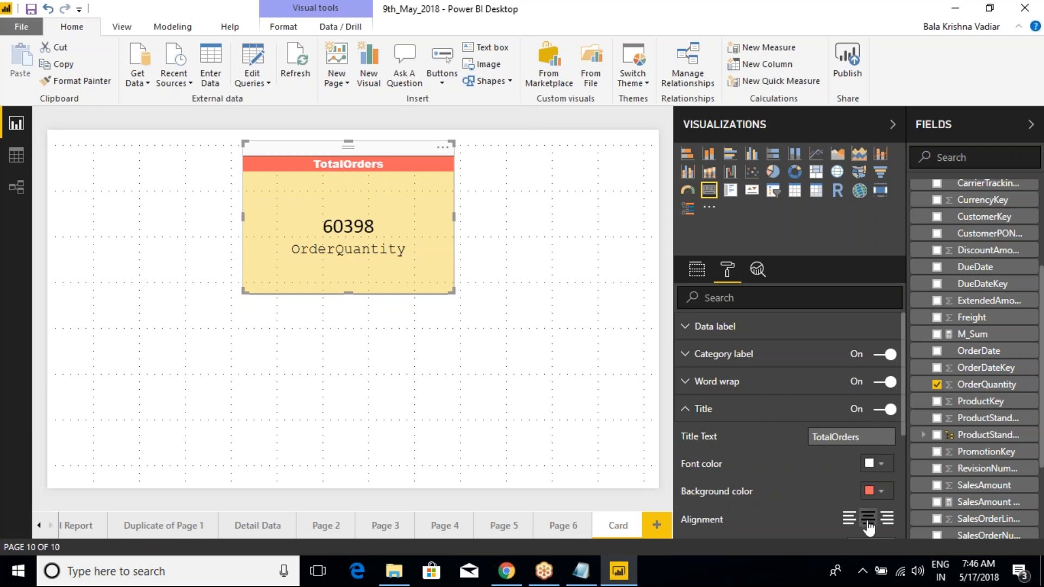
Step: Turn off the card's category label, leaving the title and category label settings collapsed
left_click(684, 409)
left_click(688, 355)
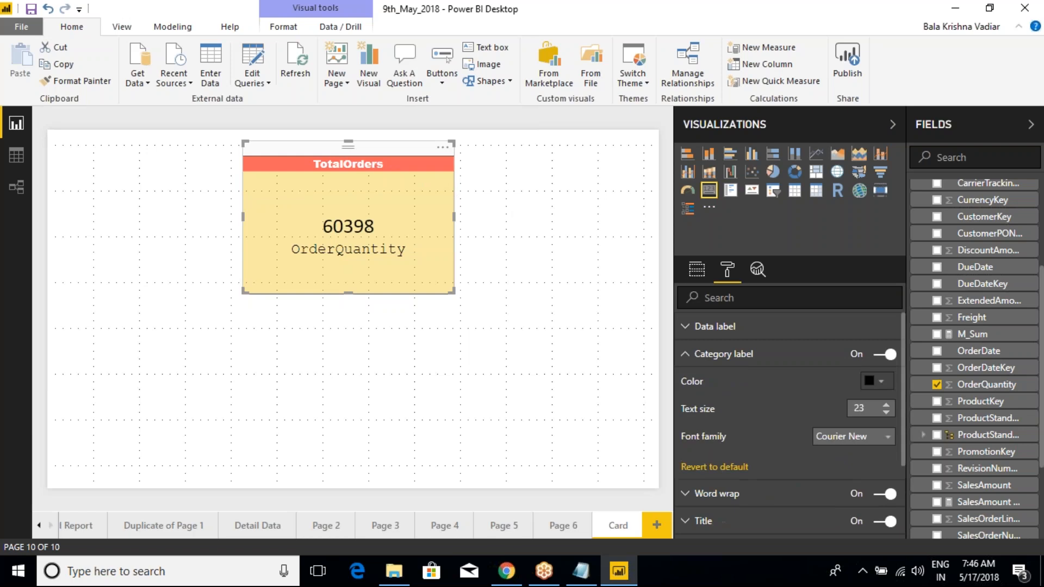
left_click(886, 354)
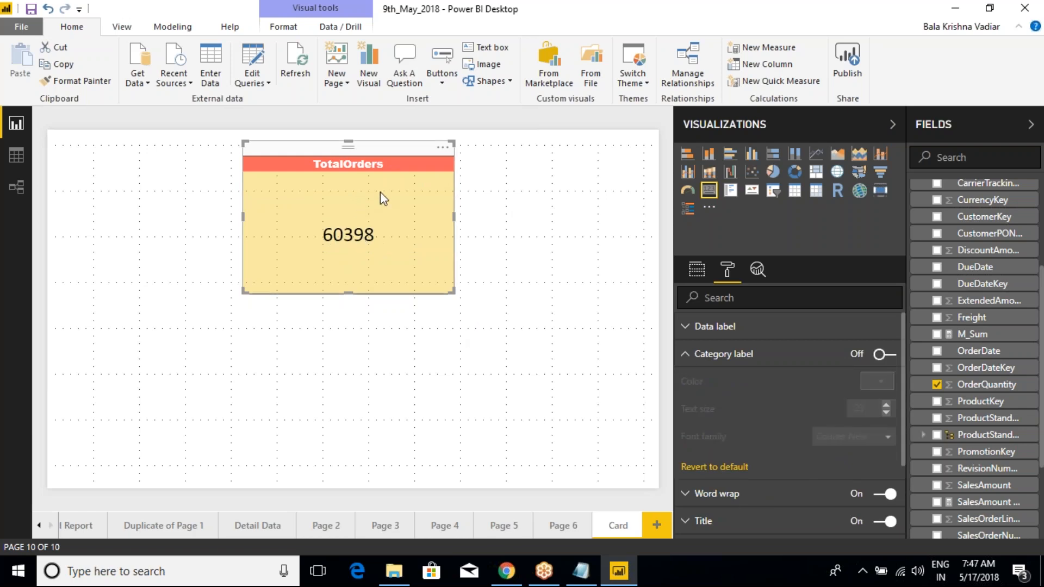
left_click(694, 355)
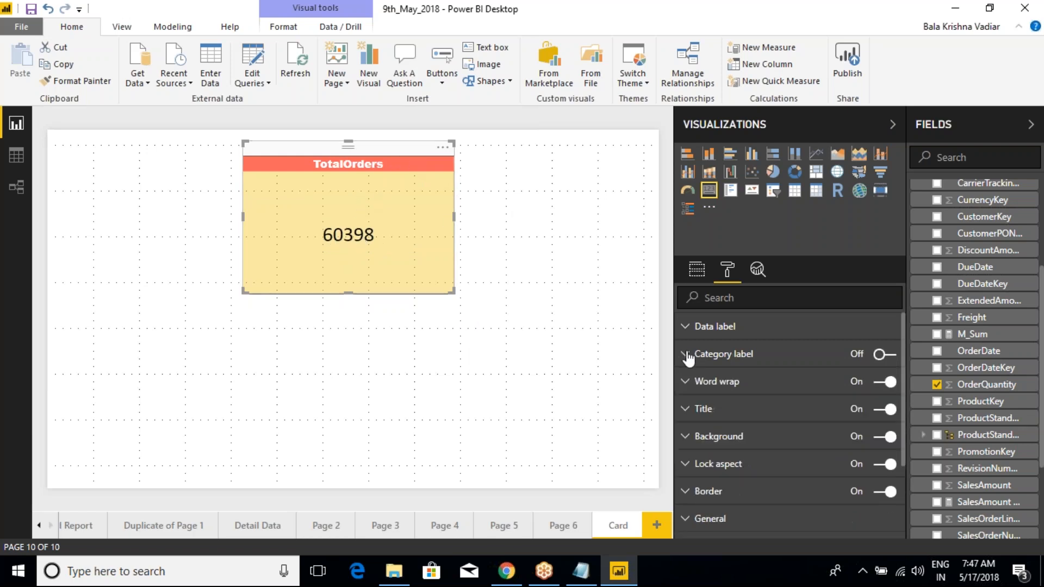
Step: Increase the TotalOrders title's text size to 28 and change its font family to Calibri
left_click(696, 417)
scroll(710, 424, "down", 3)
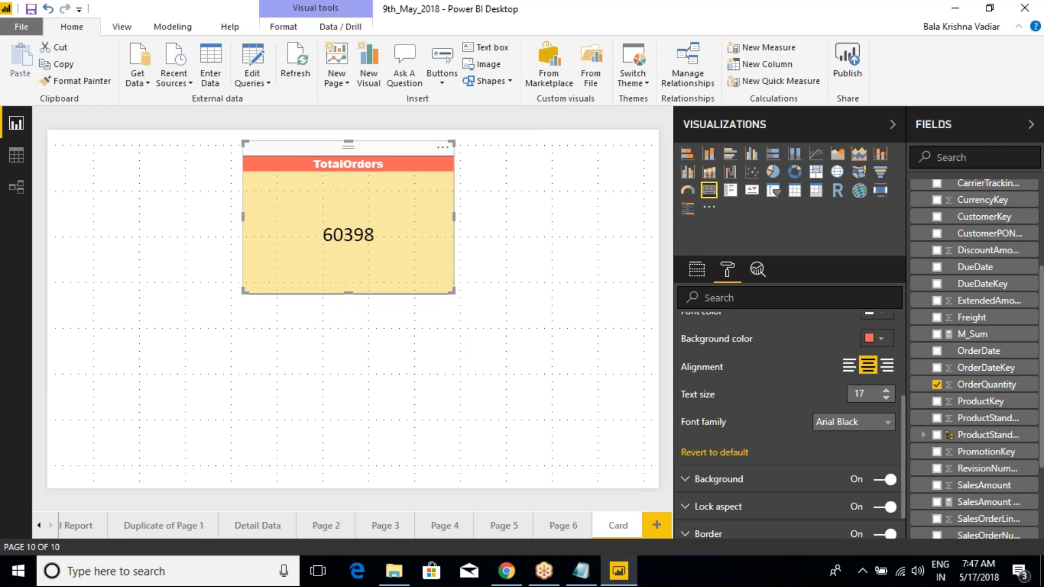
left_click(892, 390)
left_click(892, 390)
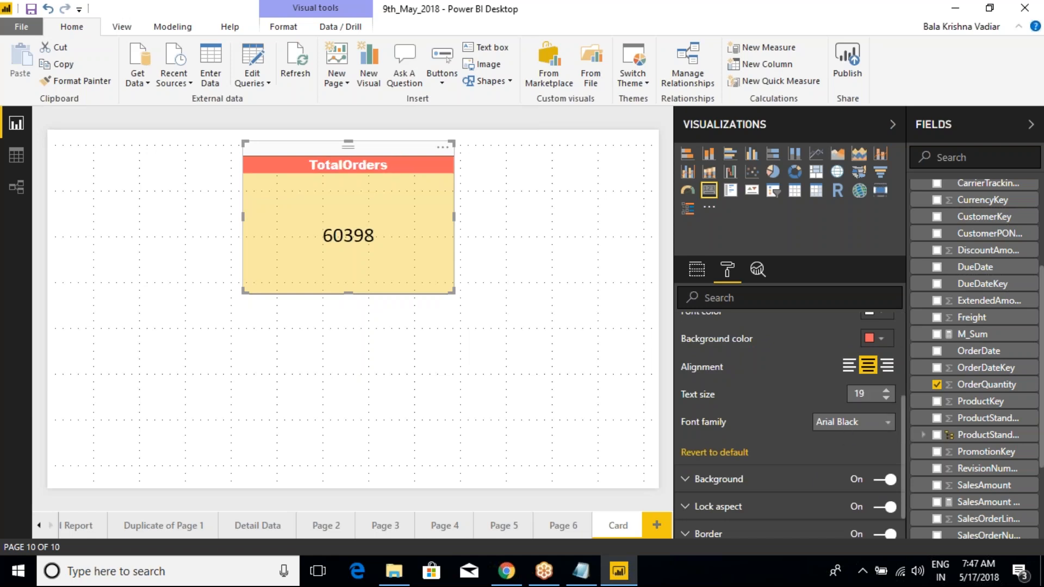
scroll(777, 389, "up", 3)
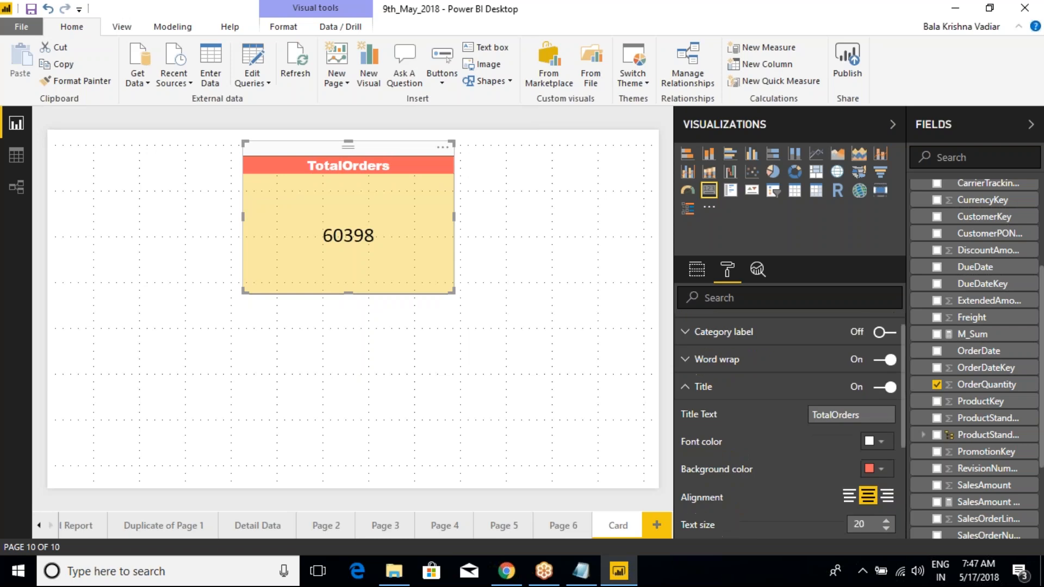
scroll(777, 397, "down", 3)
left_click(888, 390)
left_click(889, 390)
left_click(889, 390)
left_click(889, 390)
left_click(889, 389)
left_click(888, 390)
left_click(889, 390)
left_click(889, 390)
left_click(851, 423)
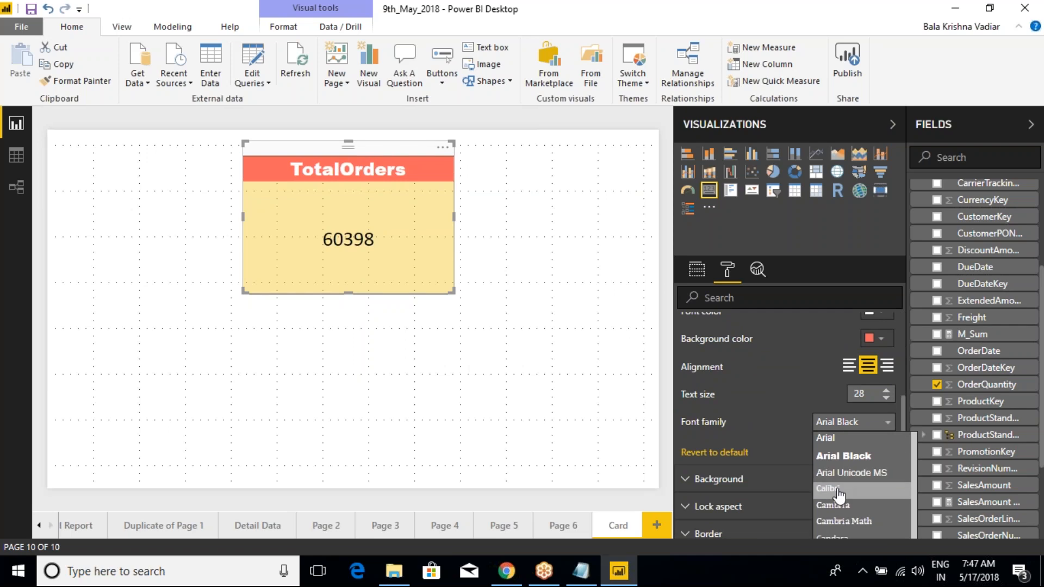
left_click(839, 493)
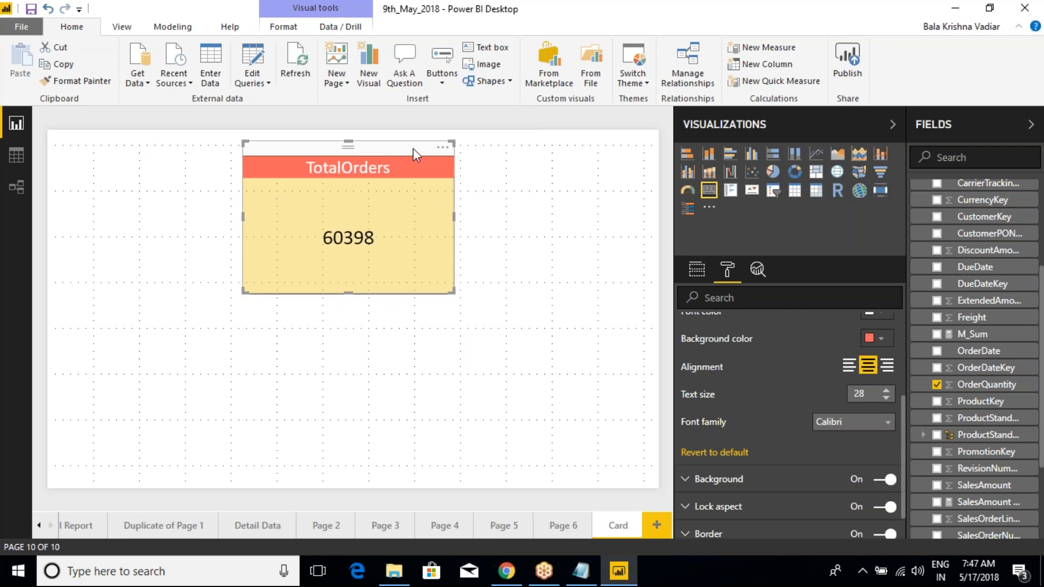
Step: Shrink the card proportionally from its lower corner, view it deselected, and reopen its formatting options
left_click_drag(451, 289, 424, 339)
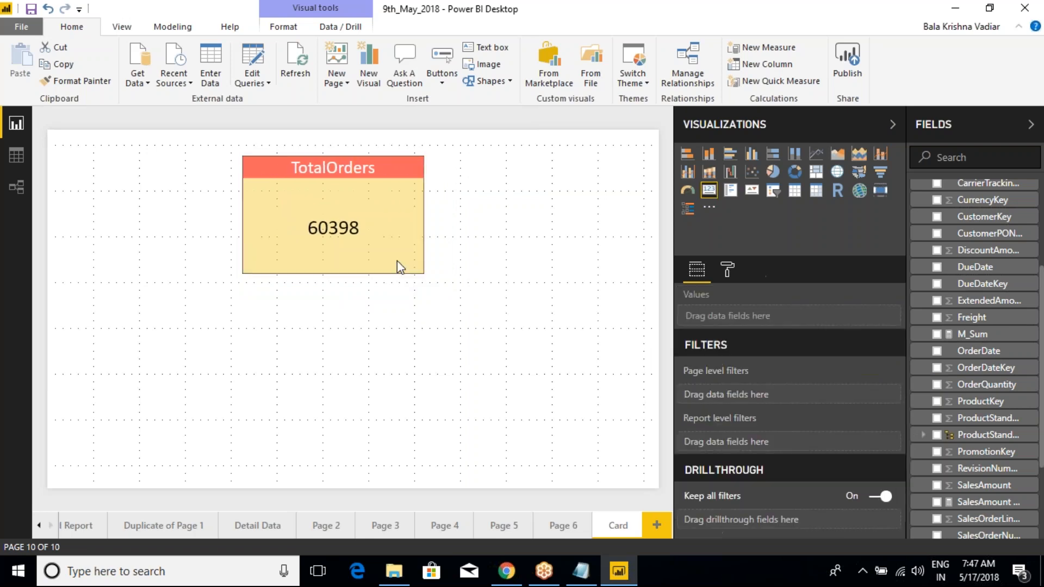
left_click(374, 156)
left_click(727, 270)
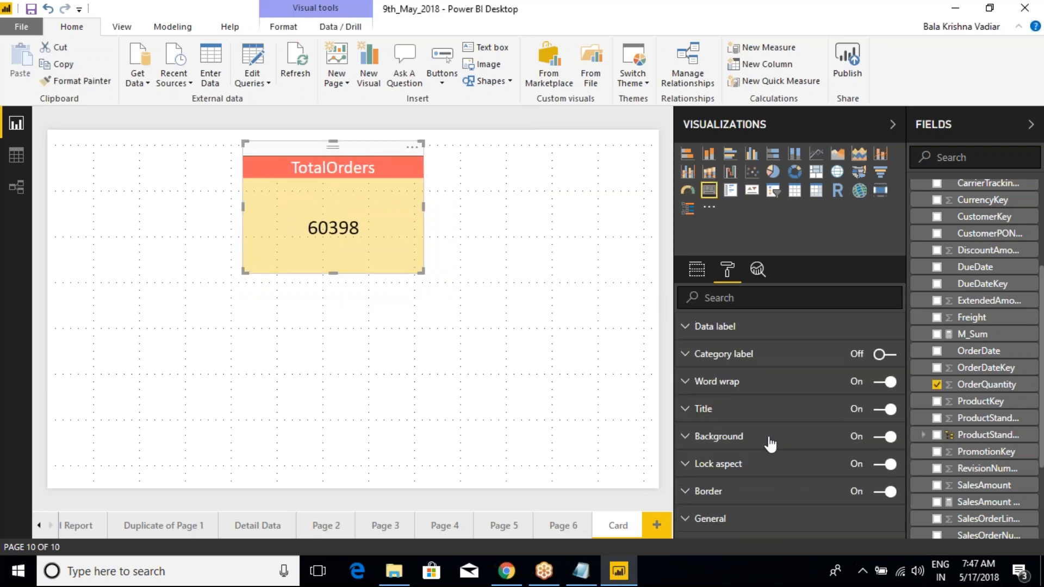
Step: Open the card's general settings and set its width to 500
left_click(686, 492)
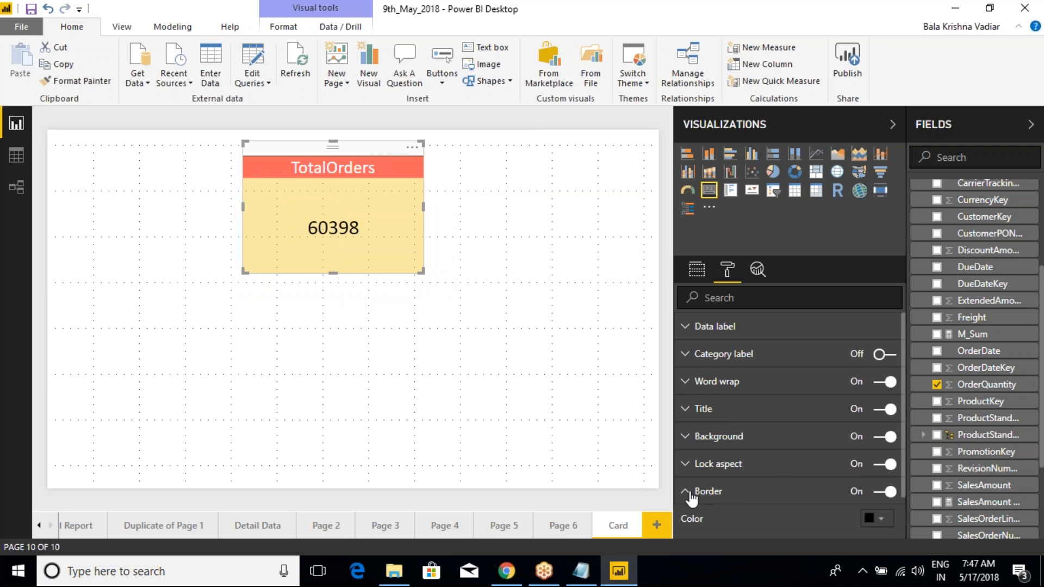
left_click(689, 492)
left_click(691, 520)
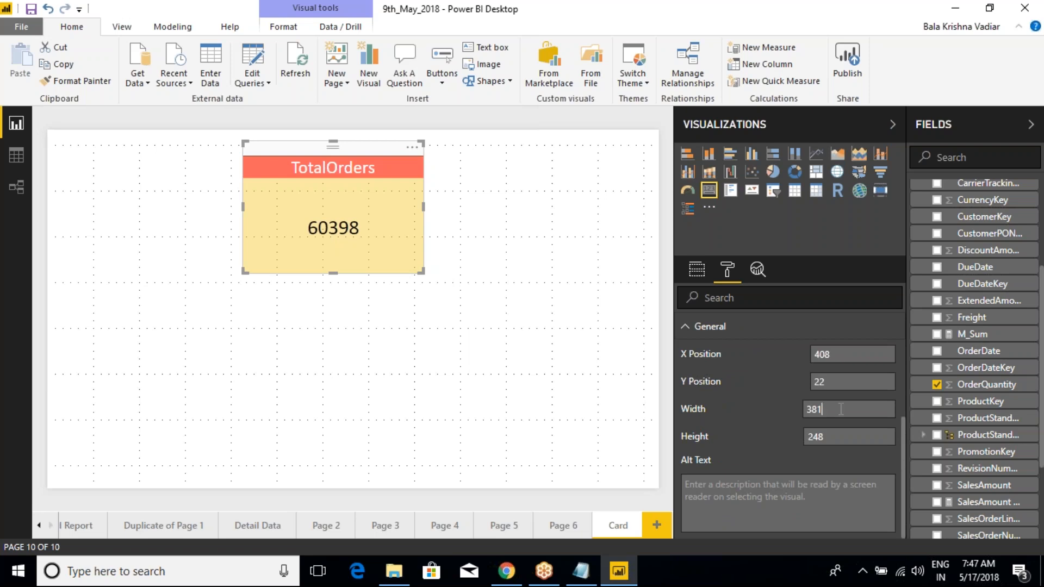
key("BackSpace")
type("500")
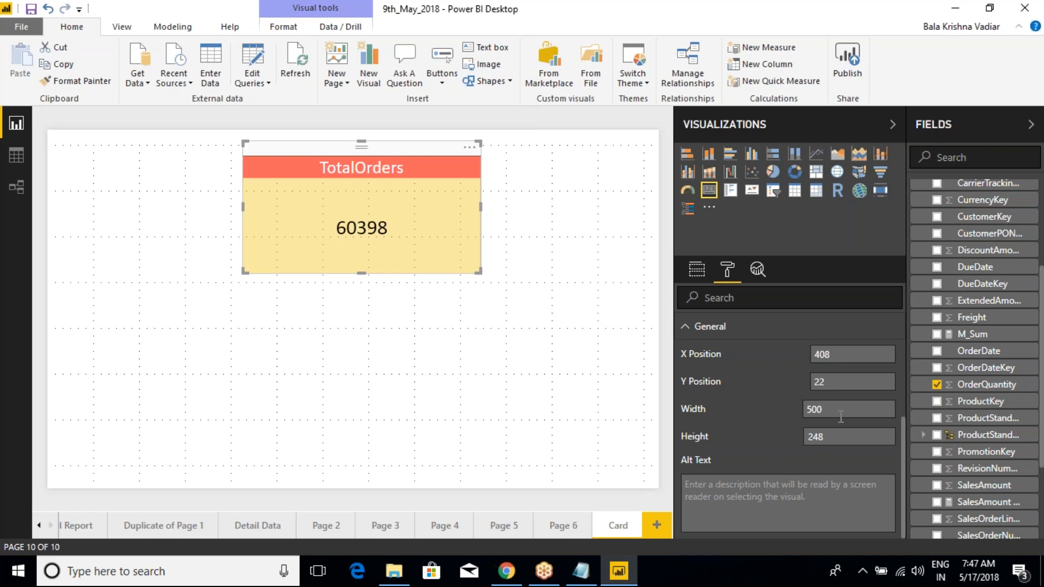
Step: Set the card's width to 300, check it deselected, and reselect the card
key("BackSpace")
type("300")
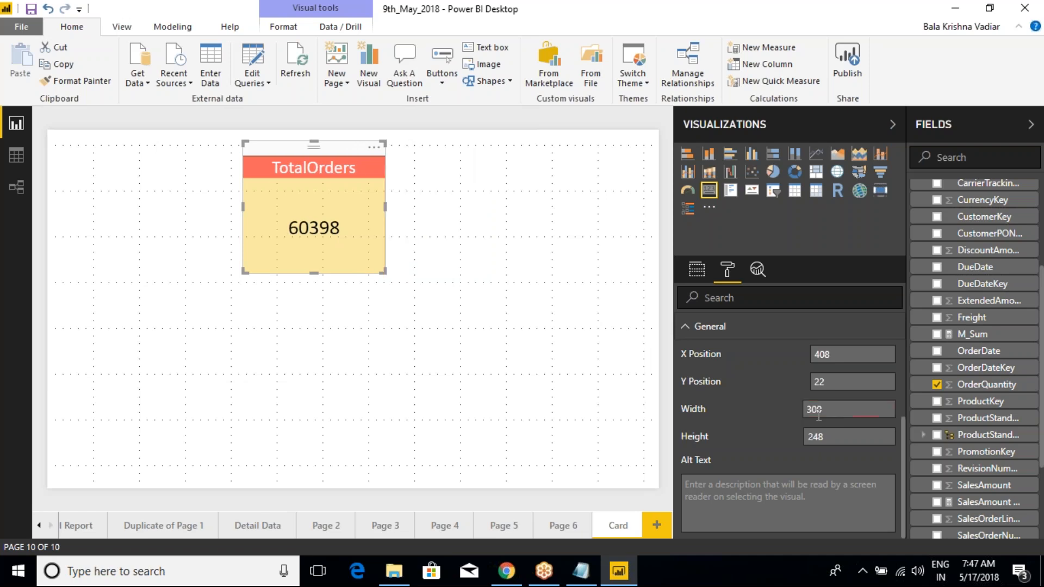
left_click(445, 352)
left_click(368, 218)
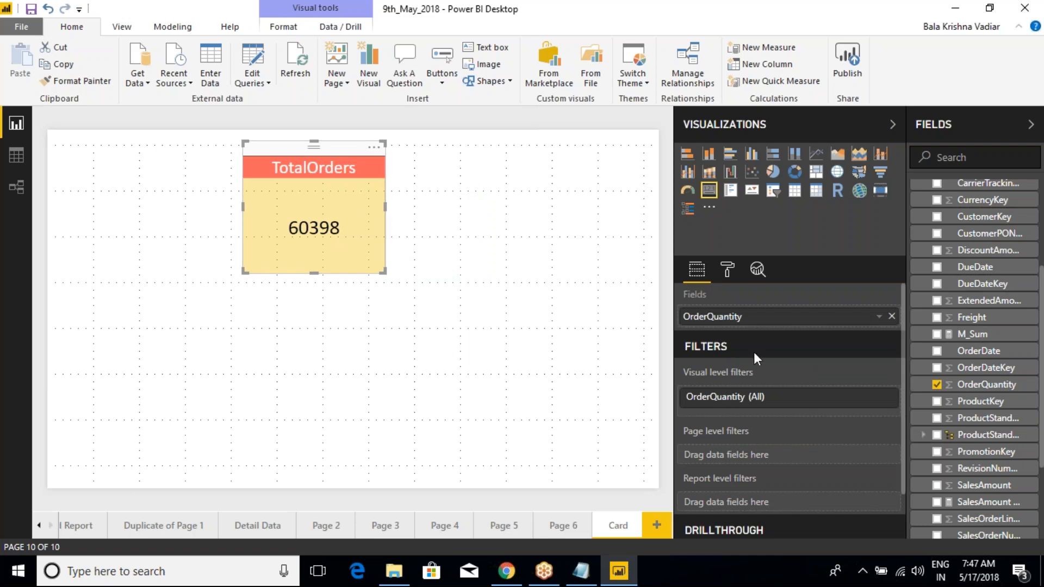
Step: Reopen the card's general settings, set its height to 300, and reselect the card on the page
left_click(728, 272)
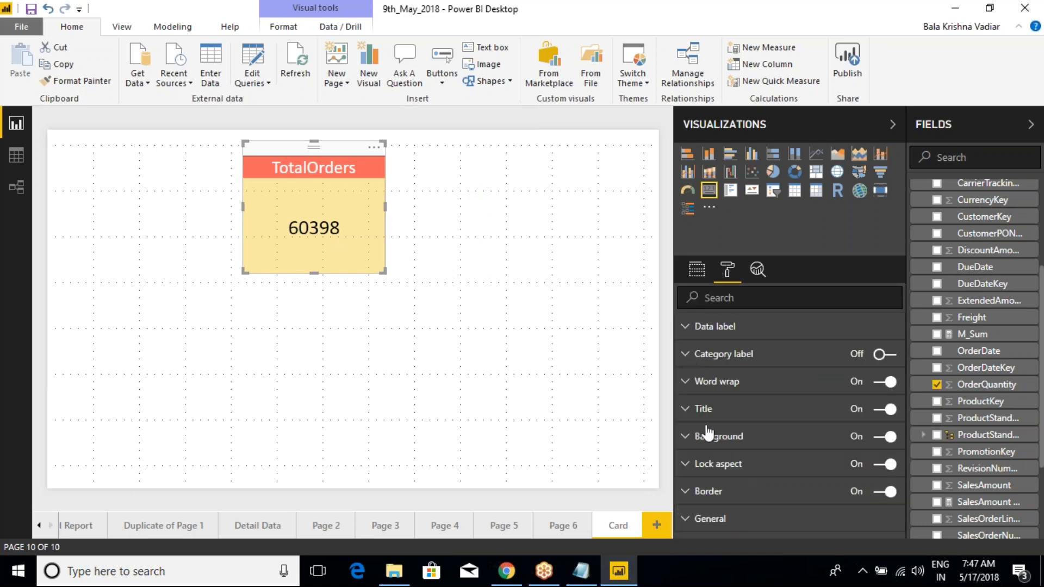
left_click(692, 518)
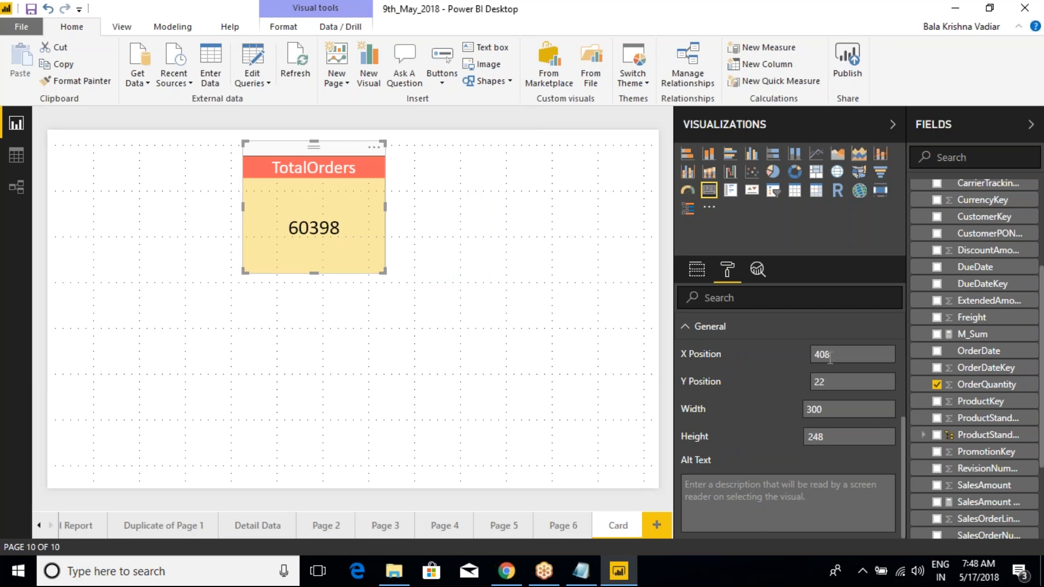
double_click(823, 441)
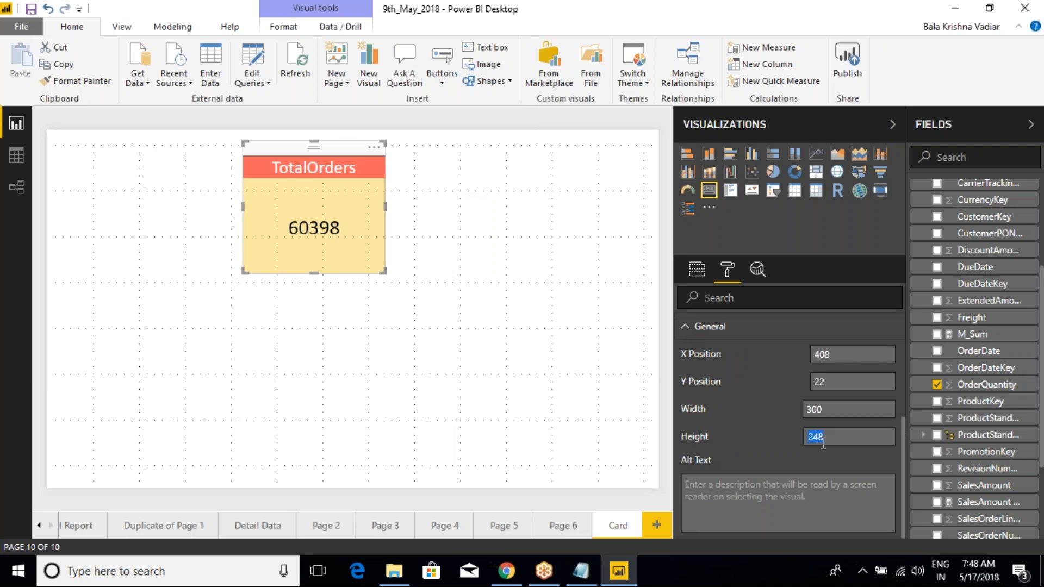
type("300")
key("Return")
left_click(491, 292)
left_click(357, 235)
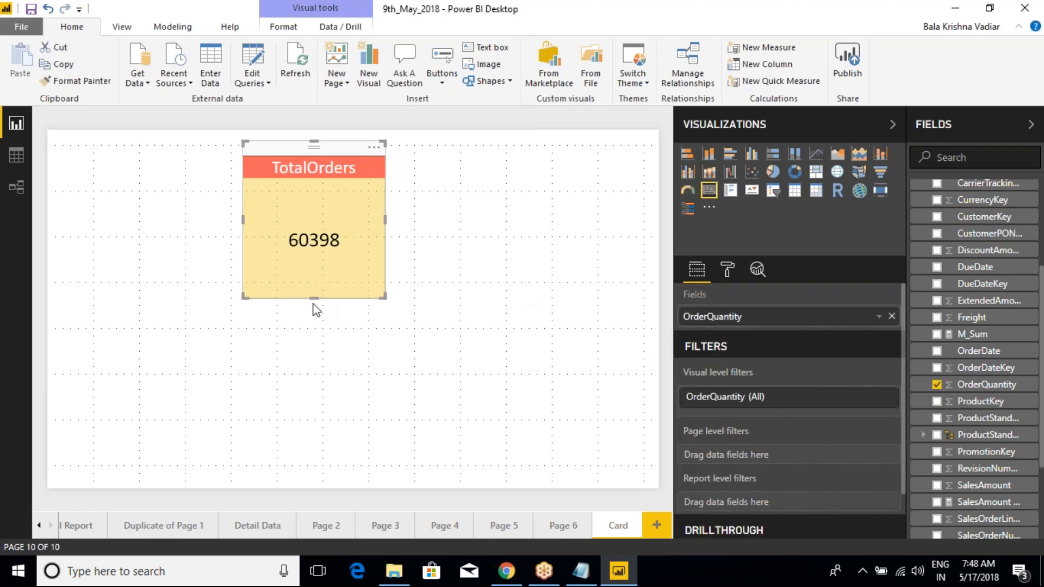
Step: Resize the card by its edges, stretching it down, shortening it and widening it slightly, to about 331 wide by 213 high
left_click_drag(314, 299, 315, 387)
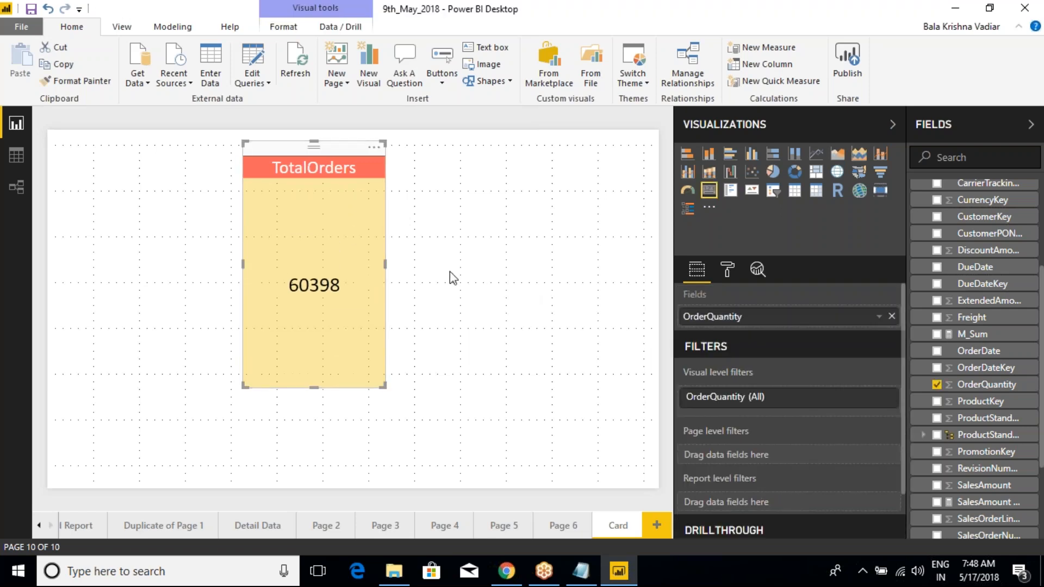
left_click_drag(316, 387, 333, 256)
left_click(380, 209)
mouse_move(386, 199)
left_mouse_down()
mouse_move(545, 208)
mouse_move(402, 203)
left_mouse_up()
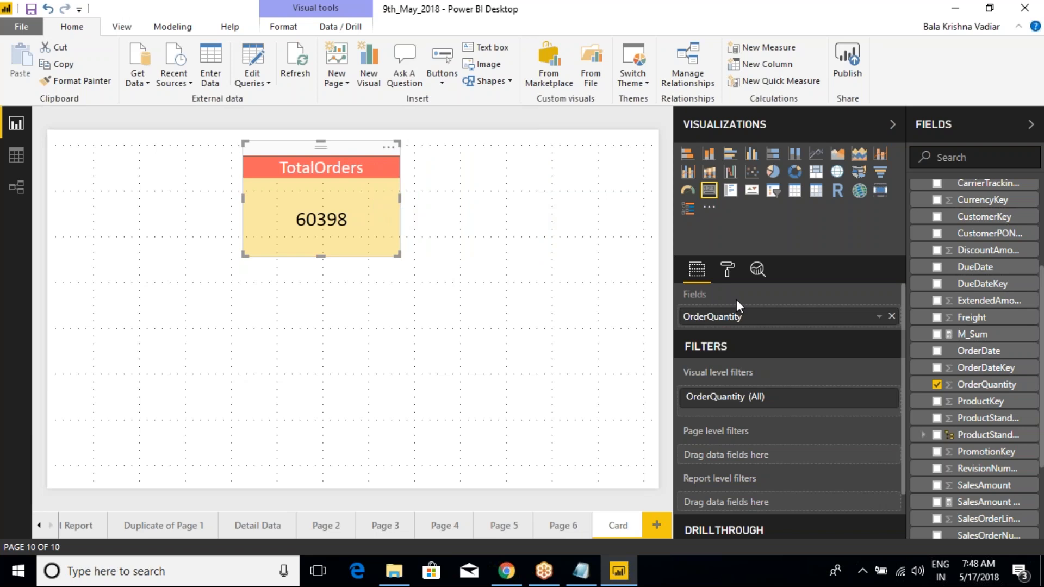
Step: Reopen the card's general settings and set its X position to 300
left_click(727, 269)
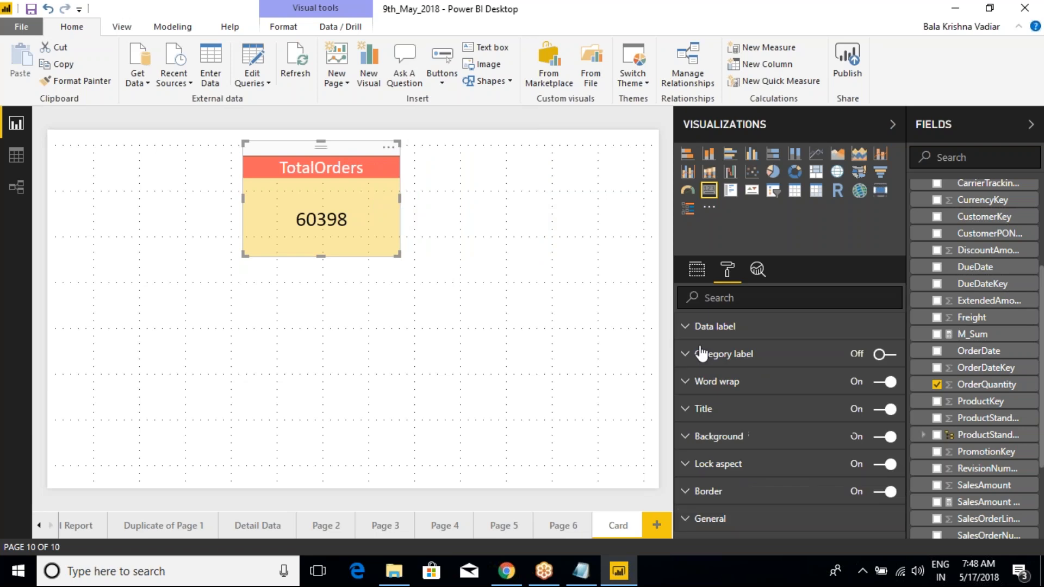
left_click(690, 519)
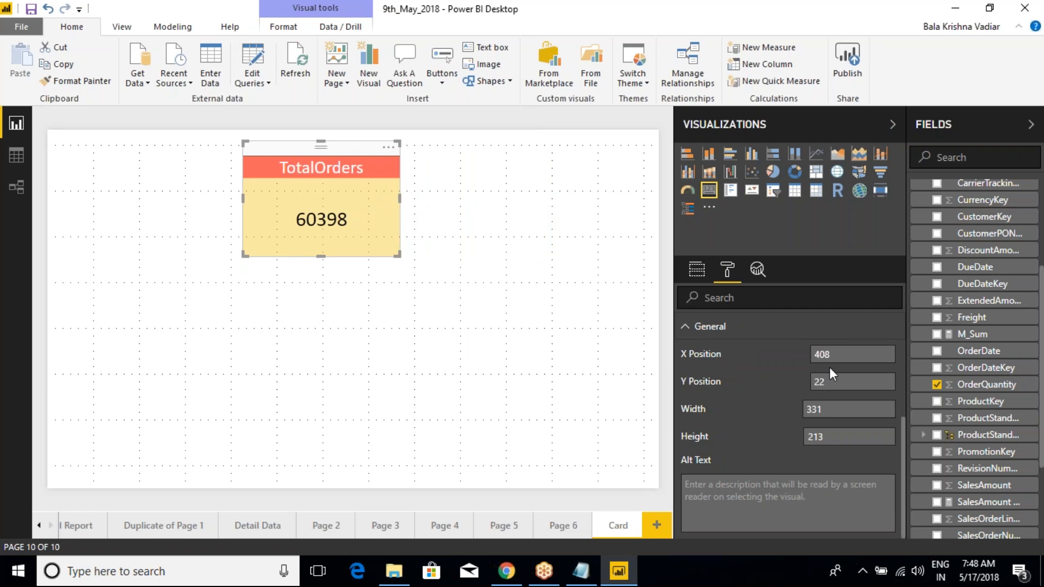
type("300")
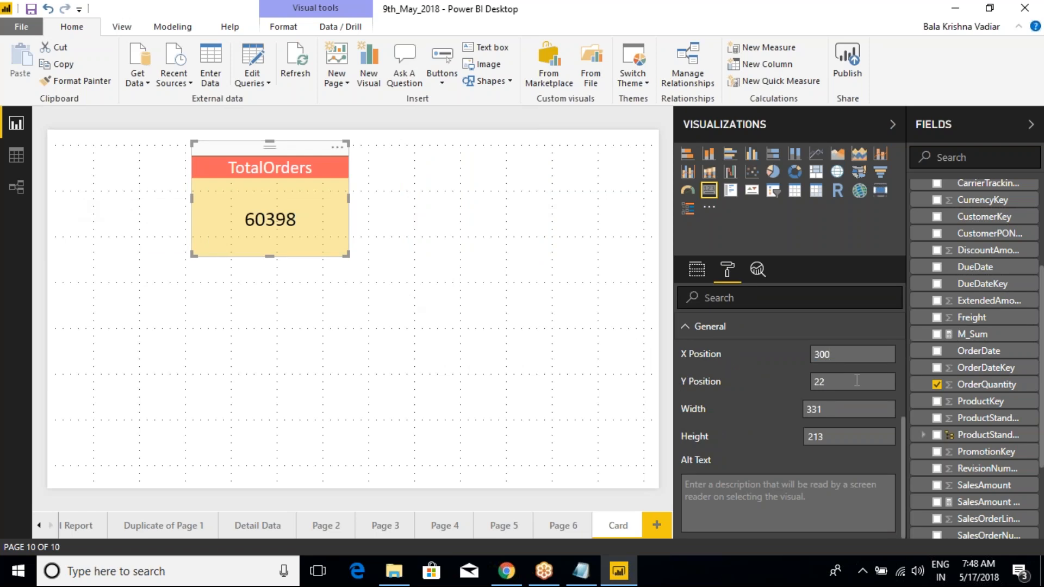
Step: Set the card's X position to 100 and view its distance from the page's left edge with the card deselected
key("BackSpace")
key("BackSpace")
key("BackSpace")
type("100")
key("Return")
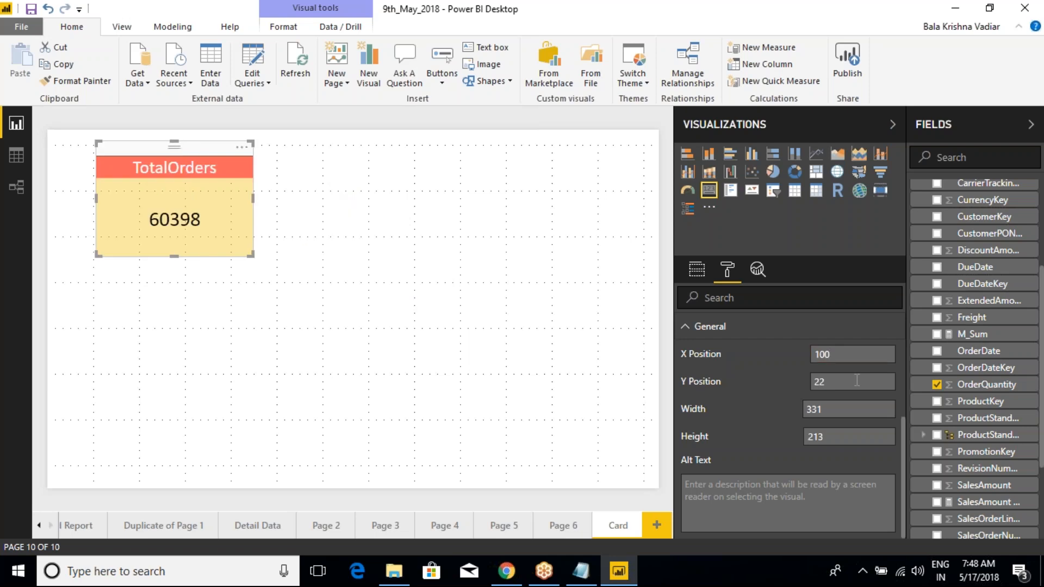
left_click(313, 233)
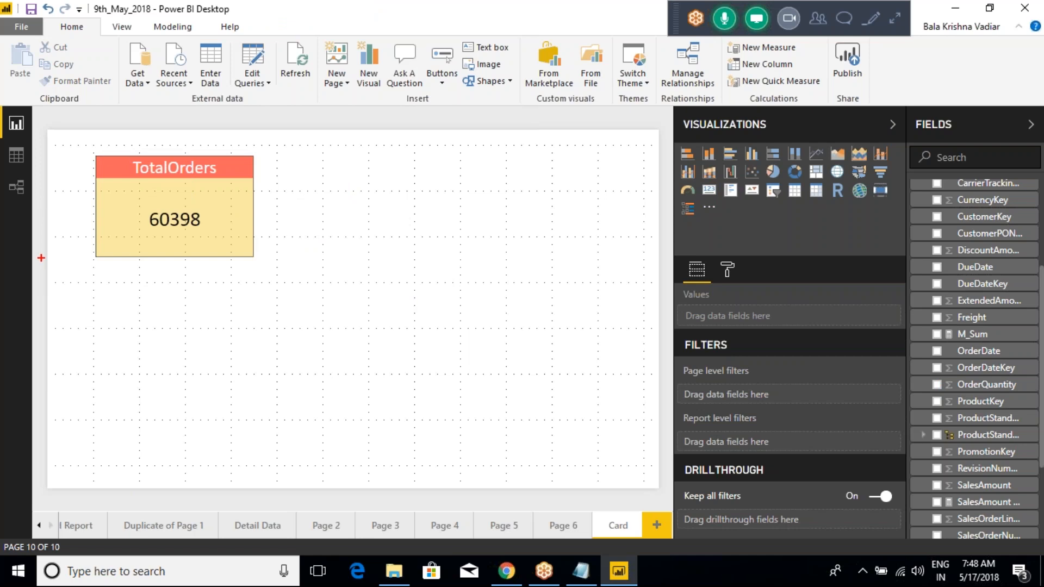
left_click_drag(41, 255, 97, 255)
Step: Reselect the card and examine the Y position in its general settings, then deselect it
left_click(238, 231)
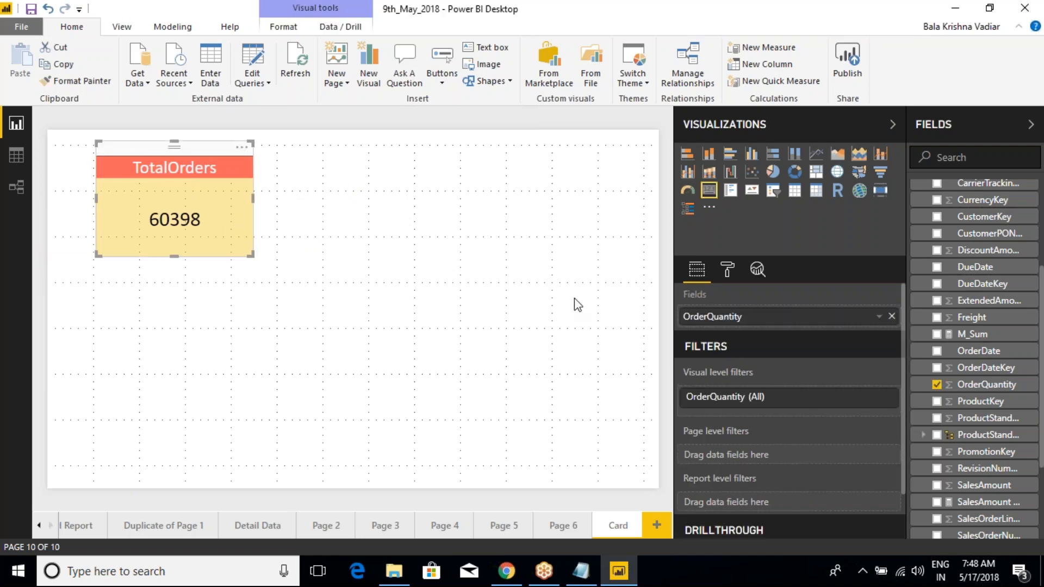
left_click(727, 269)
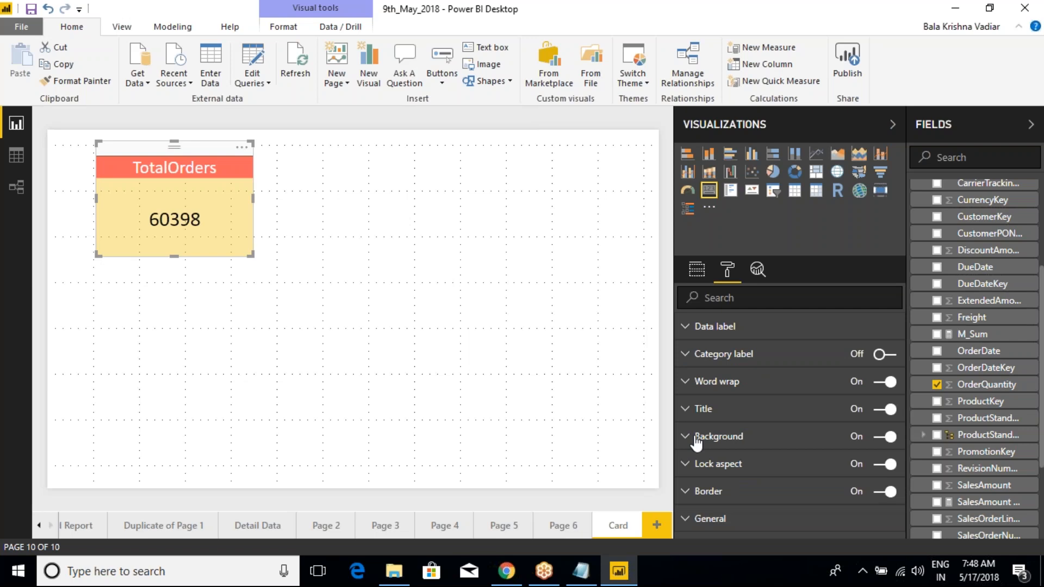
left_click(688, 532)
scroll(707, 435, "down", 5)
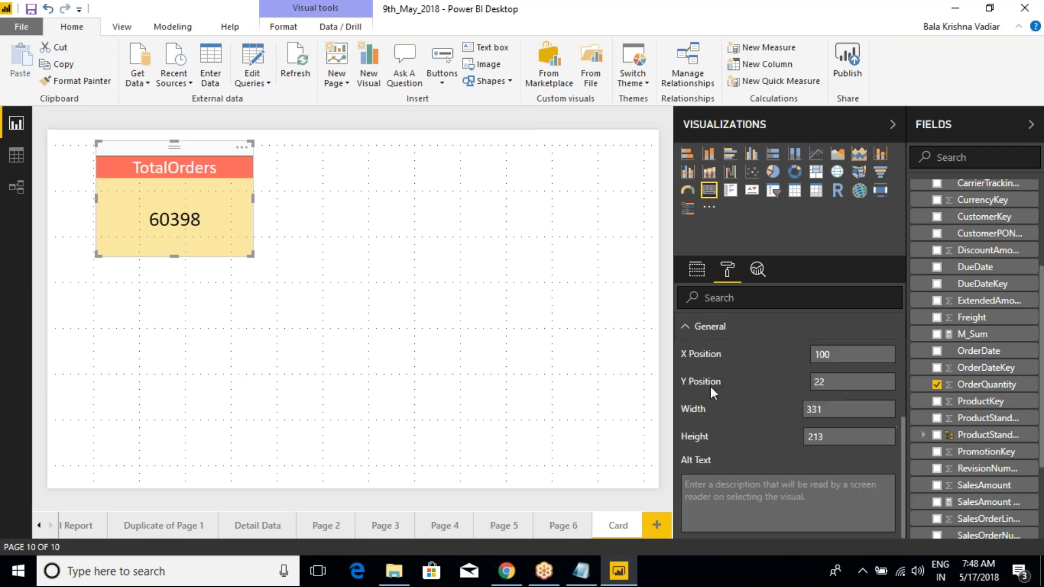
left_click(846, 380)
left_click(479, 330)
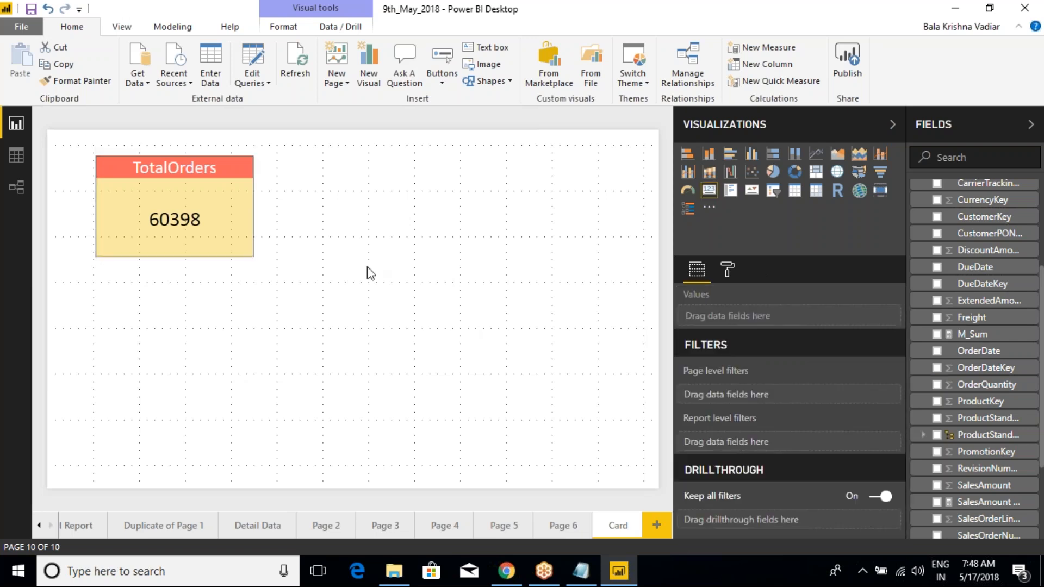
Step: Move the card right and slightly up on the page, and reopen its formatting options
left_click(230, 187)
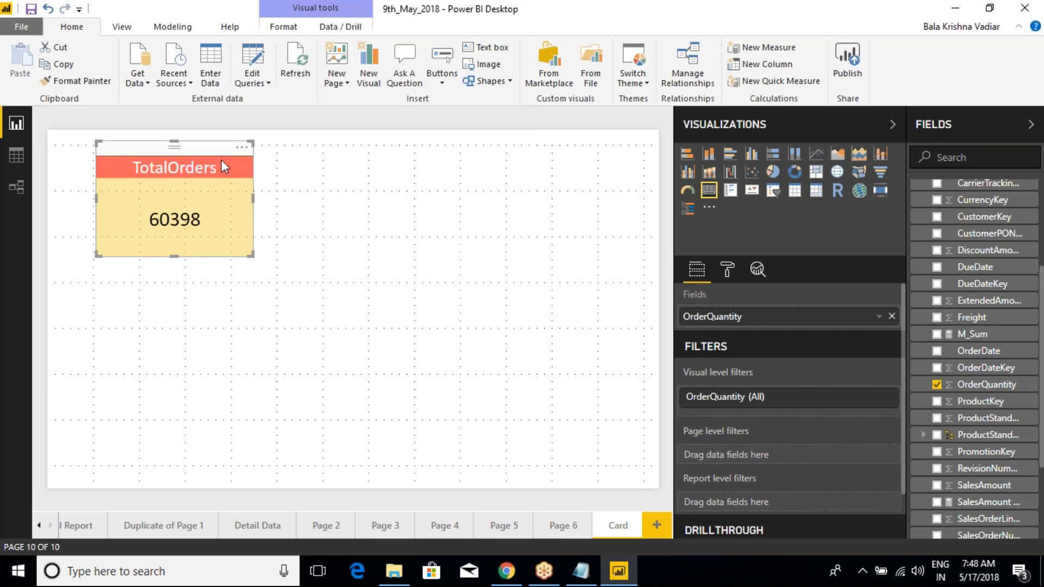
left_click_drag(220, 159, 340, 150)
left_click(727, 270)
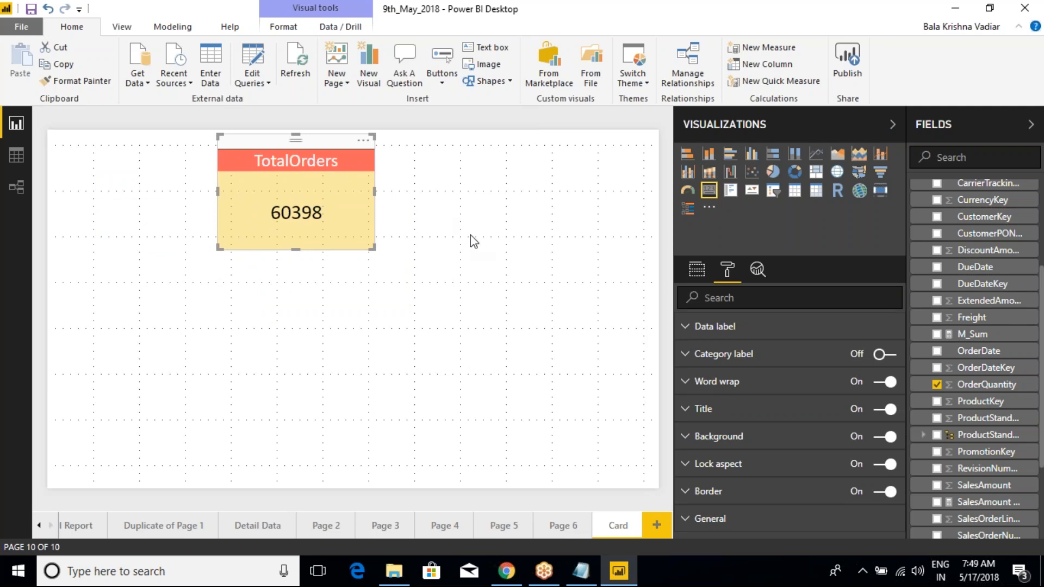
Step: Reselect the card, expand its category label settings and turn the category label on
left_click(893, 25)
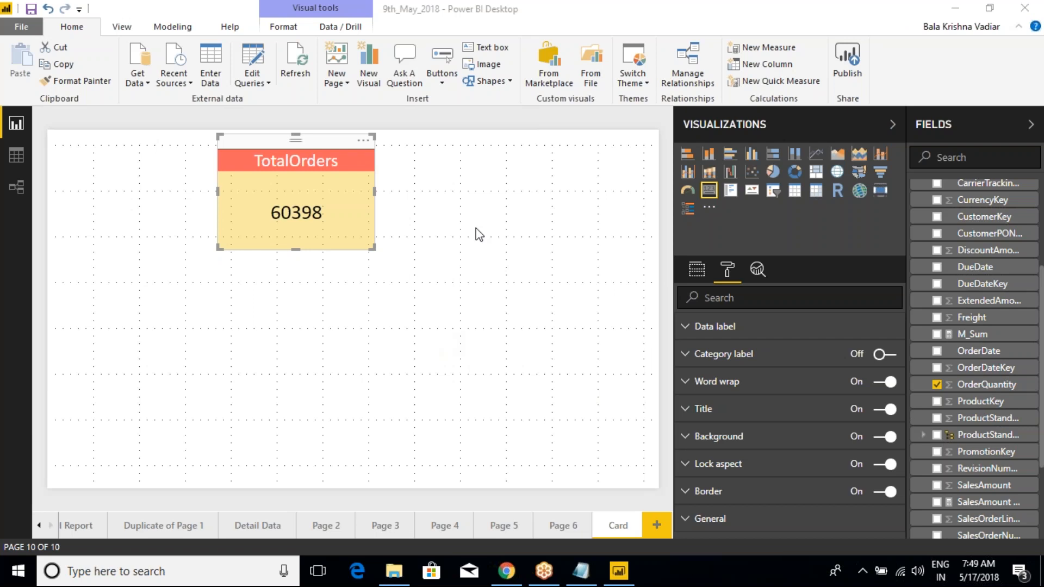
left_click(424, 187)
left_click(323, 155)
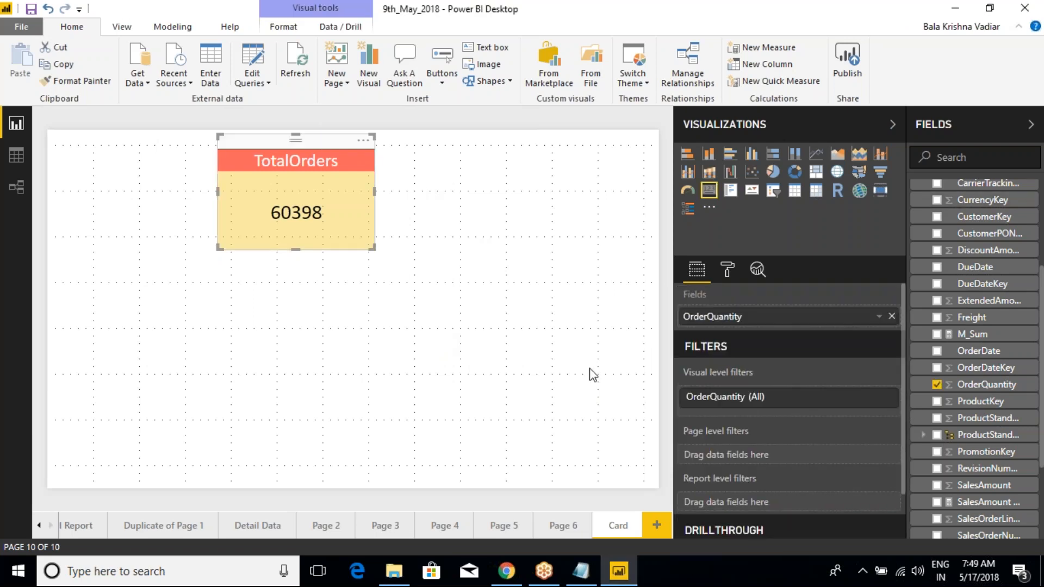
left_click(727, 271)
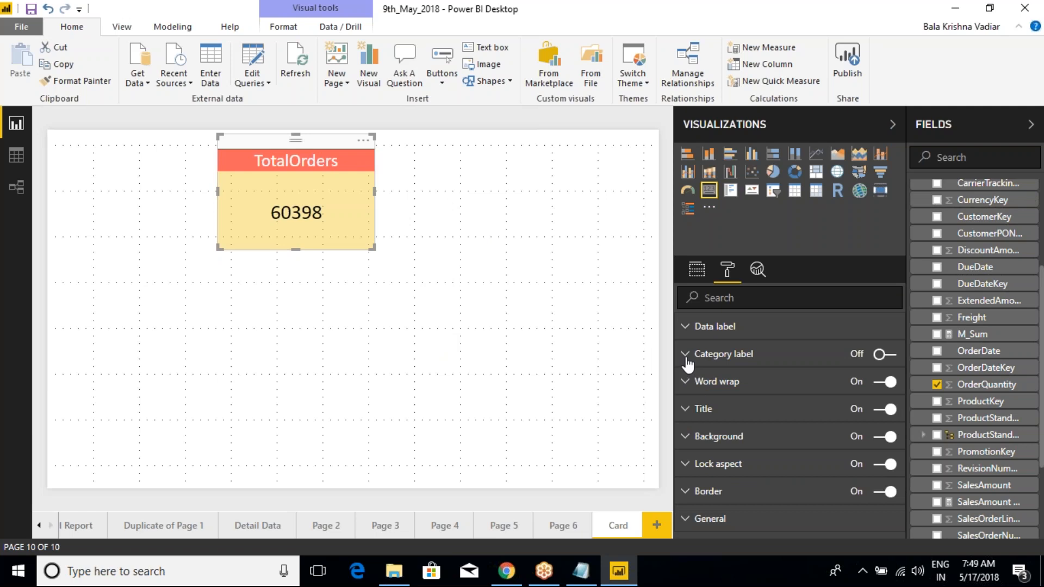
left_click(685, 359)
left_click(885, 355)
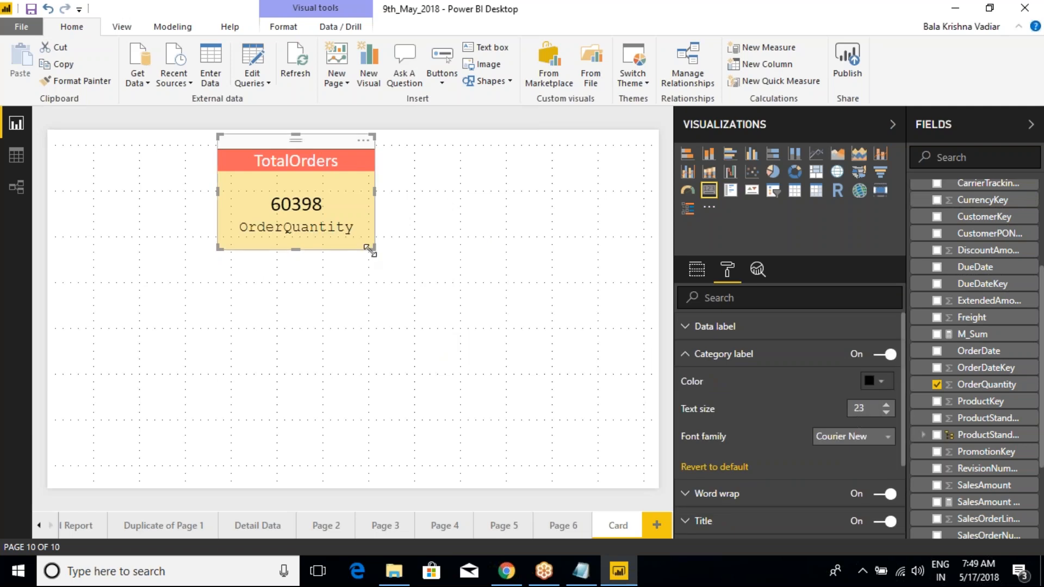
Step: Enlarge the card proportionally from its lower-right corner and collapse the category label settings
left_click_drag(374, 248, 443, 295)
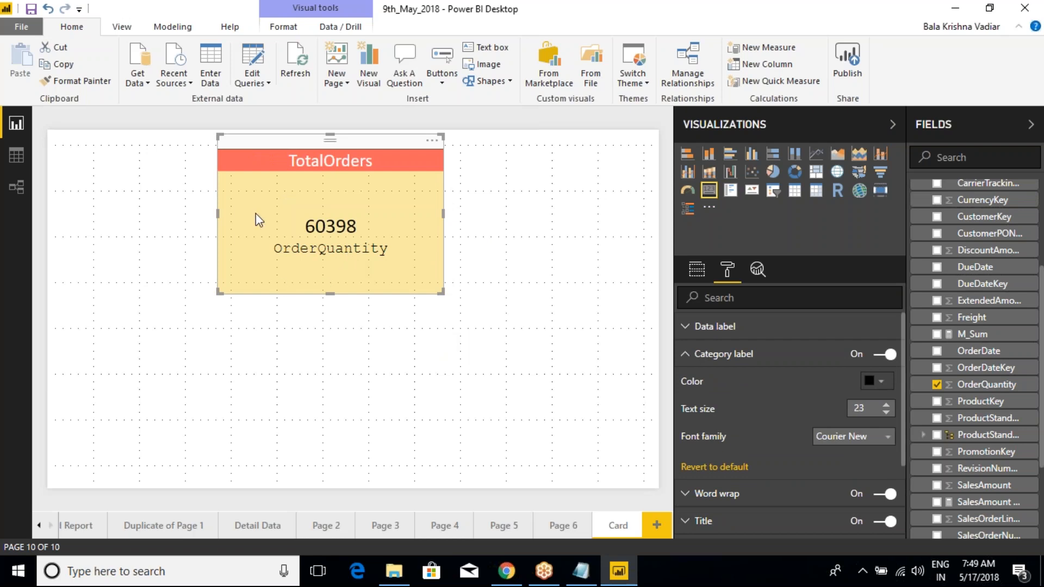
mouse_move(227, 225)
left_mouse_down()
mouse_move(310, 253)
mouse_move(232, 192)
mouse_move(235, 174)
mouse_move(248, 200)
left_mouse_up()
key("Escape")
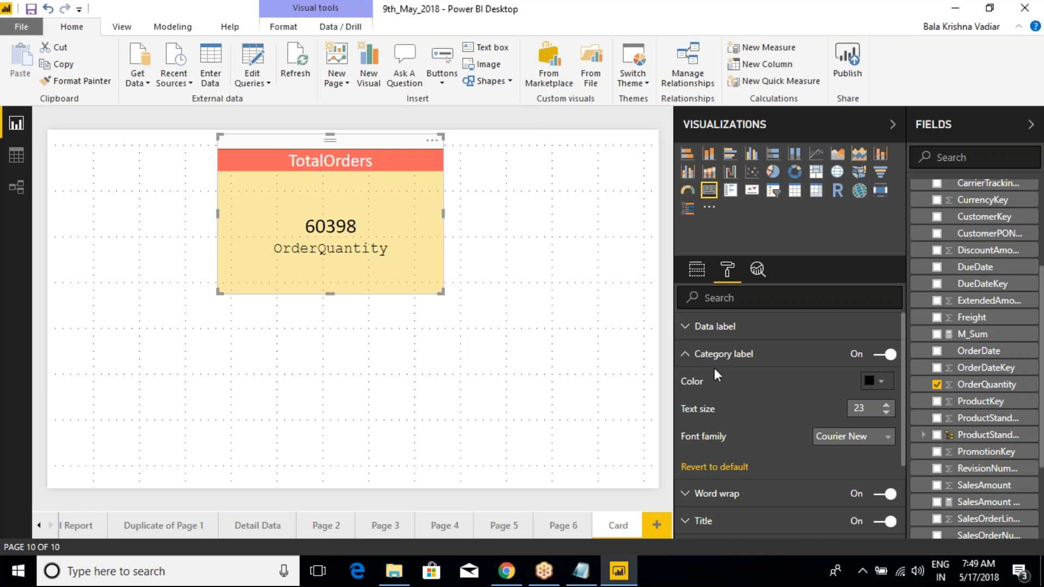
left_click(686, 355)
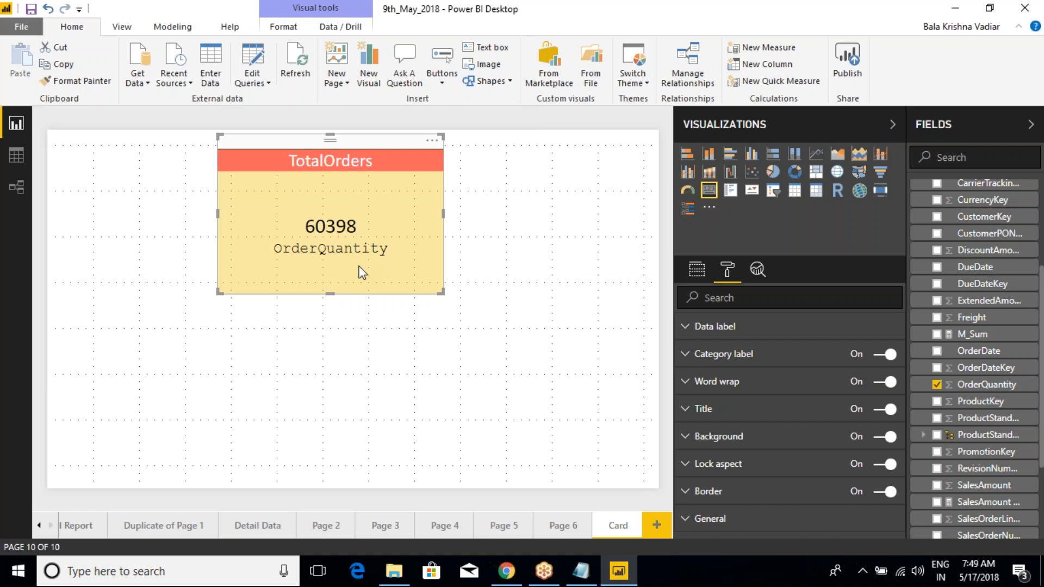
Step: Return to the card's field settings, move the card to the page's upper-left corner, and shrink it around its text
left_click(696, 271)
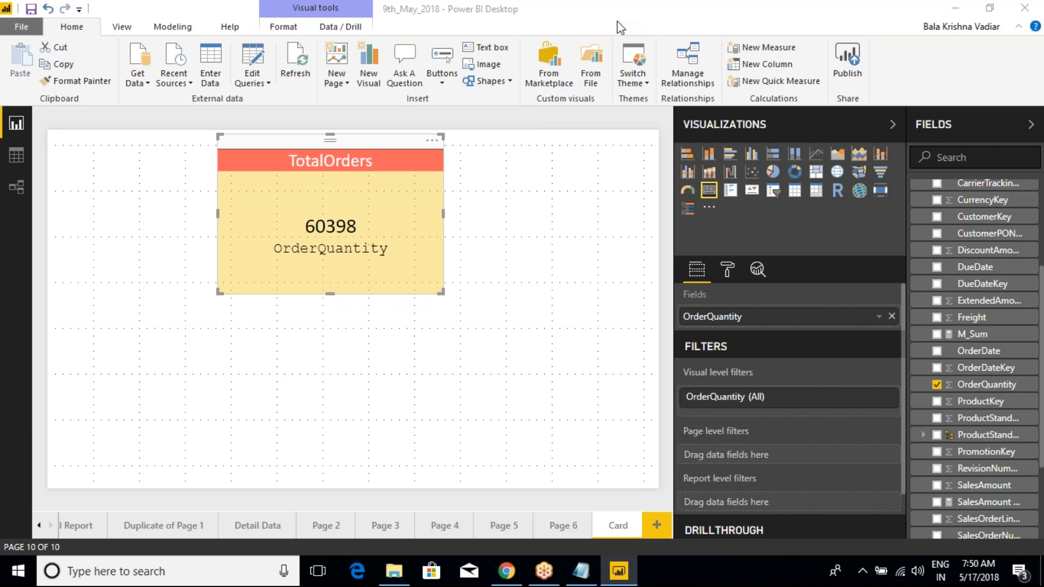
left_click_drag(382, 147, 213, 142)
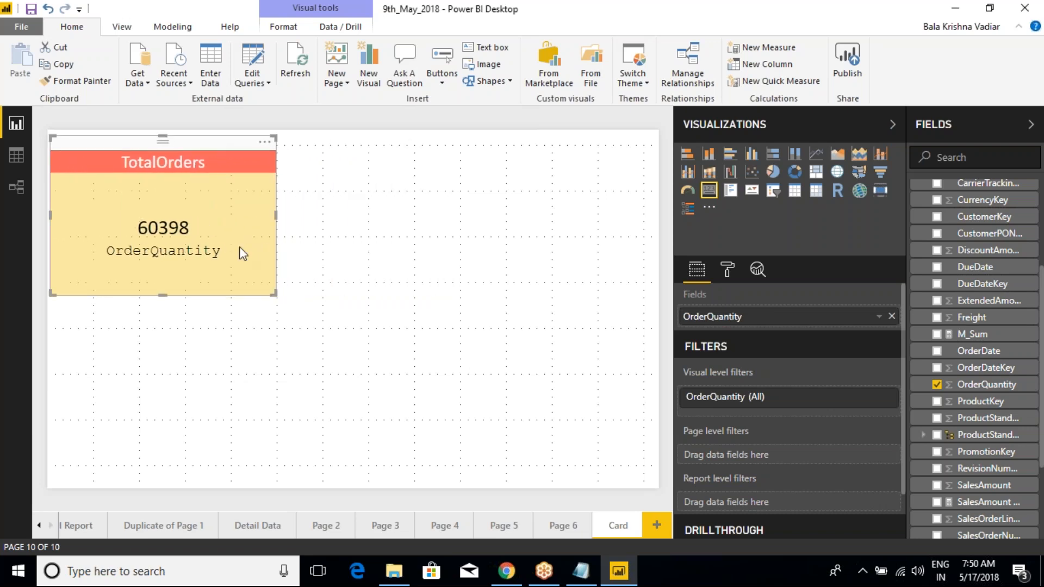
left_click_drag(276, 296, 228, 264)
left_click_drag(228, 209, 223, 215)
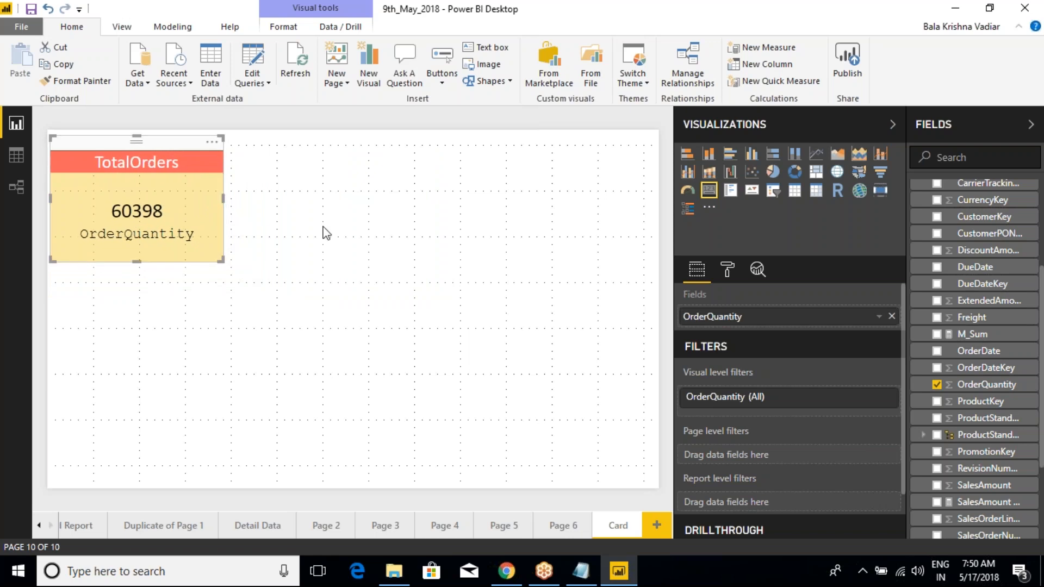
Step: Switch to the Class Notes in Notepad to review the 1.CARD entry, then return to Power BI Desktop and reopen the card's formatting options
left_click(581, 570)
left_click_drag(129, 282, 7, 274)
left_click(133, 280)
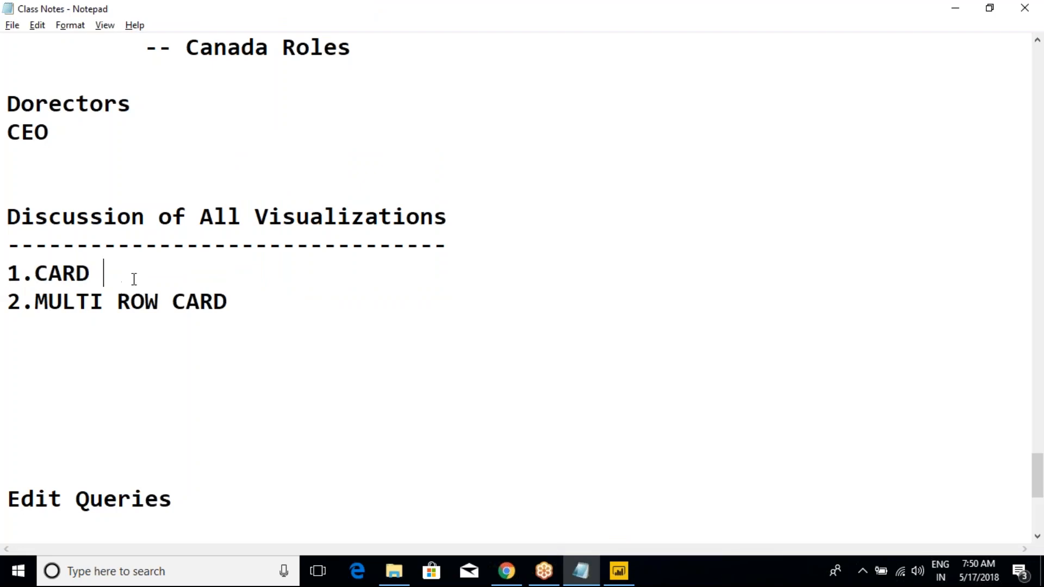
key("alt+Tab")
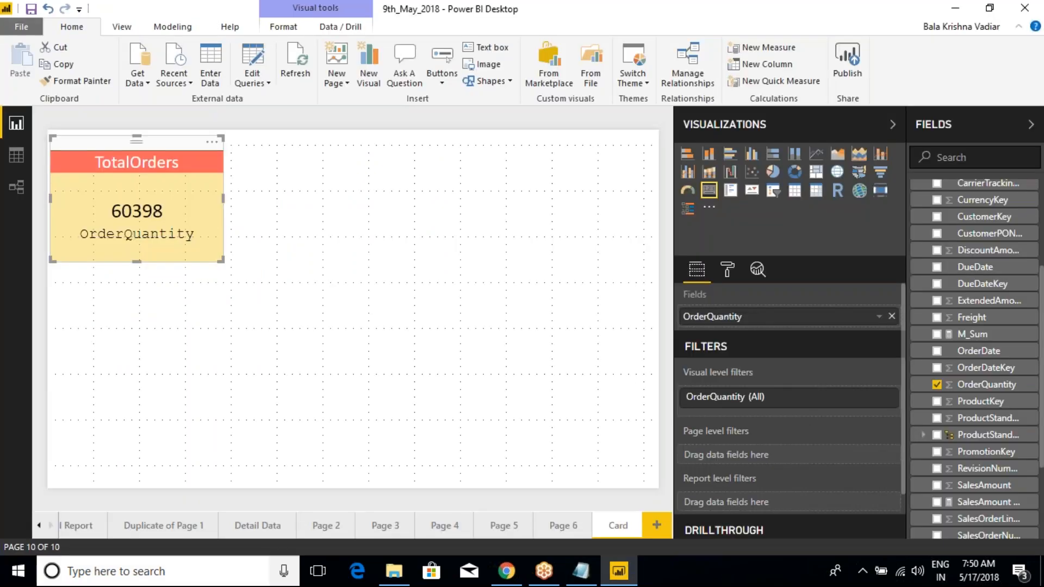
left_click(728, 269)
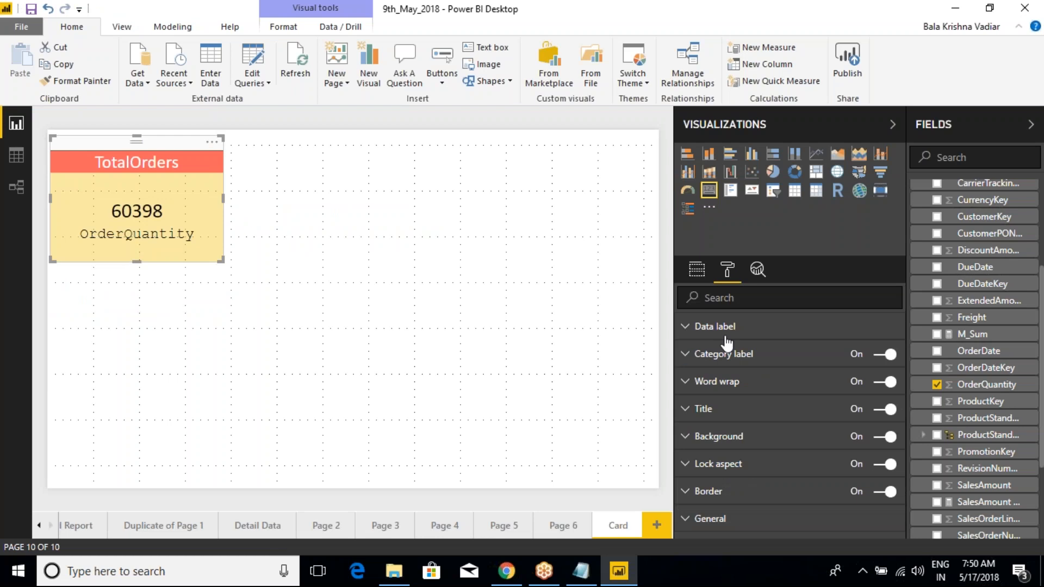
Step: Turn off the category label of the TotalOrders card
left_click(885, 354)
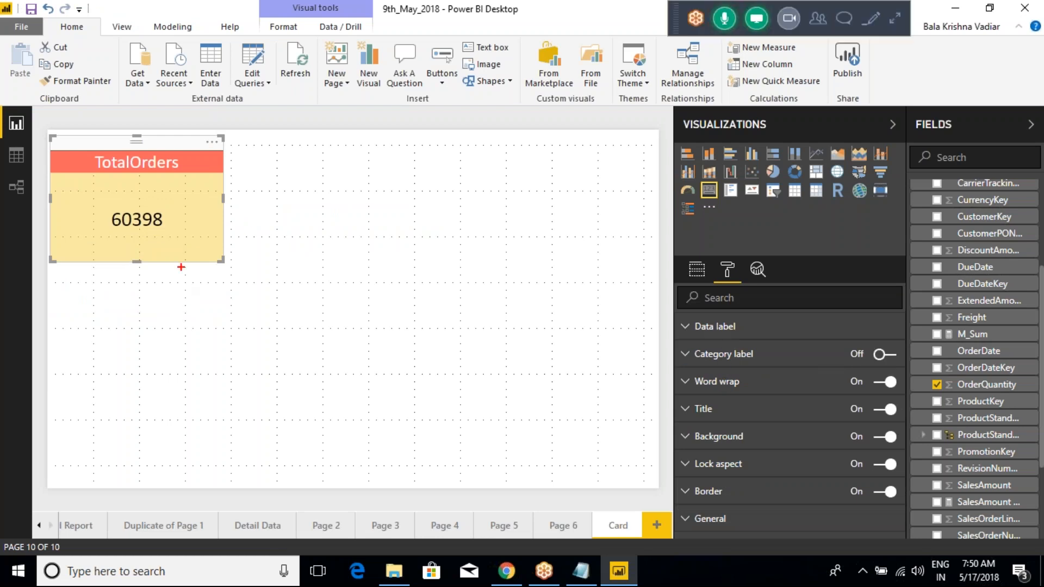
mouse_move(178, 221)
left_mouse_down()
mouse_move(212, 221)
mouse_move(228, 196)
left_mouse_up()
mouse_move(289, 174)
left_mouse_down()
mouse_move(387, 434)
mouse_move(576, 453)
left_mouse_up()
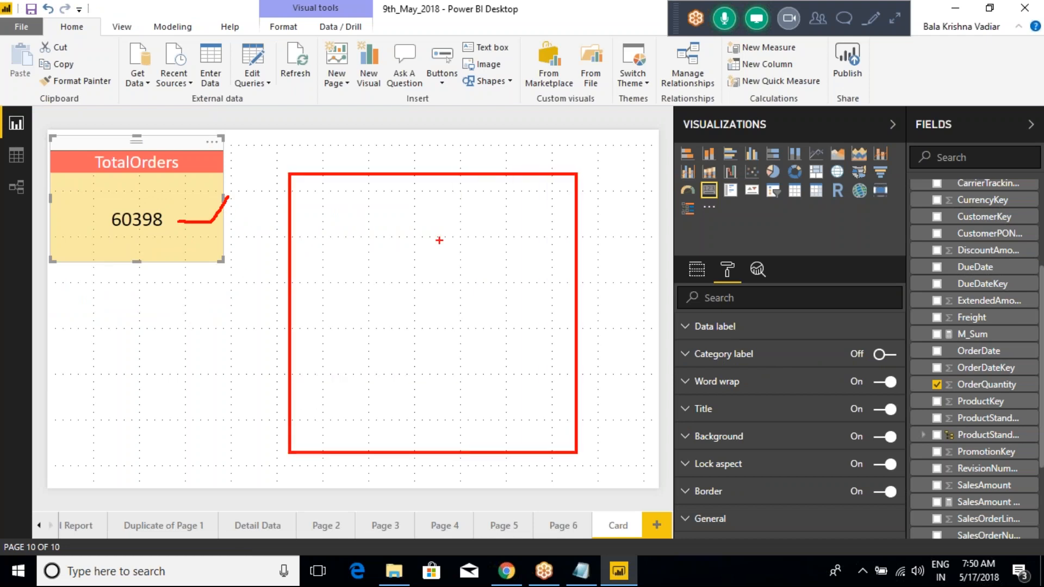
left_click_drag(434, 175, 430, 452)
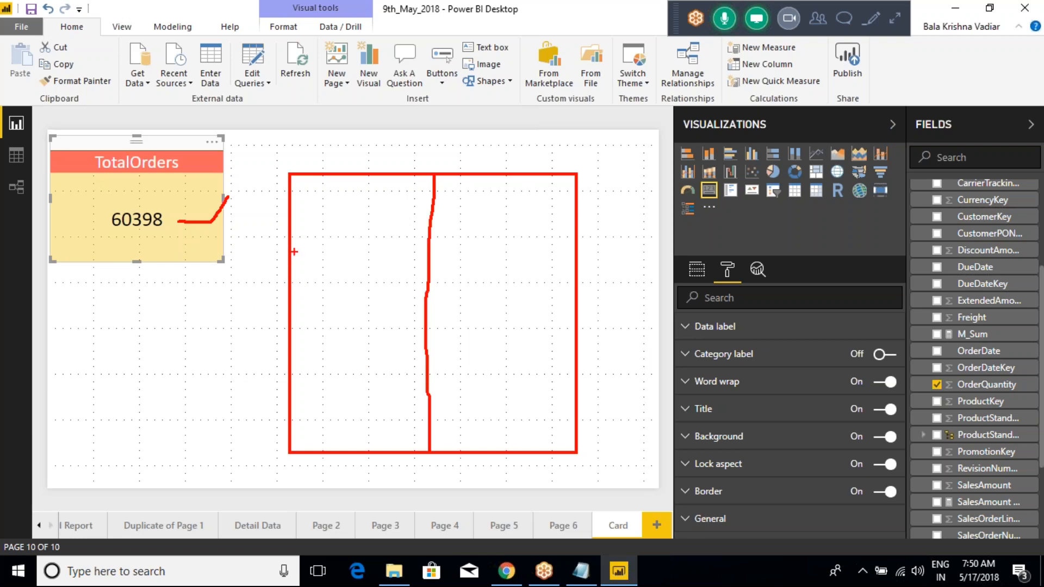
left_click_drag(298, 245, 576, 240)
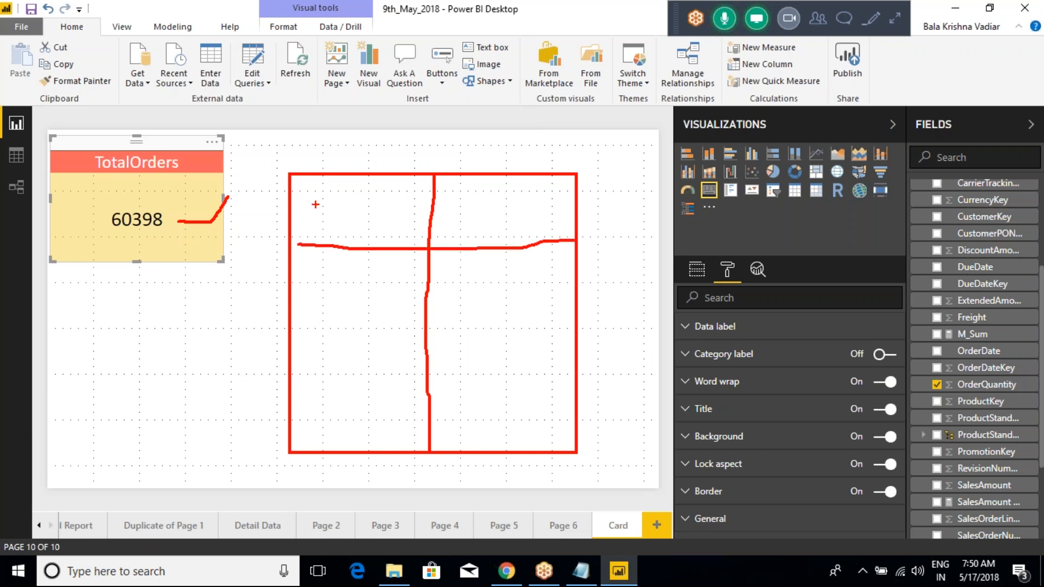
mouse_move(331, 201)
left_mouse_down()
mouse_move(316, 207)
mouse_move(324, 222)
left_mouse_up()
mouse_move(363, 215)
left_mouse_down()
mouse_move(349, 216)
mouse_move(364, 224)
left_mouse_up()
left_click_drag(370, 222, 406, 224)
left_click_drag(300, 322, 565, 314)
left_click_drag(485, 285, 560, 256)
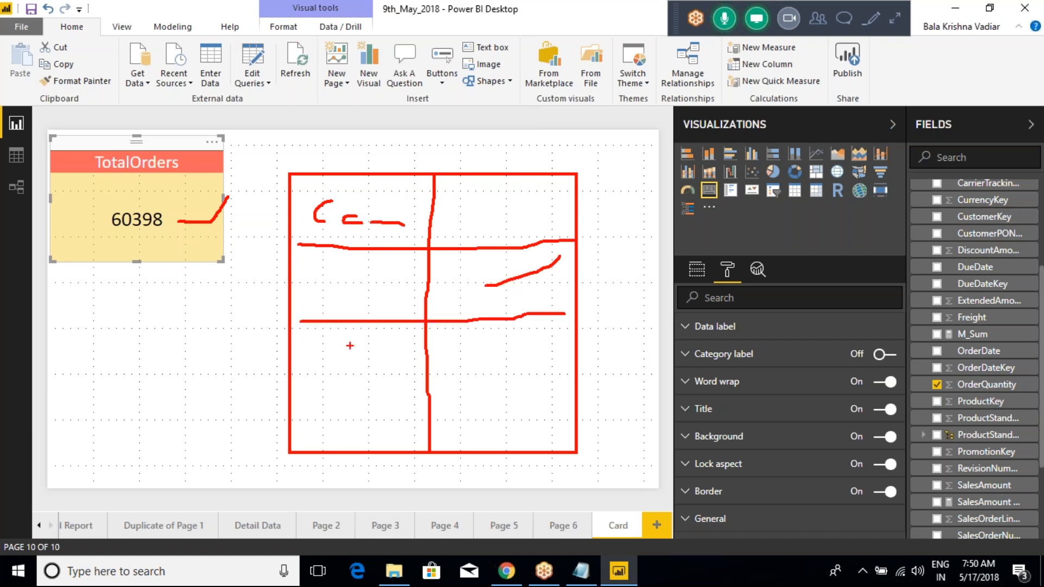
mouse_move(313, 384)
left_mouse_down()
mouse_move(332, 363)
mouse_move(340, 394)
mouse_move(361, 375)
left_mouse_up()
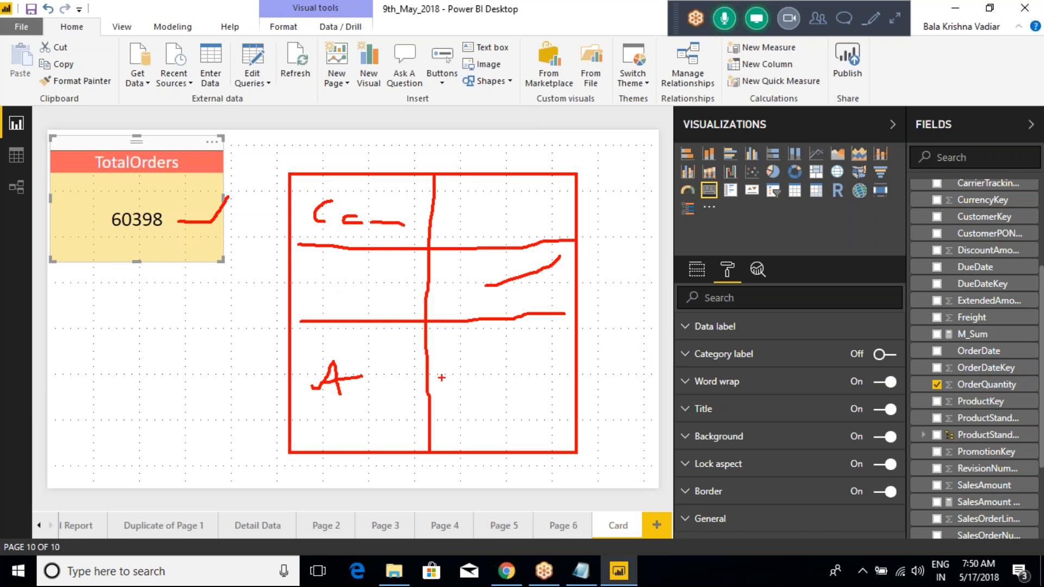
left_click_drag(452, 375, 559, 341)
left_click_drag(294, 399, 572, 385)
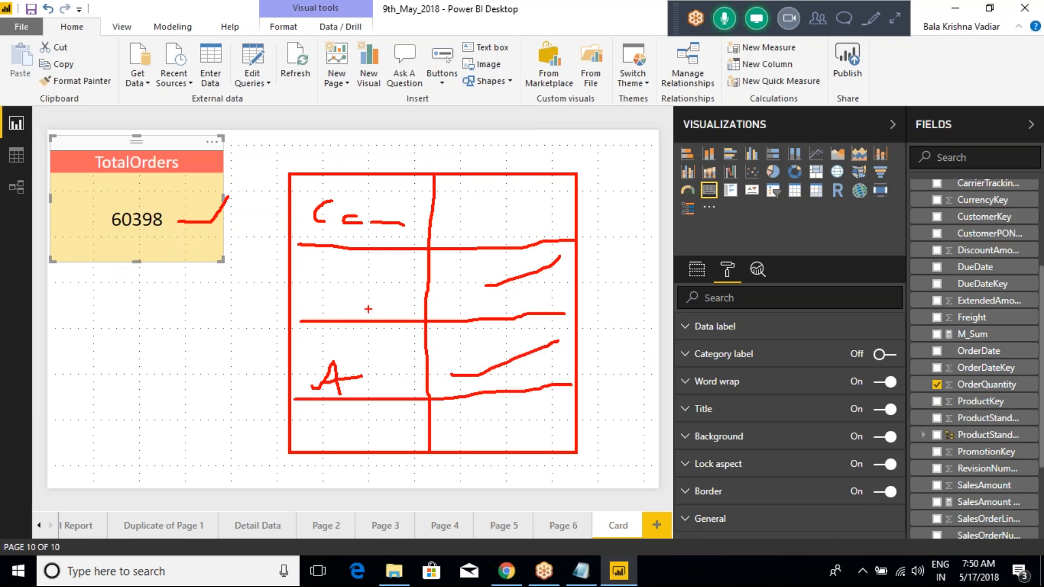
left_click_drag(361, 130, 367, 177)
left_click_drag(383, 162, 366, 184)
left_click_drag(420, 151, 413, 173)
mouse_move(393, 151)
left_mouse_down()
mouse_move(410, 162)
mouse_move(476, 157)
left_mouse_up()
key("Escape")
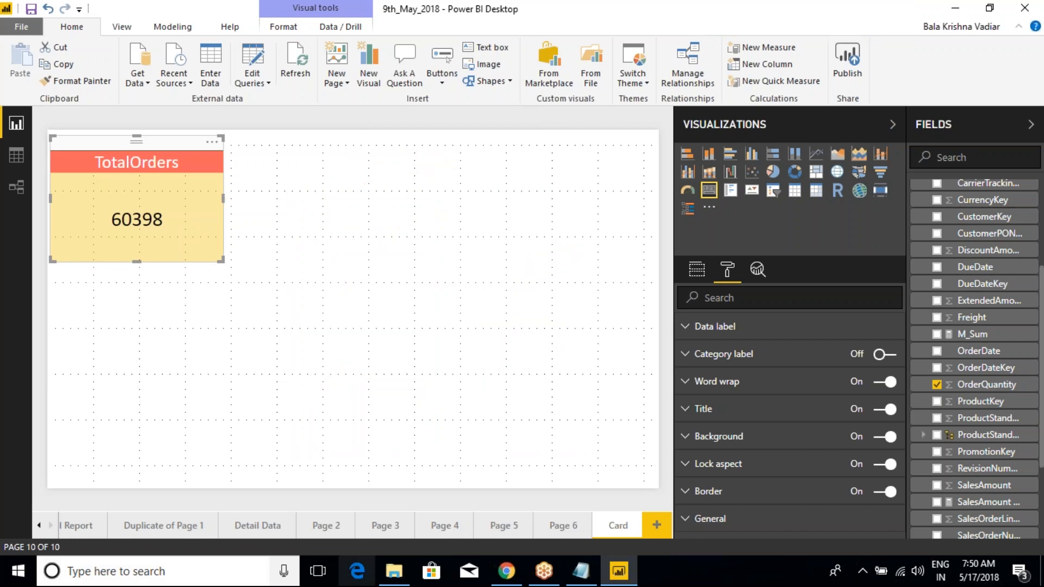
Step: Insert a multi-row card as a new visual and move it to the upper part of the page, away from the TotalOrders card
left_click(442, 232)
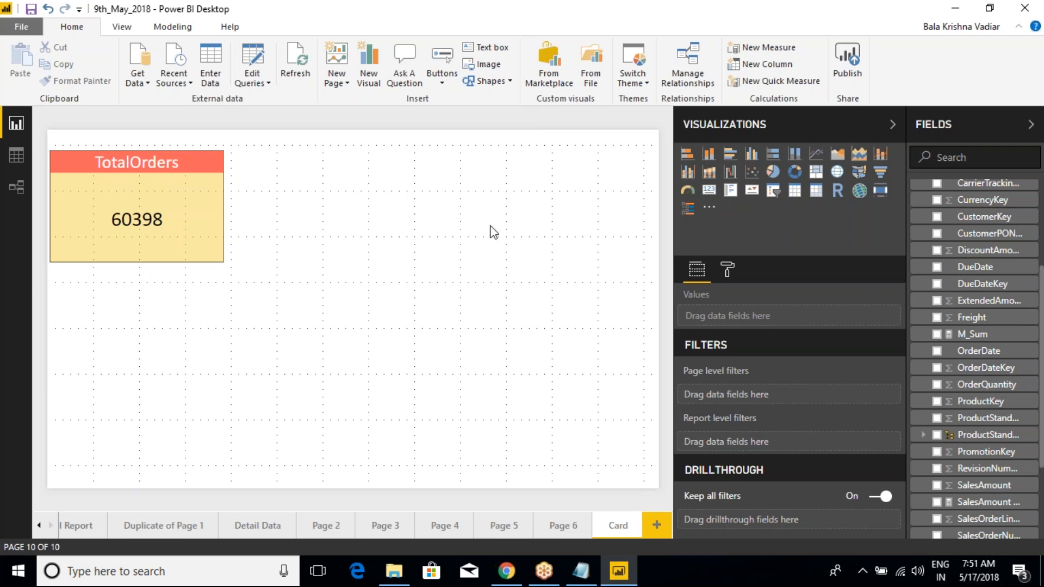
left_click(730, 190)
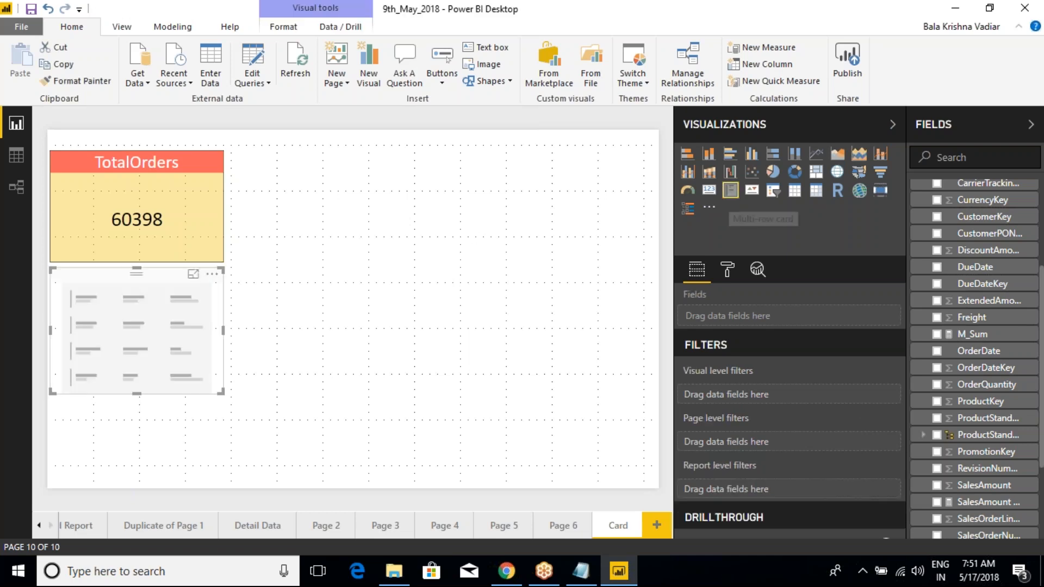
left_click_drag(154, 304, 422, 157)
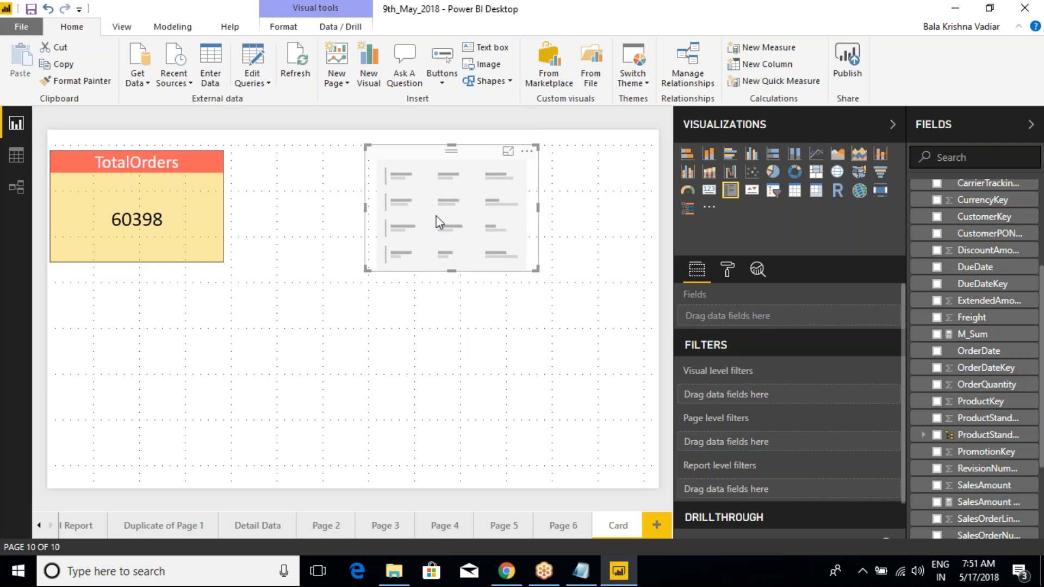
Step: Insert an empty card beside the multi-row card to compare the two placeholders, and delete the empty card
left_click(362, 378)
left_click(709, 190)
left_click_drag(207, 356, 366, 353)
left_click_drag(477, 272, 464, 364)
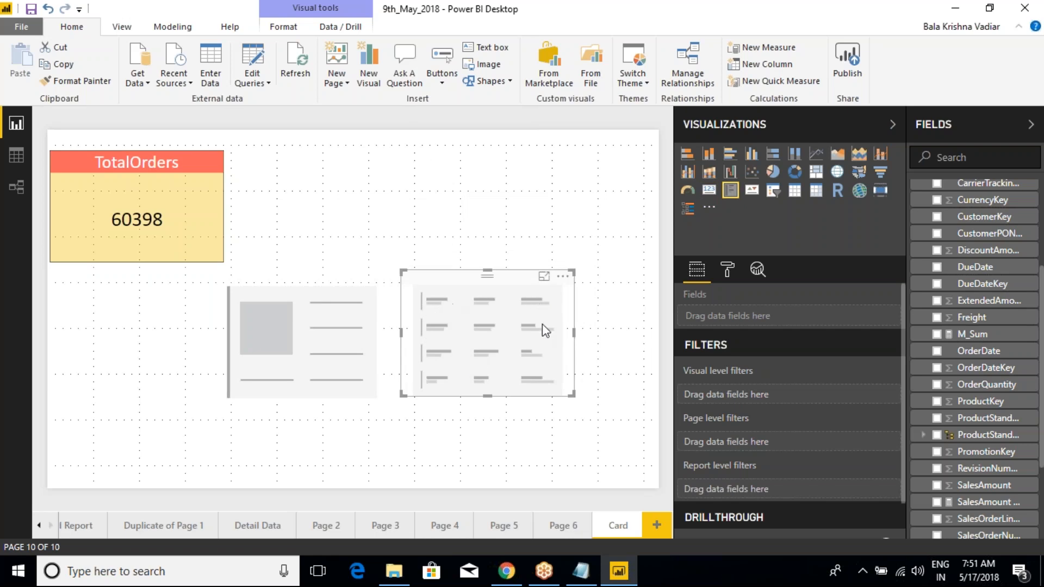
left_click(340, 305)
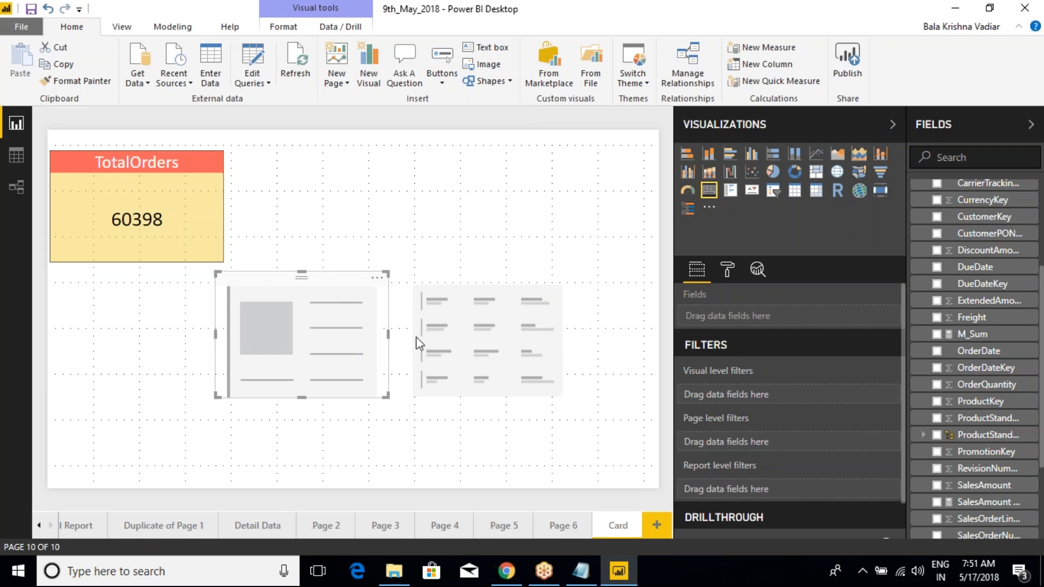
right_click(381, 288)
left_click(394, 296)
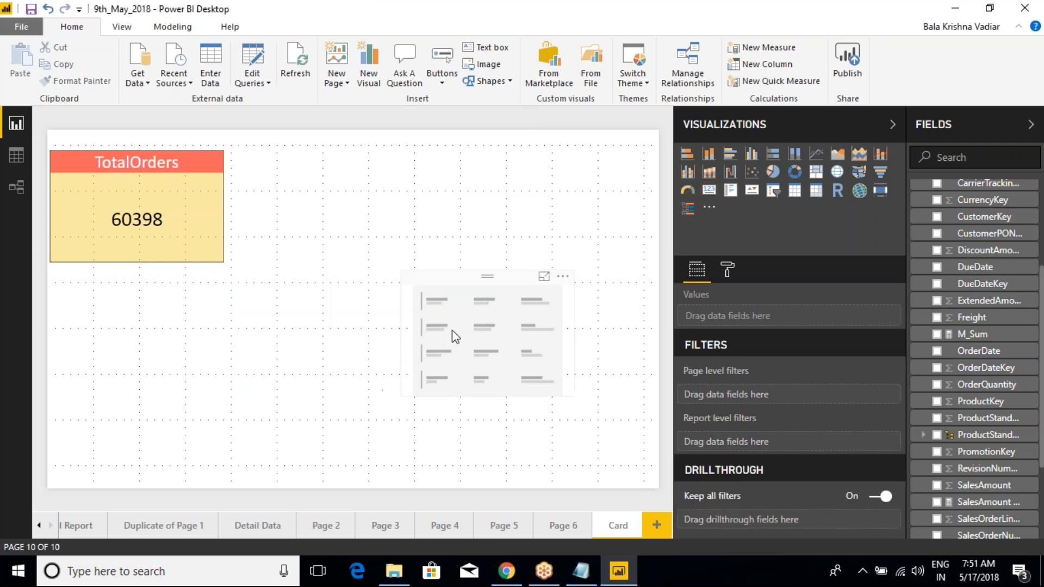
Step: Move the multi-row card up beside the TotalOrders card and enlarge it in width and height
left_click_drag(445, 300, 343, 204)
left_click_drag(451, 271, 550, 331)
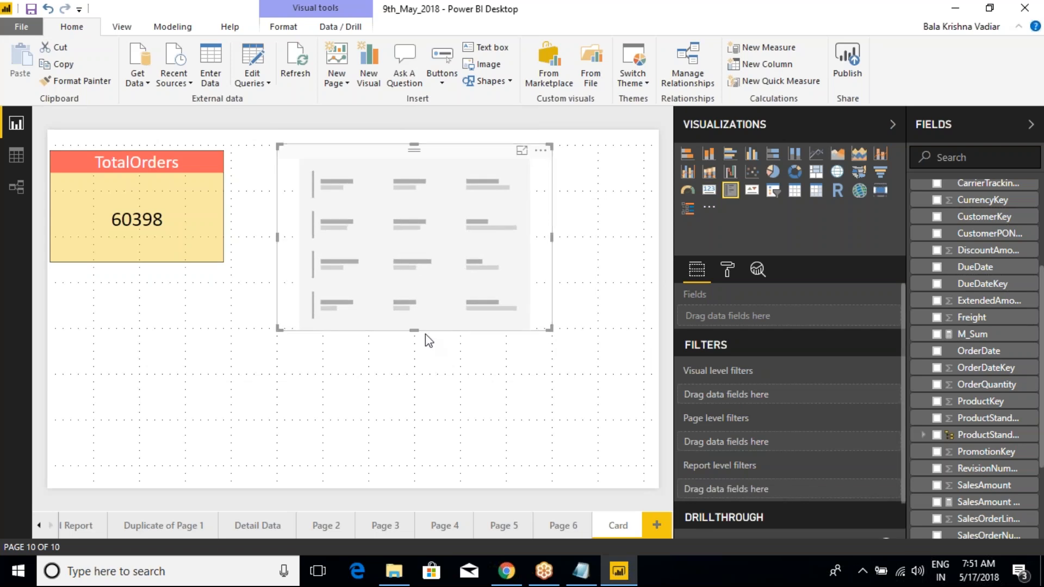
left_click_drag(415, 333, 420, 425)
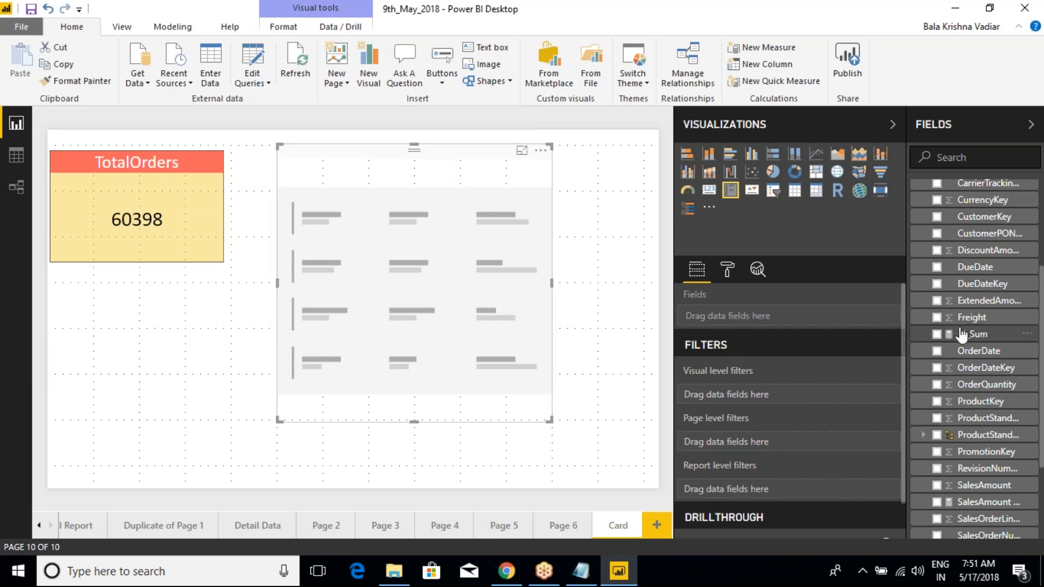
Step: Add the OrderQuantity field to the multi-row card
scroll(962, 333, "up", 3)
scroll(971, 348, "down", 5)
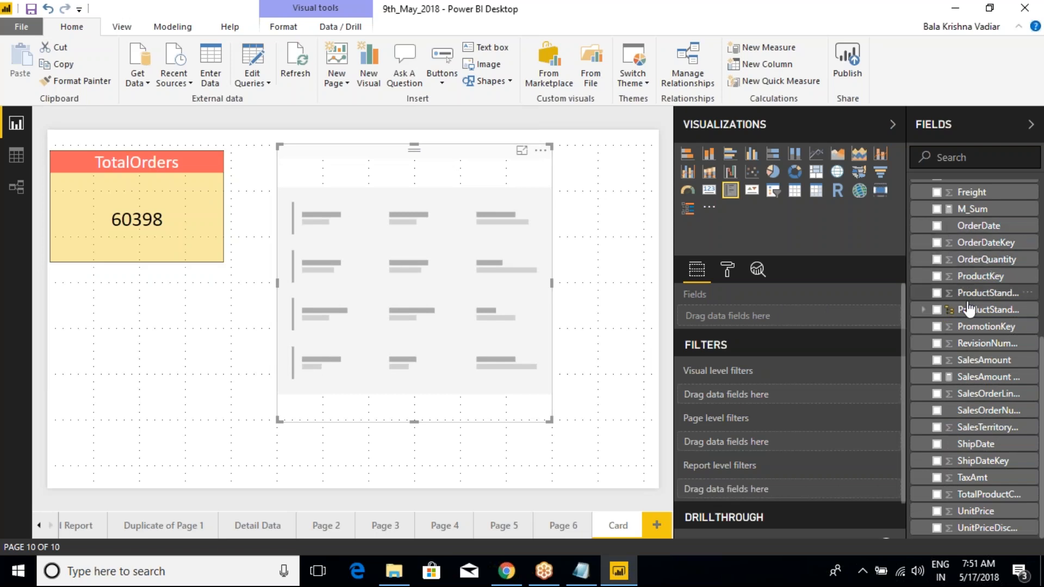
left_click(937, 259)
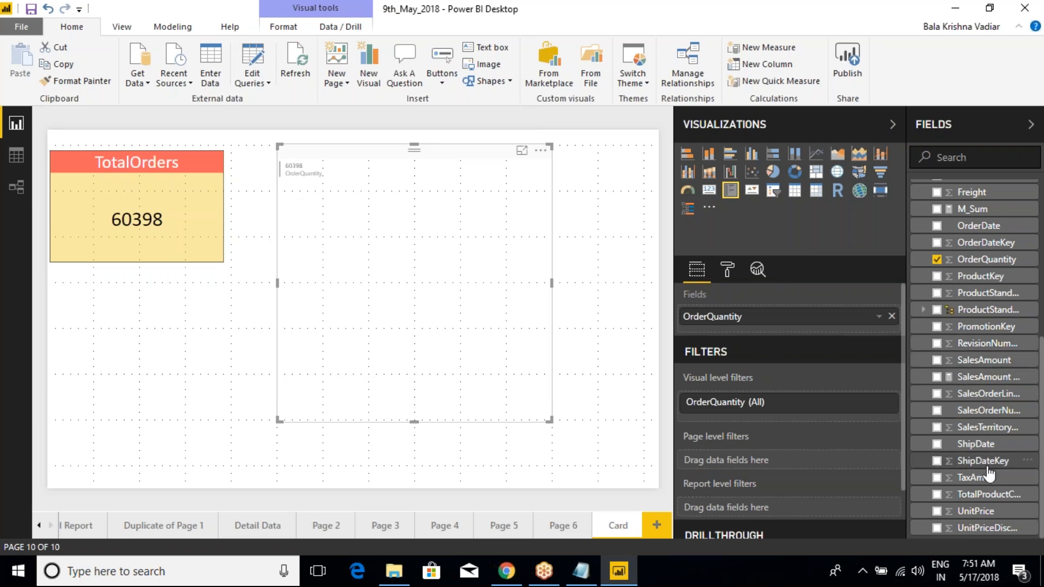
Step: Turn on the multi-row card's border and give it a yellow background with 57% transparency
left_click(728, 271)
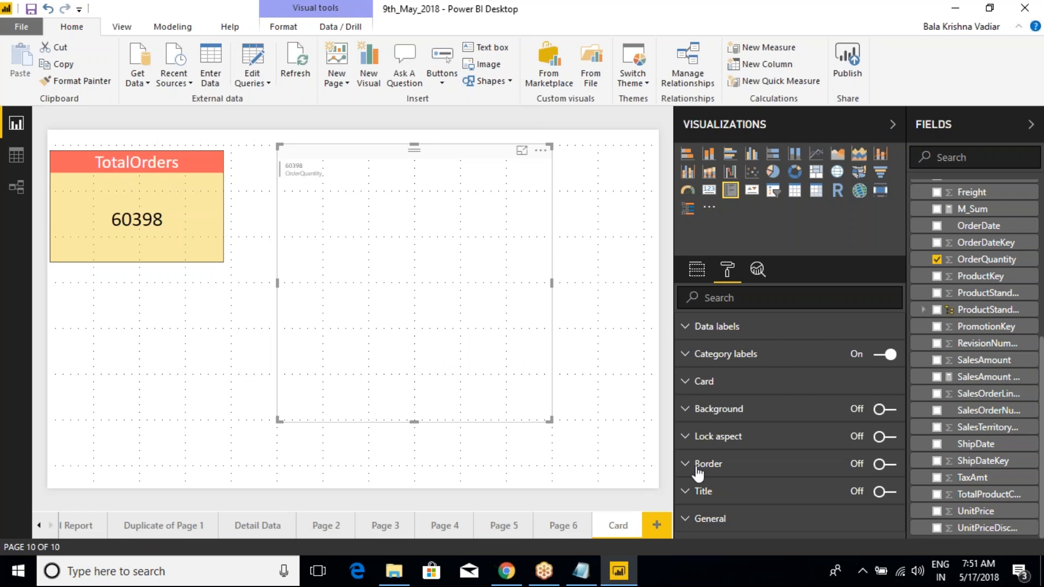
left_click(885, 464)
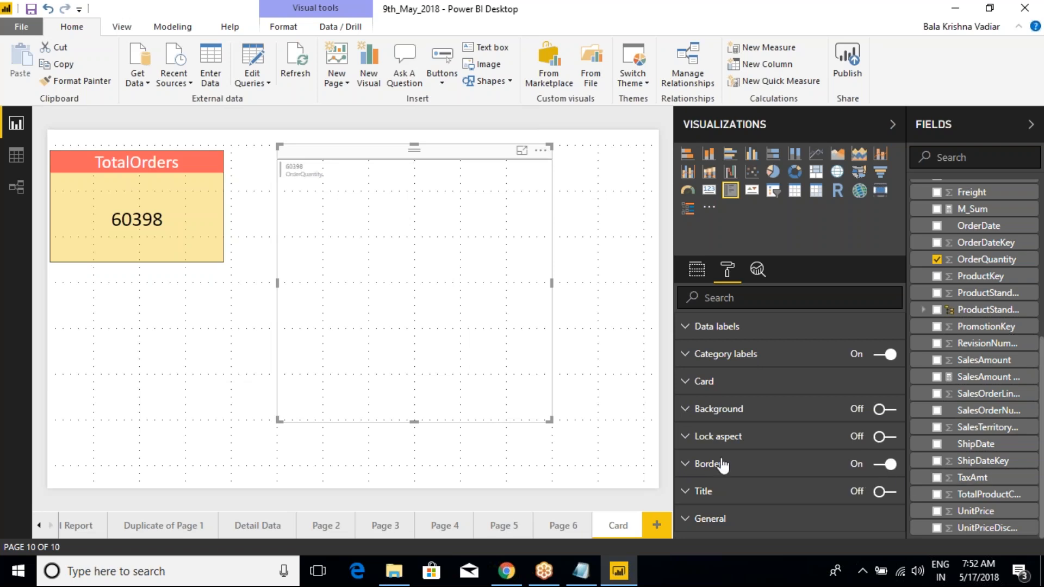
left_click(693, 413)
left_click(881, 438)
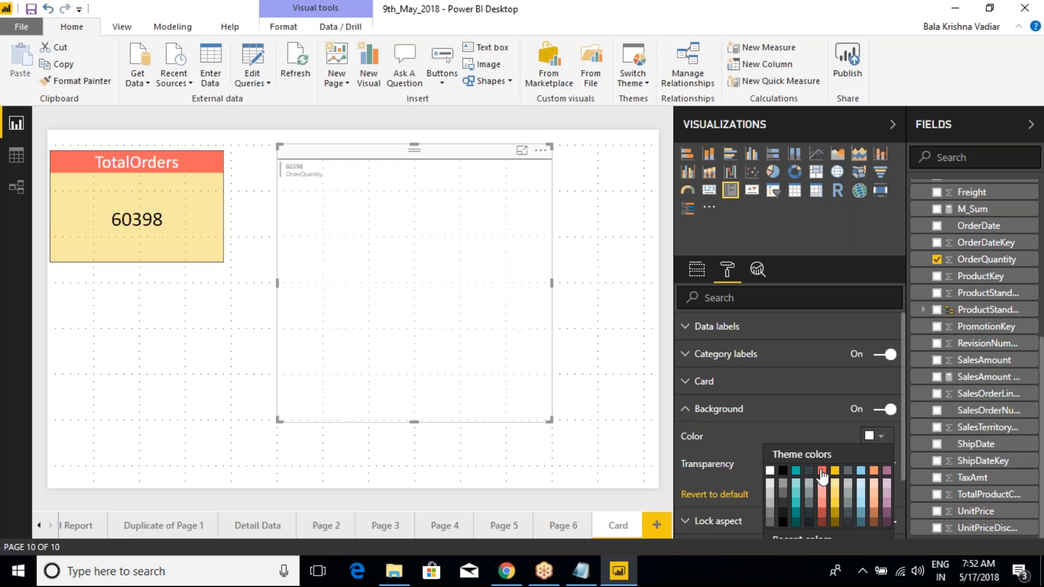
left_click(834, 471)
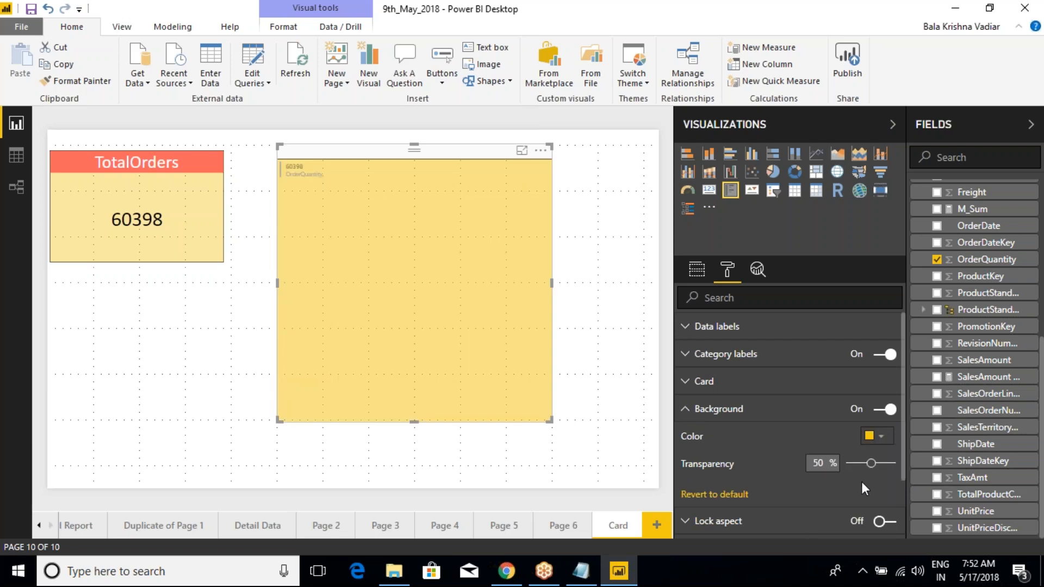
left_click_drag(871, 463, 875, 469)
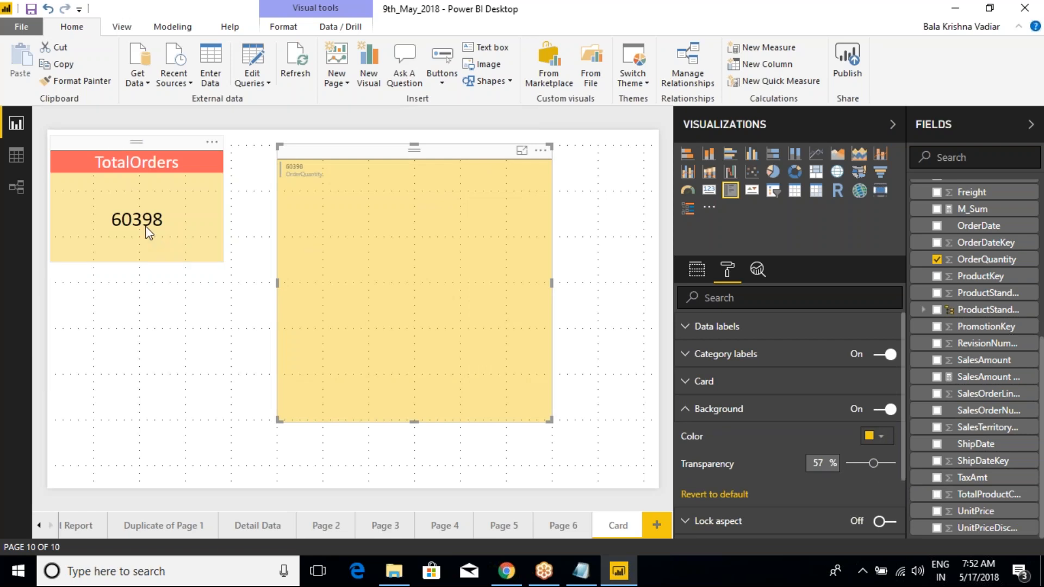
left_click(691, 408)
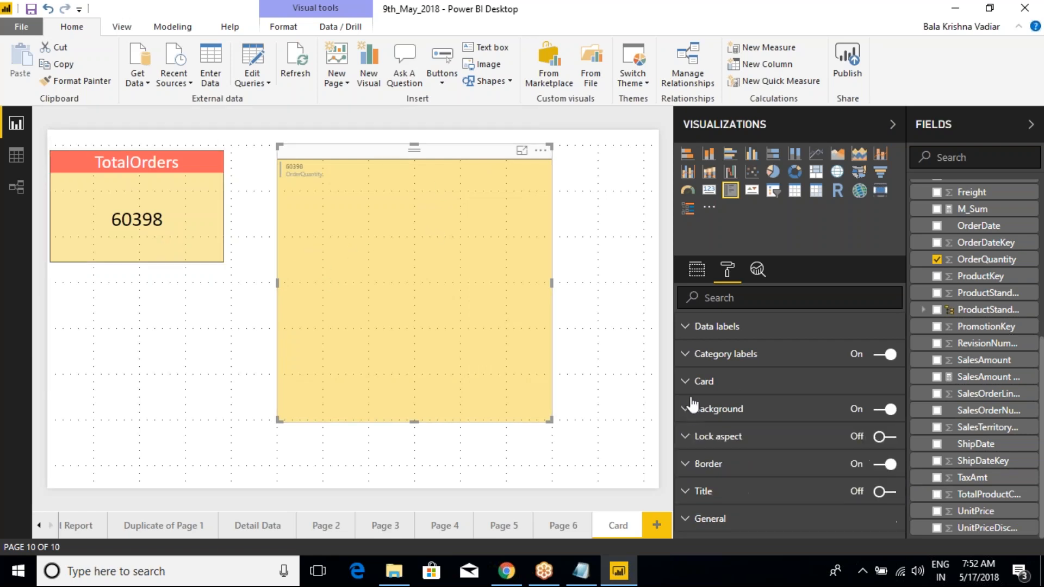
Step: Format the multi-row card's data labels in black Arial Black at text size 23
left_click(598, 241)
left_click(501, 221)
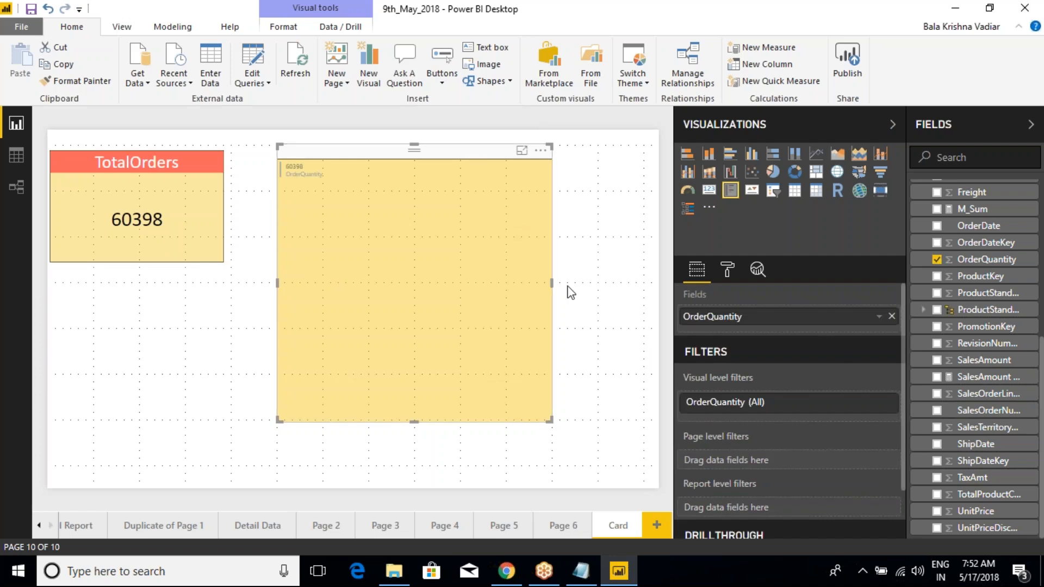
left_click(727, 270)
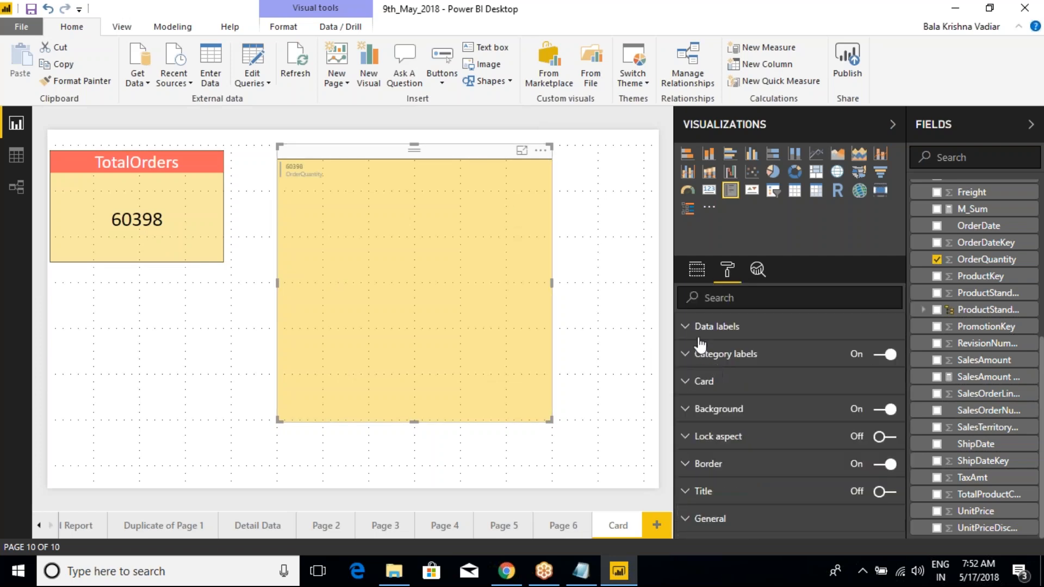
left_click(688, 327)
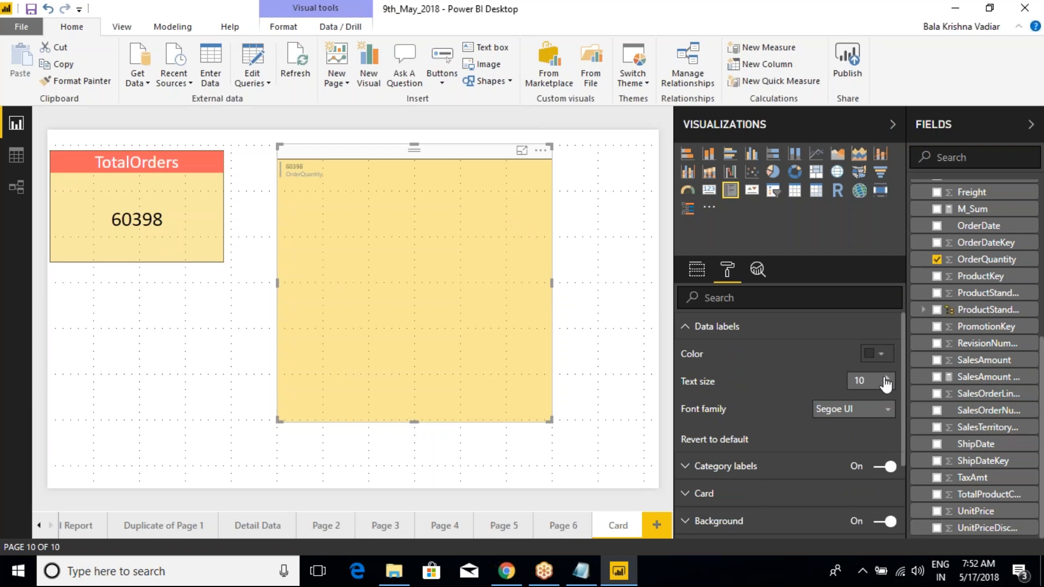
left_click(879, 354)
left_click(793, 391)
left_click(886, 378)
left_click(887, 378)
left_click(887, 378)
left_click(887, 378)
left_click(887, 378)
left_click(887, 378)
left_click(865, 410)
left_click(845, 444)
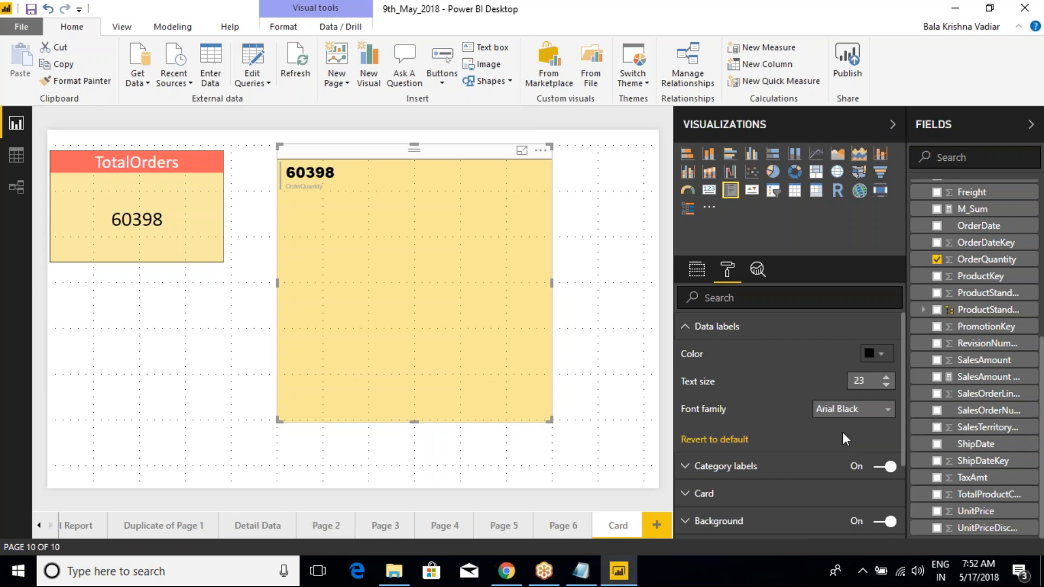
Step: Reduce the data labels' text size to 18 and change their font family to Calibri
left_click(887, 385)
left_click(887, 385)
left_click(886, 386)
left_click(886, 385)
left_click(886, 385)
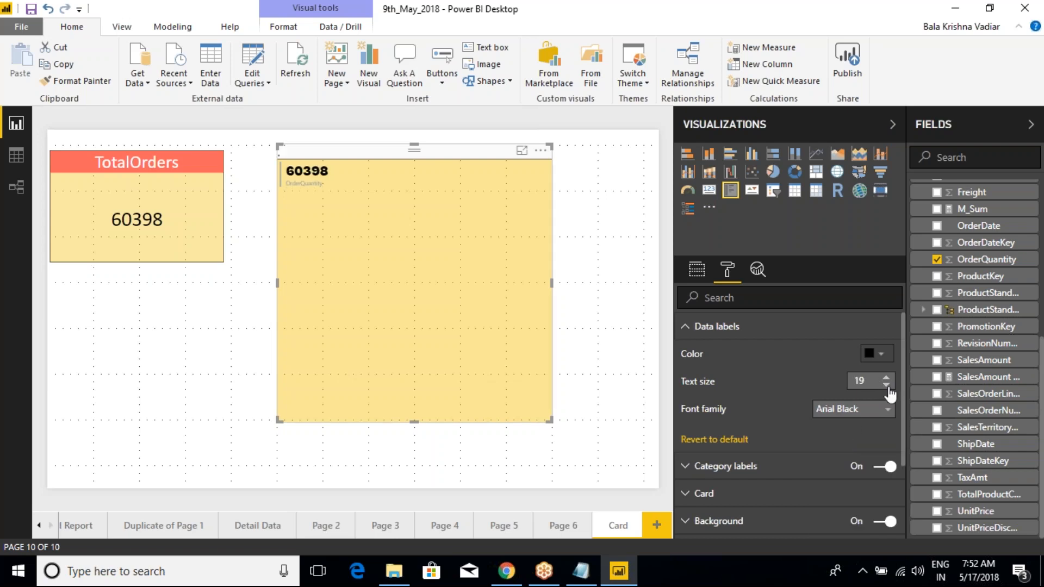
left_click(864, 411)
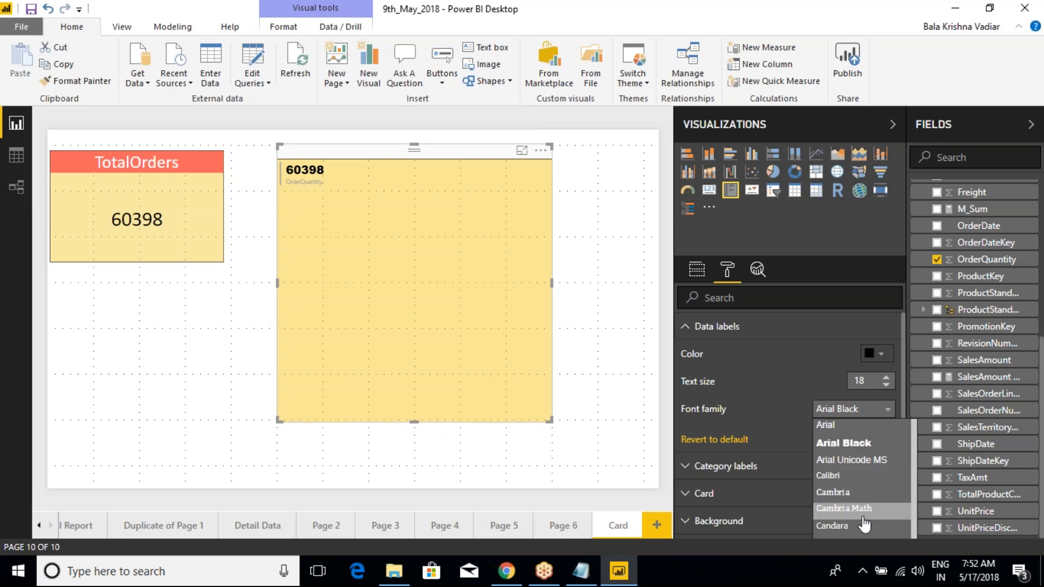
scroll(853, 517, "down", 3)
scroll(854, 501, "up", 3)
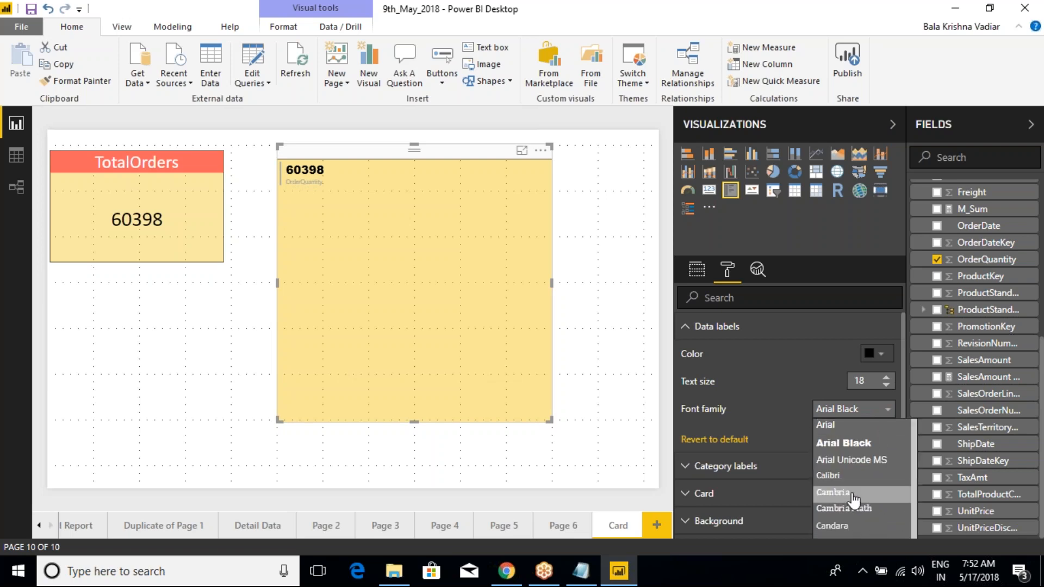
left_click(843, 473)
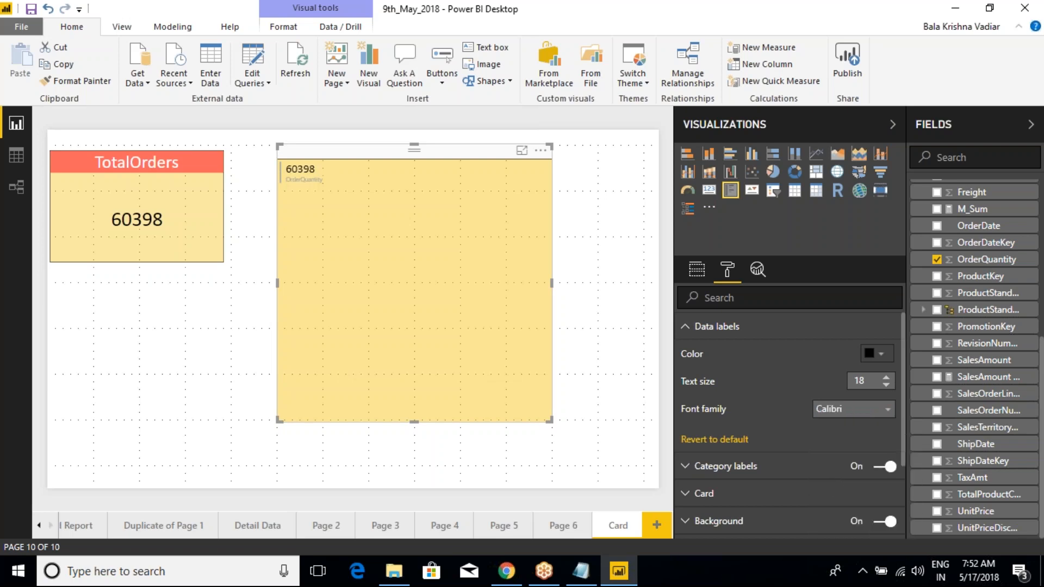
Step: Set the data labels' text size to 23 and collapse the data label settings
left_click(887, 379)
left_click(886, 379)
left_click(886, 379)
left_click(886, 379)
left_click(886, 379)
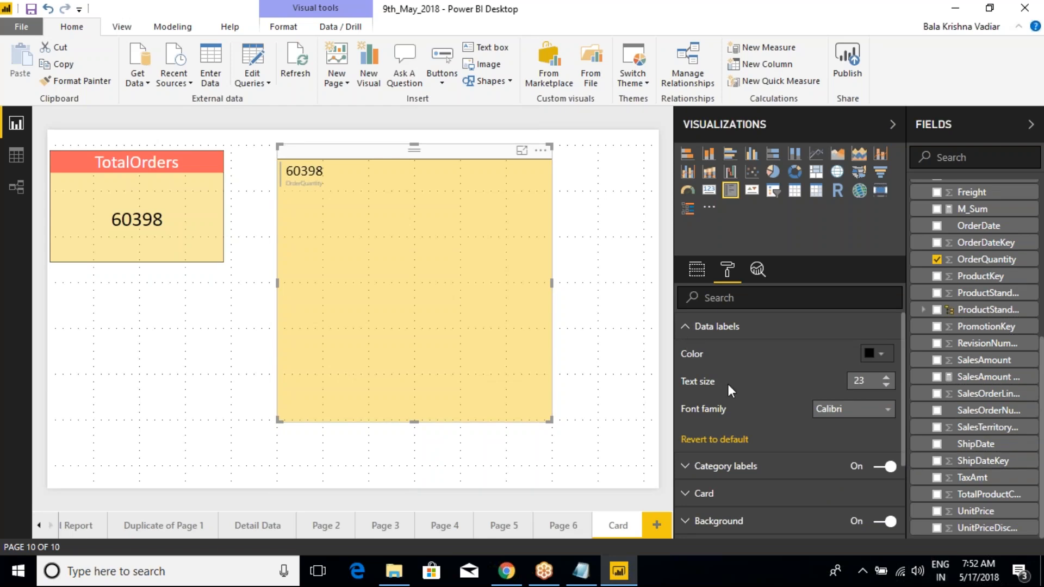
left_click(686, 329)
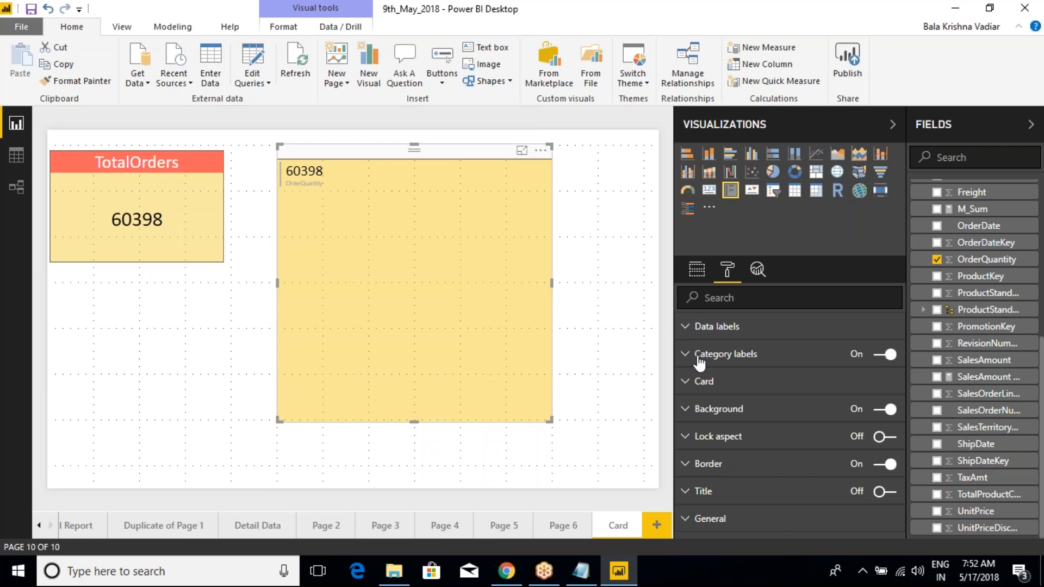
Step: Format the multi-row card's category labels in black at text size 16 and collapse their settings
left_click(694, 355)
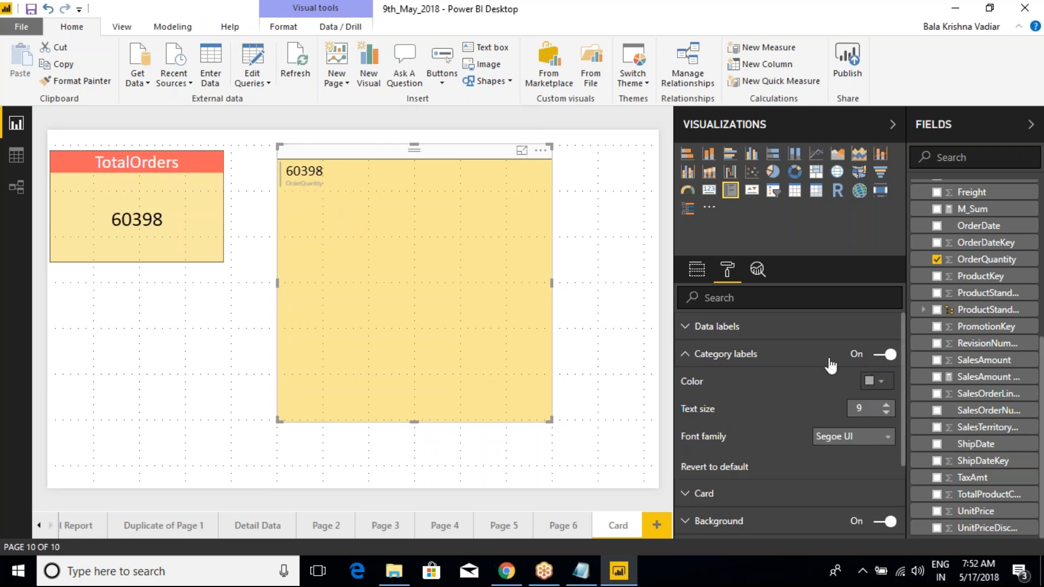
left_click(890, 388)
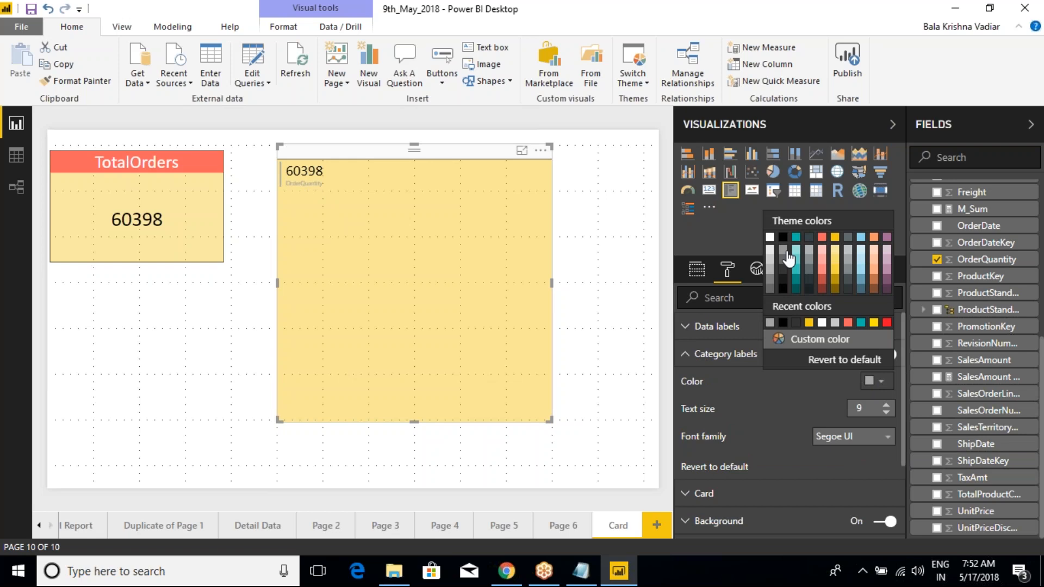
left_click(787, 256)
left_click(886, 405)
left_click(886, 405)
left_click(886, 405)
left_click(886, 405)
left_click(886, 405)
left_click(886, 405)
left_click(886, 405)
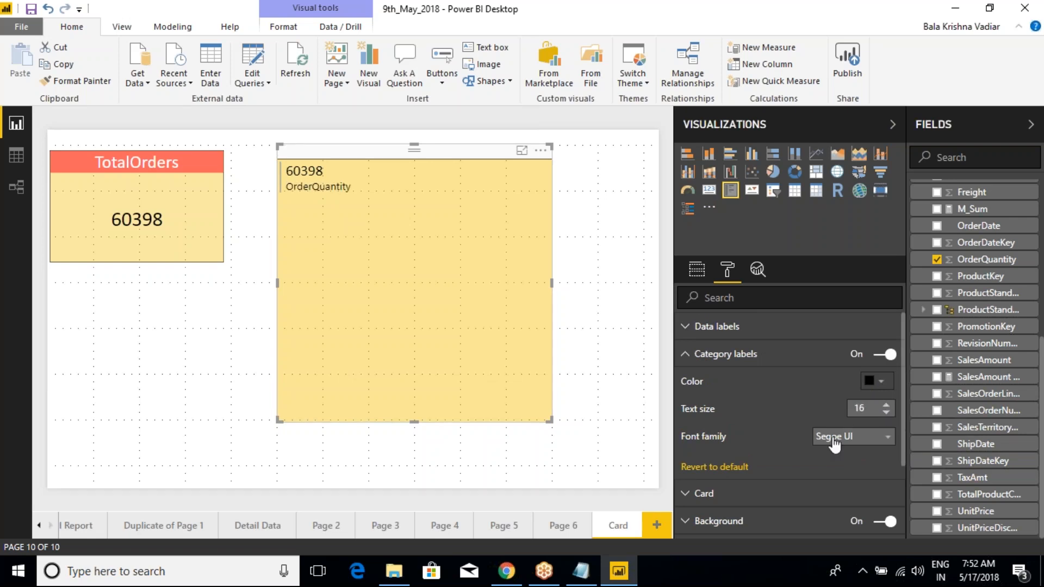
left_click(687, 360)
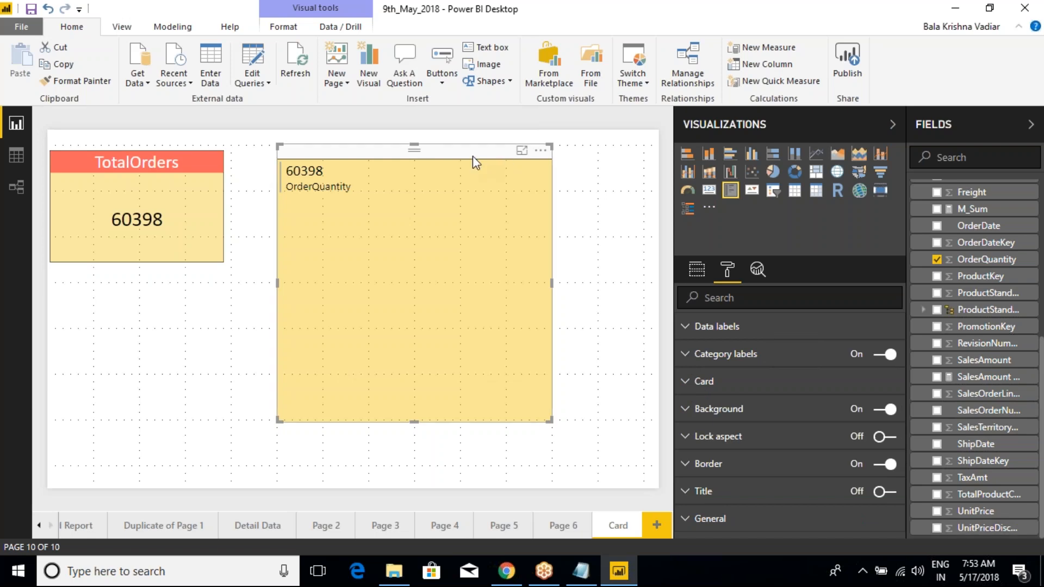
Step: Add the SalesAmount field to the multi-row card below OrderQuantity
left_click(697, 271)
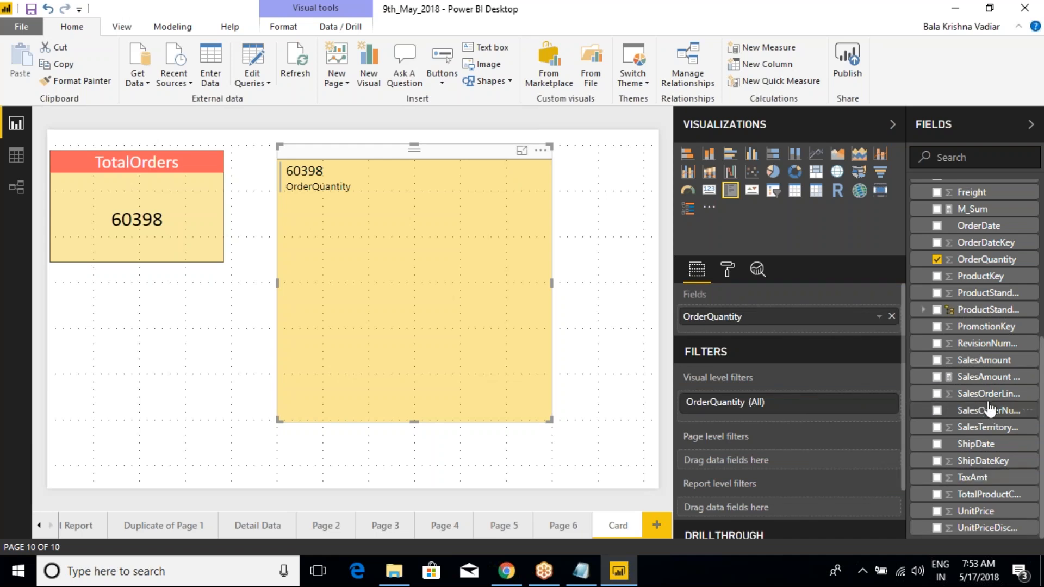
left_click_drag(988, 381, 794, 331)
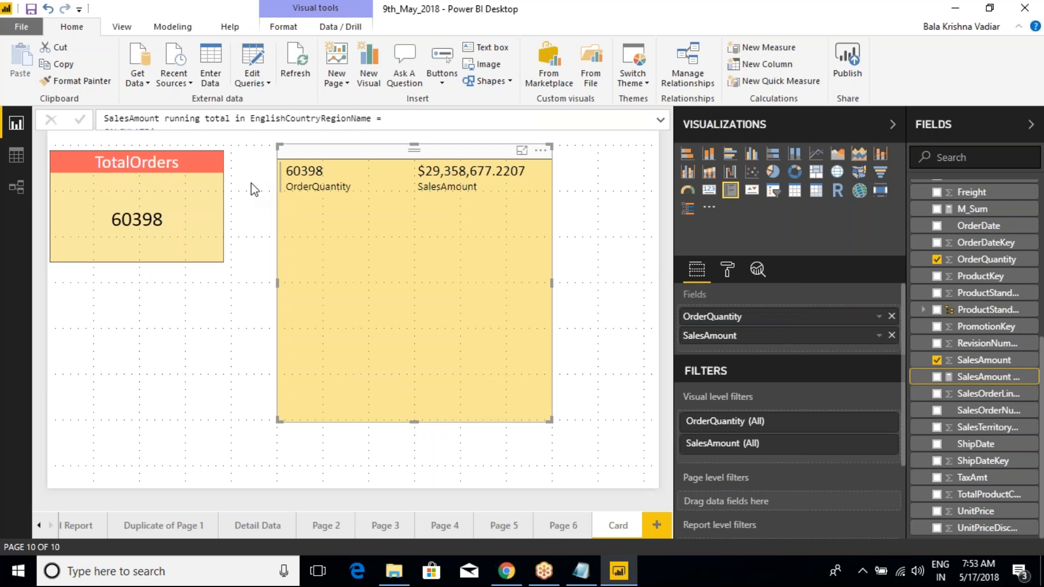
Step: Try SalesAmount in place of OrderQuantity in the TotalOrders card, and undo the replacement
left_click(168, 145)
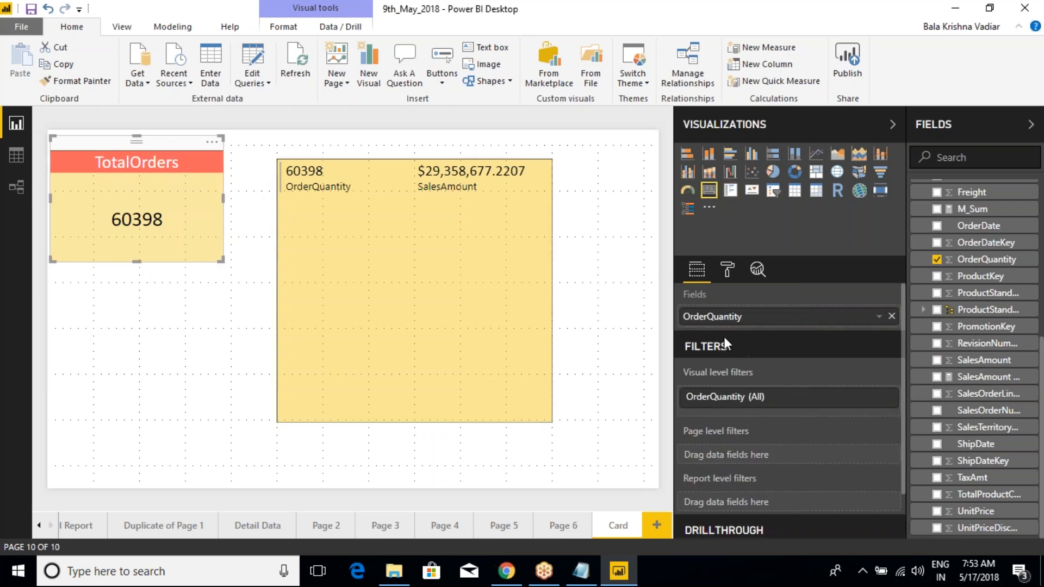
left_click_drag(982, 360, 805, 322)
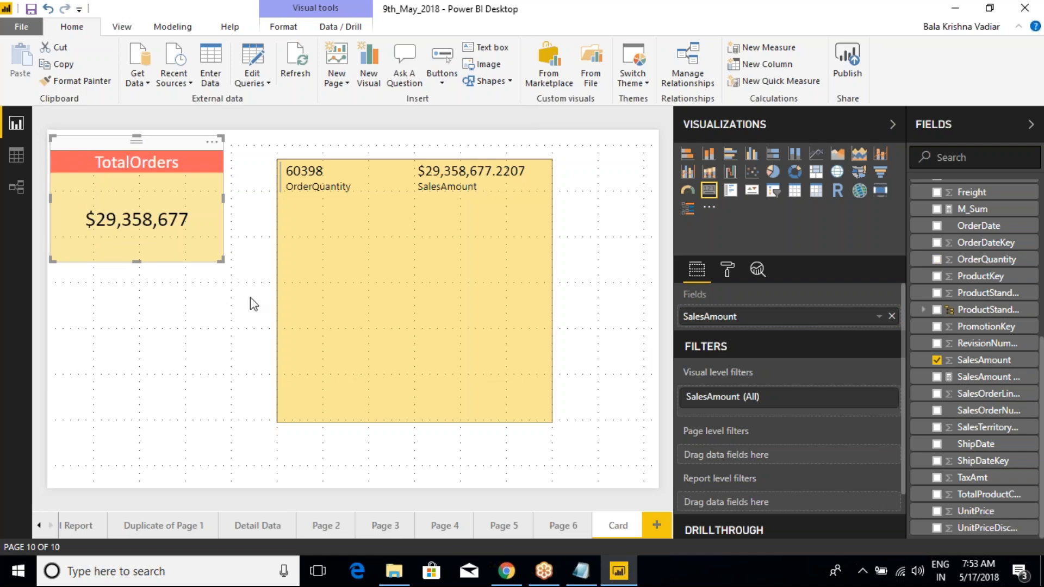
key("ctrl+z")
key("ctrl+z")
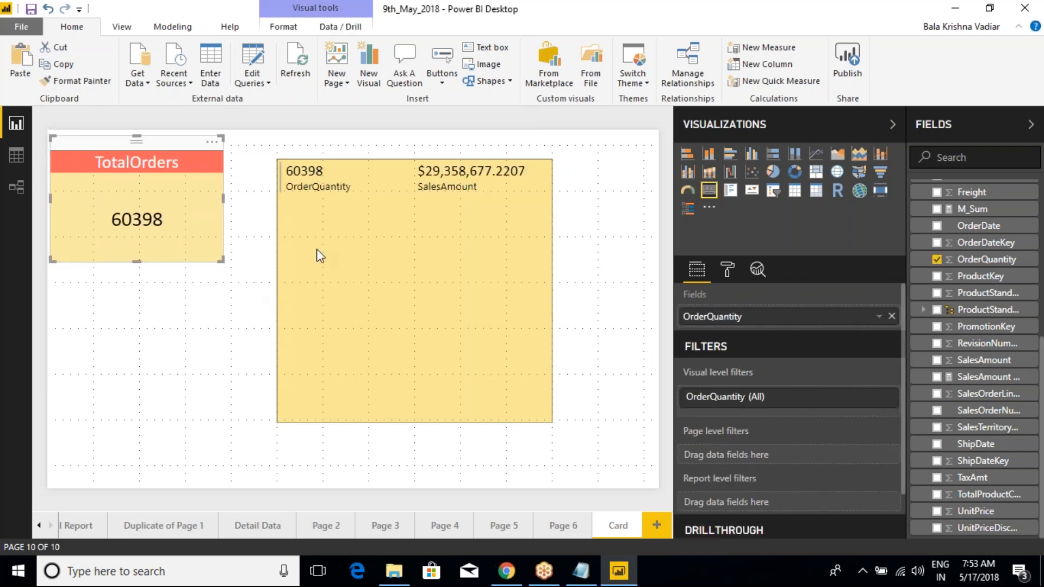
Step: Add the TaxAmt field to the multi-row card and remove it again
left_click(389, 156)
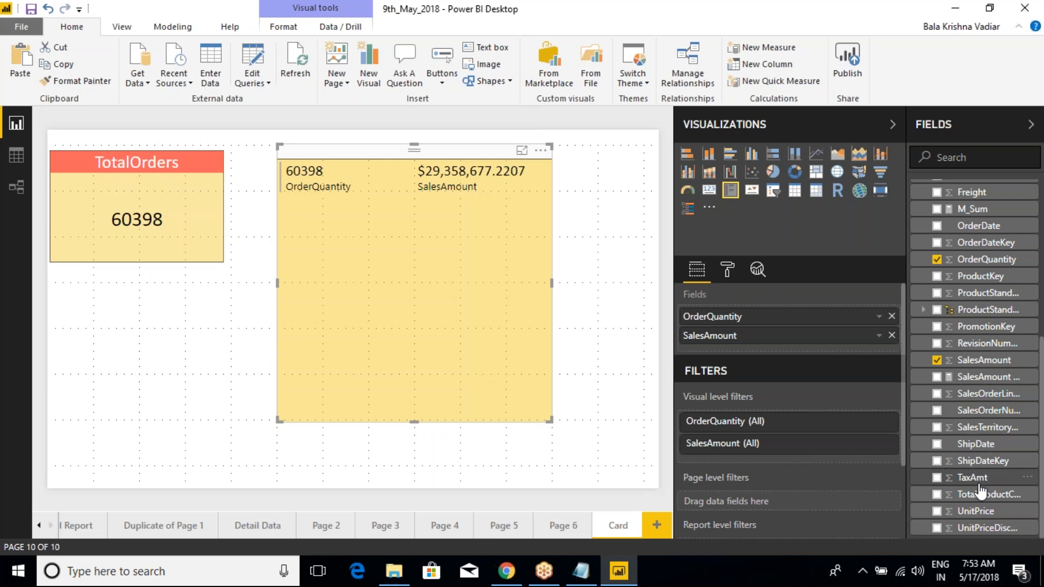
left_click_drag(976, 479, 786, 356)
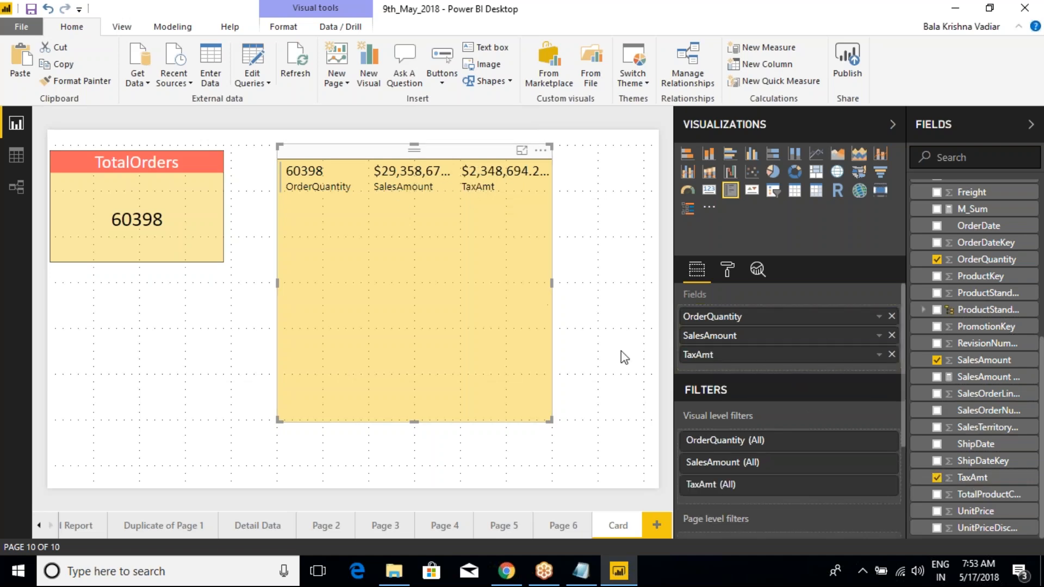
left_click(892, 355)
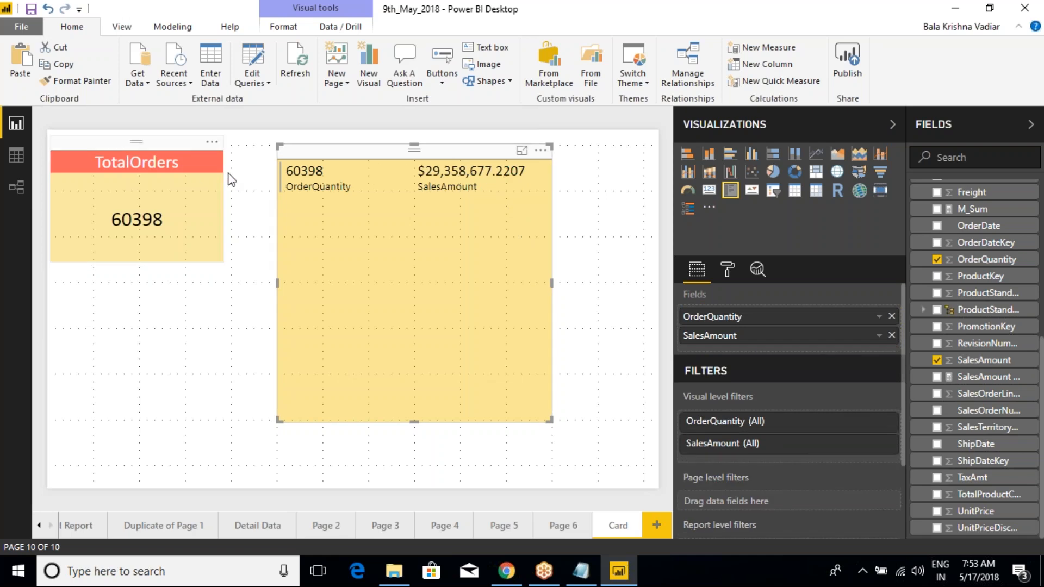
Step: Add EnglishCountryRegionName from the DimGeography table as the first field of the multi-row card
left_click(191, 145)
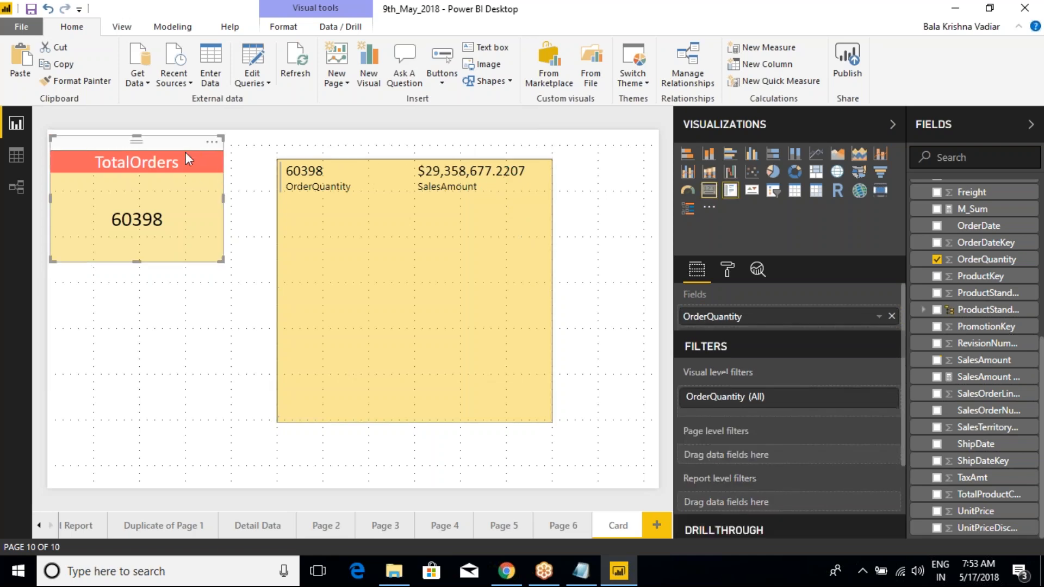
left_click(351, 159)
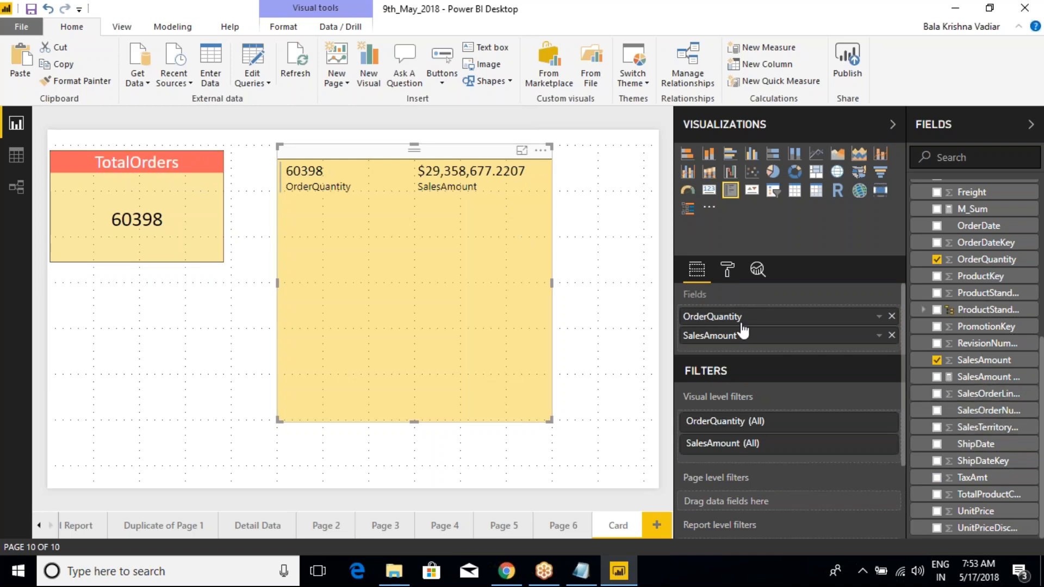
scroll(973, 419, "up", 5)
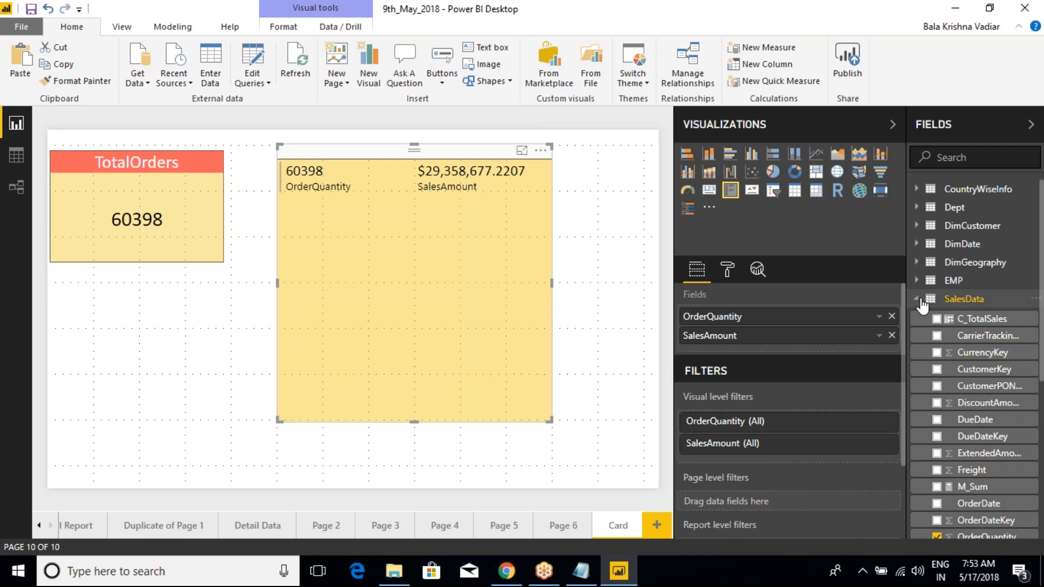
left_click(919, 300)
left_click(917, 263)
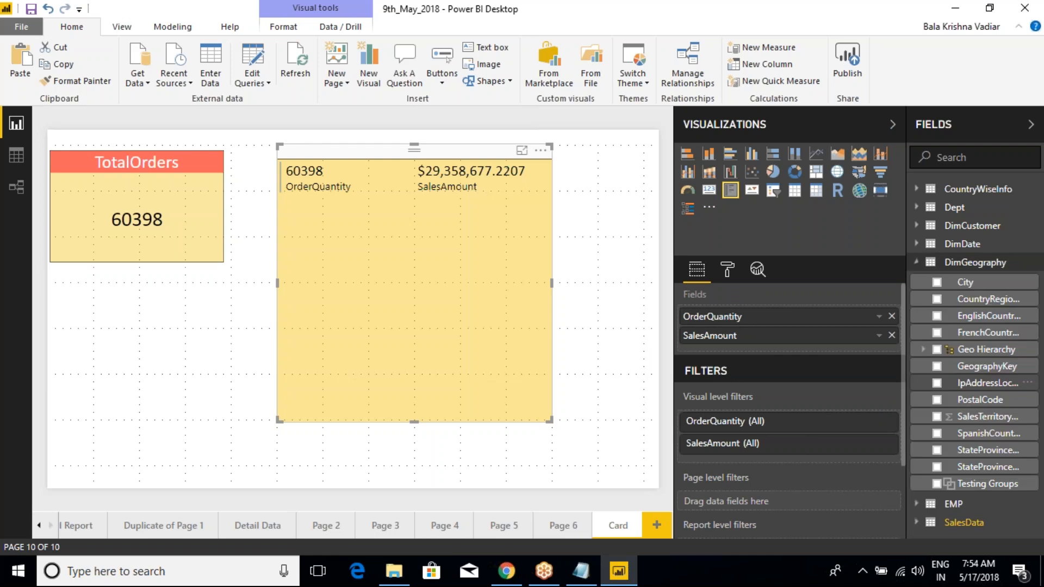
left_click_drag(1013, 321, 794, 315)
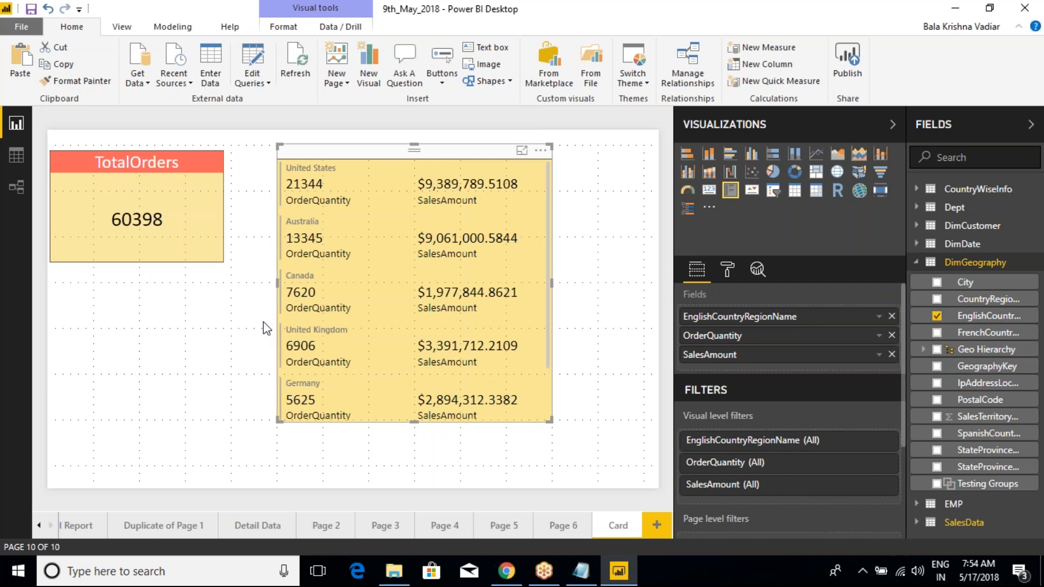
Step: Enlarge and reposition the multi-row card so it spans the page height and fits all country rows, leaving it selected
left_click_drag(550, 421, 542, 510)
left_click(545, 513)
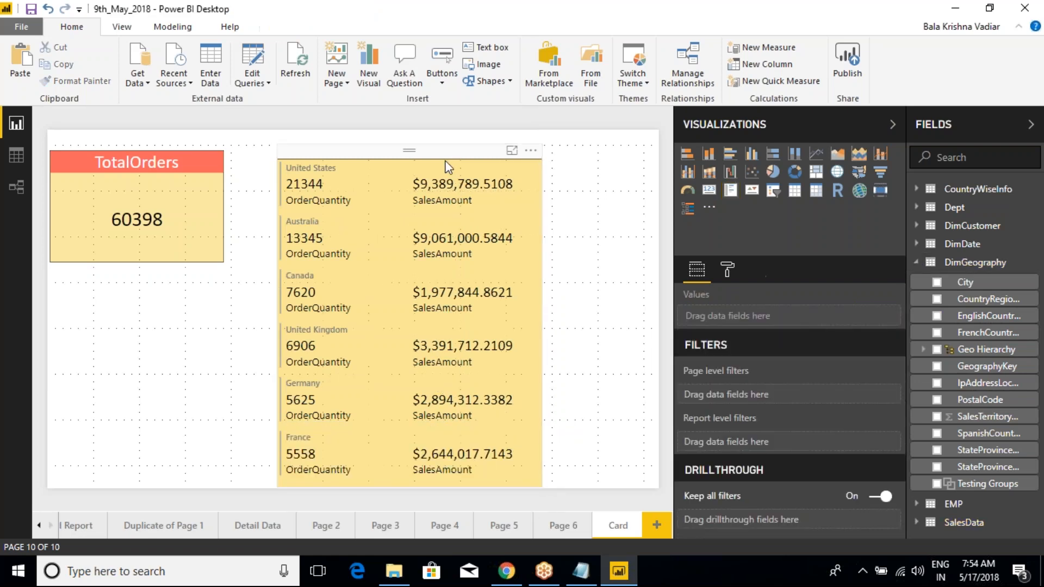
left_click_drag(462, 149, 485, 135)
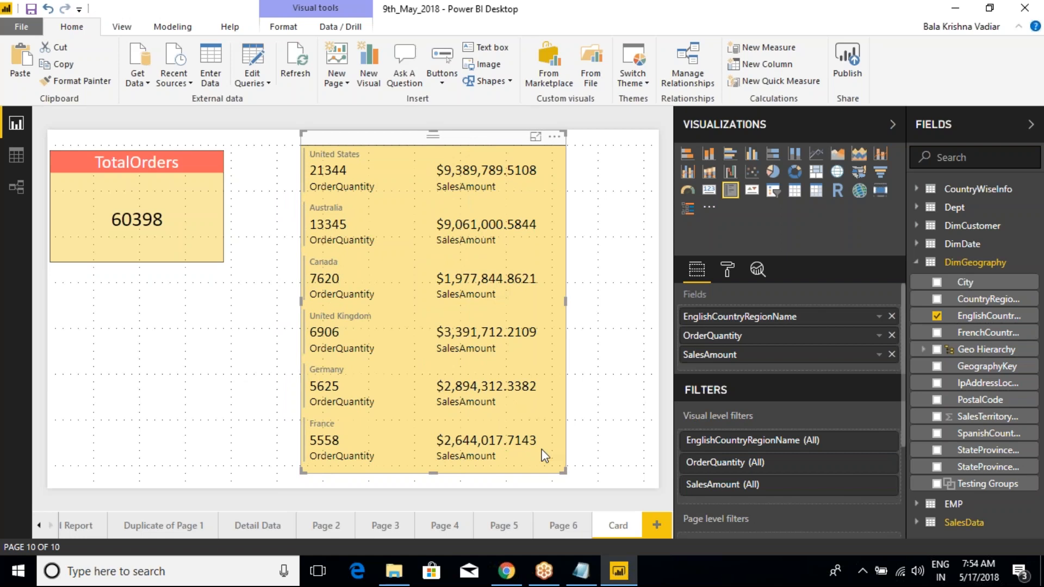
left_click_drag(565, 482, 566, 488)
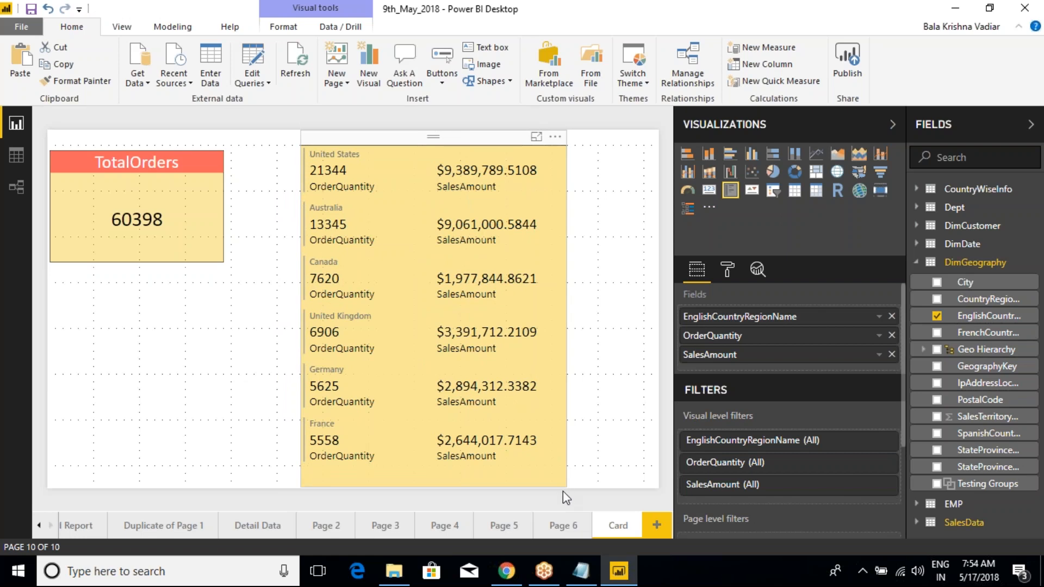
left_click(562, 491)
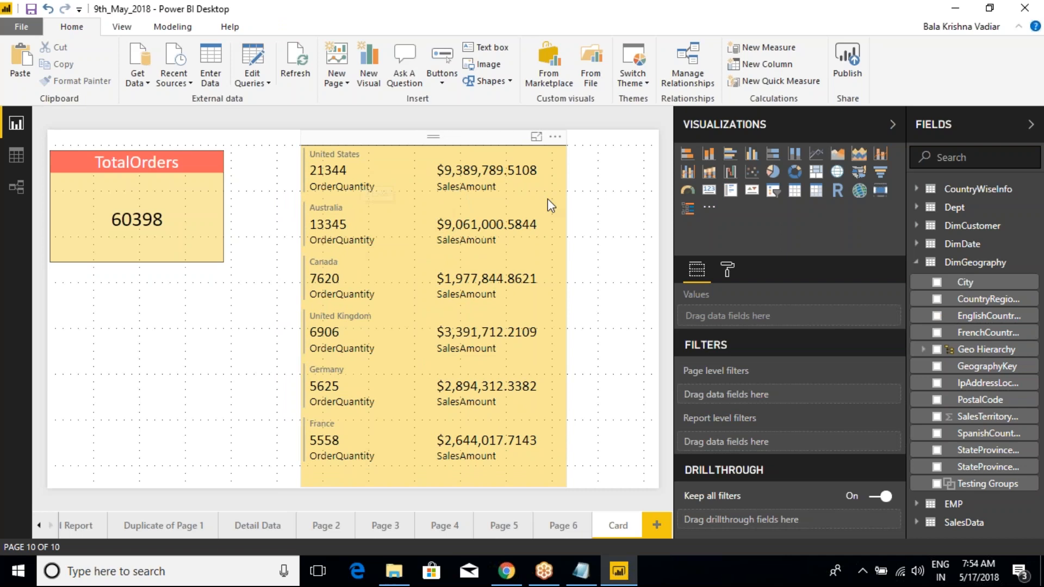
left_click(507, 143)
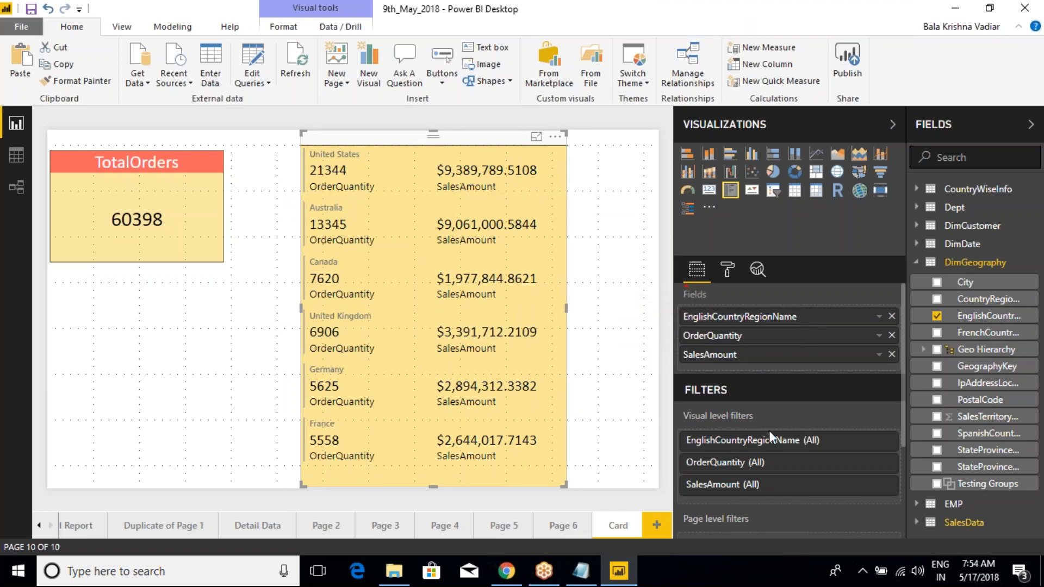
mouse_move(668, 292)
left_mouse_down()
mouse_move(706, 330)
mouse_move(836, 372)
left_mouse_up()
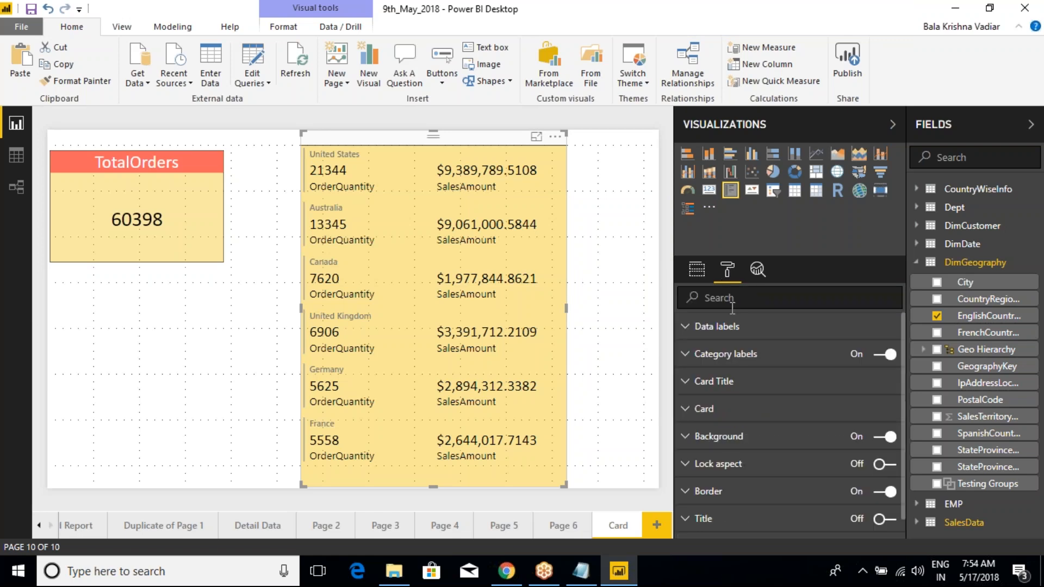
key("ctrl+2")
left_click_drag(746, 328, 791, 307)
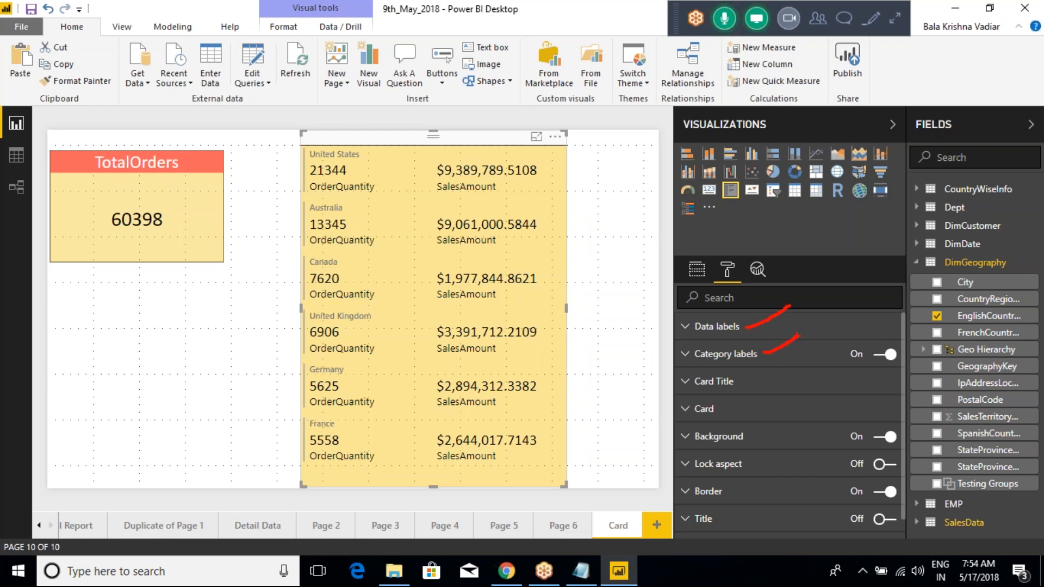
key("Escape")
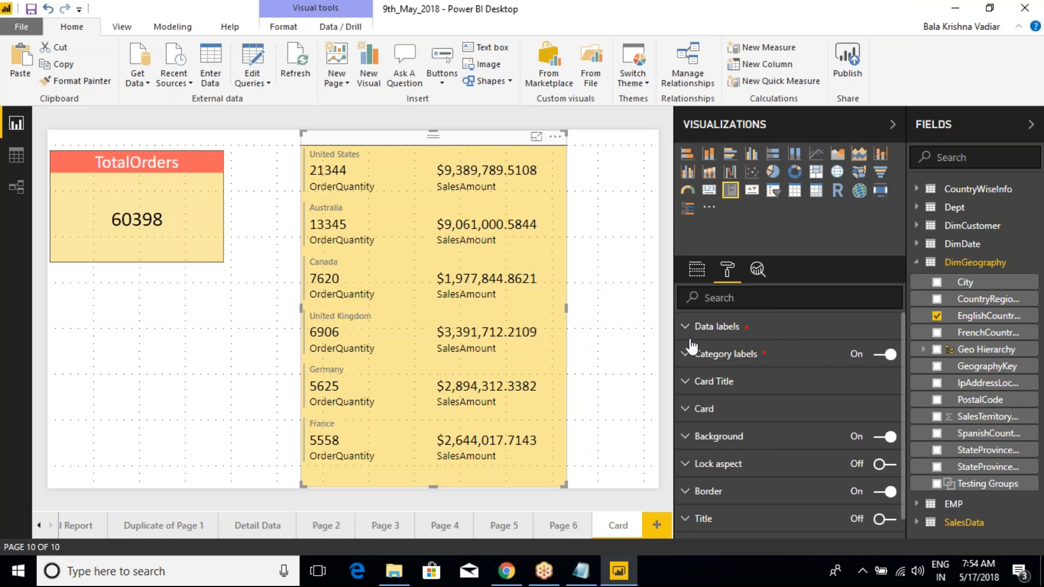
Step: Switch the multi-row card's category labels off and back on
left_click(884, 355)
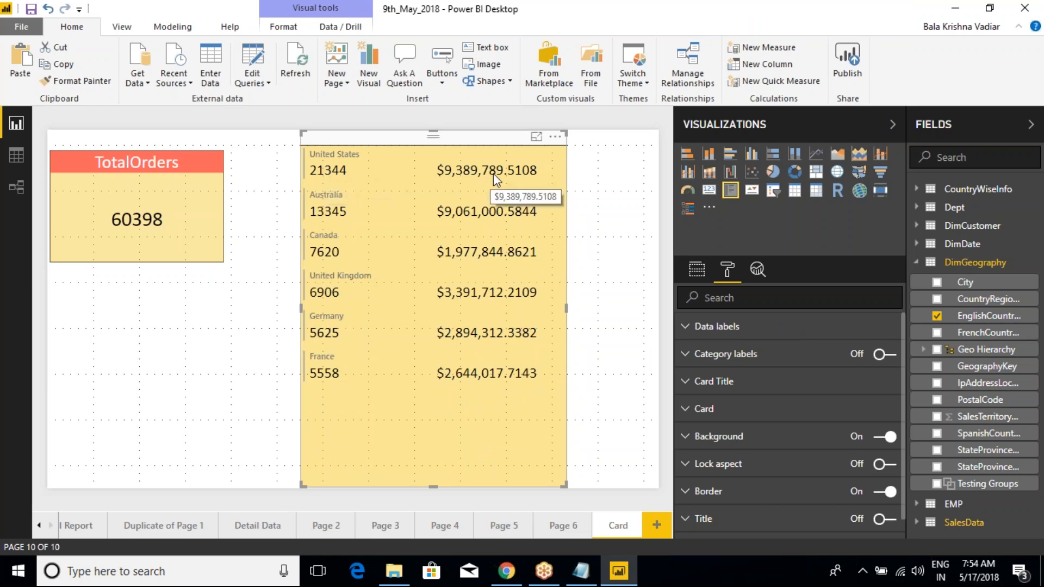
left_click(882, 361)
left_click(881, 360)
left_click(687, 355)
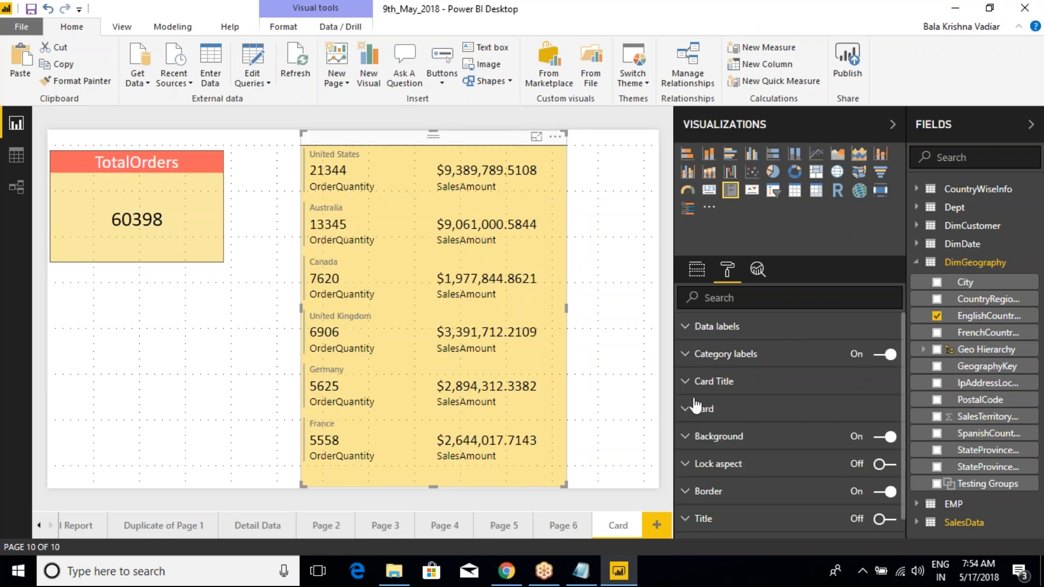
Step: Format the multi-row card's card titles in red with the Arial Black font and collapse their settings
left_click(686, 385)
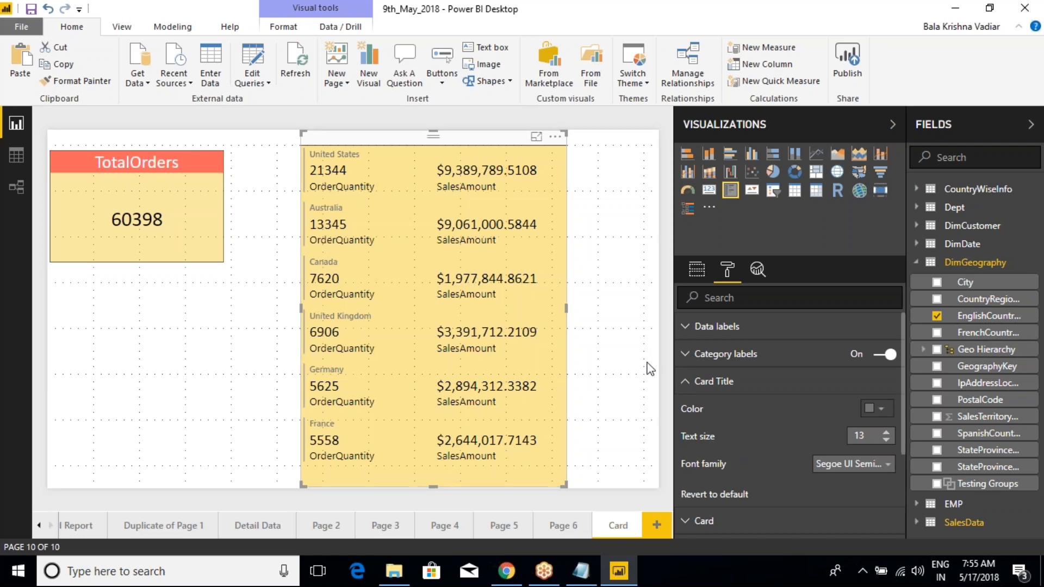
left_click(689, 386)
left_click(688, 383)
left_click(875, 409)
left_click(823, 444)
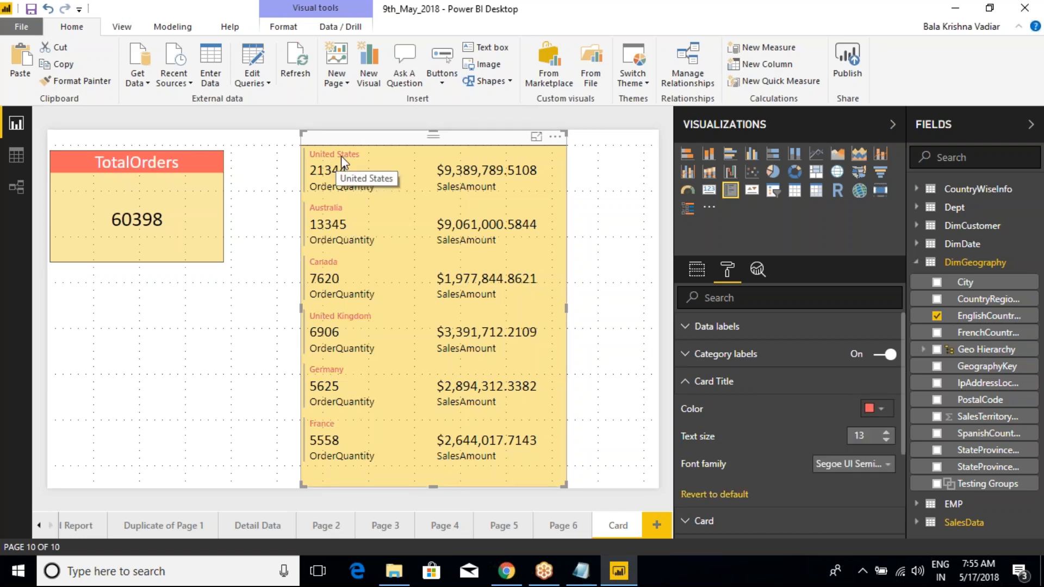
left_click(853, 464)
left_click(838, 501)
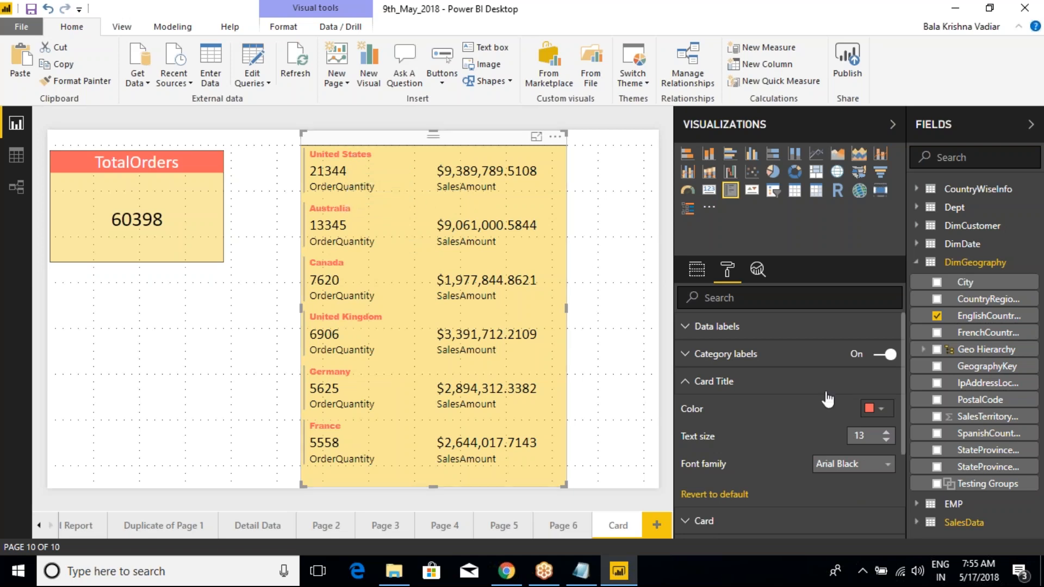
left_click(688, 384)
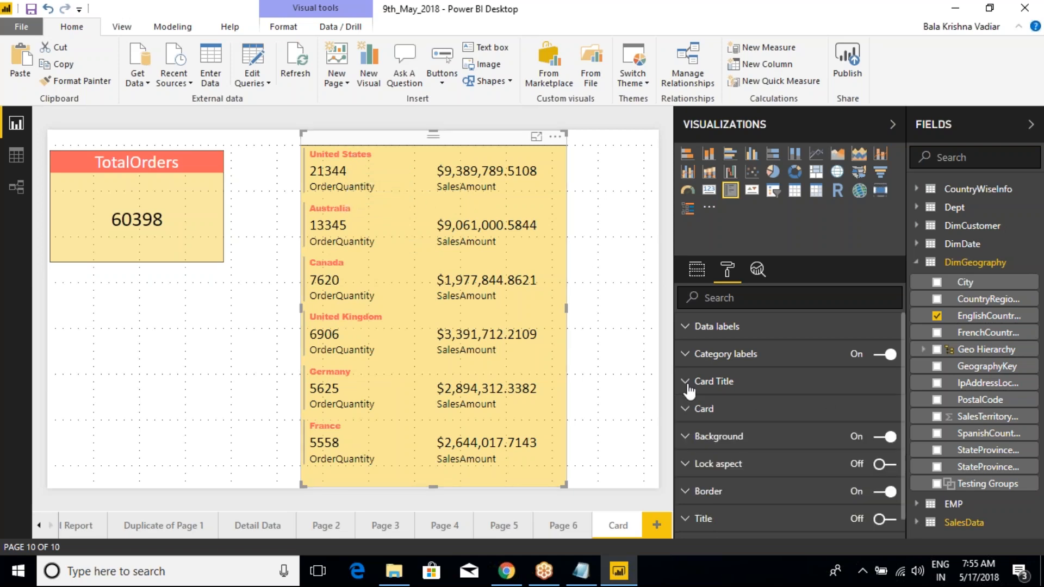
Step: Give the individual cards in the multi-row card a bright yellow background
left_click(689, 410)
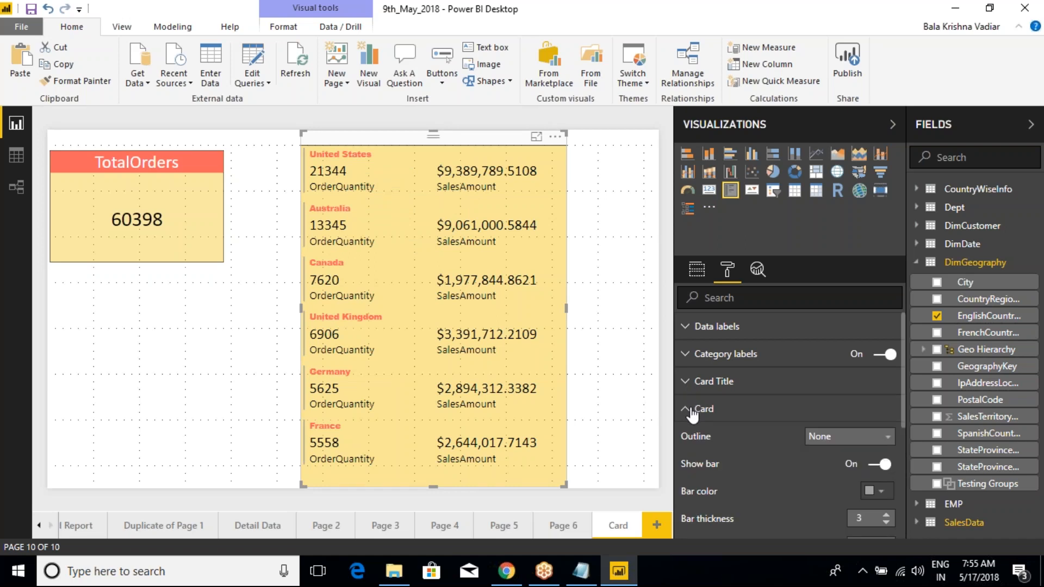
scroll(748, 483, "down", 3)
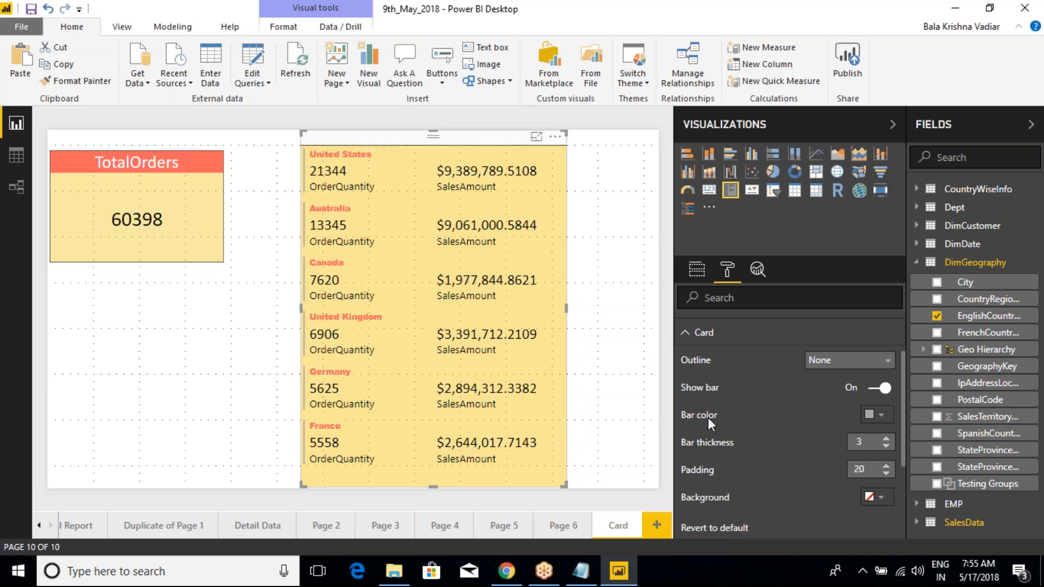
left_click(870, 497)
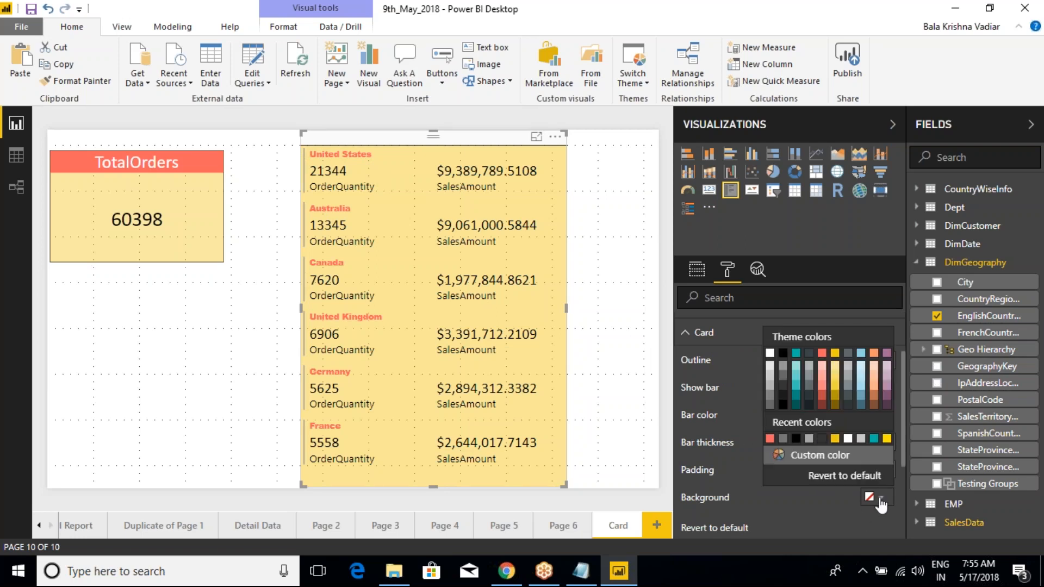
left_click(887, 438)
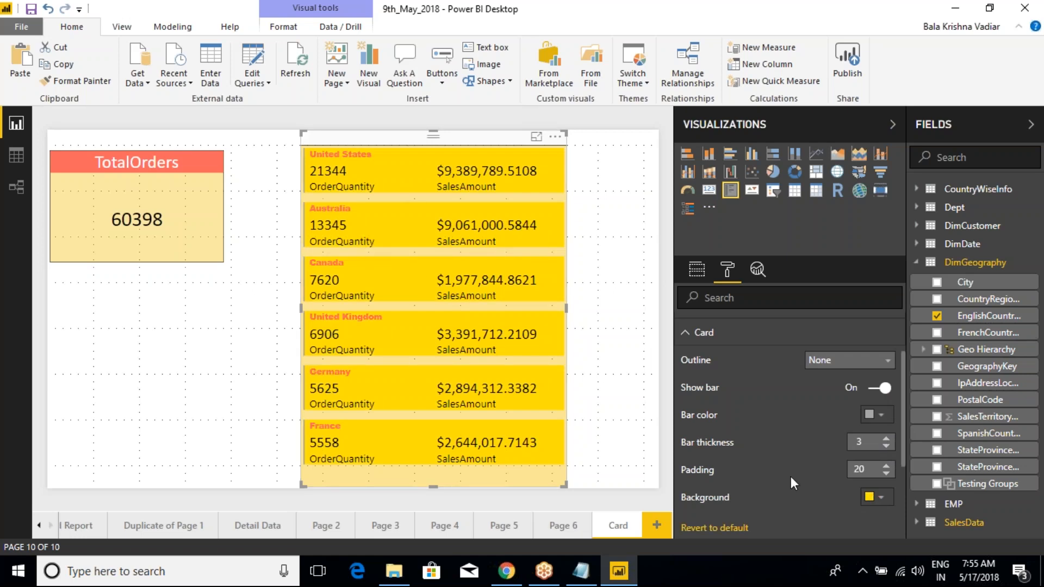
Step: Try light purple and light orange backgrounds for the individual cards, and revert the card background to its default
left_click(881, 497)
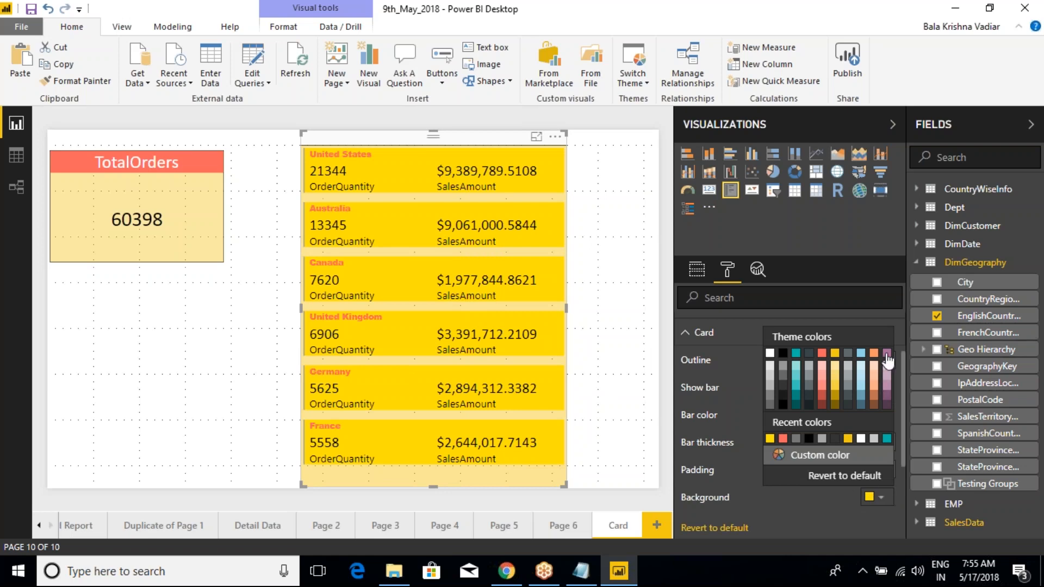
left_click(885, 375)
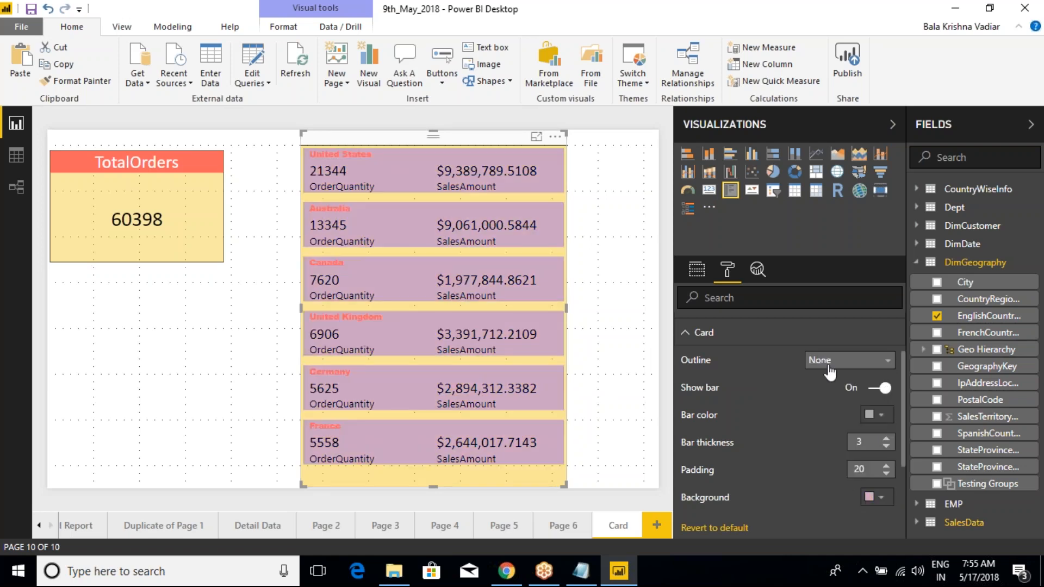
left_click(880, 497)
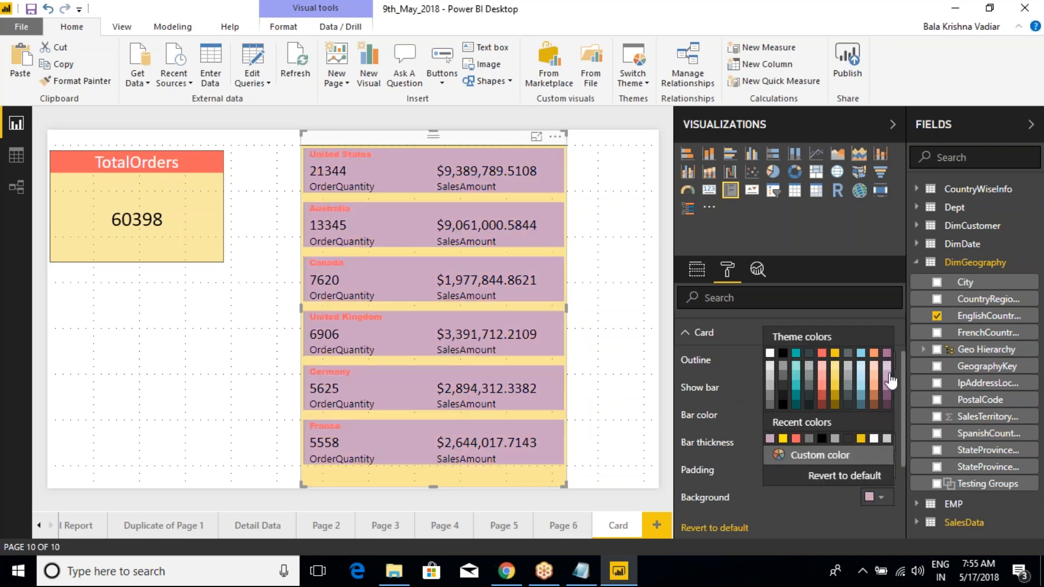
left_click(874, 368)
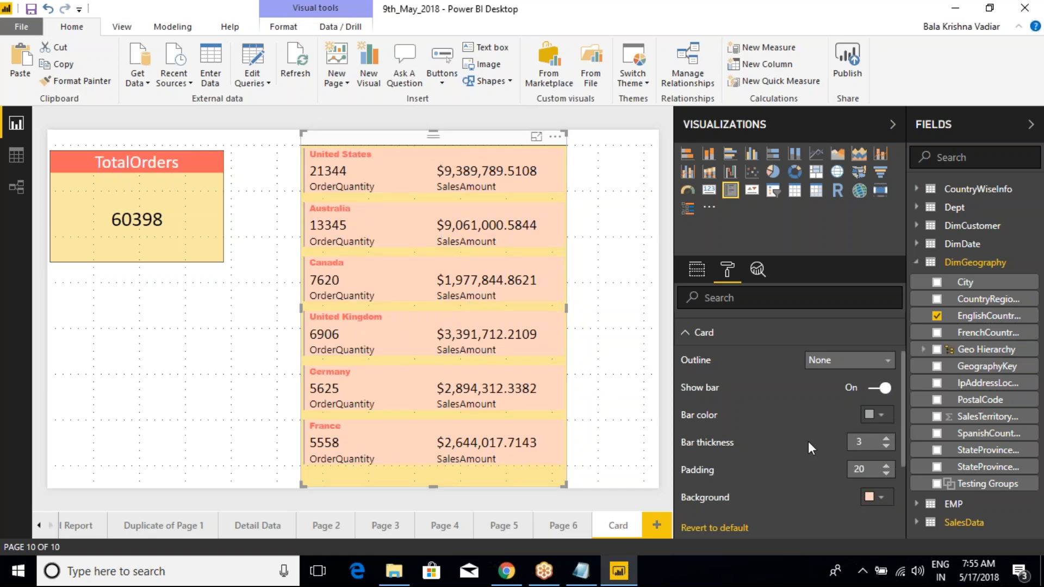
left_click(881, 497)
left_click(833, 479)
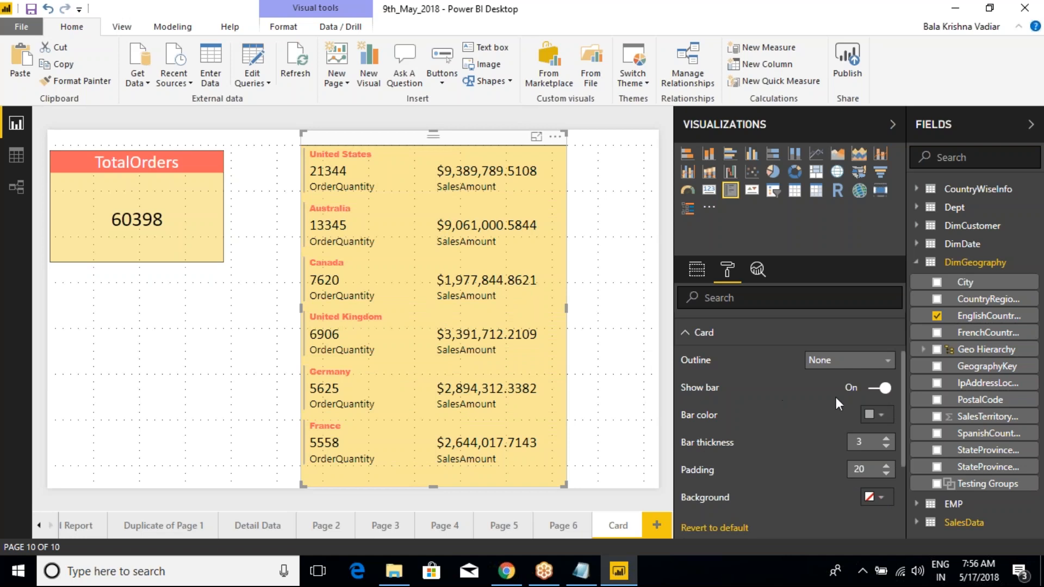
Step: Switch the bar beside each card off and back on
left_click(877, 389)
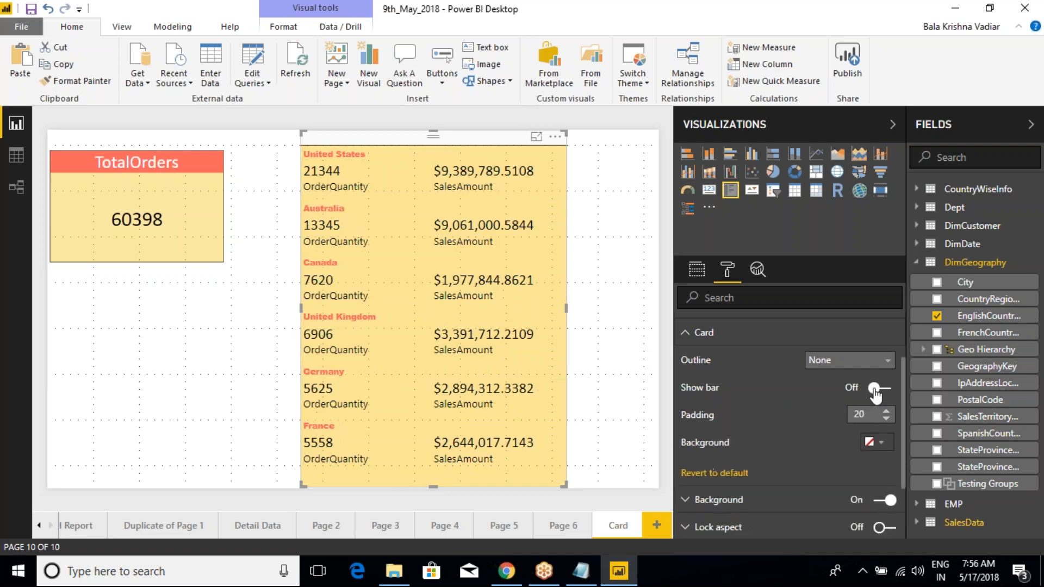
left_click(887, 391)
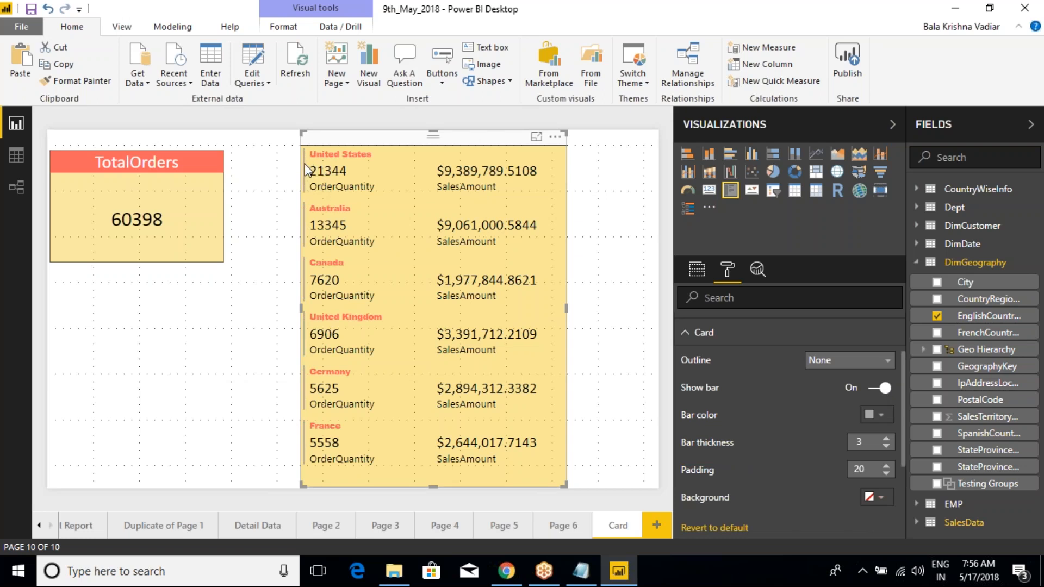
key("ctrl+2")
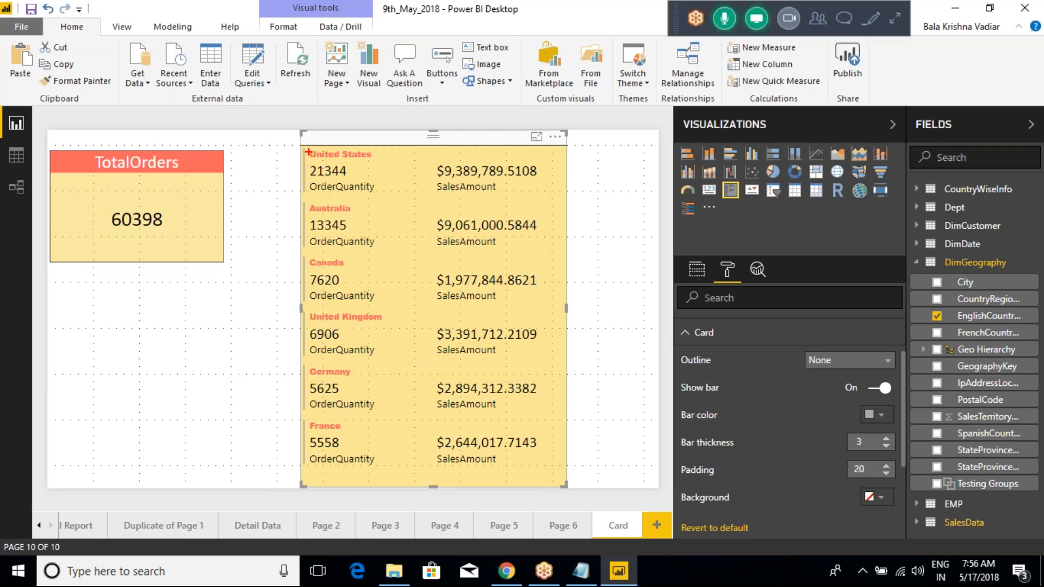
left_click_drag(307, 149, 303, 246)
key("Escape")
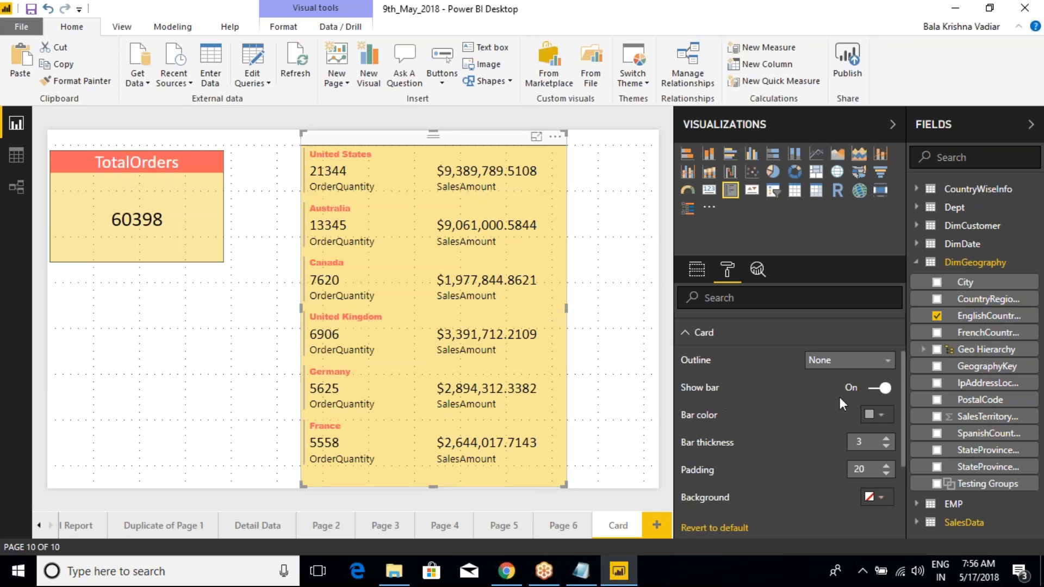
Step: Try yellow as the cards' bar color and settle on teal
left_click(876, 415)
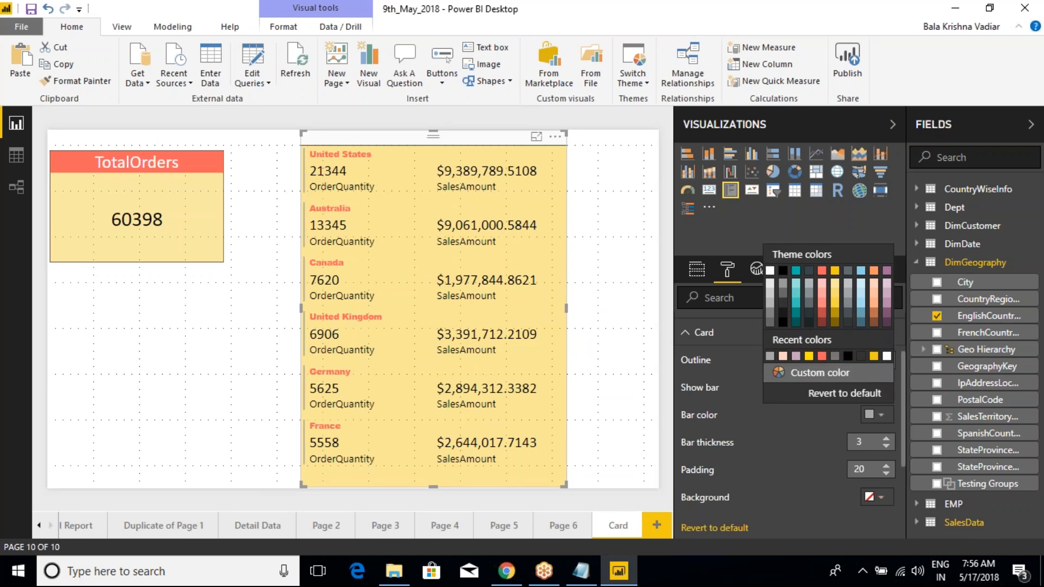
left_click(834, 270)
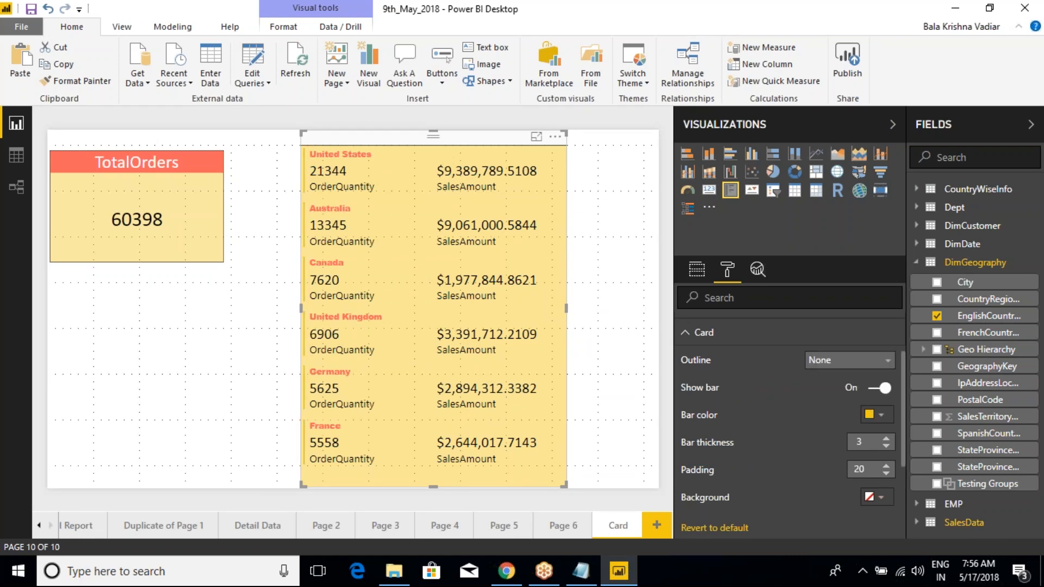
left_click(879, 416)
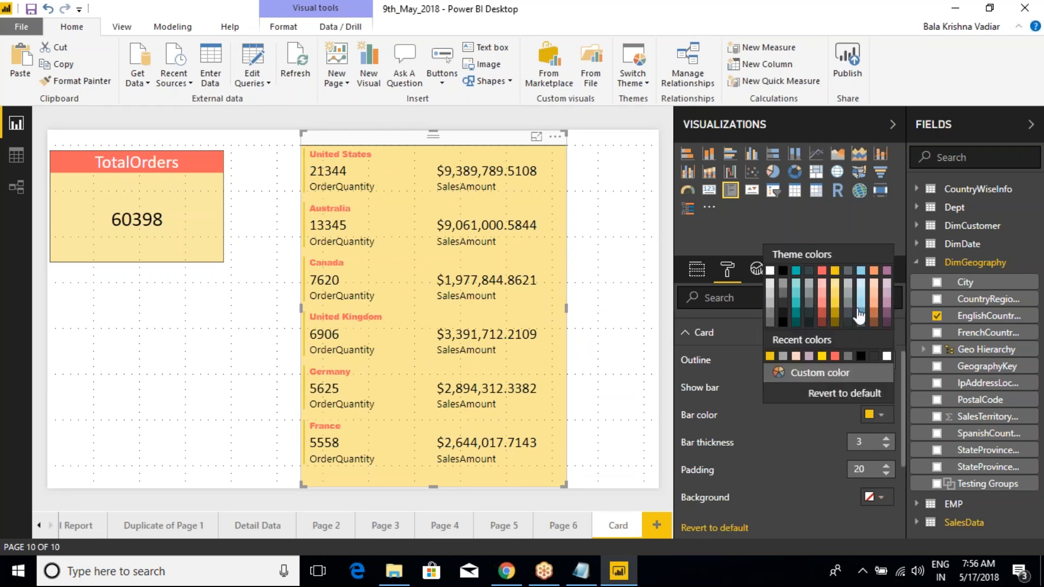
left_click(798, 284)
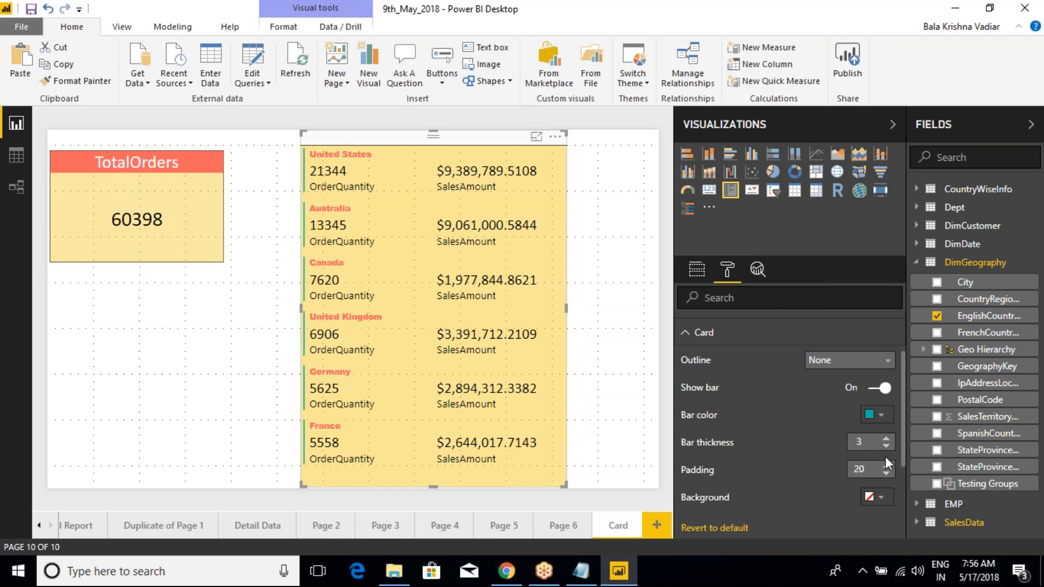
Step: Increase the thickness of the cards' bars to 10
left_click(886, 438)
left_click(887, 438)
left_click(886, 439)
left_click(886, 438)
left_click(887, 439)
left_click(887, 439)
left_click(887, 439)
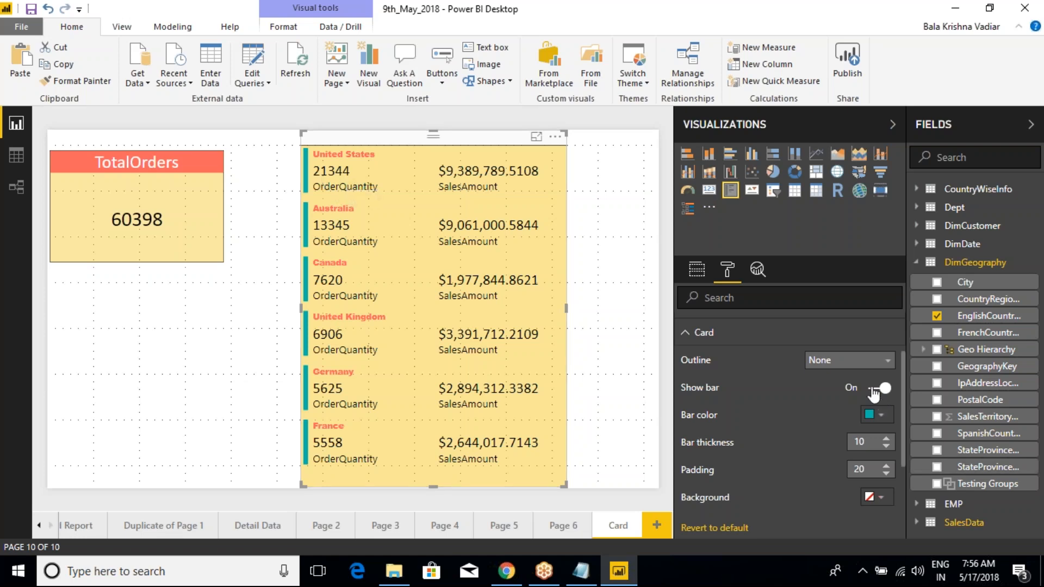
Step: Switch the thickened teal bars off and on twice, leaving them on
left_click(878, 388)
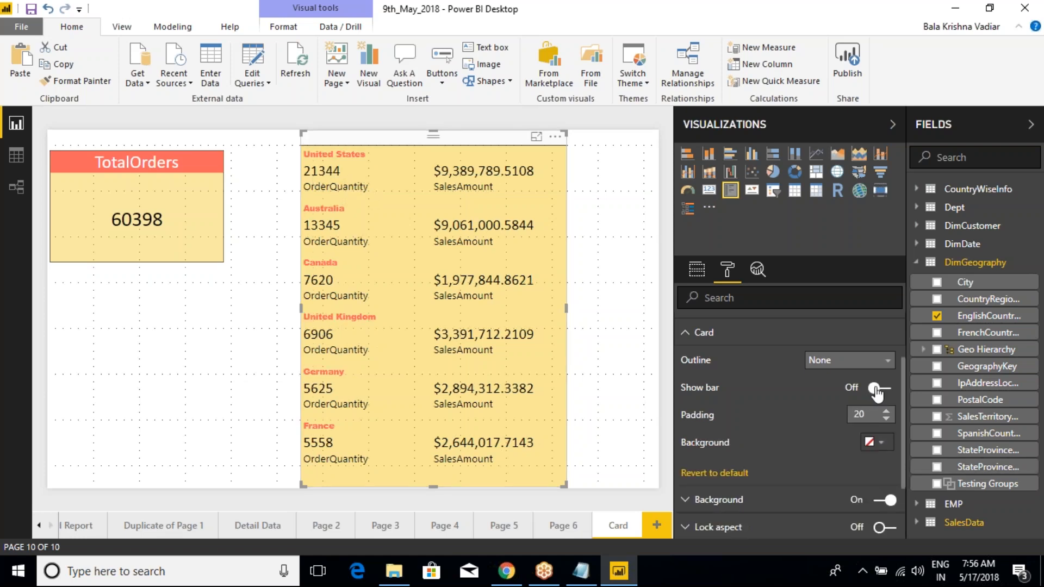
left_click(880, 390)
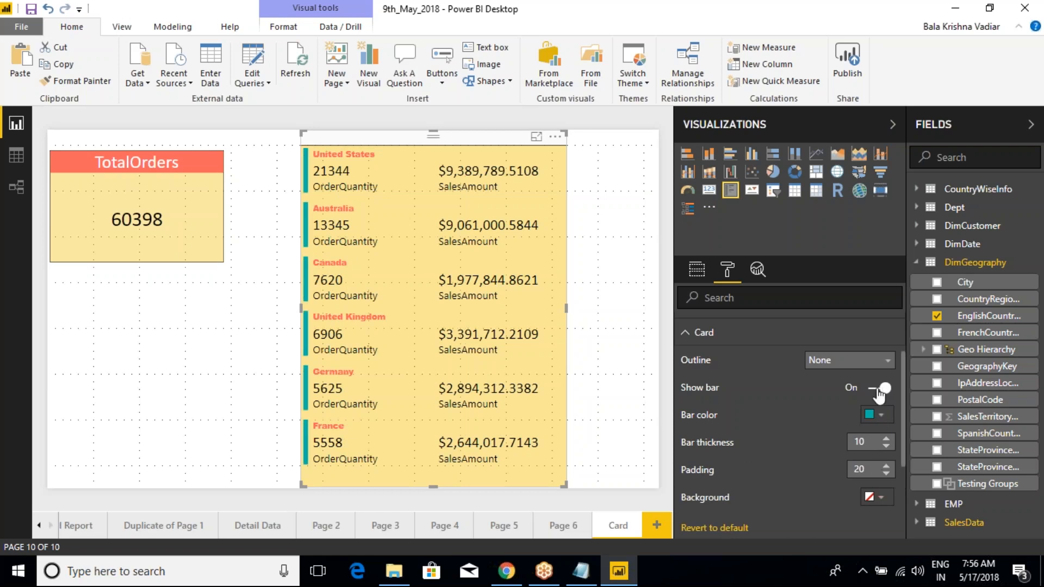
left_click(880, 389)
left_click(880, 390)
Step: Reduce the padding between the cards to 0
left_click(887, 474)
left_click(887, 473)
left_click(887, 474)
left_click(887, 474)
left_click(886, 473)
left_click(887, 474)
left_click(887, 474)
left_click(887, 474)
left_click(886, 473)
left_click(887, 474)
left_click(887, 474)
left_click(886, 474)
left_click(886, 473)
left_click(887, 473)
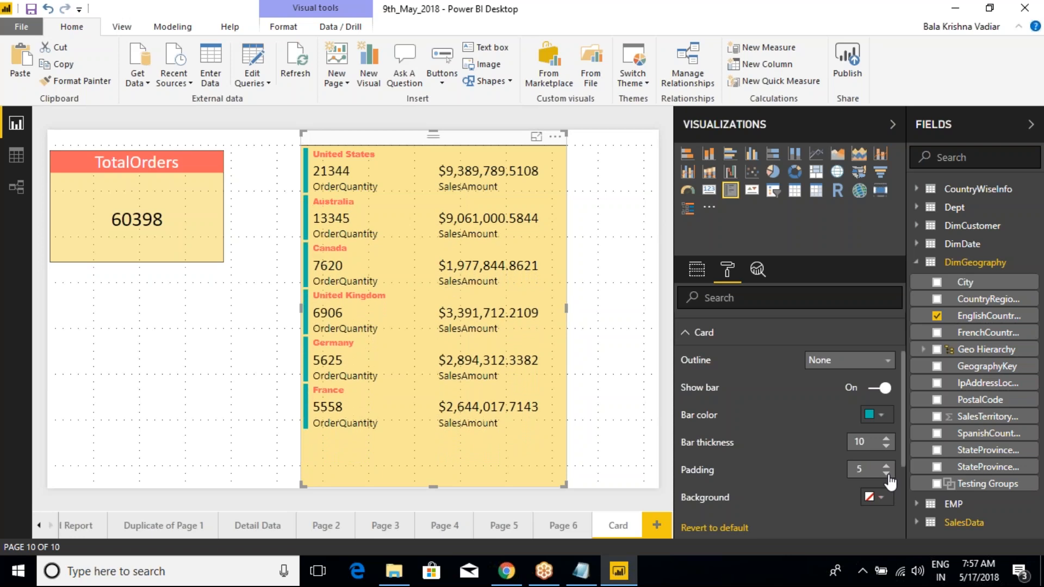
left_click(886, 474)
left_click(887, 474)
left_click(887, 474)
left_click(887, 474)
left_click(887, 474)
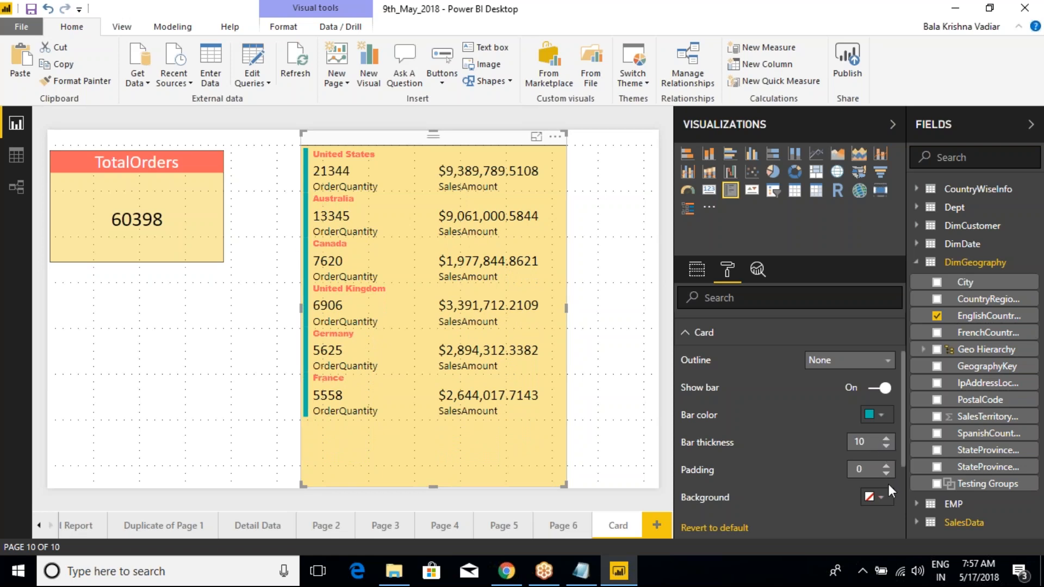
Step: Set the padding between the cards to 10
left_click(886, 465)
left_click(887, 466)
left_click(886, 466)
left_click(887, 466)
left_click(886, 466)
left_click(887, 466)
left_click(887, 466)
left_click(886, 466)
left_click(887, 465)
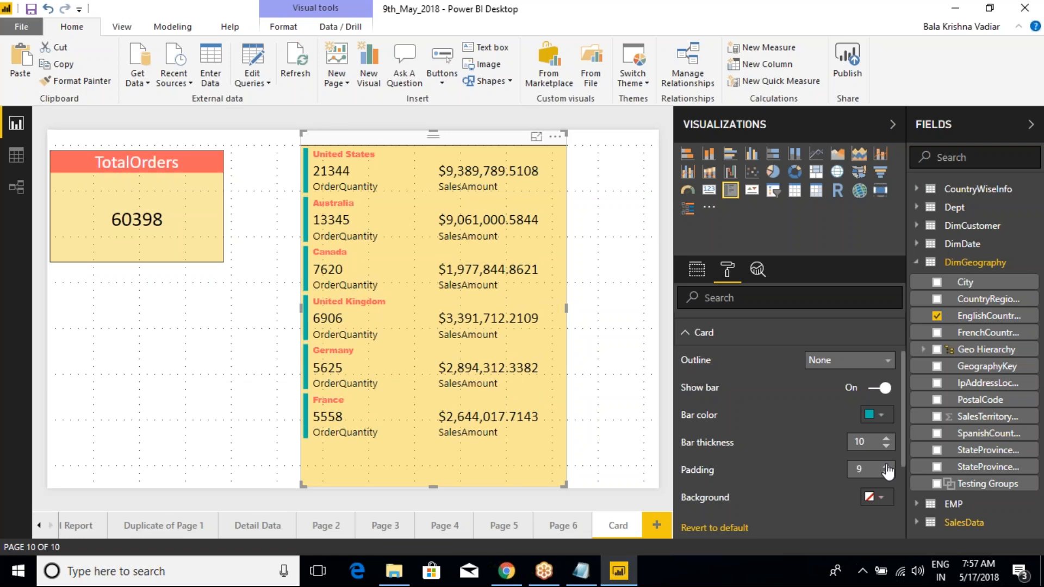
left_click(887, 465)
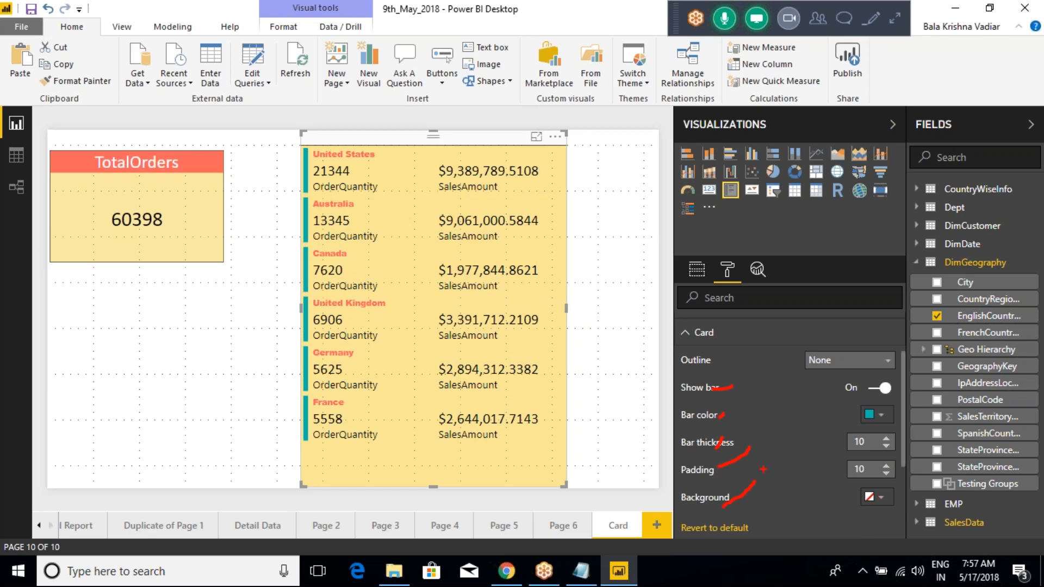
key("Escape")
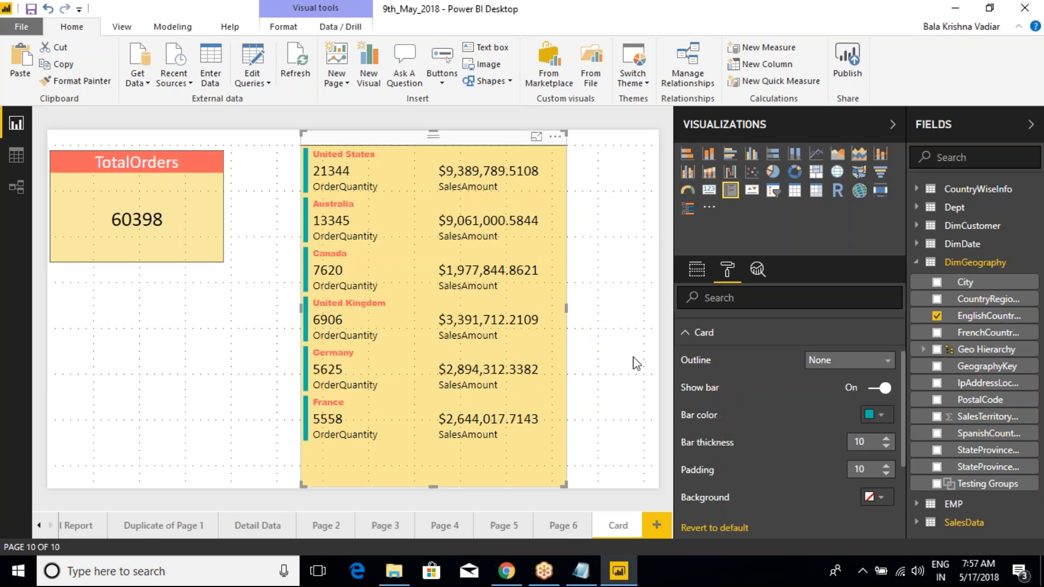
Step: Try the Top + bottom outline on the cards and set the outline back to None
left_click(826, 361)
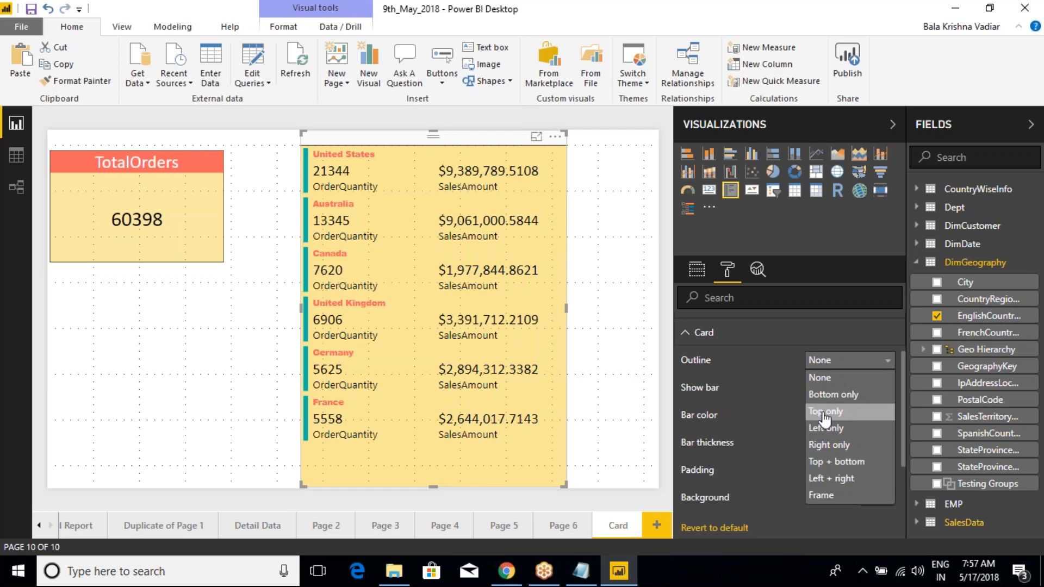
left_click(831, 462)
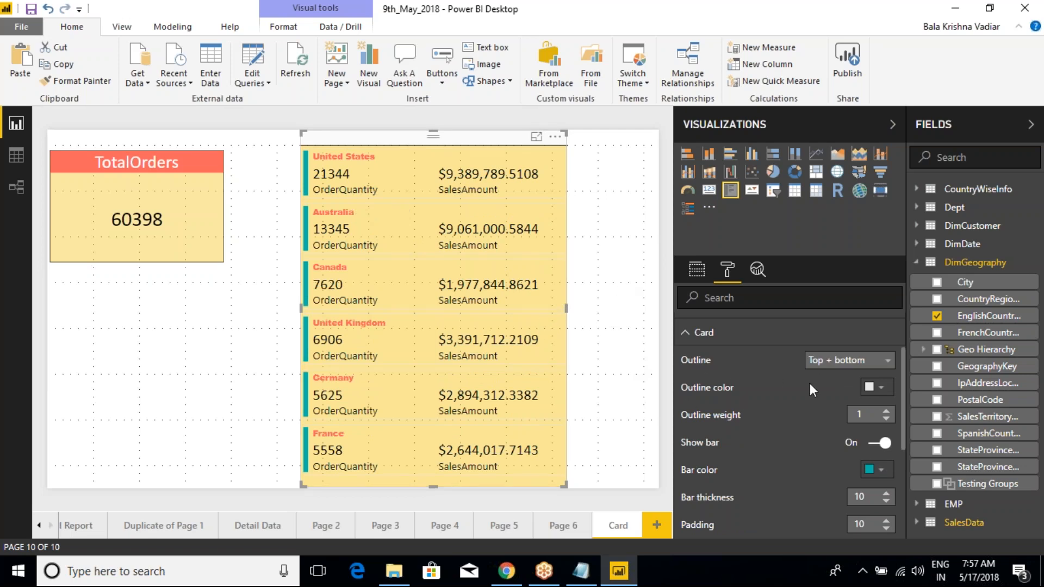
left_click(859, 360)
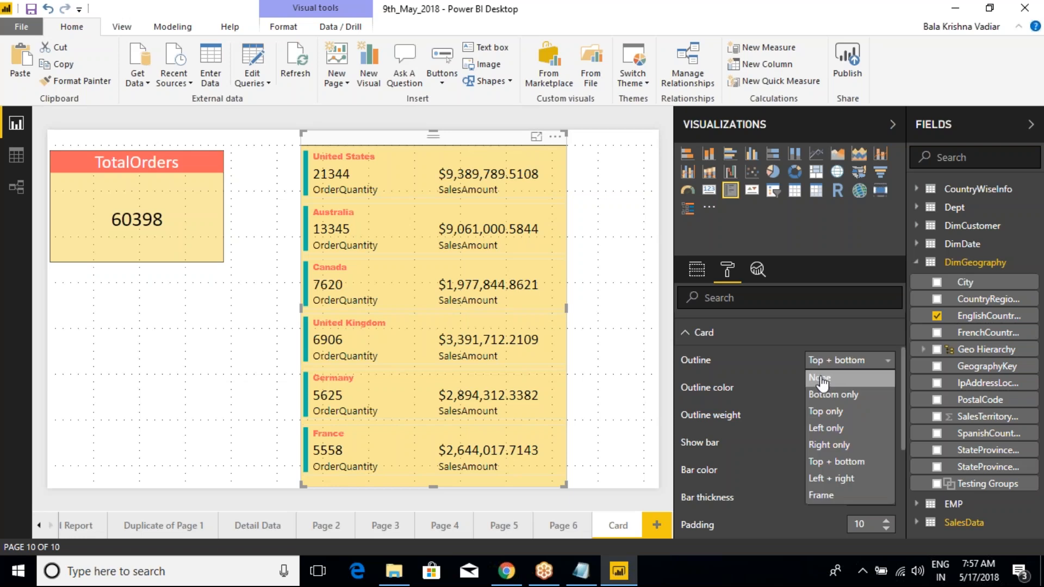
left_click(826, 377)
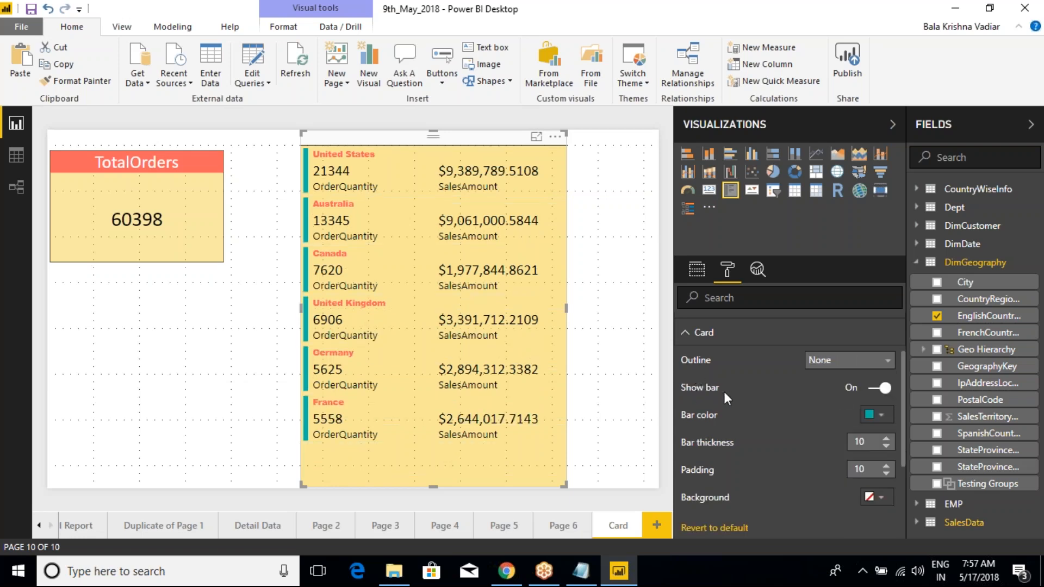
Step: Apply a Top + bottom outline to the cards and color it red
left_click(838, 361)
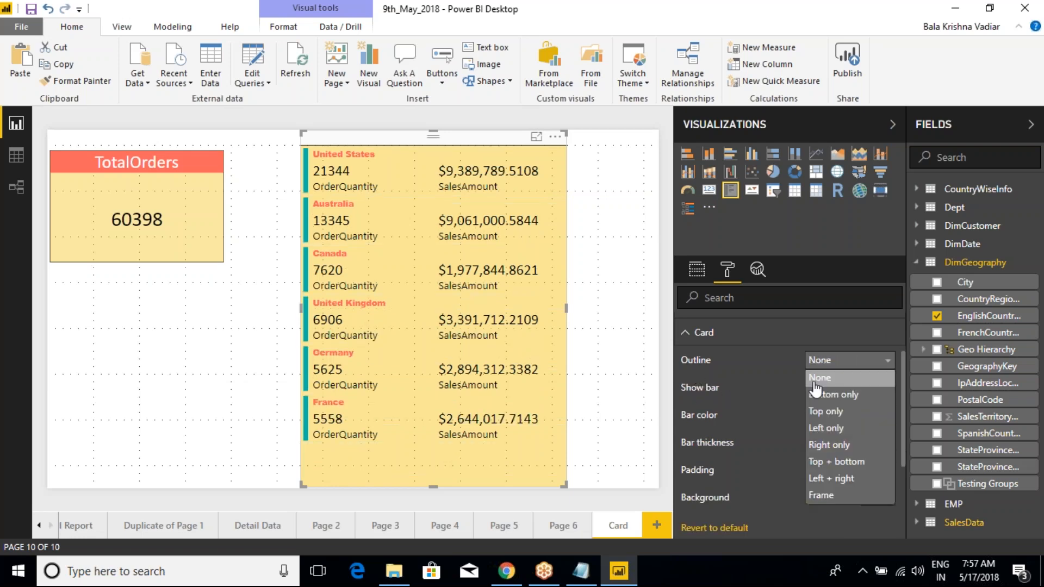
left_click(842, 465)
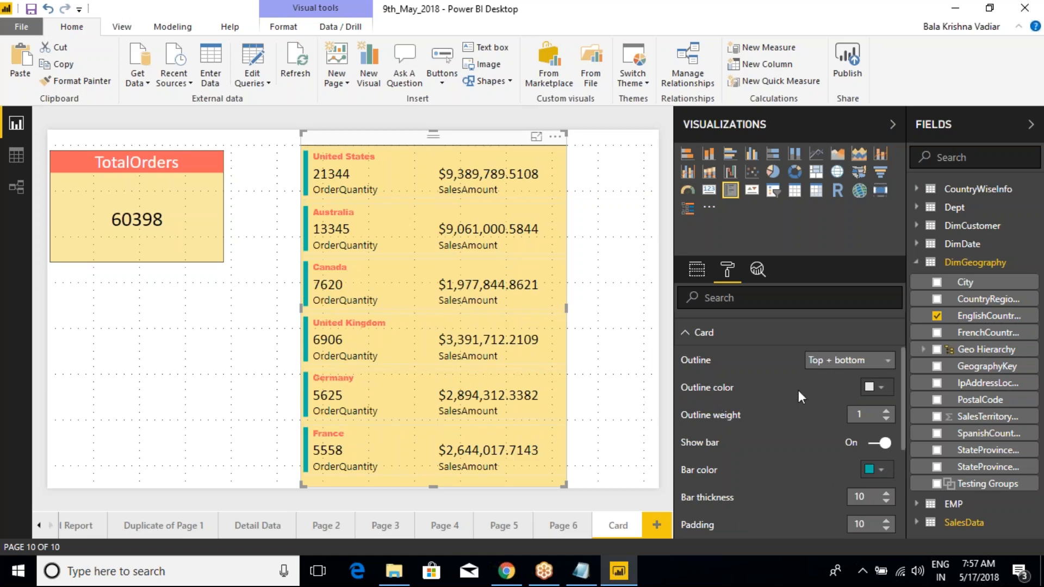
key("ctrl+2")
mouse_move(668, 373)
left_mouse_down()
mouse_move(772, 412)
mouse_move(891, 428)
left_mouse_up()
key("Escape")
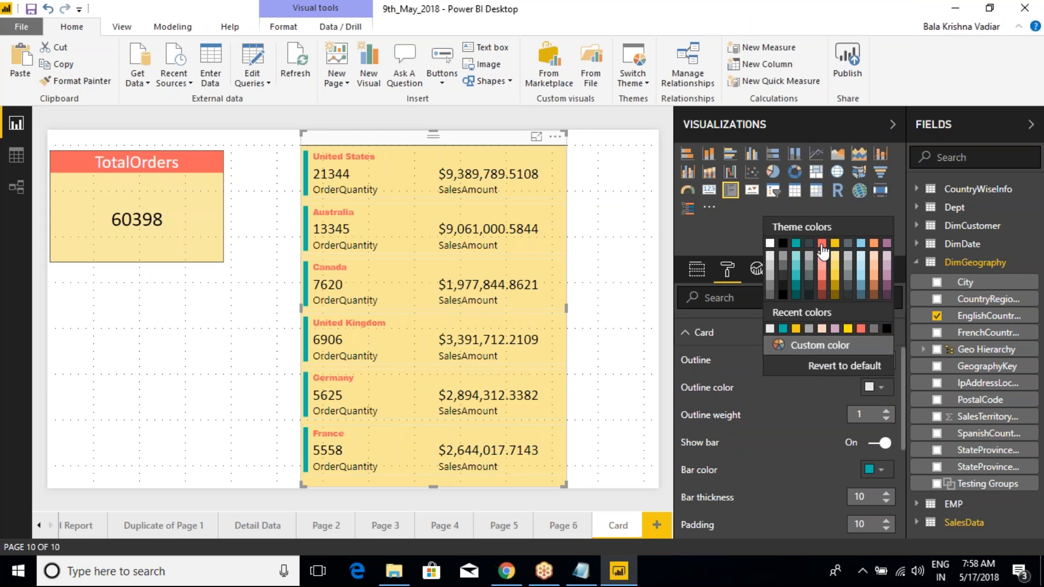
left_click(819, 247)
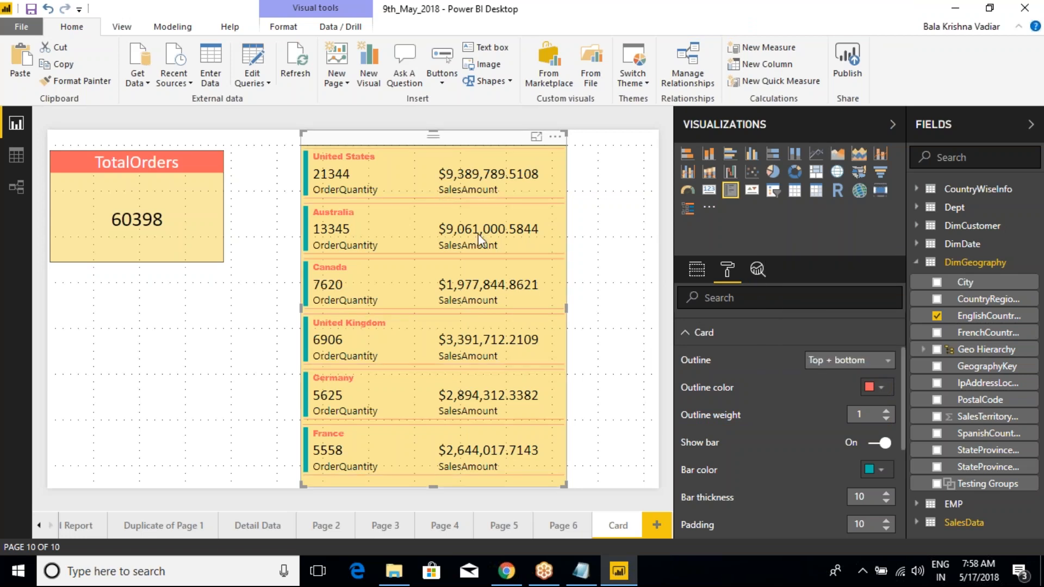
Step: Try the Bottom only and Left only card outlines, and set the outline to Right only
left_click(827, 362)
left_click(813, 396)
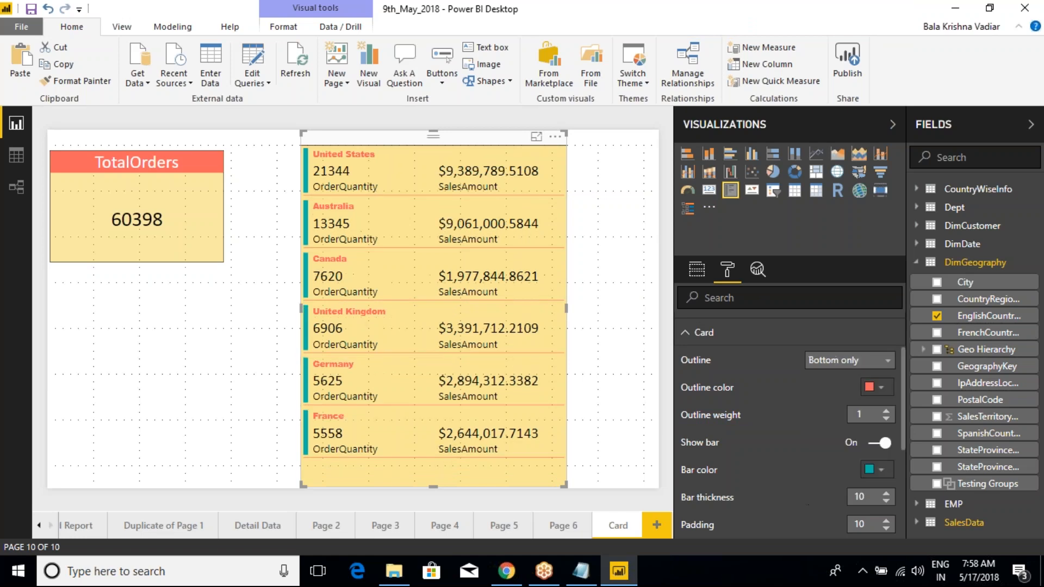
left_click(827, 361)
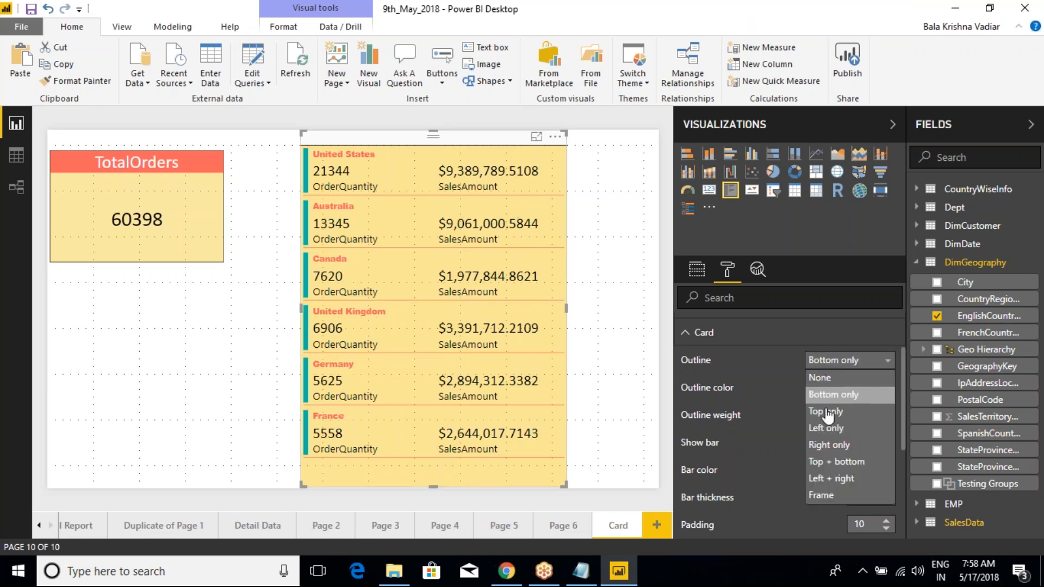
left_click(827, 428)
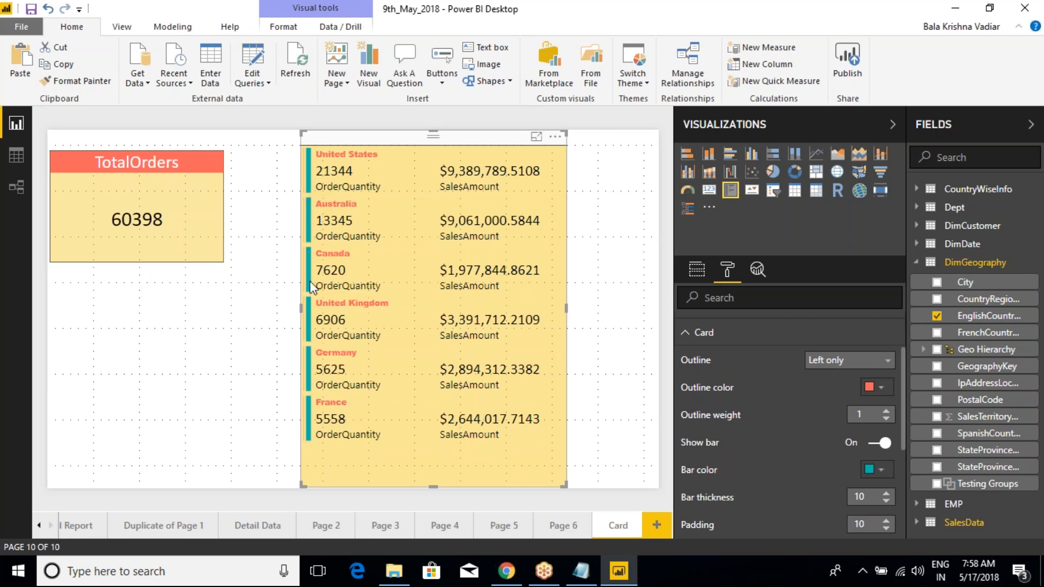
left_click(849, 362)
left_click(829, 443)
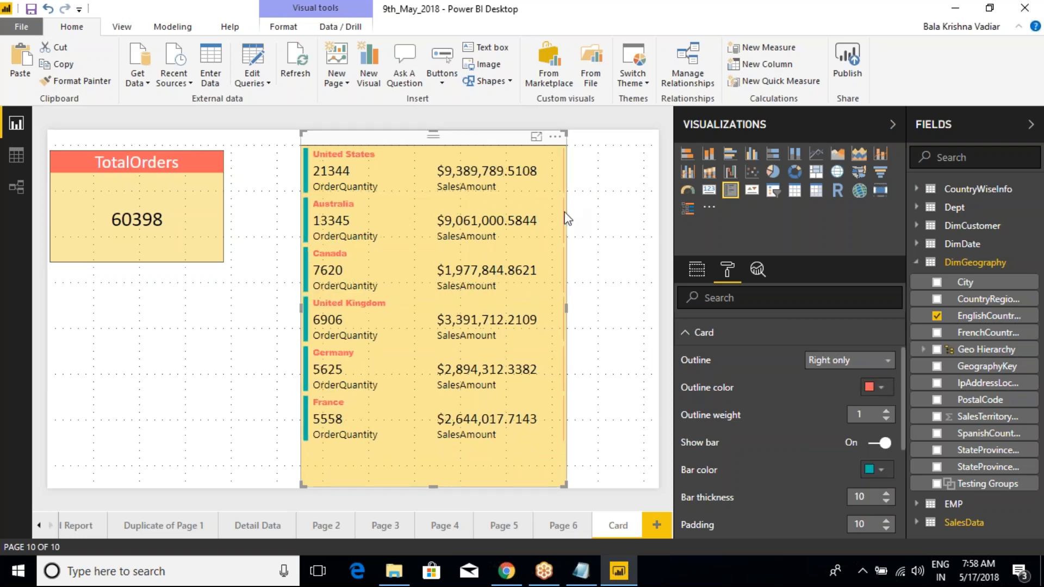
Step: Set the outline weight of the cards to 5
left_click(886, 412)
left_click(887, 413)
left_click(887, 412)
left_click(887, 413)
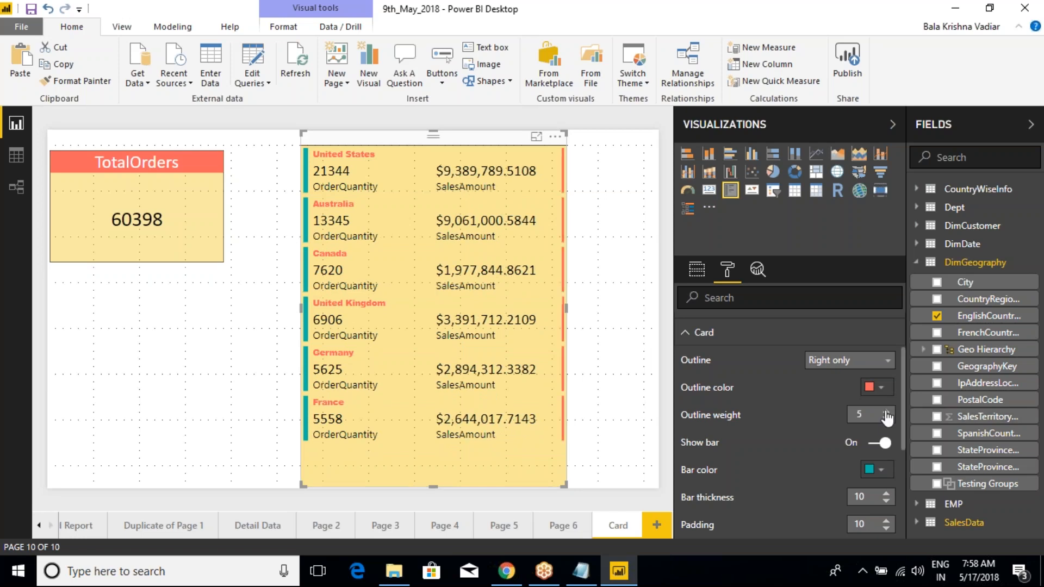
Step: Change the card outline to Top + bottom and widen the multi-row card slightly
left_click(849, 360)
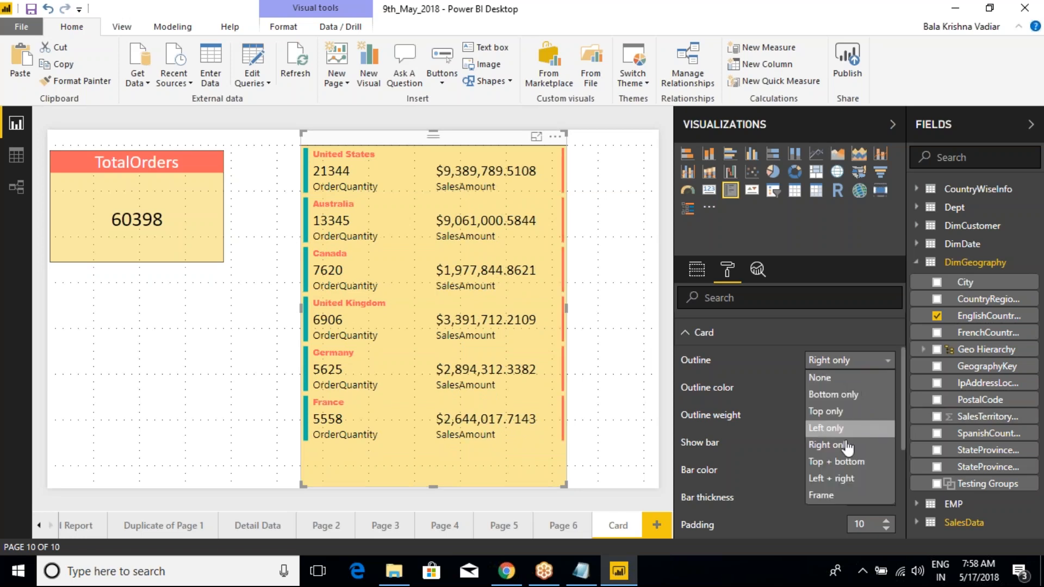
left_click(830, 461)
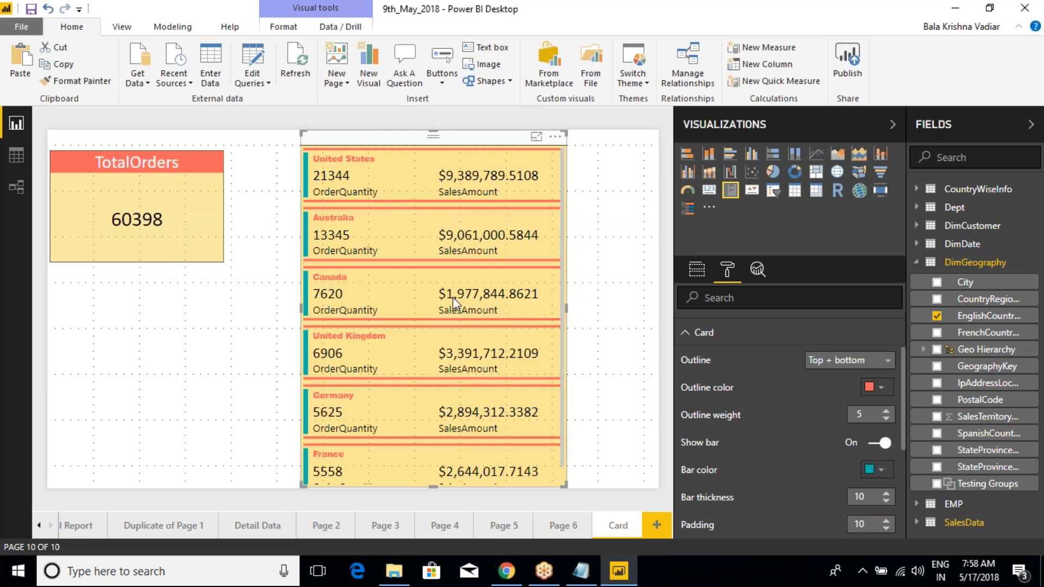
left_click_drag(565, 307, 591, 306)
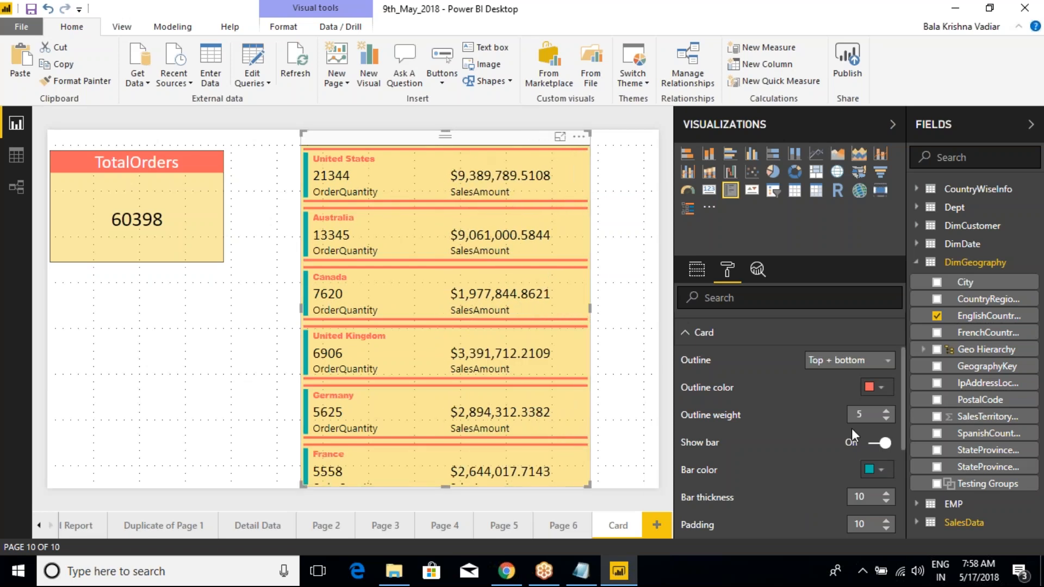
left_click(692, 342)
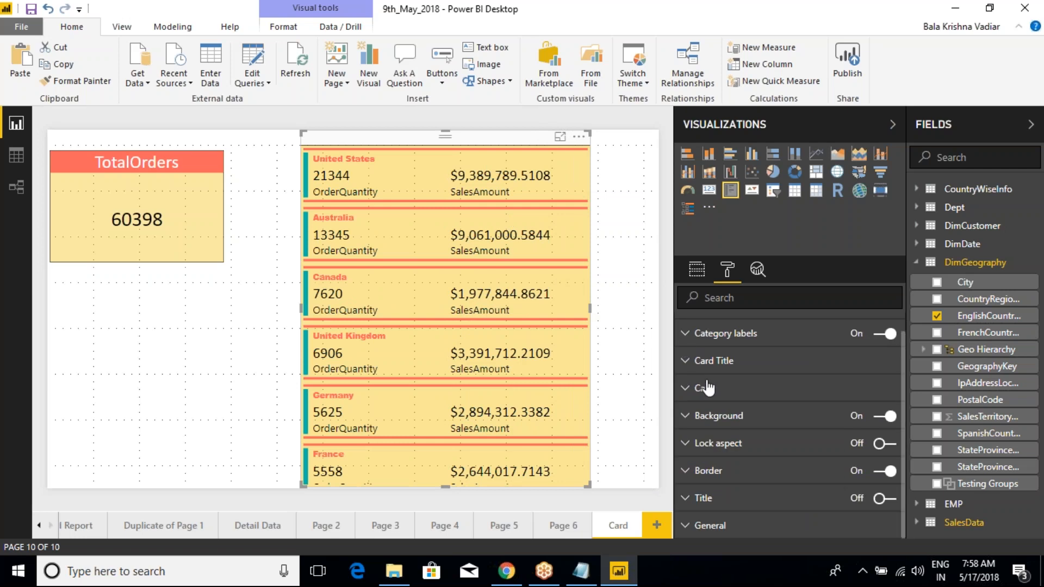
Step: Review the multi-row card's Background, Lock aspect and Border formatting options
scroll(705, 393, "up", 1)
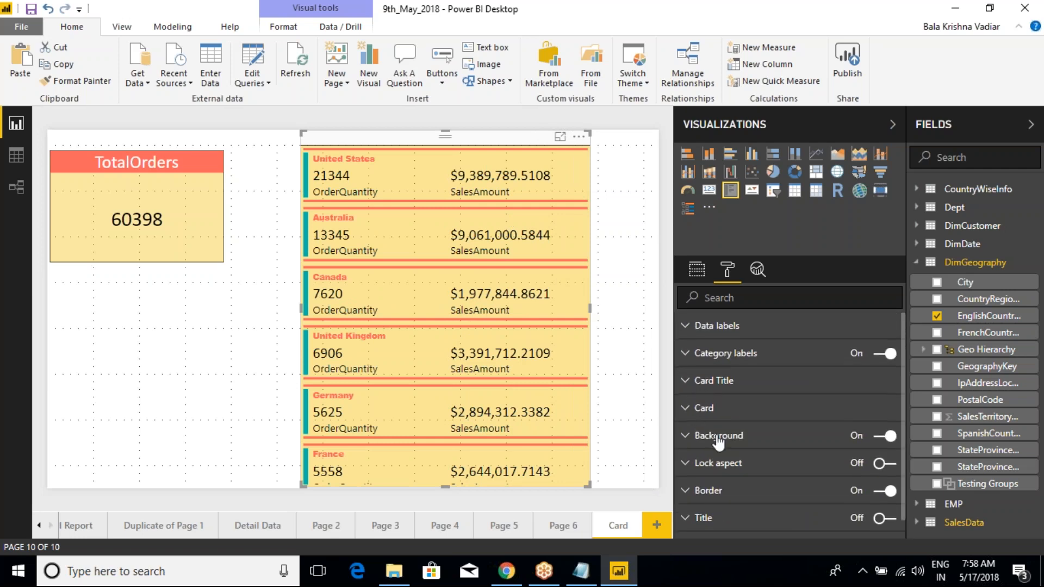
scroll(702, 431, "down", 1)
left_click(700, 425)
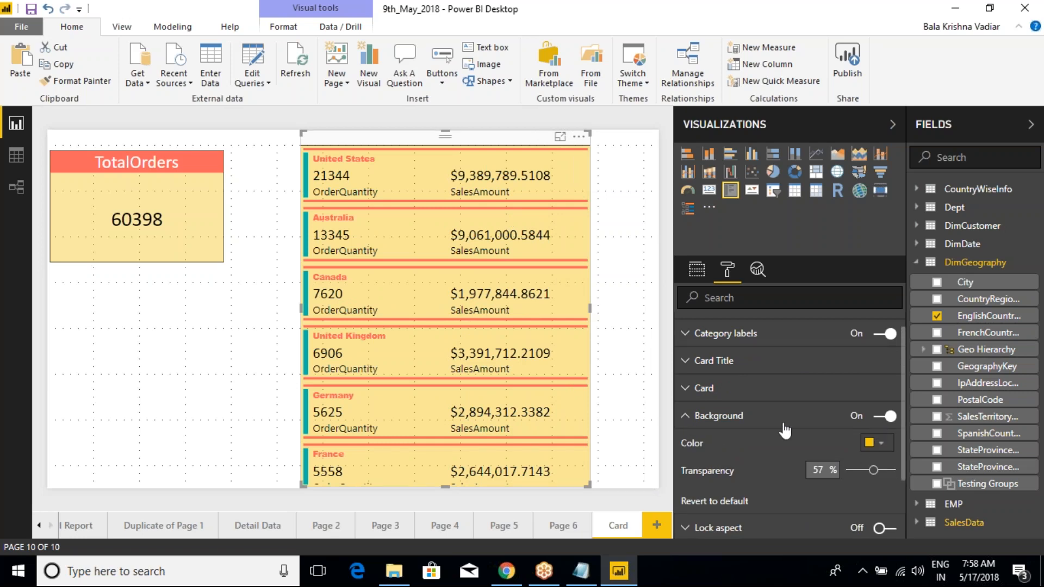
left_click(682, 422)
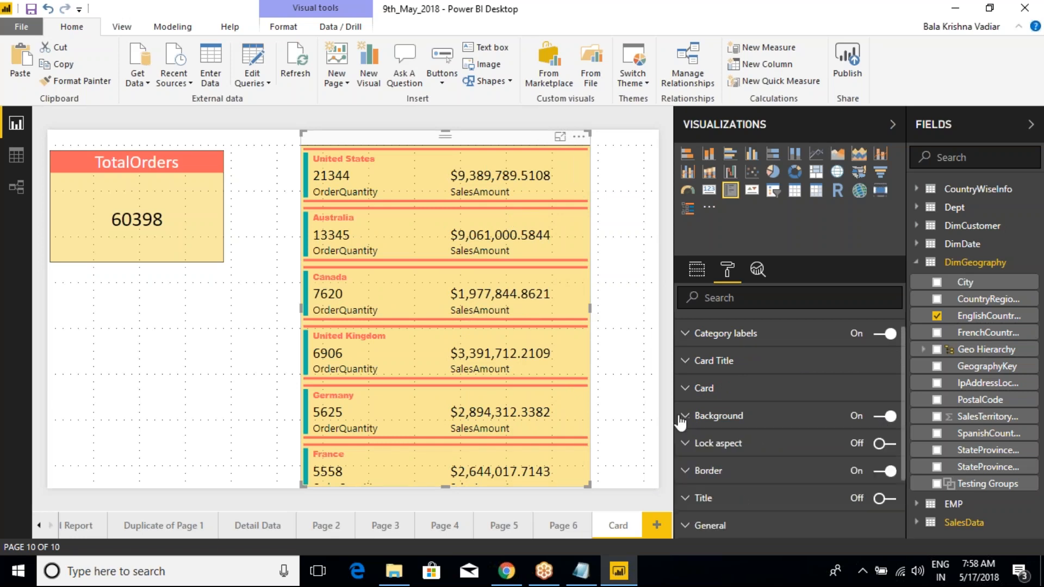
left_click(690, 448)
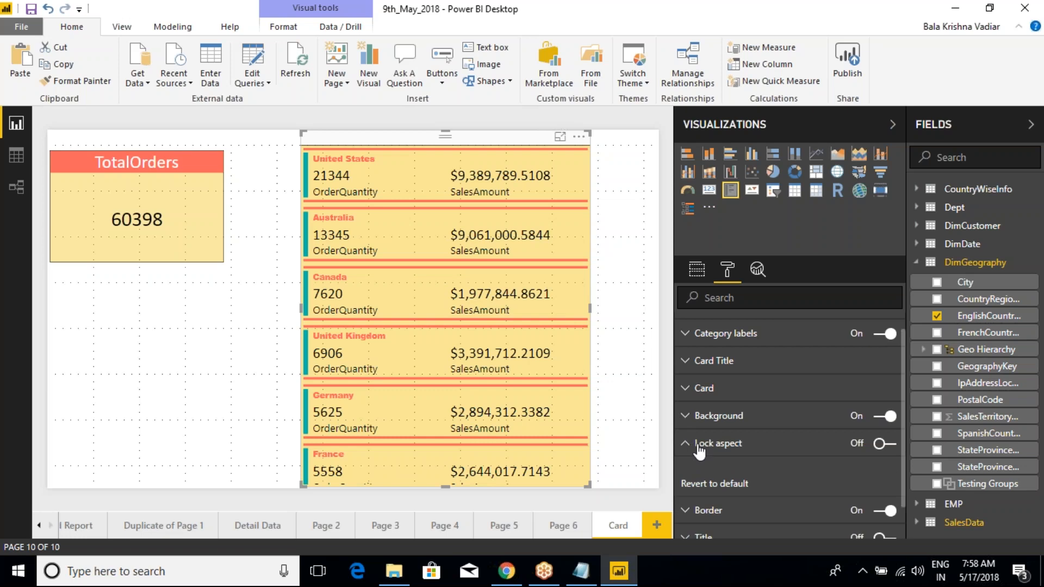
left_click(700, 450)
left_click(687, 474)
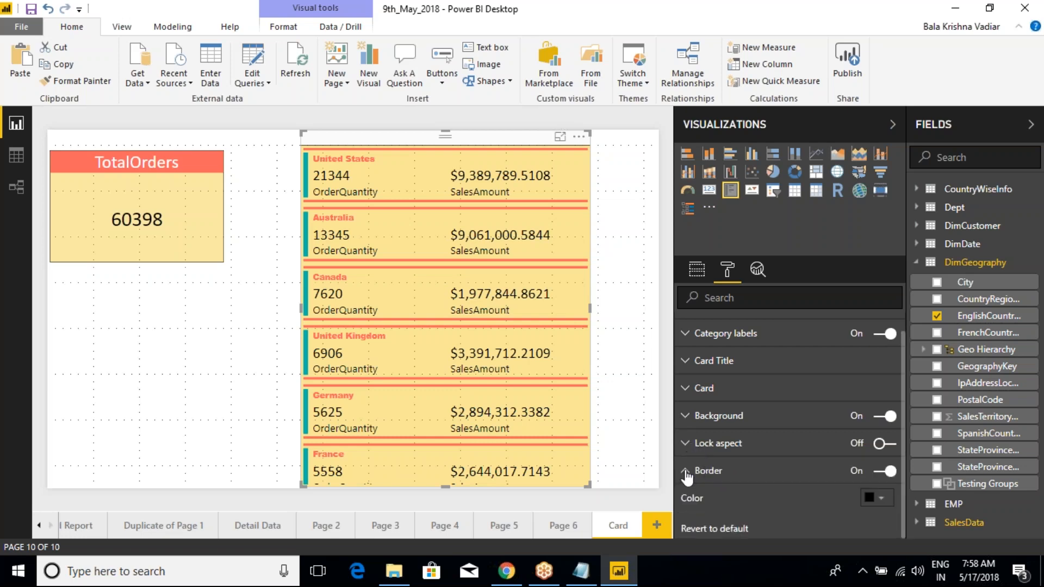
scroll(687, 476, "down", 1)
left_click(687, 416)
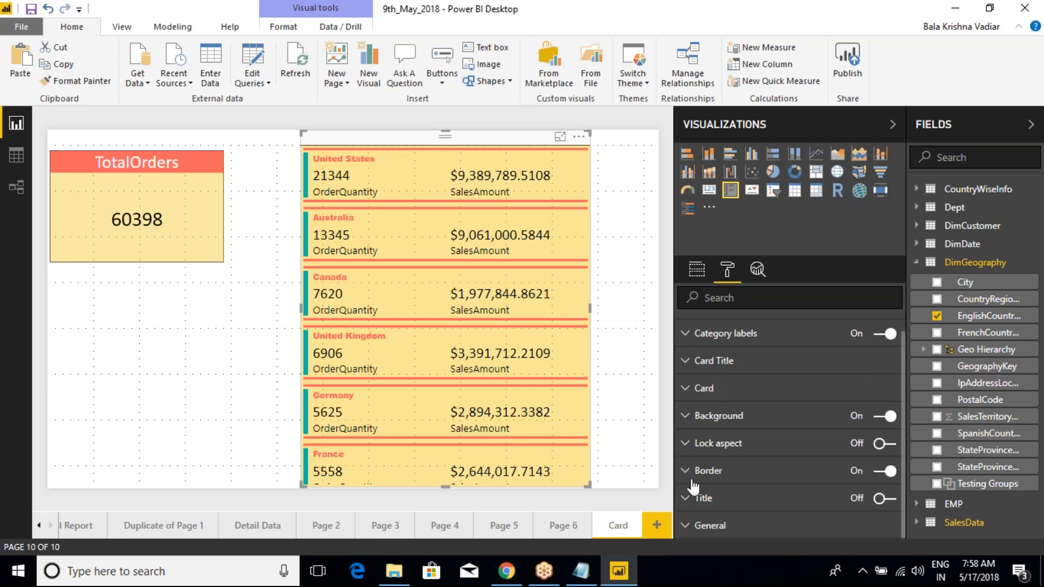
Step: Try the multi-row card's title on and back off, and check its General settings
left_click(889, 499)
left_click(881, 500)
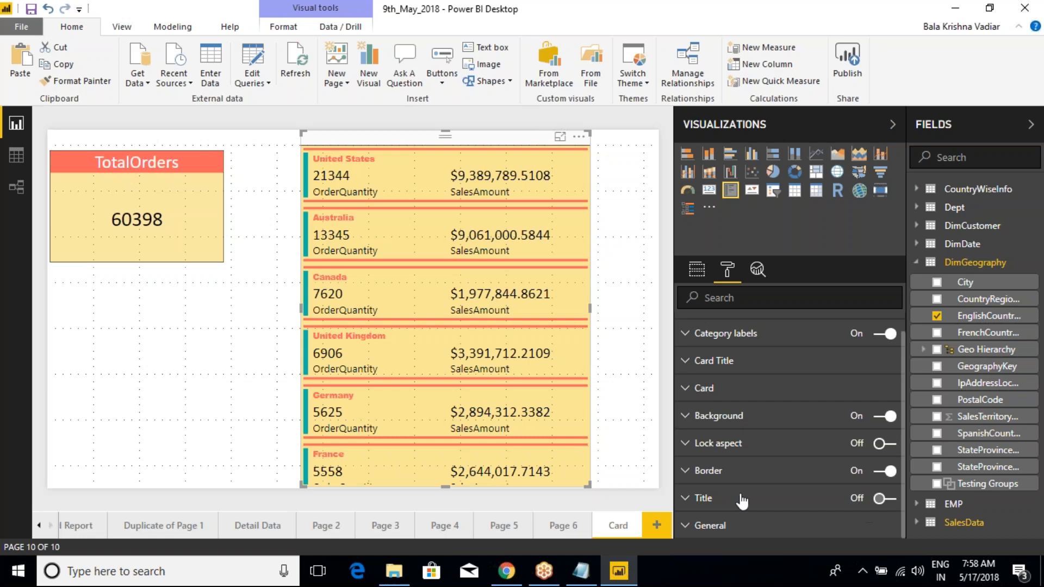
left_click(707, 519)
left_click(684, 380)
scroll(692, 401, "up", 1)
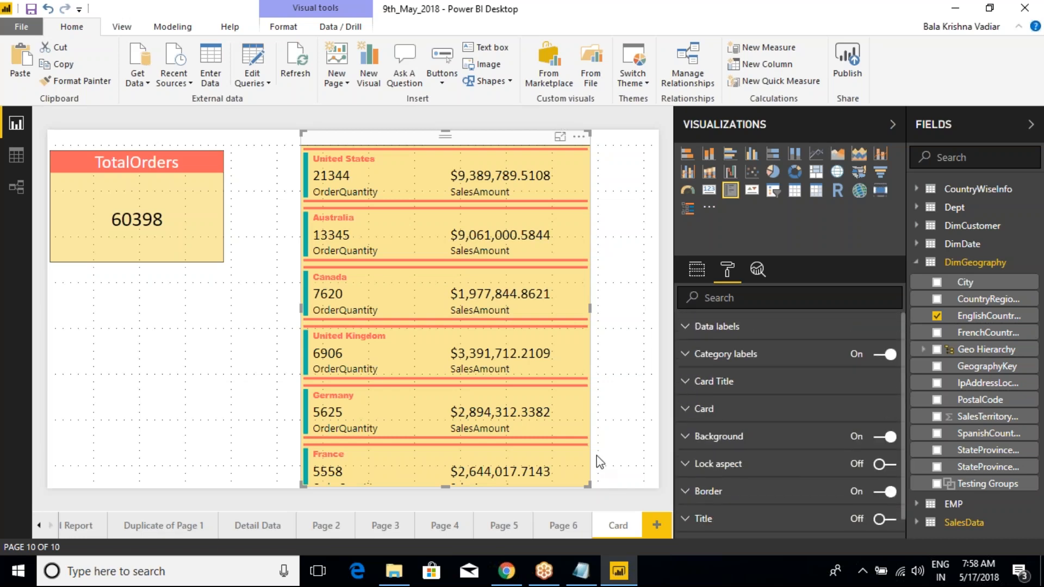
left_click(181, 143)
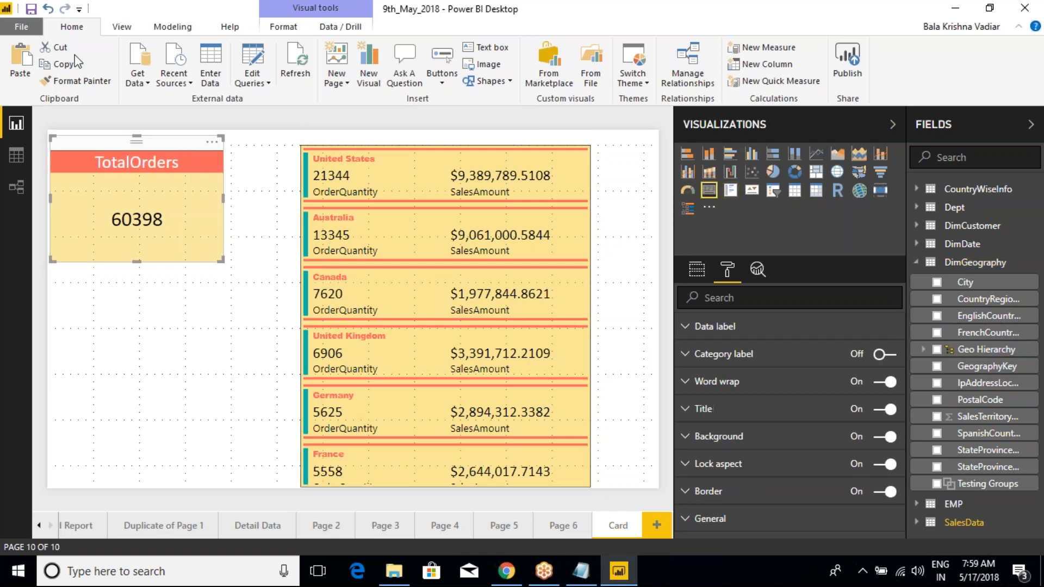
left_click(419, 140)
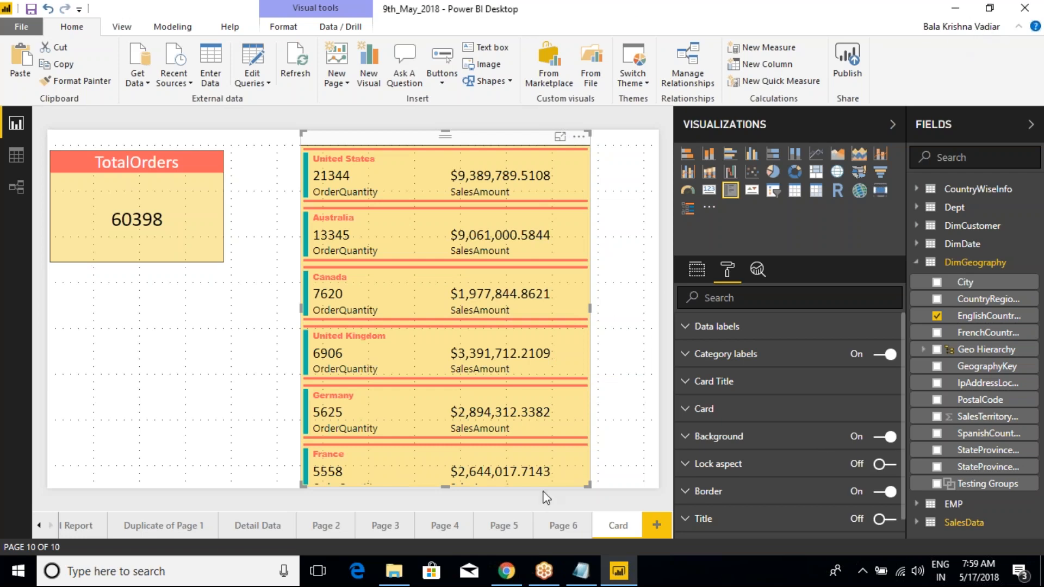
Step: Switch to the Class Notes in Notepad and add "3.Slicer" below the MULTI ROW CARD line
left_click(581, 571)
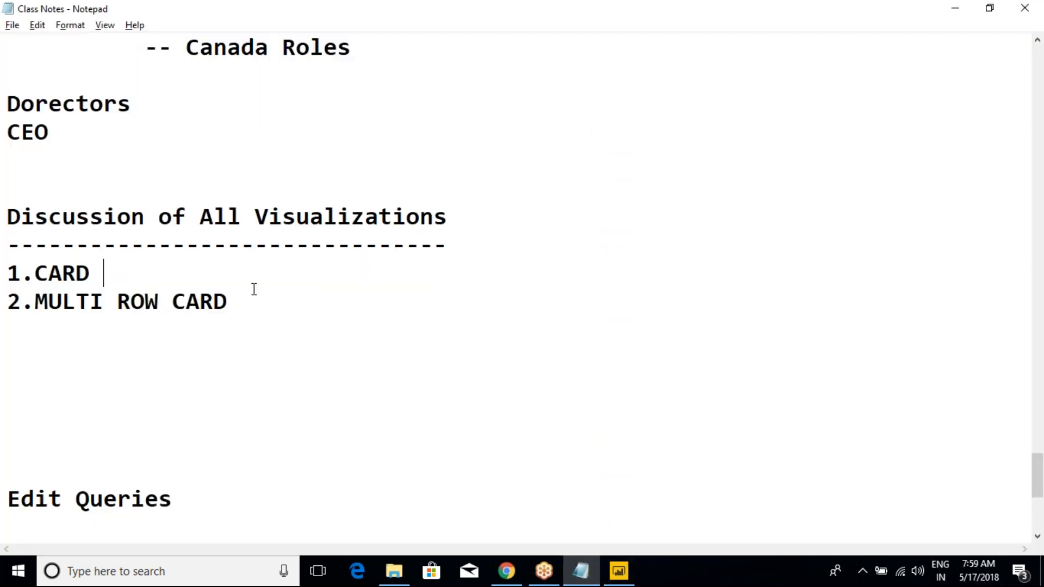
left_click(237, 307)
key("Return")
type("3.")
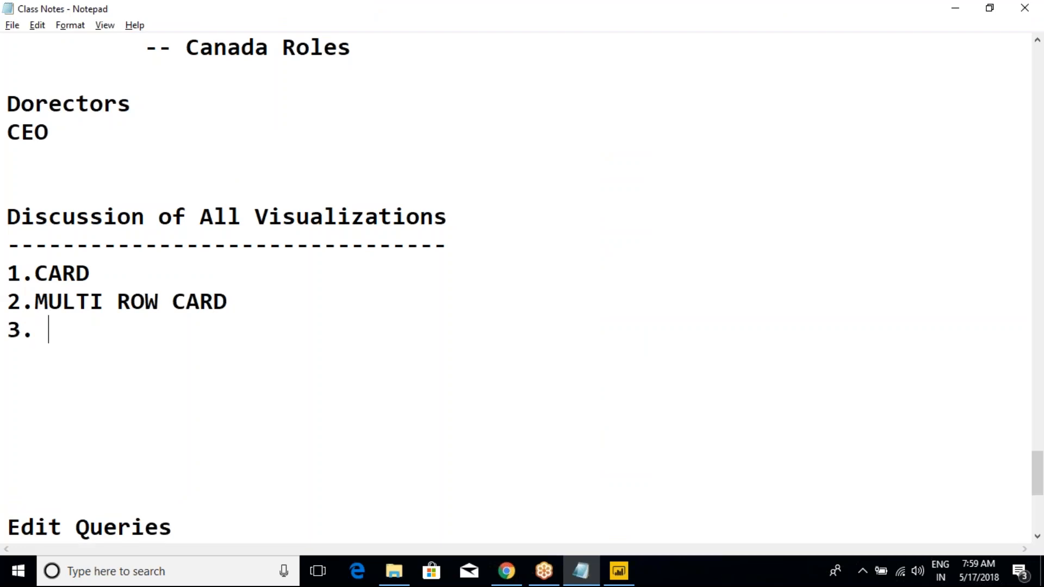
key("BackSpace")
key("alt+Tab")
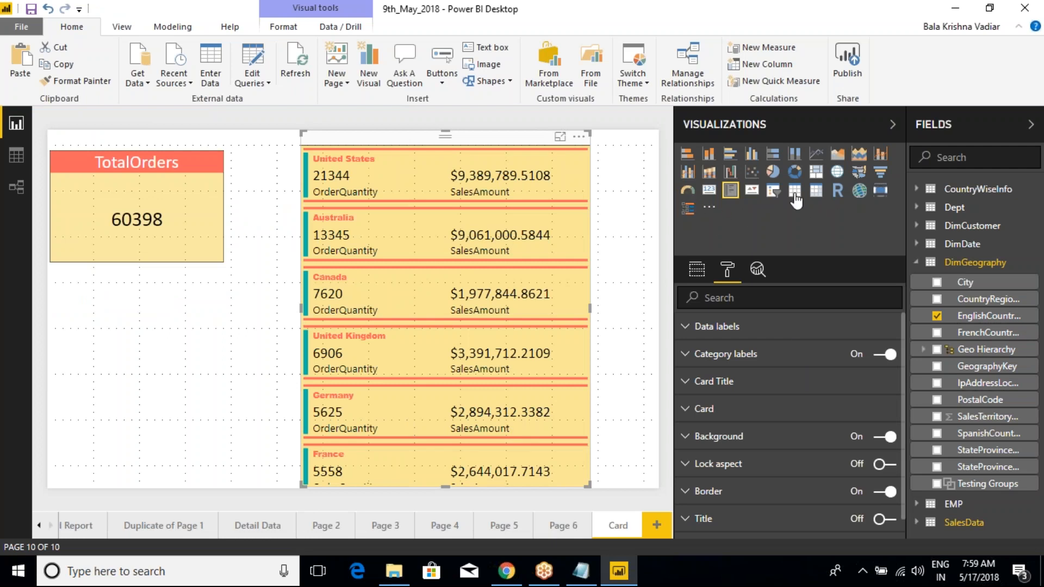
key("alt+Tab")
type("Slicer")
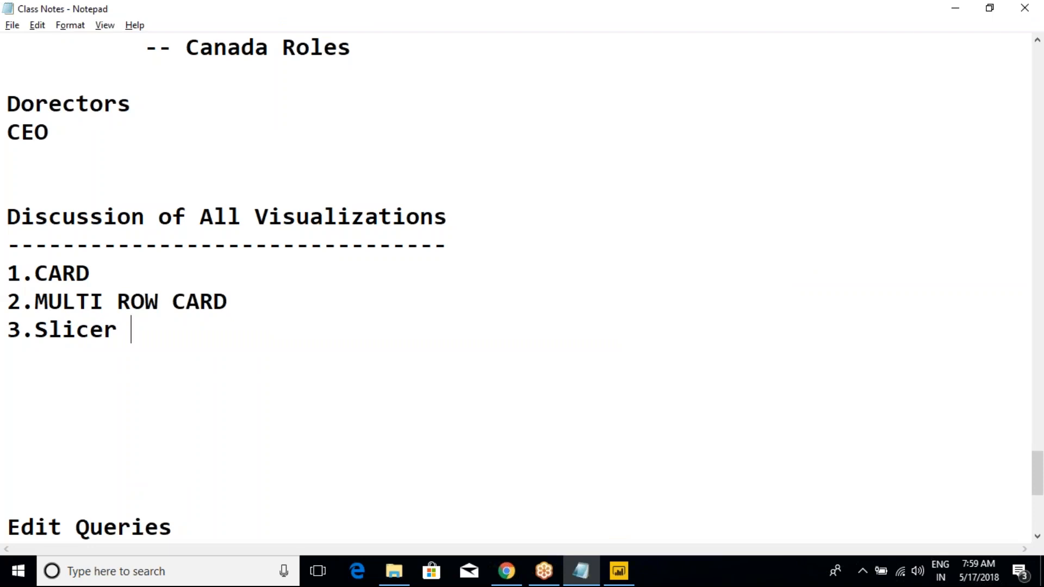
Step: Add the line "4.Hierarchy Slicer -- Custom Visual" to the list of visualizations
key("Return")
type("4.")
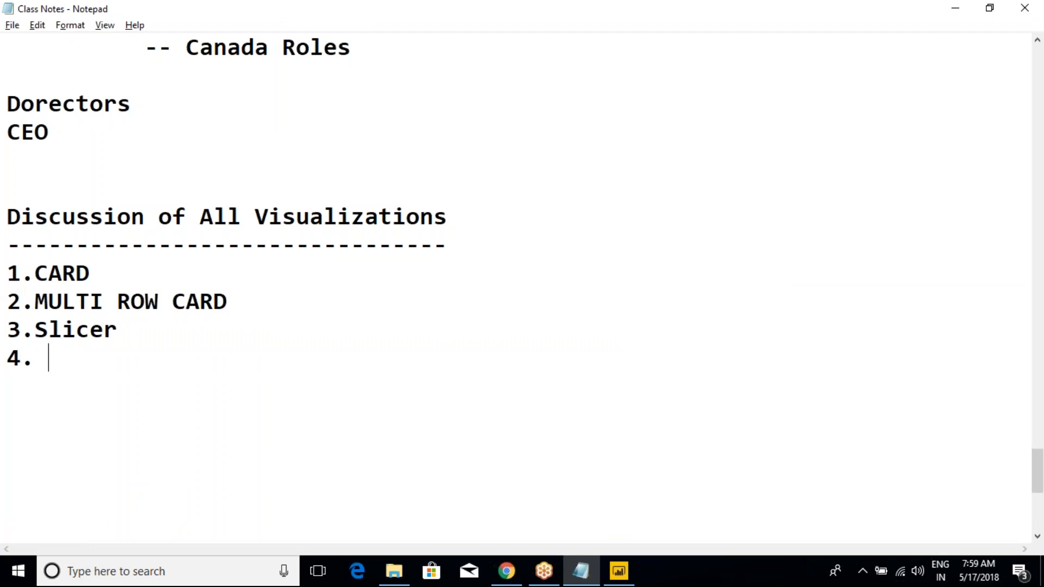
key("BackSpace")
type("Hierarchy Slicer")
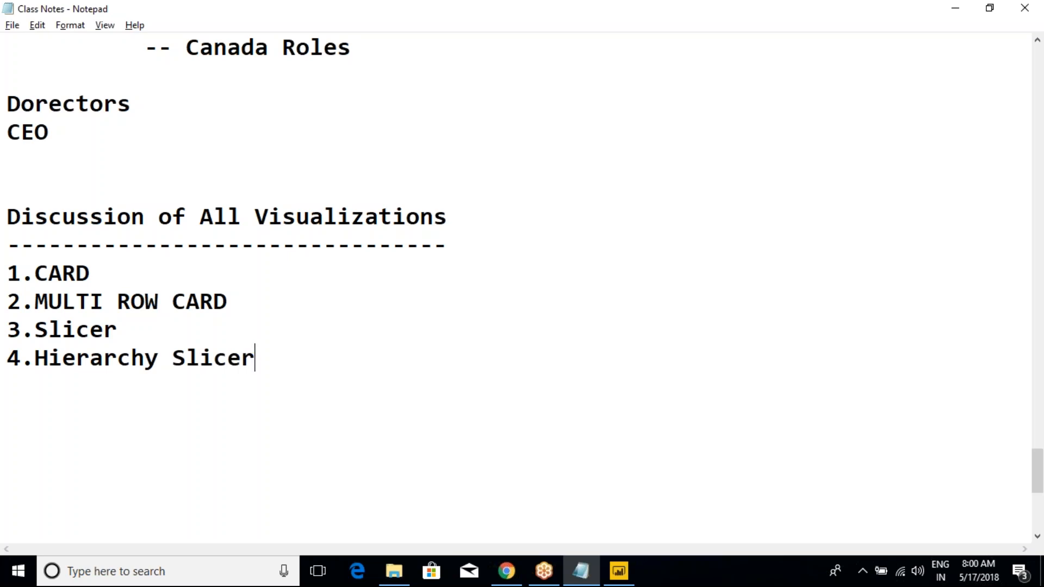
type("    -- Custom Visual")
Step: Switch back to Power BI Desktop and delete the Timeline custom visual from the report
key("alt+Tab")
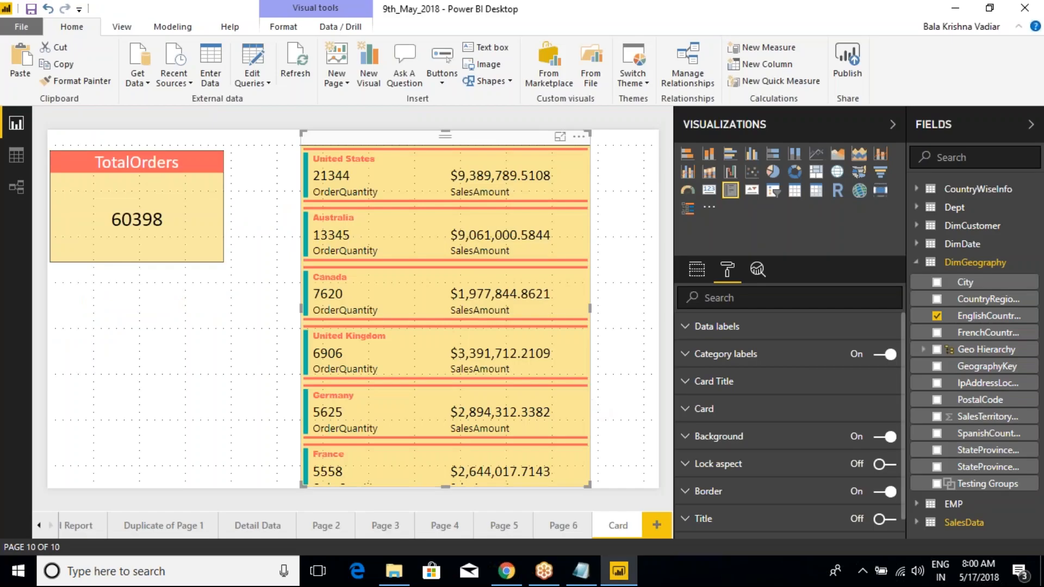
left_click(709, 208)
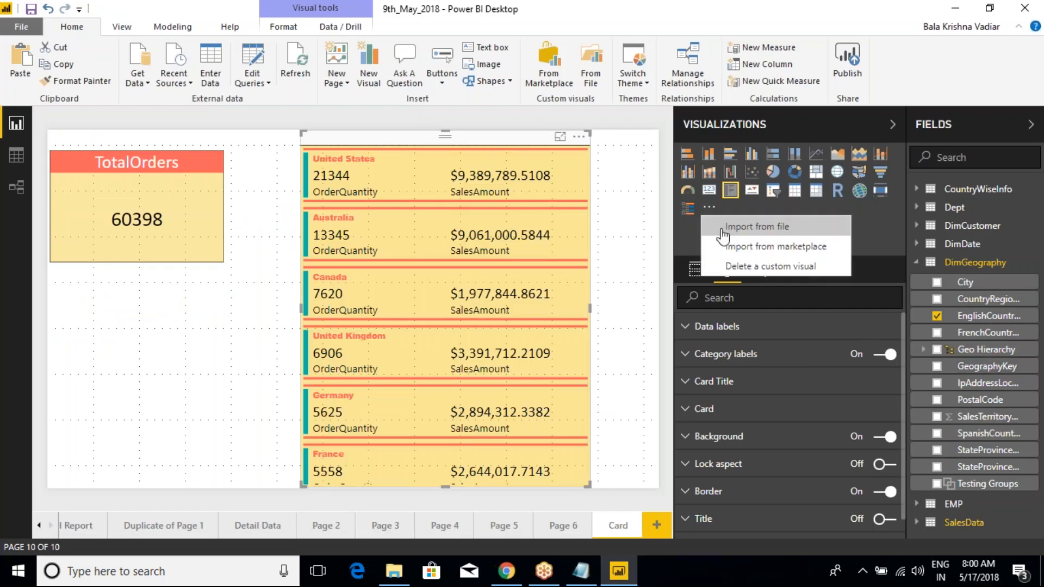
left_click(734, 266)
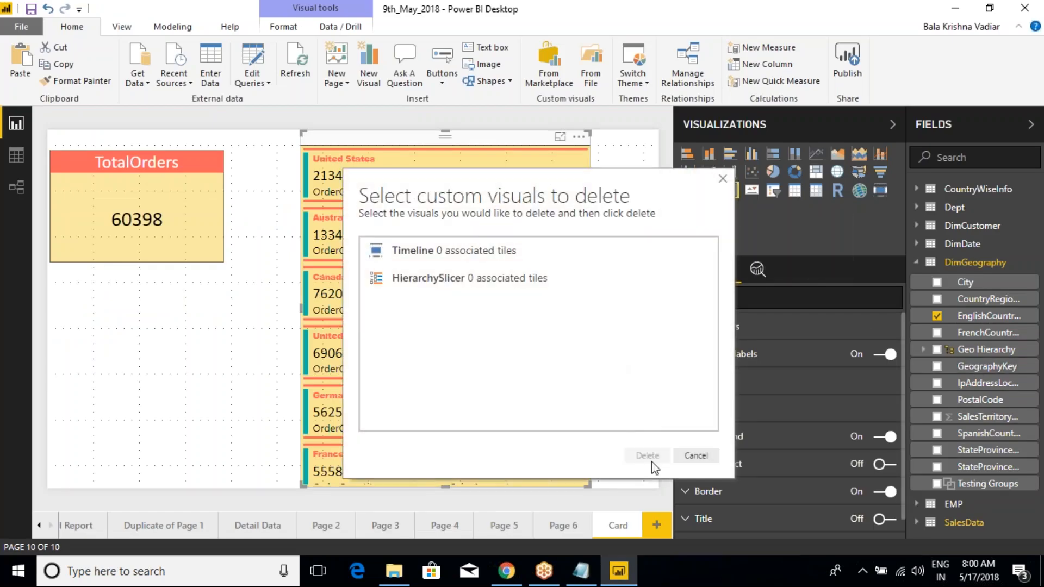
left_click(420, 255)
left_click(642, 458)
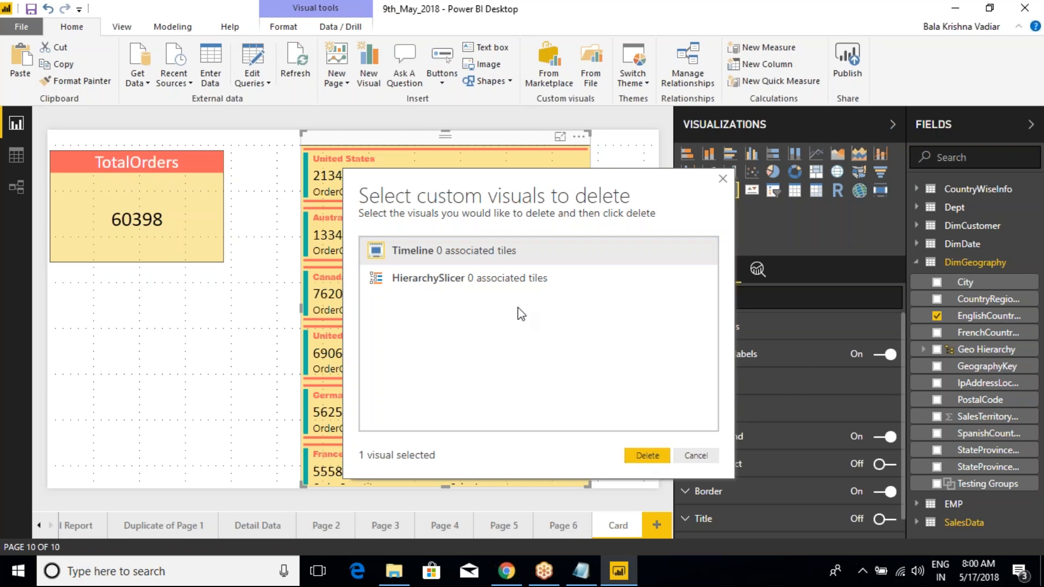
left_click(648, 460)
left_click(672, 357)
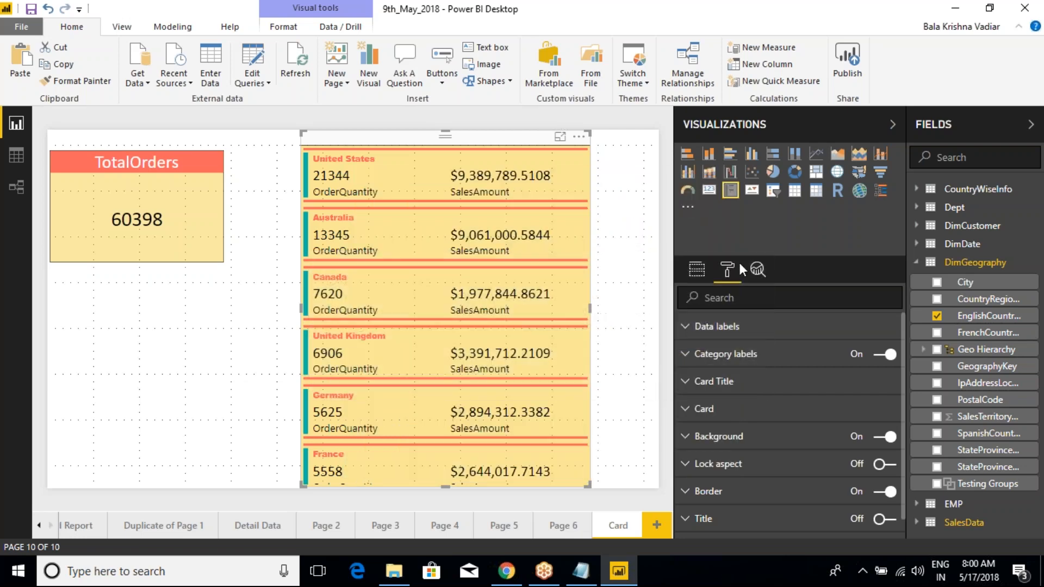
Step: Delete the HierarchySlicer custom visual from the report
left_click(688, 207)
left_click(727, 271)
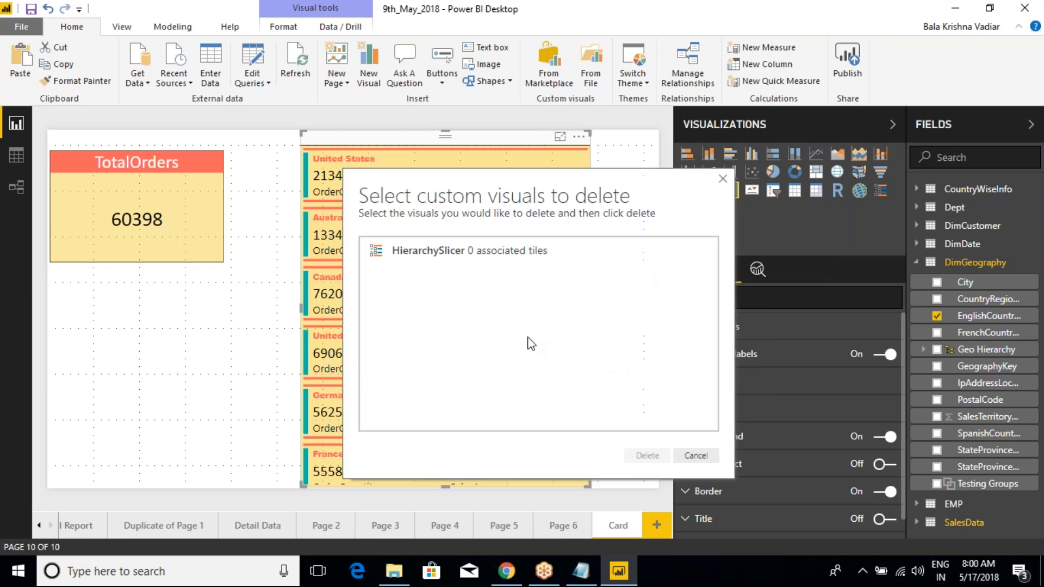
left_click(485, 272)
left_click(645, 454)
left_click(680, 357)
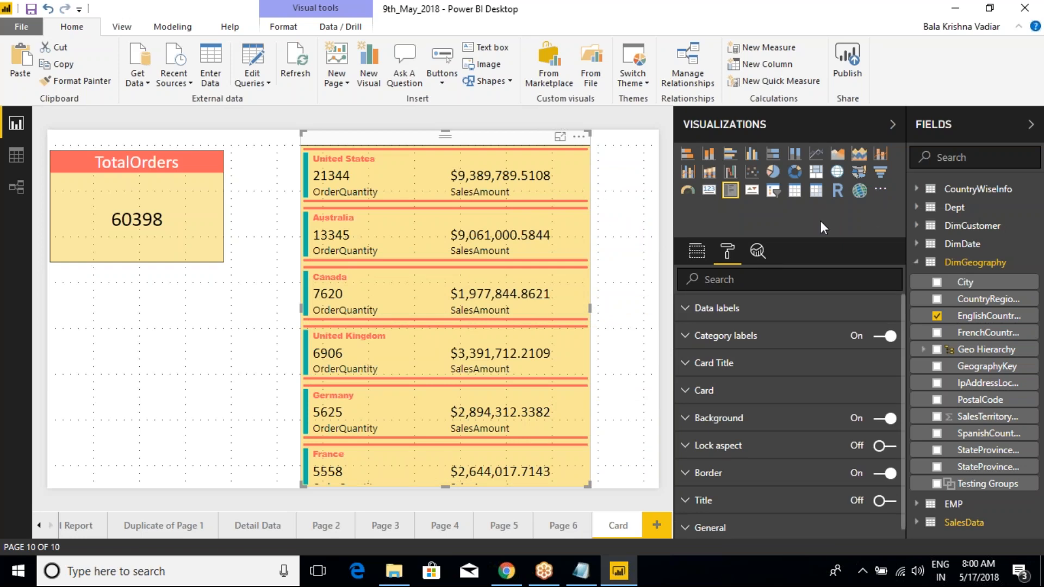
Step: Narrow the Visualizations pane to enlarge the canvas, and check the list of custom visuals available for deletion
left_click_drag(673, 206, 745, 206)
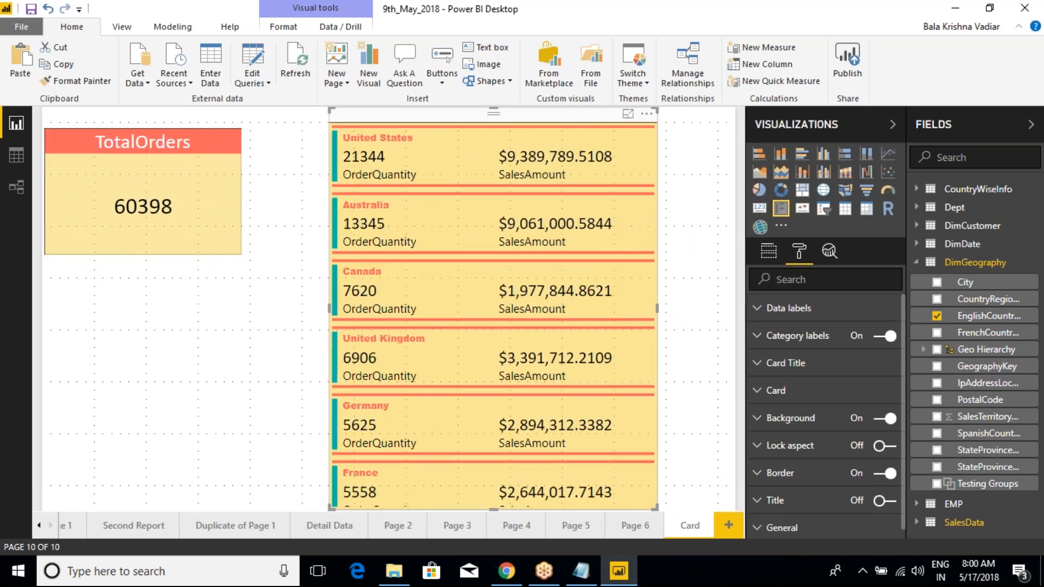
left_click(781, 225)
left_click(833, 285)
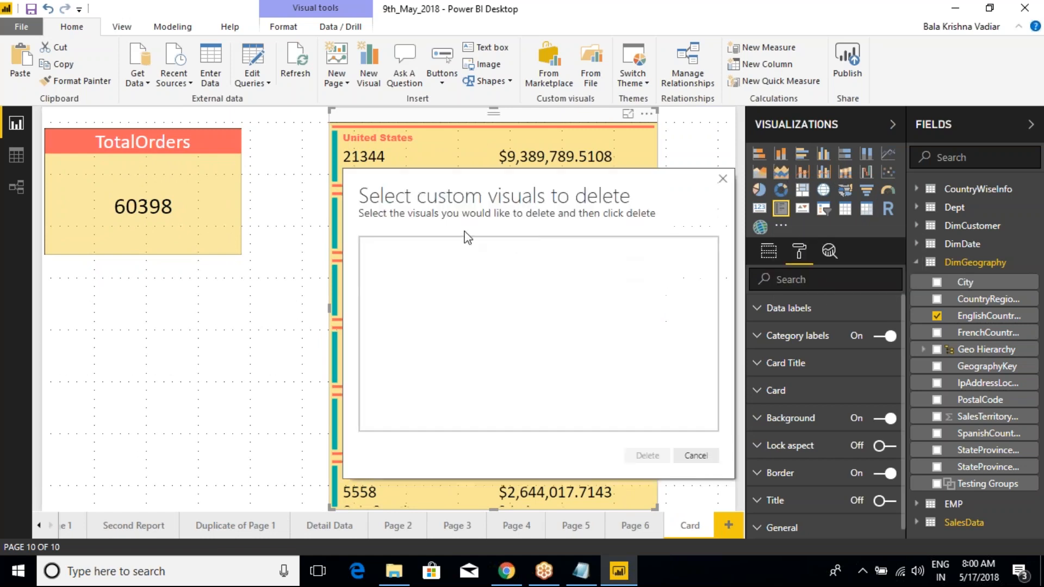
left_click(723, 179)
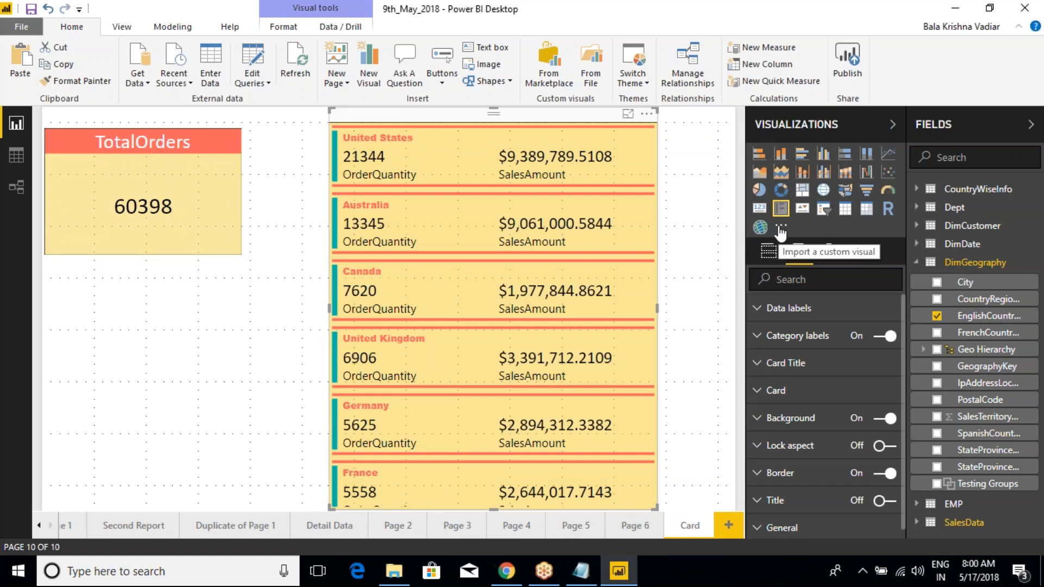
Step: Switch to the Class Notes in Notepad and highlight the Slicer and Hierarchy Slicer lines
left_click(568, 572)
left_click_drag(338, 358, 536, 353)
left_click(536, 353)
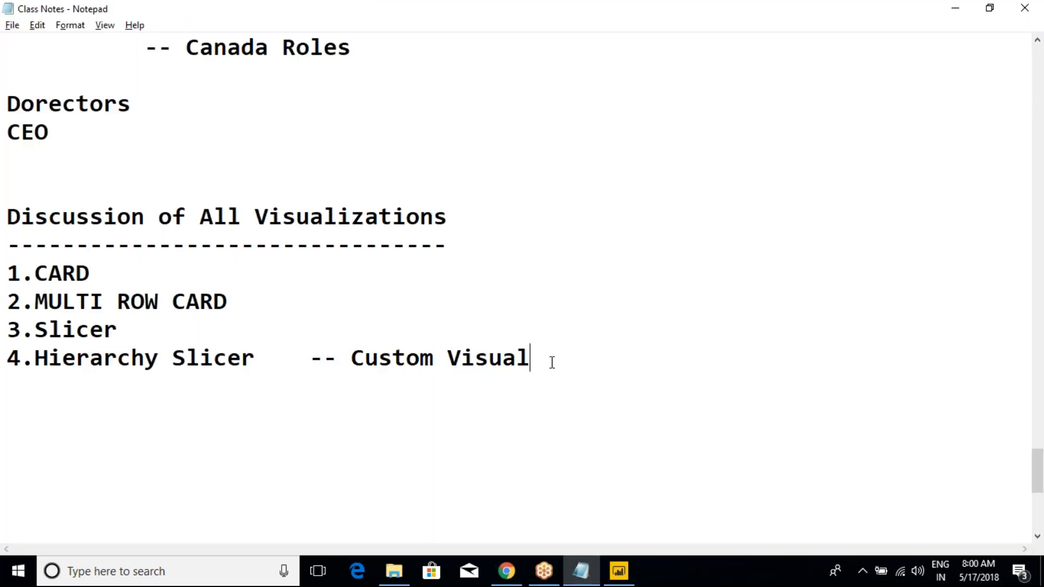
left_click_drag(541, 358, 7, 328)
left_click(98, 340)
left_click(550, 357)
left_click_drag(550, 357, 6, 329)
left_click(91, 330)
Step: Return to Power BI Desktop and move the TotalOrders card and the multi-row card rightward on the report page
key("alt+Tab")
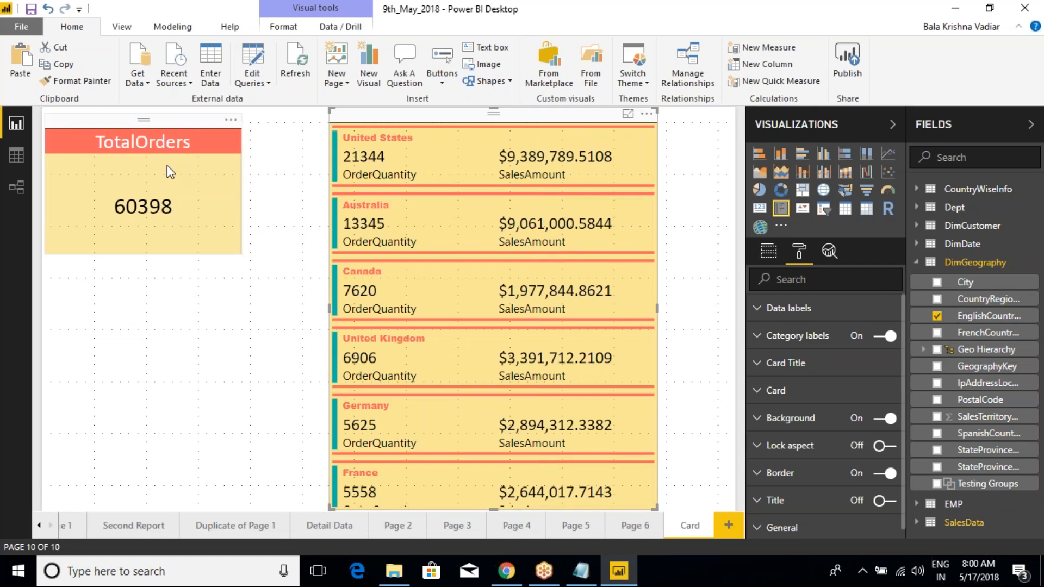
left_click_drag(132, 120, 193, 121)
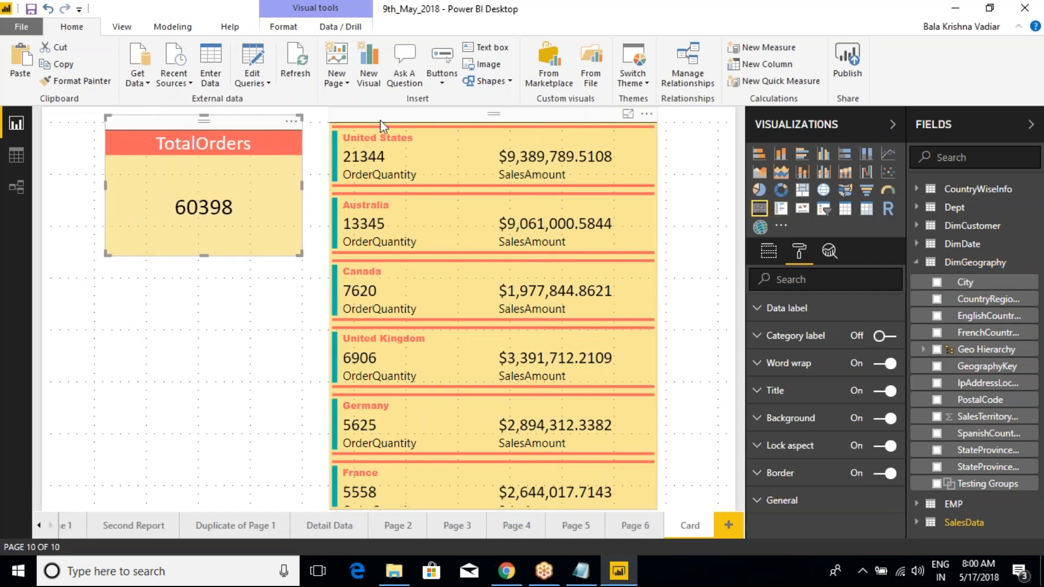
left_click_drag(384, 120, 456, 113)
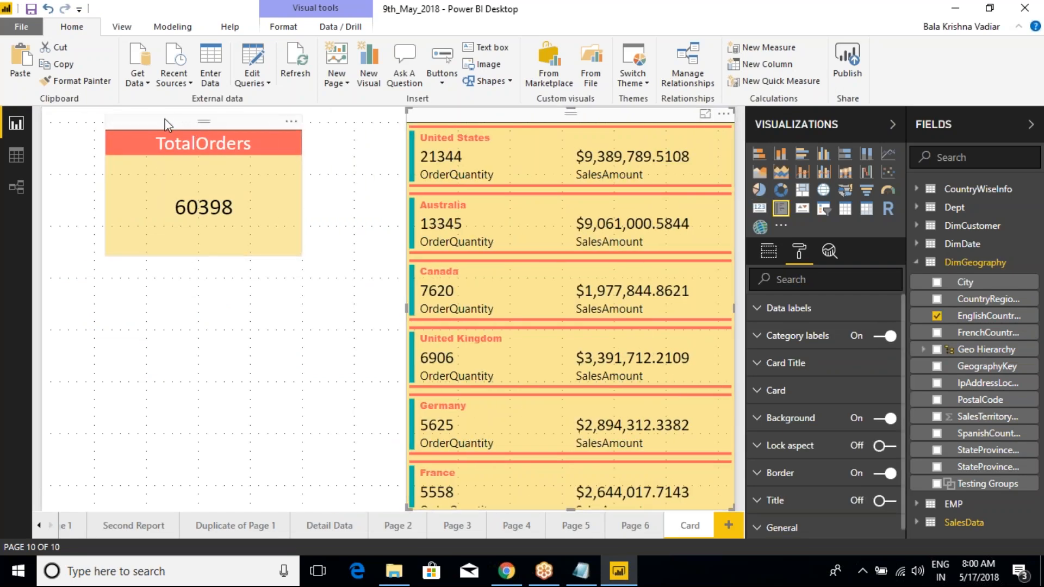
Step: Move the TotalOrders card beside the multi-row card and narrow it from its outer edge
left_click_drag(167, 117, 268, 110)
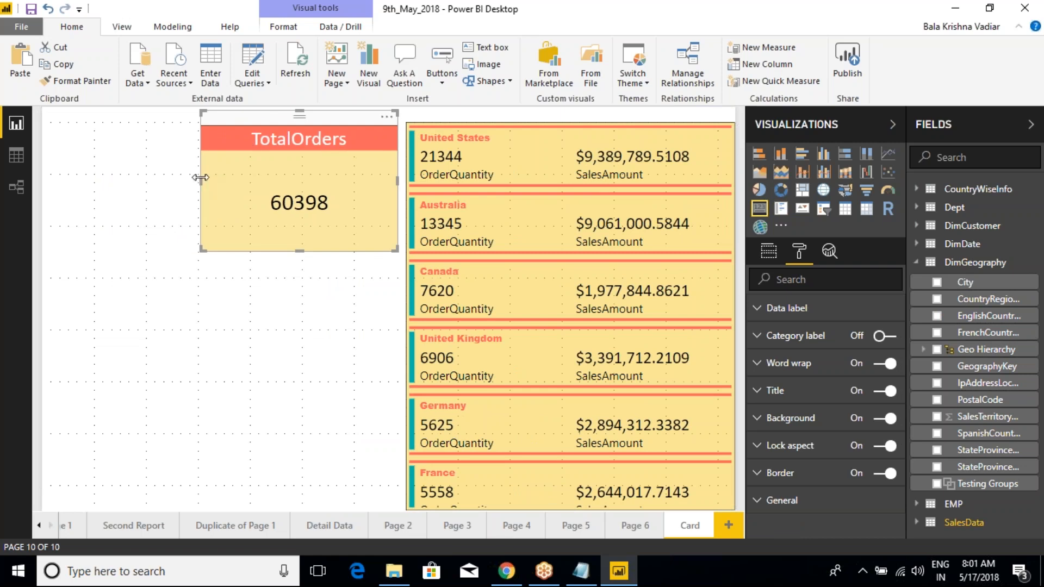
left_click_drag(208, 182, 242, 183)
left_click(237, 176)
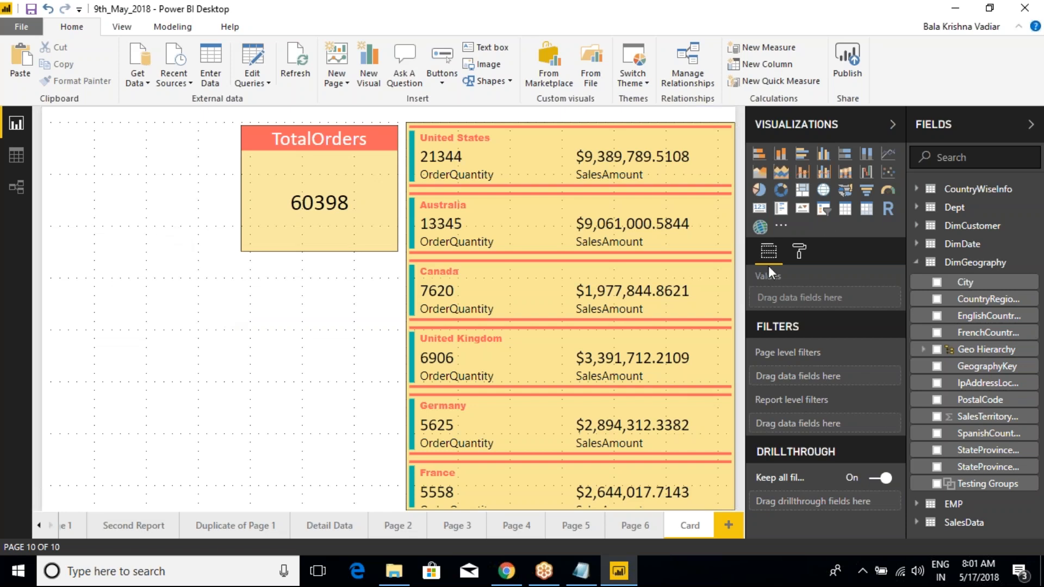
Step: Add a slicer to the Card page, narrow it and place it in the empty space beside the TotalOrders card
left_click(824, 209)
left_click_drag(375, 381, 224, 370)
left_click_drag(107, 255, 112, 135)
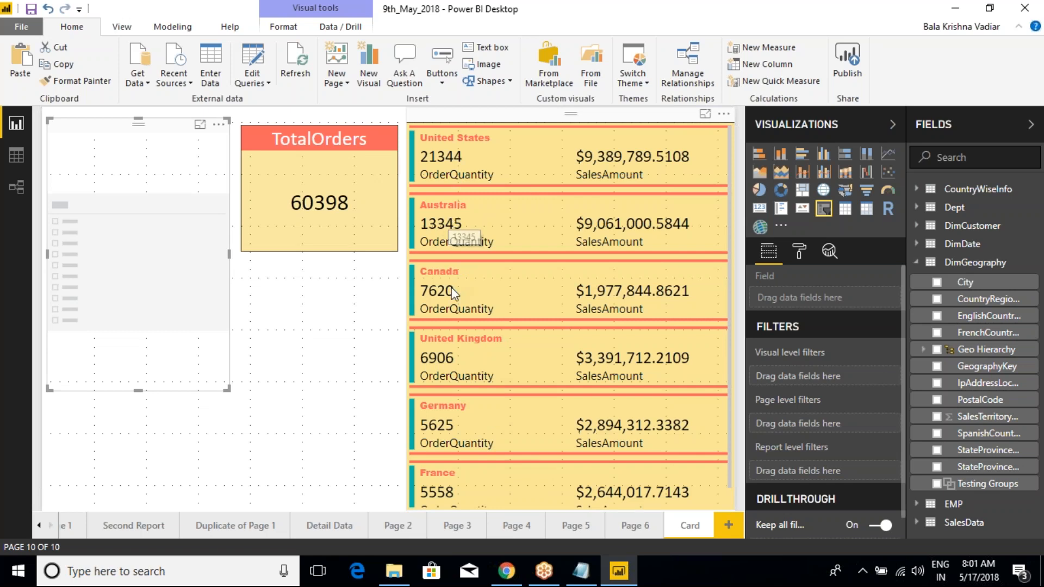
Step: Look through all the country rows of the multi-row card, from United States to France
scroll(469, 373, "down", 1)
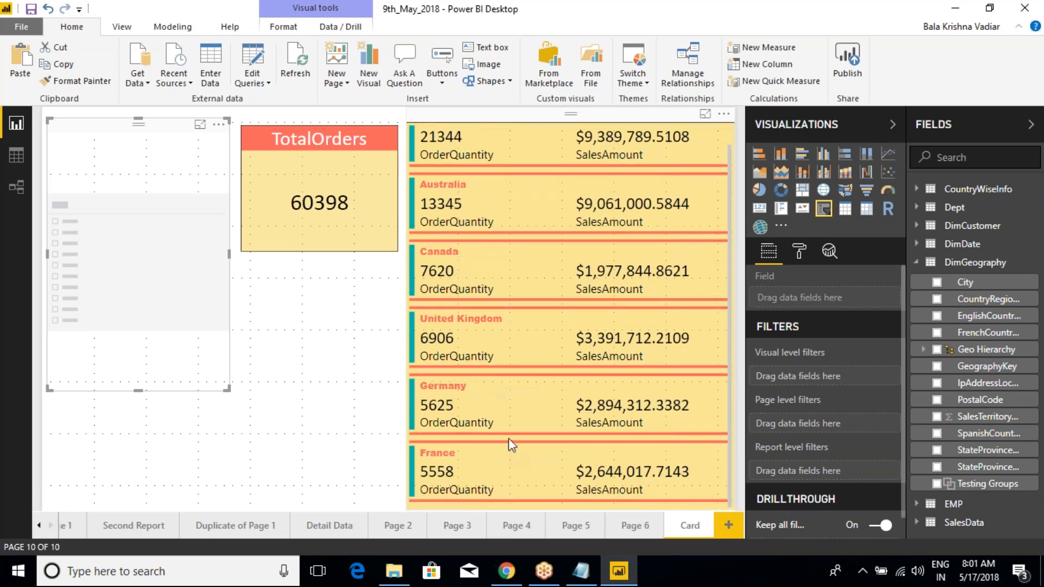
scroll(494, 249, "up", 1)
scroll(474, 341, "down", 1)
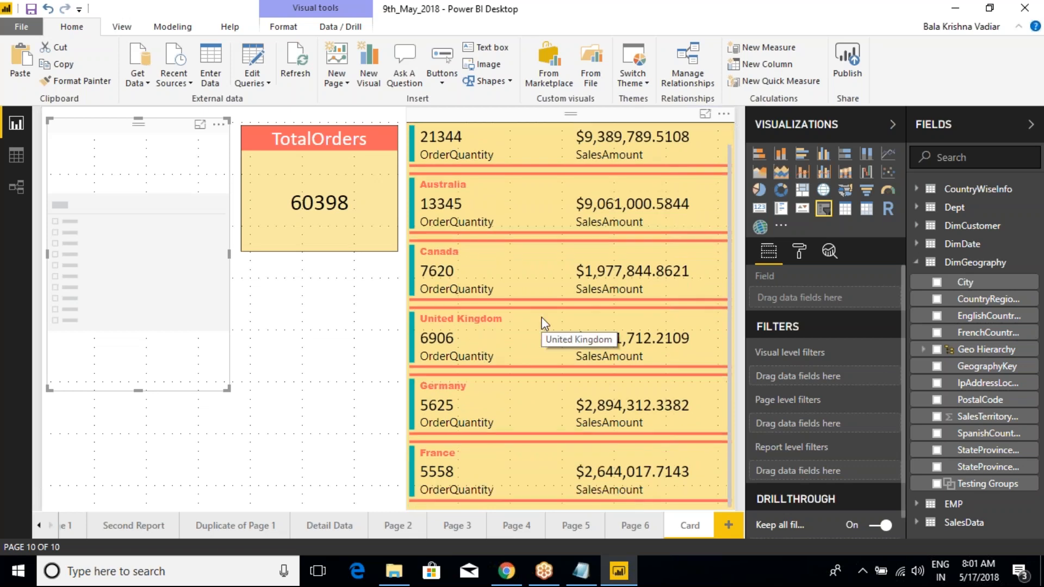
scroll(543, 322, "up", 1)
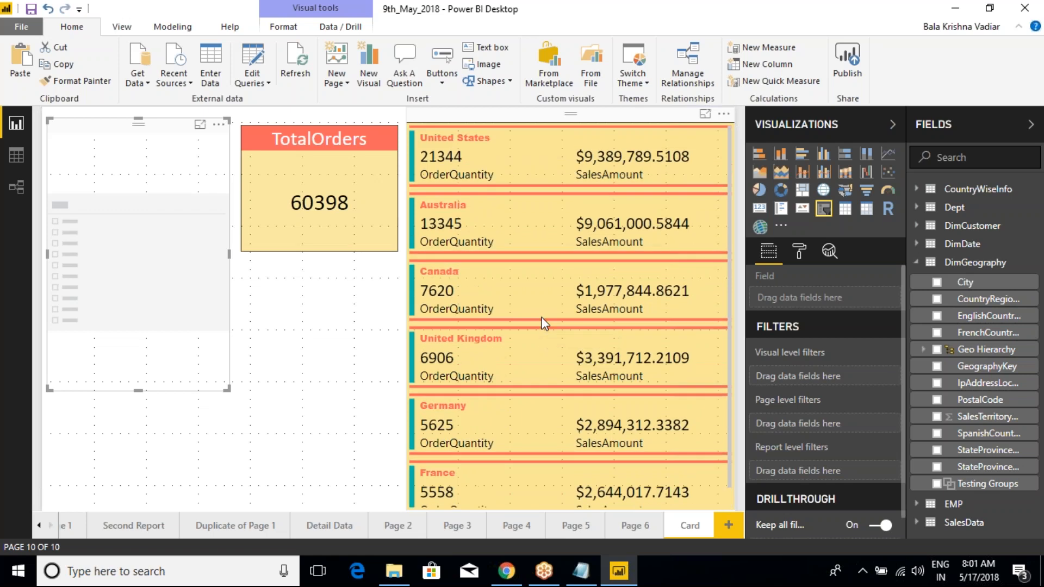
scroll(620, 297, "down", 1)
scroll(577, 337, "up", 1)
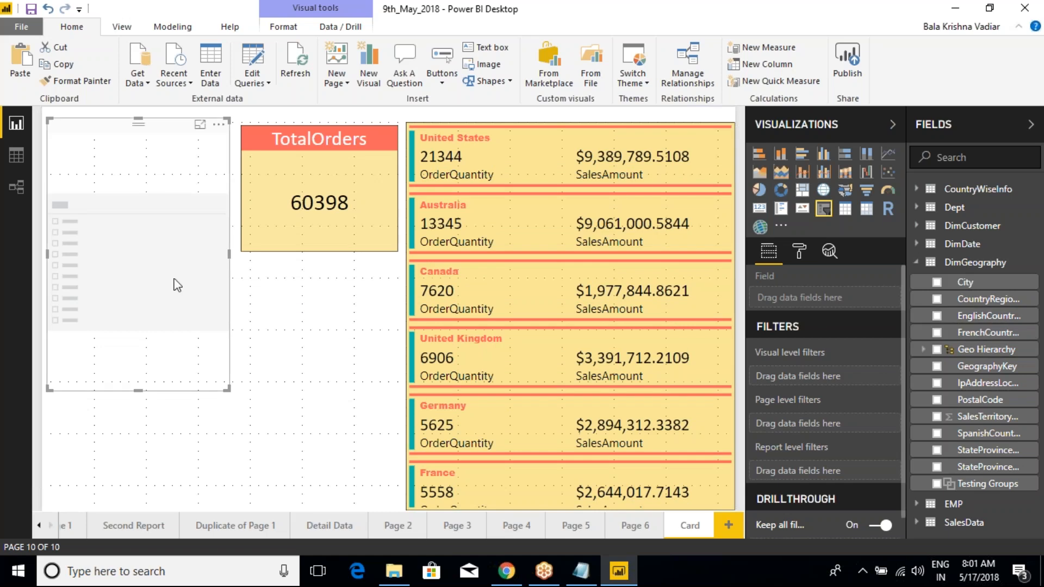
Step: Assign EnglishCountryRegionName from DimGeography as the slicer's field, and replace it with City
left_click(263, 300)
left_click(156, 173)
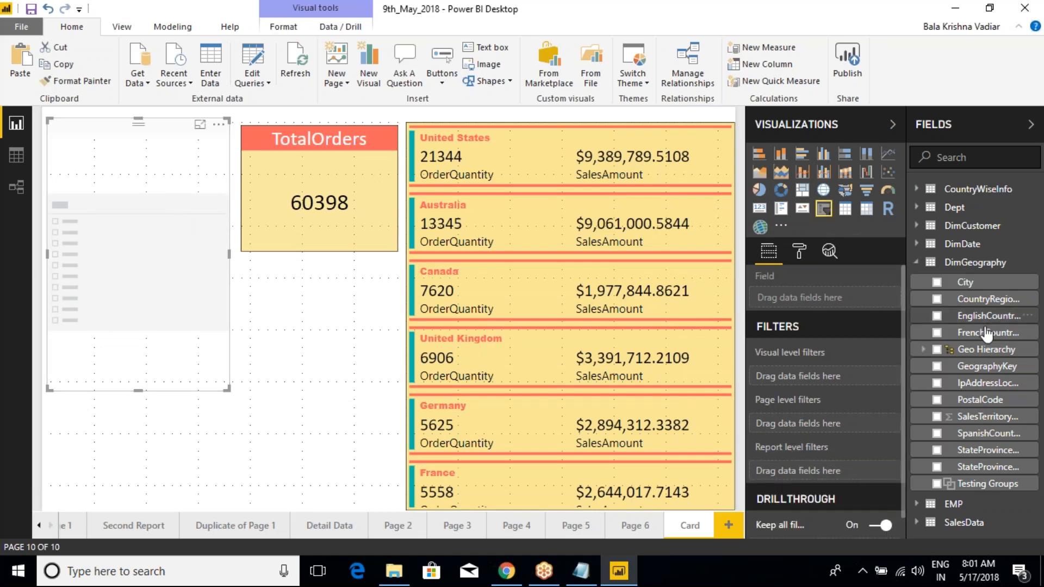
left_click_drag(988, 316, 842, 308)
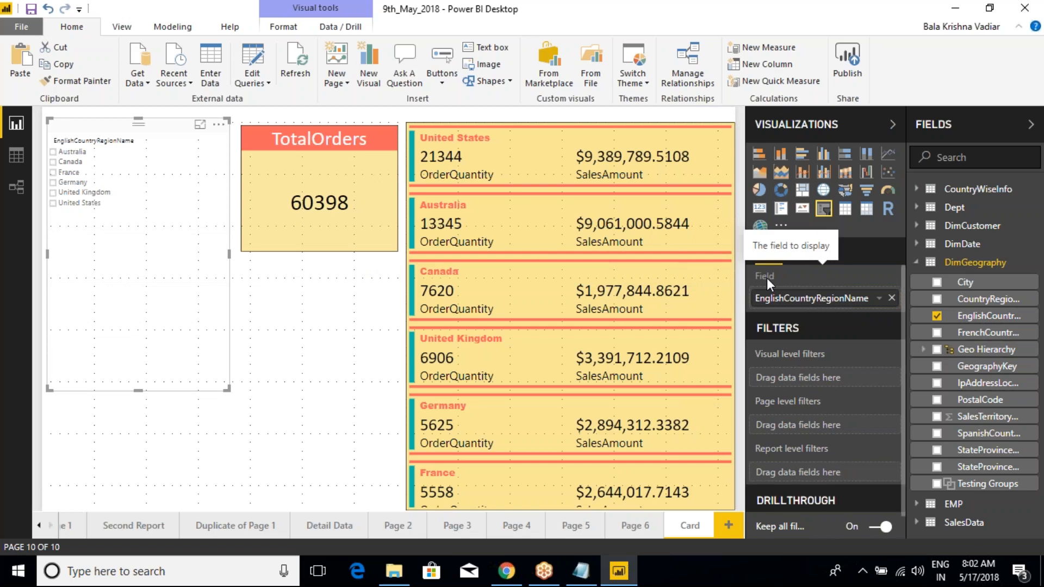
left_click_drag(966, 282, 867, 307)
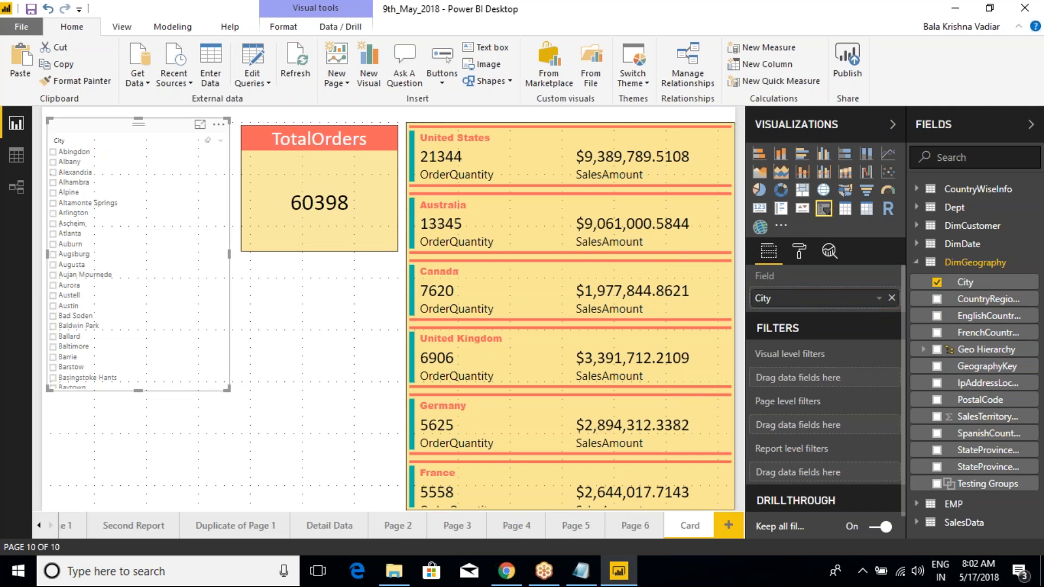
Step: Set the text size of the slicer's items to 22
left_click(799, 253)
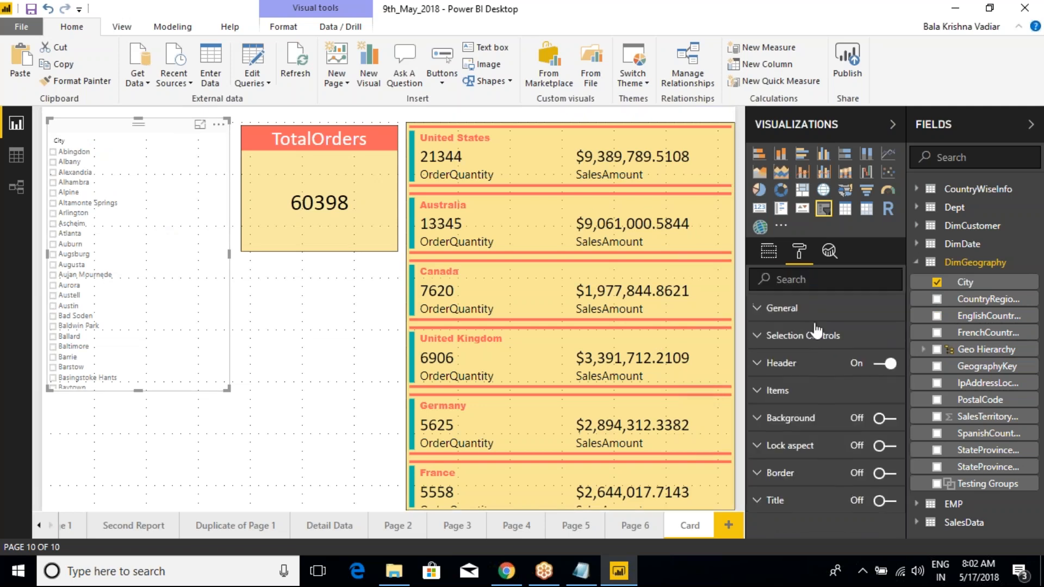
left_click(760, 393)
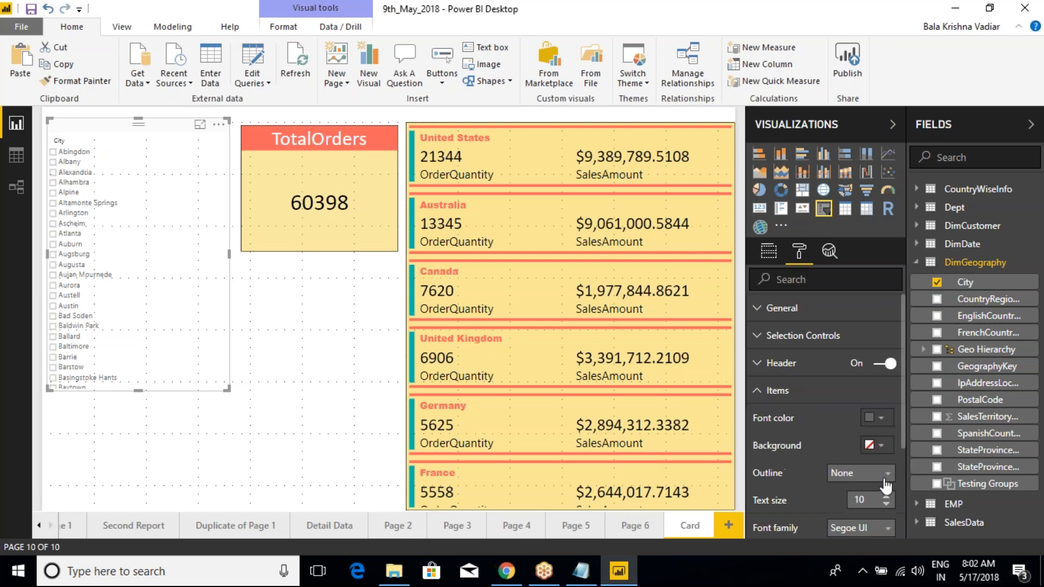
left_click(886, 499)
left_click(886, 499)
left_click(887, 498)
left_click(887, 499)
left_click(886, 499)
left_click(887, 499)
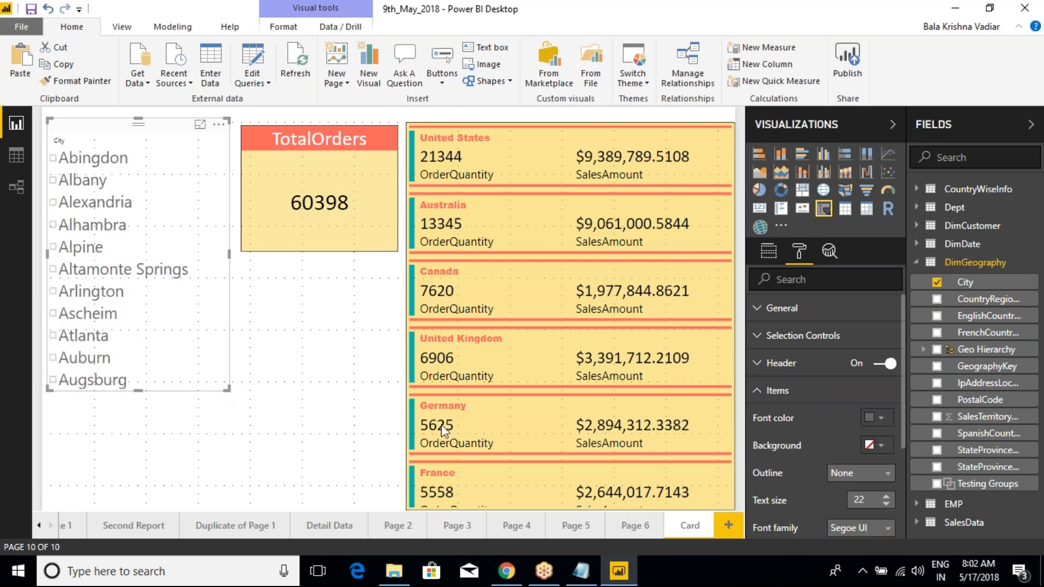
Step: Replace the slicer's City field with EnglishCountryRegionName and save the report
left_click(769, 251)
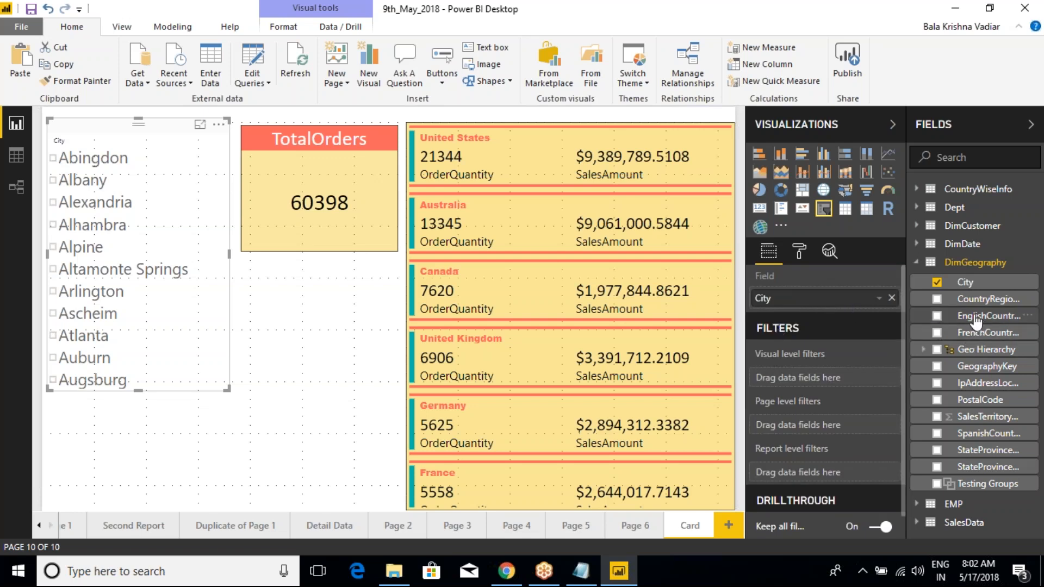
left_click_drag(988, 316, 840, 305)
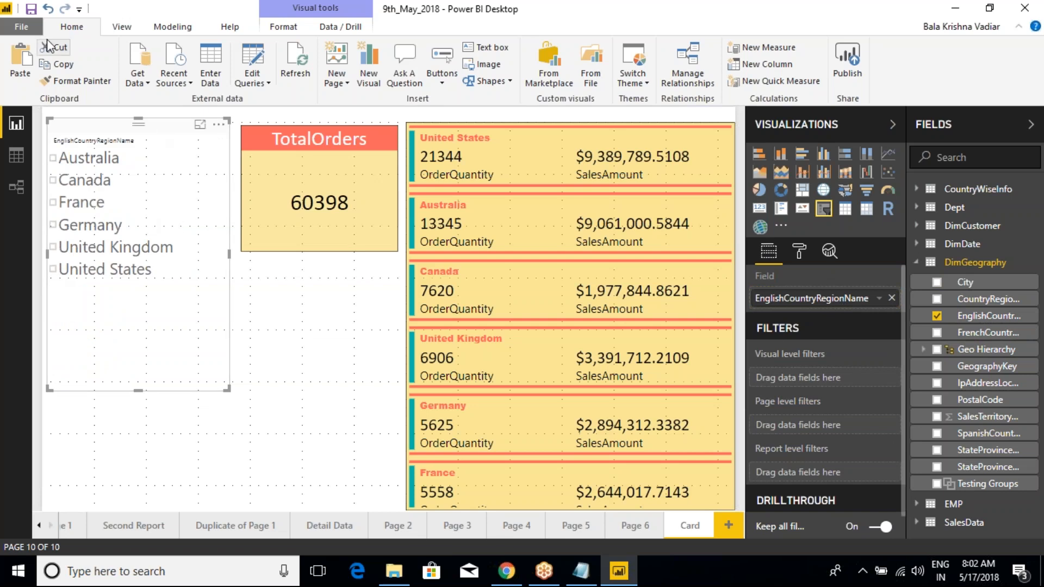
left_click(31, 9)
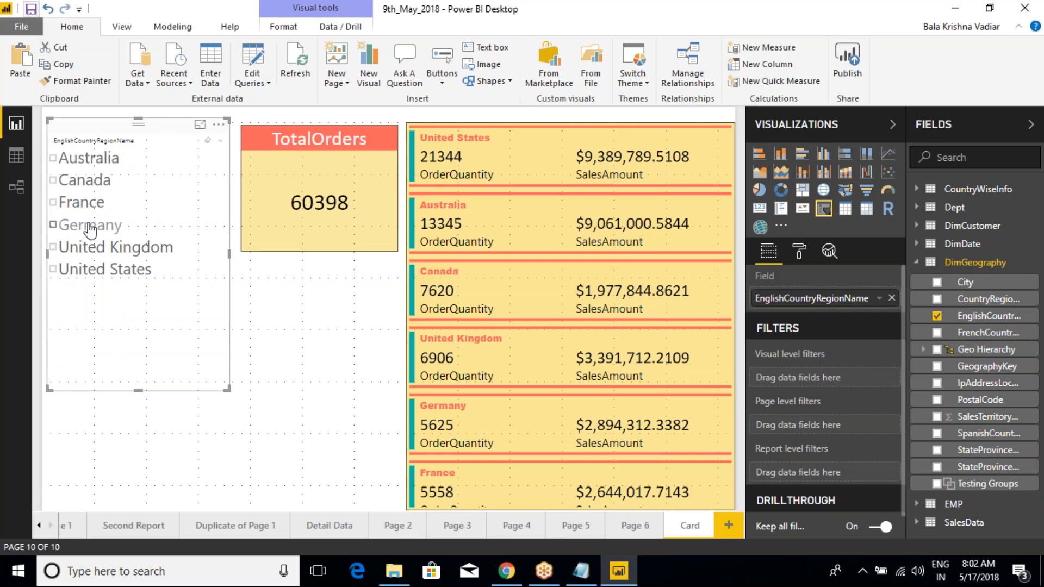
Step: Filter the page with the slicer by France, Germany, United Kingdom and Germany again, one country at a time
left_click(53, 203)
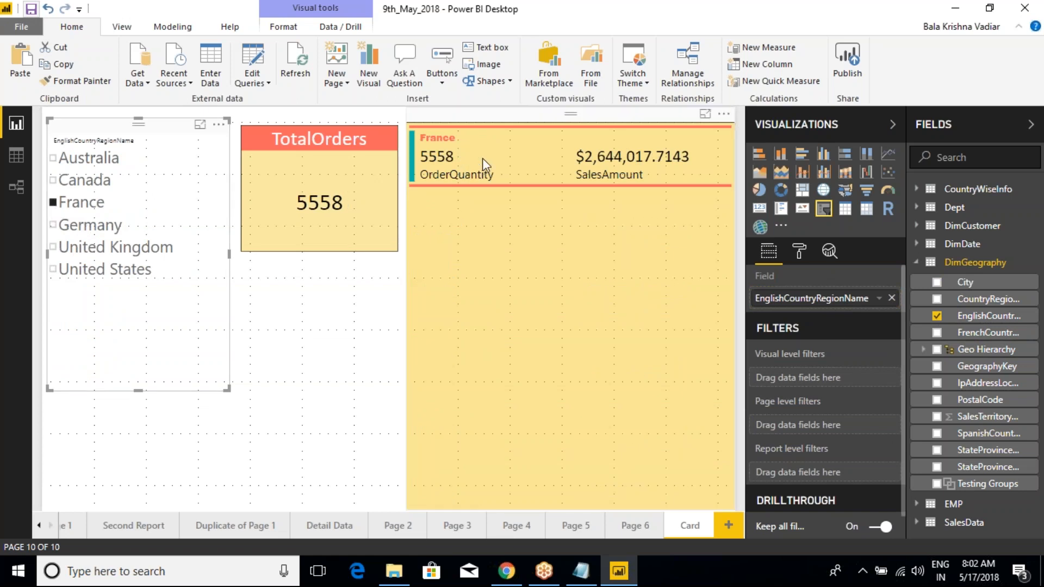
left_click(56, 227)
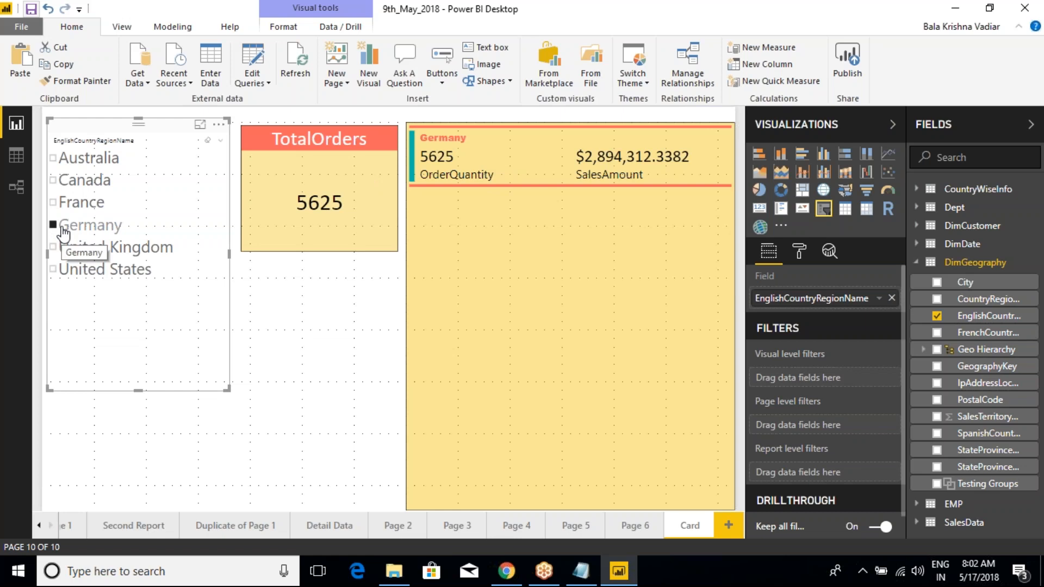
left_click(55, 248)
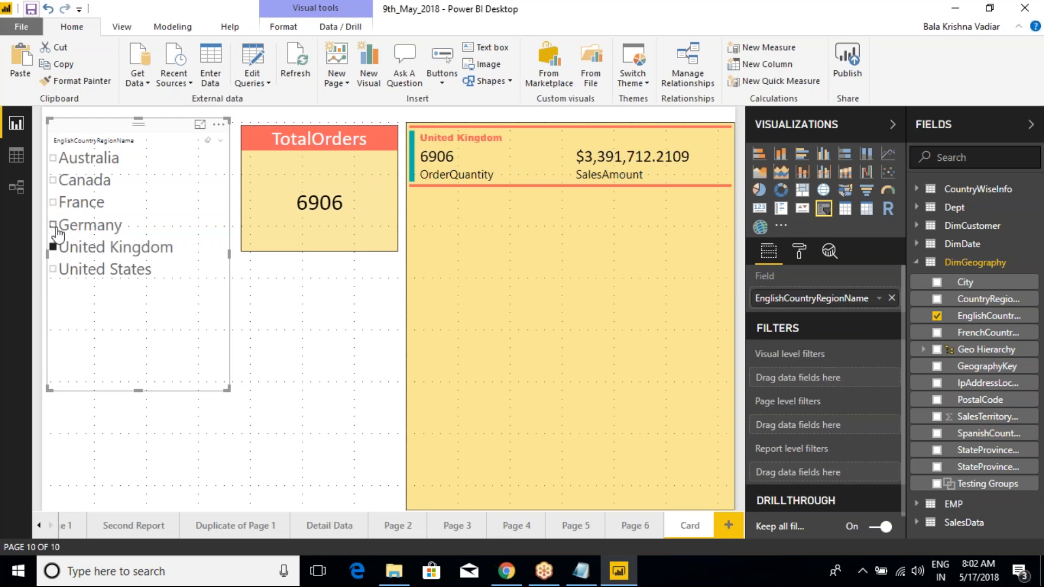
left_click(54, 225)
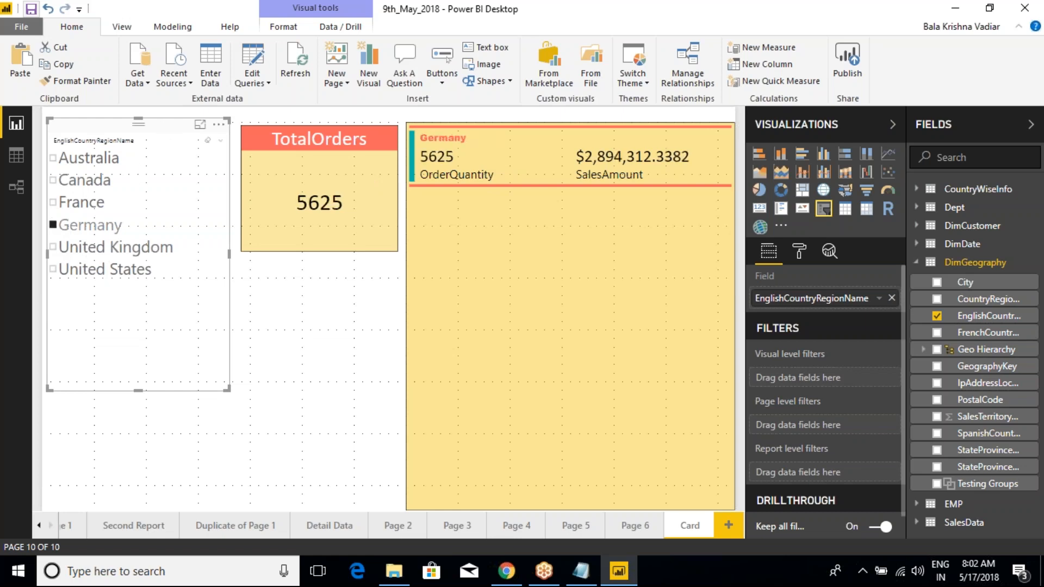
Step: Review the slicer's formatting groups, marking General through Title with on-screen annotations, and clear the annotations
left_click(802, 258)
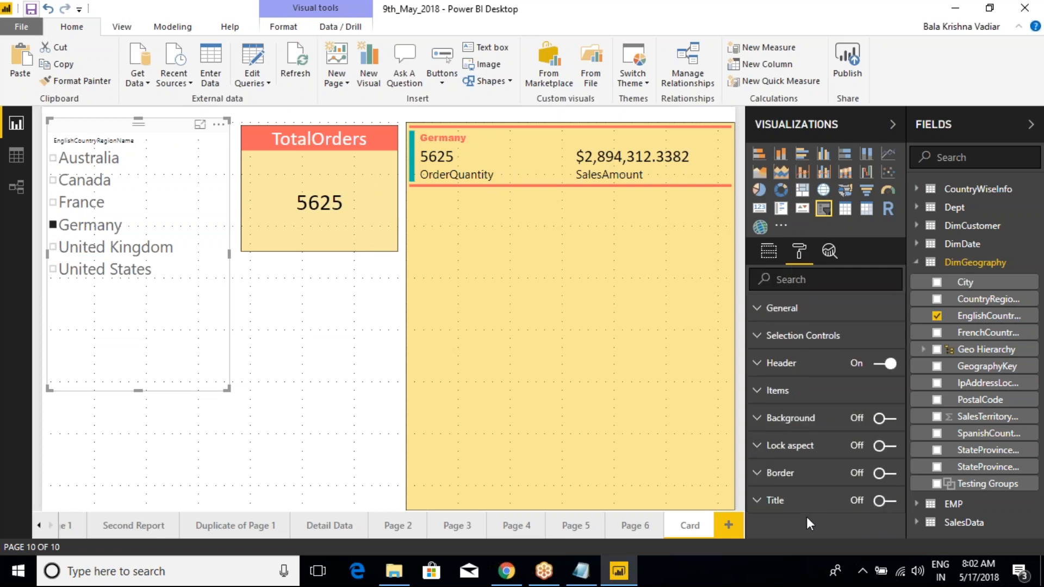
key("ctrl+2")
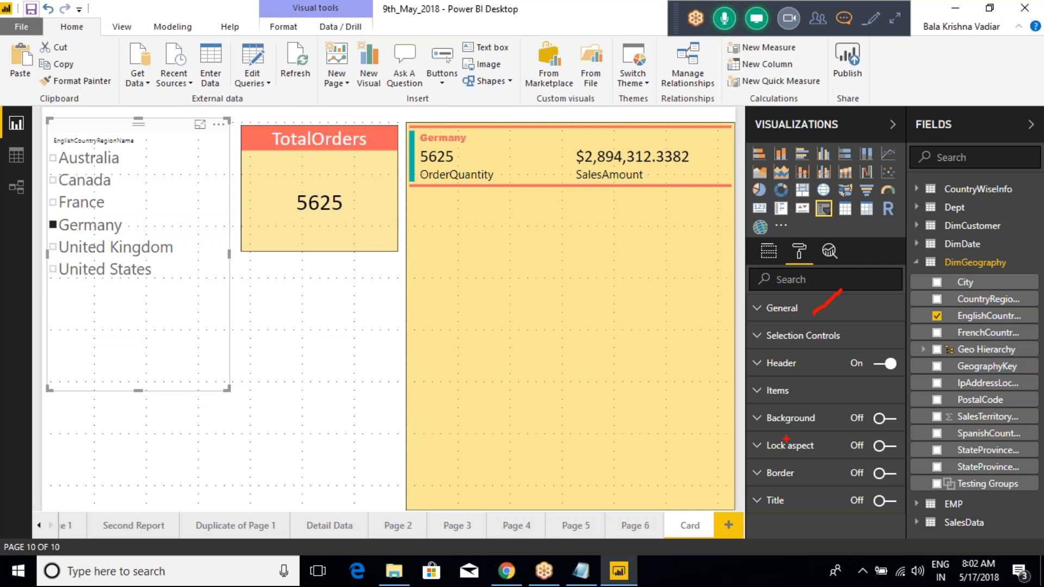
left_click_drag(777, 426, 815, 416)
mouse_move(710, 332)
left_mouse_down()
mouse_move(753, 336)
mouse_move(711, 386)
mouse_move(739, 392)
mouse_move(735, 366)
mouse_move(746, 366)
left_mouse_up()
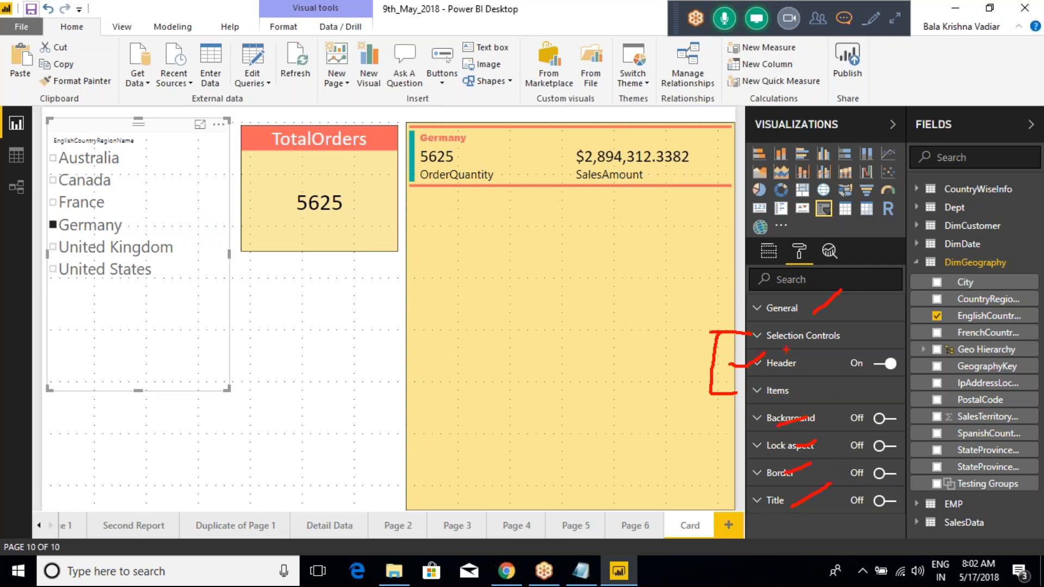
key("Escape")
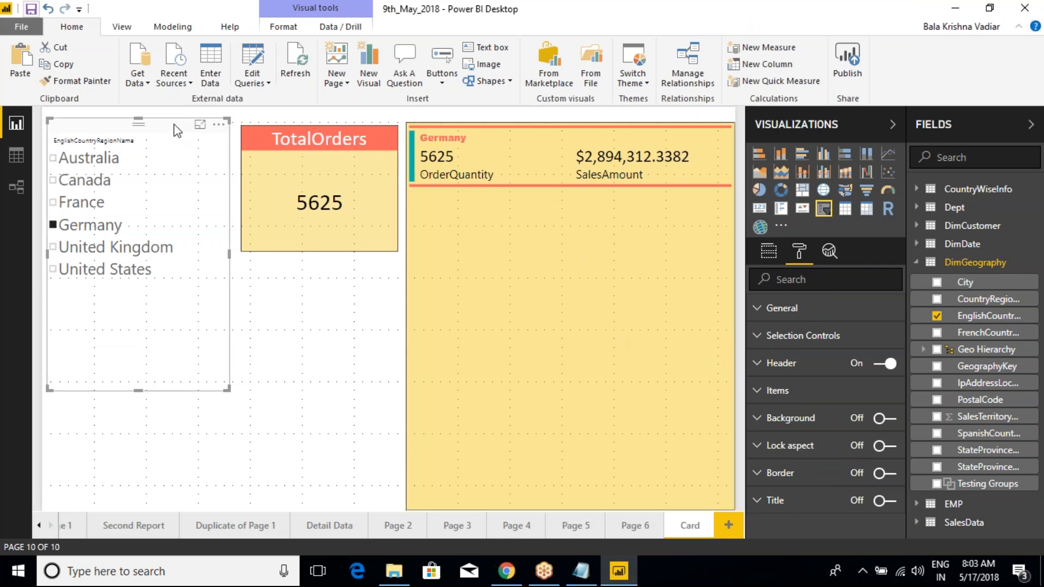
Step: Try selecting France and Germany in the slicer, and turn off Single Select in its selection controls
left_click(765, 337)
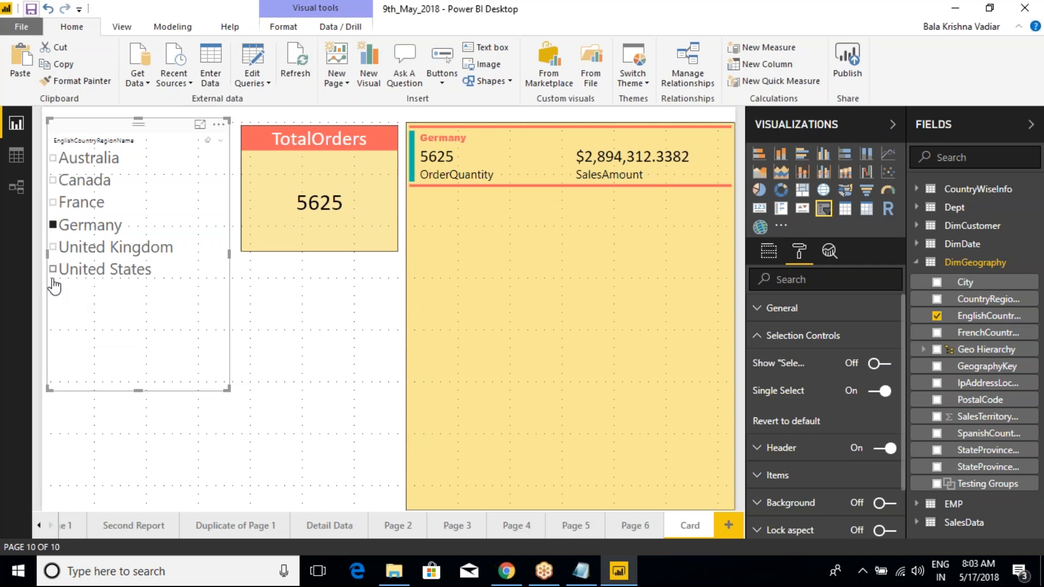
left_click(52, 202)
left_click(53, 225)
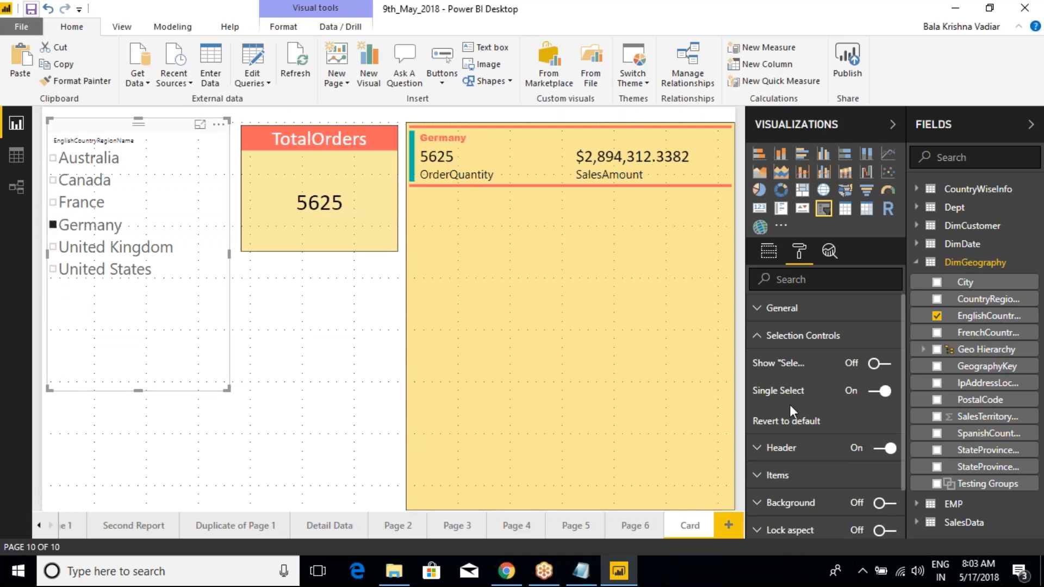
left_click(875, 395)
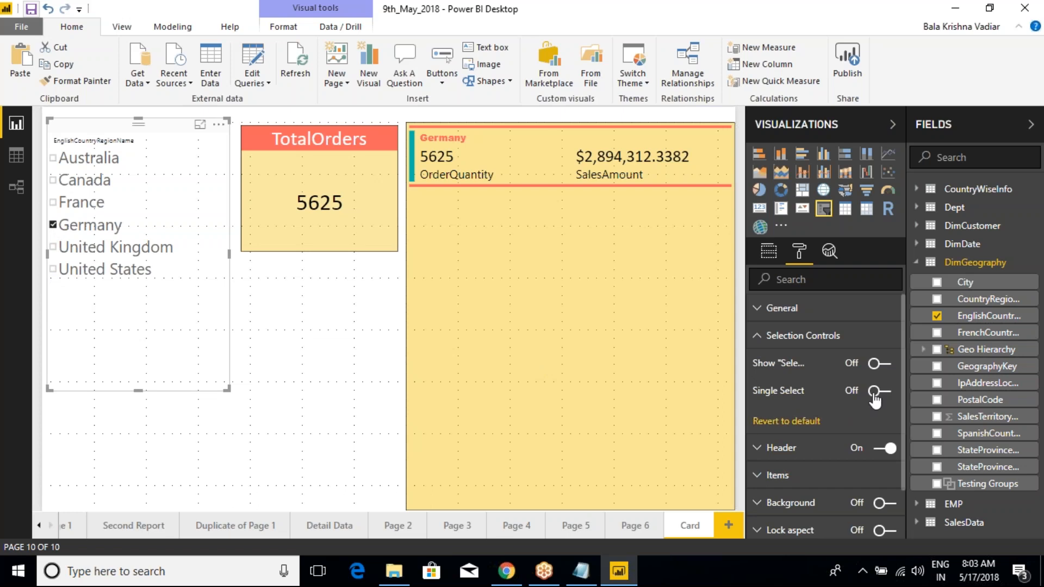
Step: Try multiple selection in the slicer by combining United Kingdom, France and Germany, and end with all six countries selected
left_click(62, 252)
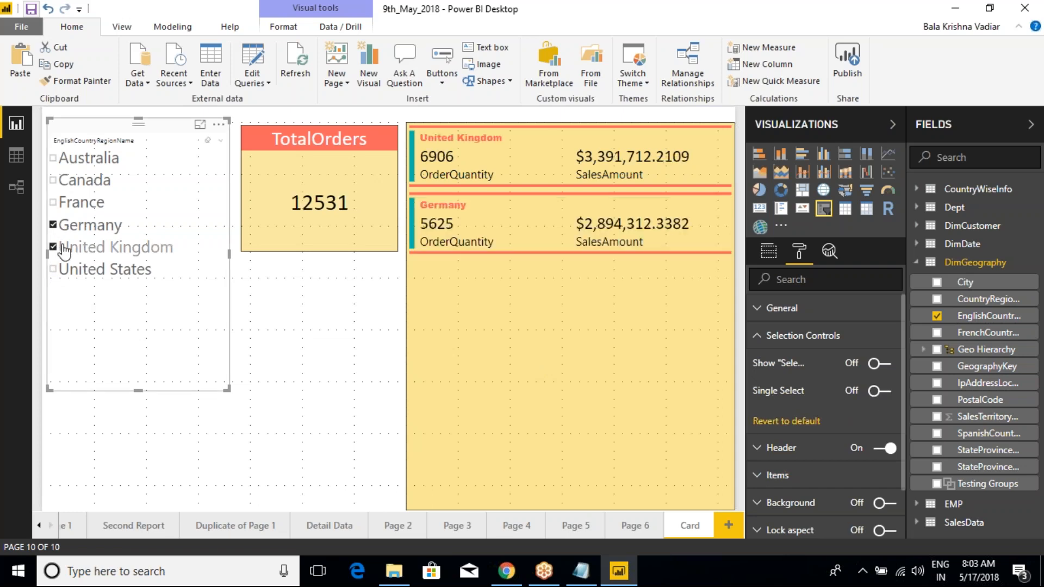
left_click(71, 206)
left_click(65, 225)
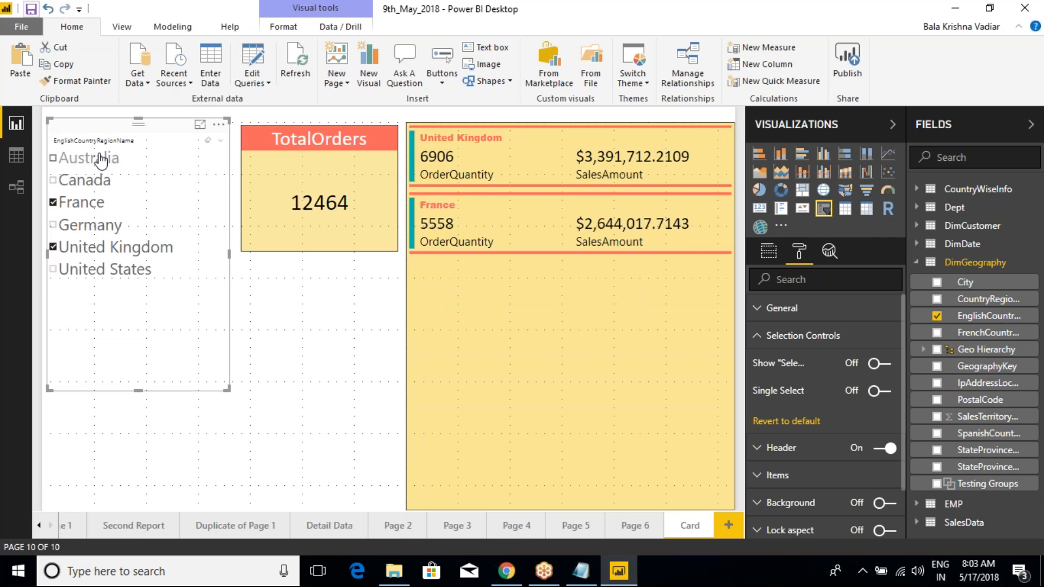
left_click(53, 159)
left_click(52, 180)
left_click(52, 225)
left_click(58, 270)
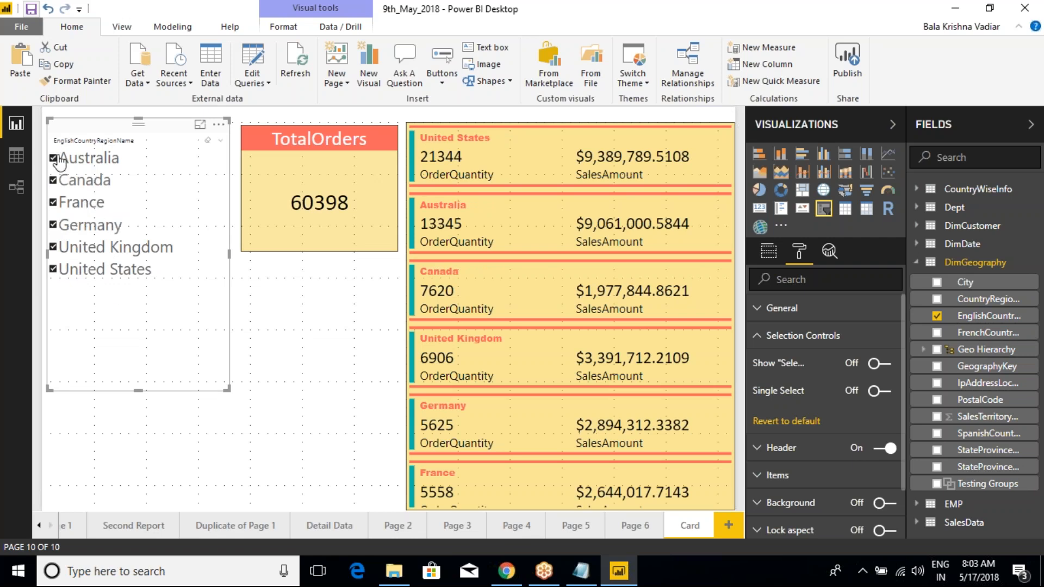
Step: Turn on the slicer's Select All option, toggle it to select every country, and deselect only Canada
left_click(884, 366)
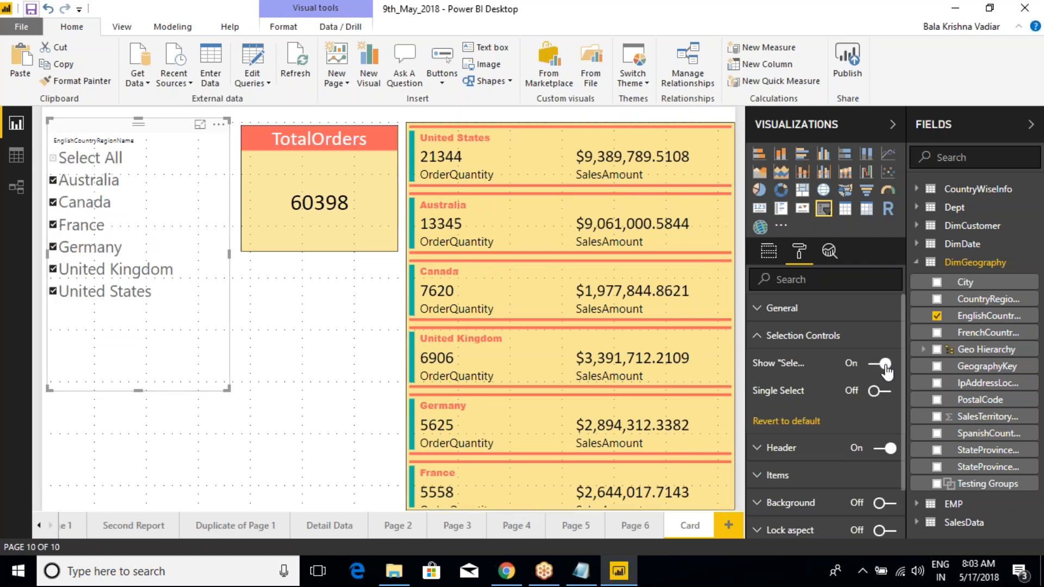
left_click(54, 159)
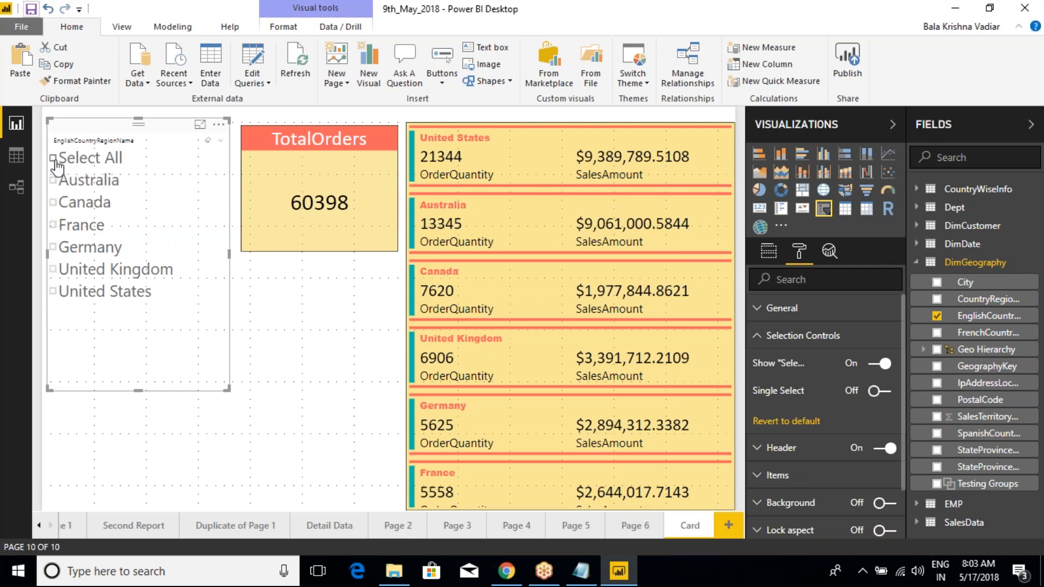
left_click(56, 202)
left_click(54, 159)
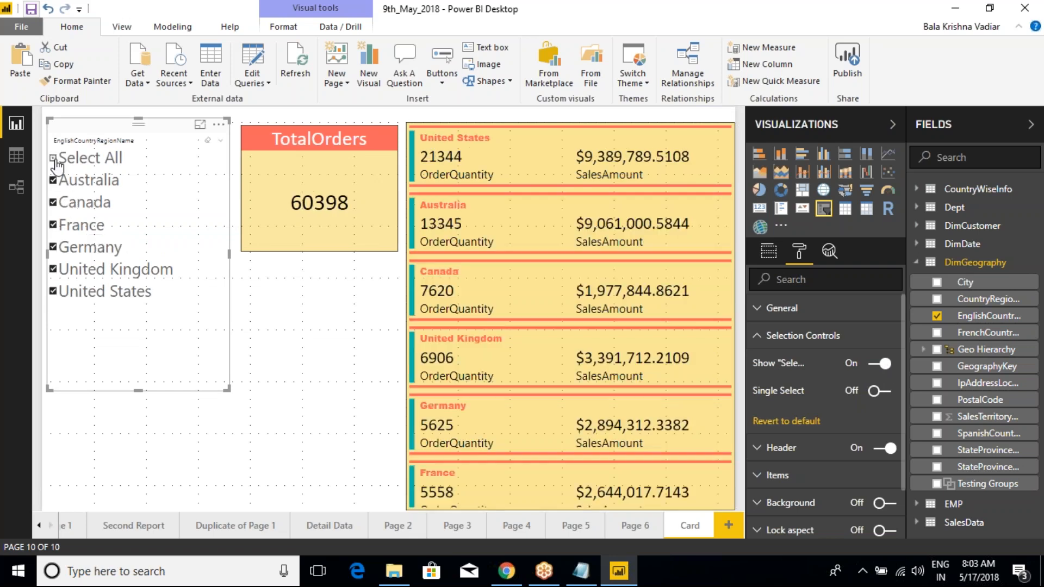
left_click(54, 203)
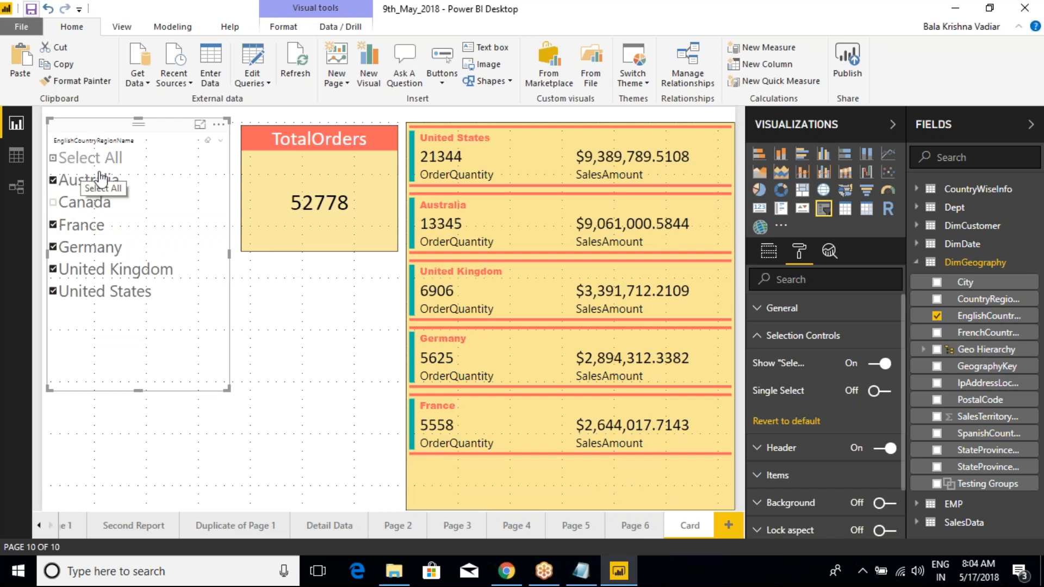
left_click(256, 314)
left_click(110, 130)
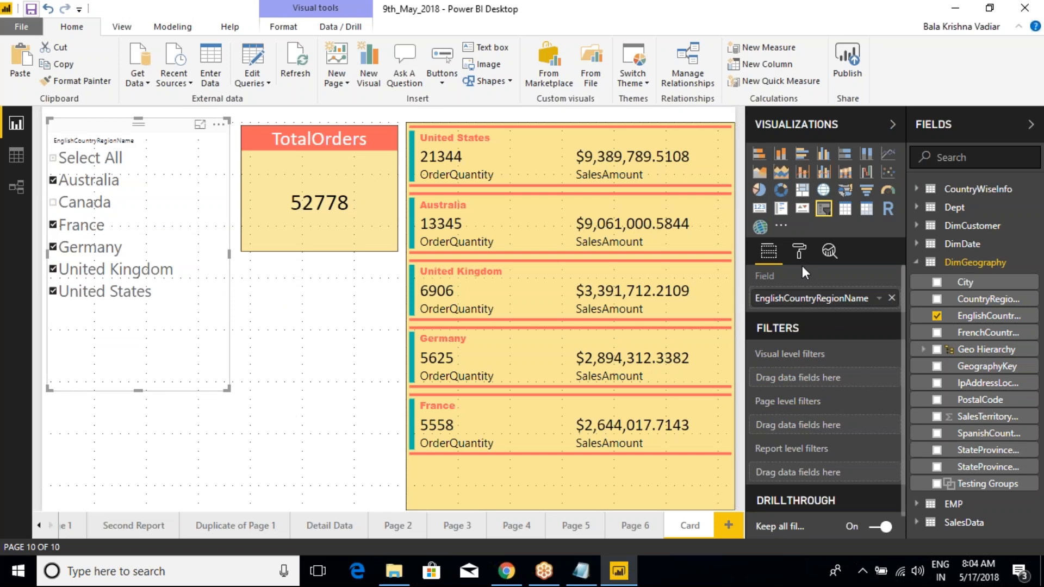
Step: Shrink the country slicer to fit its list more tightly, and set its header text size to 15
left_click_drag(227, 389, 202, 331)
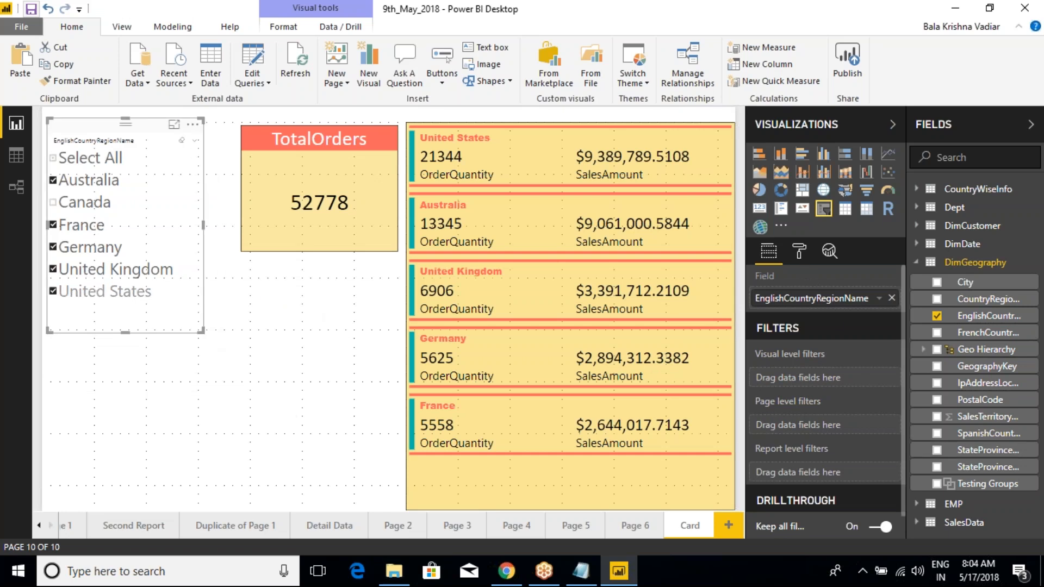
left_click(797, 252)
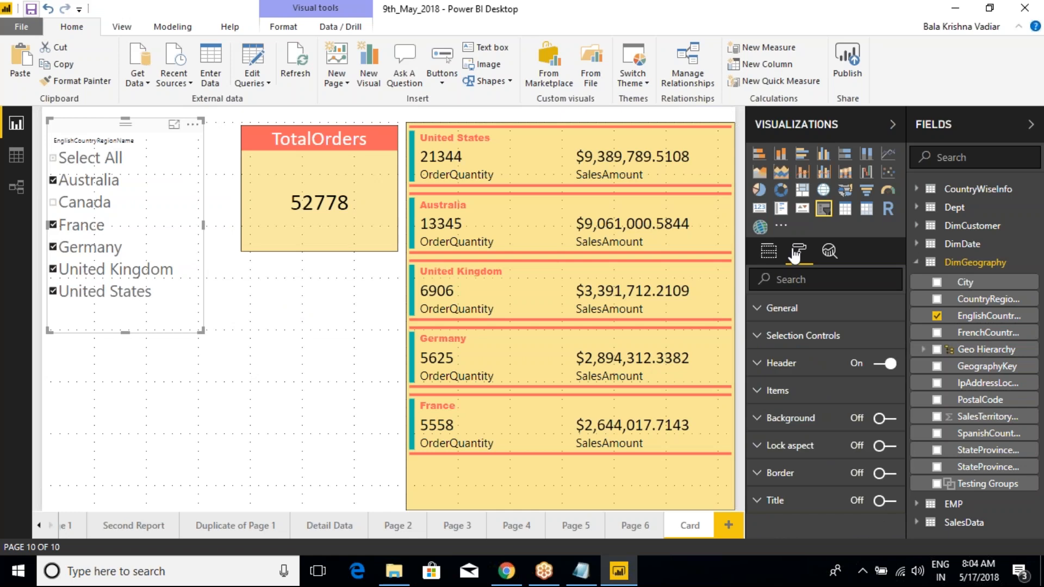
left_click(760, 339)
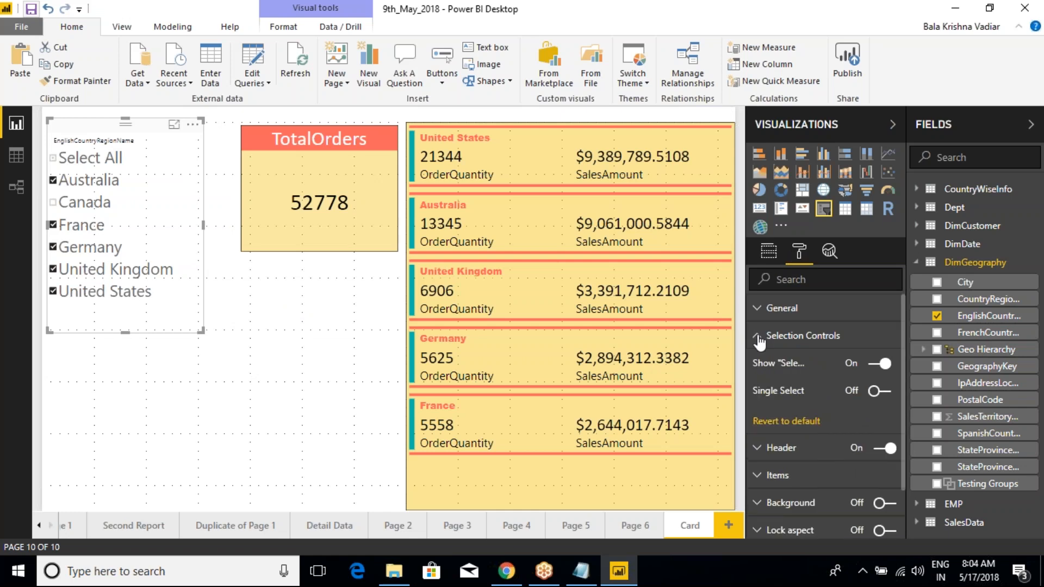
left_click(760, 338)
left_click(762, 365)
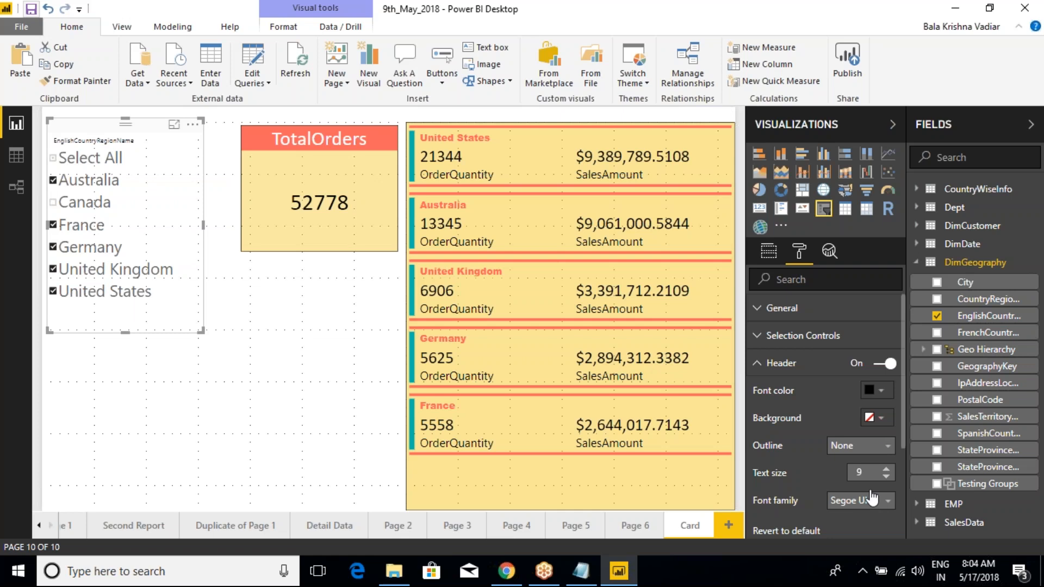
left_click(887, 471)
left_click(886, 471)
left_click(887, 471)
left_click(887, 471)
left_click(886, 471)
left_click(886, 471)
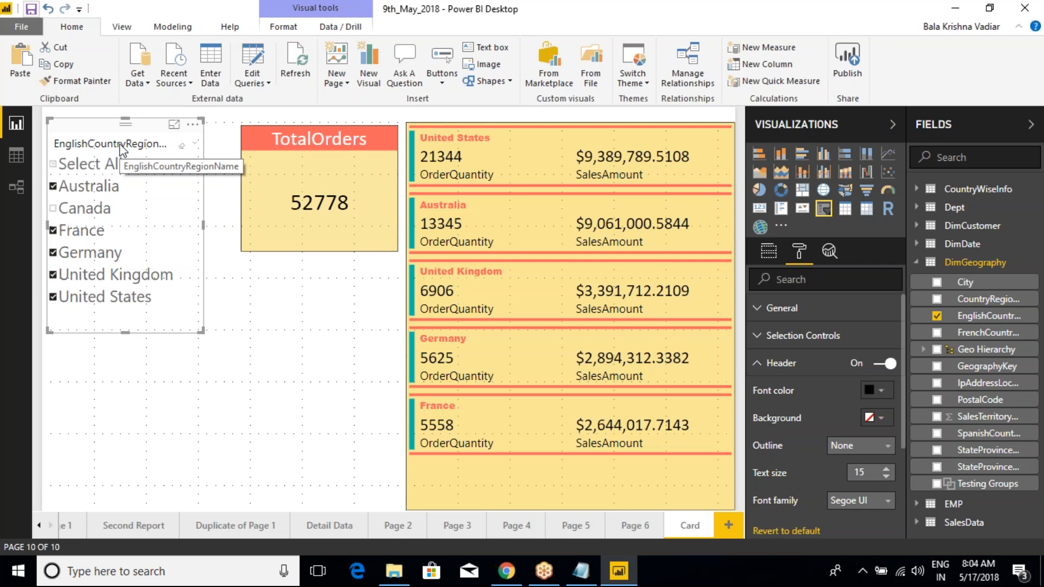
left_click(766, 368)
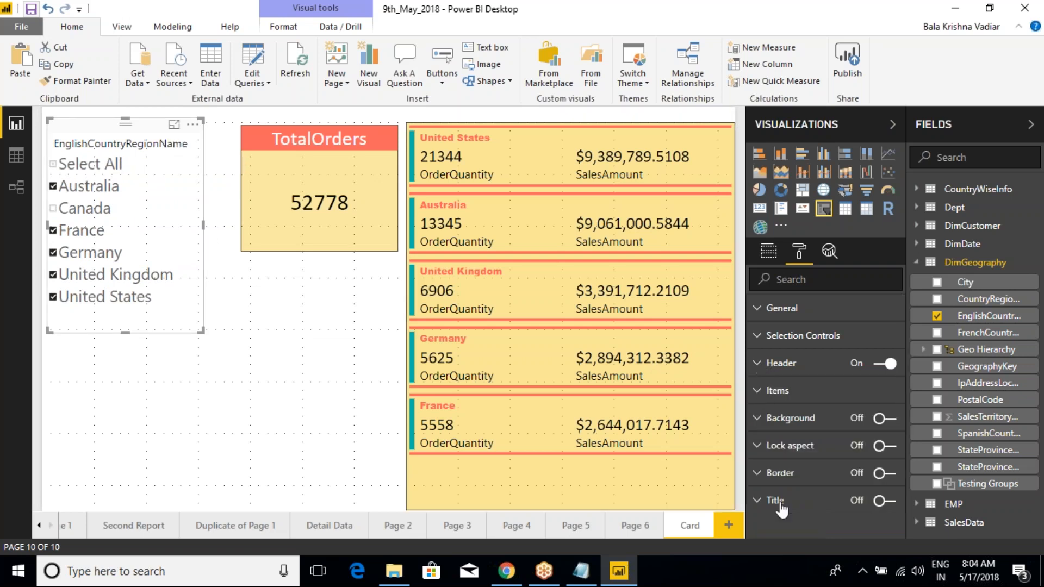
Step: Turn on the slicer's title and set the title text to "Country"
left_click(886, 501)
left_click(775, 500)
scroll(805, 462, "down", 3)
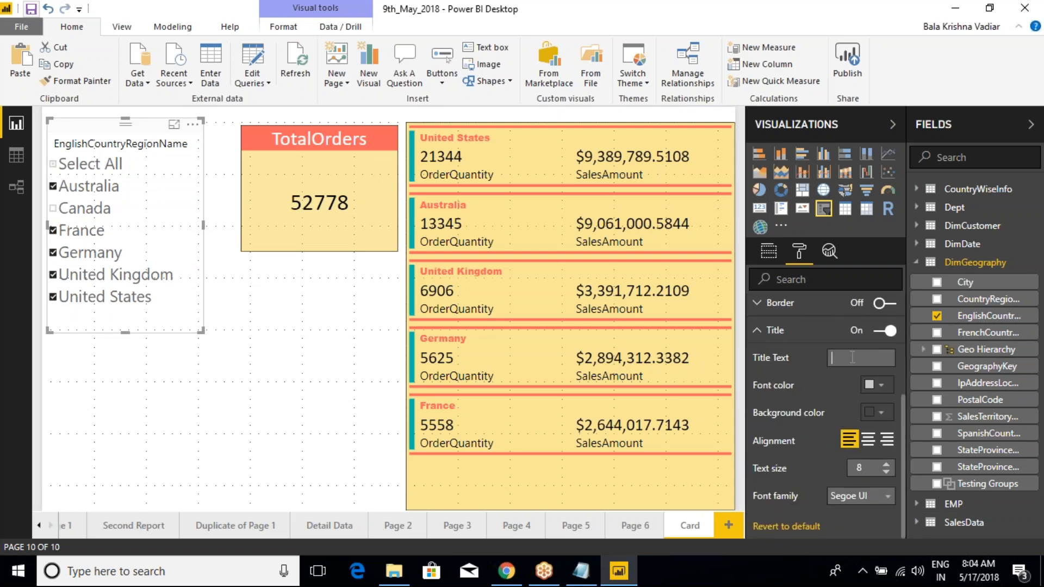
left_click(853, 358)
type("Country")
key("Return")
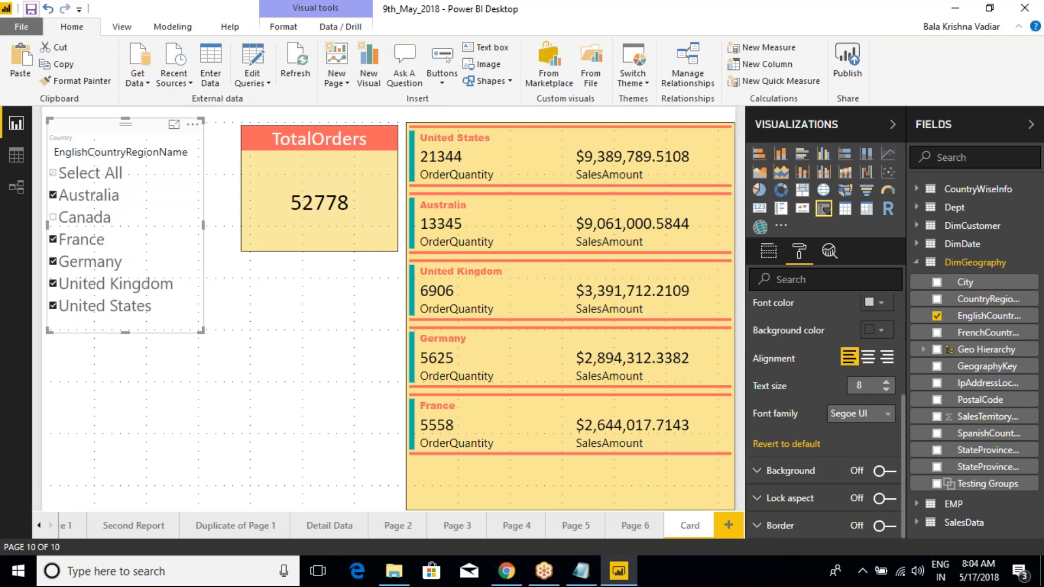
Step: Change the slicer's title text to "Country Names", center it, and set its text size to 19
scroll(824, 416, "up", 1)
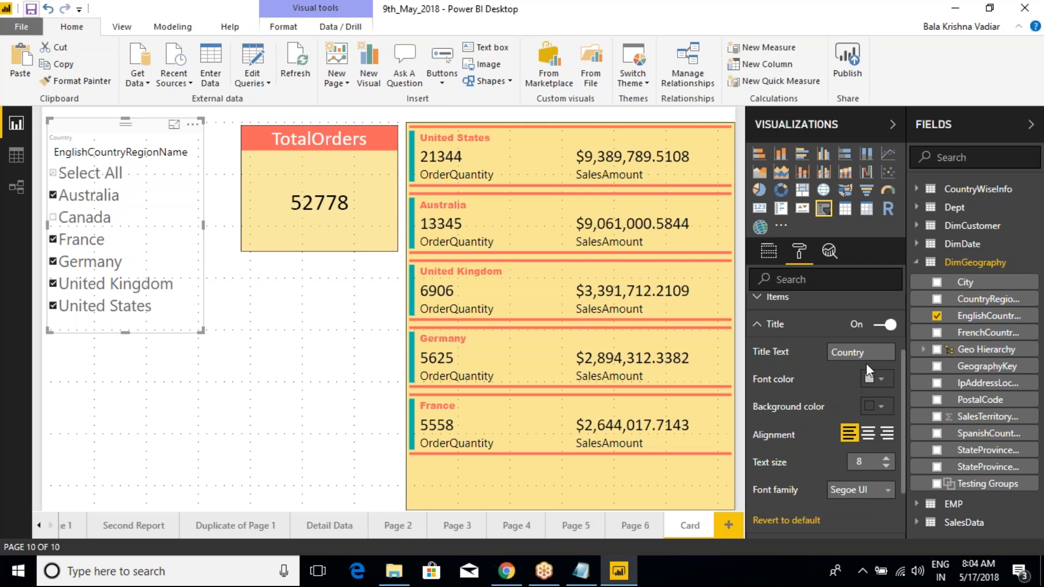
left_click(876, 353)
left_click(869, 435)
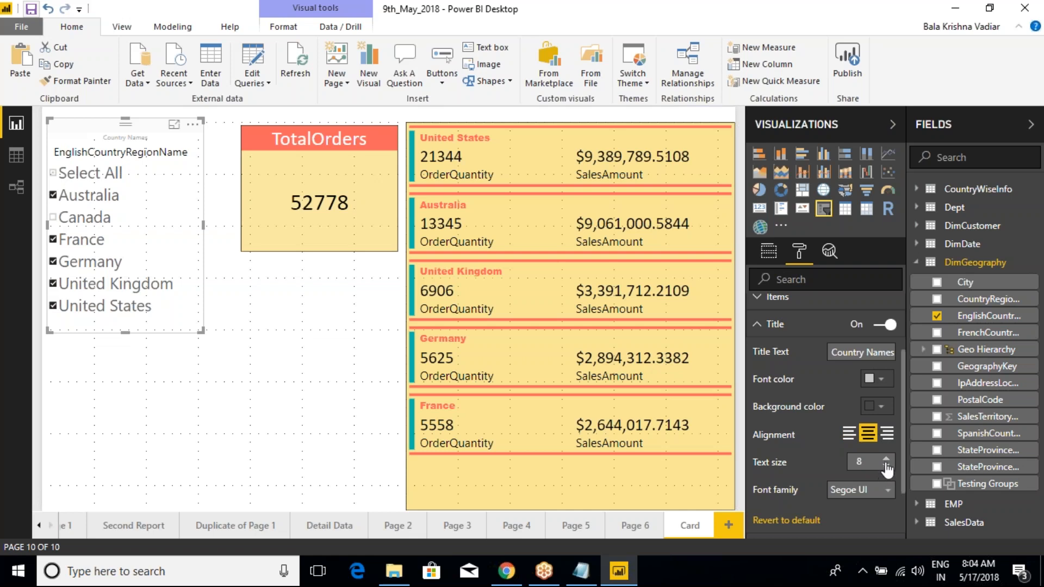
left_click(886, 459)
left_click(886, 459)
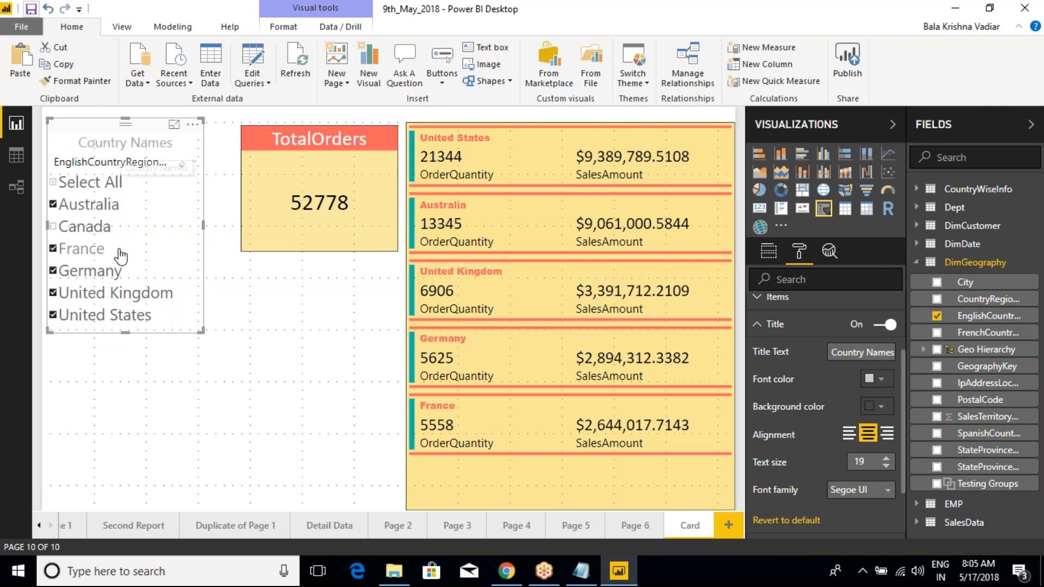
left_click(760, 332)
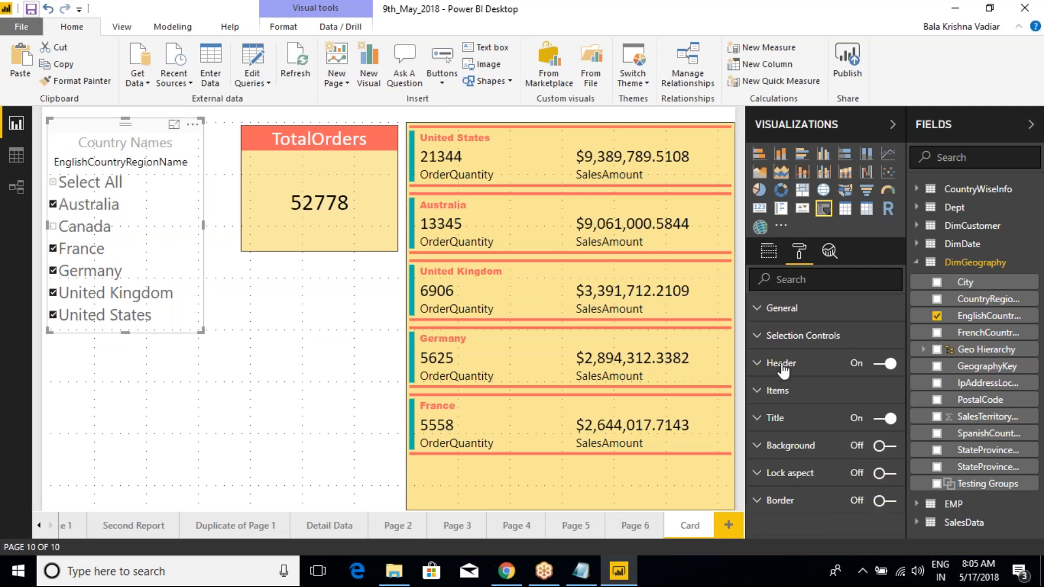
Step: Switch the slicer's header off and back on, and turn off its title
left_click(881, 364)
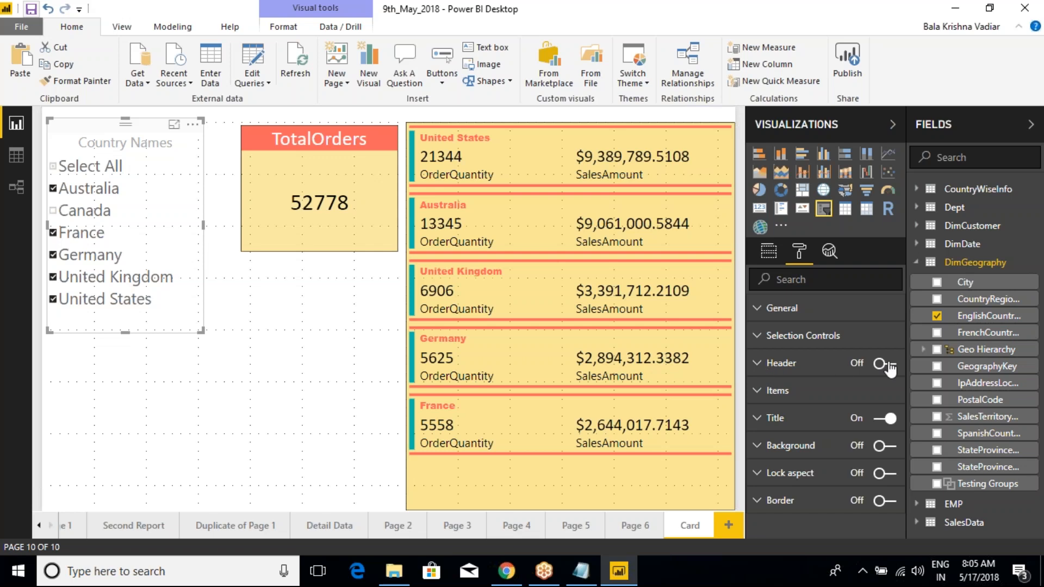
left_click(886, 366)
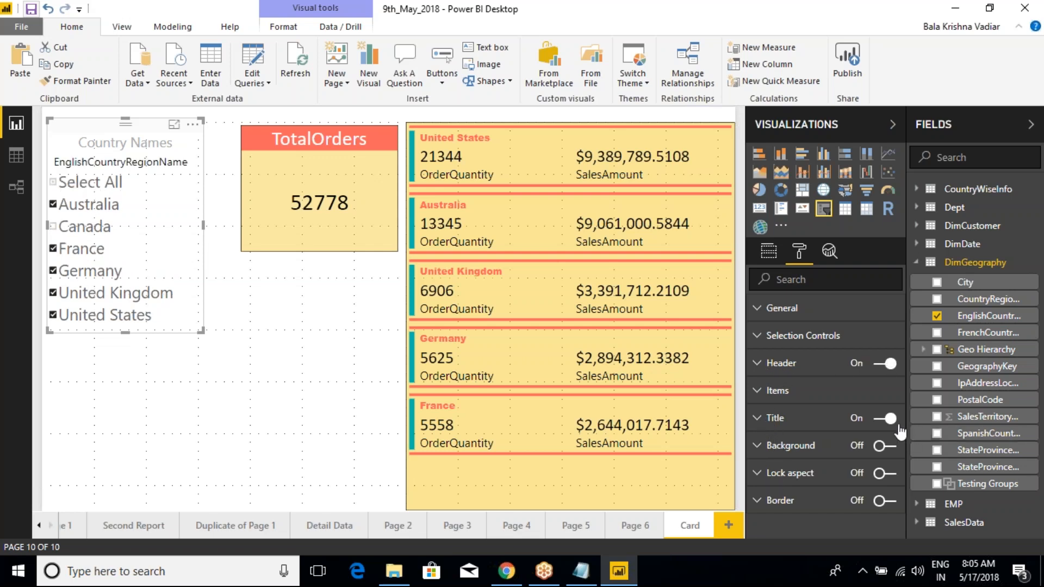
left_click(881, 420)
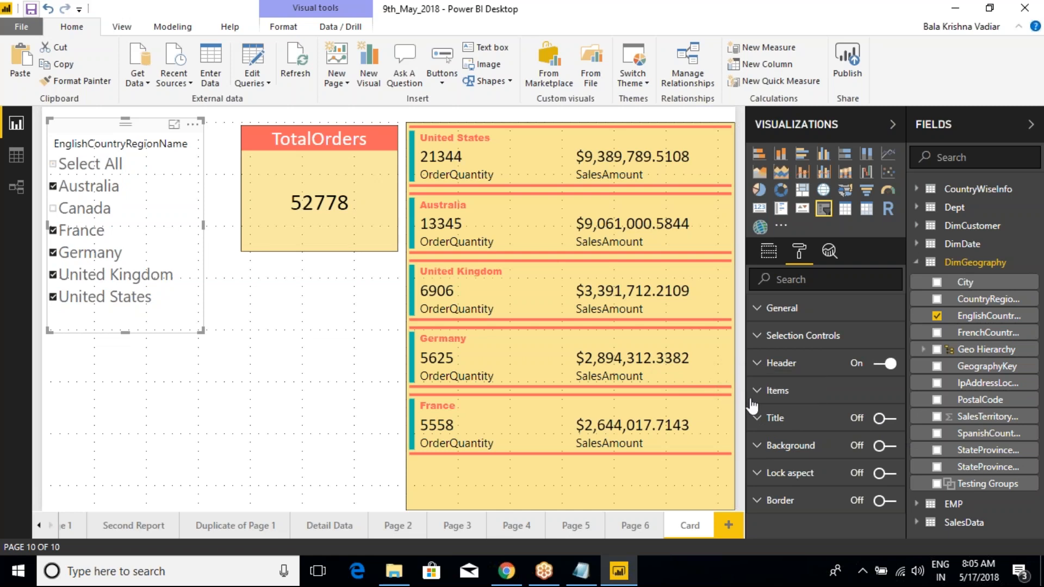
Step: Set the slicer header's font color to white and its background to the coral red theme color
left_click(757, 364)
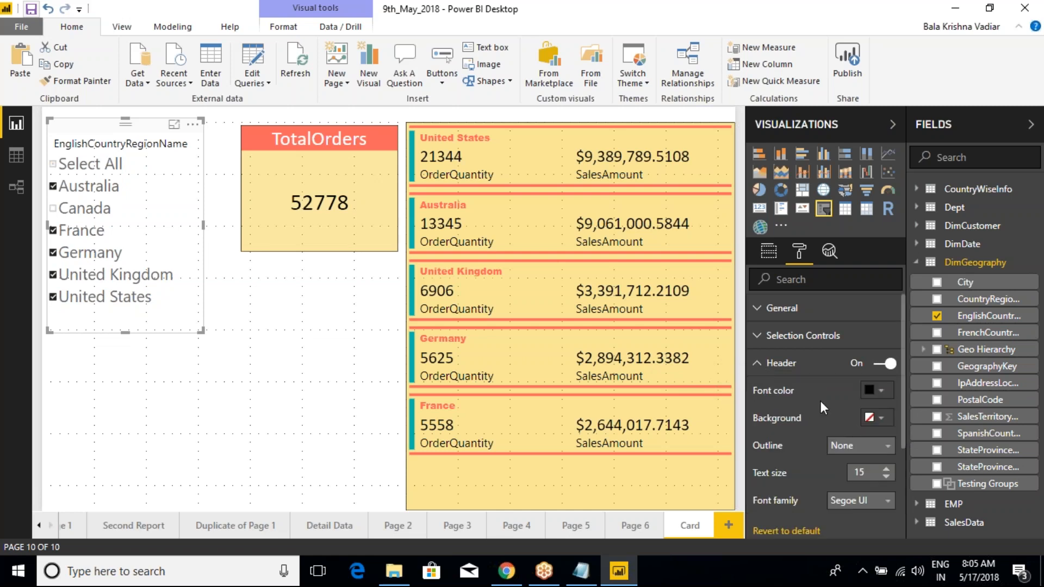
left_click(874, 391)
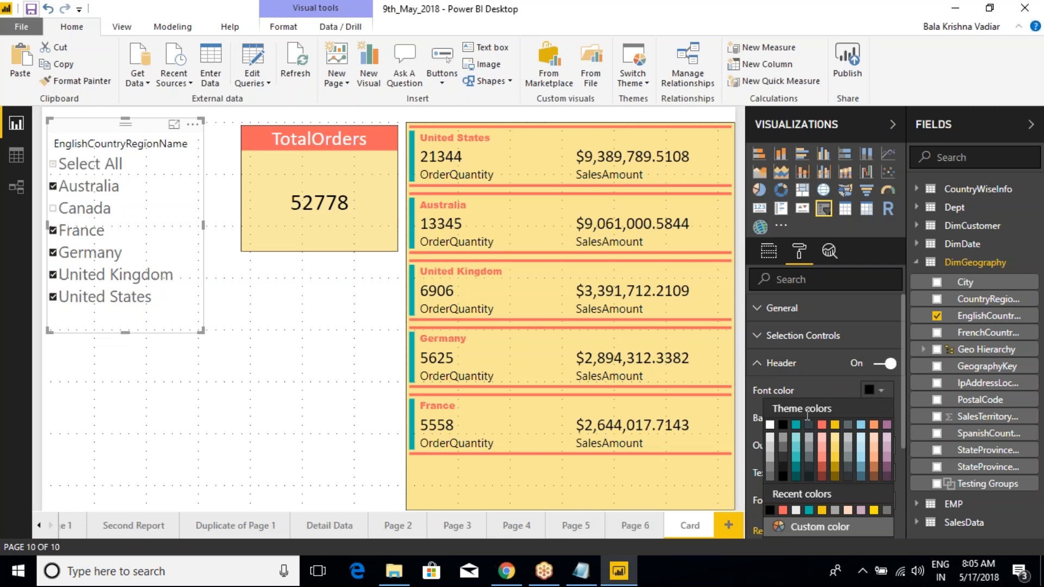
left_click(821, 425)
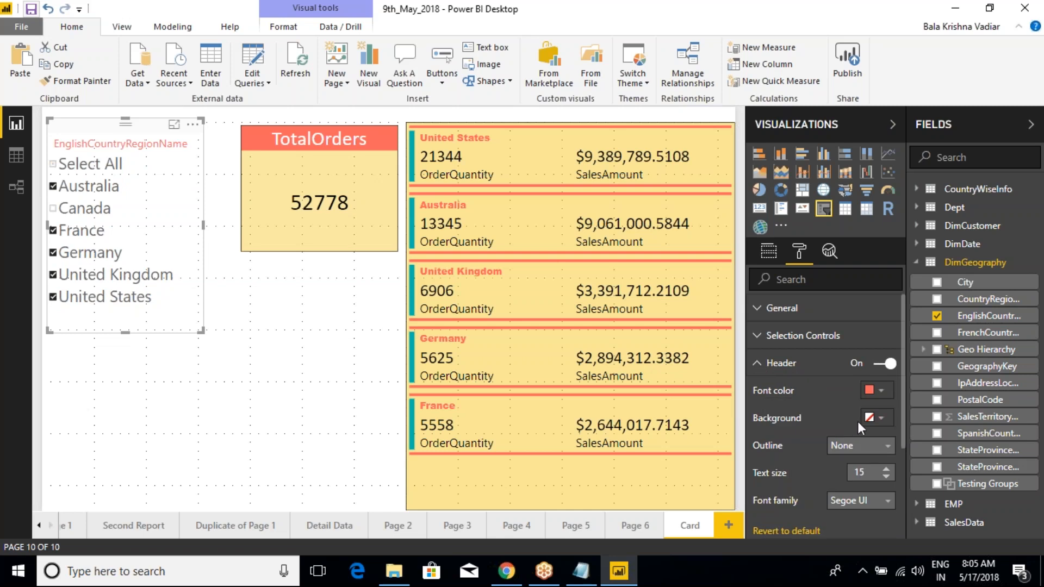
left_click(879, 392)
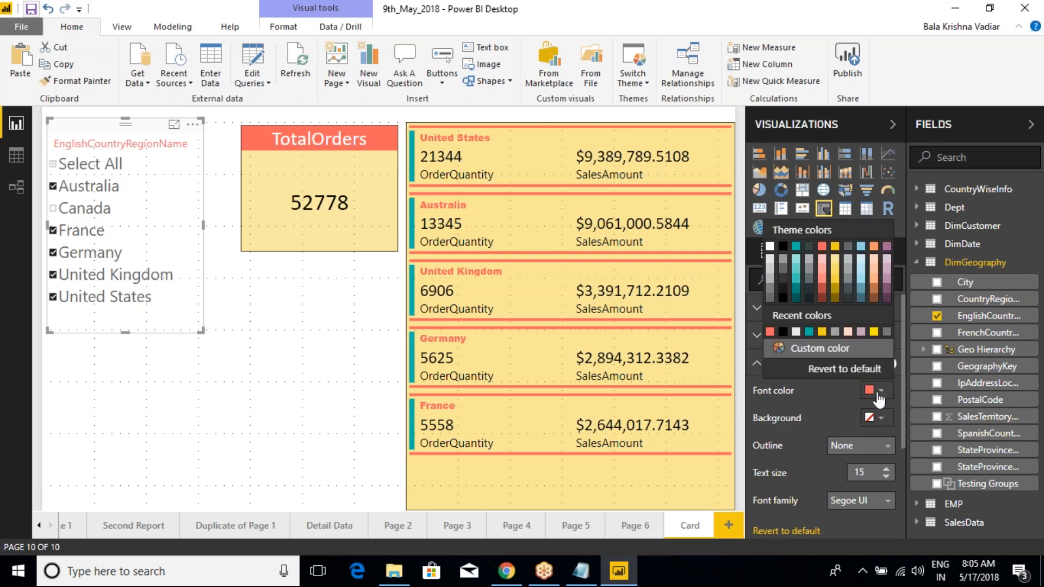
left_click(770, 246)
left_click(881, 420)
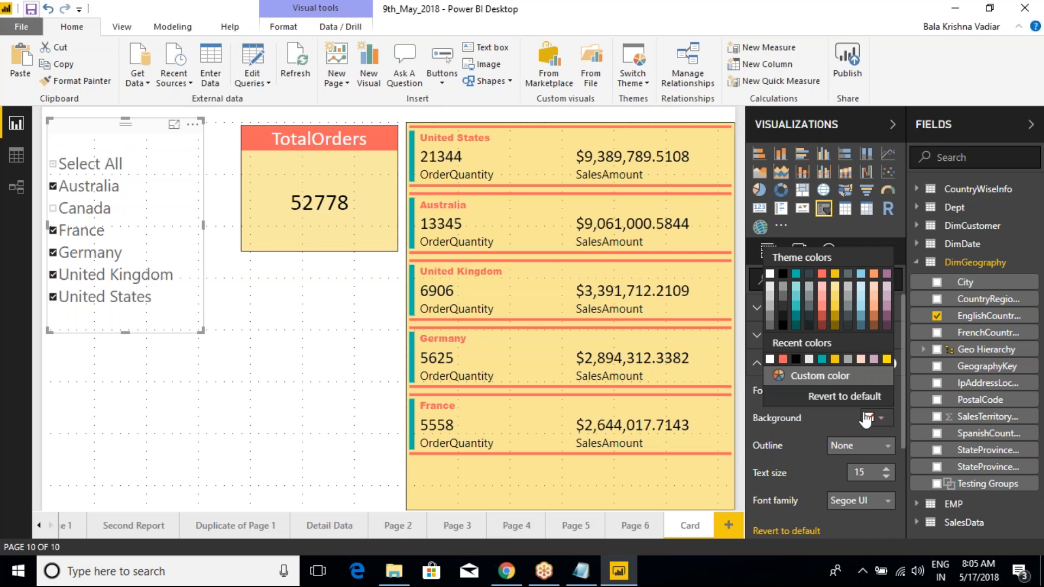
left_click(822, 275)
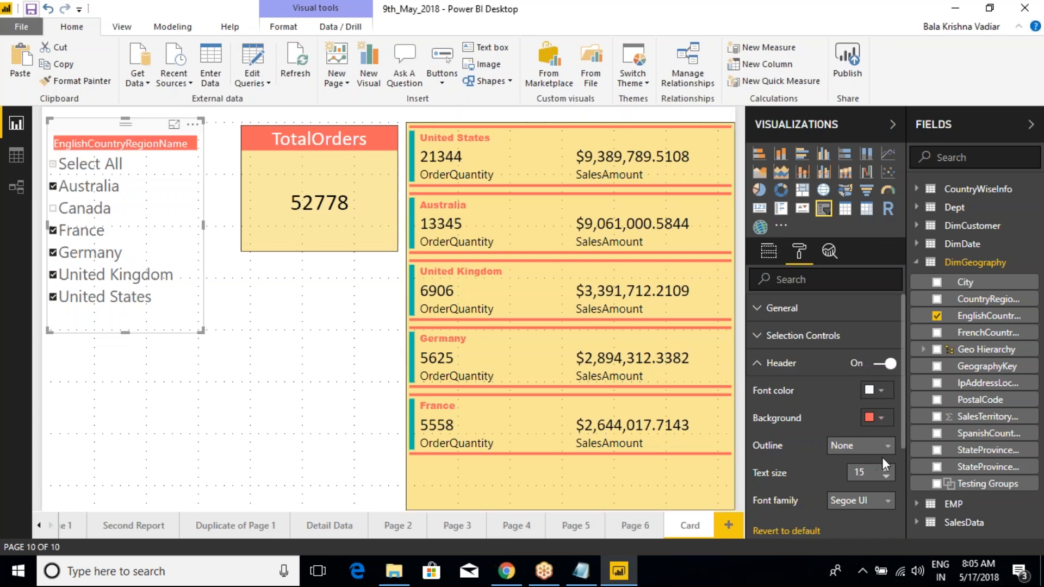
Step: Keep the header outline at None, try Arial Black, reduce the header text size to 11, and set the font family to Calibri
left_click(874, 446)
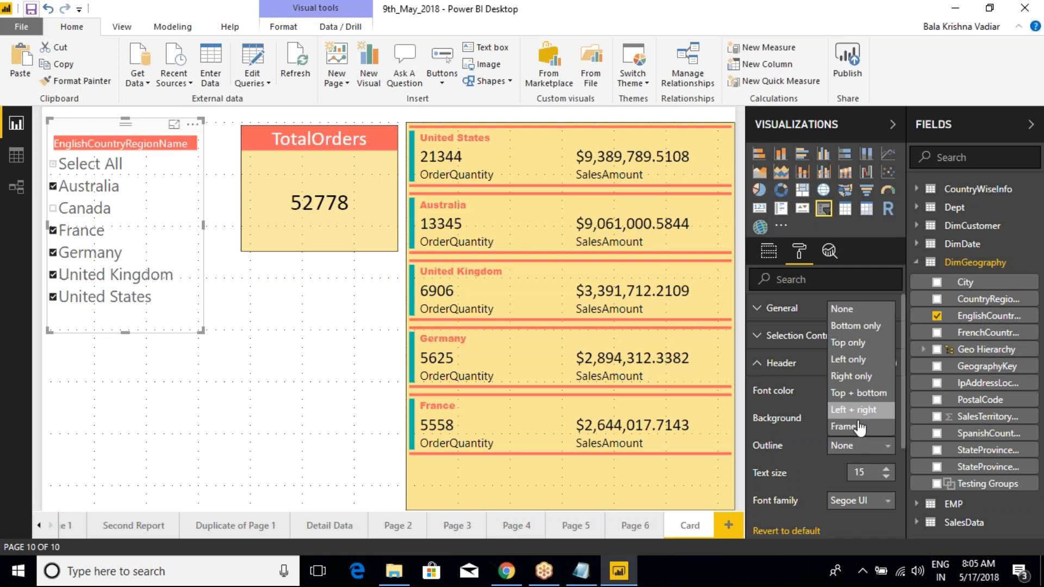
left_click(853, 446)
left_click(859, 501)
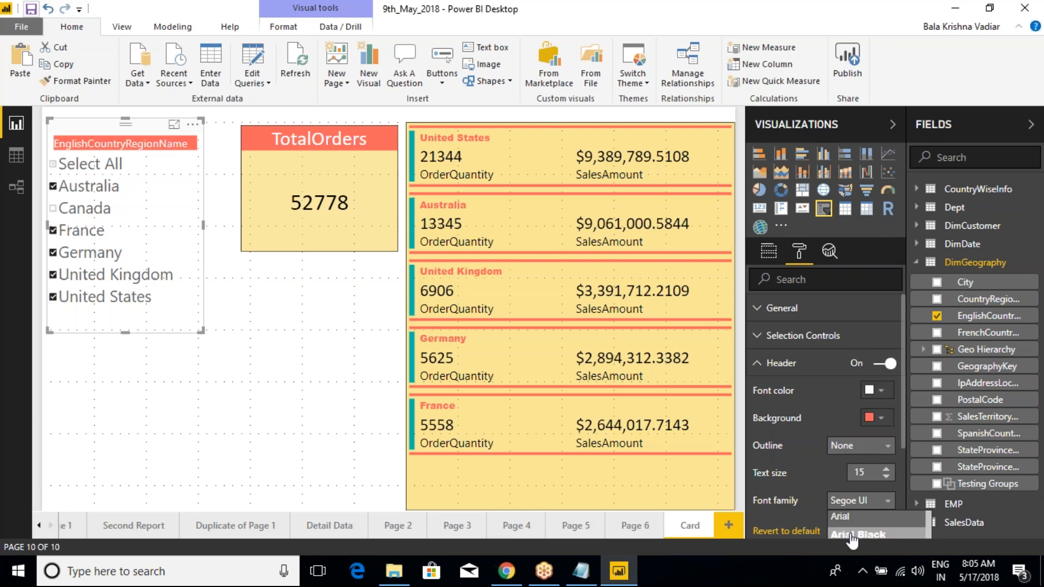
left_click(851, 536)
left_click(887, 477)
left_click(887, 477)
left_click(887, 477)
left_click(887, 477)
left_click(875, 501)
scroll(859, 536, "down", 2)
left_click(853, 533)
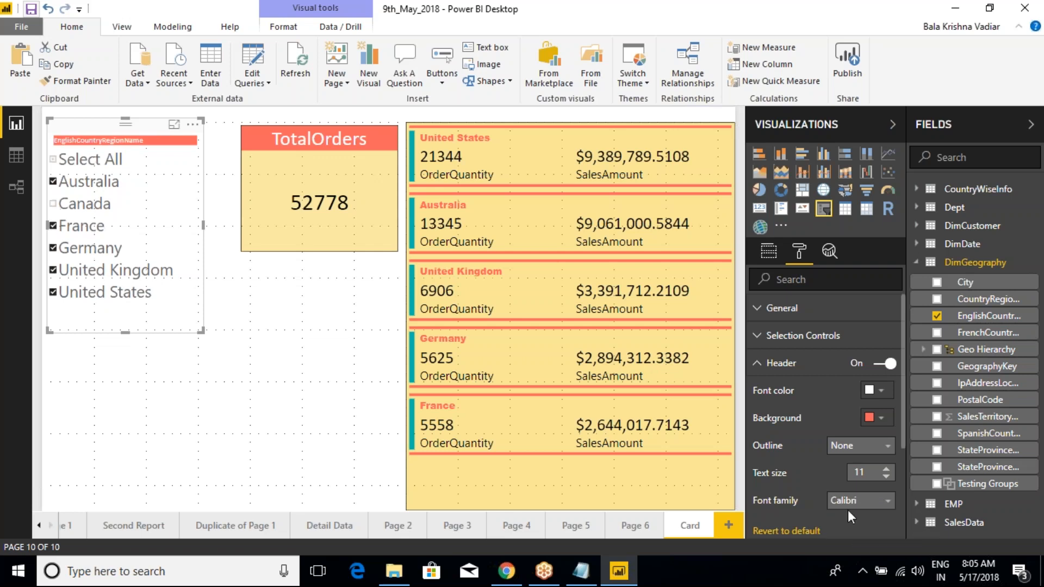
Step: Set the slicer header's text size to 19 and enlarge the slicer so the full header name fits
left_click(886, 469)
left_click(887, 469)
left_click(887, 469)
left_click(887, 469)
left_click(887, 469)
left_click(886, 469)
left_click(887, 469)
left_click(887, 469)
left_click_drag(201, 330, 224, 338)
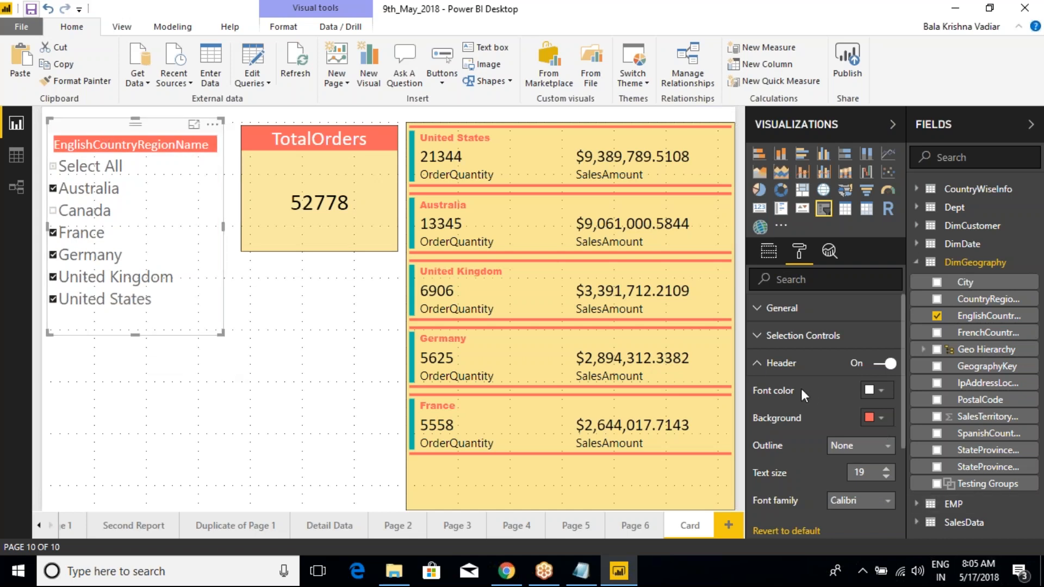
left_click(757, 365)
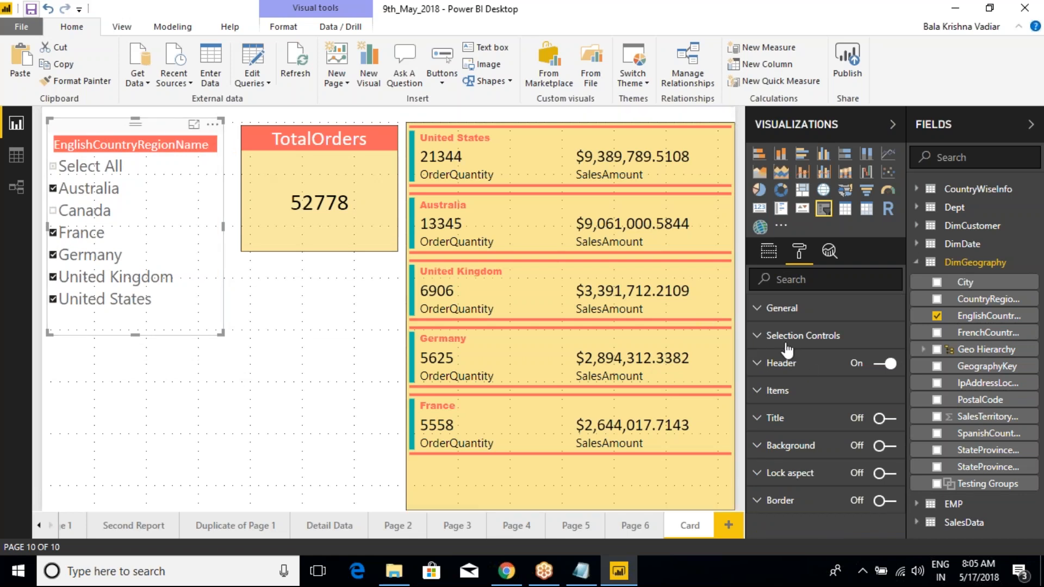
Step: Set the text size of the slicer's items to 21
left_click(759, 394)
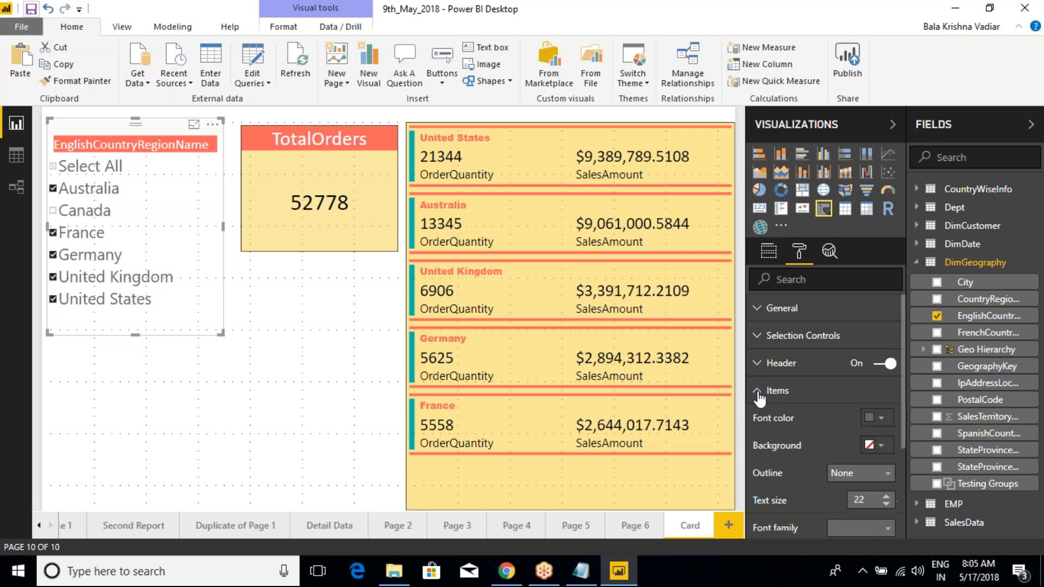
scroll(824, 448, "down", 2)
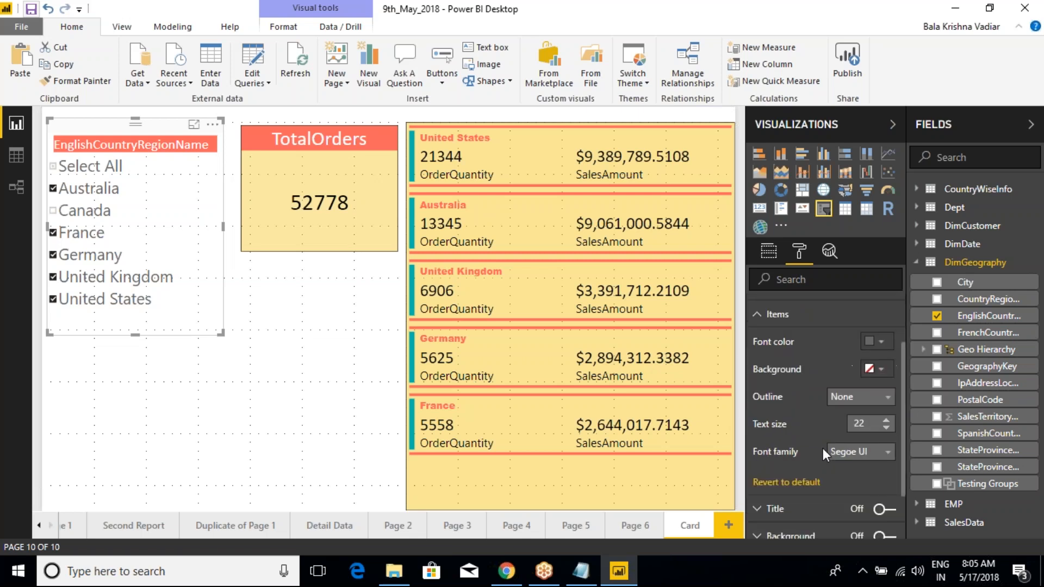
left_click(887, 429)
left_click(887, 429)
left_click(887, 428)
left_click(887, 429)
left_click(886, 429)
left_click(886, 428)
left_click(886, 423)
left_click(887, 423)
left_click(886, 423)
left_click(886, 424)
left_click(886, 424)
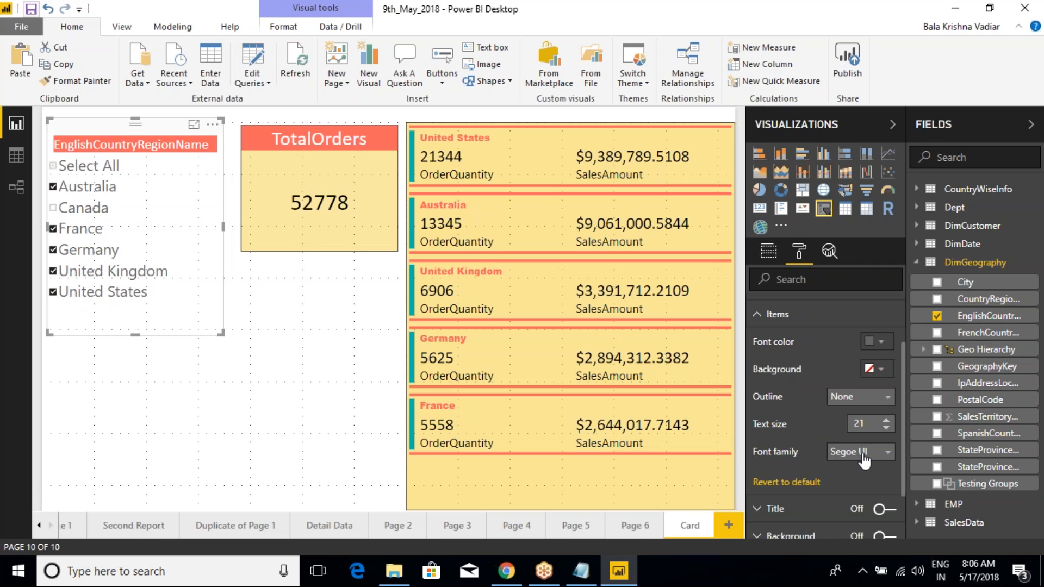
Step: Give the slicer's items a Top + bottom outline and a custom light yellow background
left_click(854, 397)
left_click(851, 346)
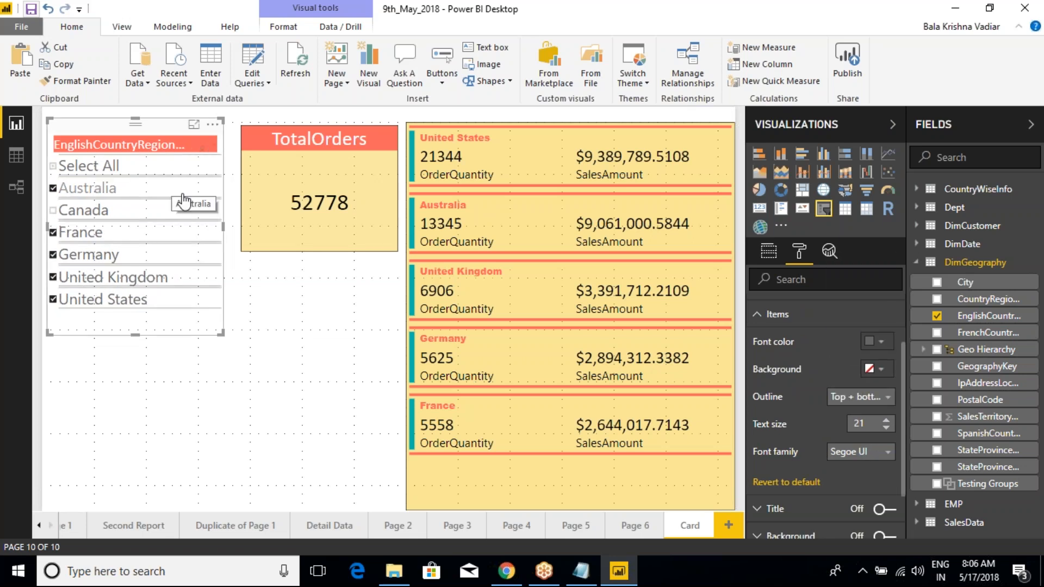
left_click(885, 375)
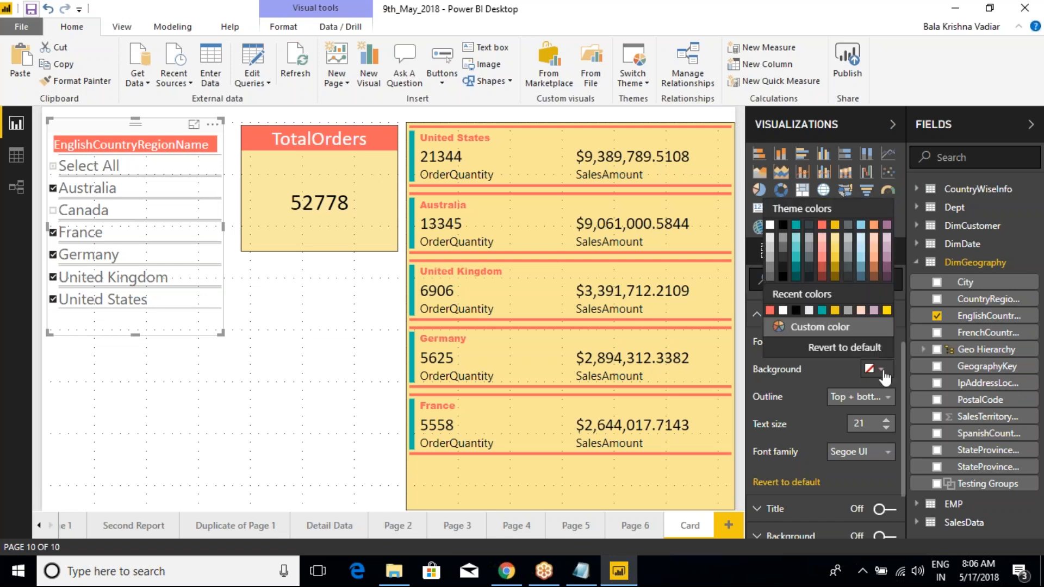
left_click(887, 311)
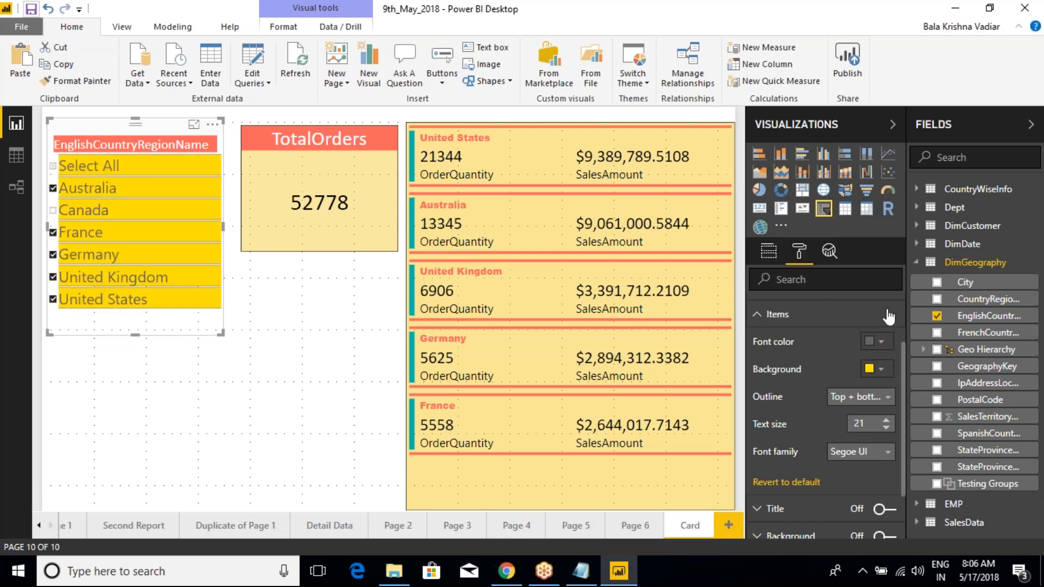
left_click(879, 375)
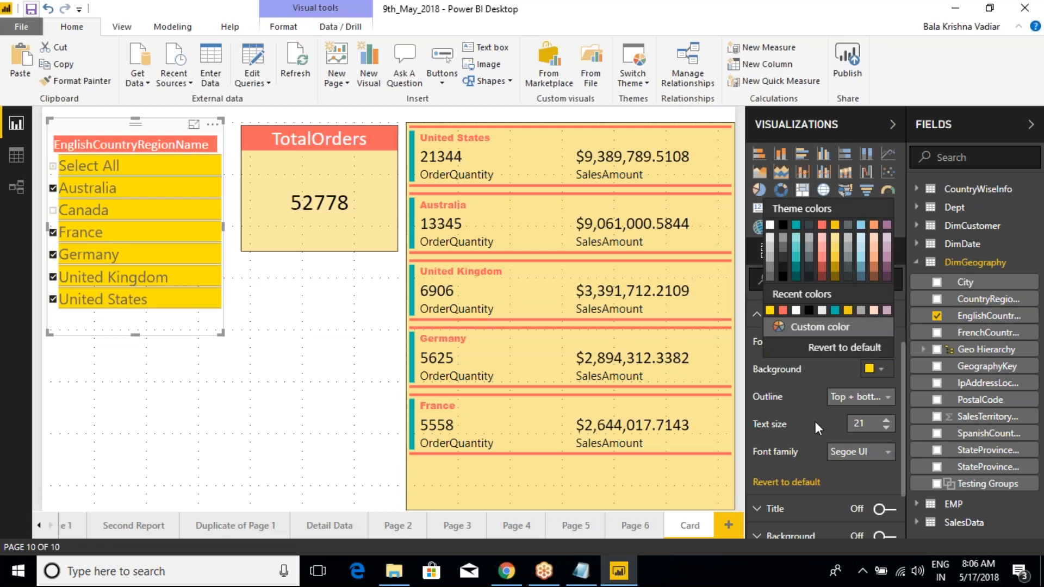
left_click(812, 328)
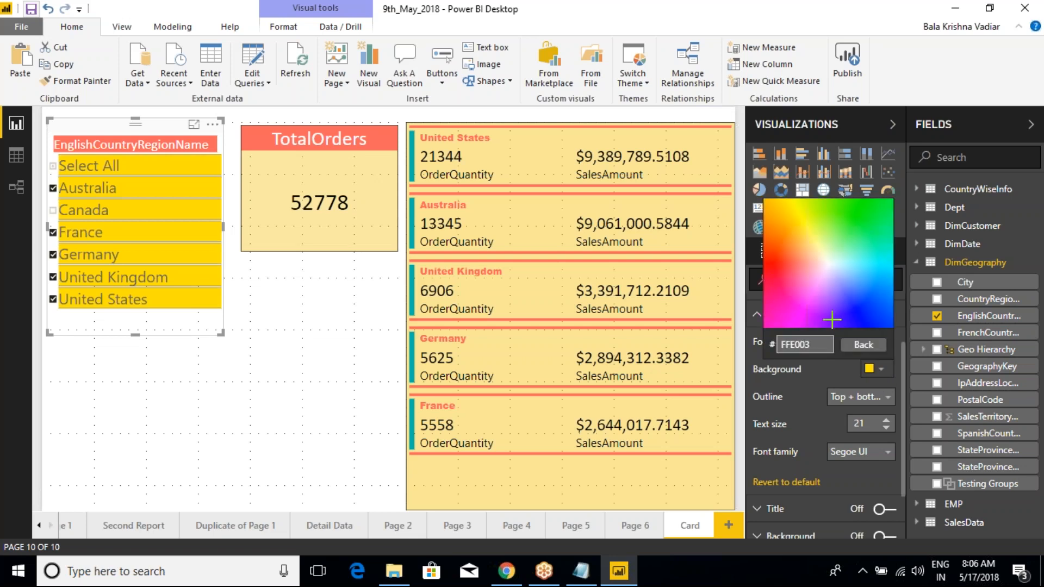
left_click(816, 245)
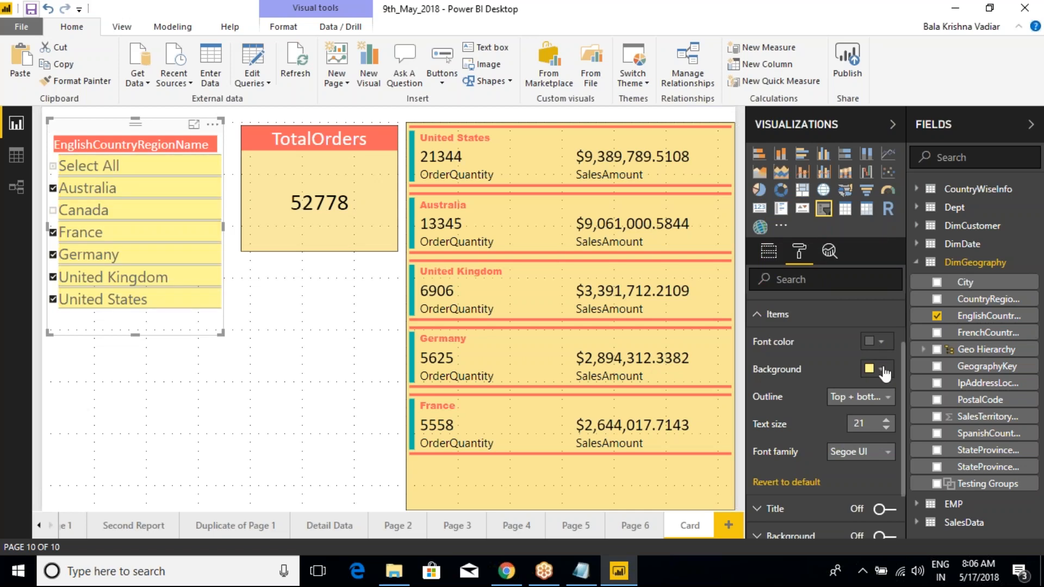
Step: Set the font color of the slicer's items to black and resize the slicer to fit the header and list
left_click(882, 343)
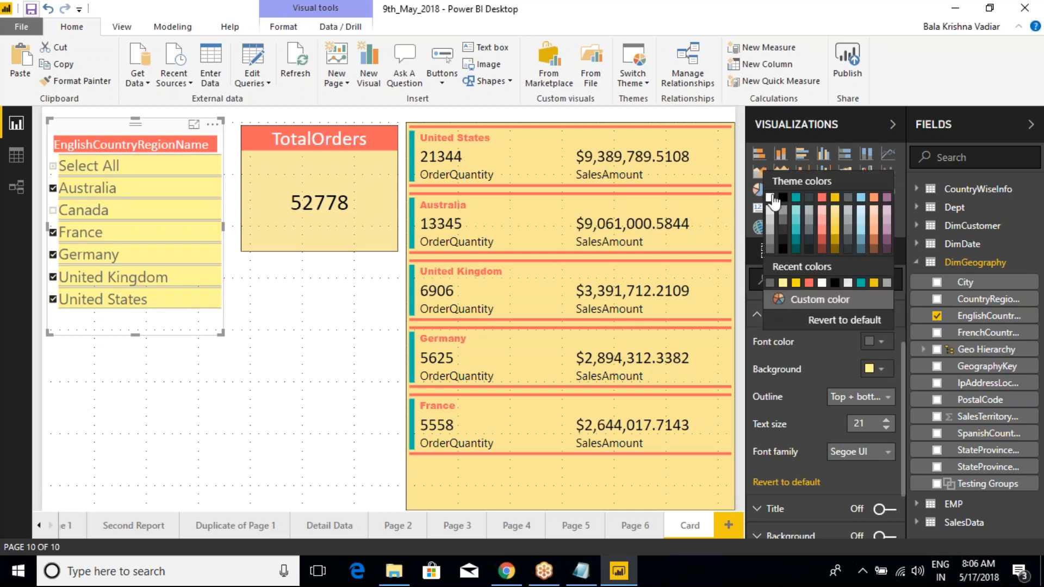
left_click(783, 198)
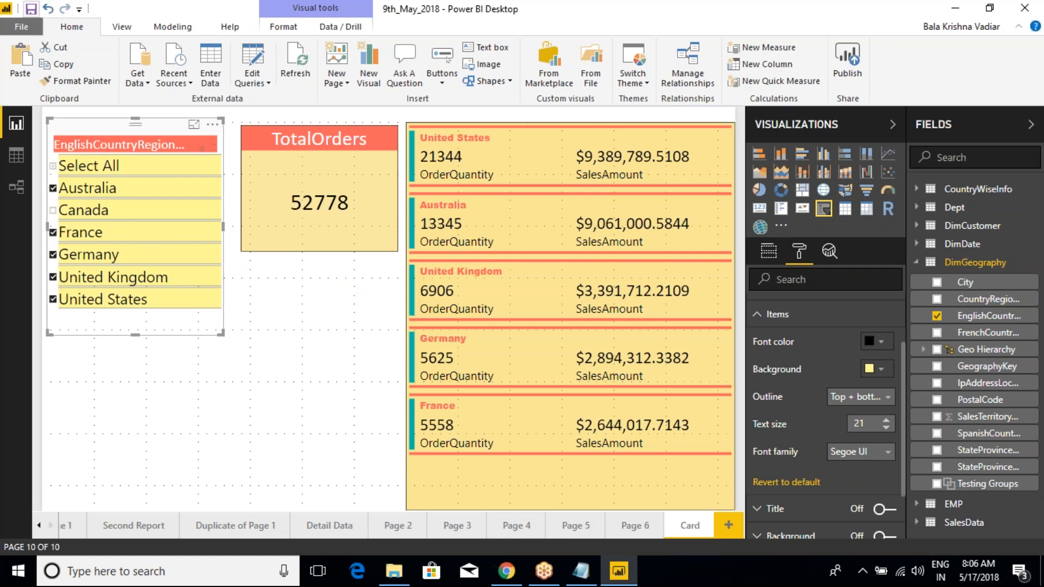
left_click_drag(227, 334, 229, 313)
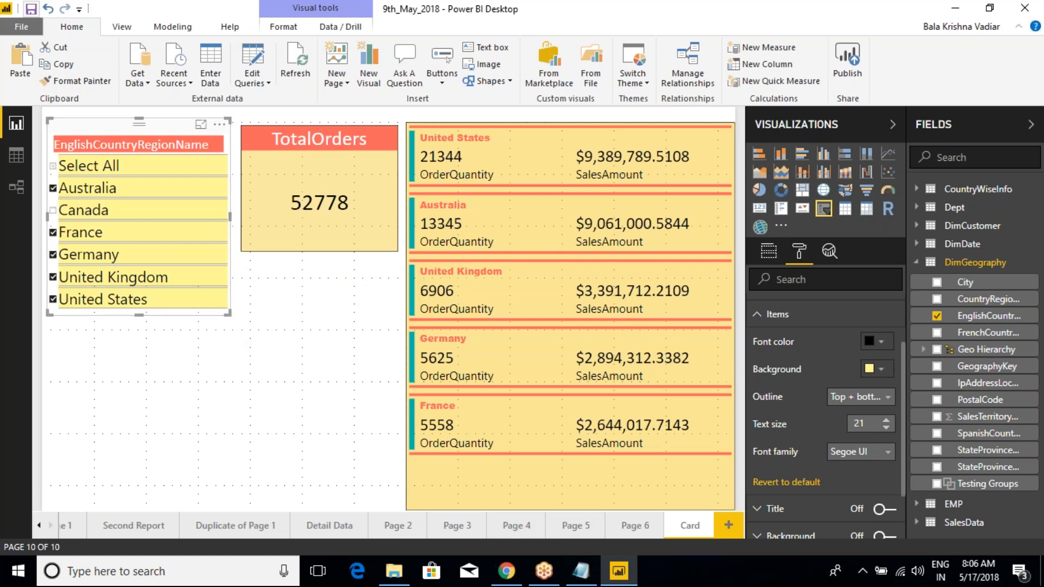
Step: Revert the slicer's header formatting to default and clear the slicer's country selections
left_click(751, 320)
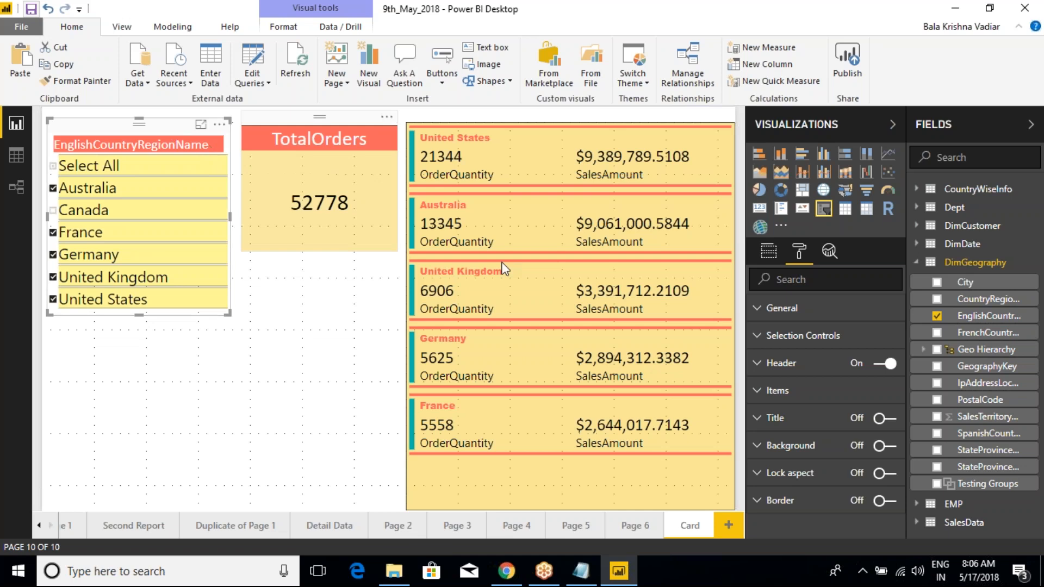
left_click(759, 365)
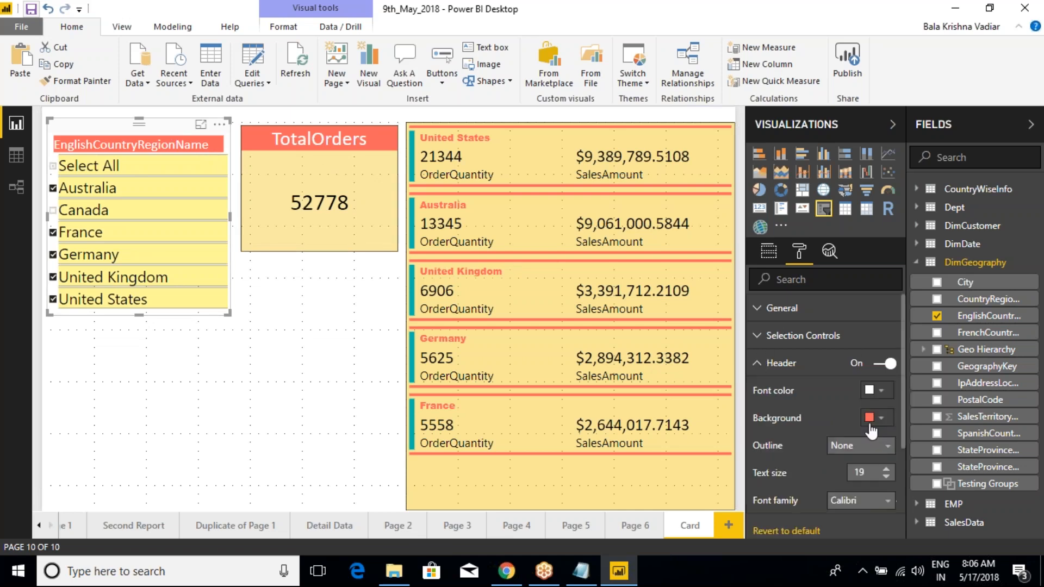
left_click(785, 534)
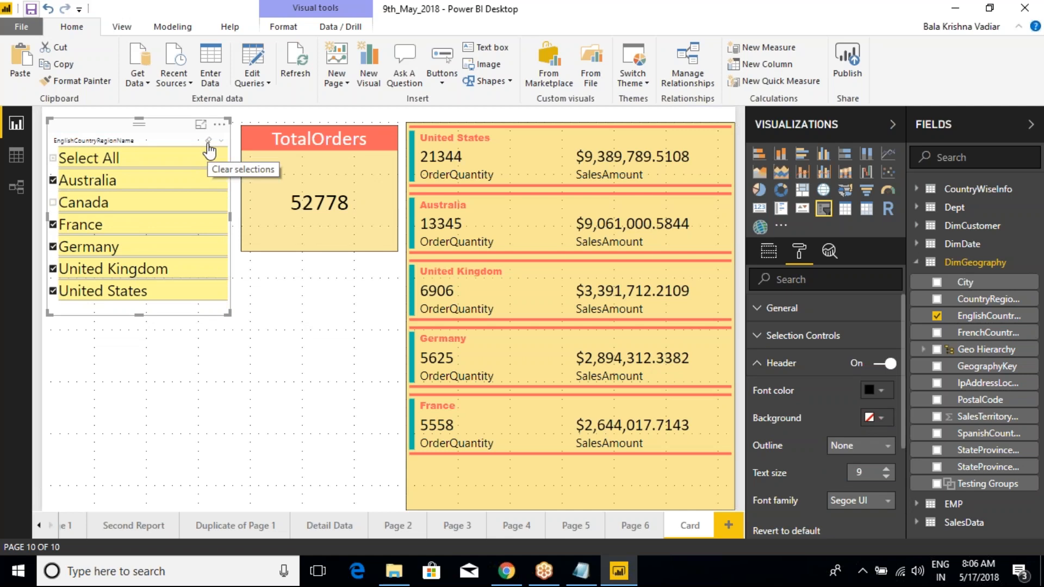
left_click(209, 140)
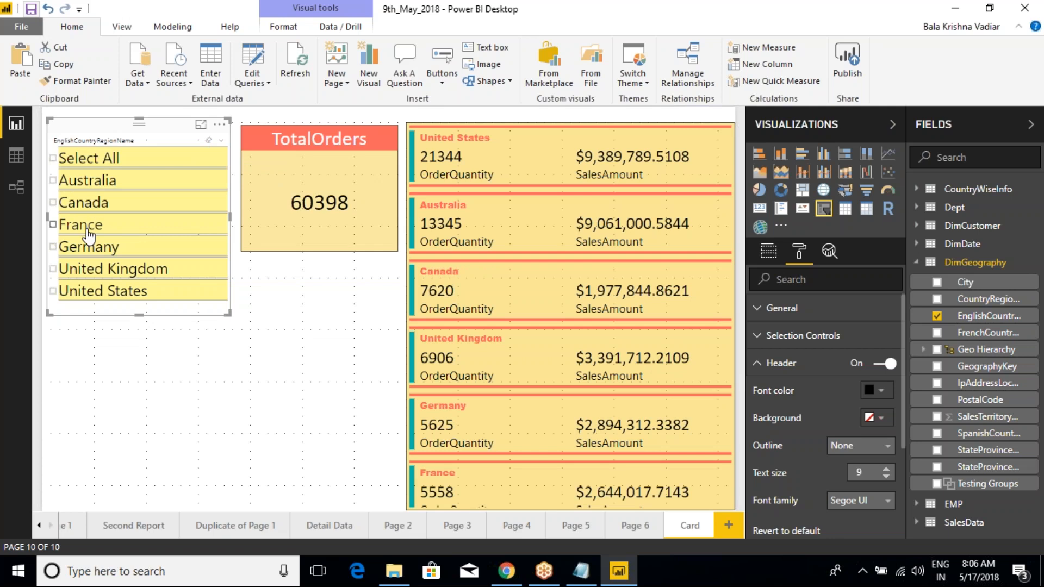
Step: Filter the page to Germany and France with the slicer and clear the selections, doing this twice
left_click(70, 248)
left_click(71, 224, "ctrl")
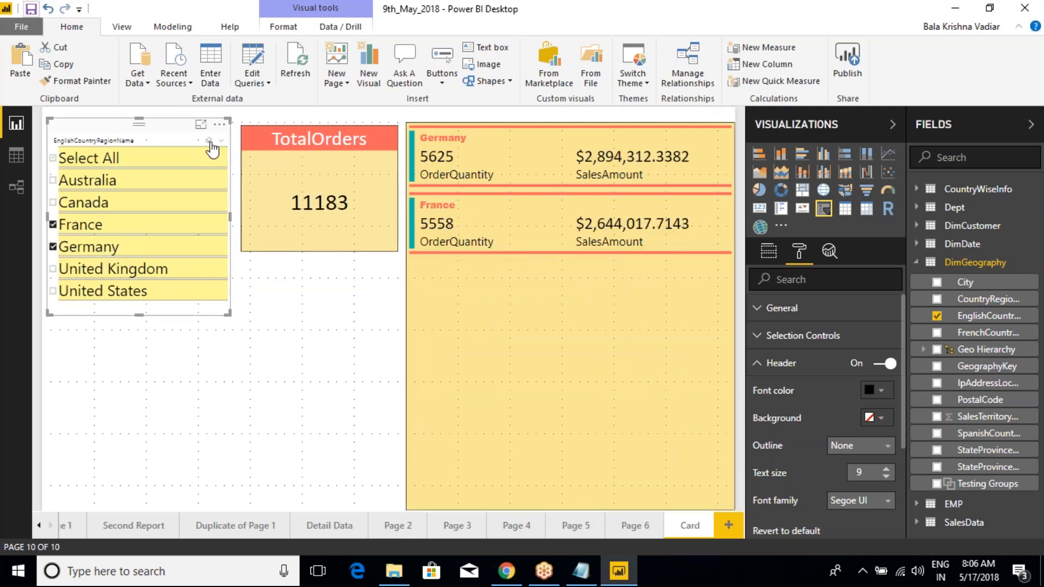
left_click(208, 142)
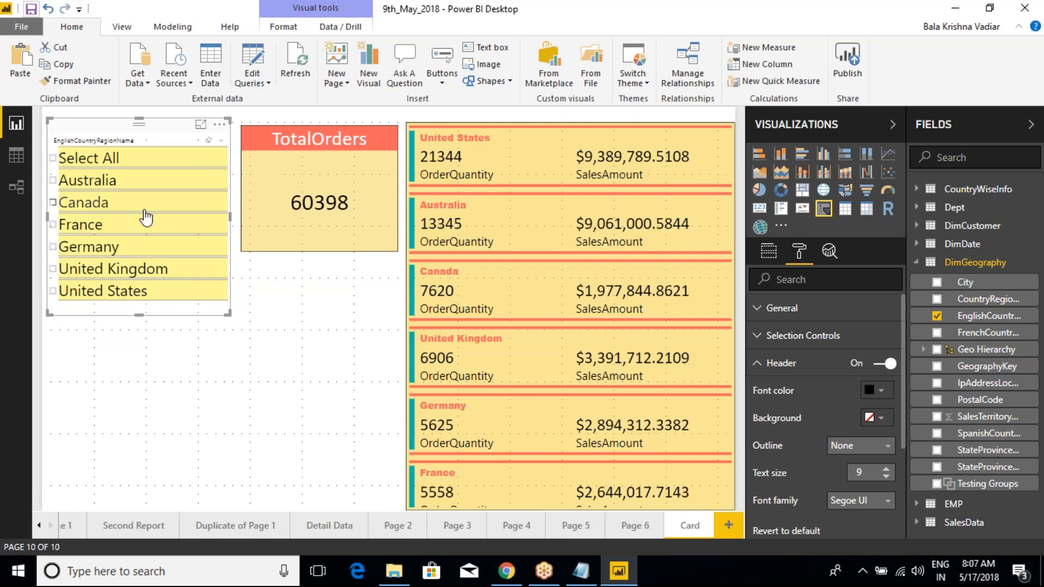
left_click(60, 246)
left_click(55, 224, "ctrl")
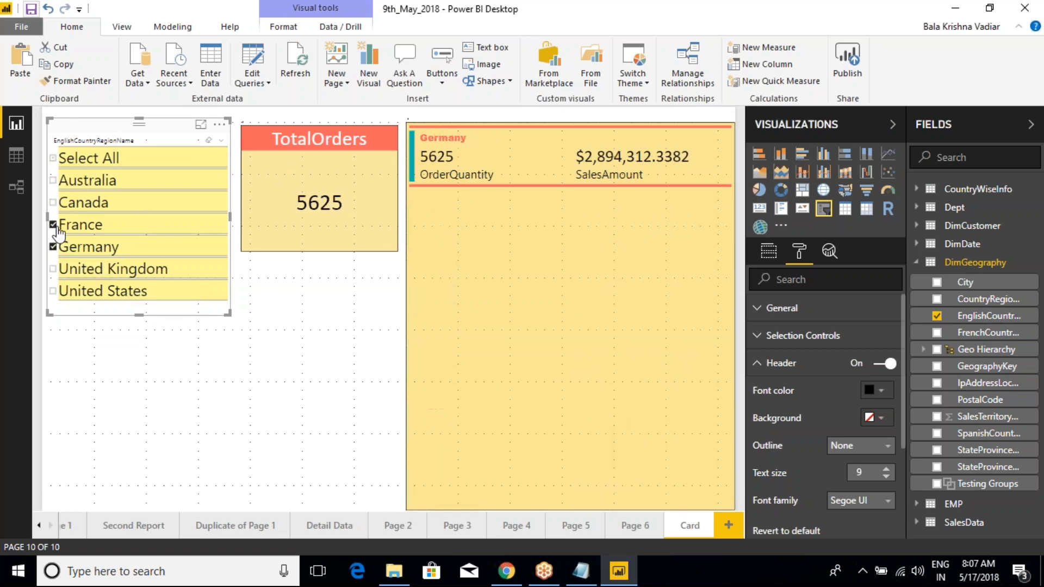
left_click(209, 140)
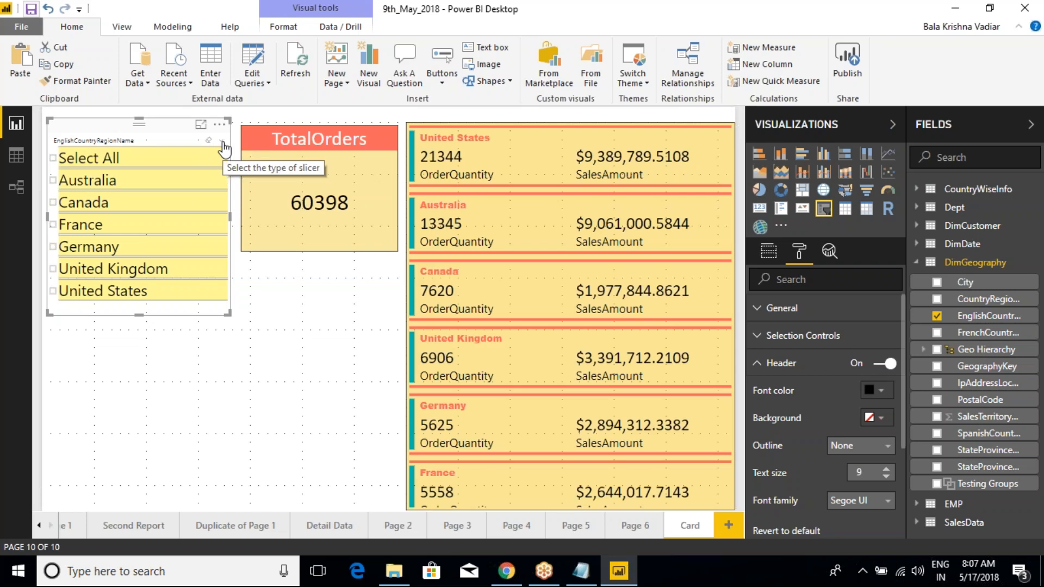
Step: Replace the slicer's field with City and resize the slicer to the height of the TotalOrders card
left_click_drag(229, 314, 232, 394)
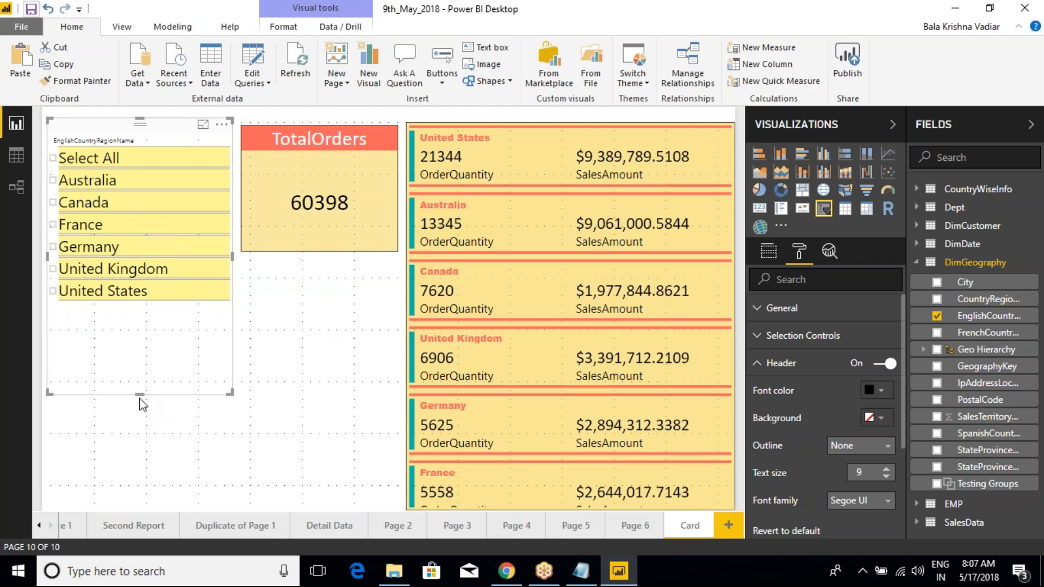
left_click_drag(139, 393, 140, 305)
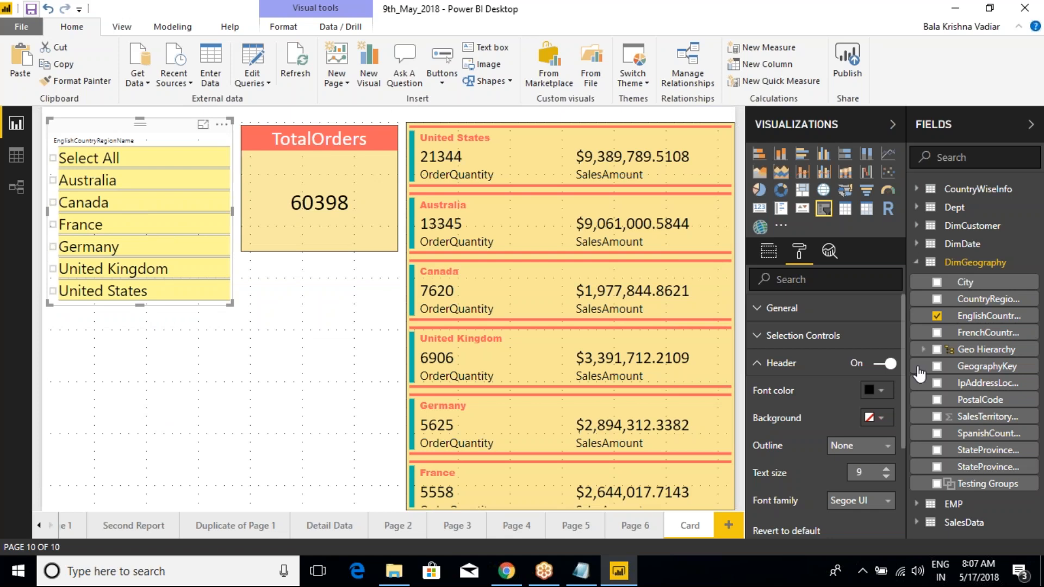
left_click_drag(963, 283, 862, 307)
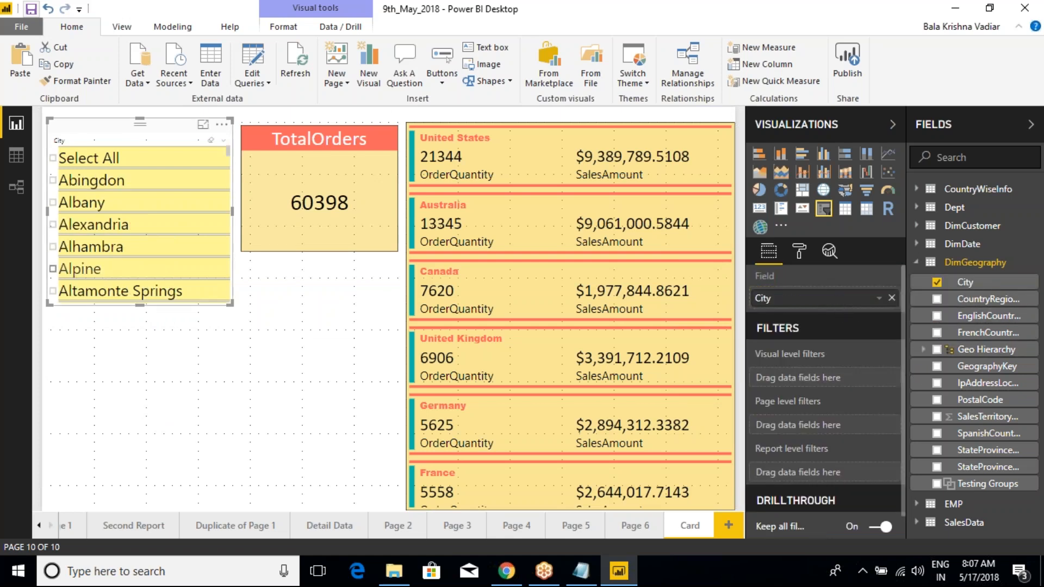
left_click_drag(231, 303, 228, 499)
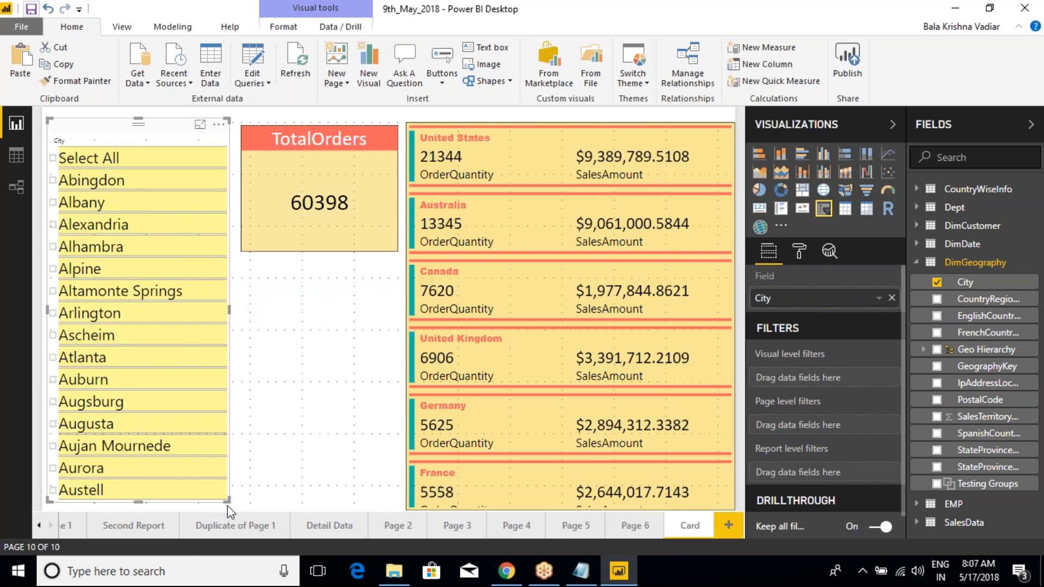
left_click_drag(227, 503, 230, 249)
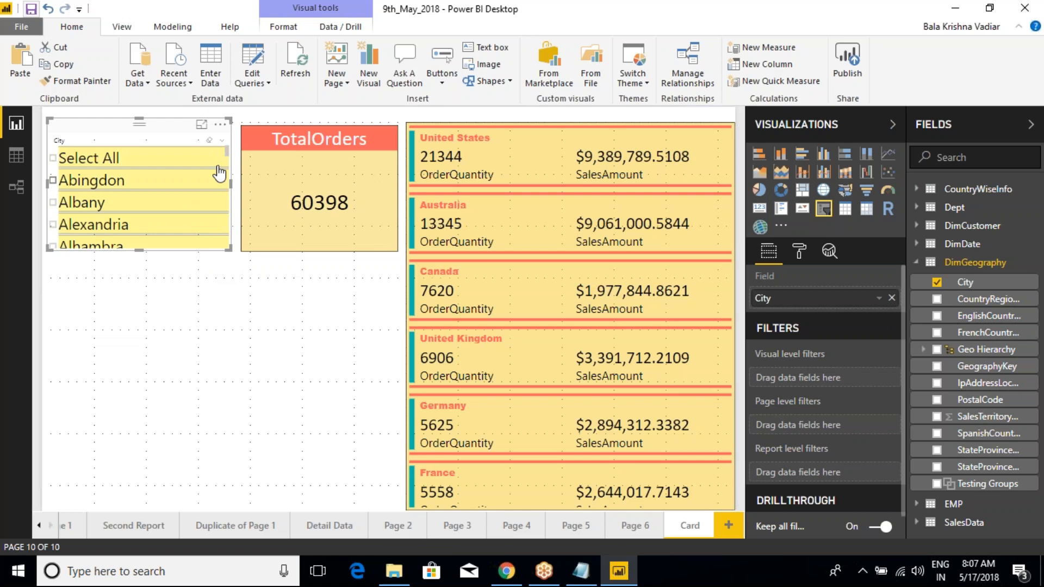
Step: Change the slicer type to Dropdown and shrink the slicer's height around the collapsed box
left_click(222, 140)
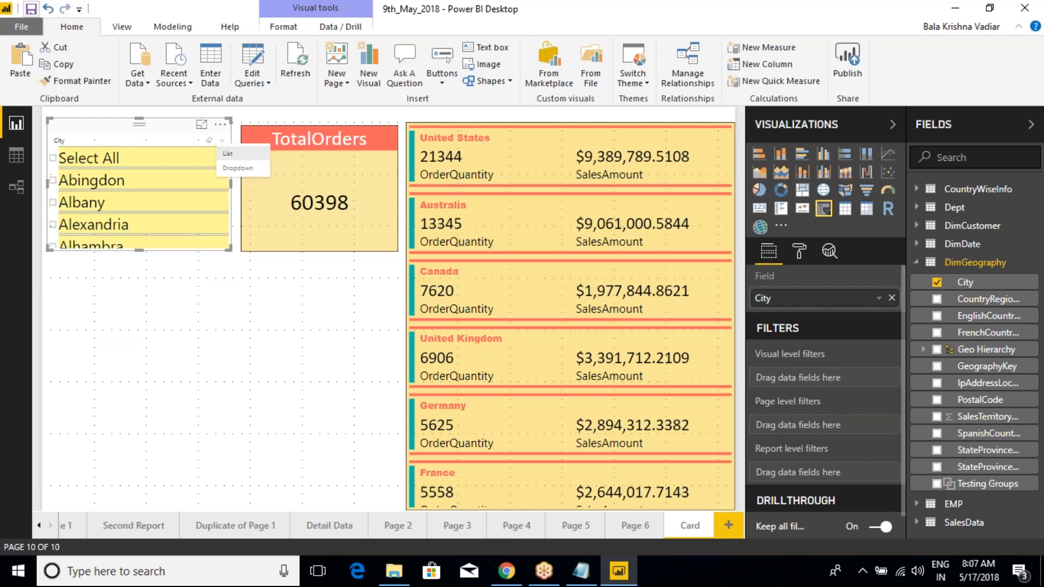
left_click(238, 169)
left_click_drag(230, 250, 235, 200)
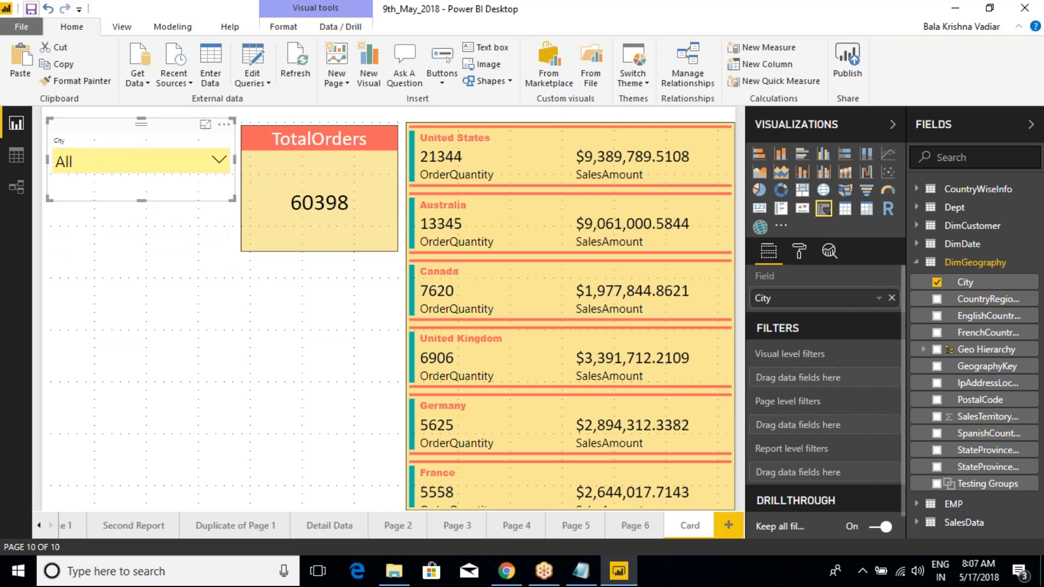
Step: Browse the City dropdown, select Albany, Alexandria and Alhambra, and clear the selections
left_click(220, 160)
scroll(140, 223, "down", 15)
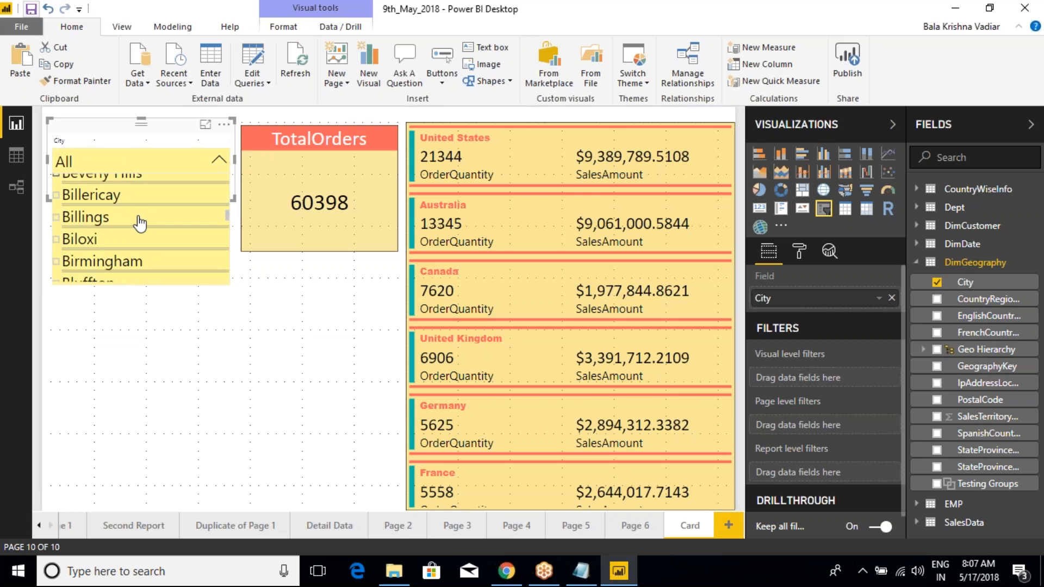
scroll(76, 245, "up", 15)
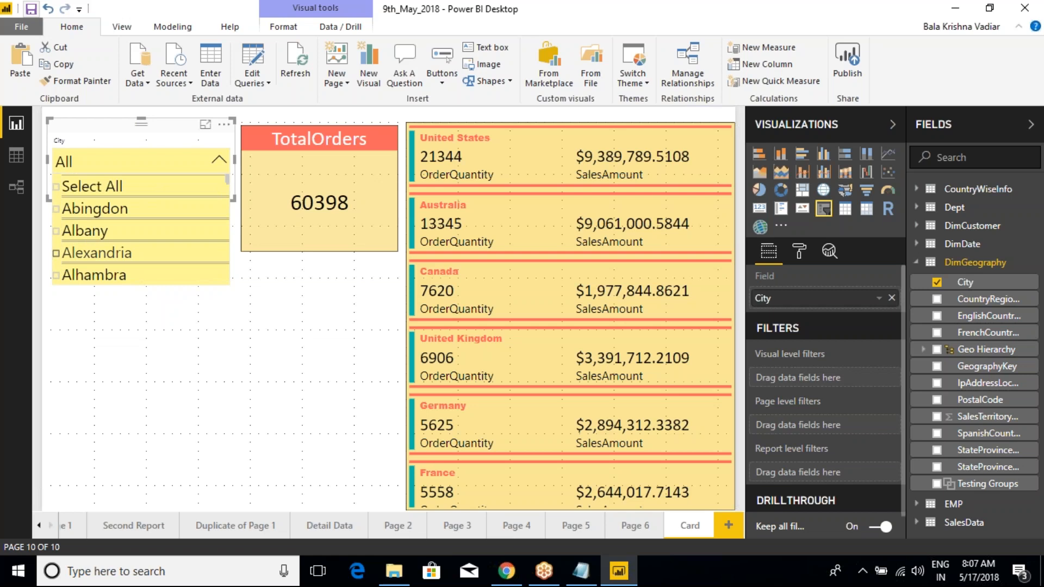
left_click(57, 232)
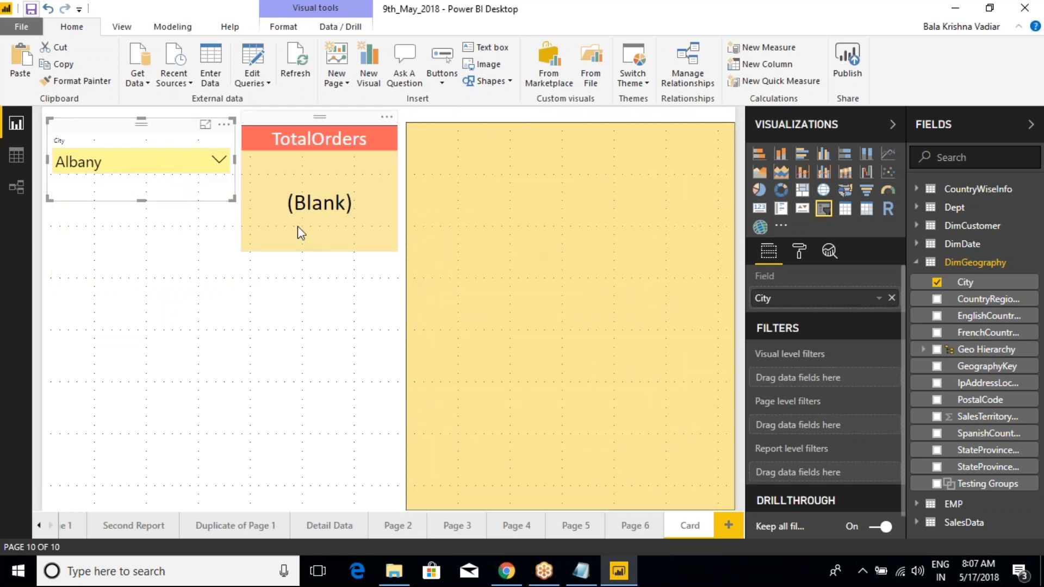
left_click(219, 160)
left_click(57, 254, "ctrl")
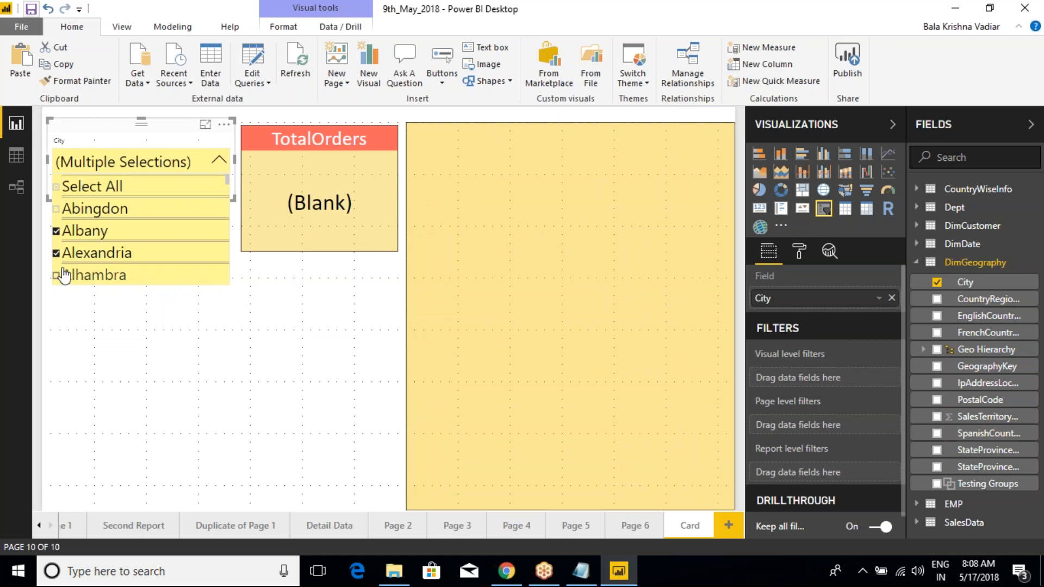
left_click(57, 276, "ctrl")
left_click(220, 159)
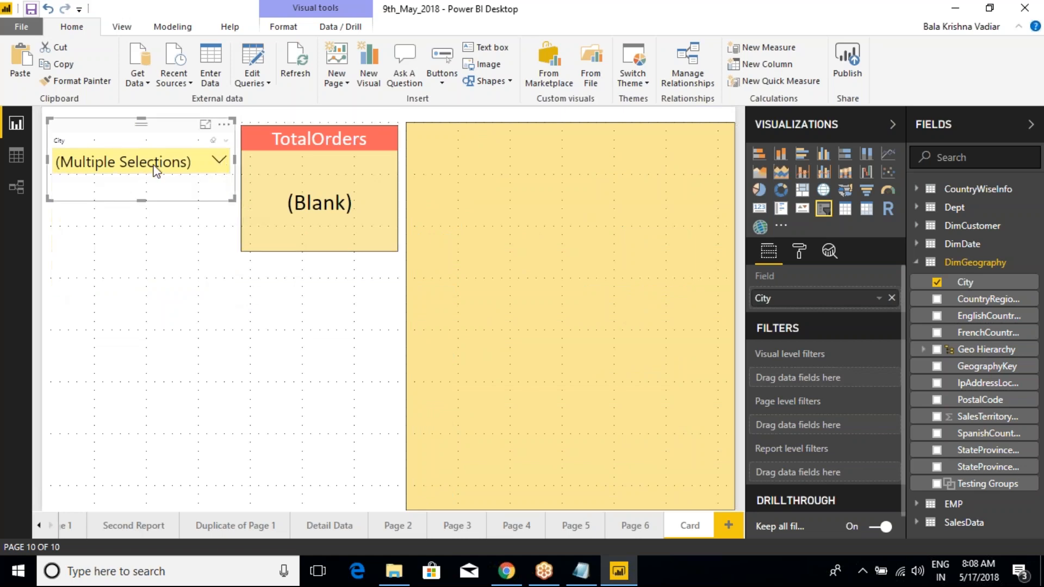
left_click(213, 143)
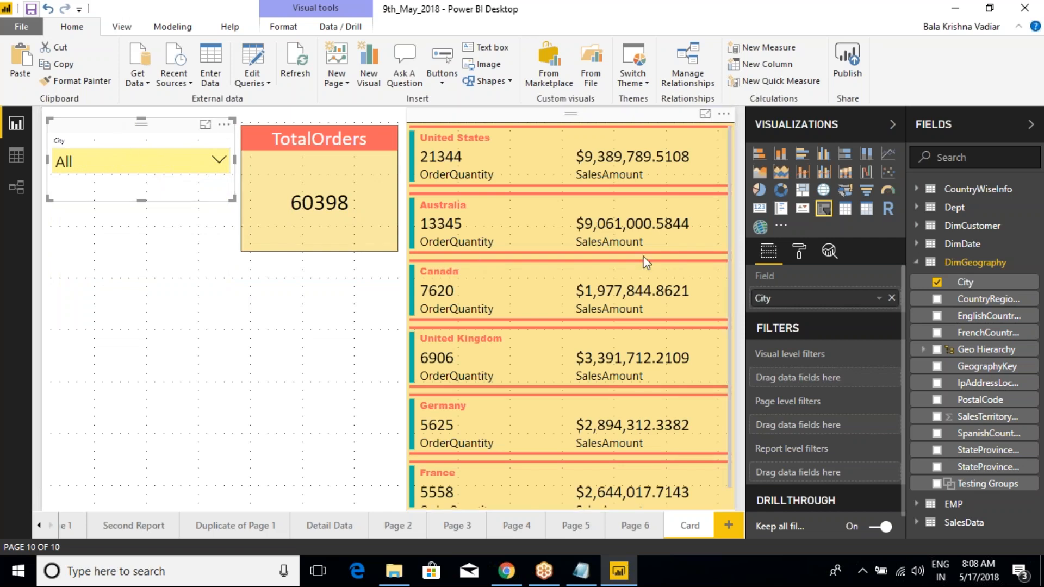
Step: Replace the slicer's City field with EnglishCountryRegionName and check the countries offered in its dropdown
left_click_drag(962, 316, 816, 300)
left_click(220, 165)
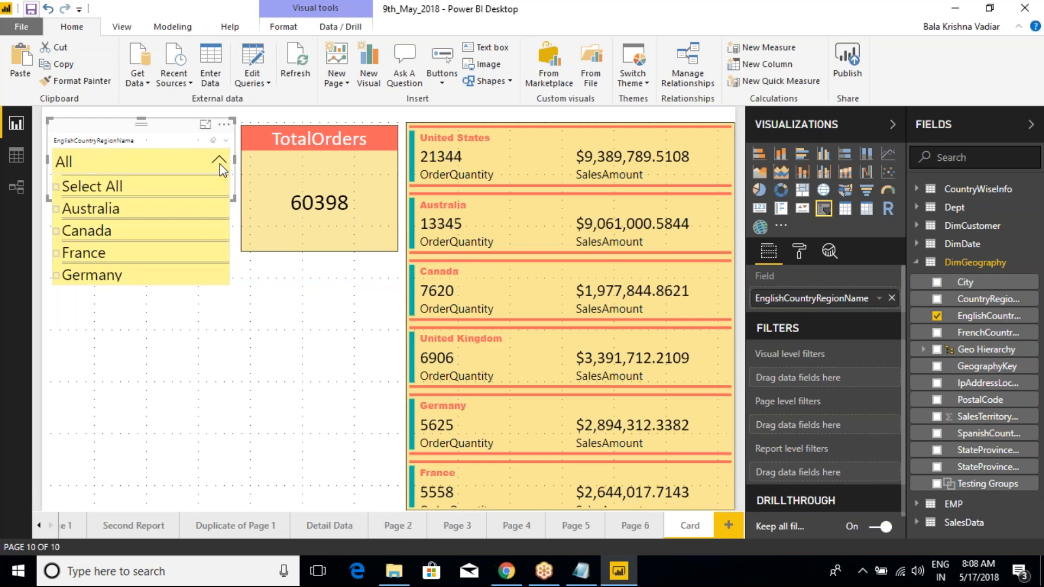
scroll(146, 234, "down", 2)
scroll(146, 237, "up", 2)
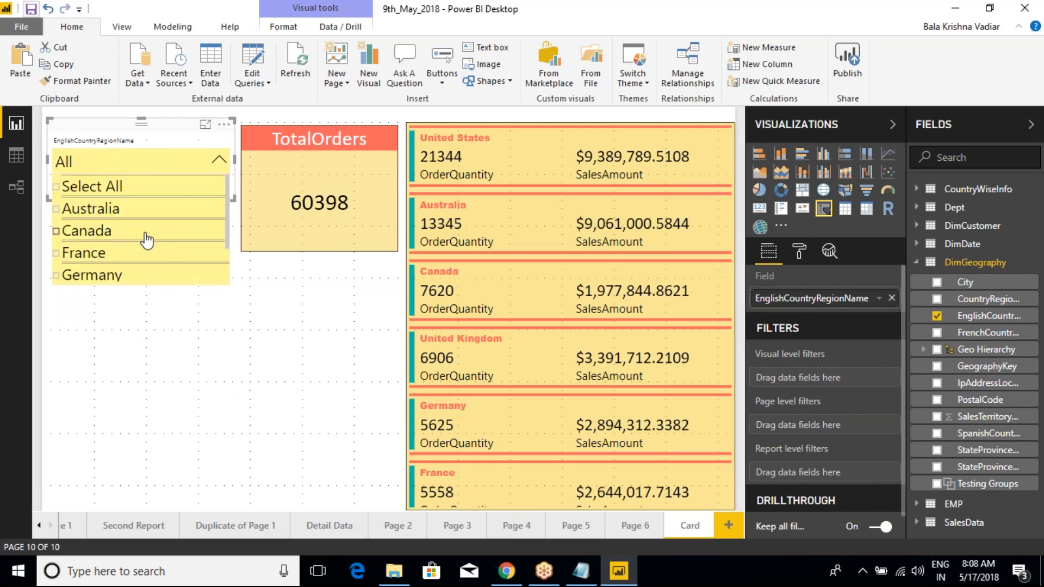
left_click(152, 119)
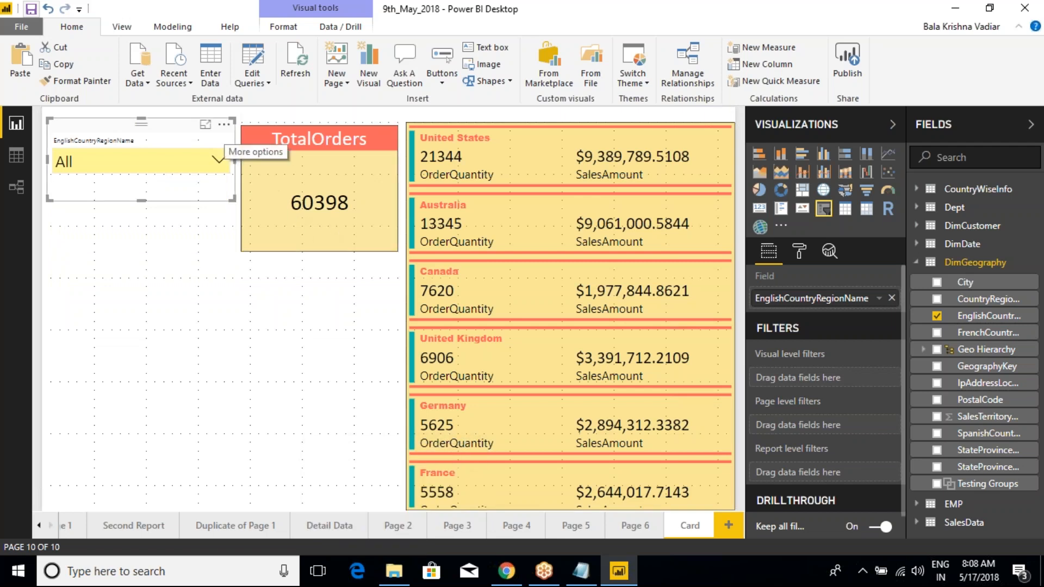
Step: Examine the additional options available for the slicer, the TotalOrders card and the multi-row card
left_click(224, 125)
left_click(343, 127)
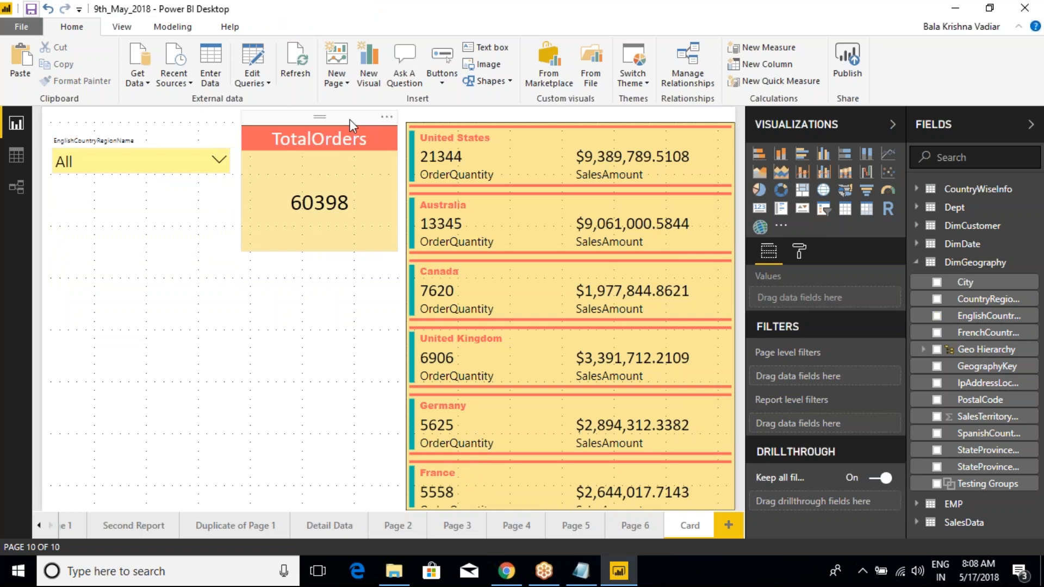
left_click(388, 117)
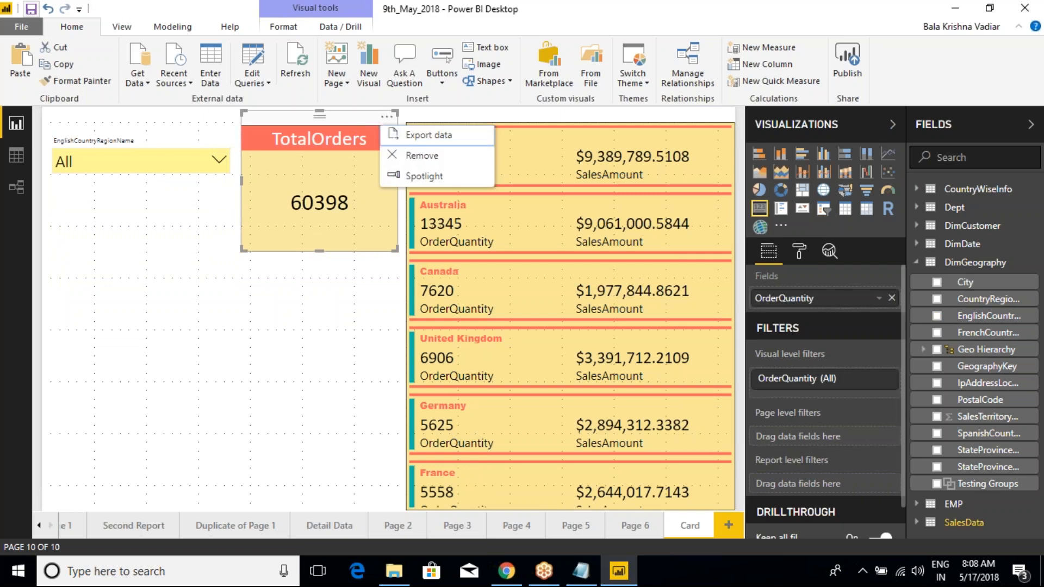
left_click(376, 291)
left_click(618, 129)
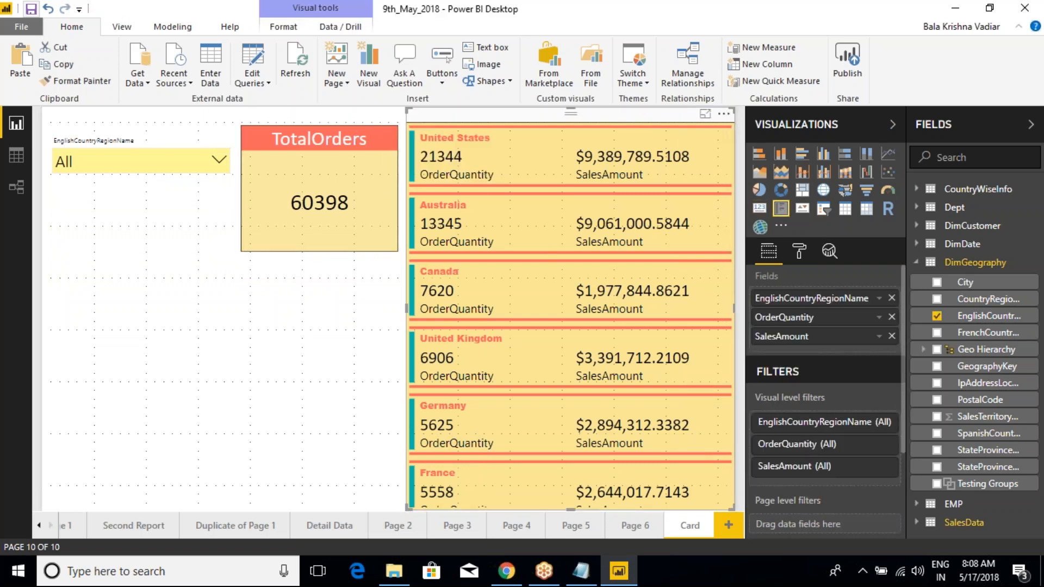
left_click(724, 113)
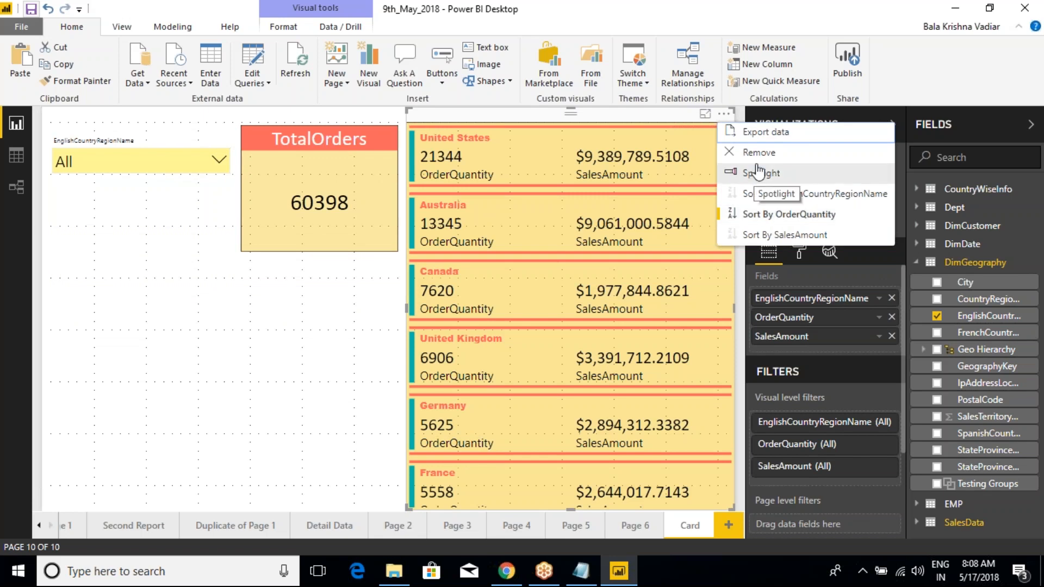
left_click(280, 351)
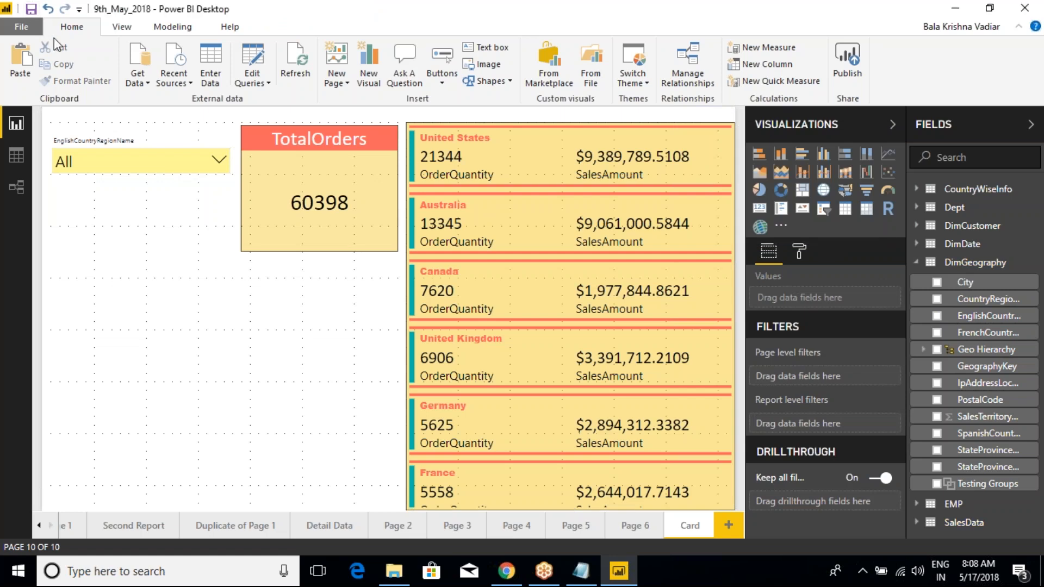
Step: Turn on the border of the EnglishCountryRegionName slicer
left_click(159, 145)
left_click(799, 251)
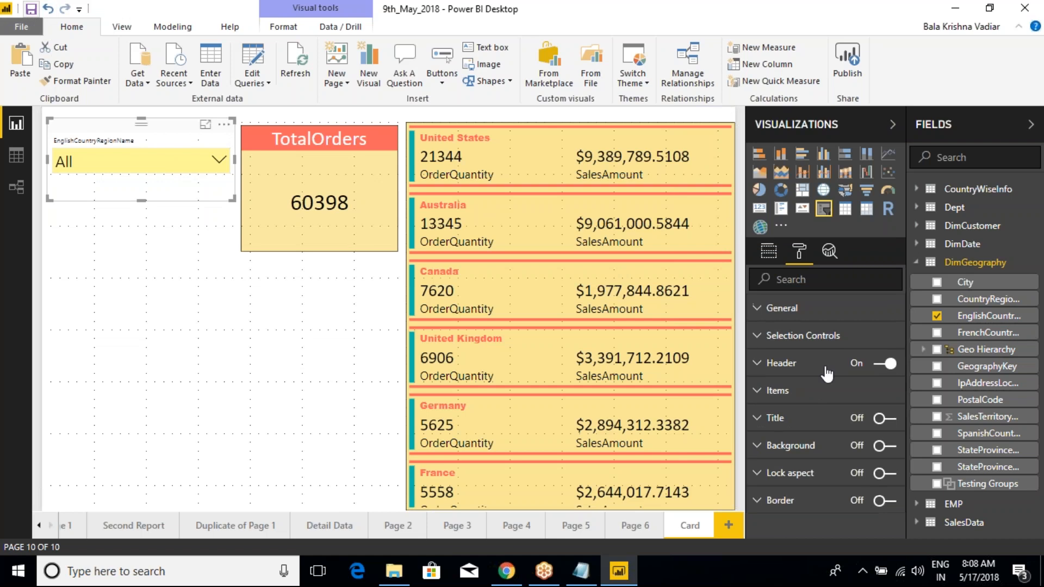
left_click(886, 501)
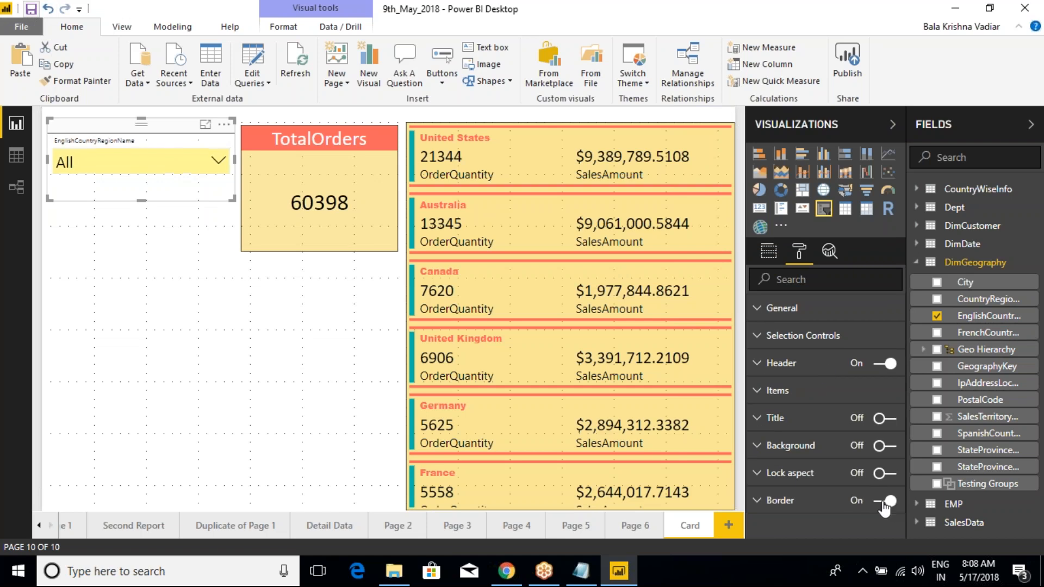
left_click(895, 19)
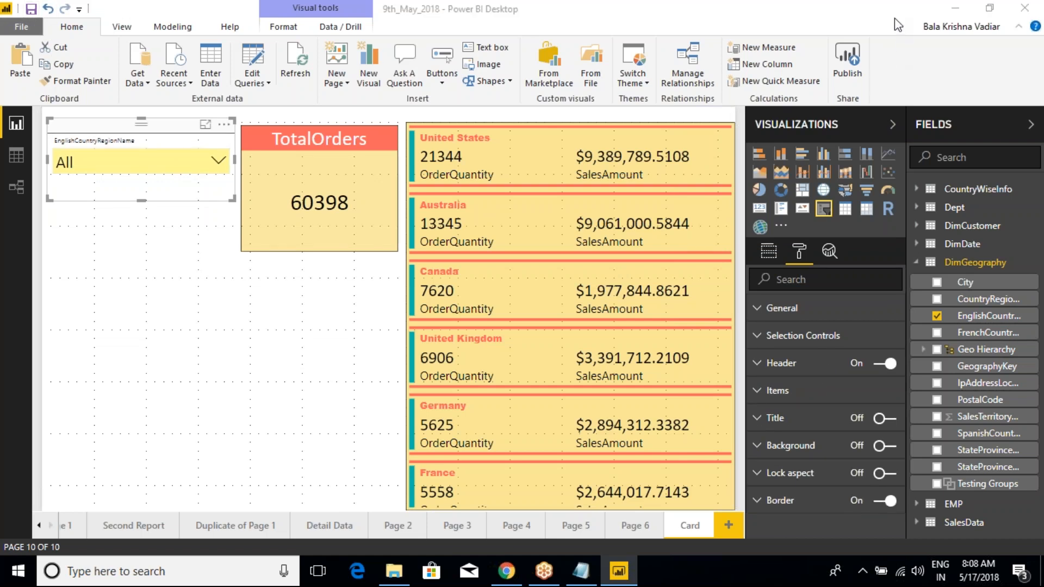